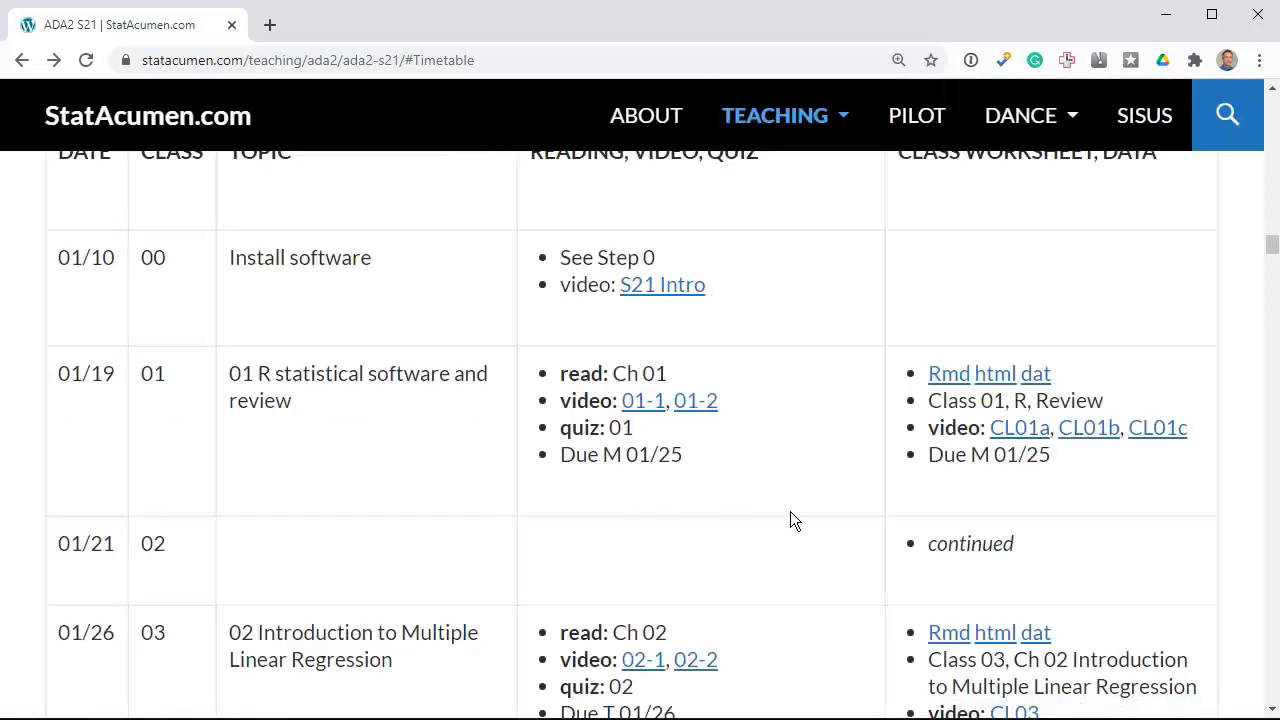
Scroll to the course notes table and open the row 07 Chapter 7 ANCOVA notes PDF
scroll(790, 512, up, 10)
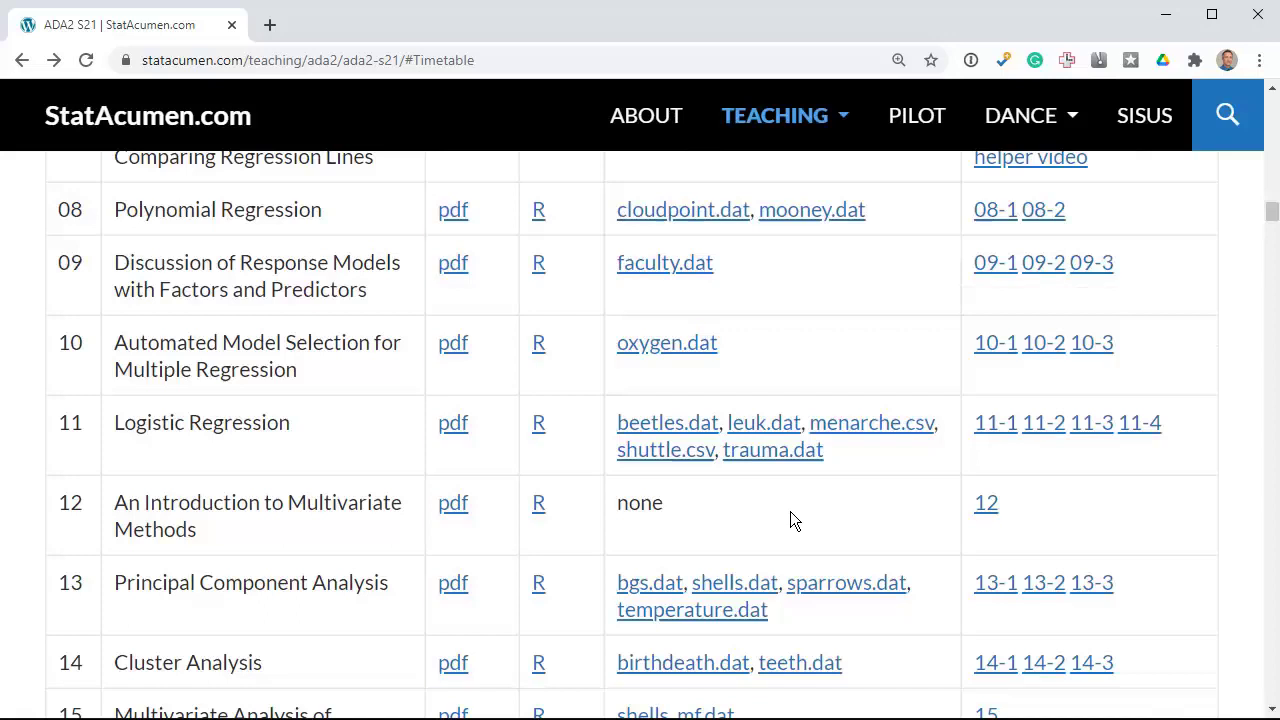
scroll(790, 511, up, 3)
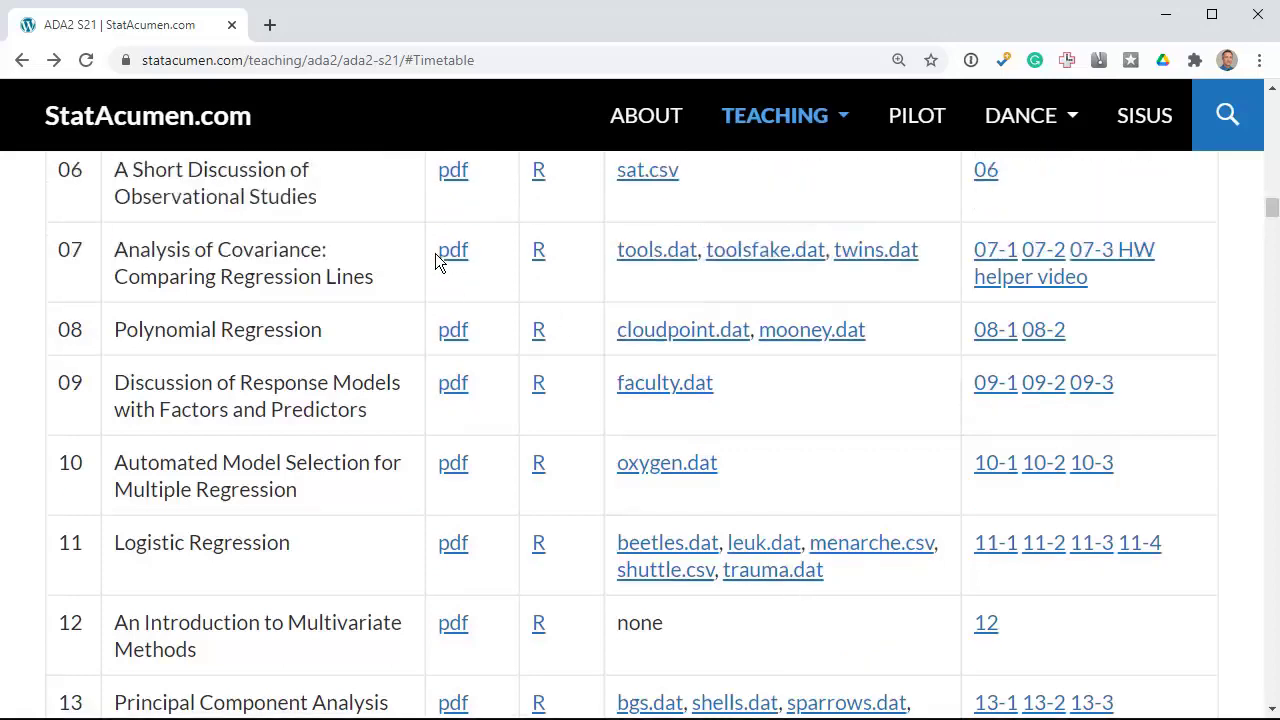
click(442, 255)
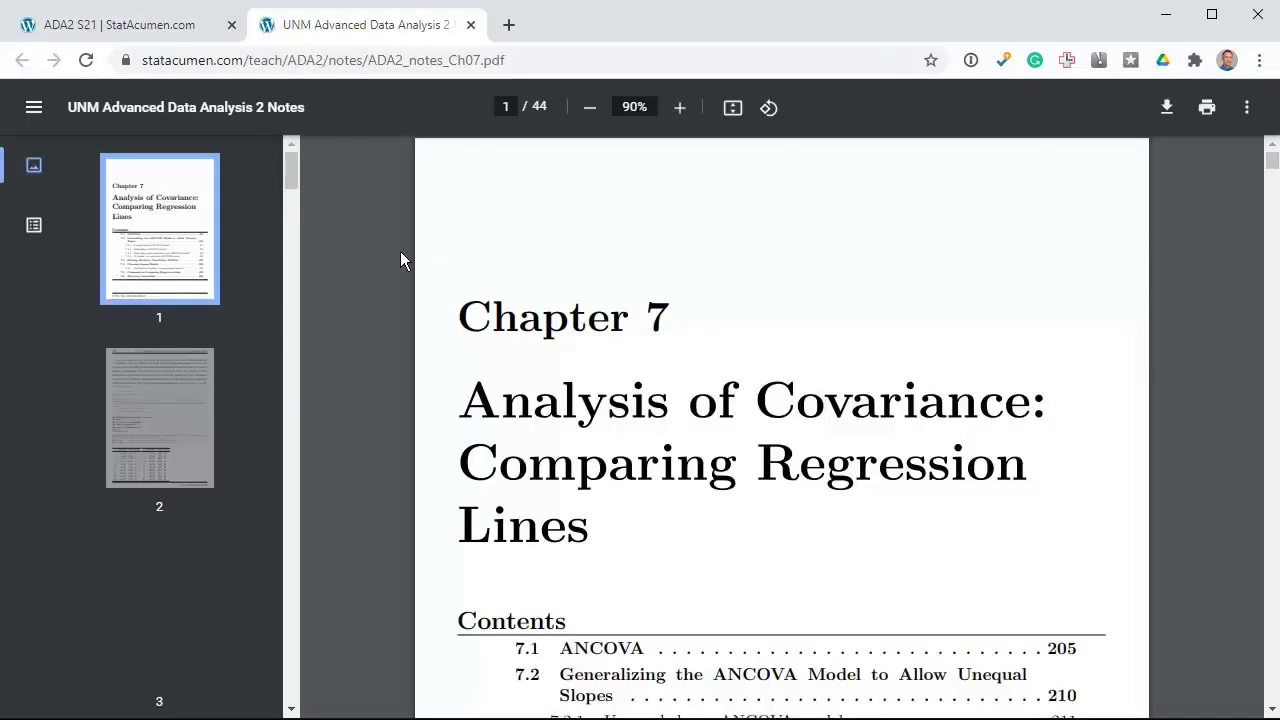
Use the PDF outline to jump to Simultaneous testing of regression parameters under Choosing Among Models
click(34, 225)
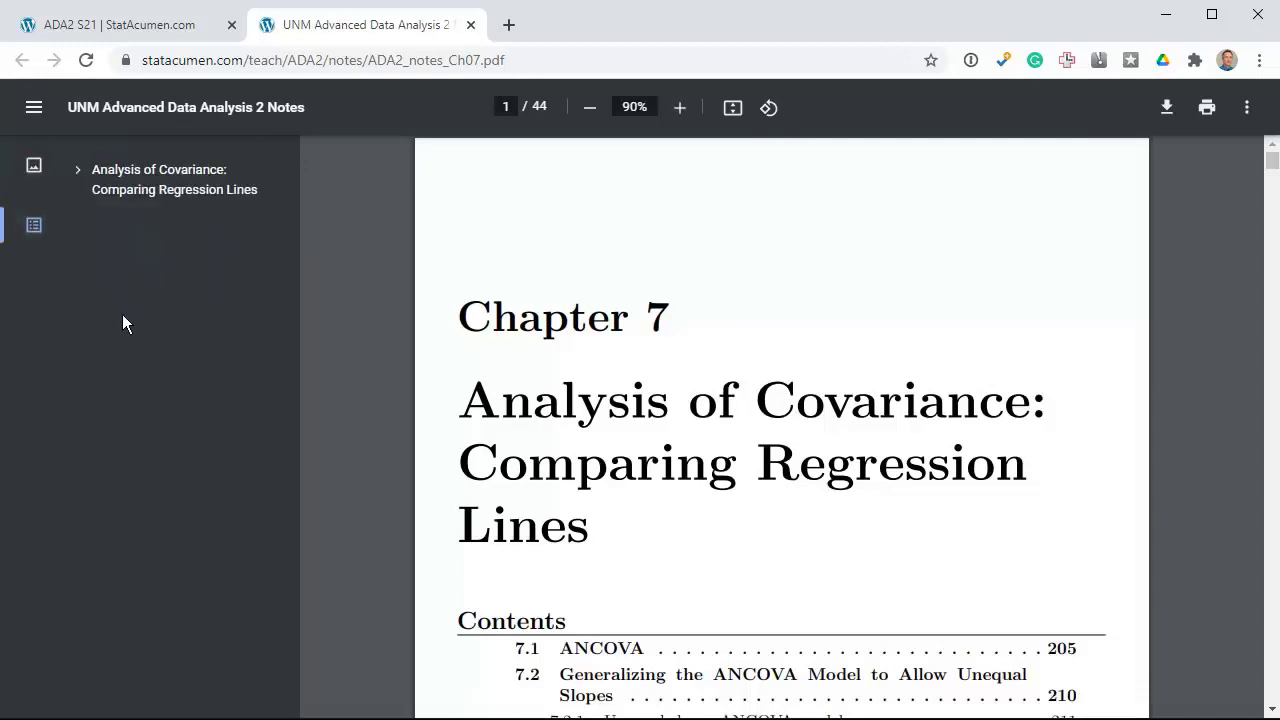
click(78, 170)
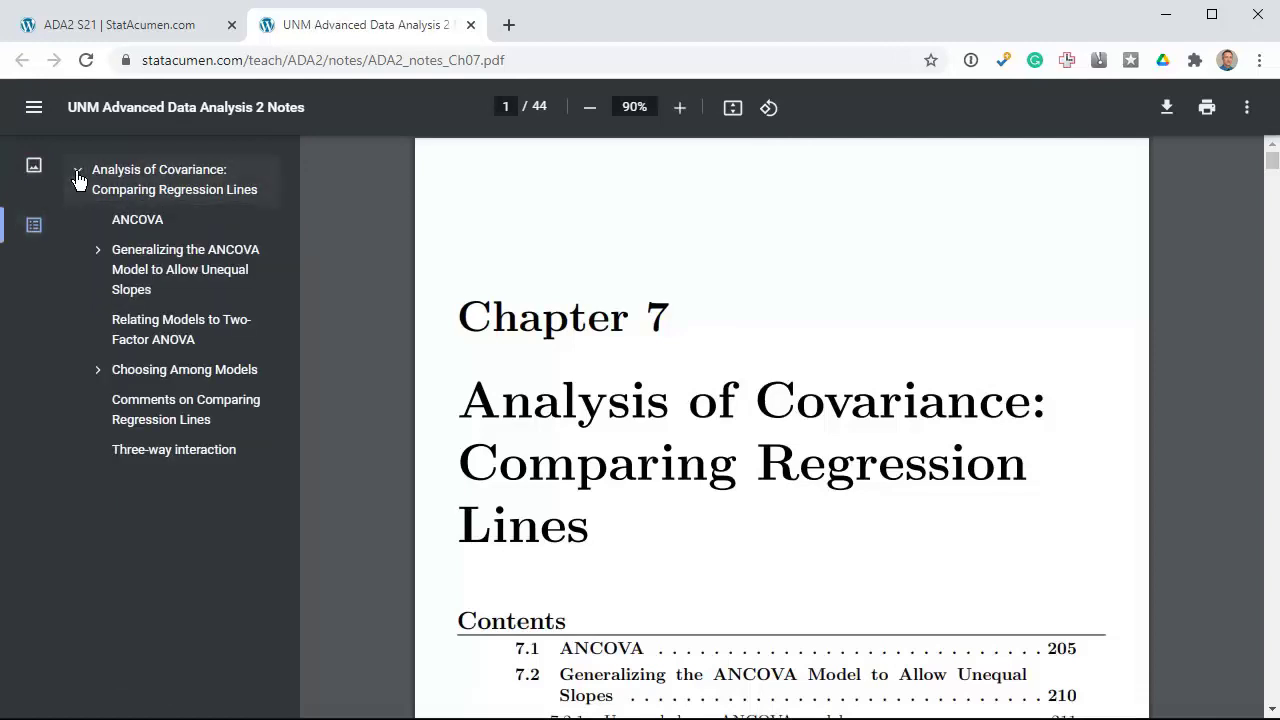
click(99, 369)
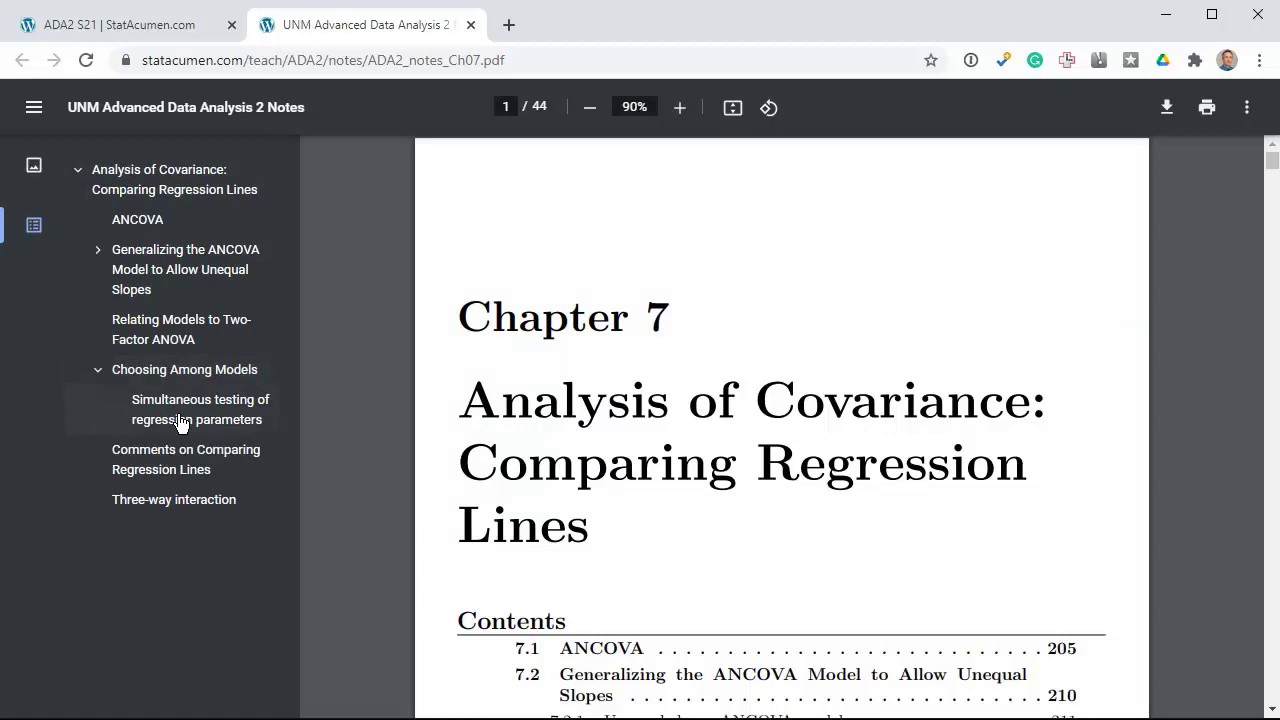
click(228, 420)
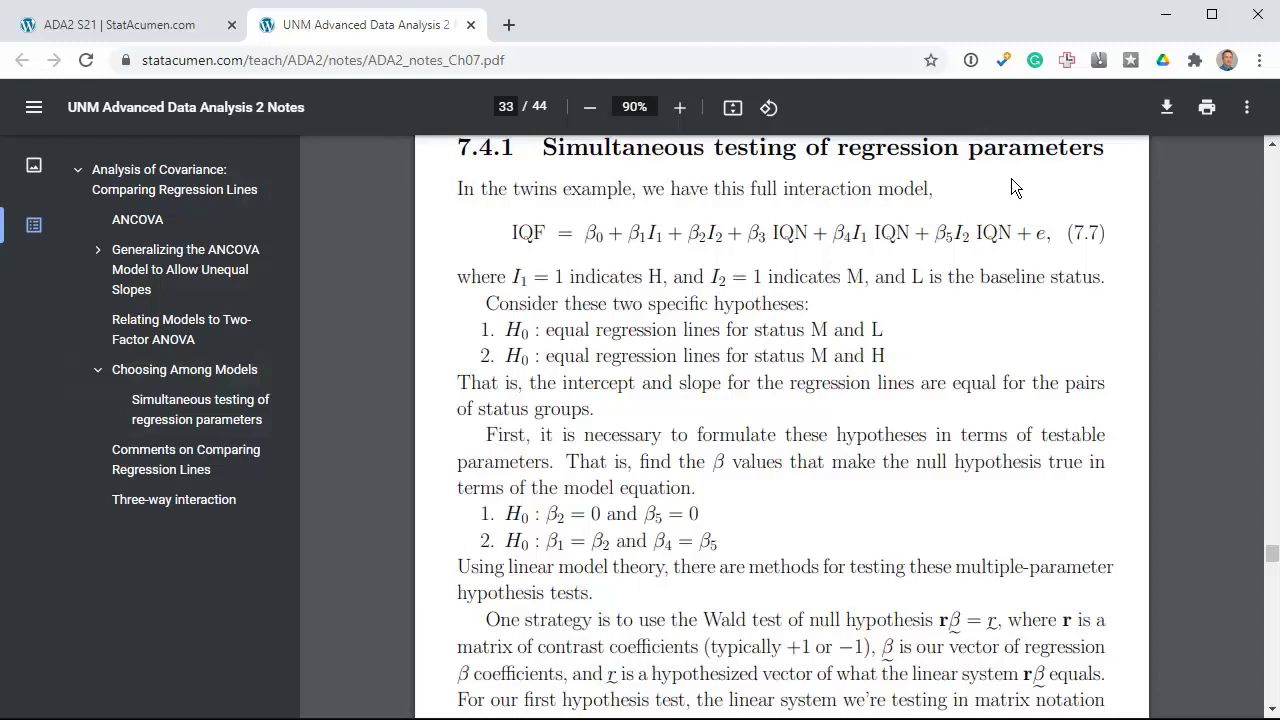
Read through the section, briefly highlighting 'Wald test of', then close the notes tab
scroll(1011, 178, down, 5)
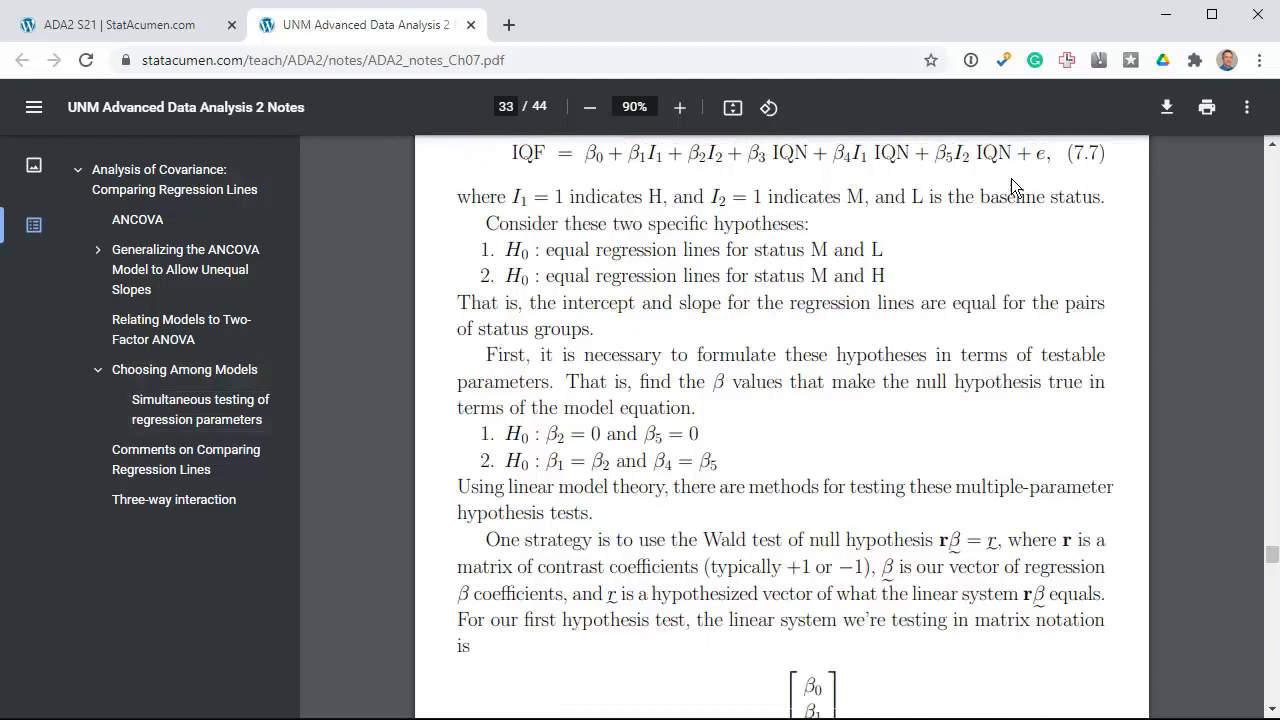
scroll(1011, 178, up, 1)
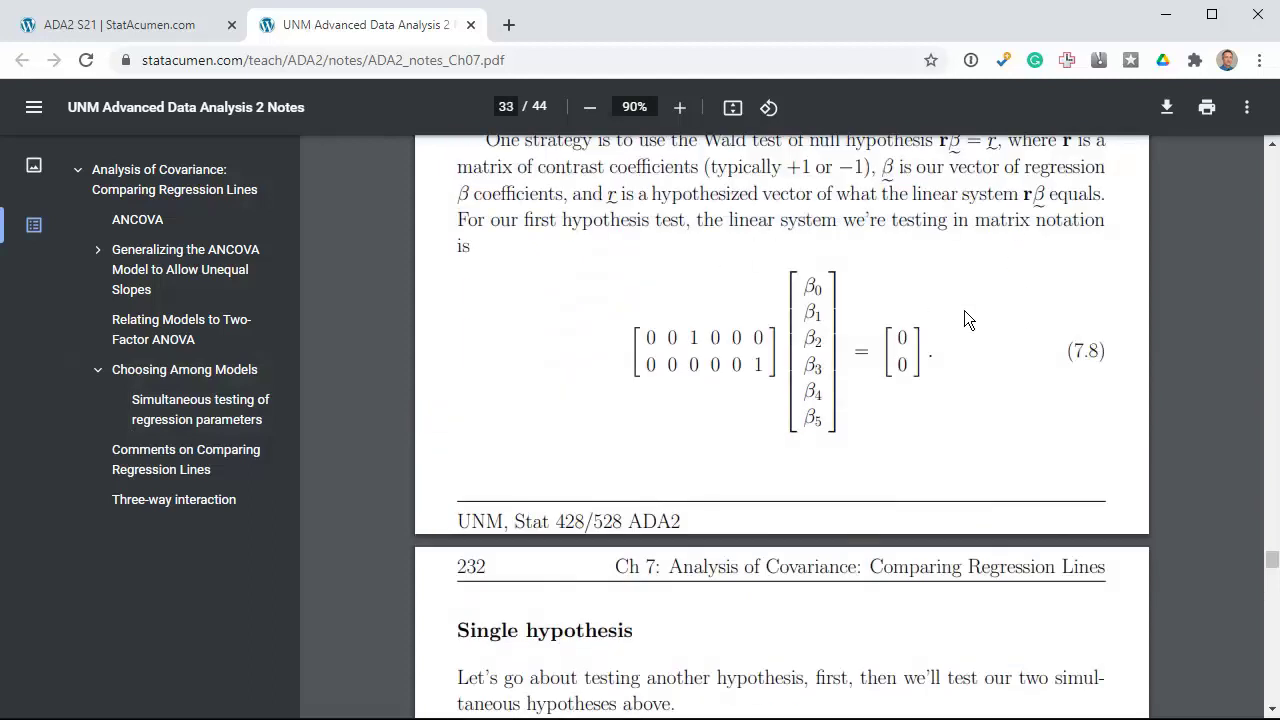
scroll(966, 312, up, 1)
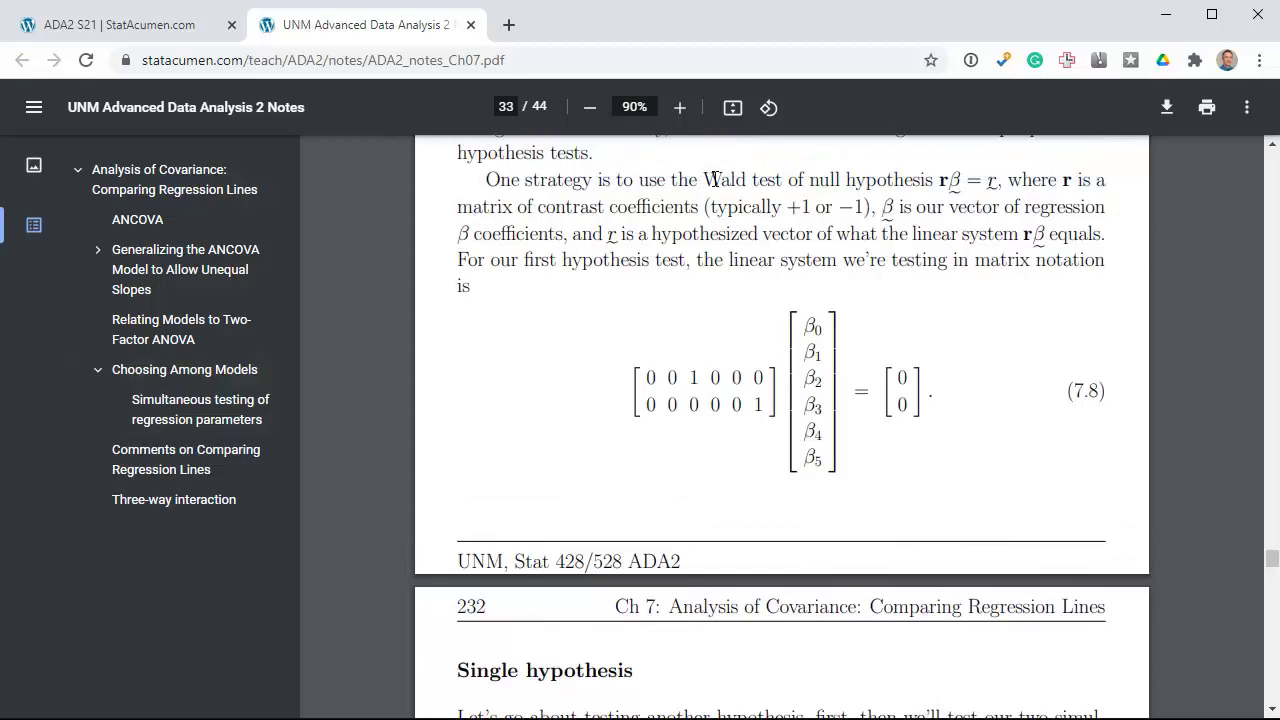
drag(704, 179, 800, 181)
click(878, 188)
scroll(1022, 362, down, 4)
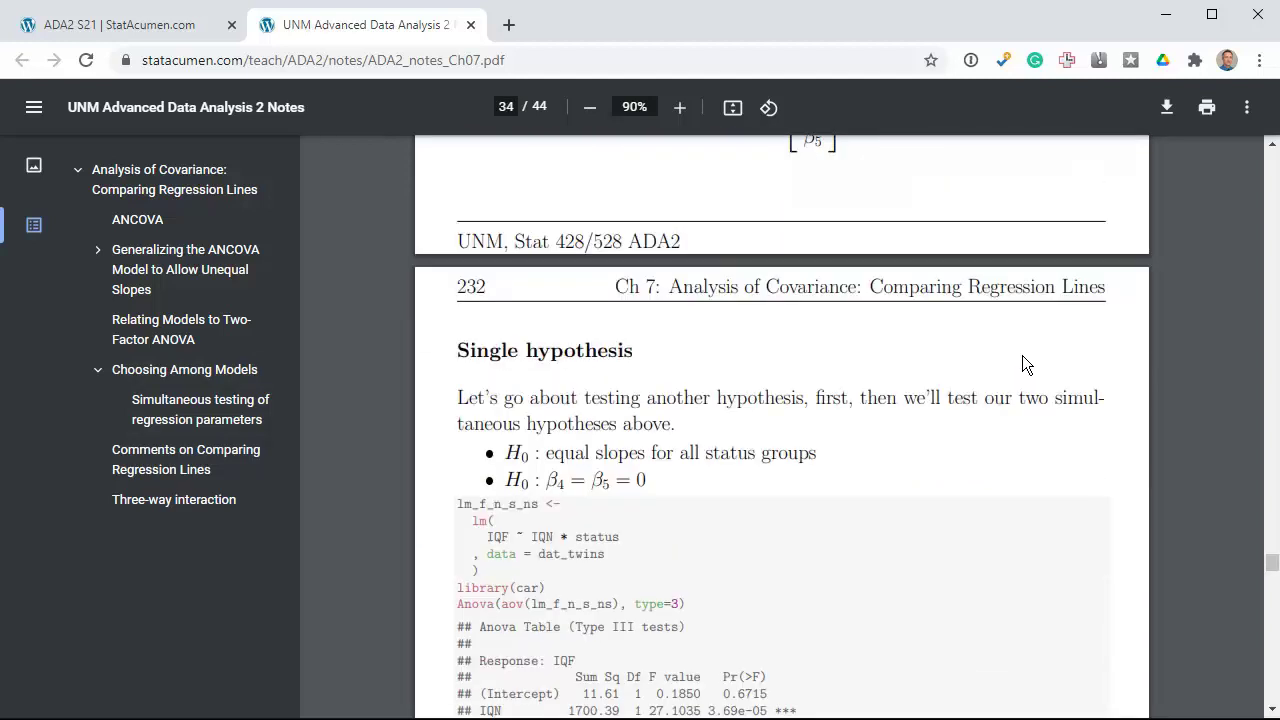
scroll(1022, 362, down, 12)
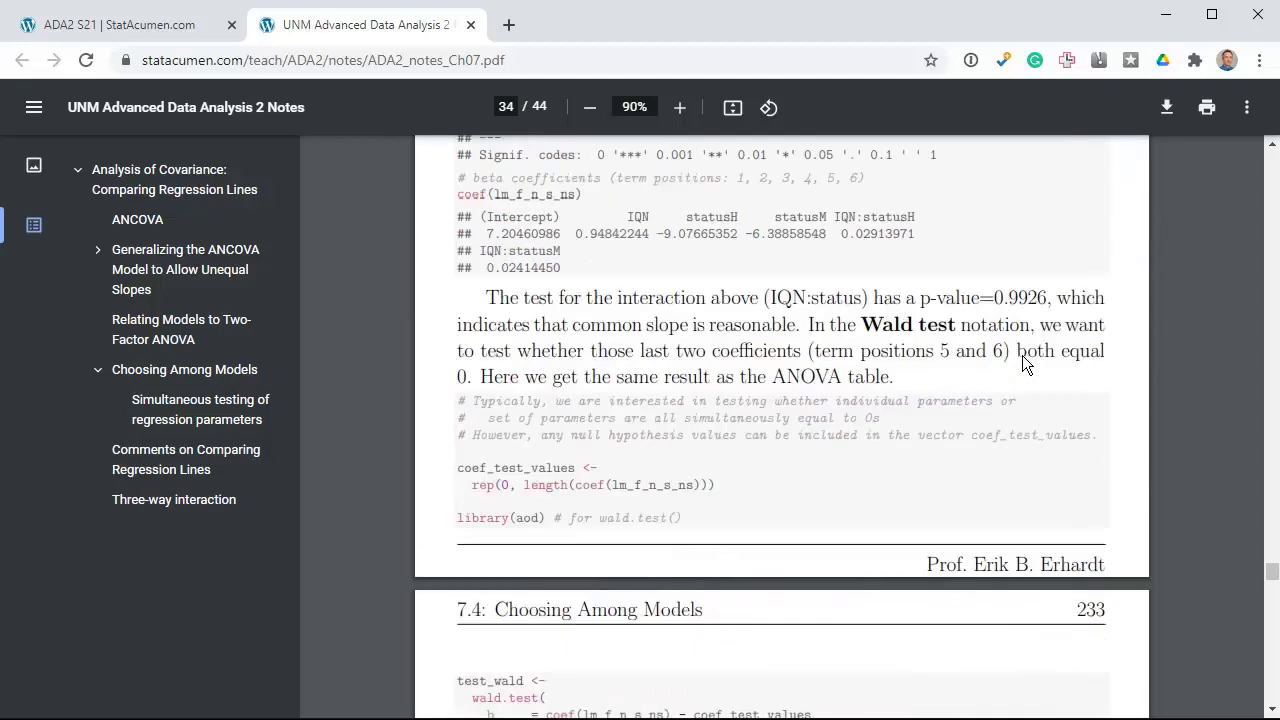
scroll(1022, 357, down, 10)
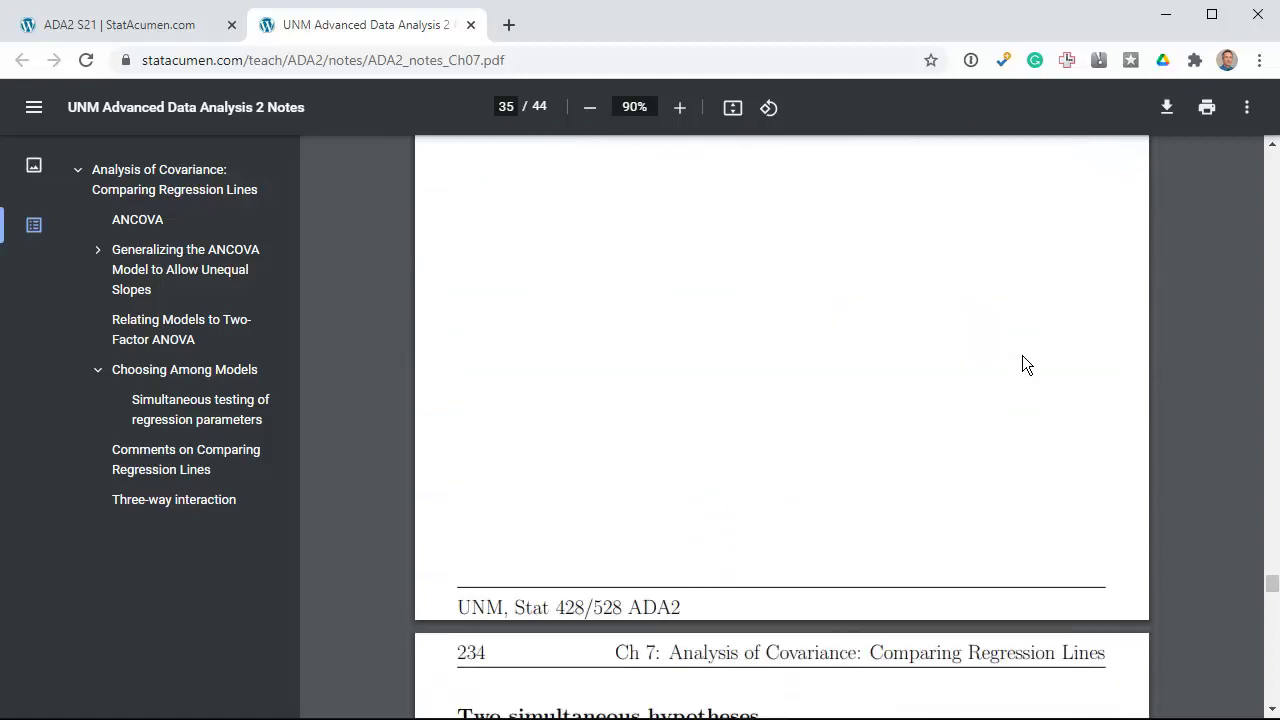
scroll(1022, 362, up, 1)
scroll(1022, 362, down, 3)
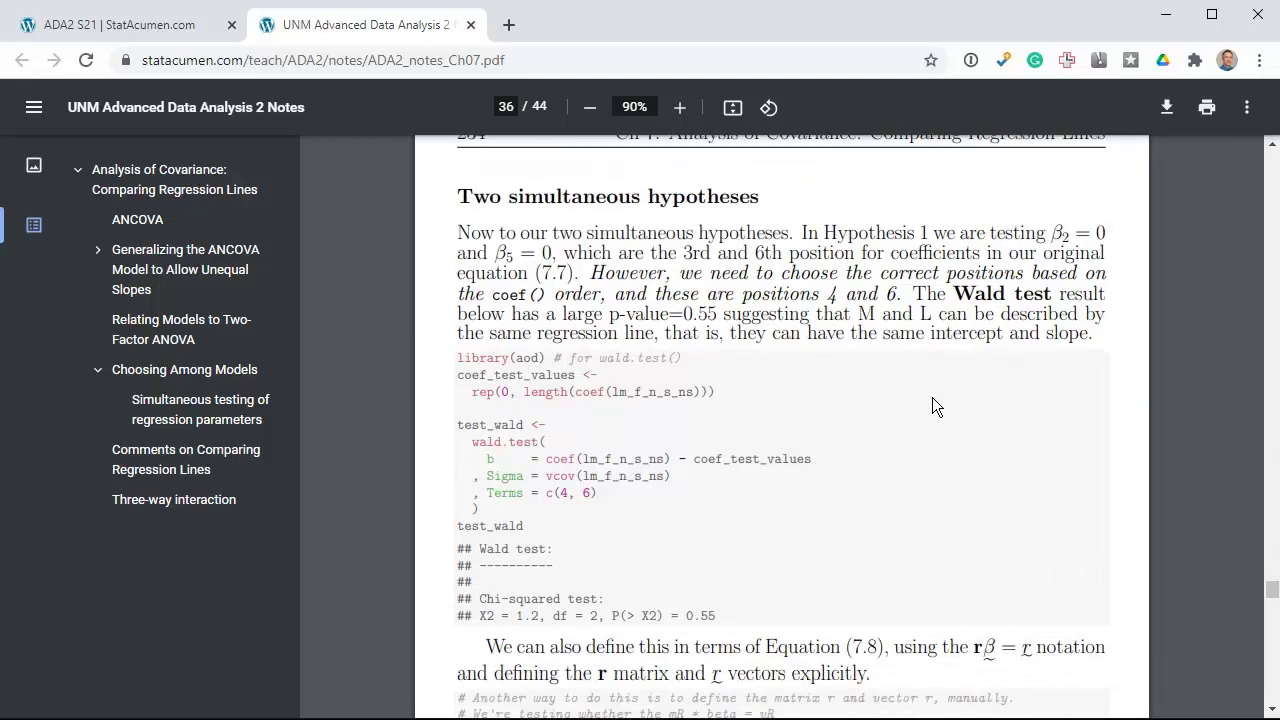
key(ctrl+w)
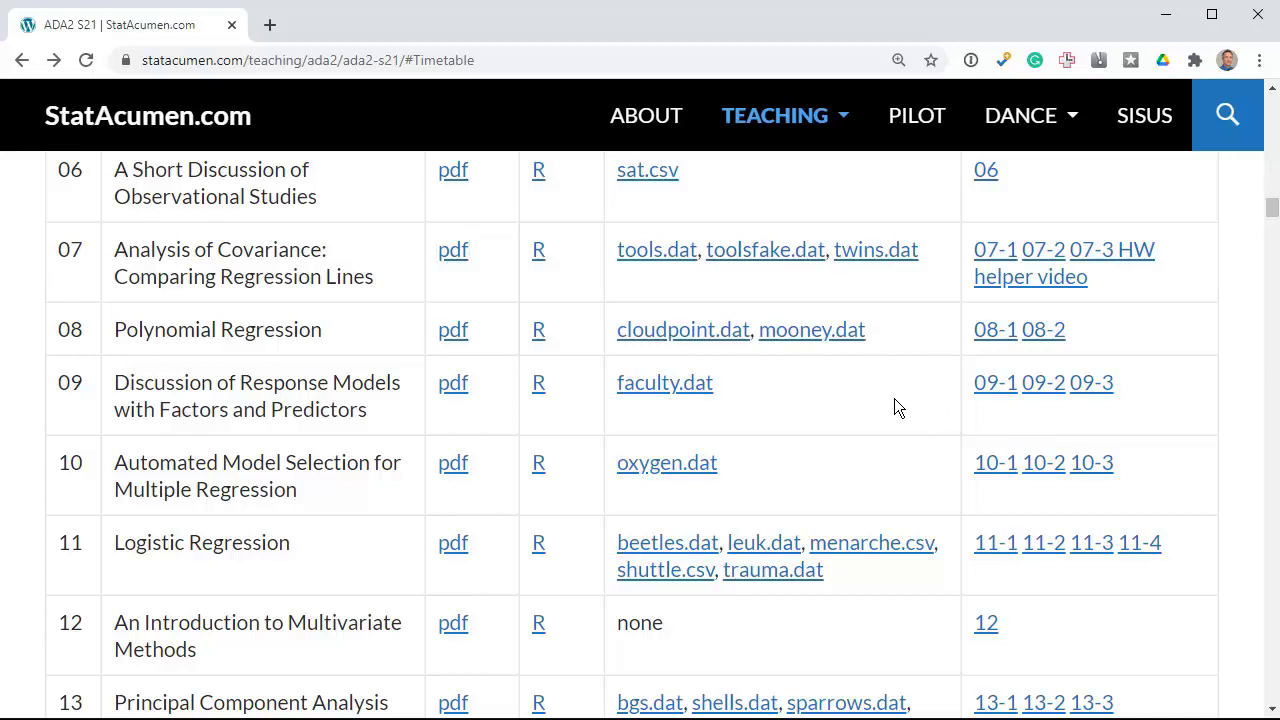
Save the Class 12 link ADA2_CL_12_ANCOVA_FacultySalary.Rmd into Desktop\ADA2 and dismiss the download notice
scroll(894, 398, down, 15)
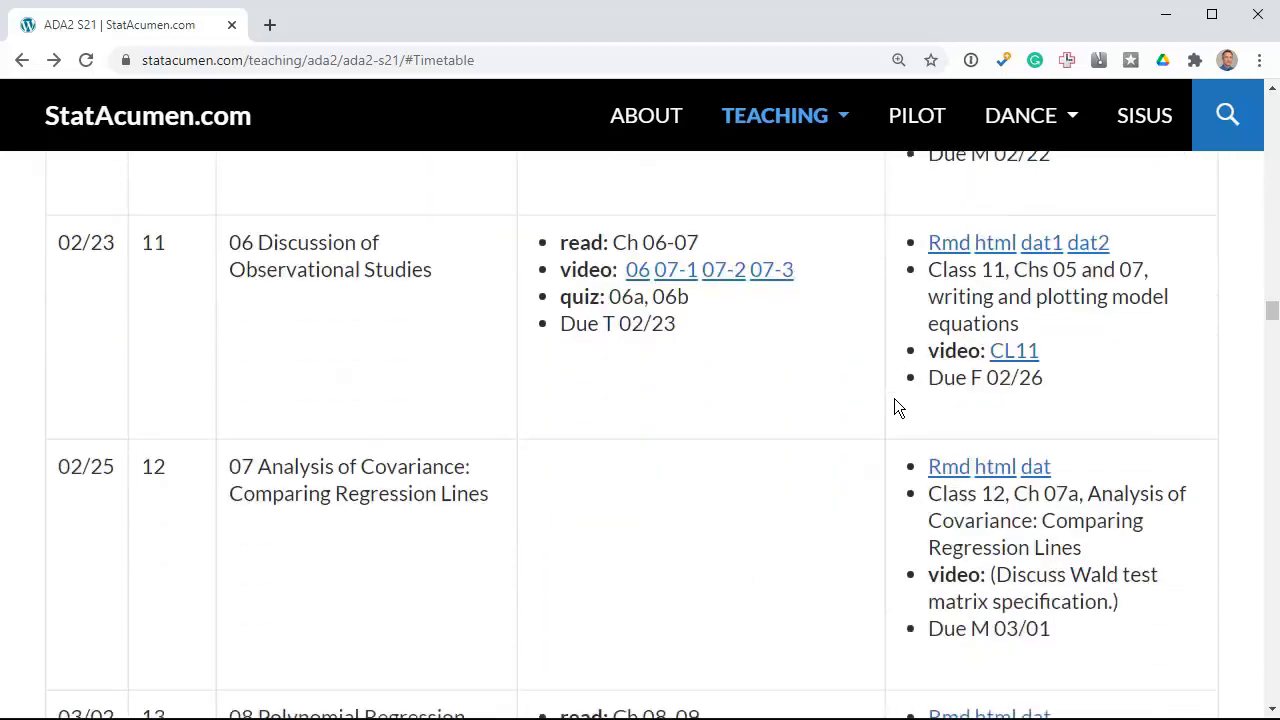
scroll(894, 398, down, 2)
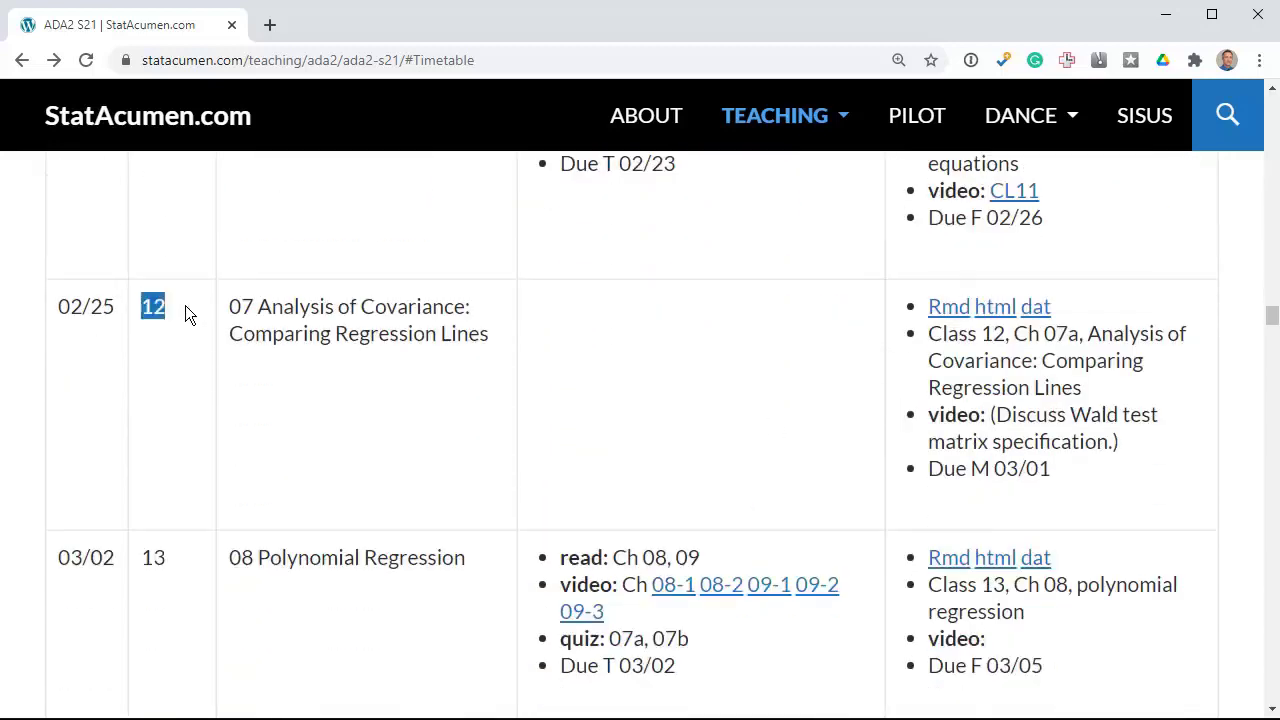
right_click(939, 313)
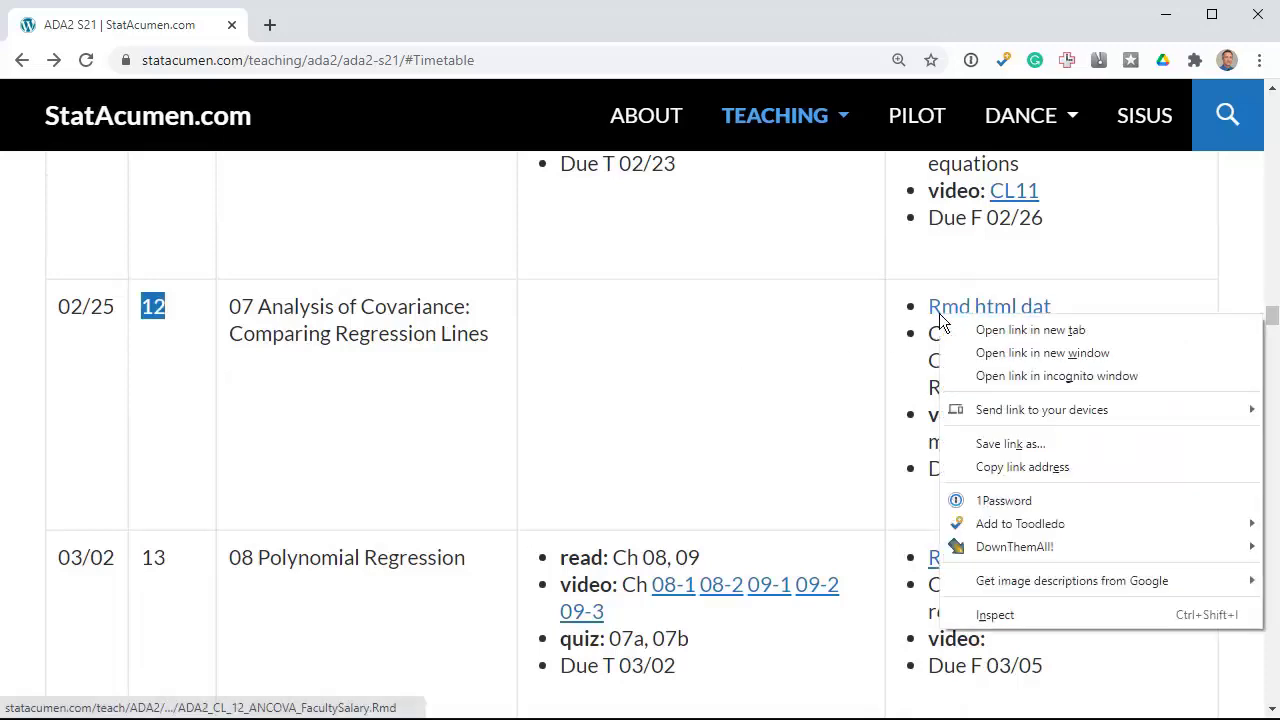
key(k)
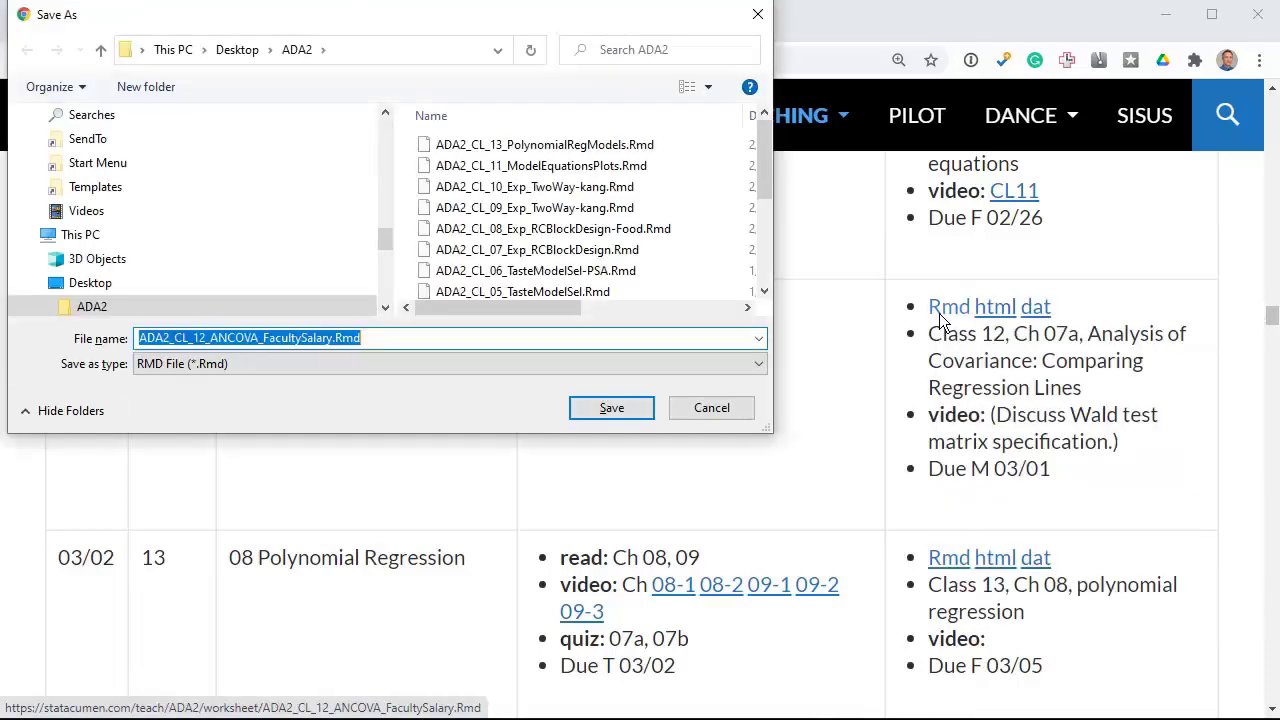
click(403, 50)
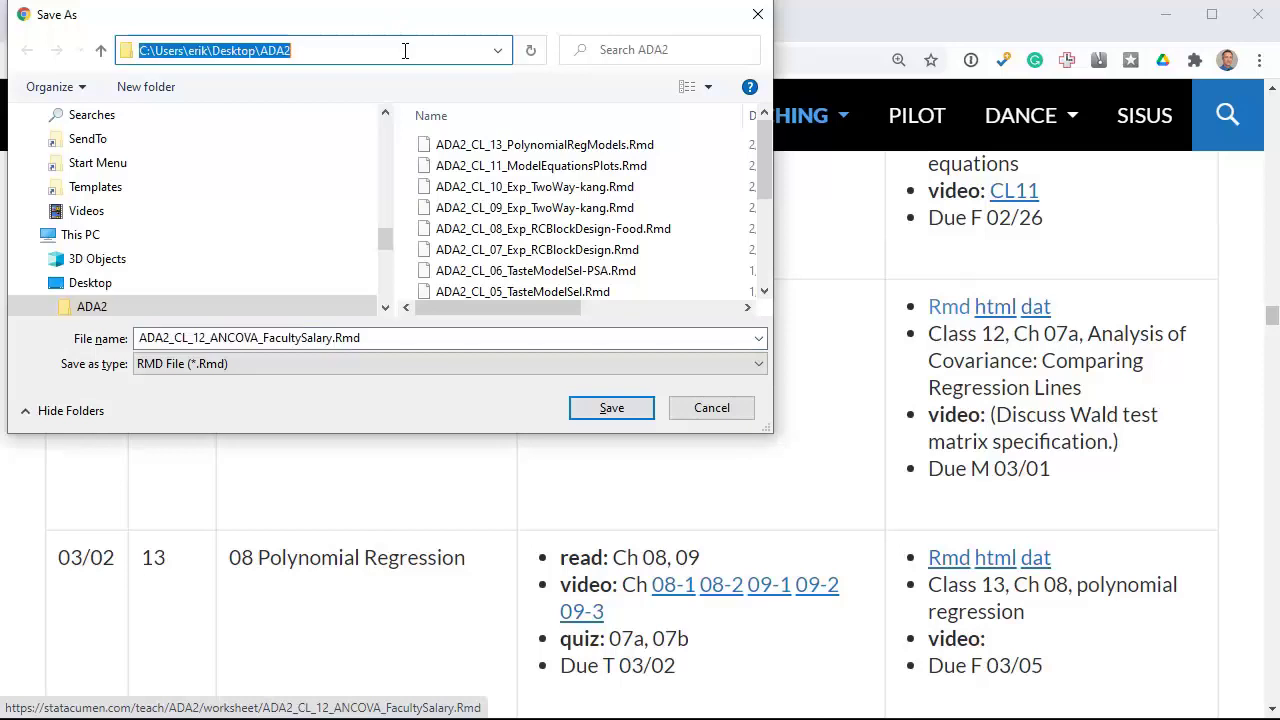
click(614, 406)
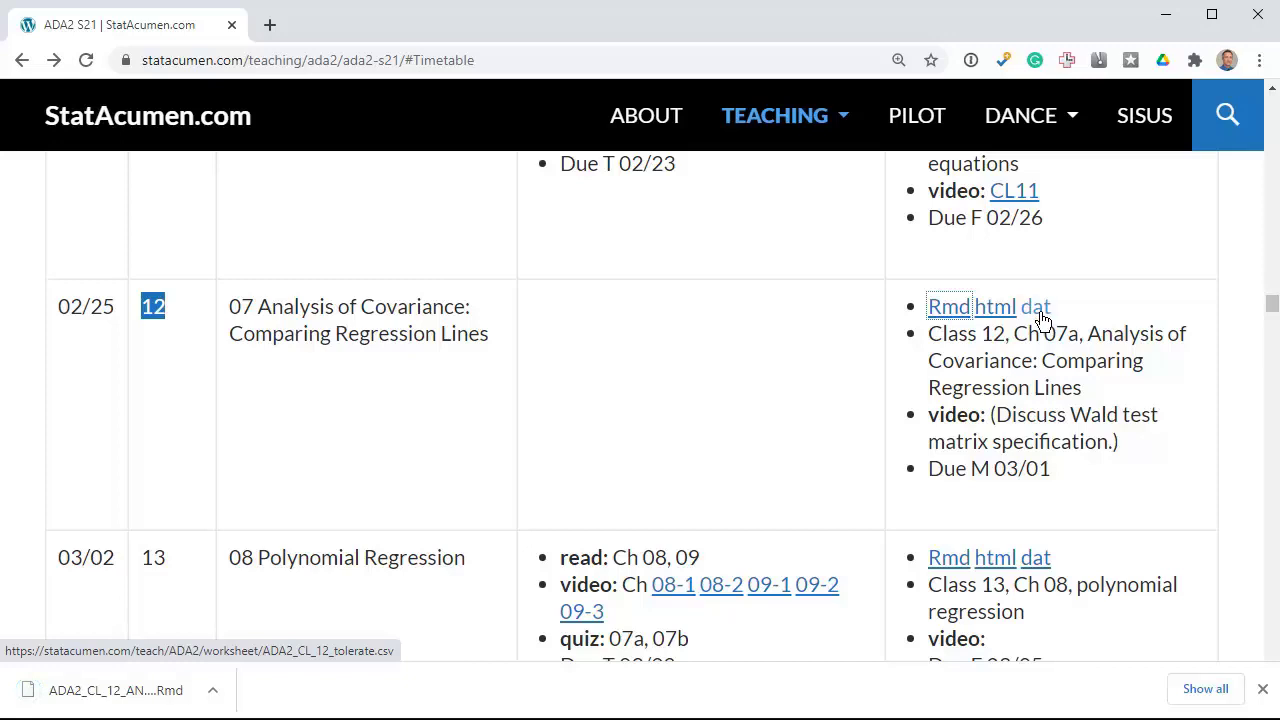
click(1264, 692)
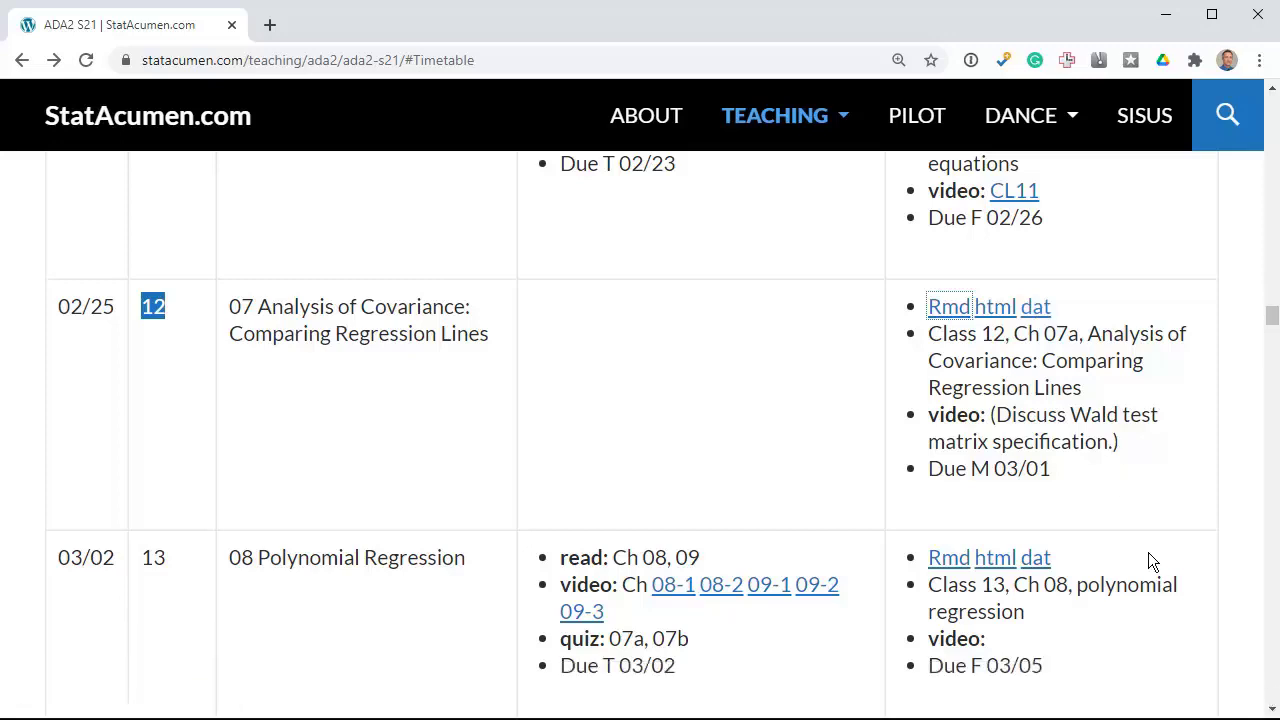
Launch RStudio from the Start search using 'rs'
key(super)
text(rst)
key(Return)
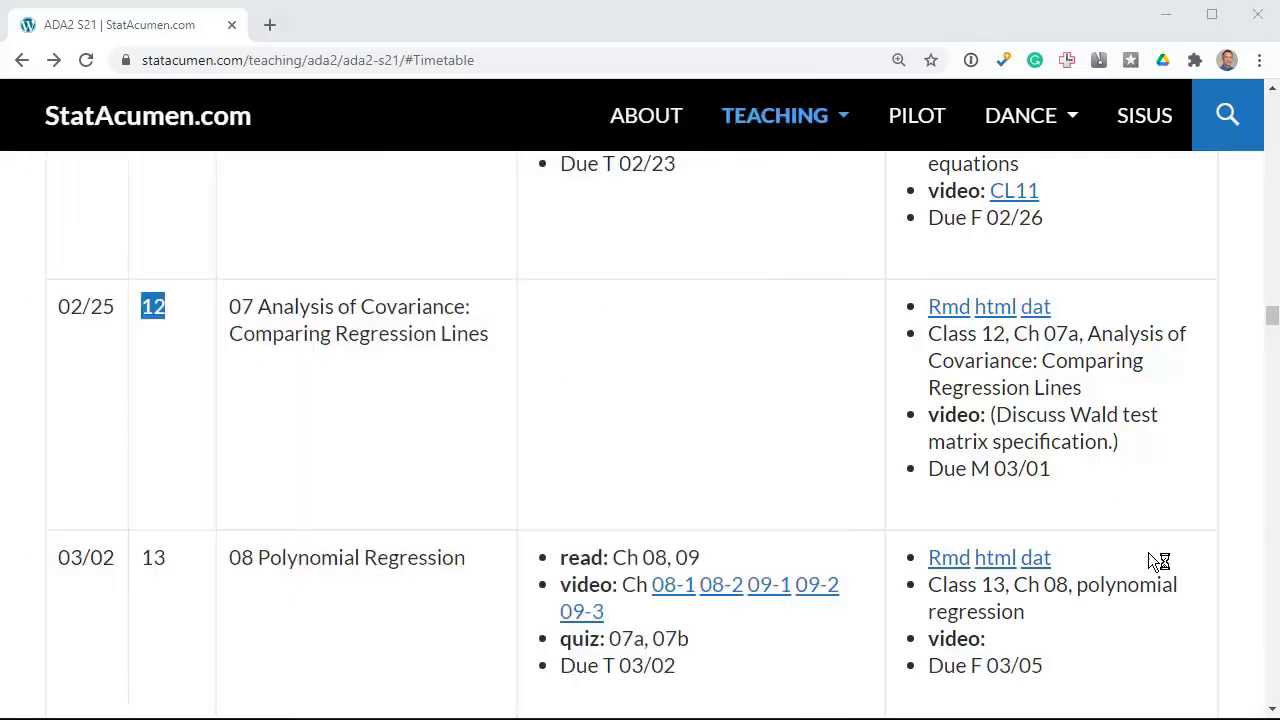
click(550, 286)
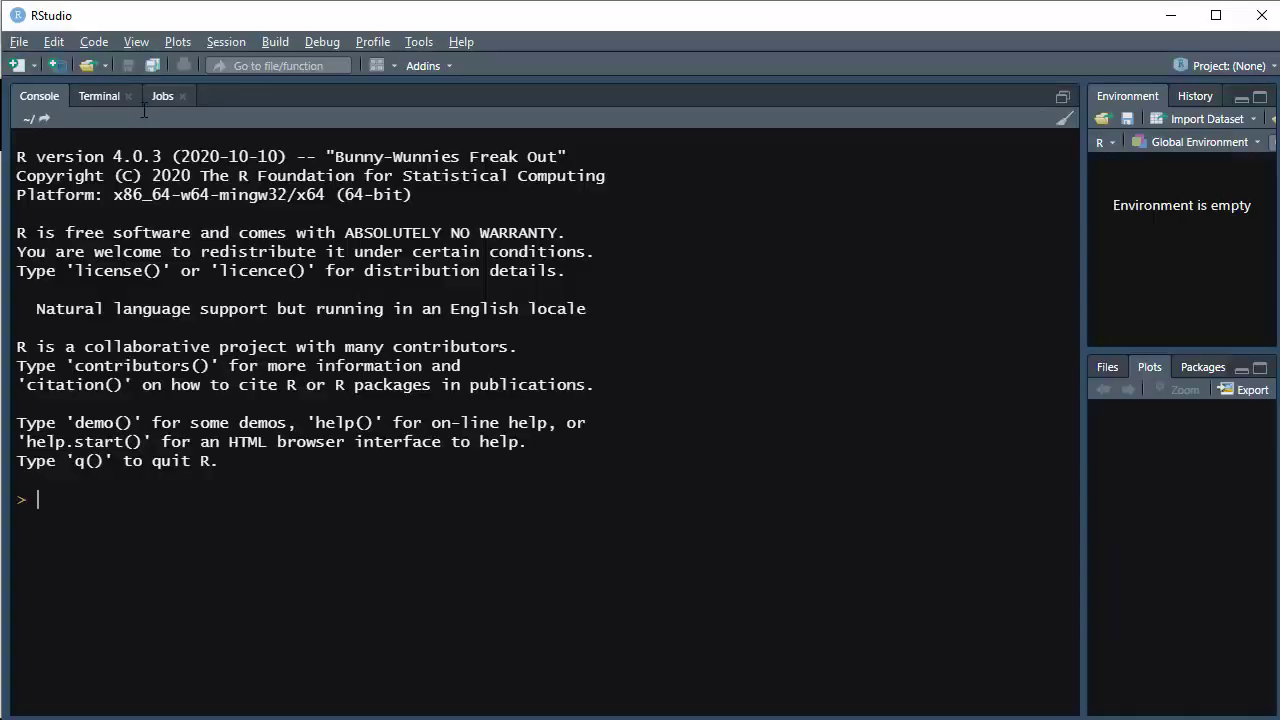
Open ADA2_CL_12_ANCOVA_FacultySalary.Rmd from the pasted ADA2 folder path
click(93, 68)
text(C:\Users\erik\Desktop\ADA2)
key(Return)
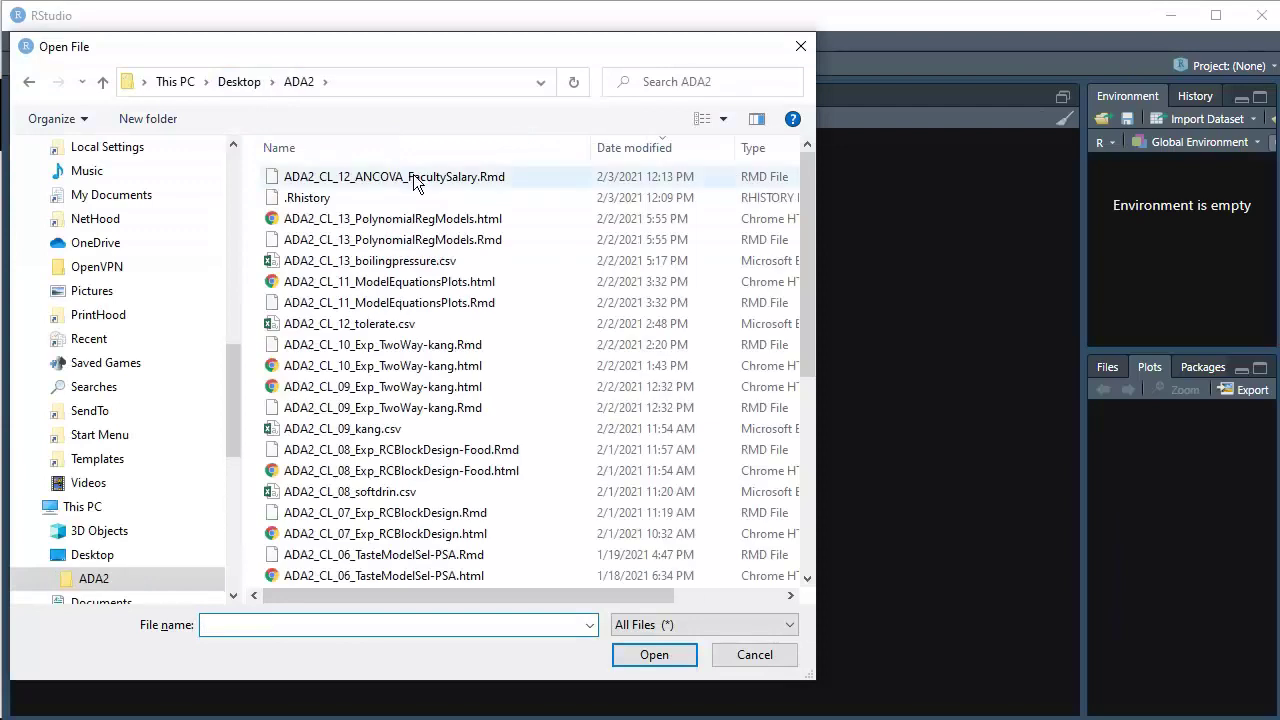
click(404, 175)
click(648, 658)
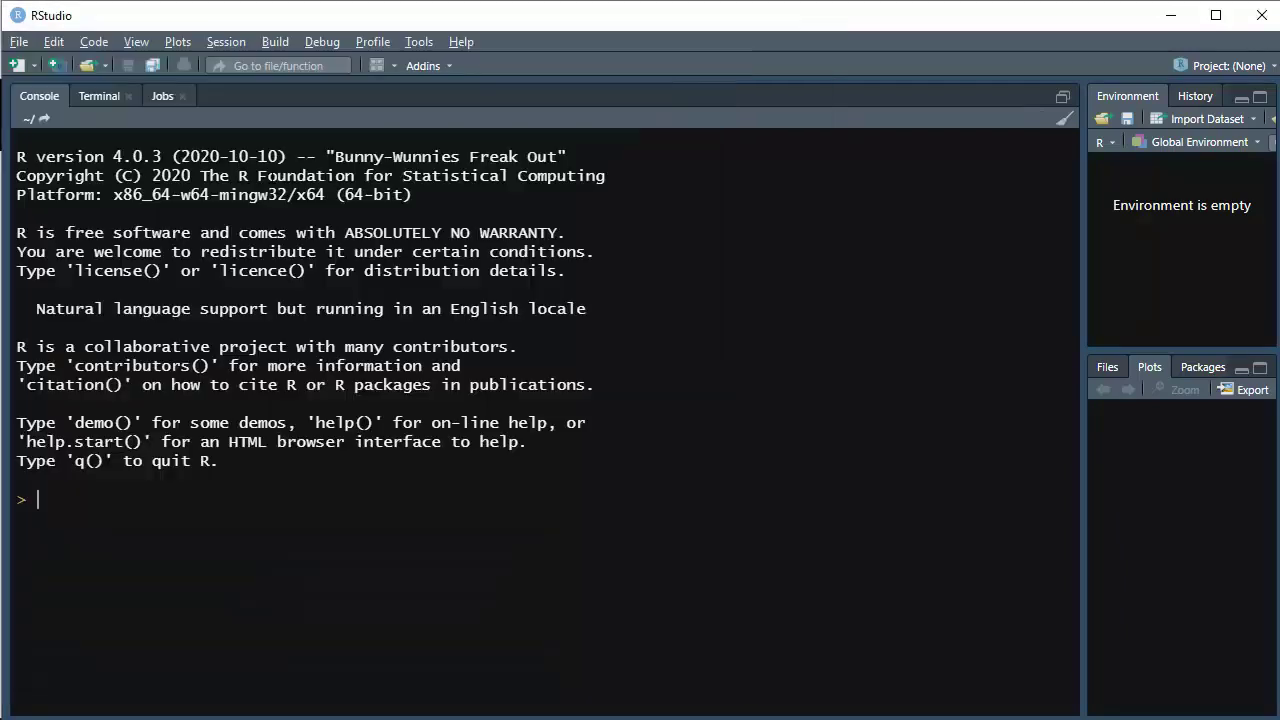
Set the R working directory to the Rmd's source file location
click(233, 42)
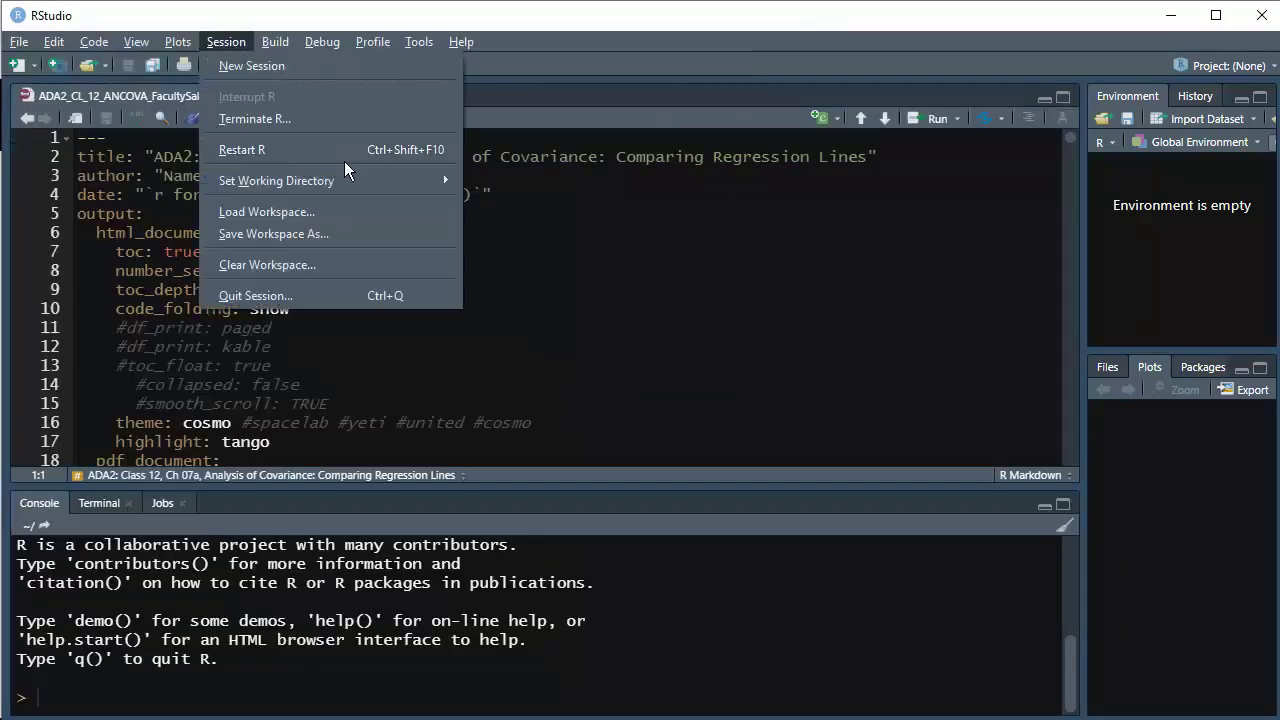
mouse_move(400, 181)
click(490, 181)
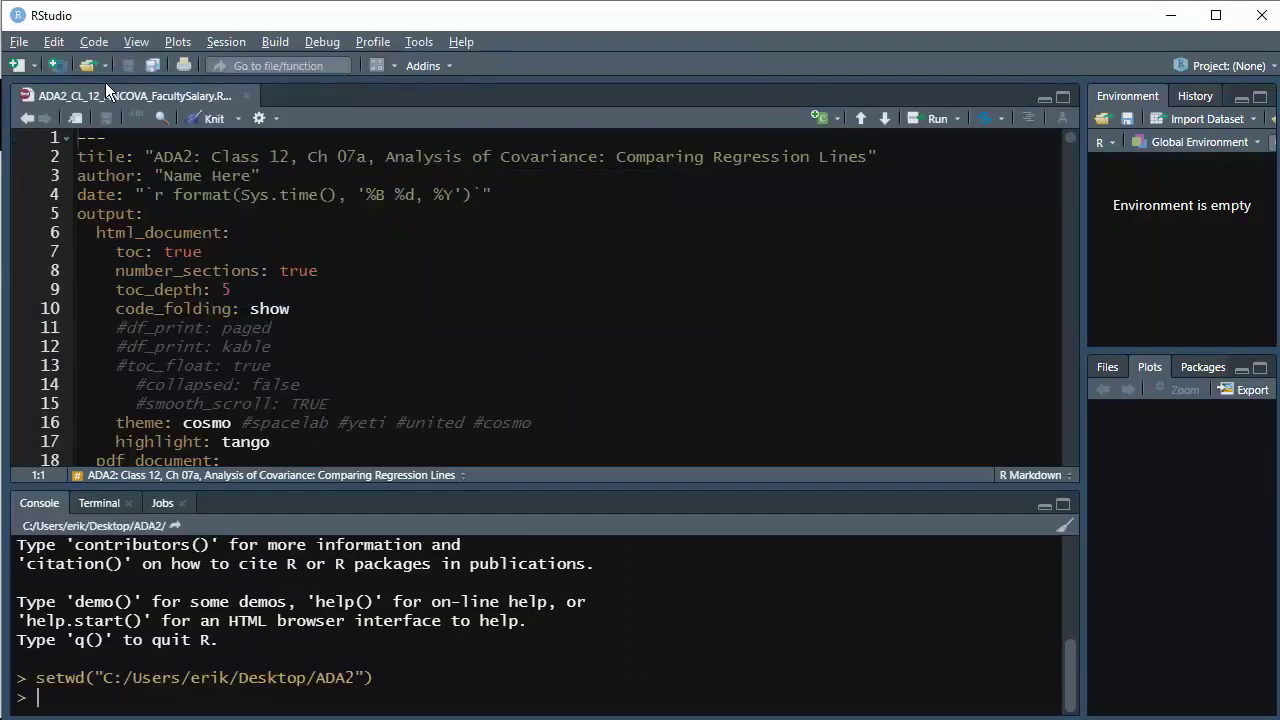
Knit the worksheet to HTML while paging through the source and returning to the top
click(207, 119)
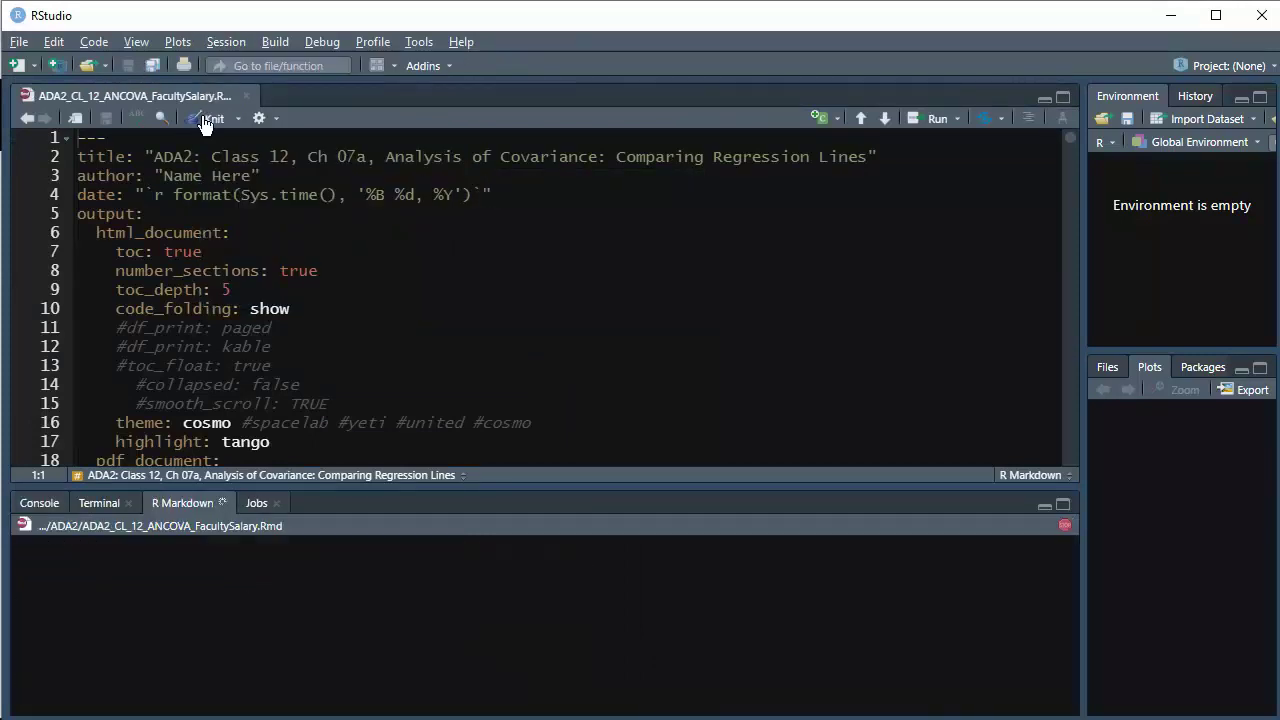
scroll(550, 352, down, 6)
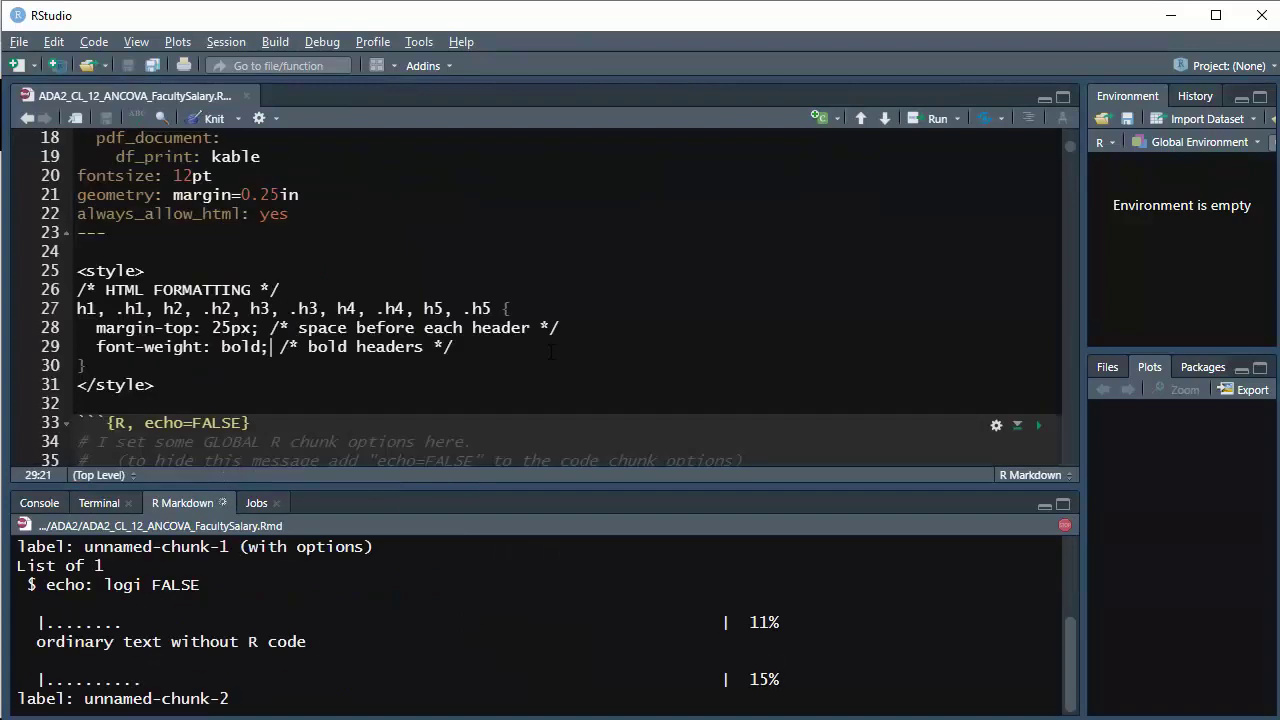
key(Page_Down)
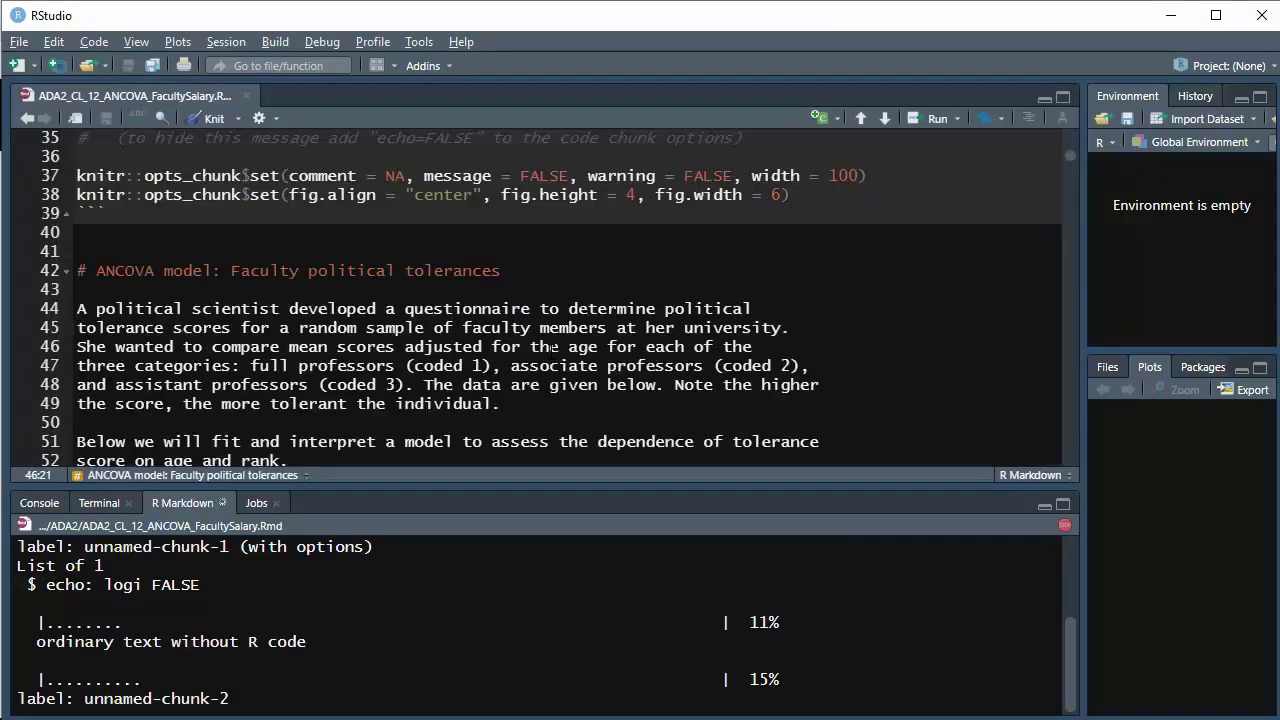
key(ctrl+Home)
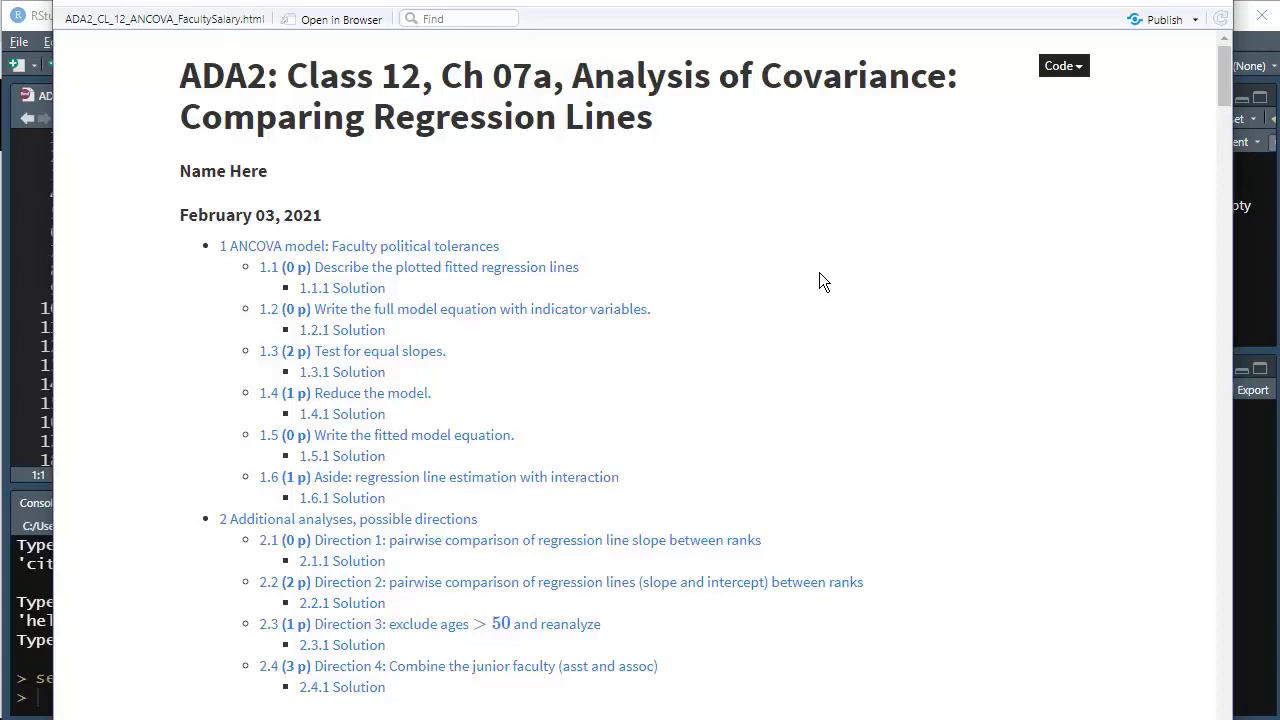
Open the knitted HTML in Chrome, zoom to 125%, and scroll to the contents list
click(368, 24)
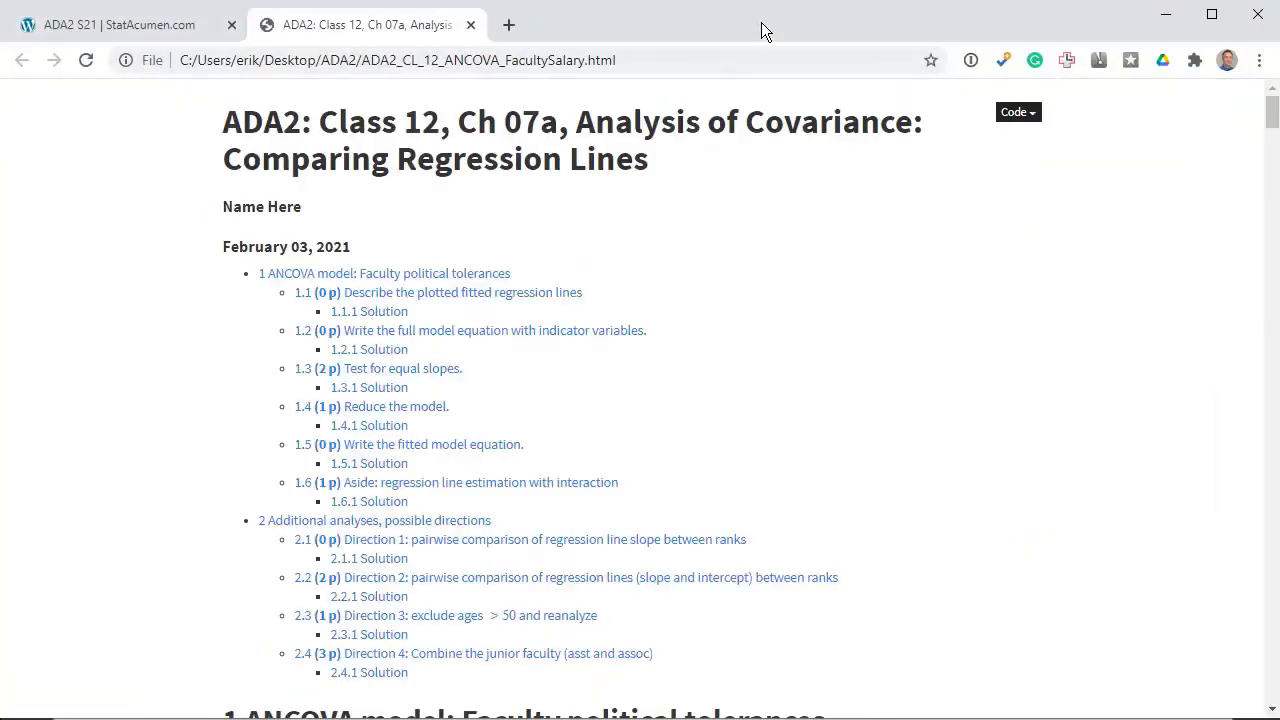
key(ctrl+plus)
key(ctrl+plus)
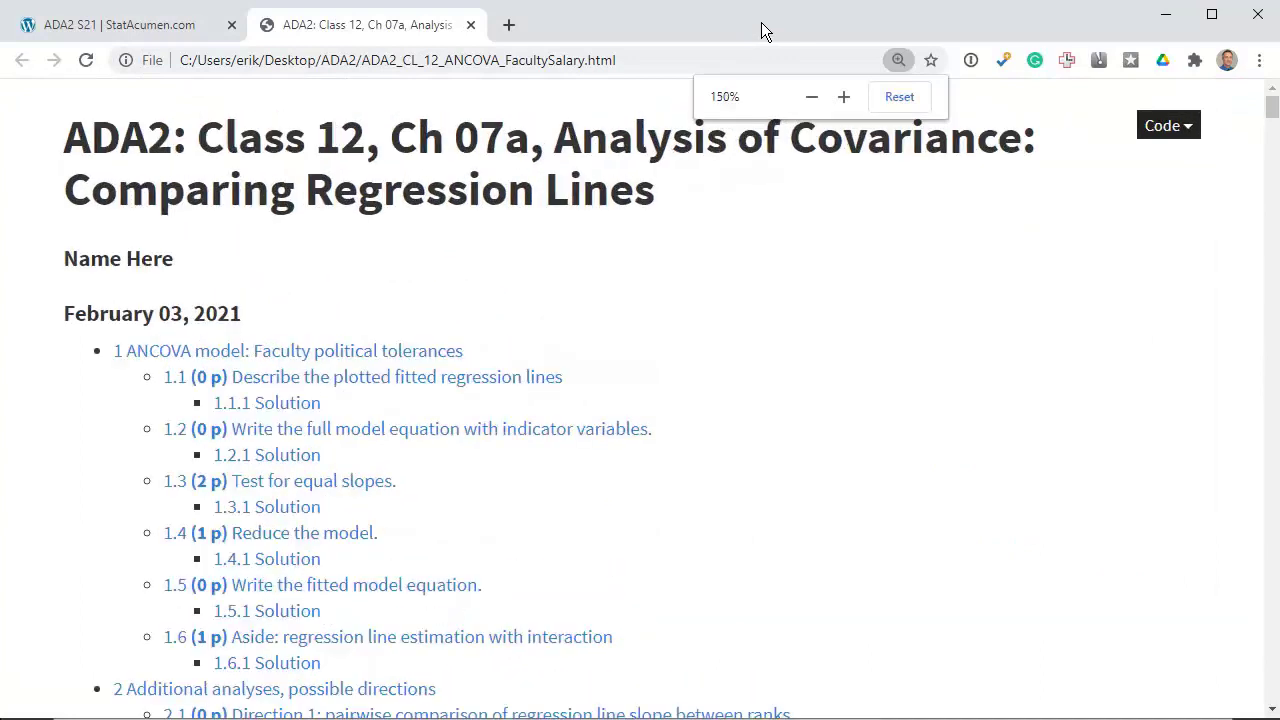
key(ctrl+plus)
key(ctrl+minus)
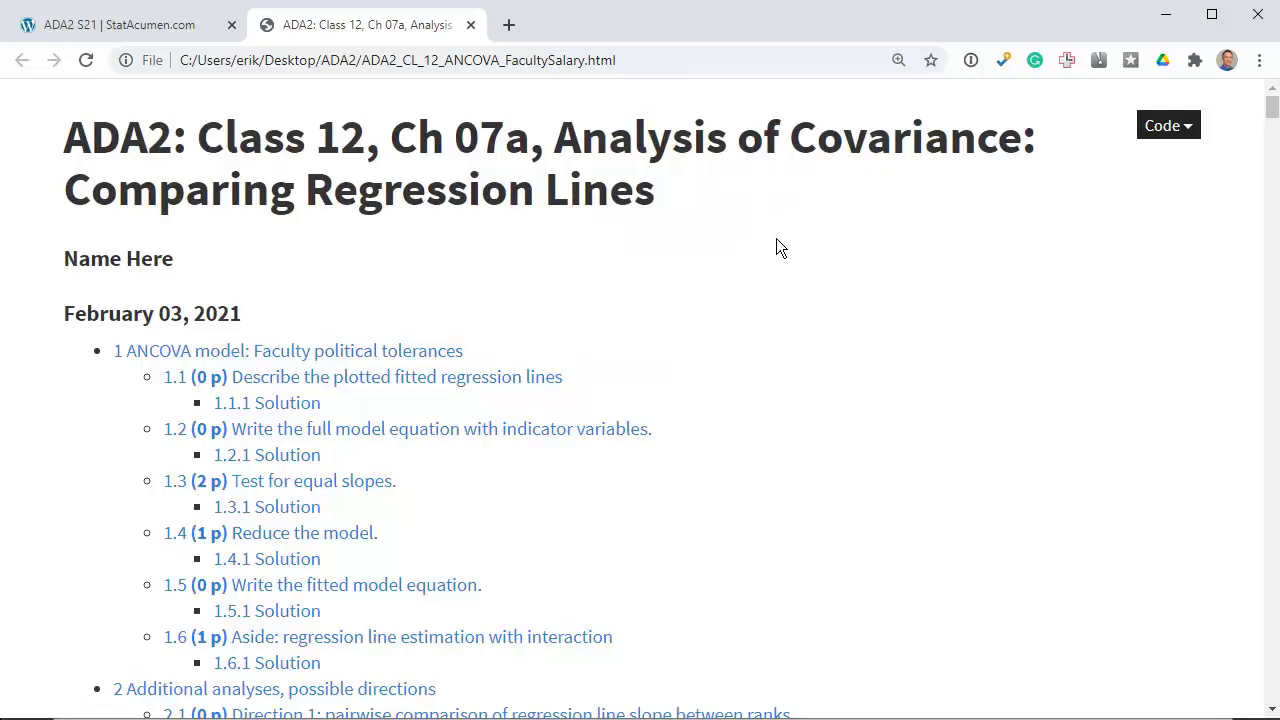
scroll(776, 240, down, 3)
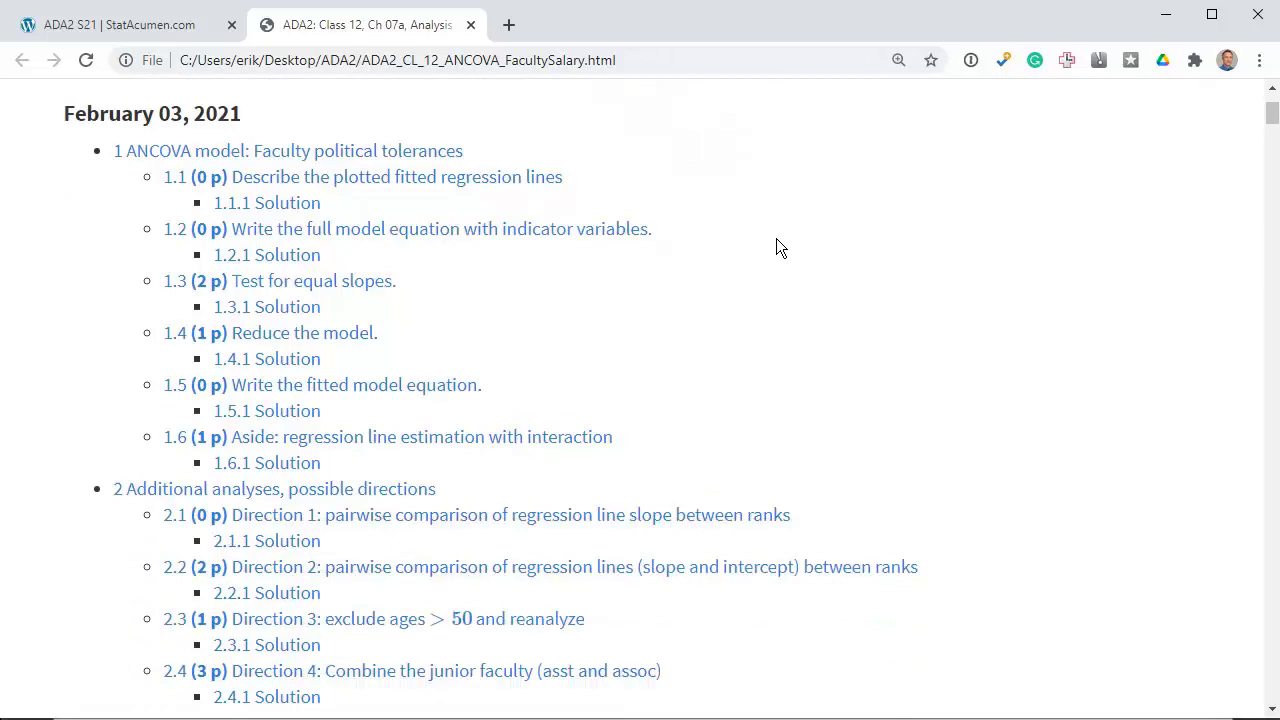
scroll(776, 248, down, 1)
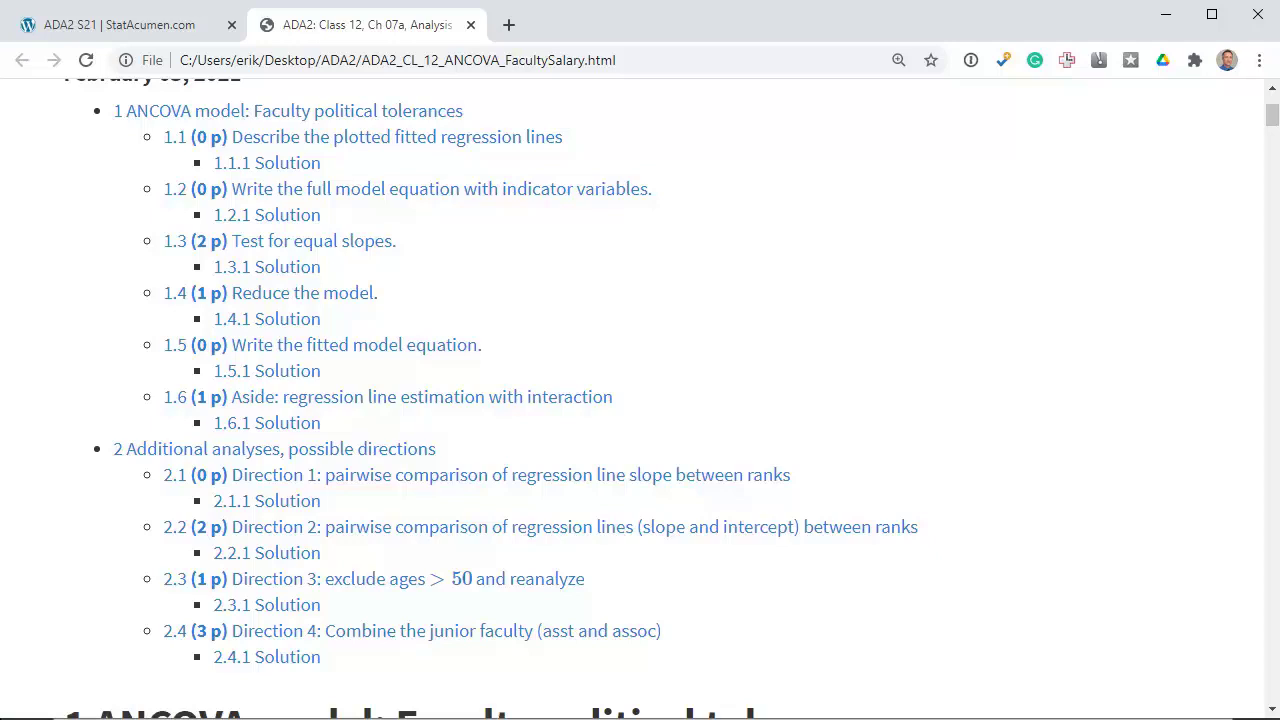
click(836, 305)
Scroll to section 1 and highlight the rank codes 1 for full and 3 for assistant professors
scroll(644, 444, down, 6)
scroll(644, 443, down, 1)
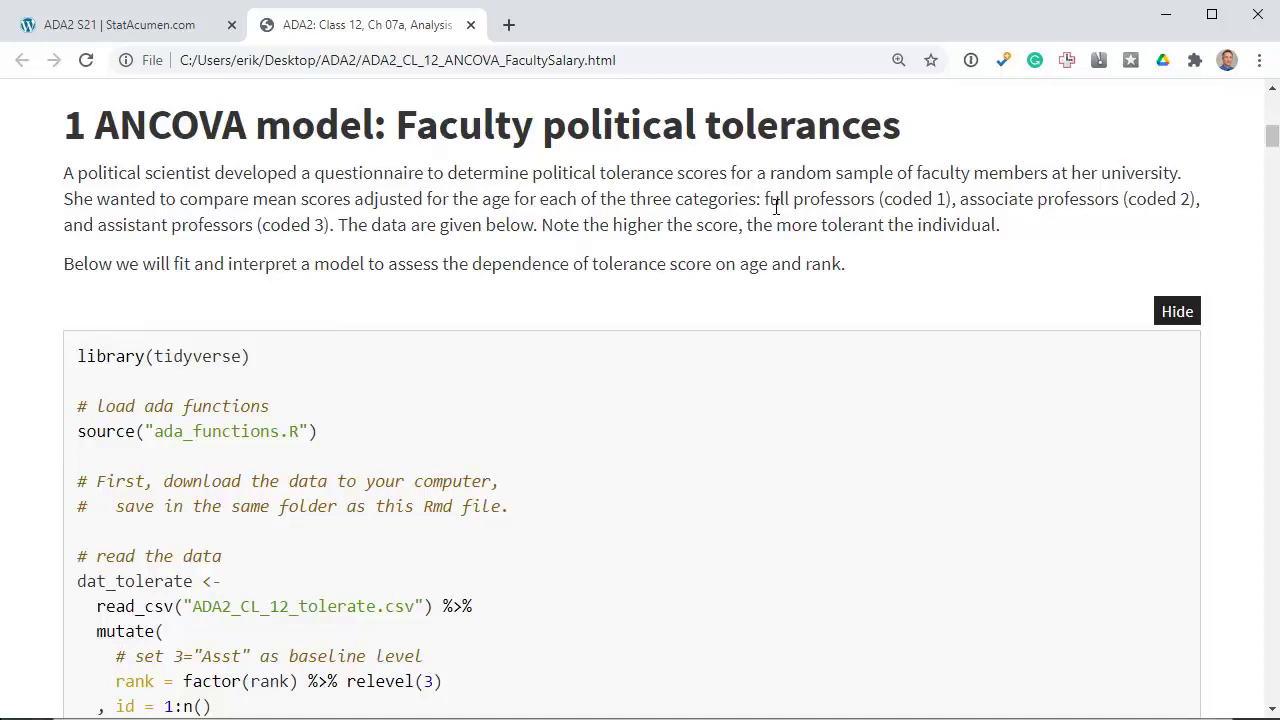
double_click(940, 199)
double_click(319, 225)
click(1031, 233)
Highlight ada_functions, rank, relevel(3), Asst and id in the dat_tolerate reading code
scroll(1016, 251, down, 3)
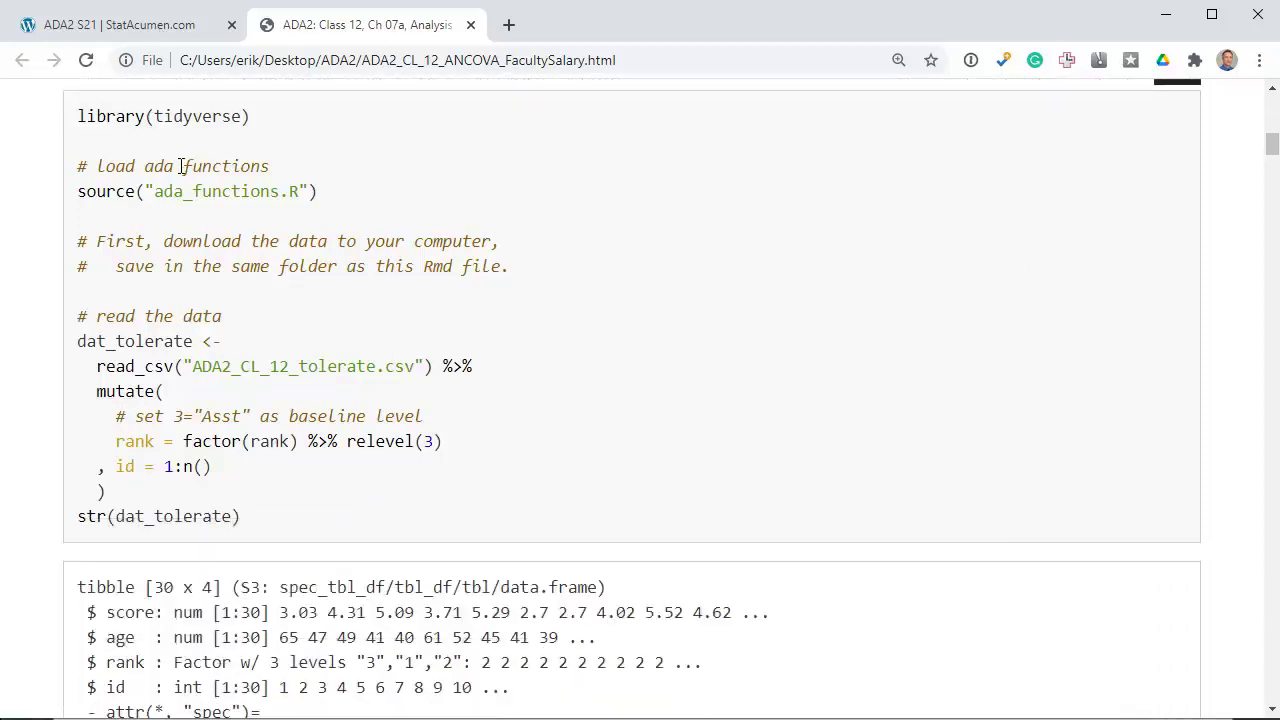
double_click(178, 192)
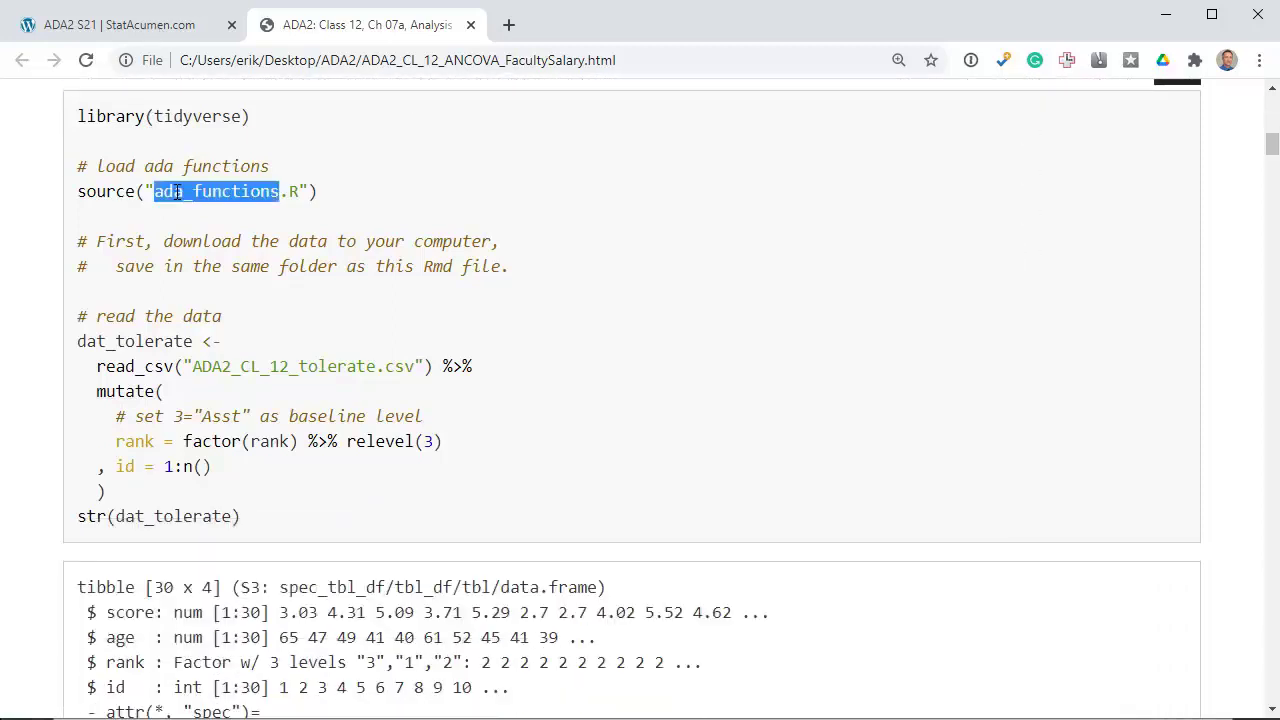
click(244, 220)
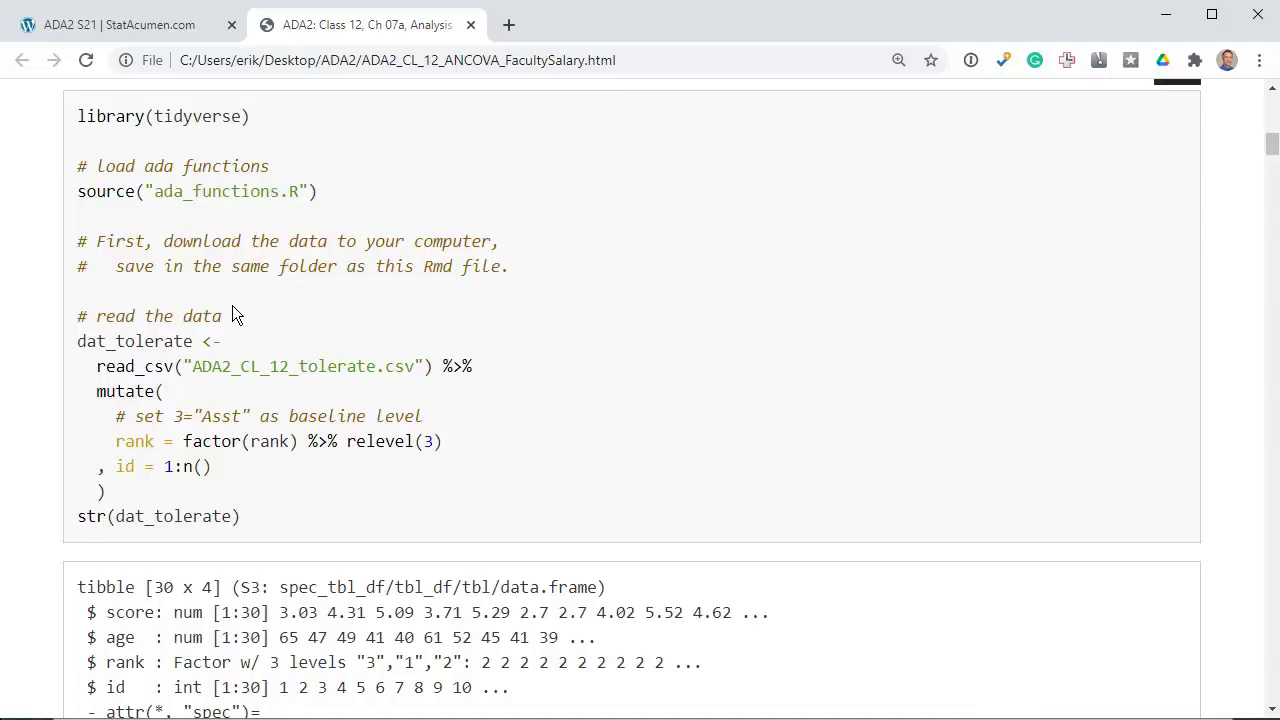
double_click(140, 443)
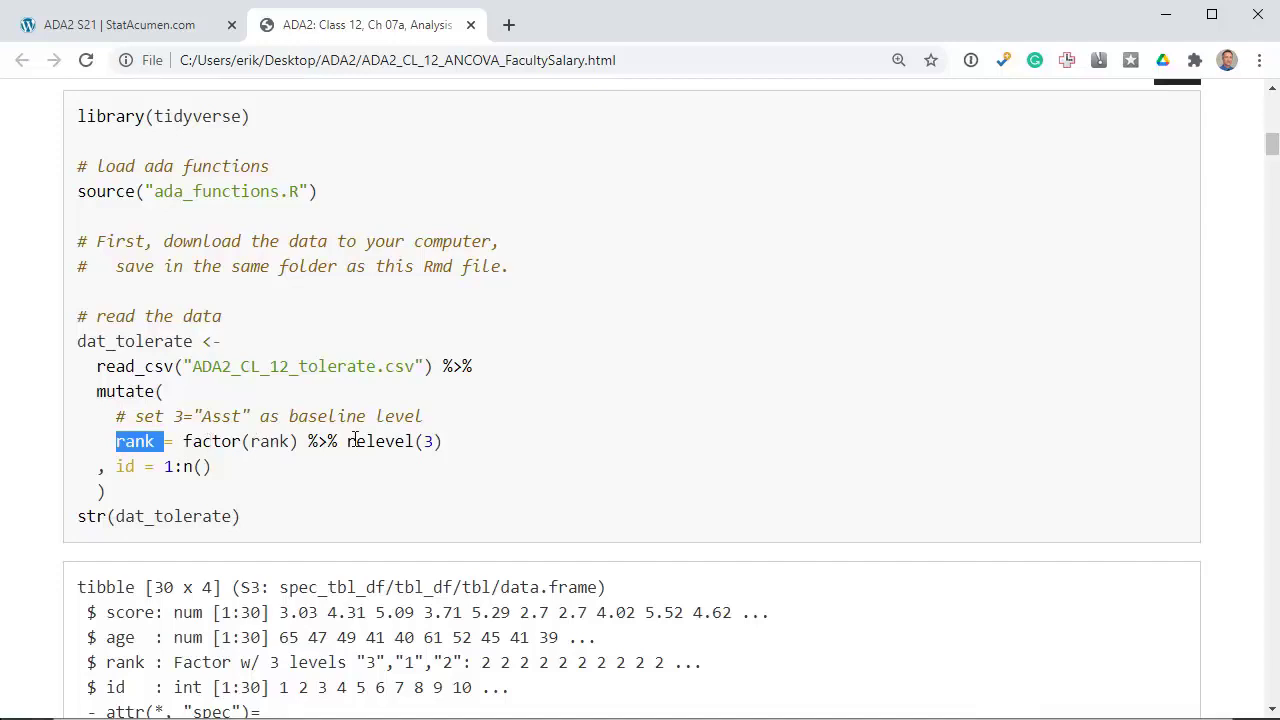
drag(347, 441, 454, 448)
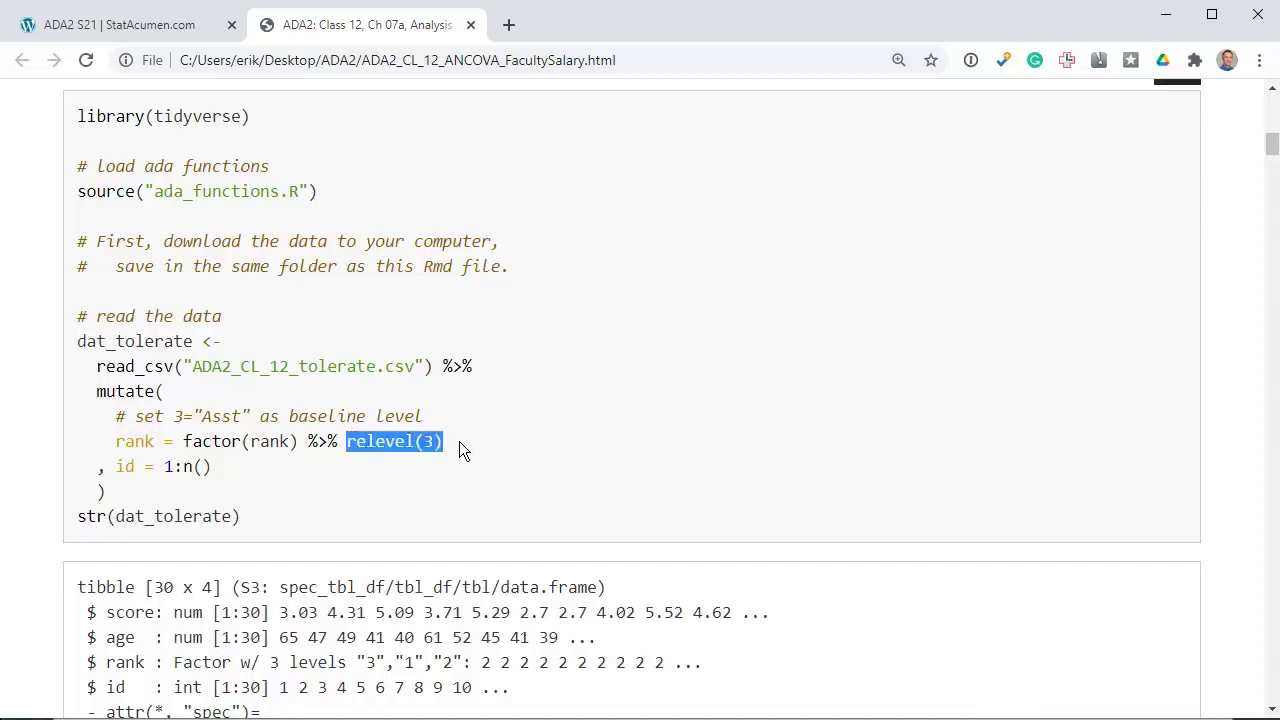
click(224, 415)
double_click(224, 415)
click(226, 415)
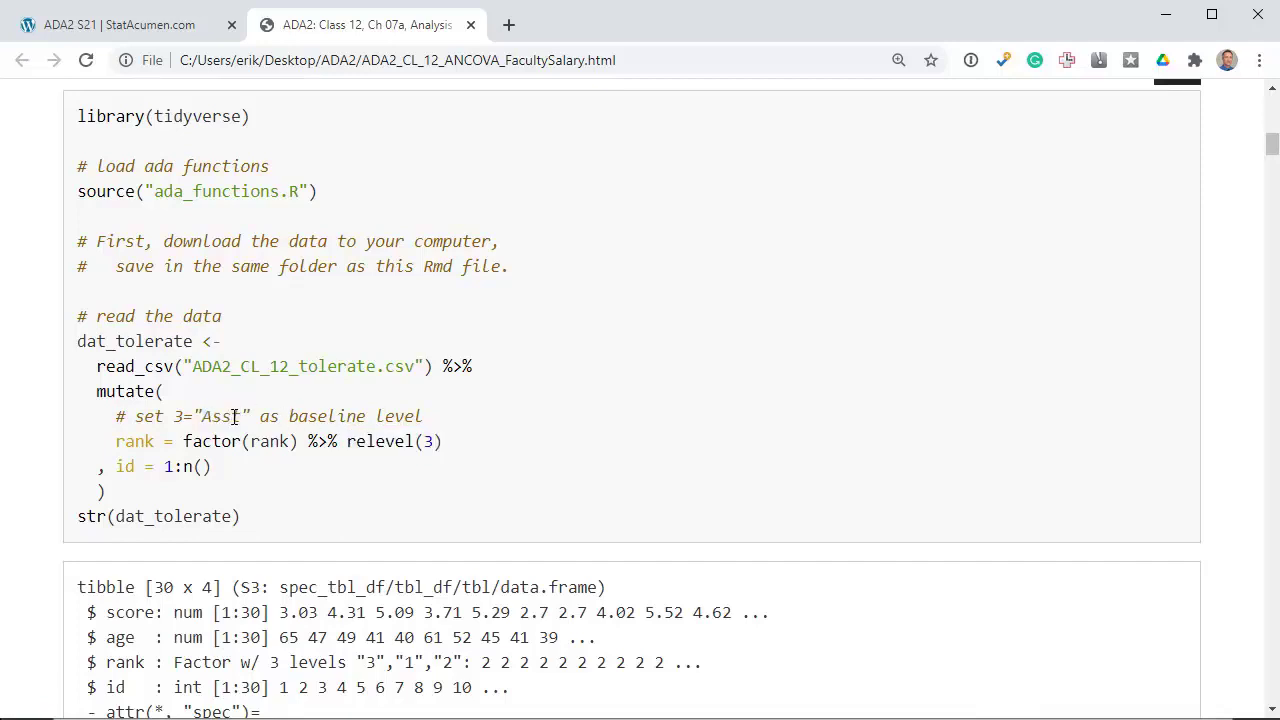
double_click(130, 467)
click(364, 495)
Scroll past the str() output to section 1.1 and zoom out to 110% to fit the plot
scroll(364, 495, down, 1)
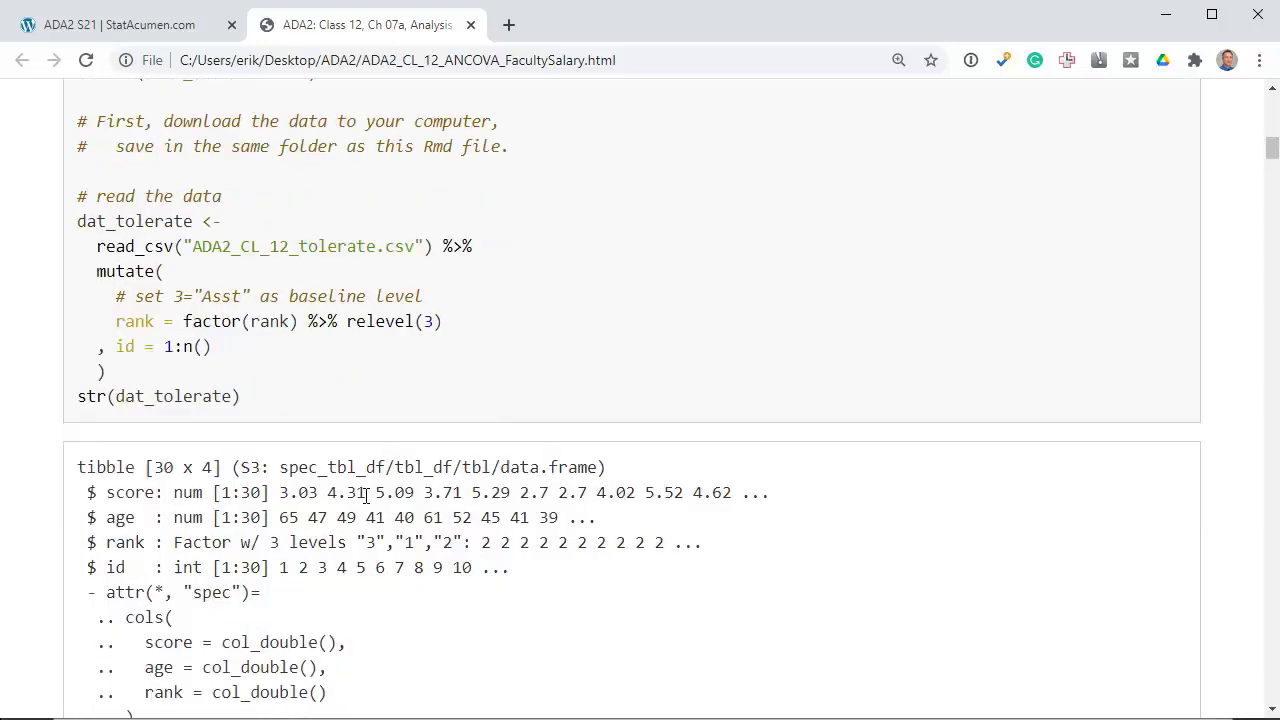
scroll(364, 495, down, 1)
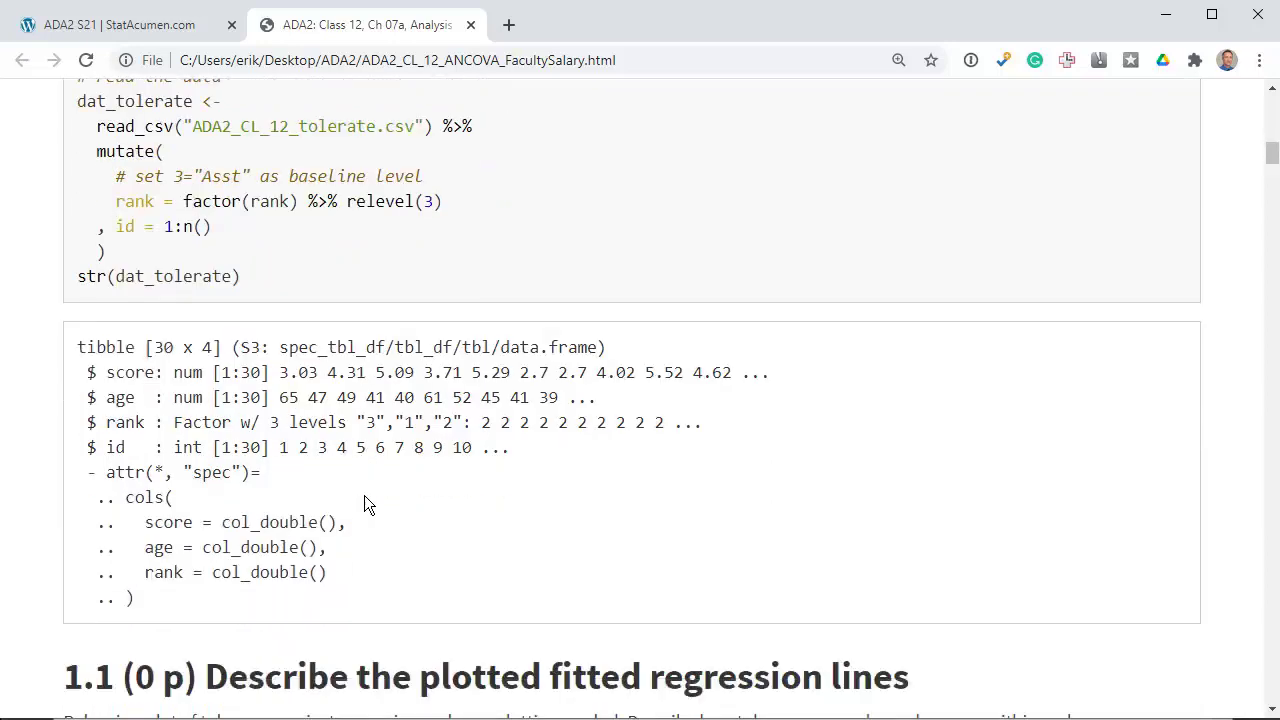
scroll(364, 504, down, 5)
scroll(364, 504, down, 1)
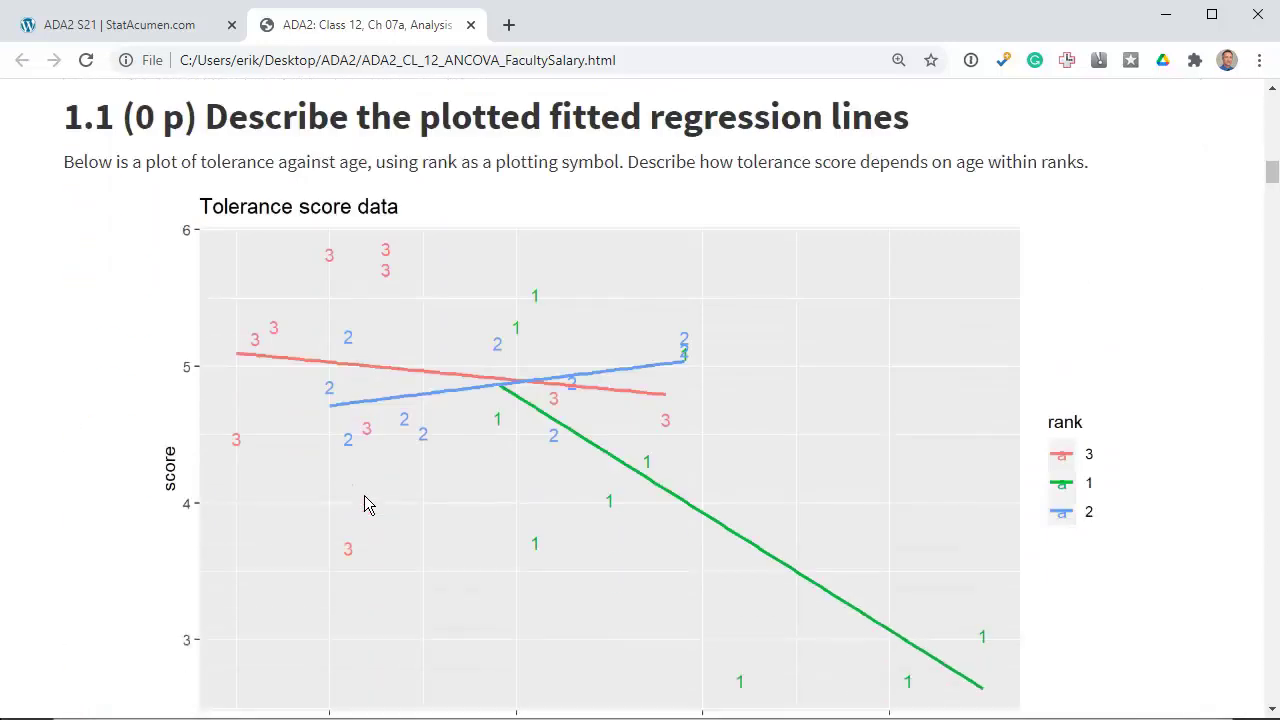
key(ctrl+minus)
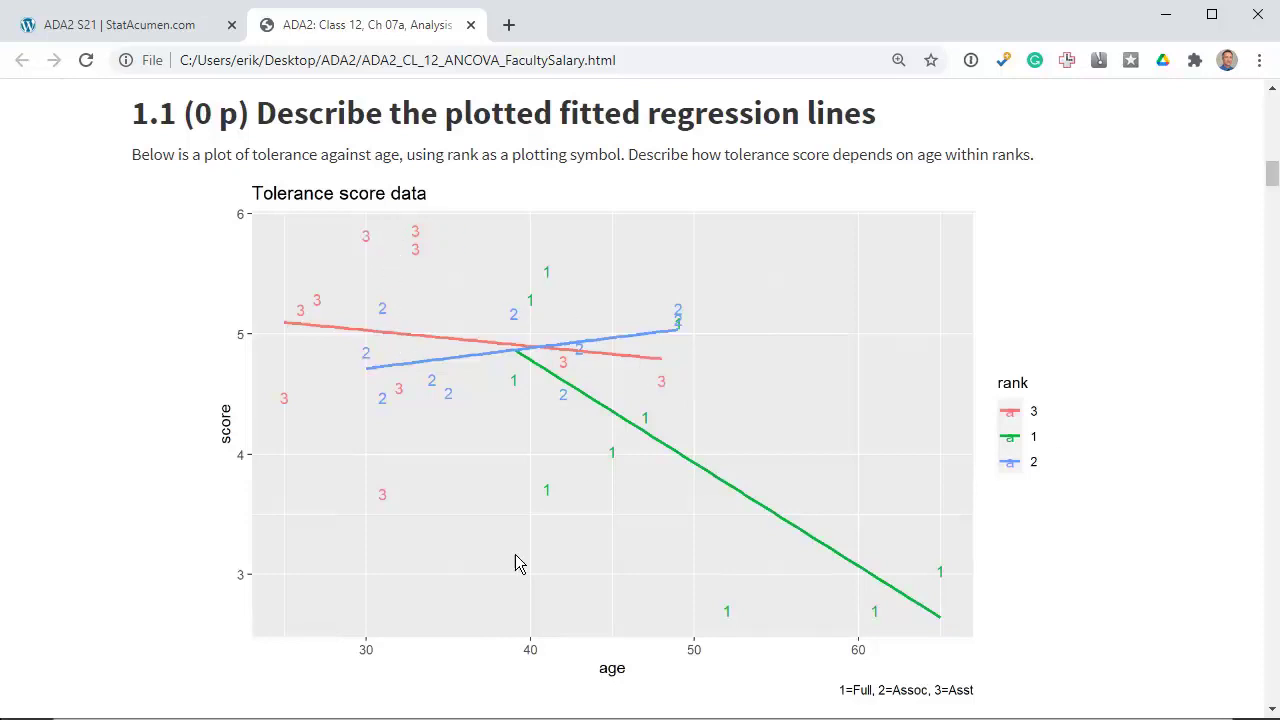
Zoom back to 125%, review the 1.1.1 Solution's p-value of 0, and scroll to section 1.2
scroll(908, 560, down, 2)
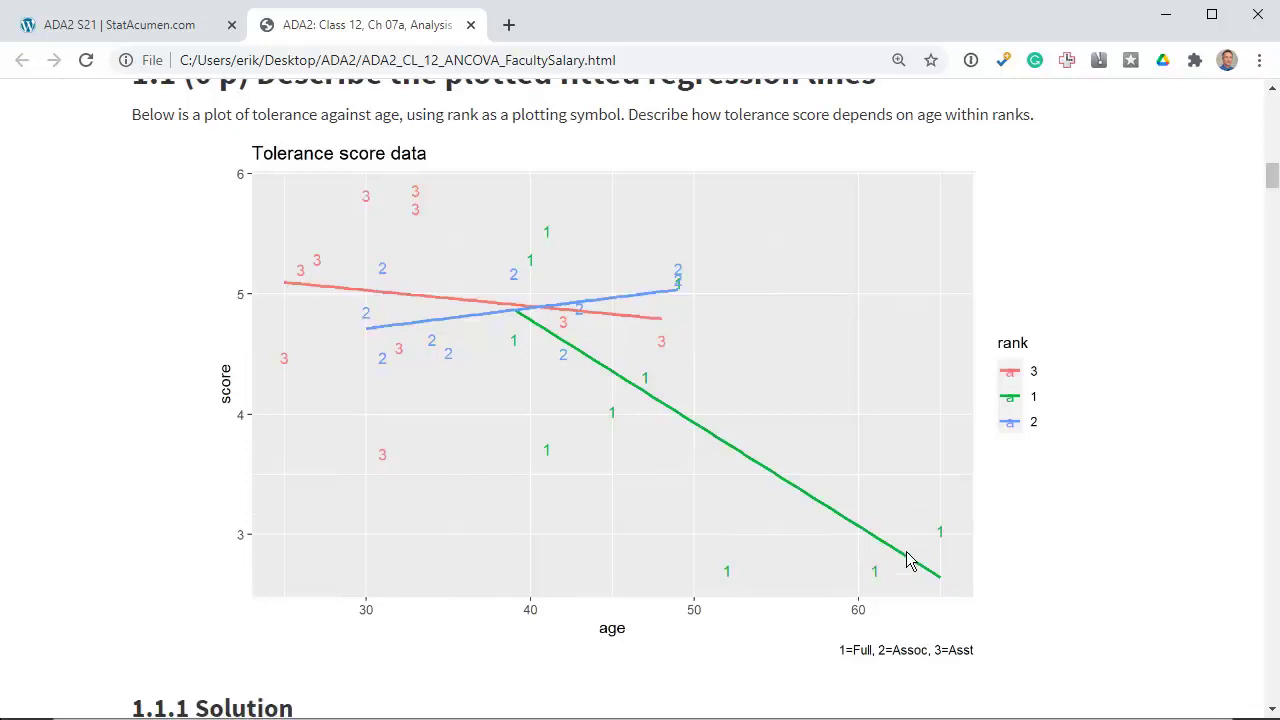
key(ctrl+plus)
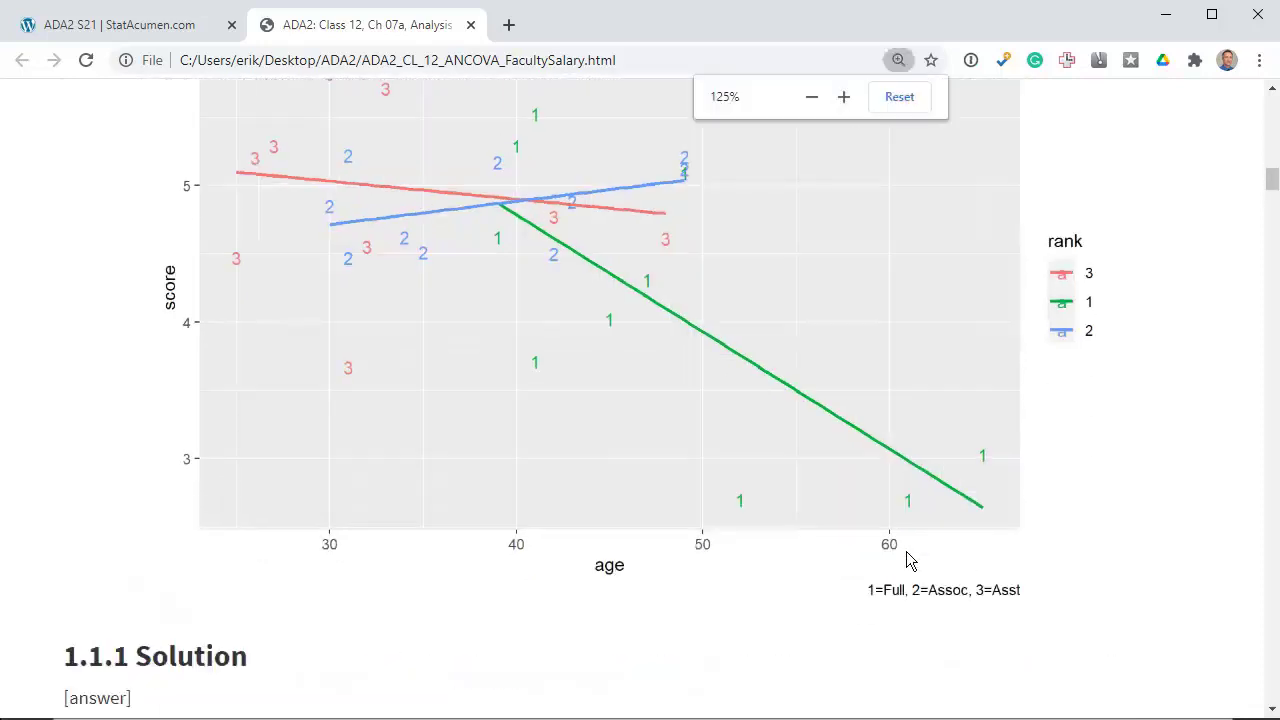
scroll(906, 551, down, 2)
scroll(906, 551, up, 1)
scroll(908, 552, up, 4)
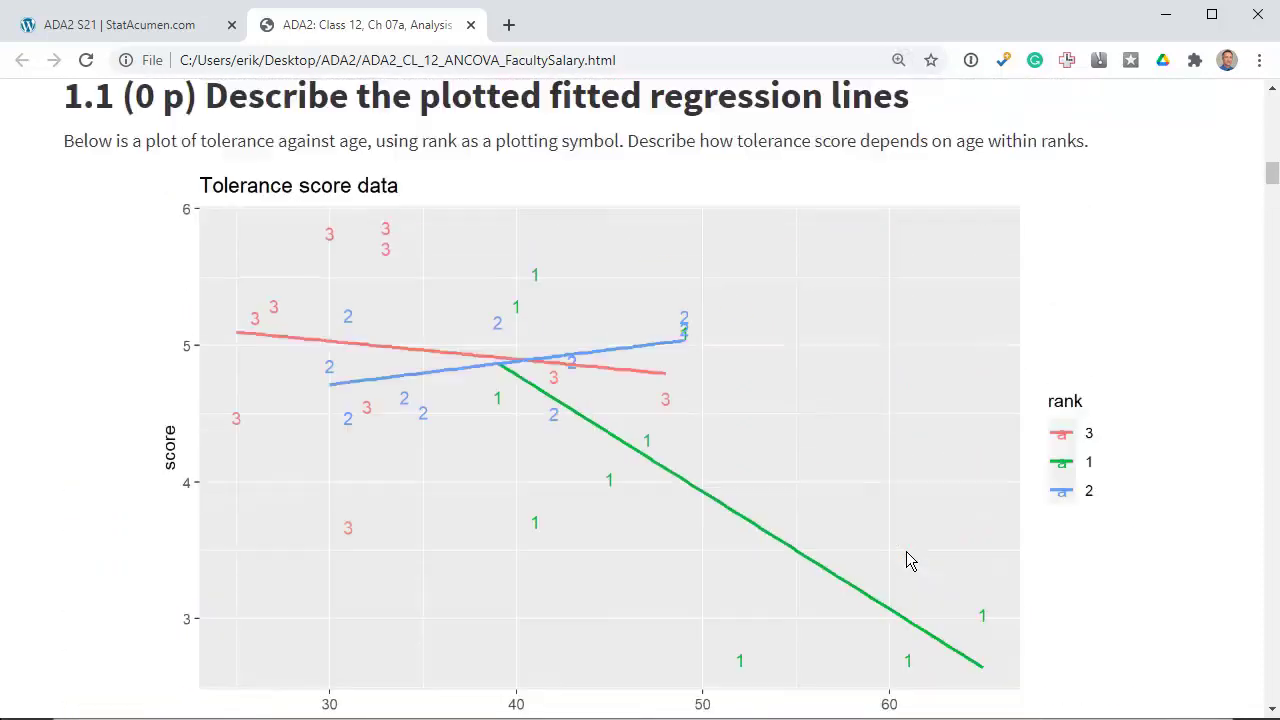
scroll(908, 552, down, 1)
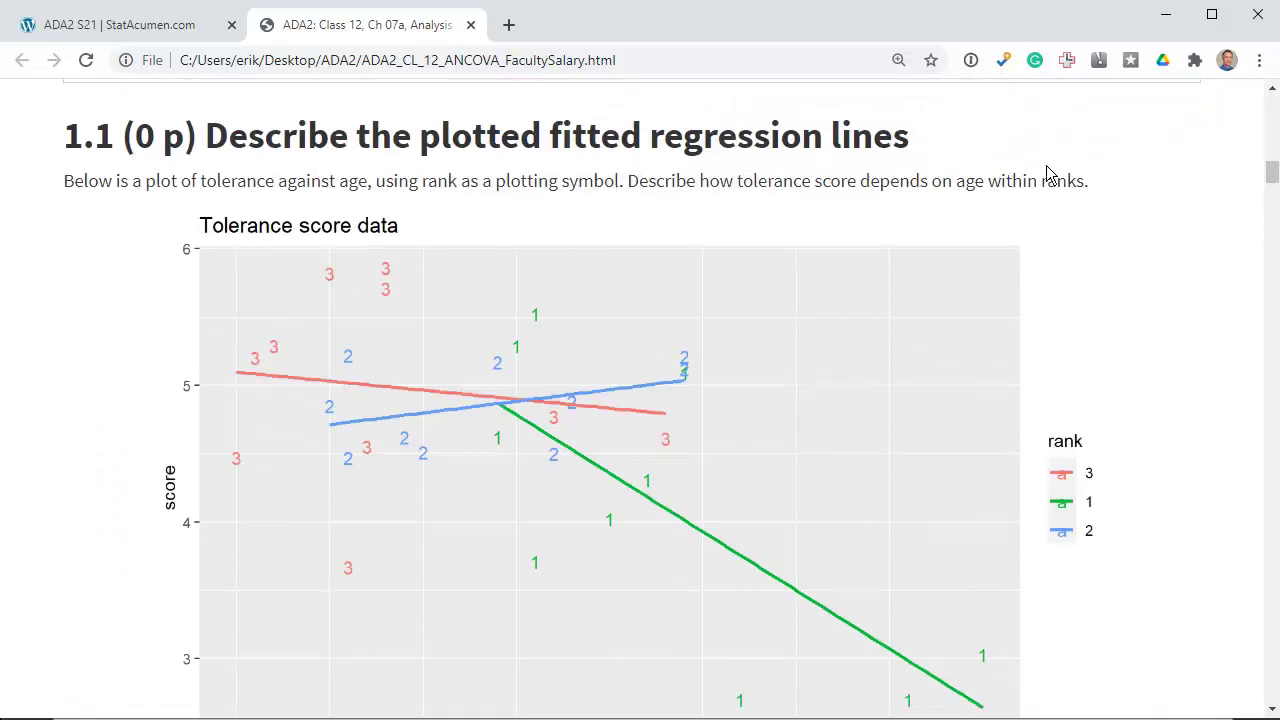
scroll(1046, 168, down, 2)
scroll(1047, 168, up, 2)
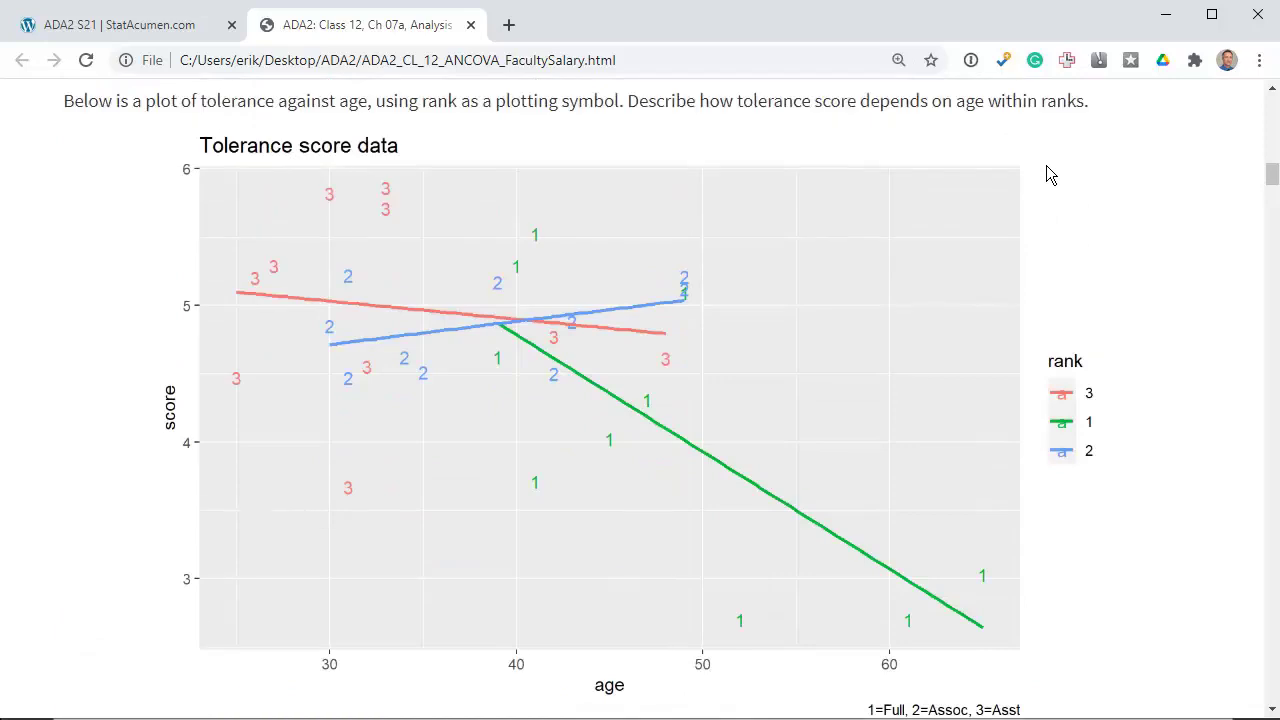
drag(132, 108, 190, 107)
click(198, 107)
scroll(232, 120, down, 2)
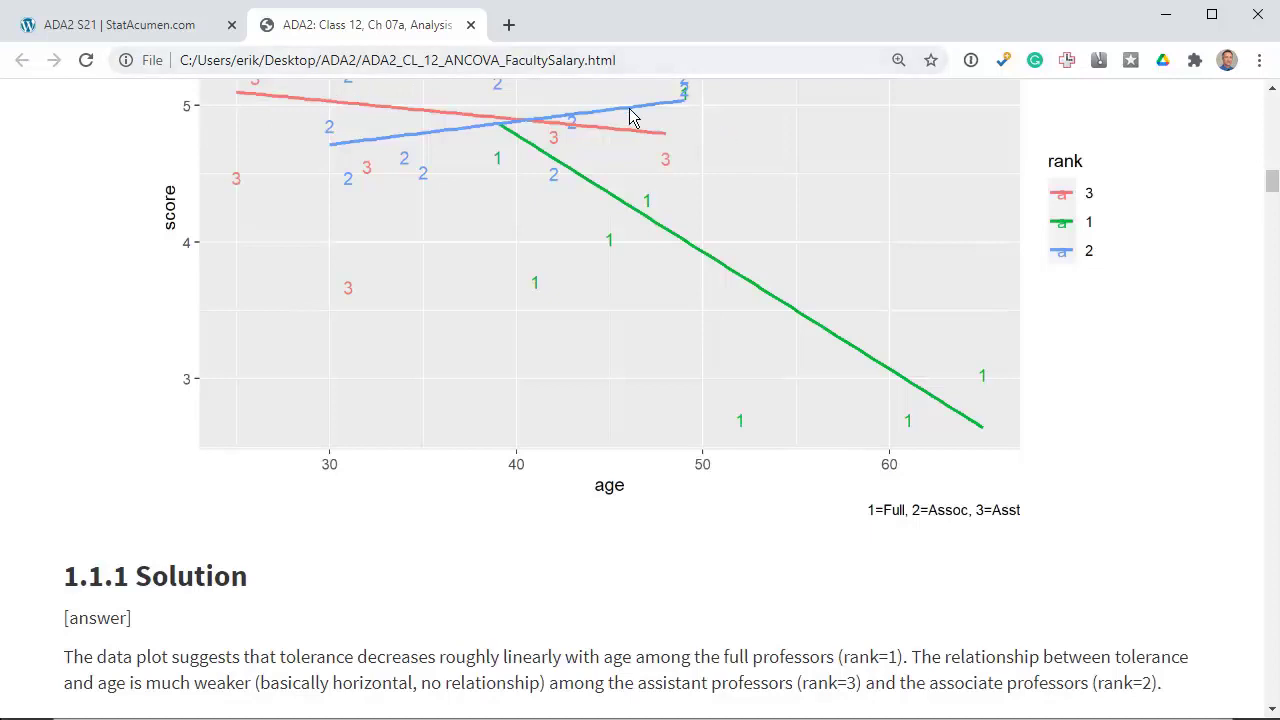
scroll(880, 185, down, 6)
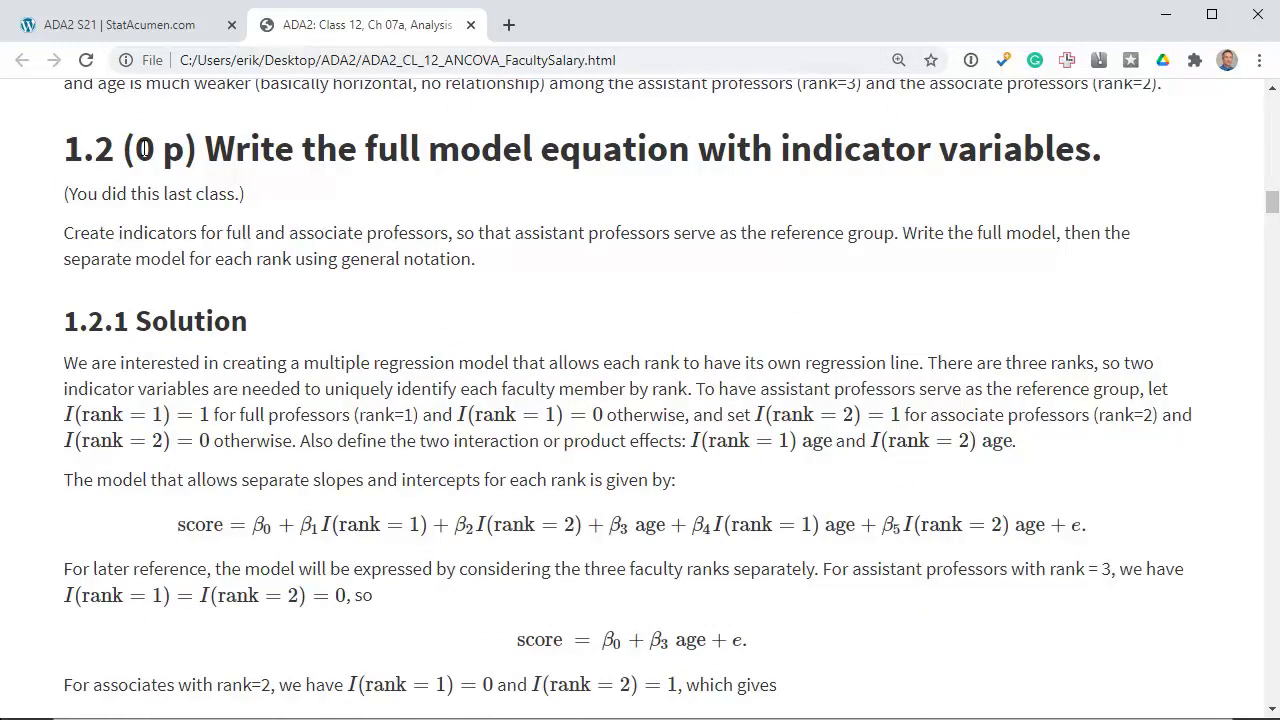
drag(136, 148, 188, 145)
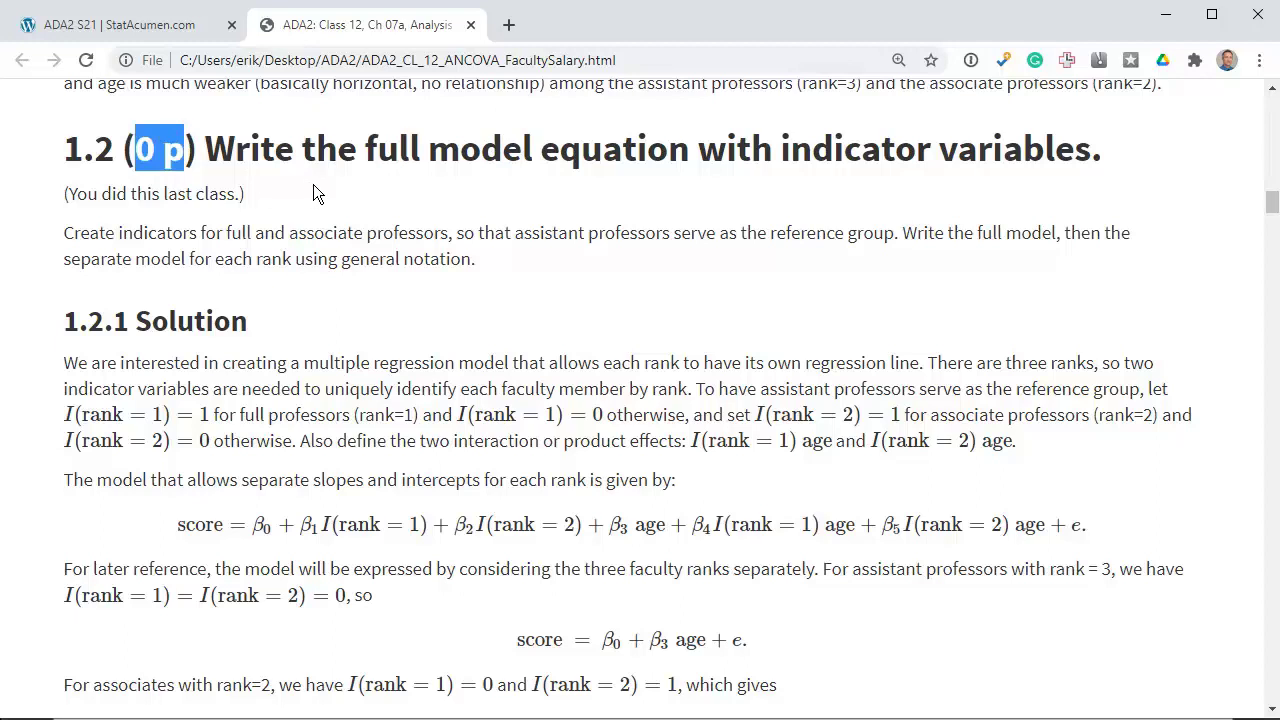
click(420, 181)
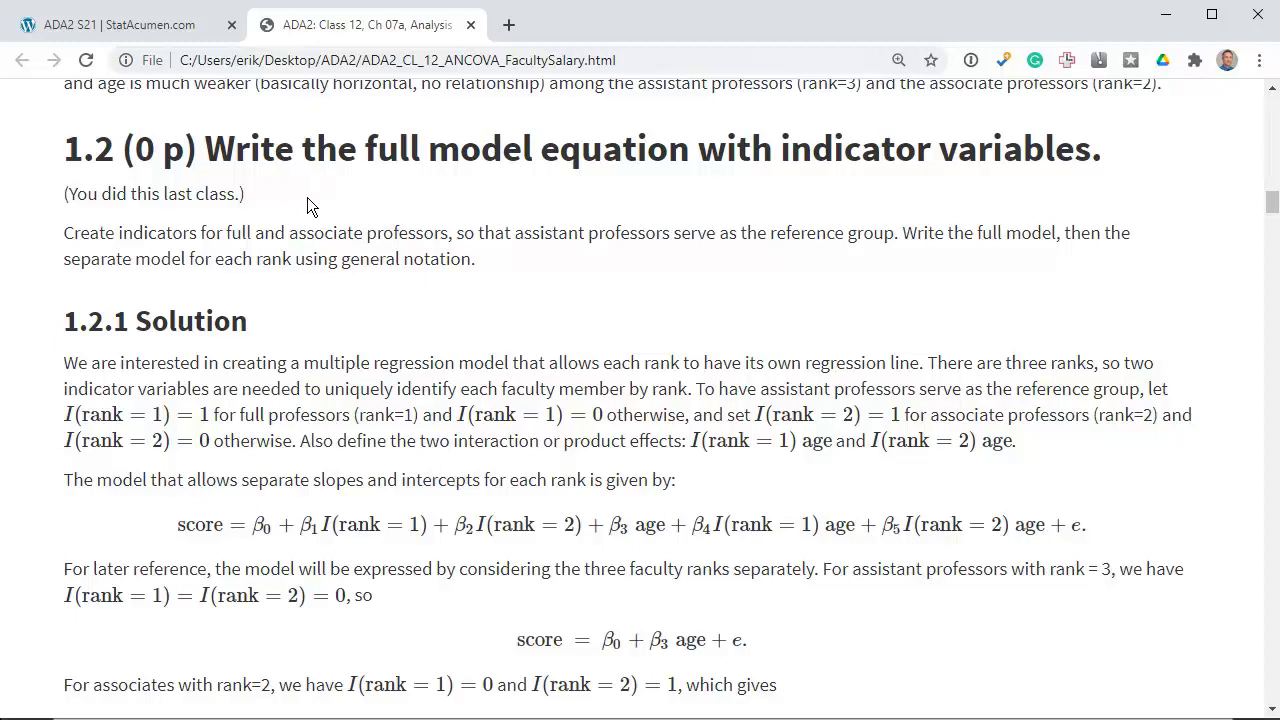
drag(263, 224, 336, 224)
click(437, 222)
key(Down)
key(Down)
key(Down)
key(Down)
key(Down)
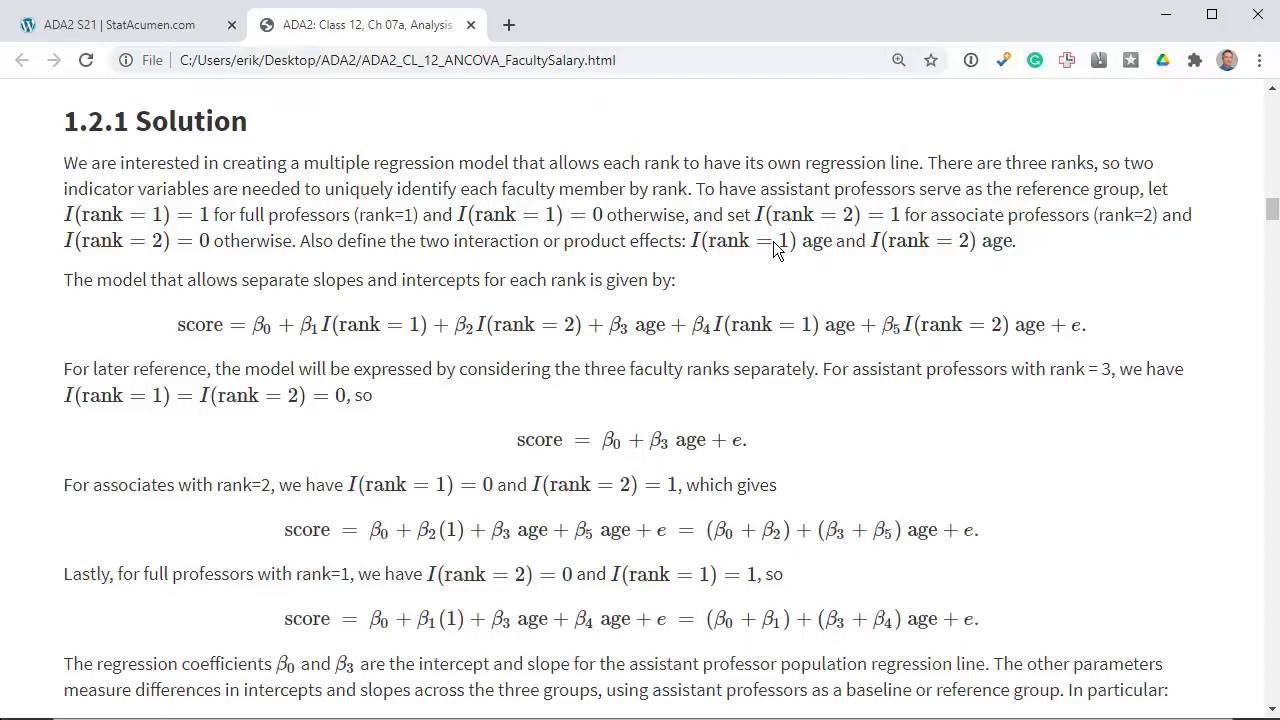
key(Down)
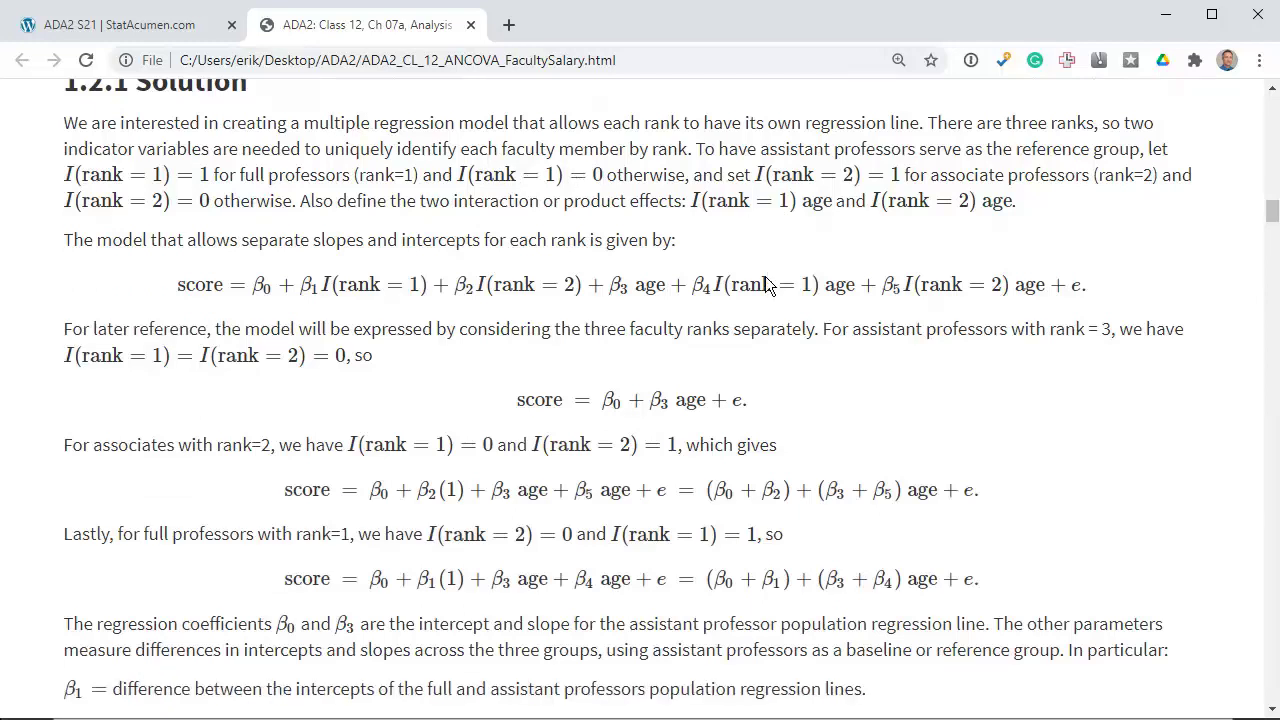
key(Down)
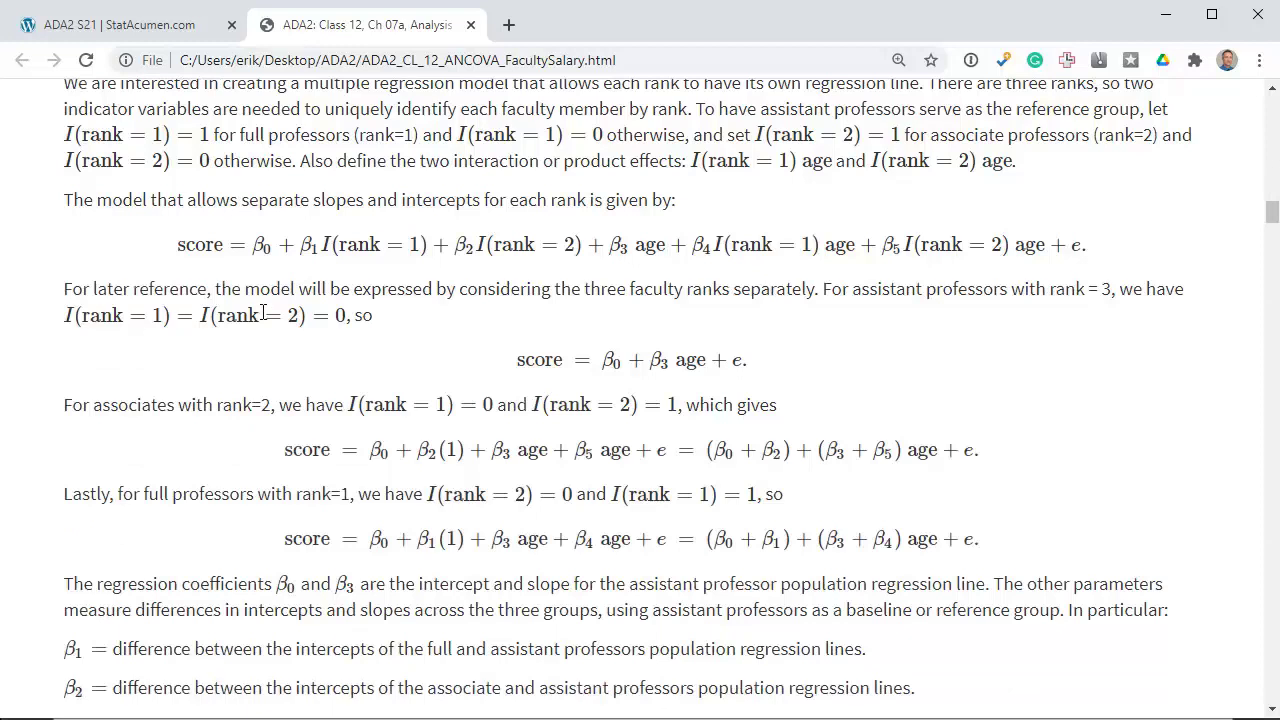
drag(852, 292, 1027, 297)
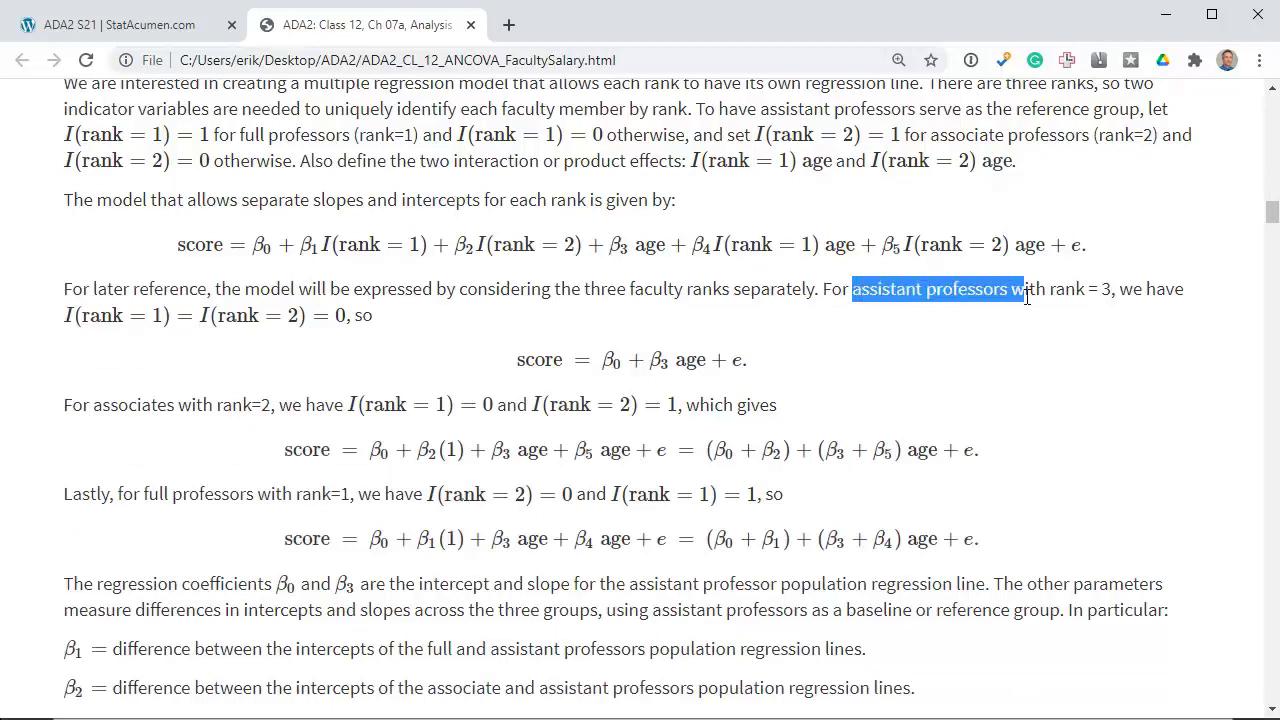
double_click(549, 362)
click(592, 362)
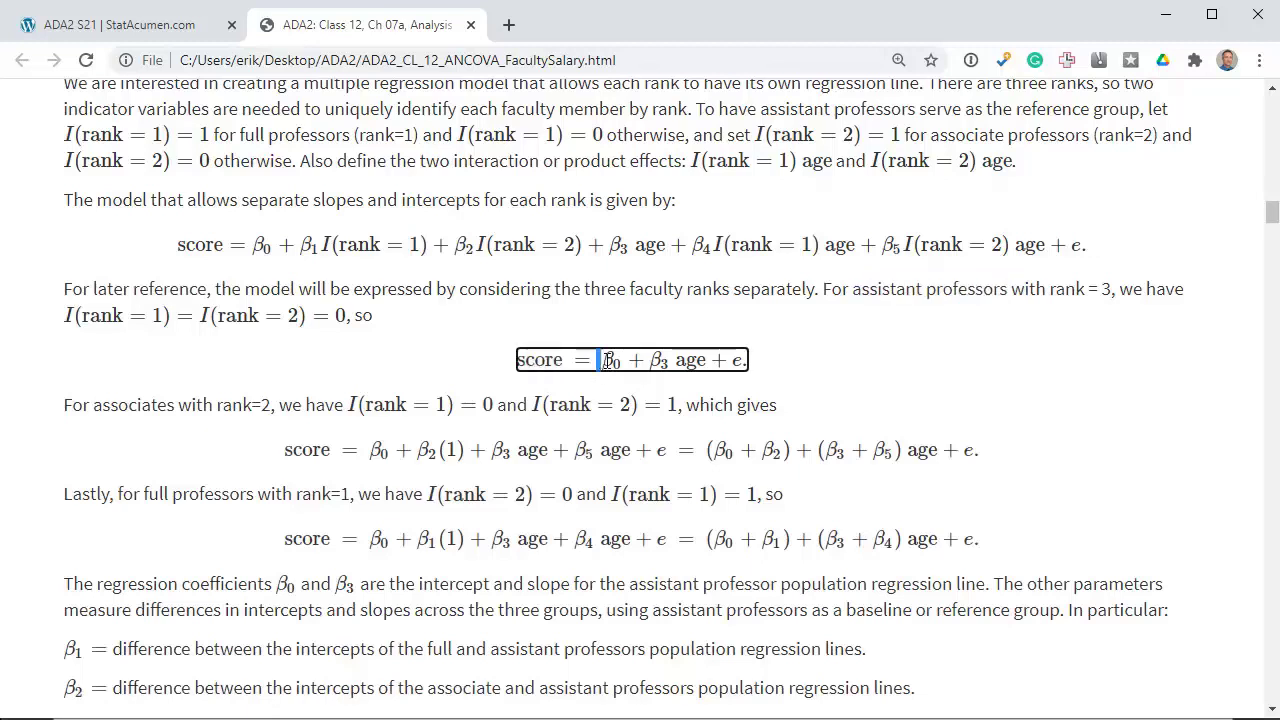
drag(648, 359, 668, 360)
double_click(148, 404)
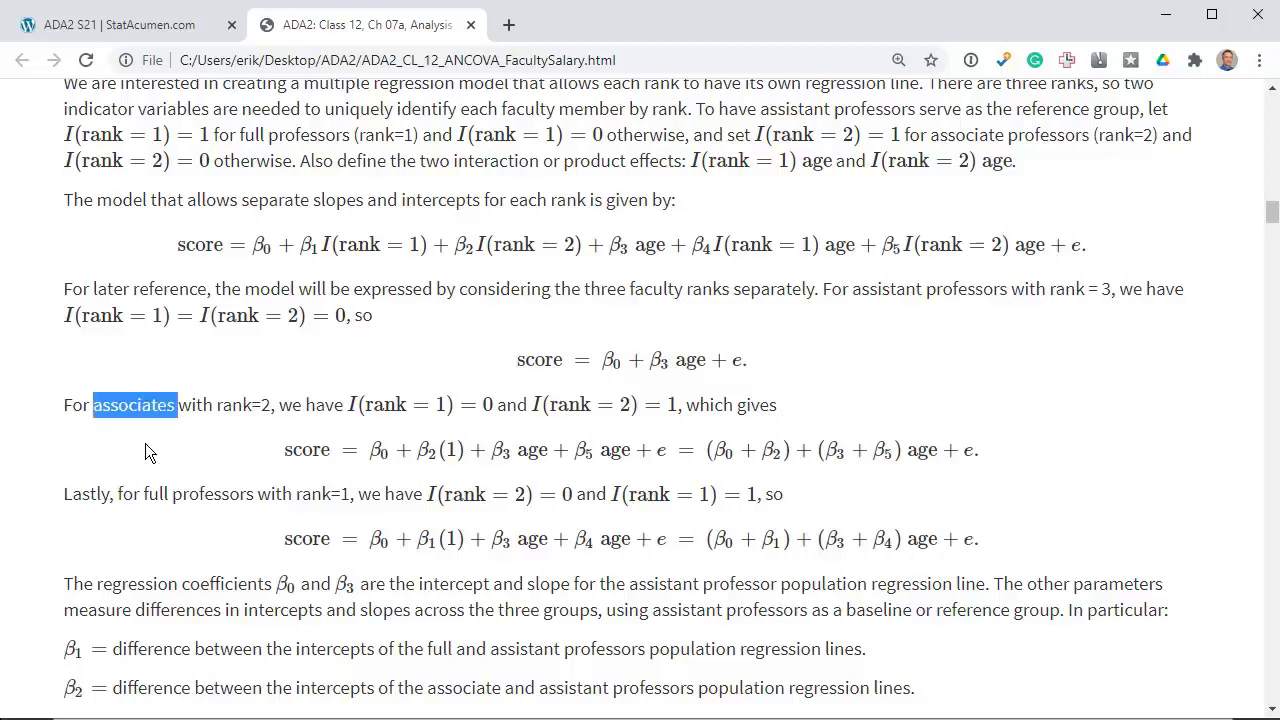
double_click(156, 494)
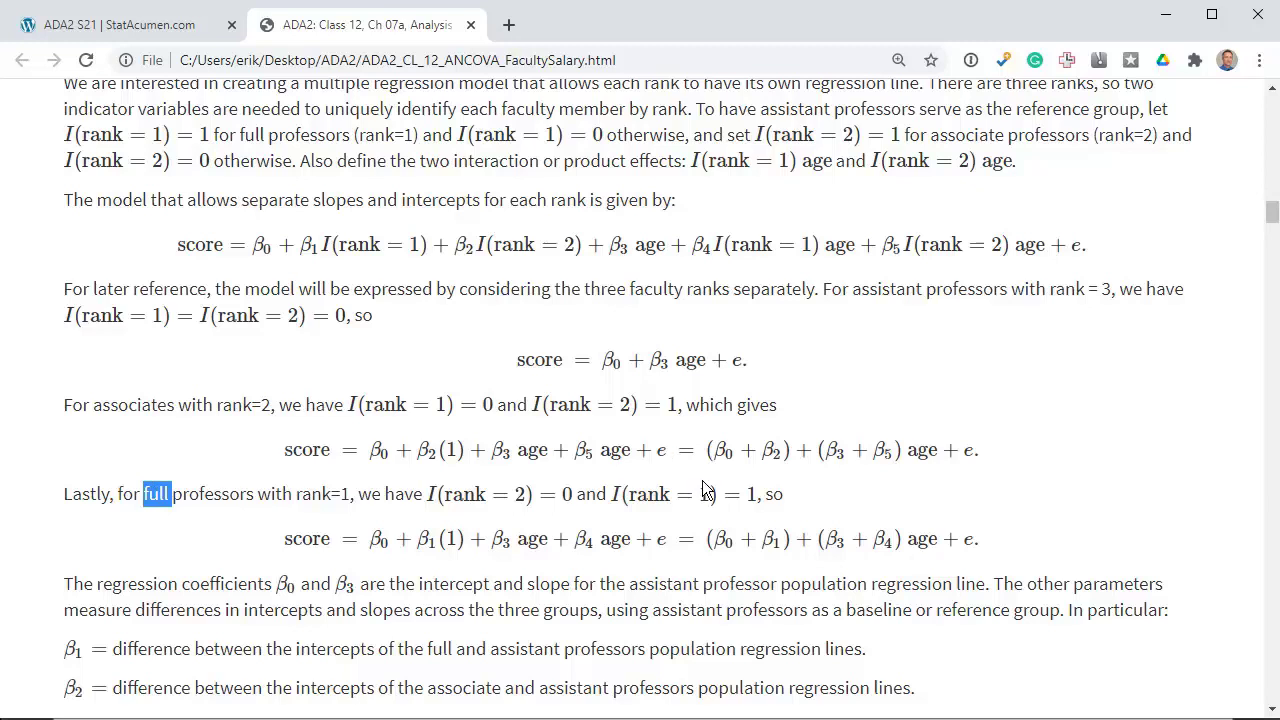
click(757, 448)
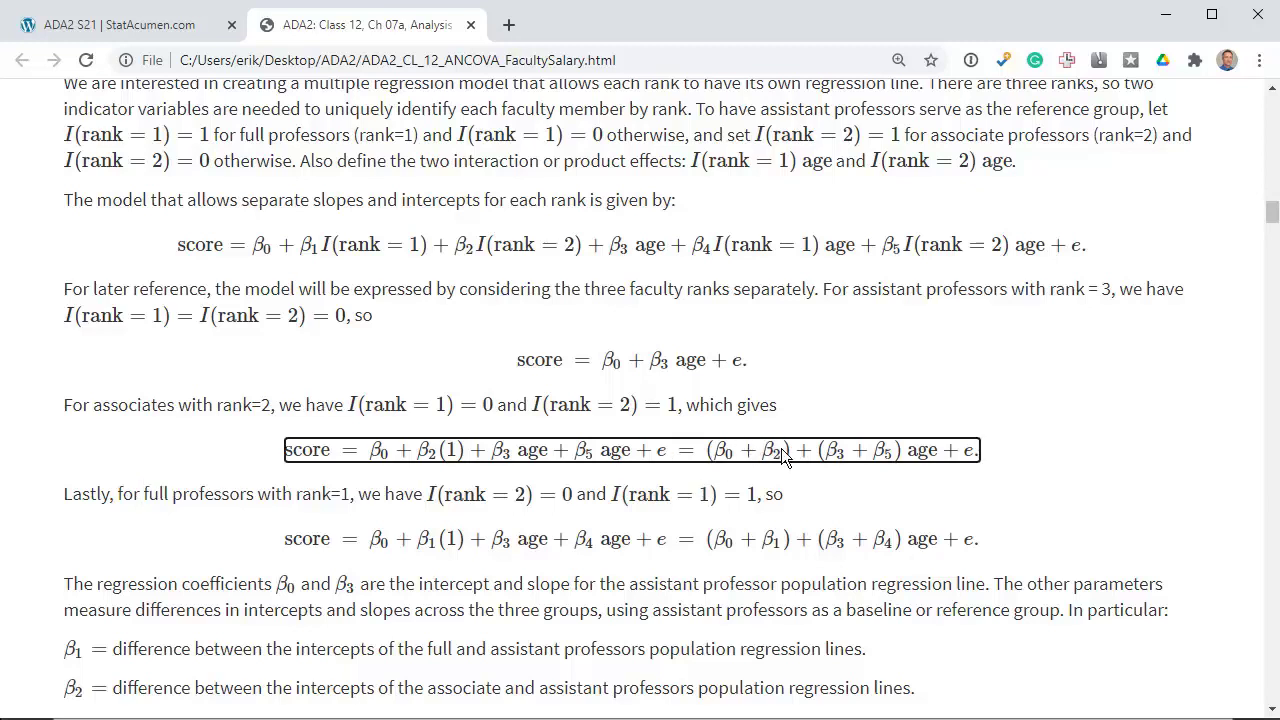
drag(873, 450, 891, 449)
drag(762, 540, 788, 542)
drag(873, 545, 890, 543)
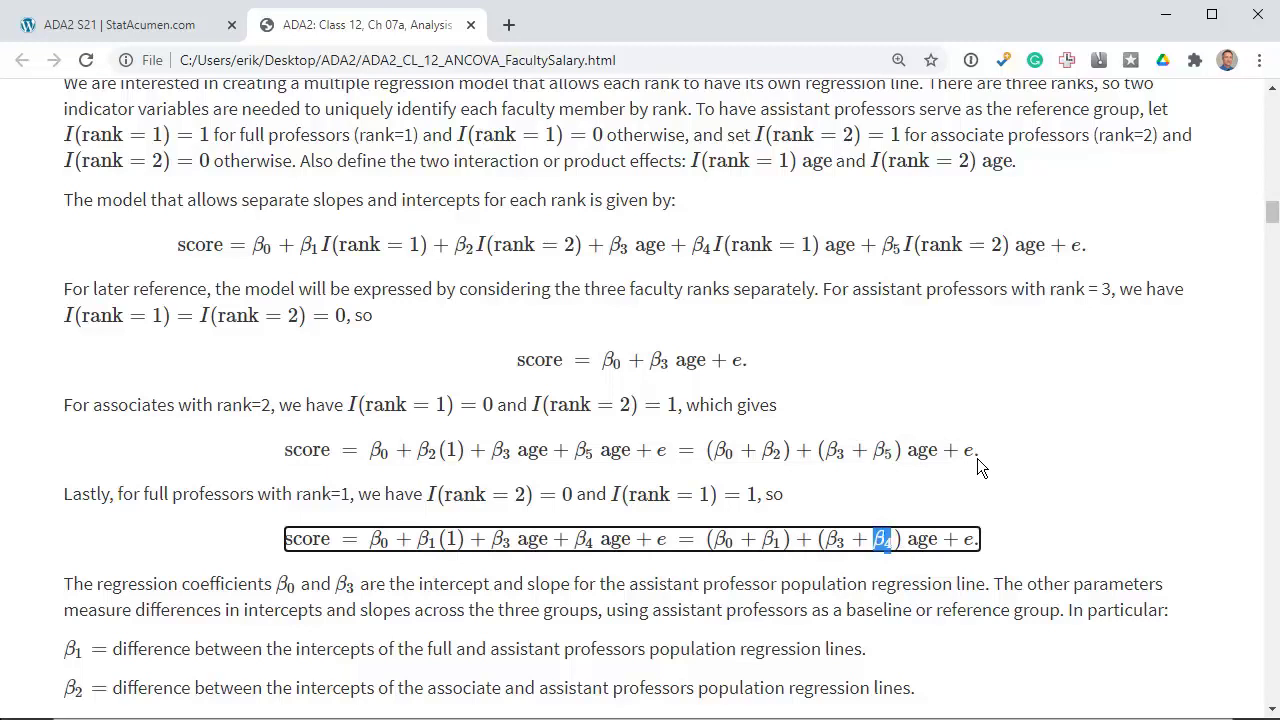
click(1080, 503)
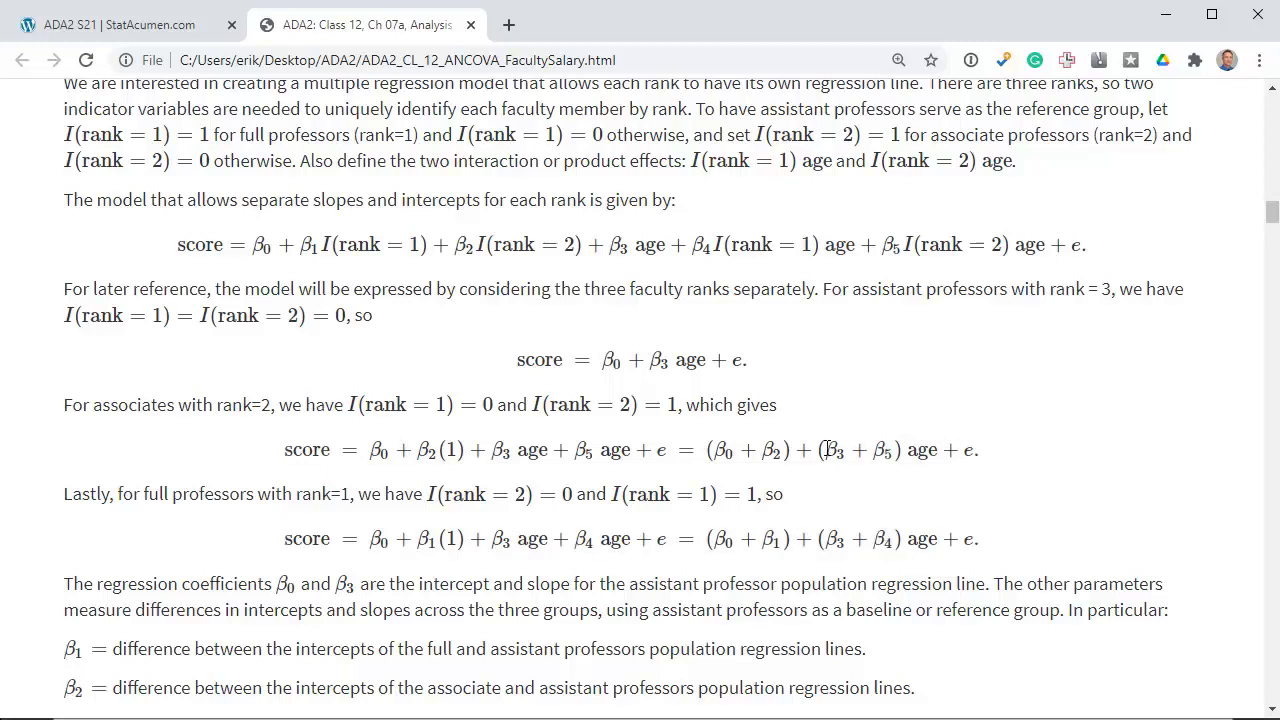
Scroll through the diagnostic plots to the Anova table, marking age:rank p-value 0.02872, then return to 1.3
scroll(1075, 483, down, 4)
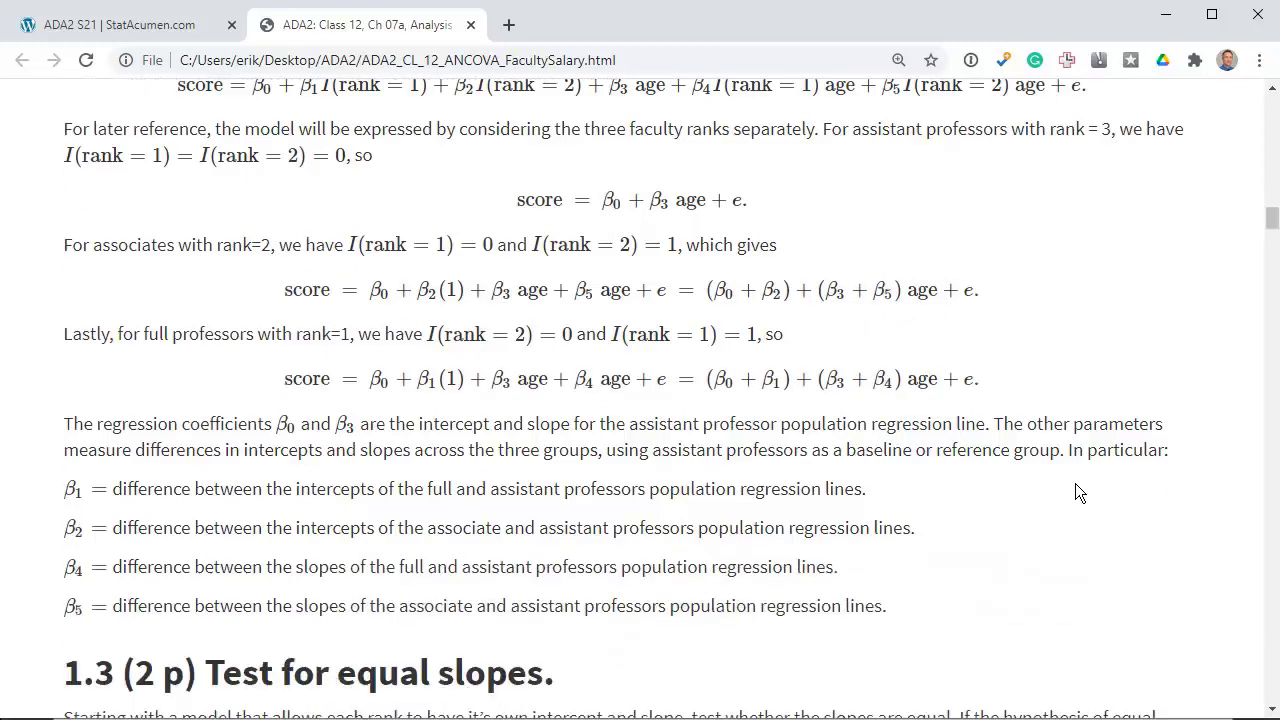
scroll(1077, 484, down, 4)
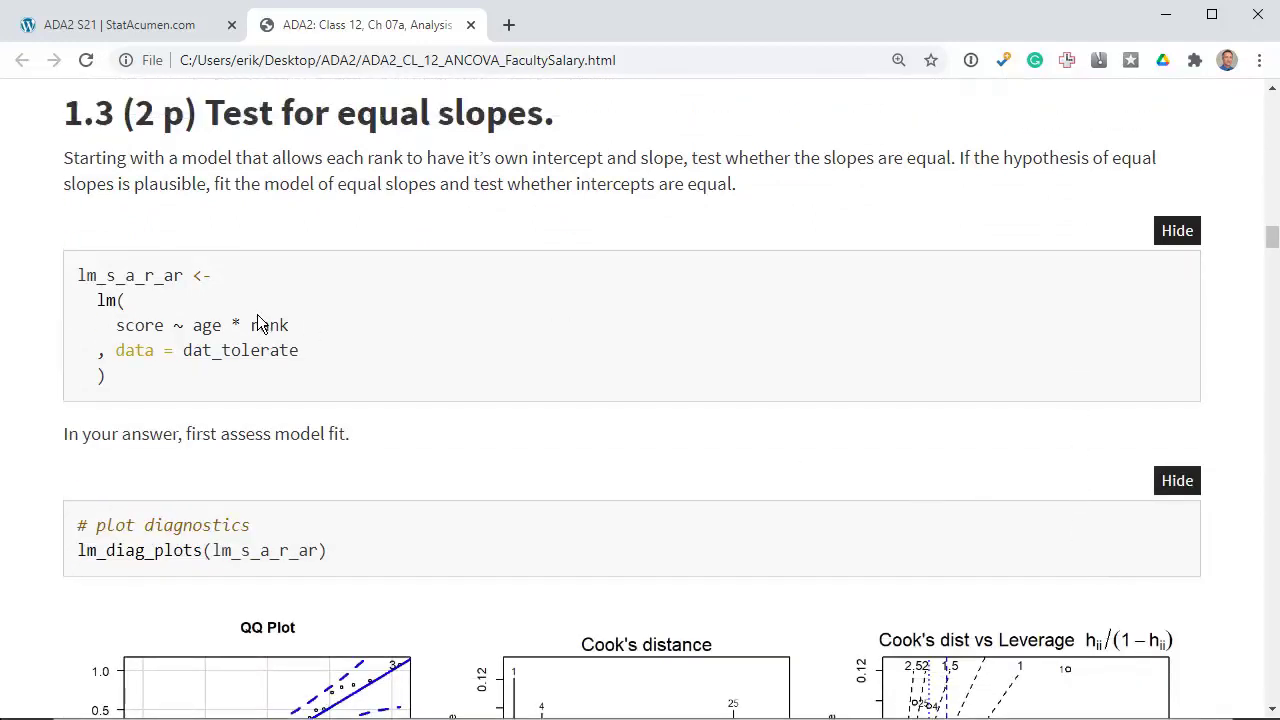
scroll(388, 343, down, 3)
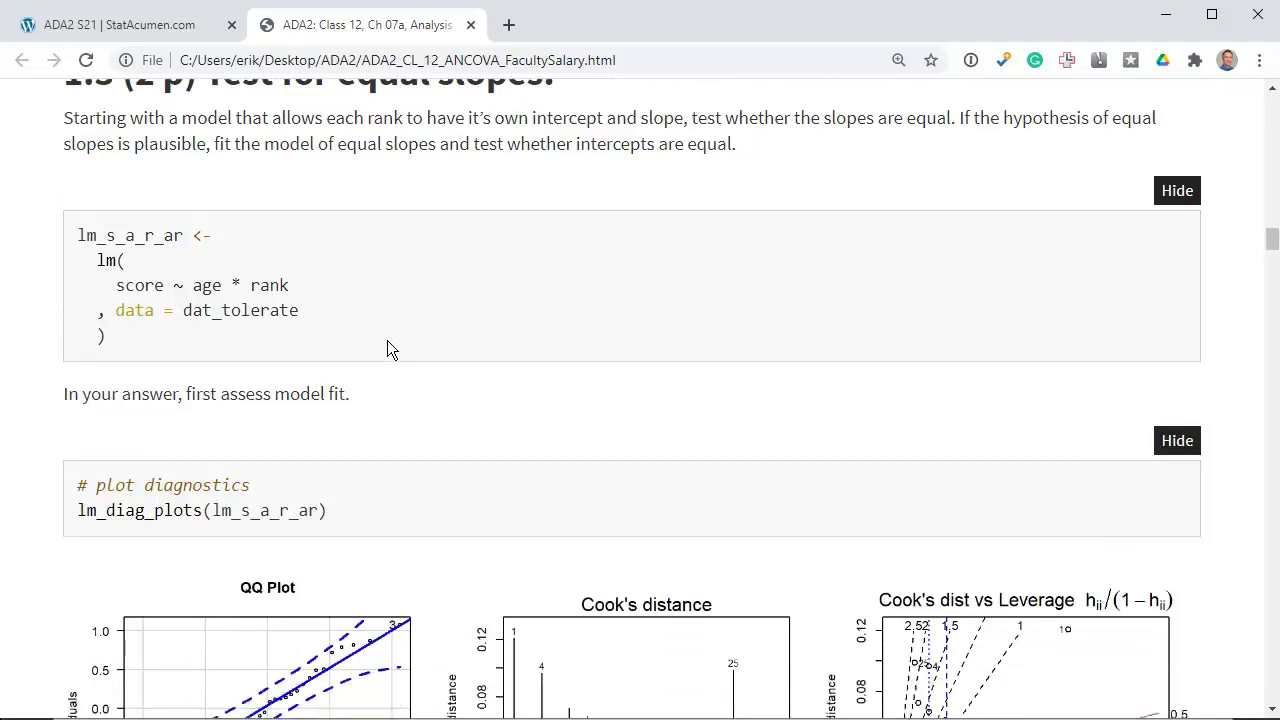
scroll(390, 349, down, 3)
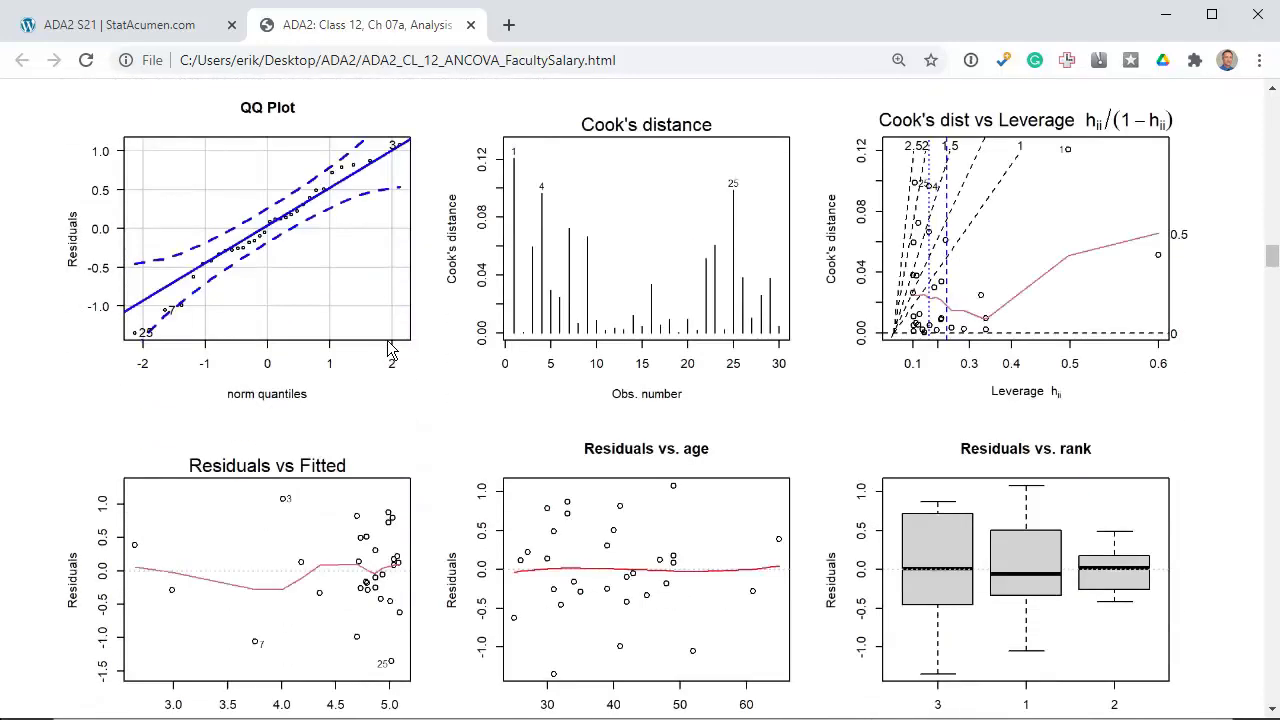
scroll(390, 349, down, 10)
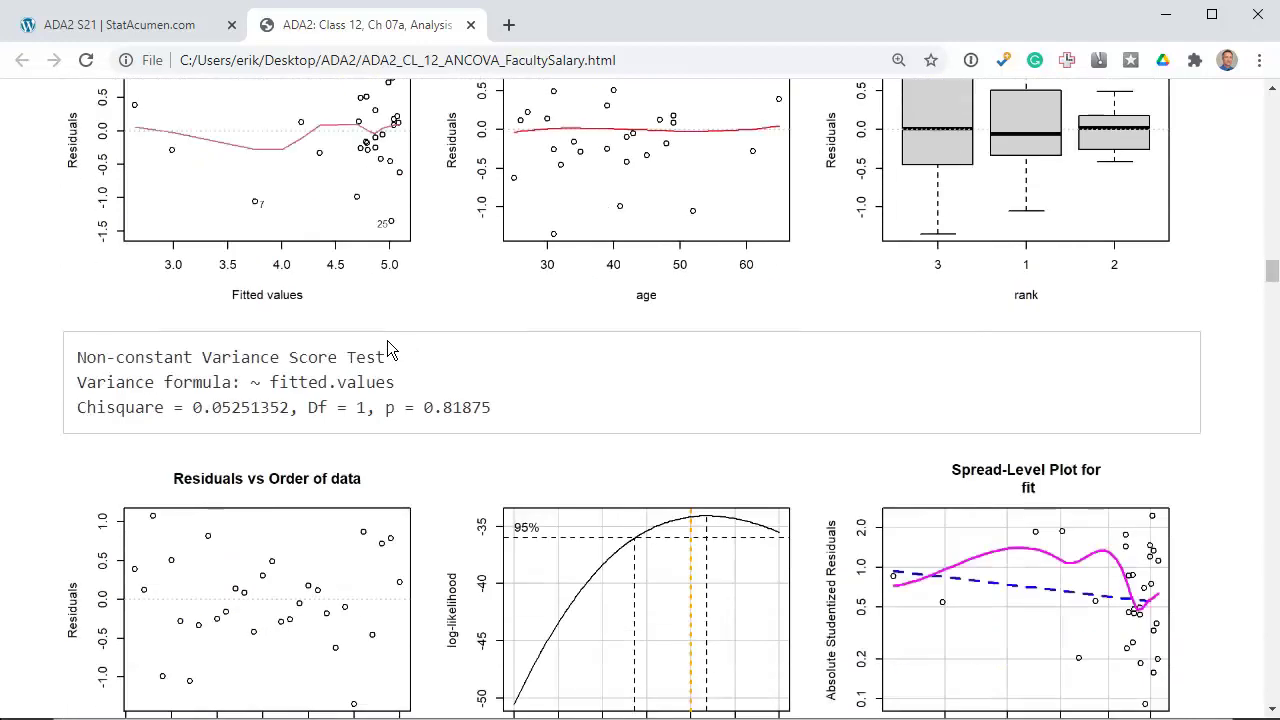
scroll(390, 349, down, 4)
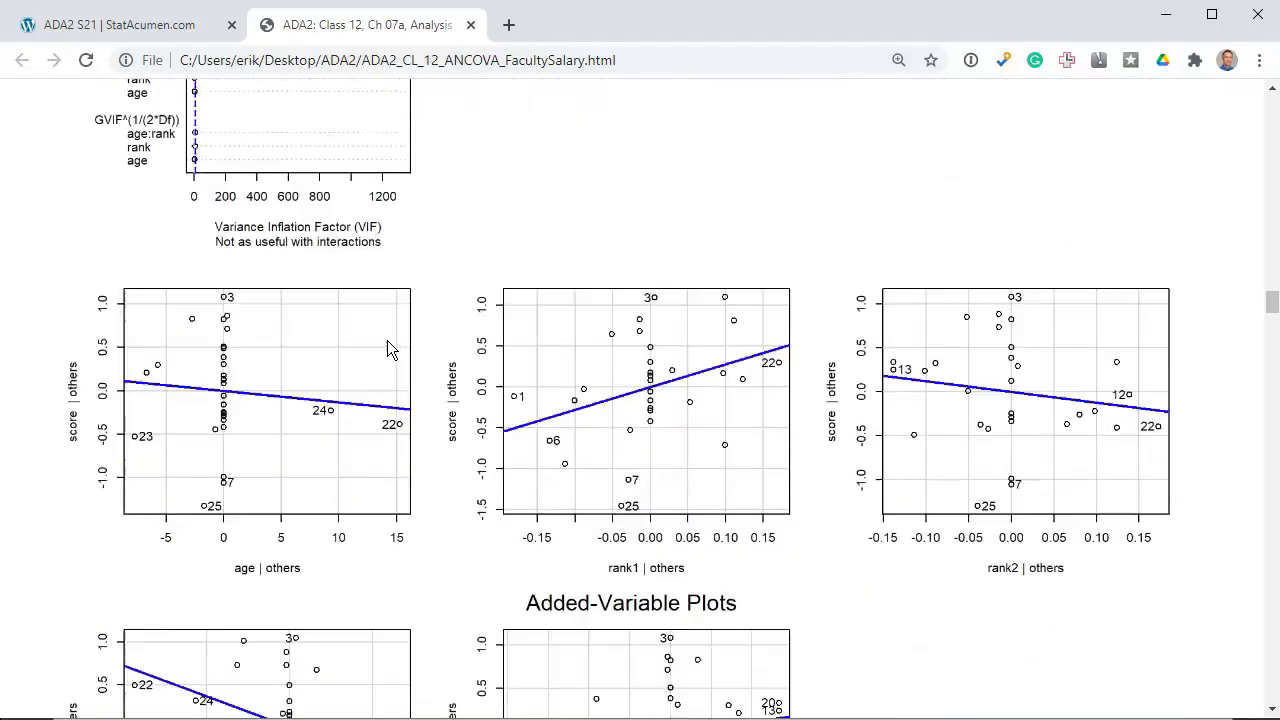
scroll(387, 340, down, 8)
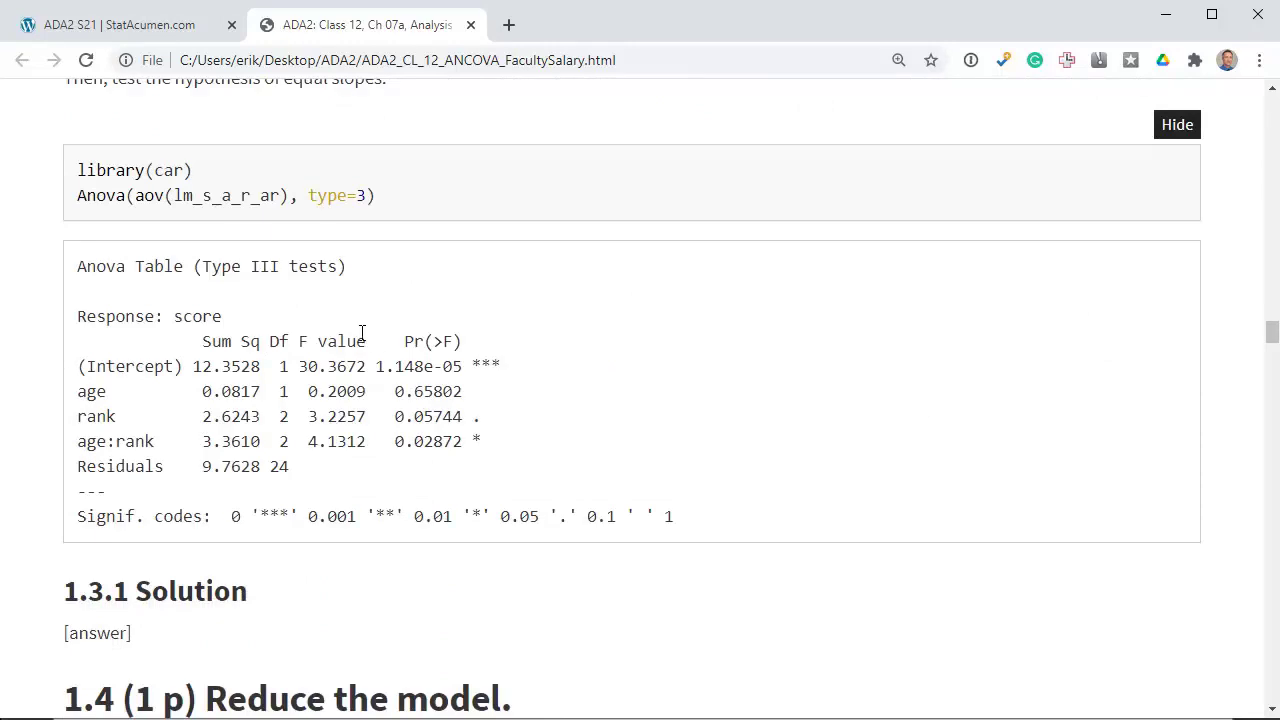
drag(393, 441, 507, 436)
click(548, 437)
scroll(379, 586, up, 15)
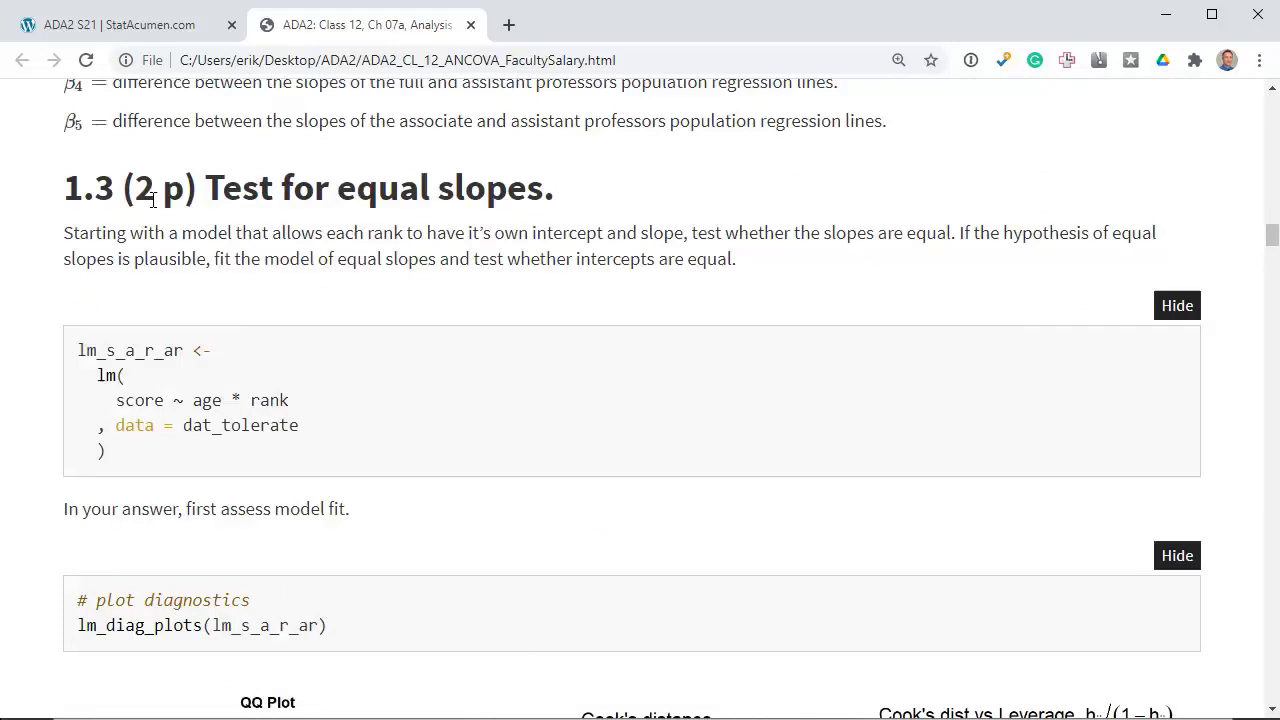
Highlight the 2 p point value and the equal-intercepts sentence in the 1.3 directions
drag(136, 188, 197, 190)
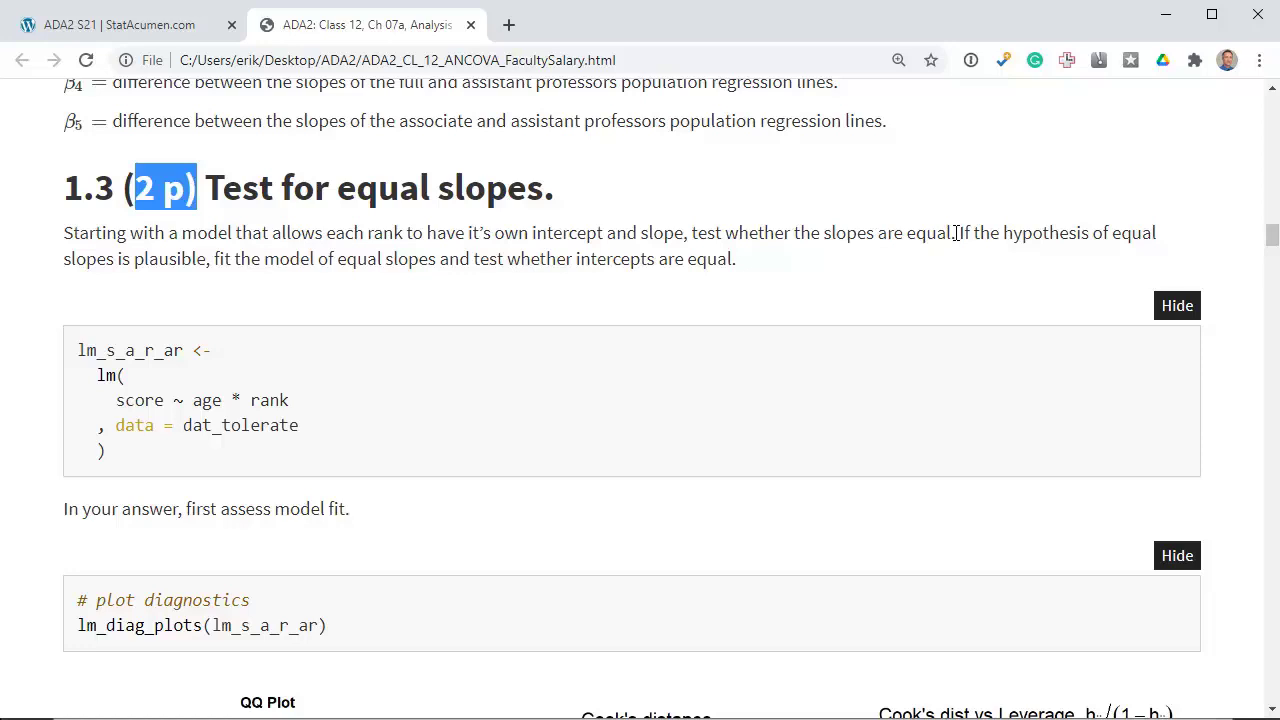
drag(957, 232, 963, 258)
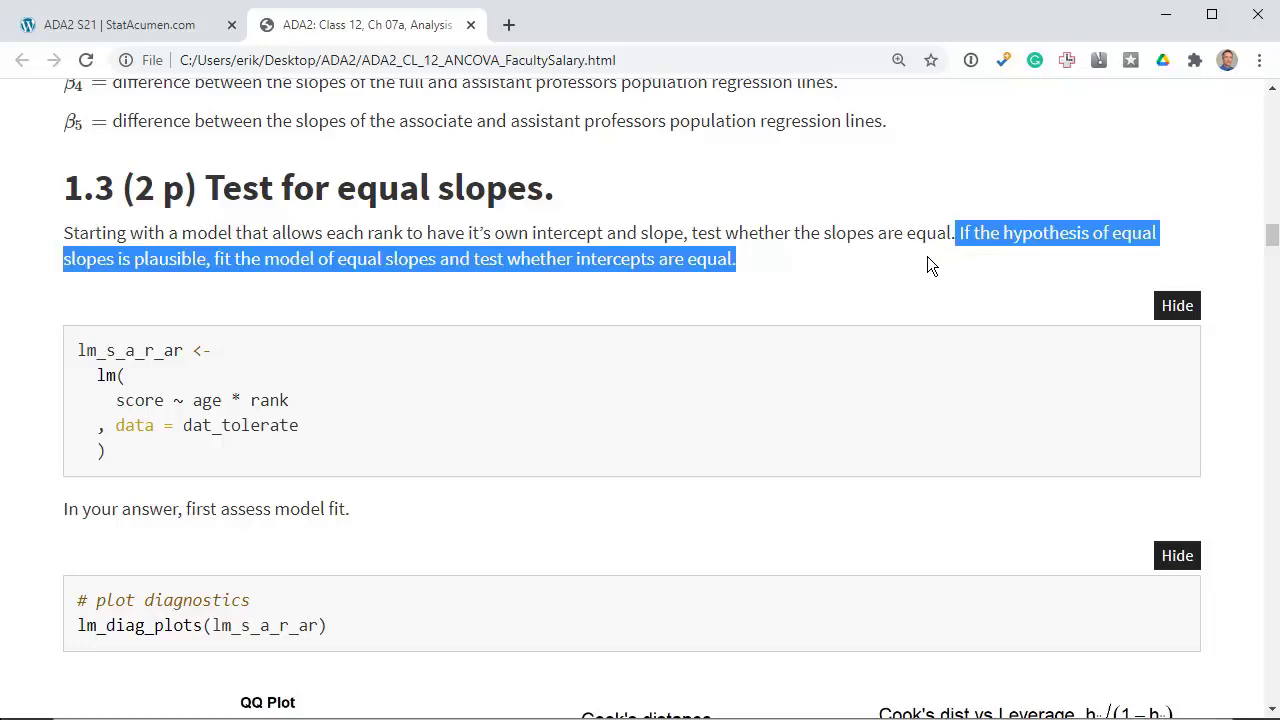
click(927, 256)
Scroll to the Type III Anova table and highlight age:rank with its p-value 0.02872
scroll(927, 257, down, 15)
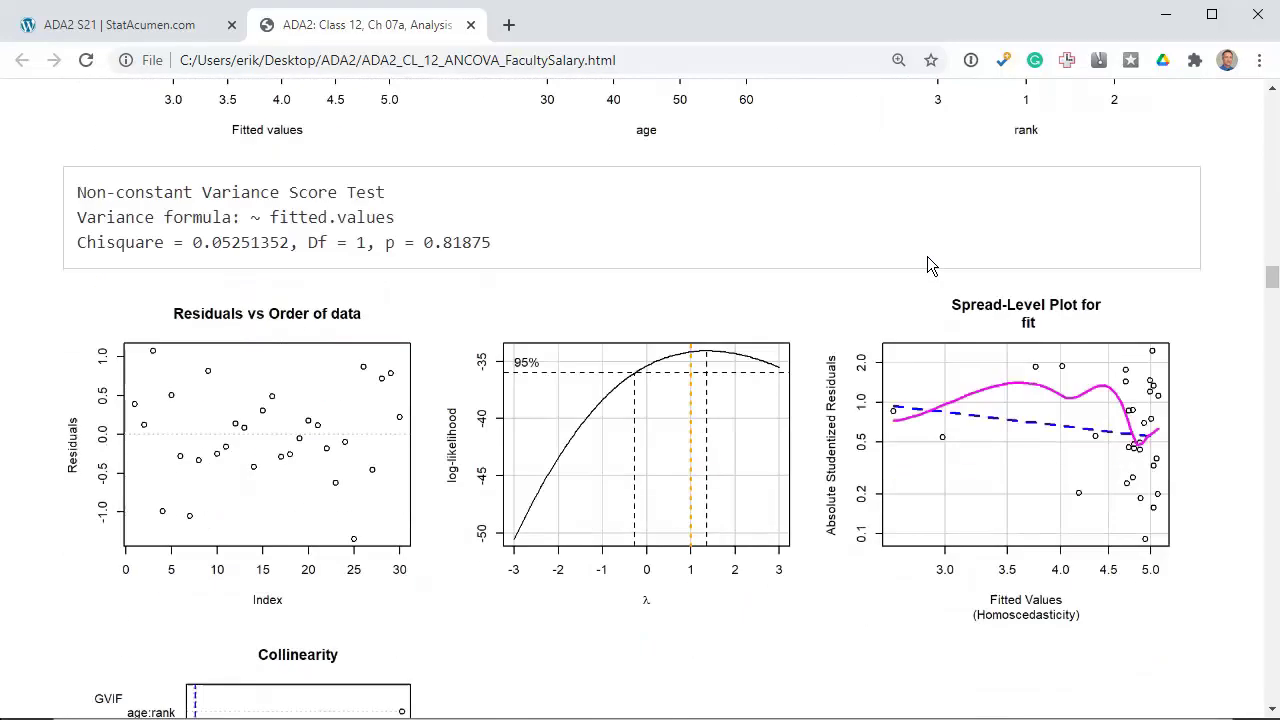
scroll(927, 257, down, 10)
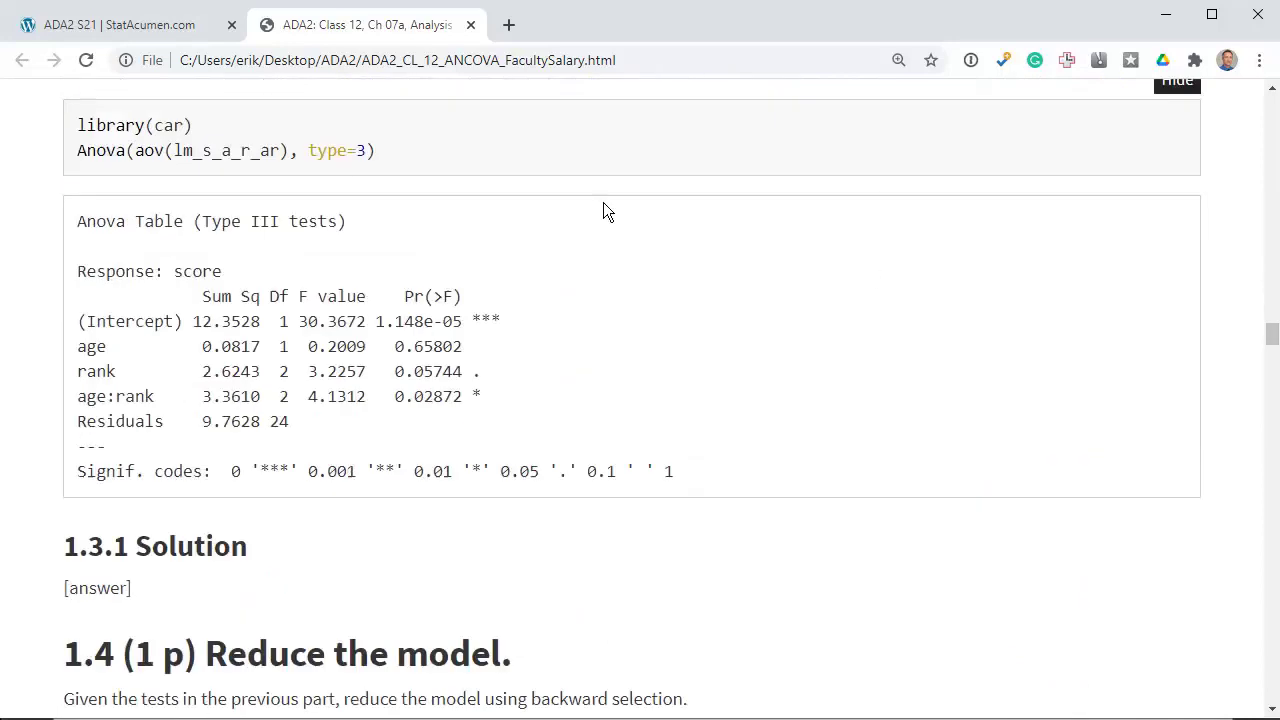
drag(79, 398, 171, 396)
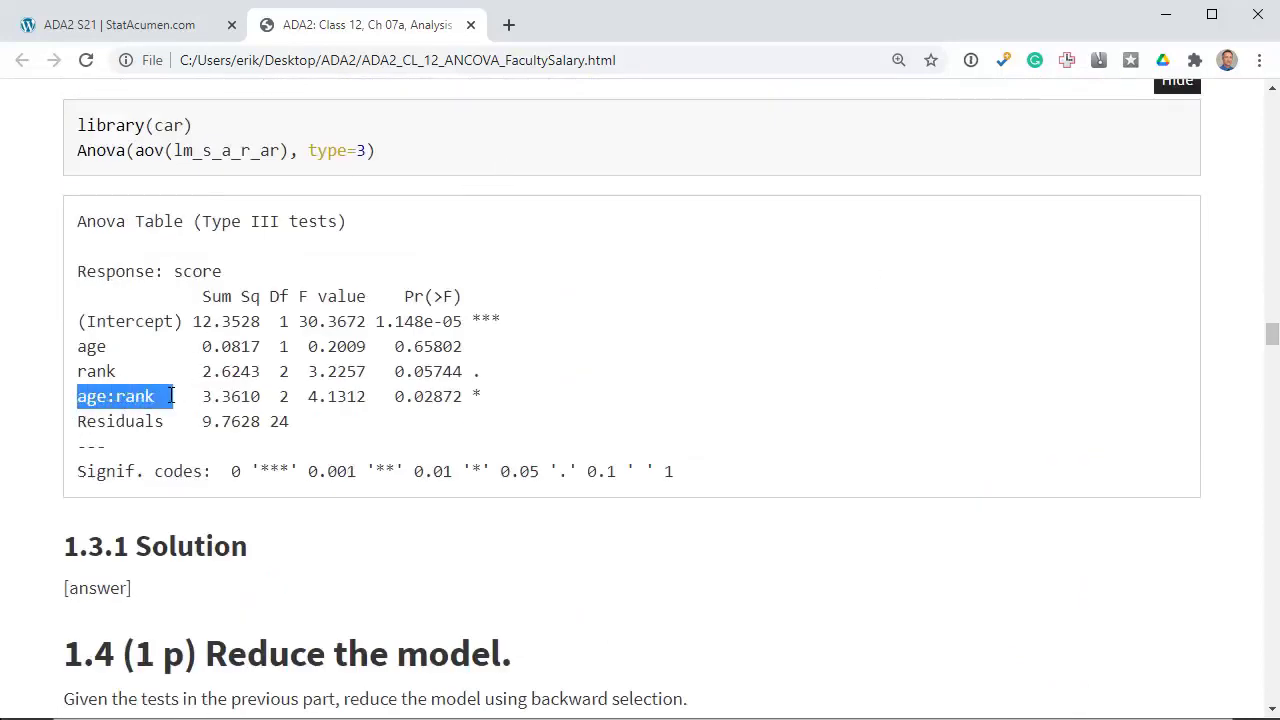
click(396, 397)
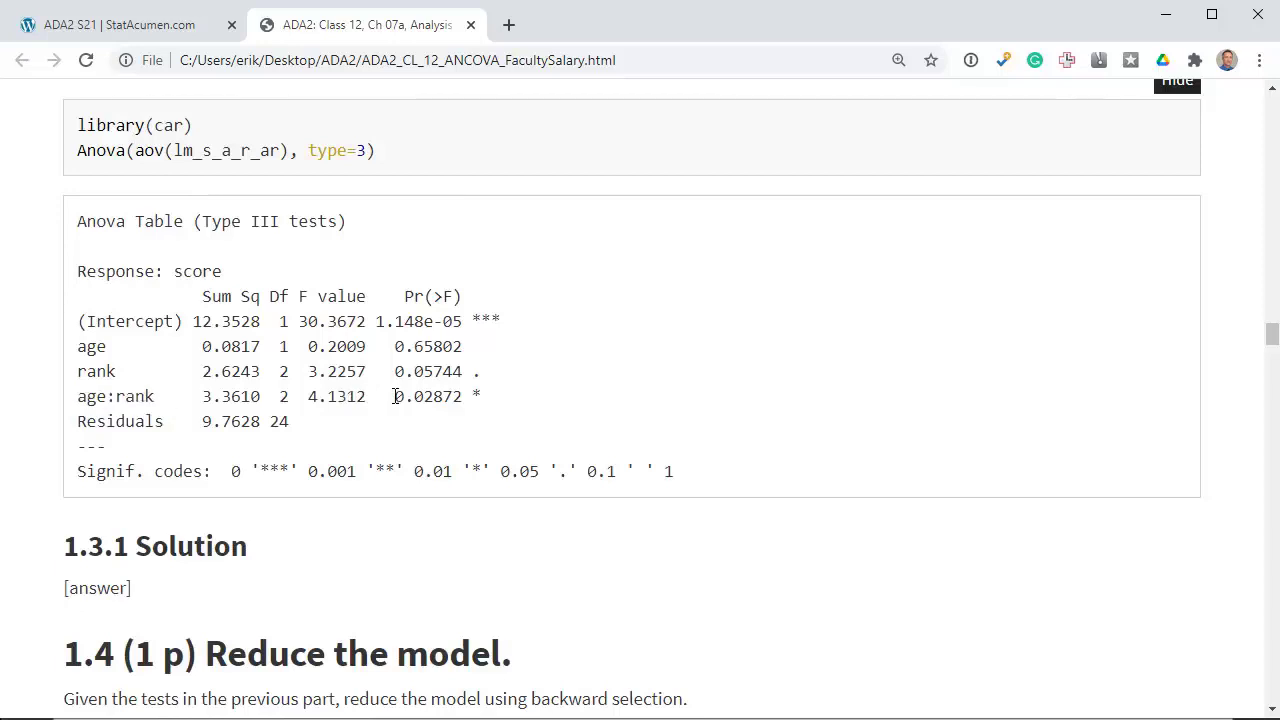
drag(396, 397, 495, 398)
Scroll down to the 1.4 Reduce the model heading and mark the word Reduce
click(549, 398)
scroll(607, 409, down, 4)
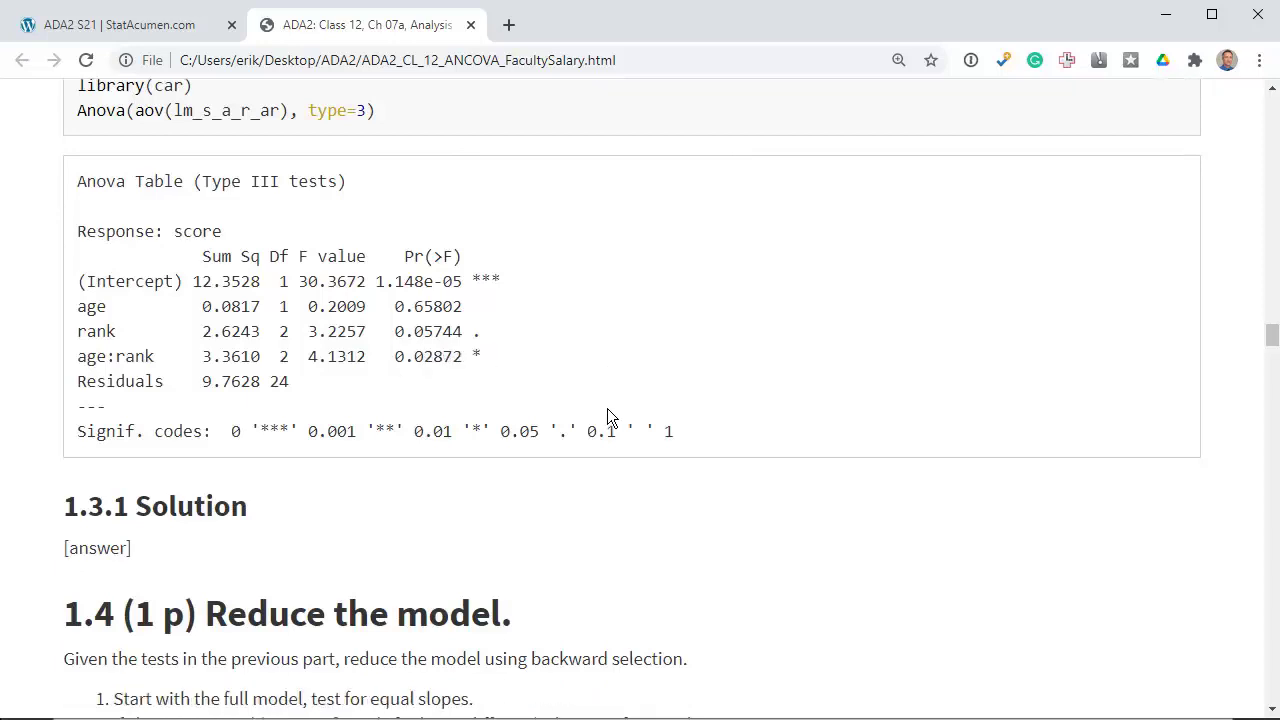
scroll(607, 408, down, 2)
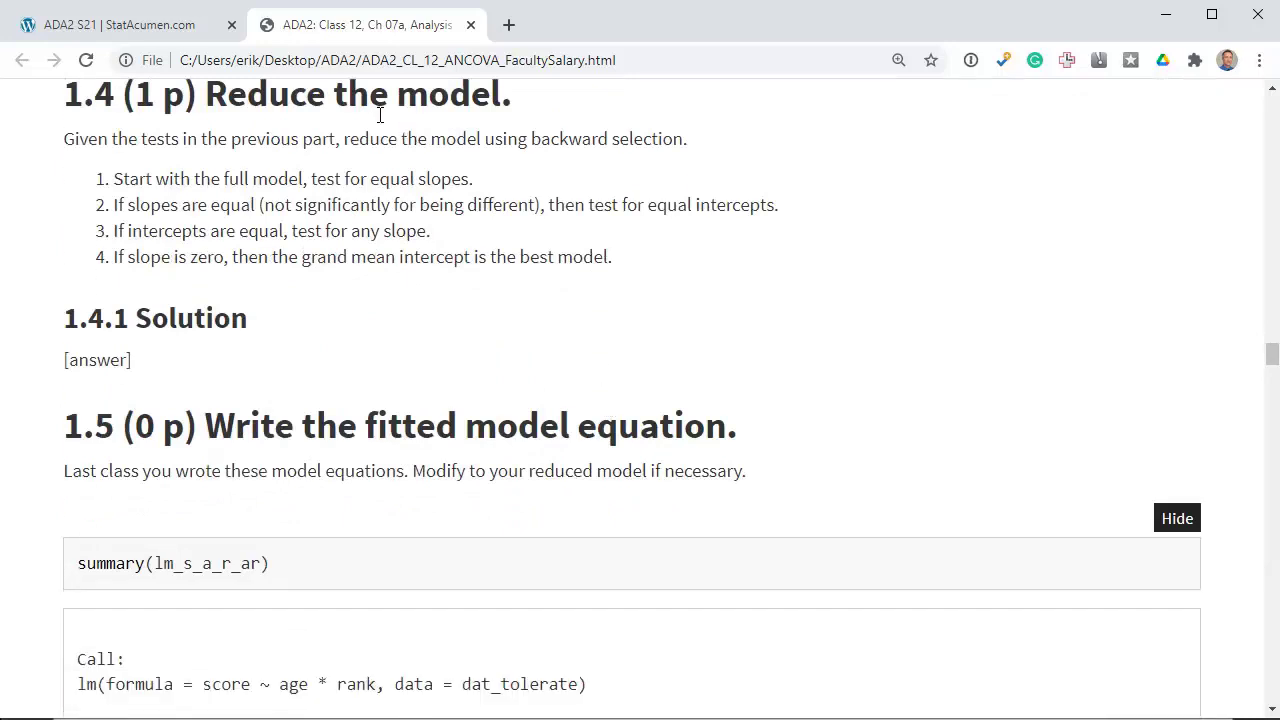
double_click(259, 103)
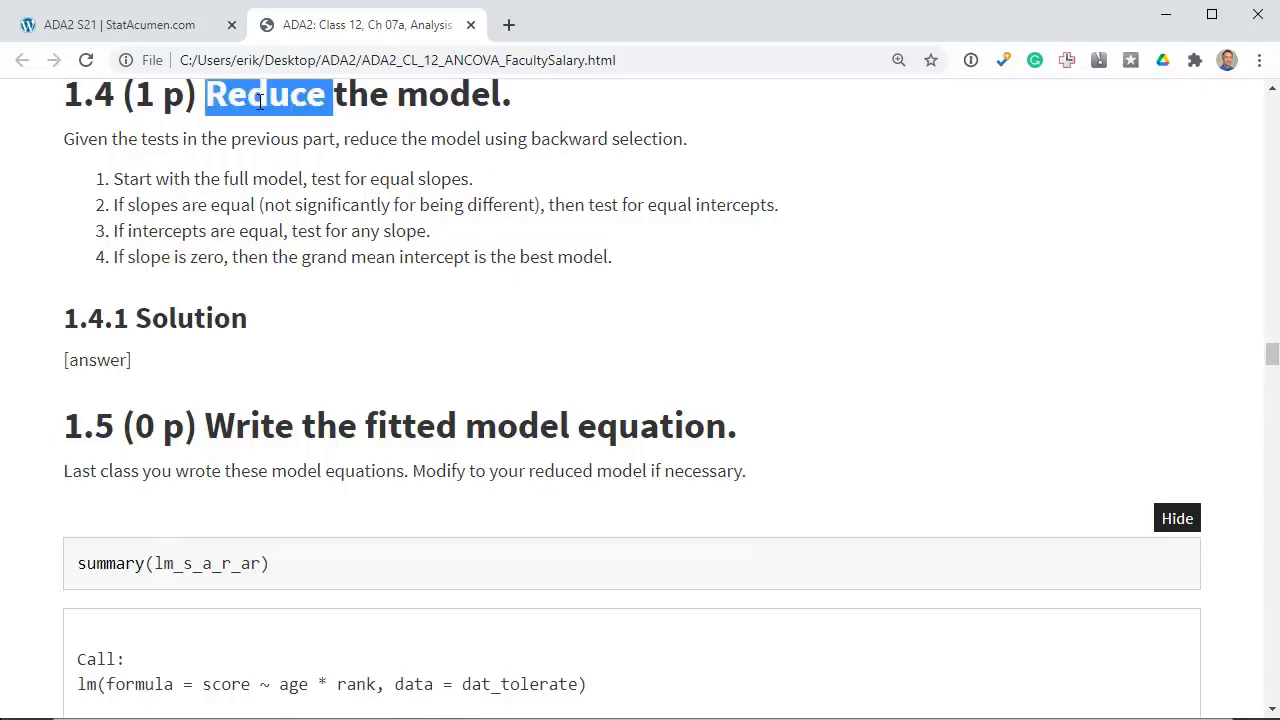
click(500, 130)
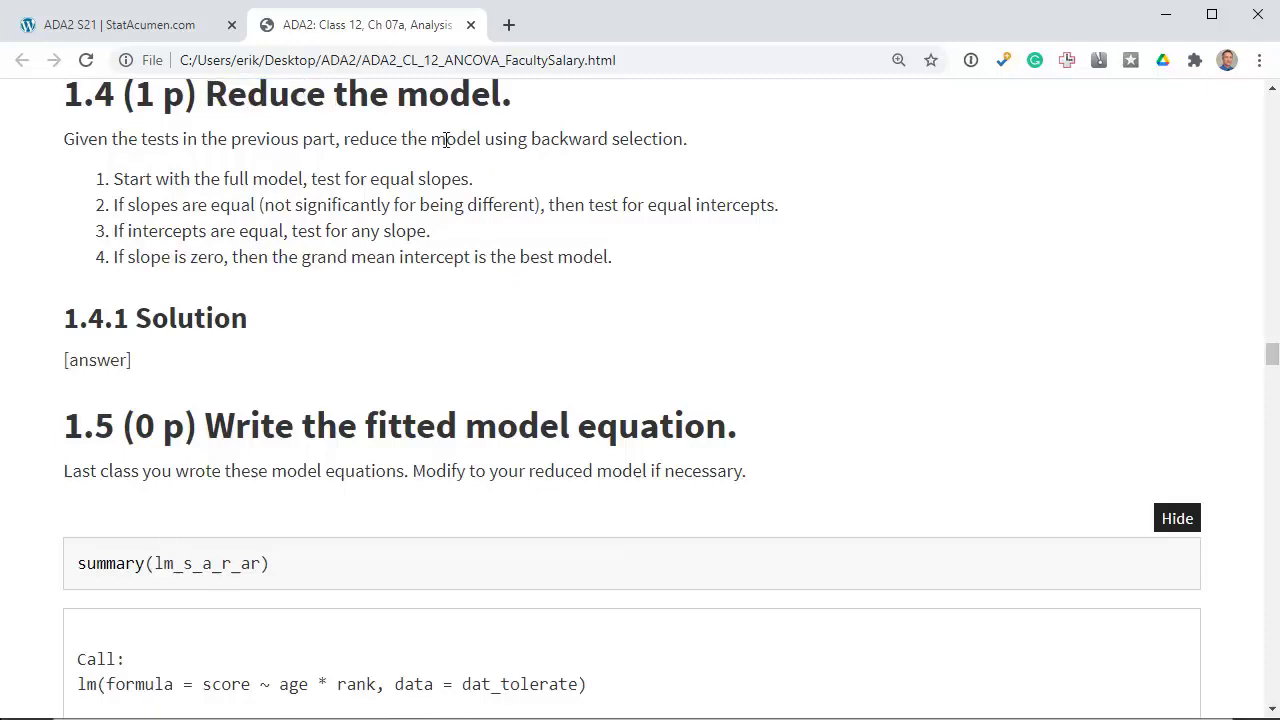
drag(225, 178, 301, 179)
Back in the equal-slopes table, mark age p 0.65802 and the age:rank row, p 0.02872
scroll(301, 179, up, 1)
scroll(301, 179, up, 3)
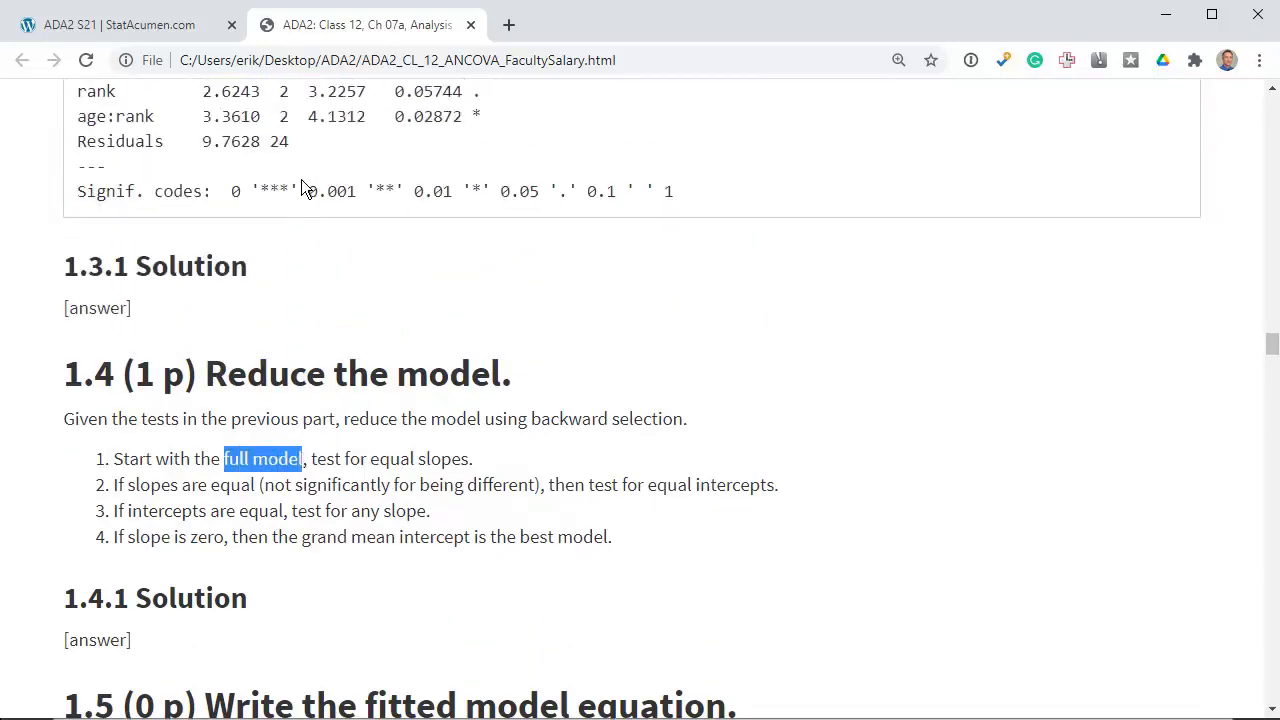
drag(390, 196, 395, 147)
click(516, 181)
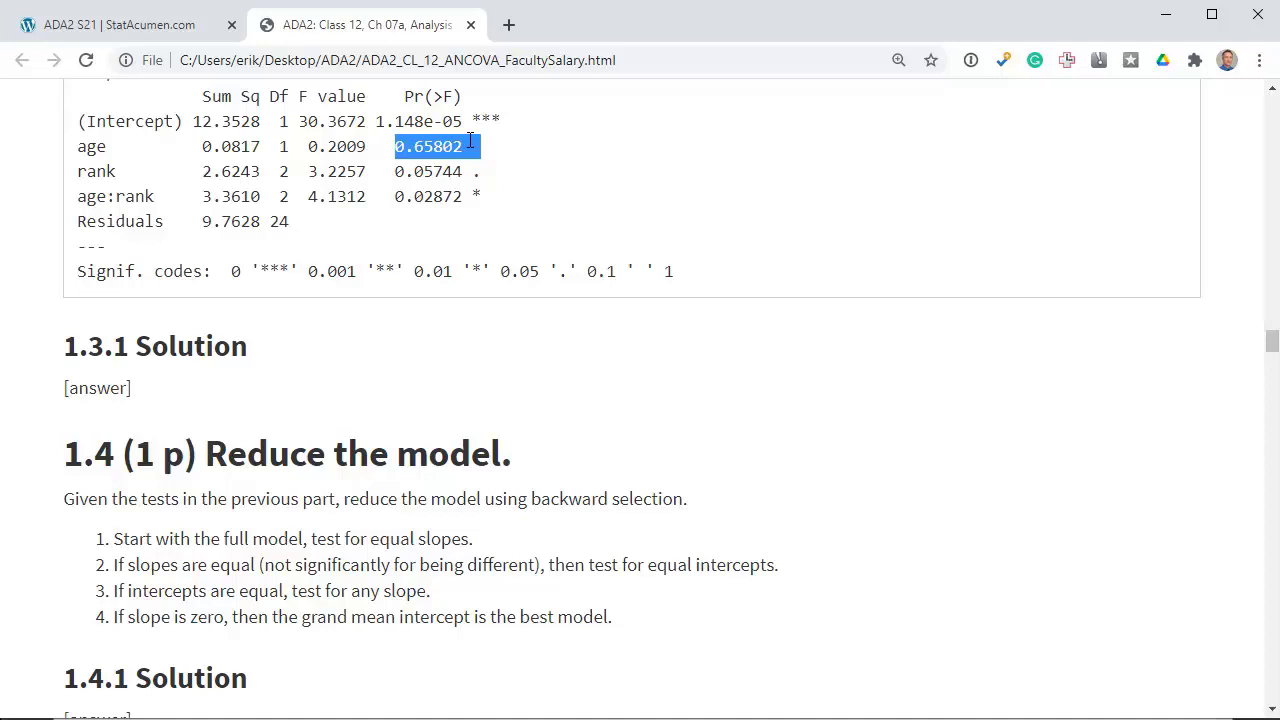
click(399, 146)
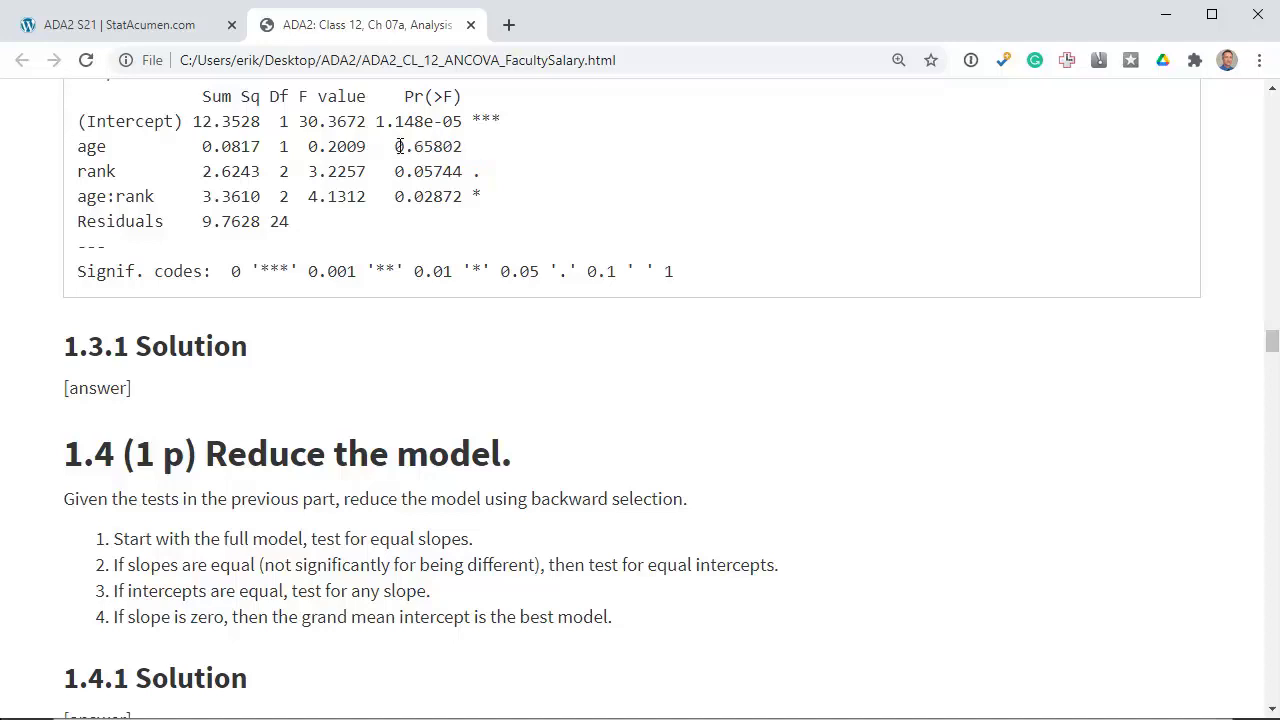
drag(399, 146, 464, 147)
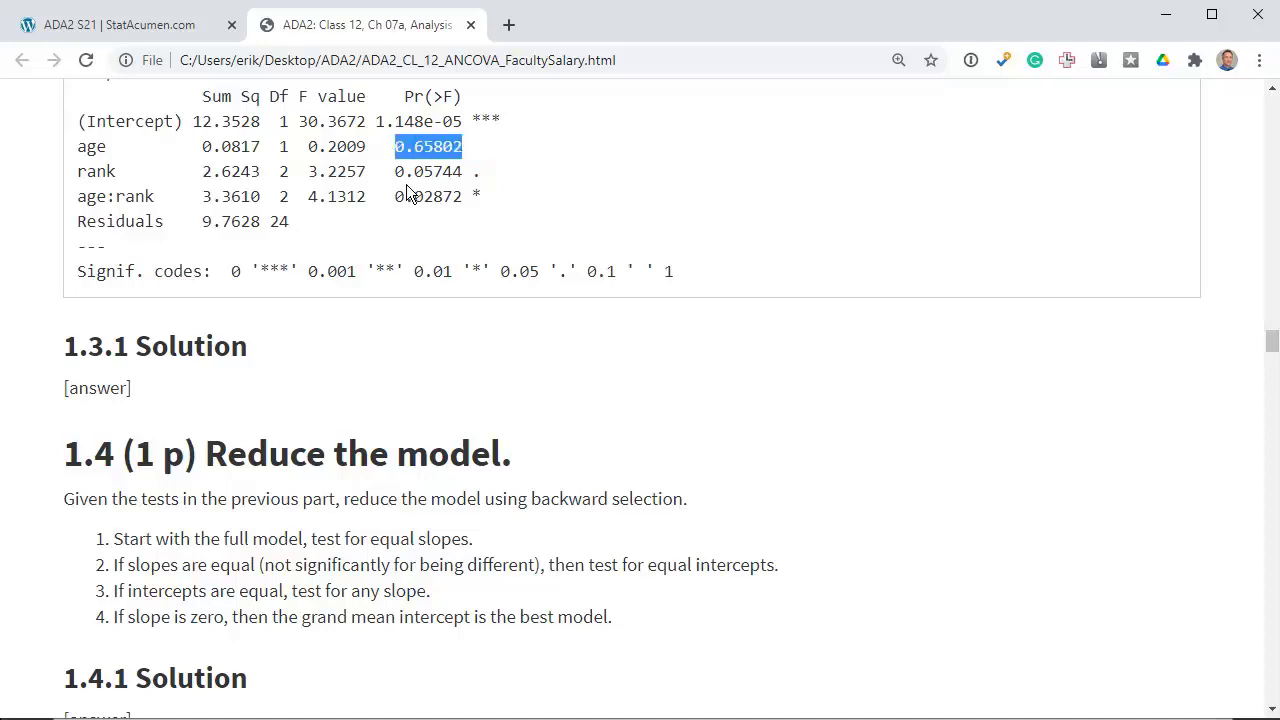
drag(397, 196, 487, 198)
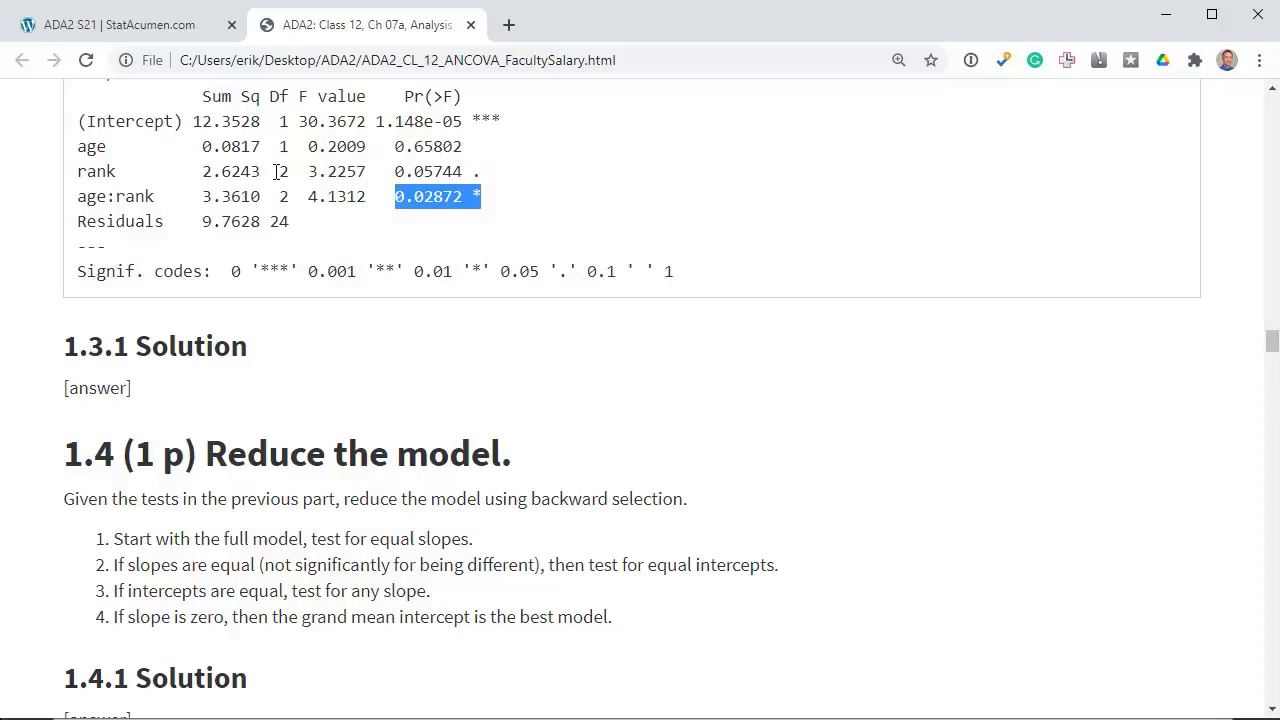
drag(78, 207, 166, 222)
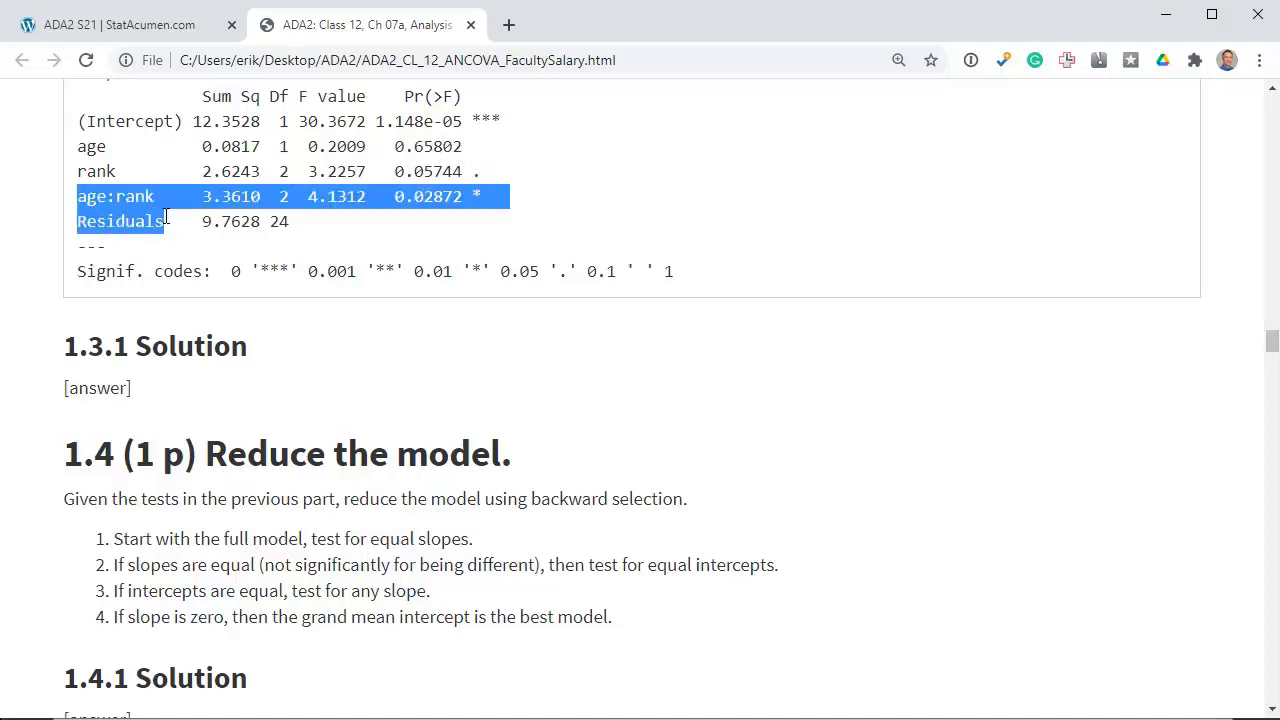
click(547, 223)
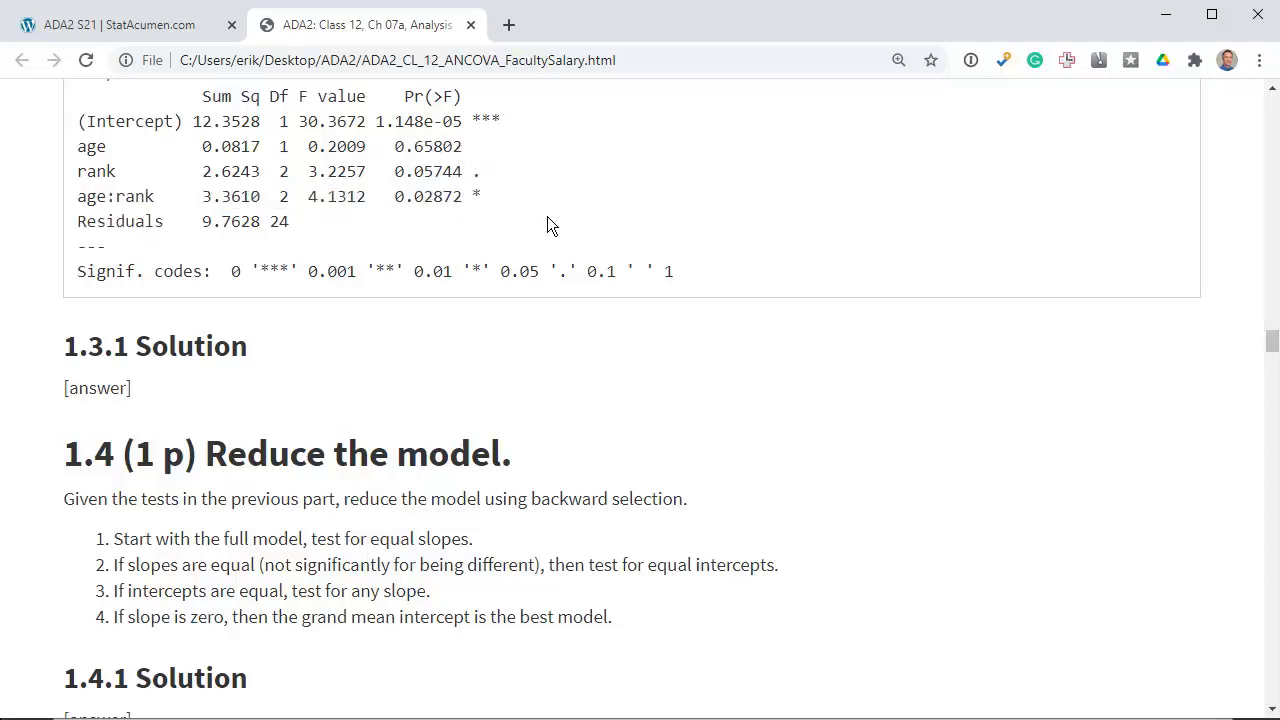
scroll(547, 216, down, 2)
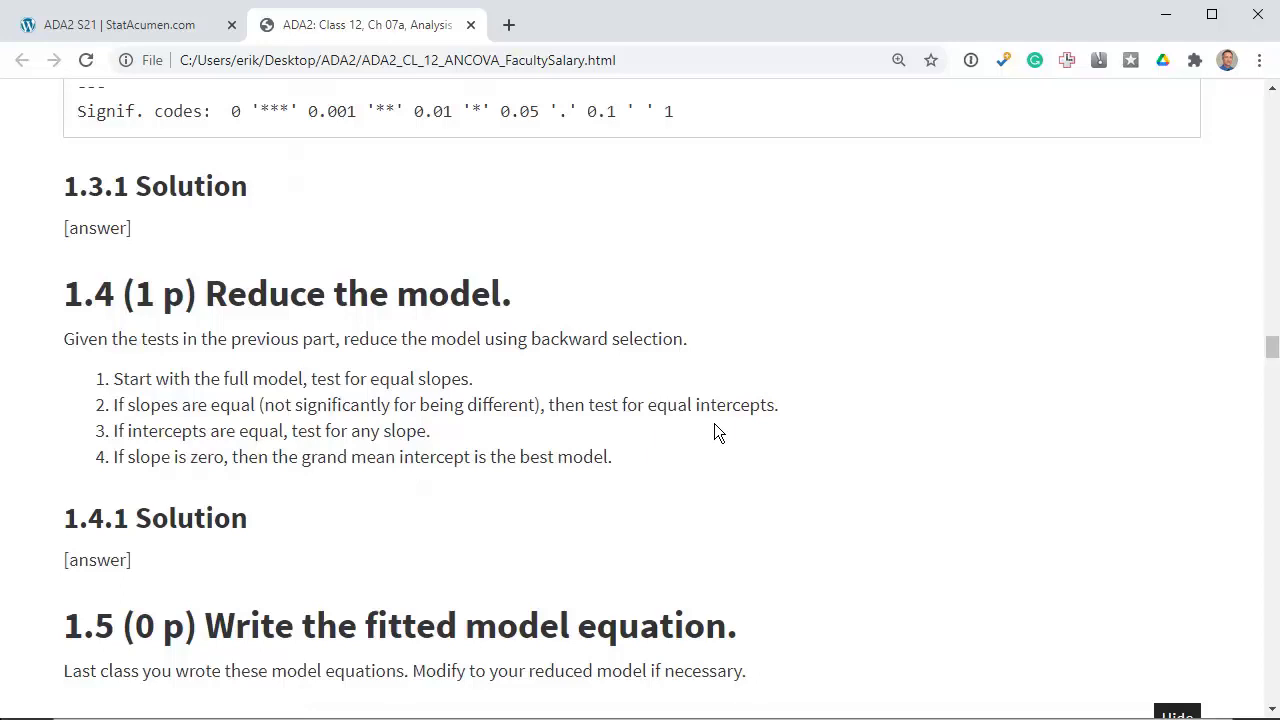
Scroll to the summary(lm_s_a_r_ar) output and highlight the model name and Estimate header
scroll(714, 423, down, 3)
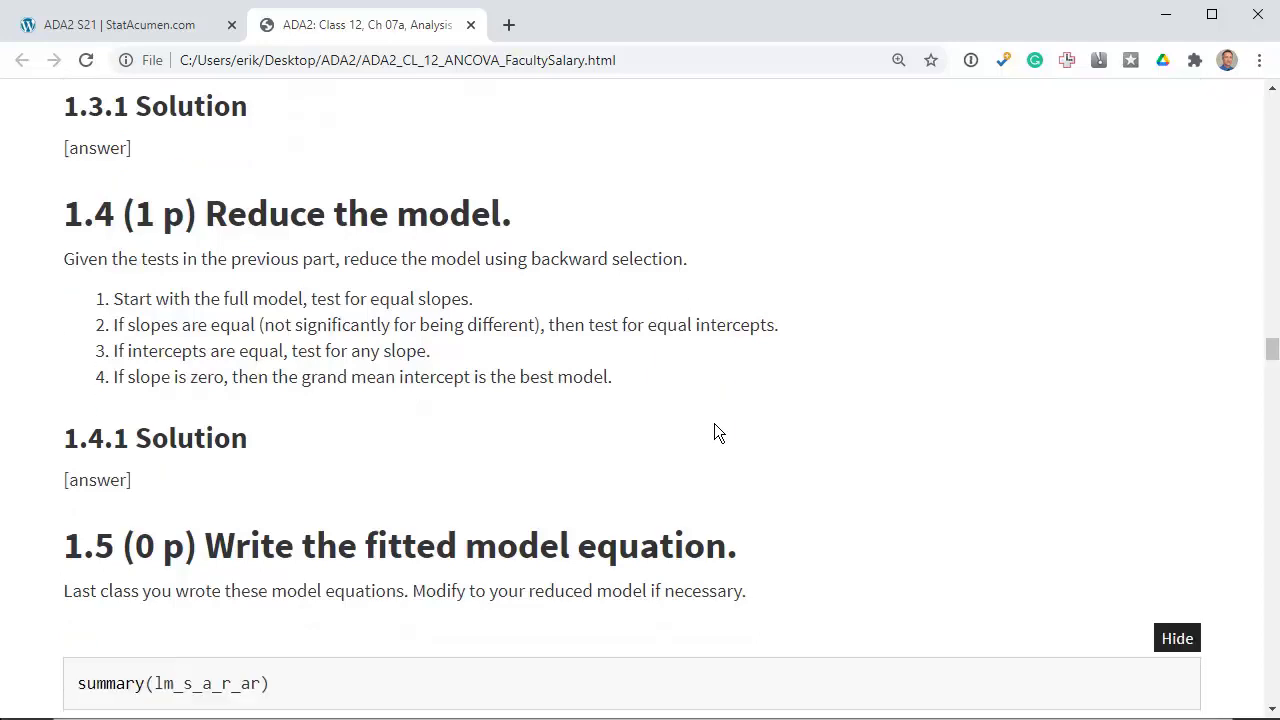
scroll(716, 423, down, 3)
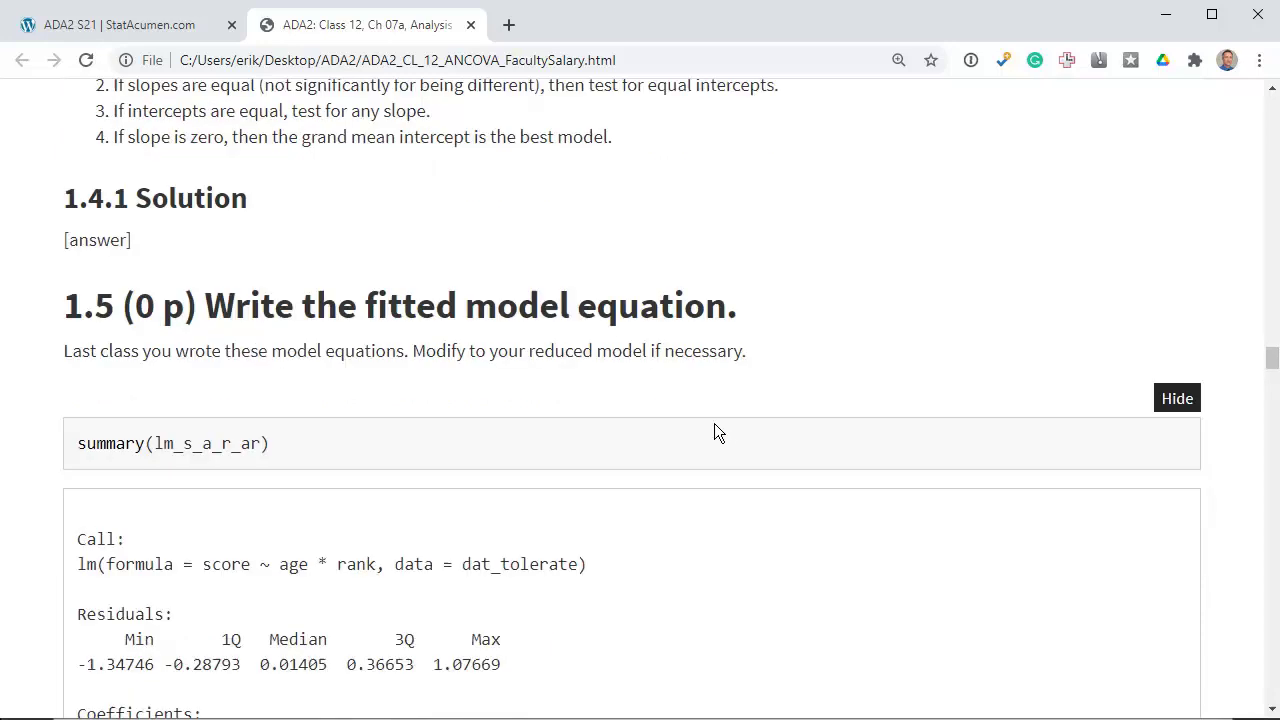
scroll(714, 432, down, 1)
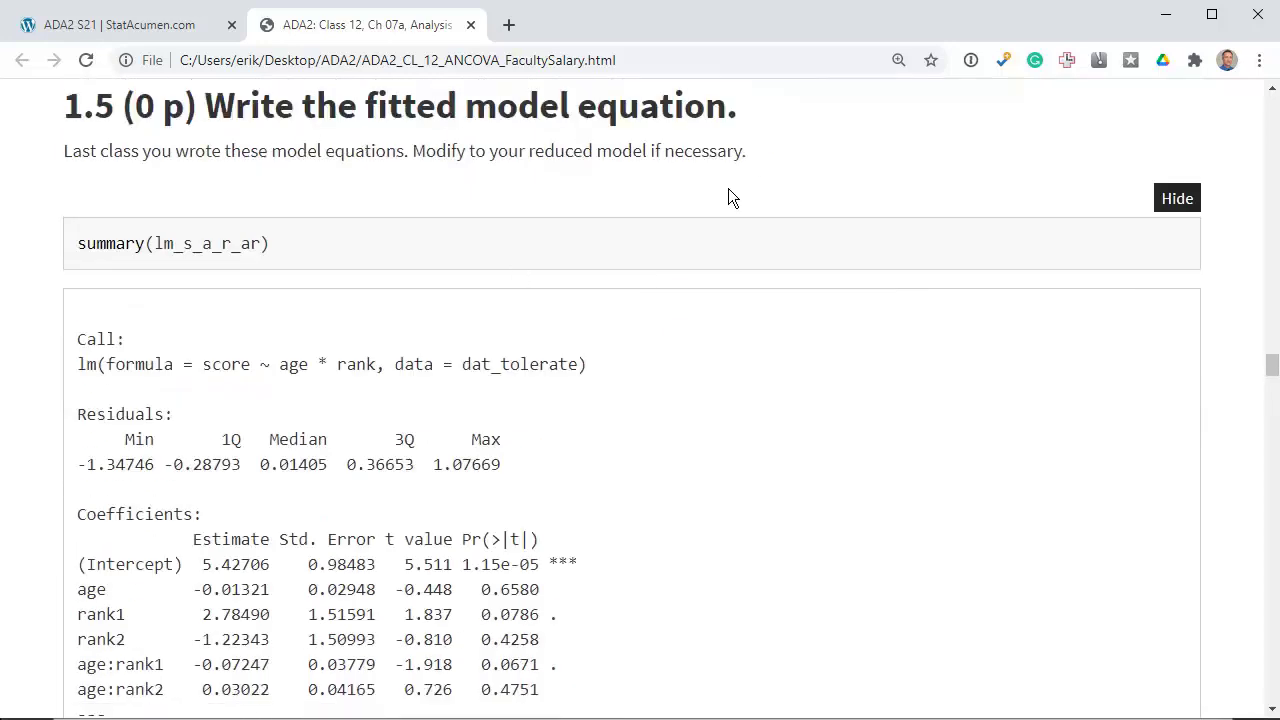
scroll(728, 197, down, 2)
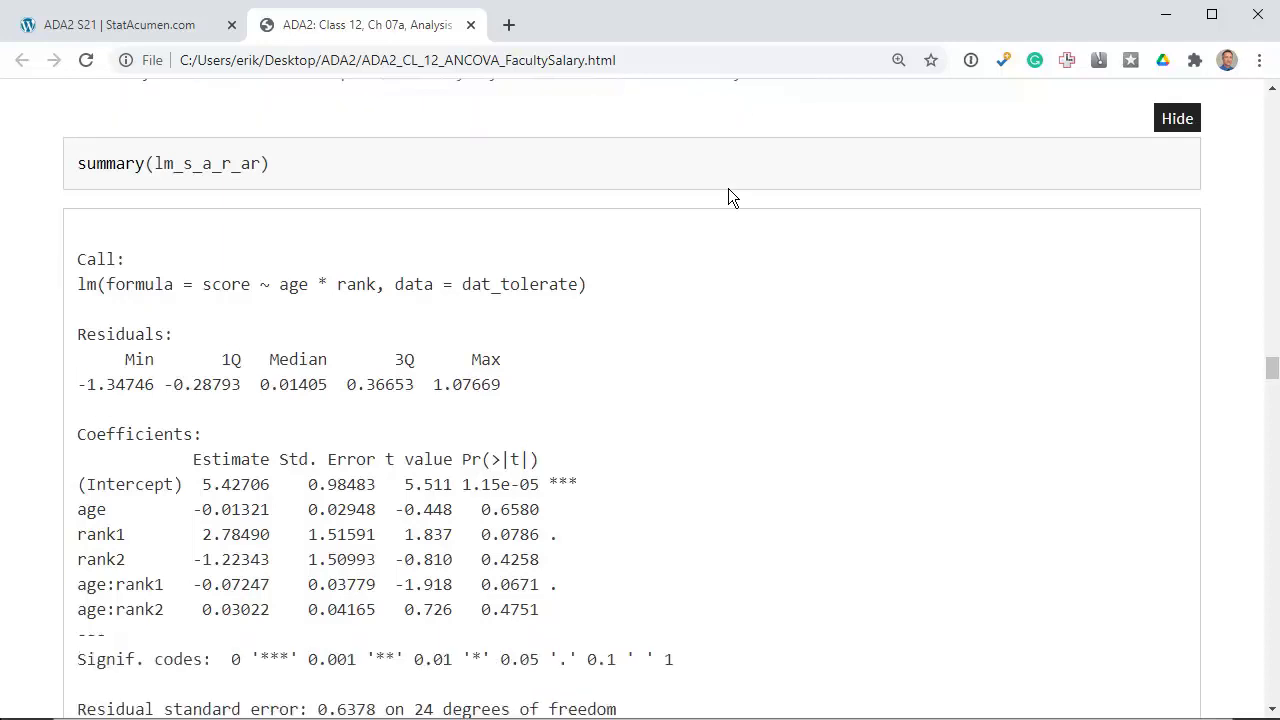
double_click(120, 124)
double_click(224, 126)
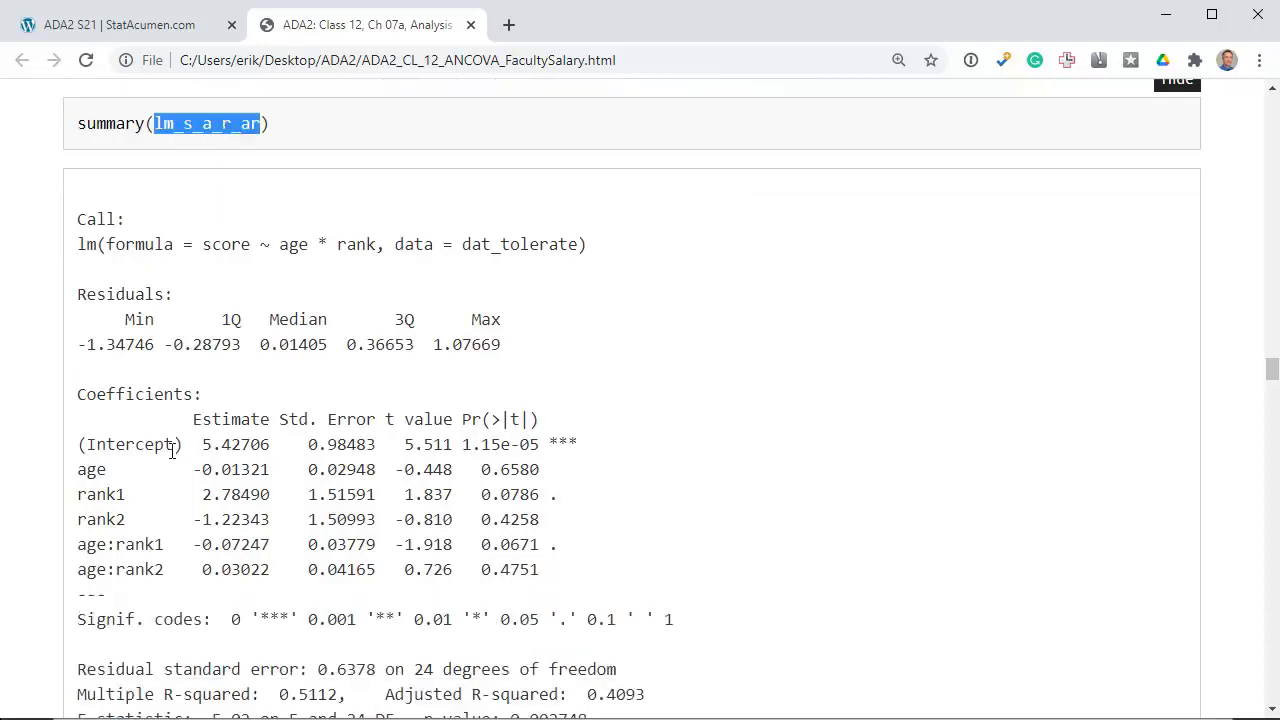
double_click(216, 424)
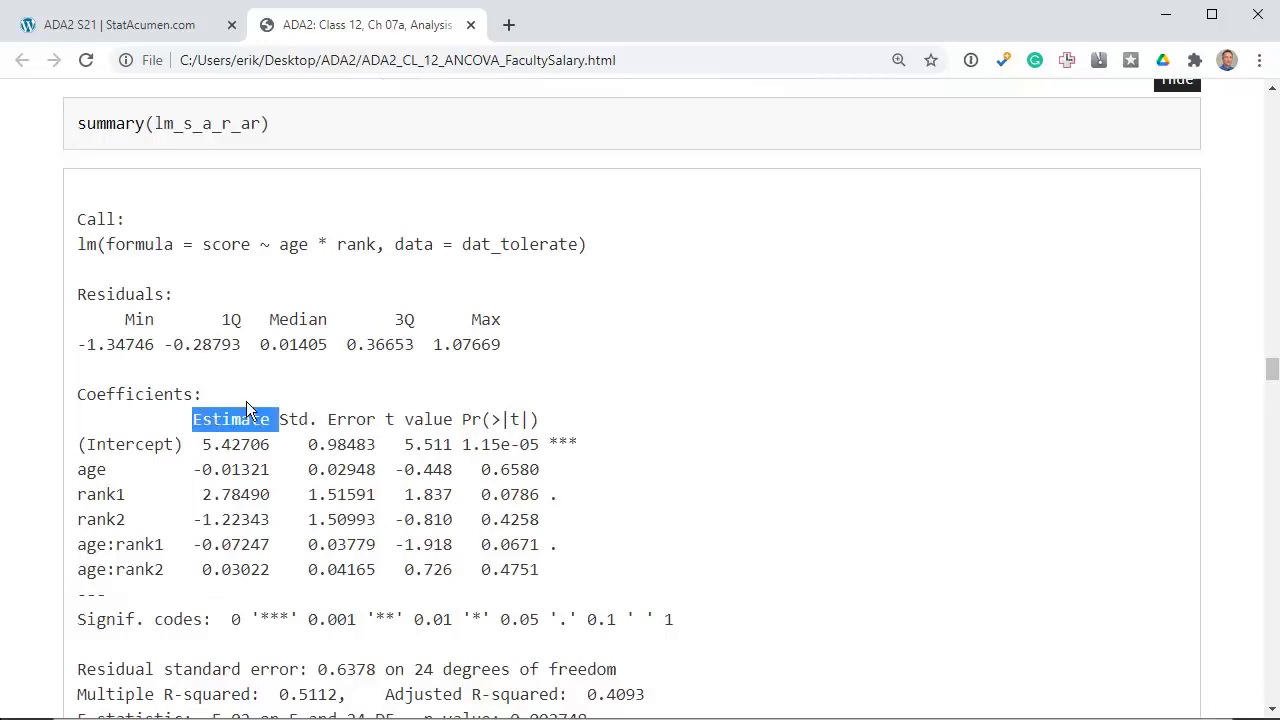
scroll(246, 401, up, 20)
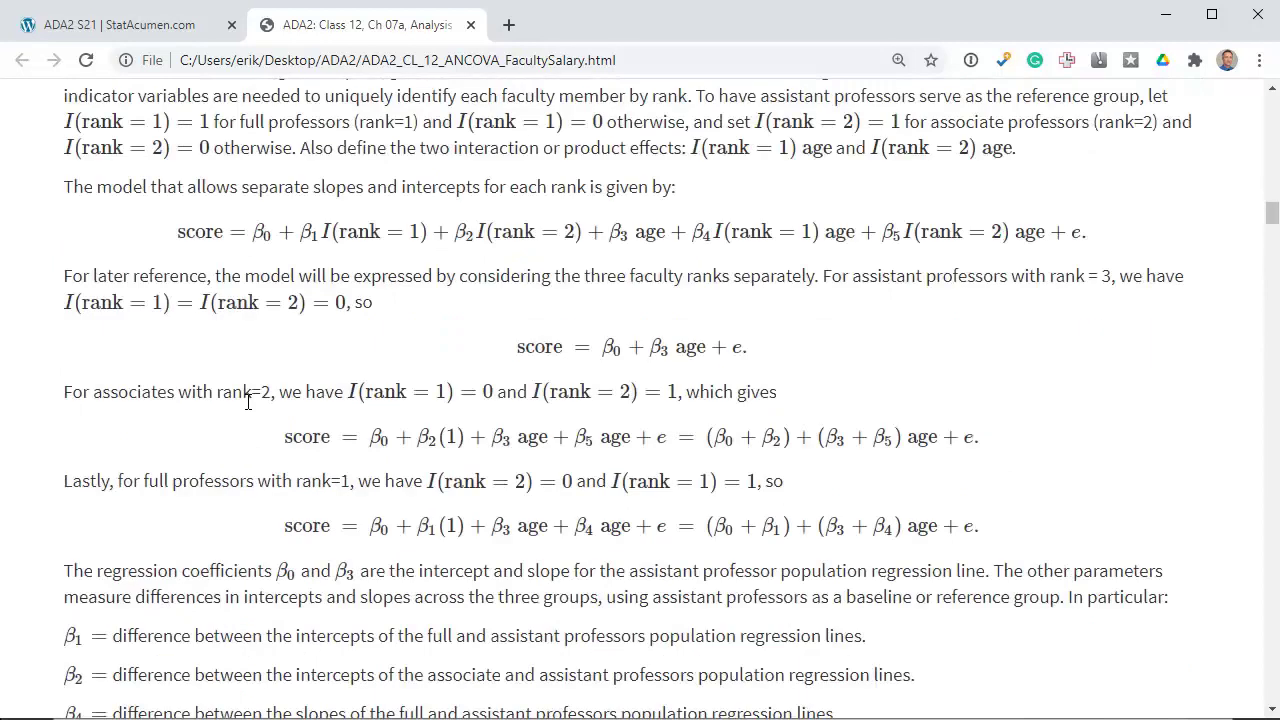
Highlight the assistant, associate and full-professor equations and their β1, β4 terms
drag(518, 346, 755, 340)
drag(281, 440, 1028, 450)
drag(286, 527, 1046, 527)
drag(707, 526, 782, 528)
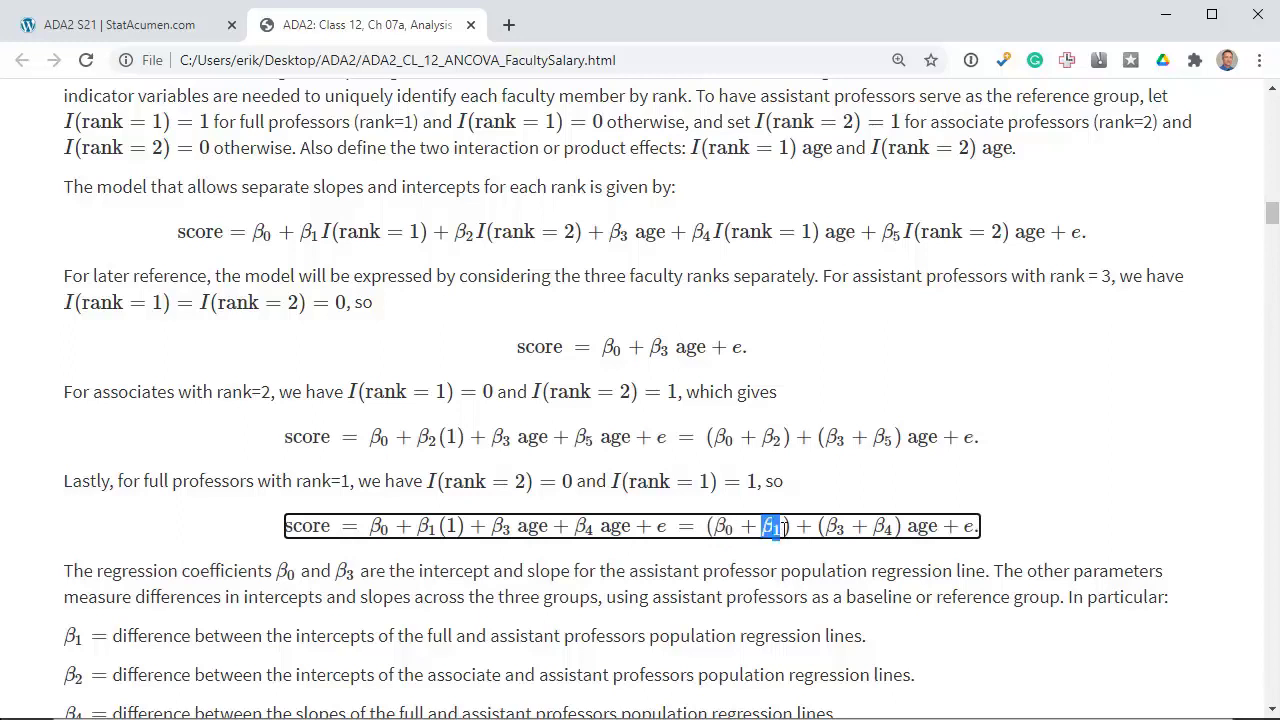
drag(872, 527, 888, 530)
click(1046, 516)
scroll(1046, 516, down, 15)
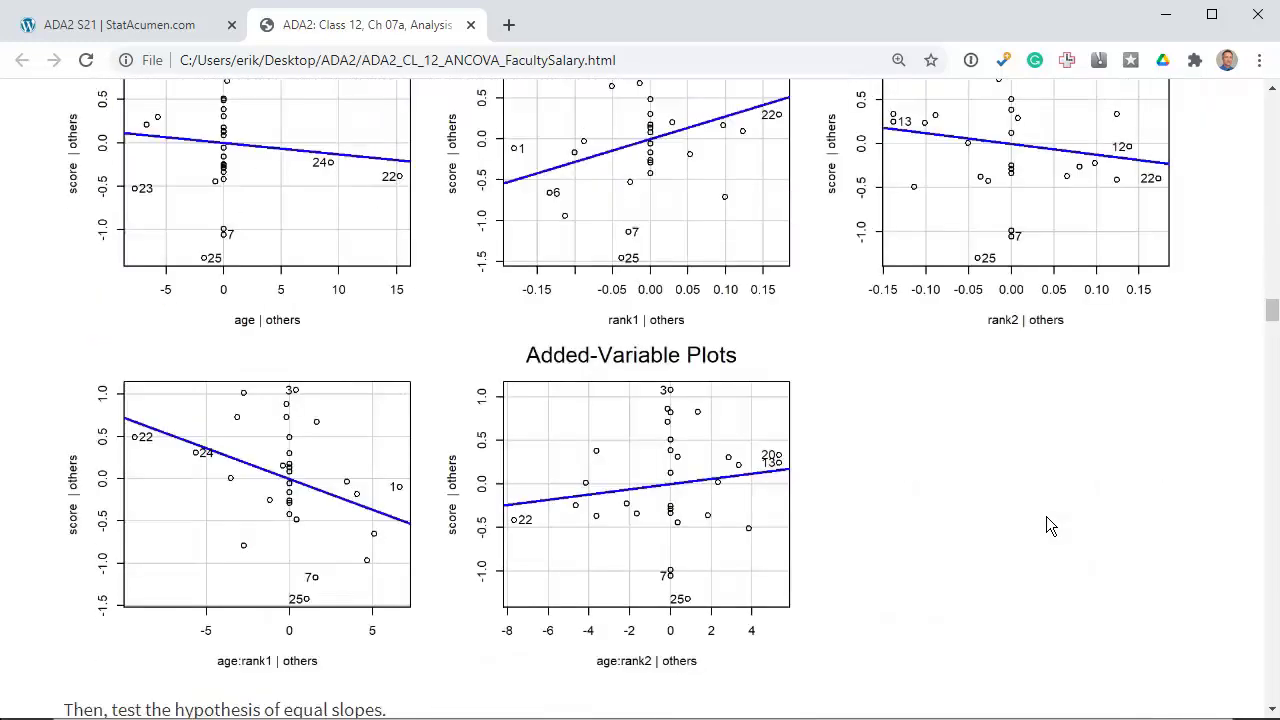
scroll(1046, 516, down, 8)
scroll(1046, 516, down, 5)
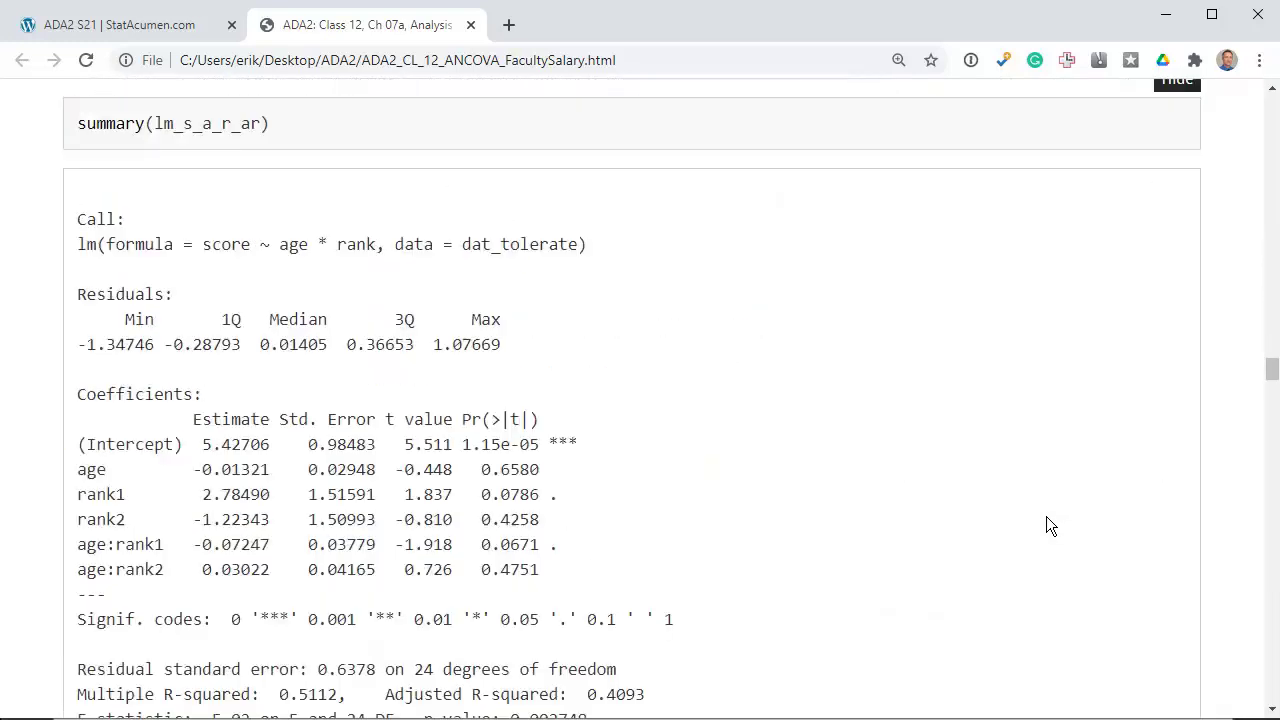
Zoom out to 110% so the coefficient table and 1.5.1 Solution rank equations fit together
scroll(1046, 516, down, 3)
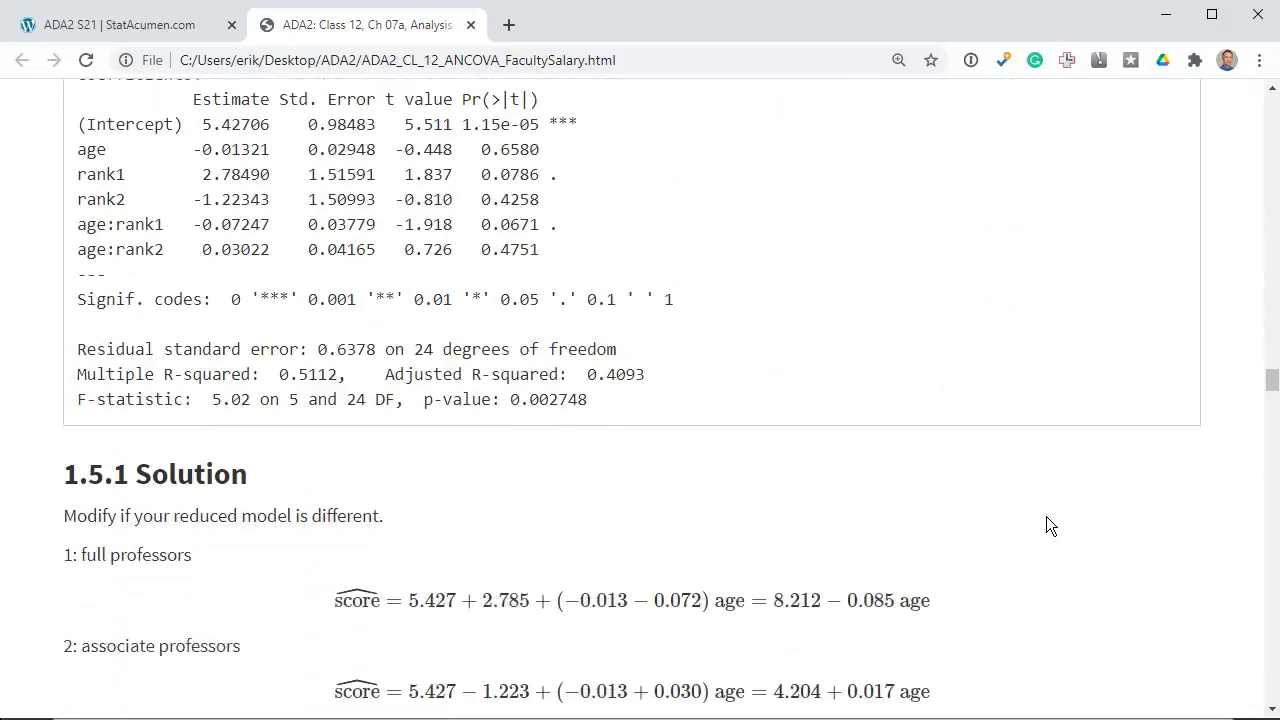
double_click(229, 99)
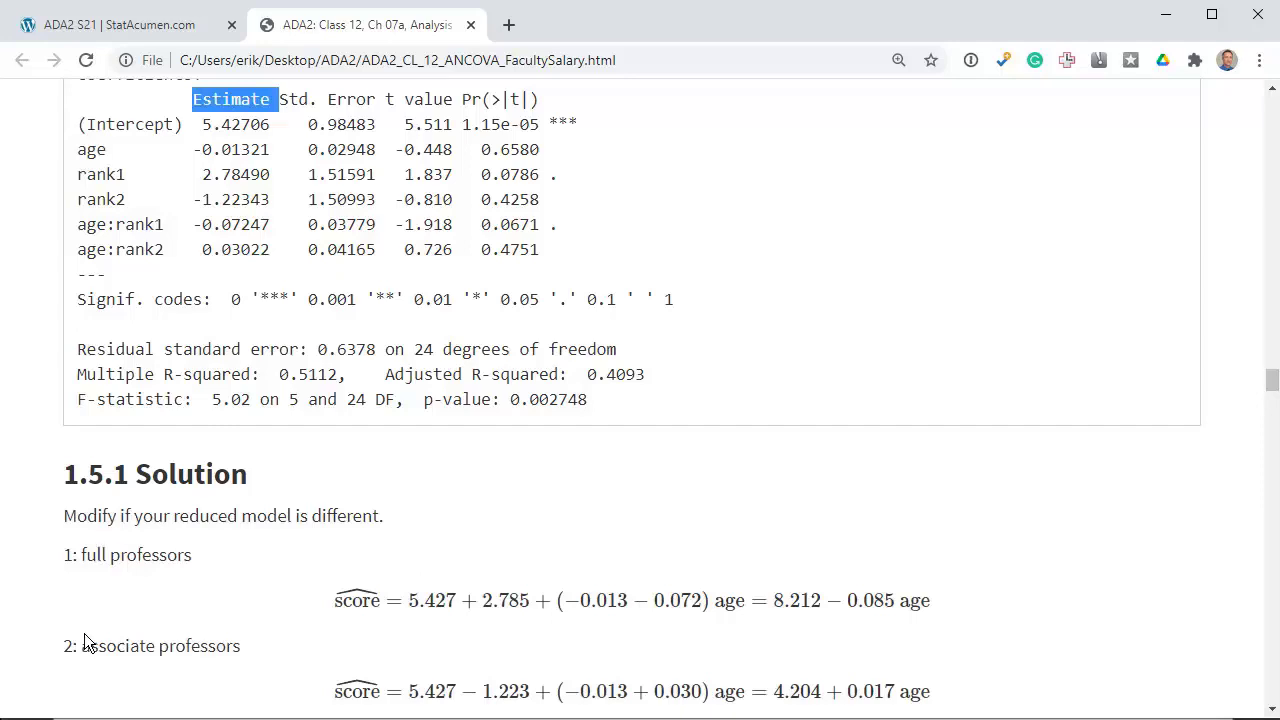
scroll(147, 688, down, 1)
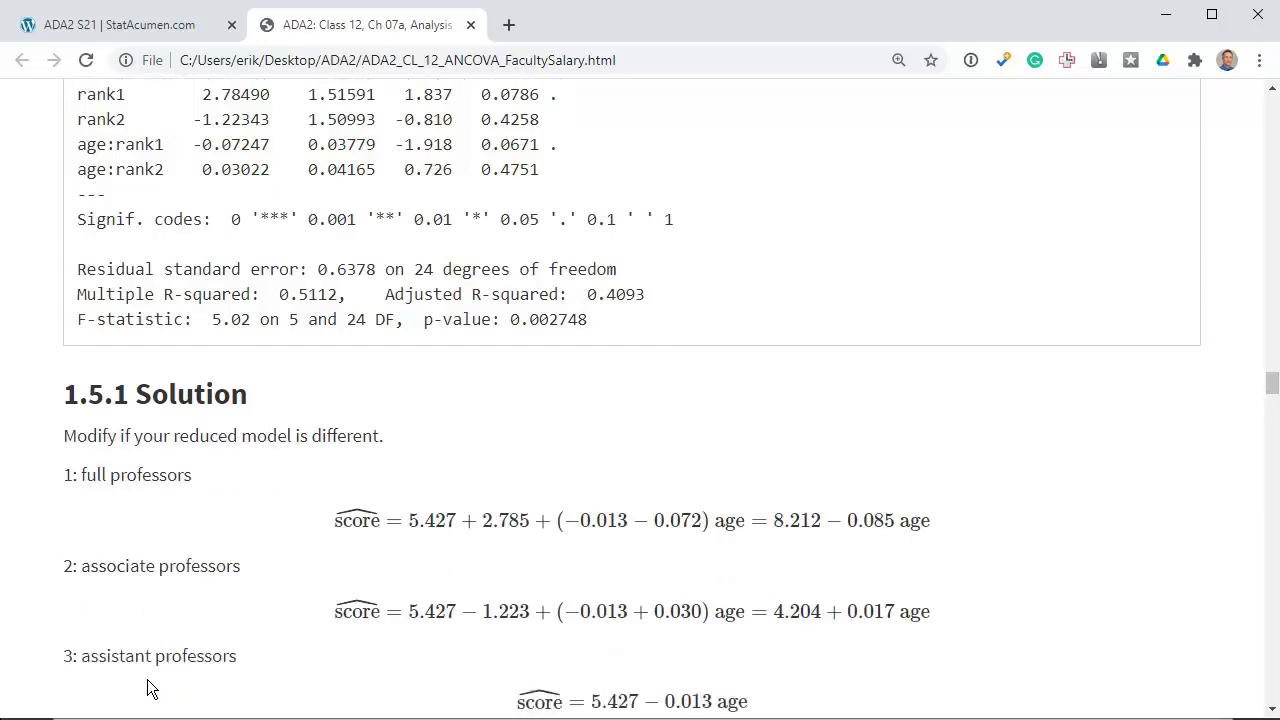
key(ctrl+minus)
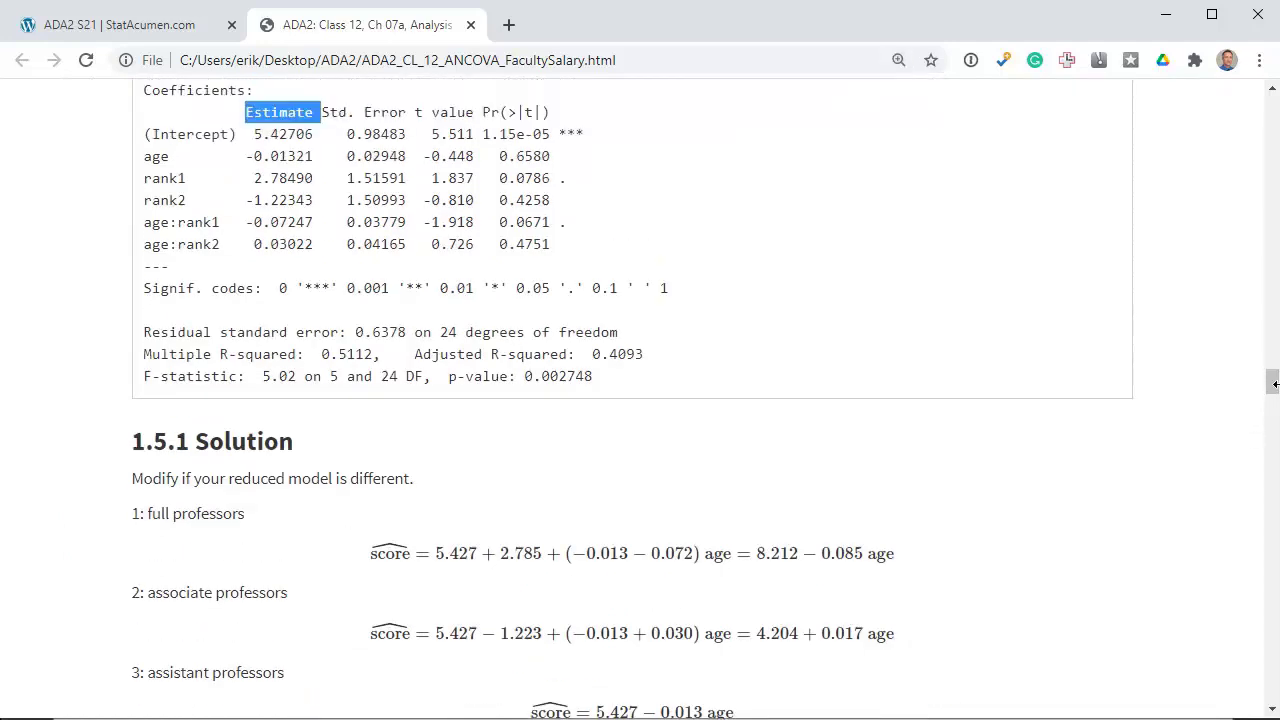
drag(1275, 390, 1275, 391)
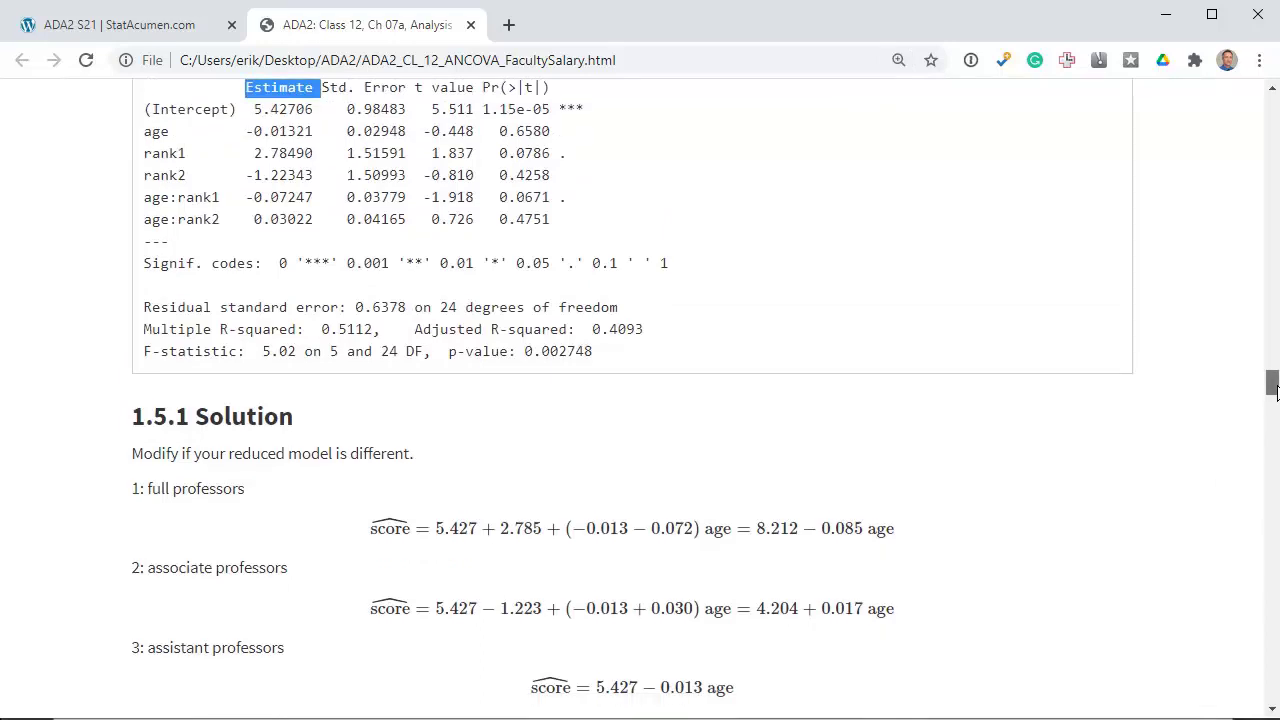
click(834, 604)
click(702, 659)
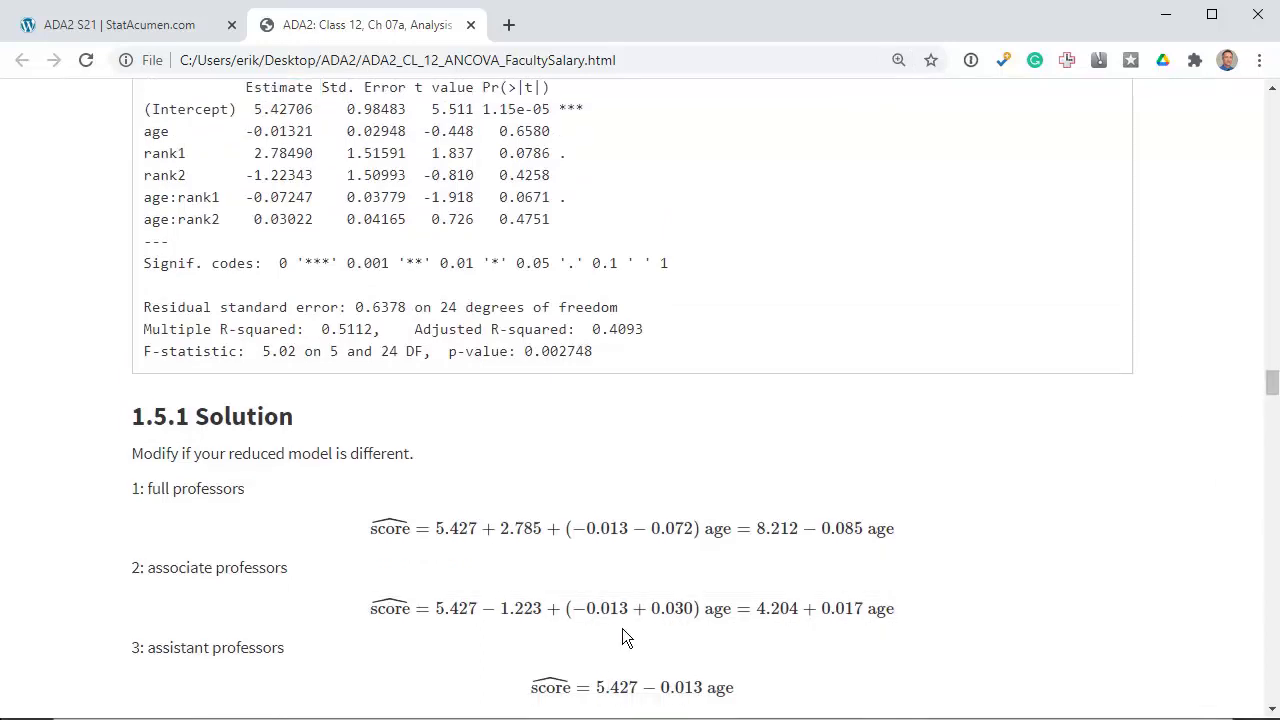
Open the worksheet's file path in a new tab, then return to the original tab
click(652, 61)
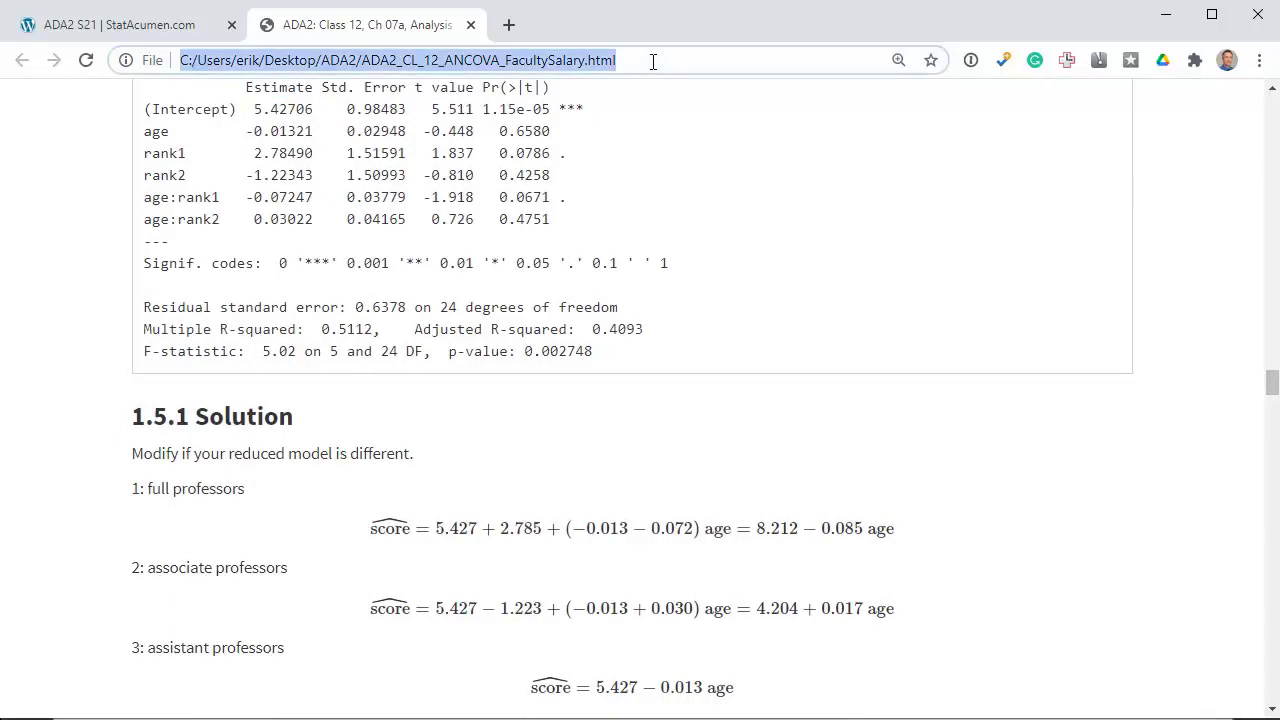
key(ctrl+c)
key(ctrl+t)
key(ctrl+v)
key(Return)
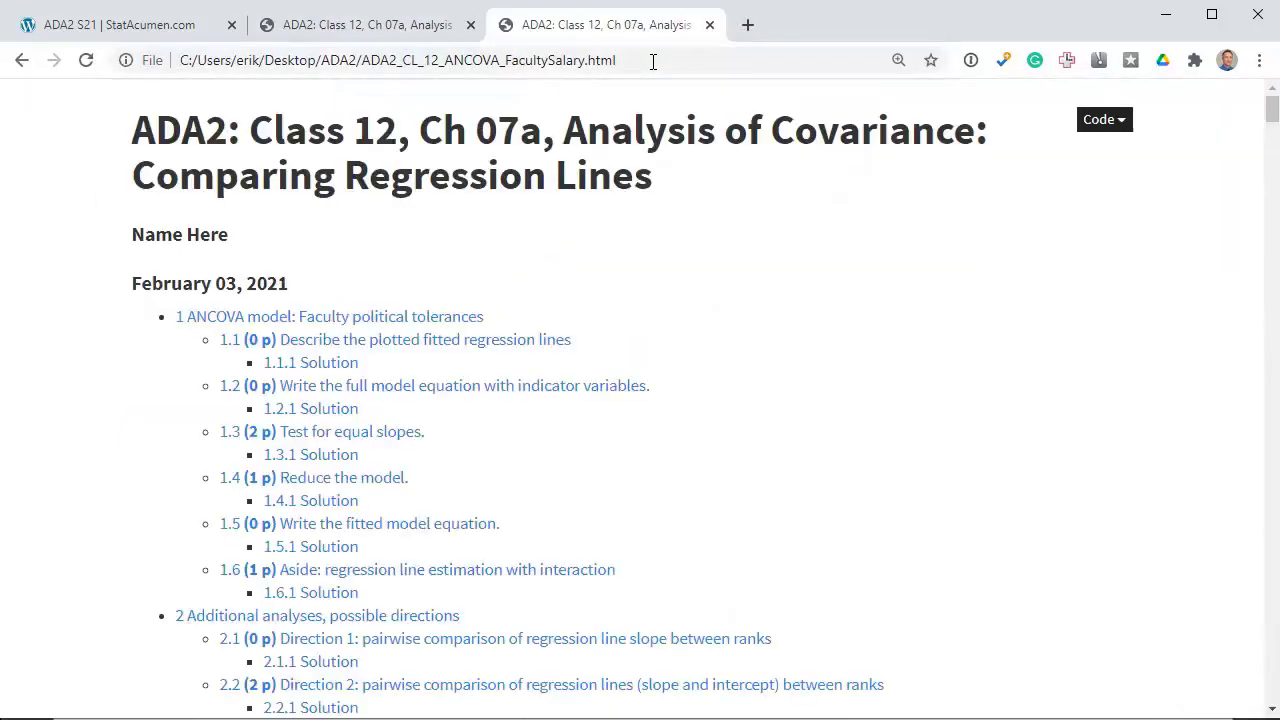
click(431, 30)
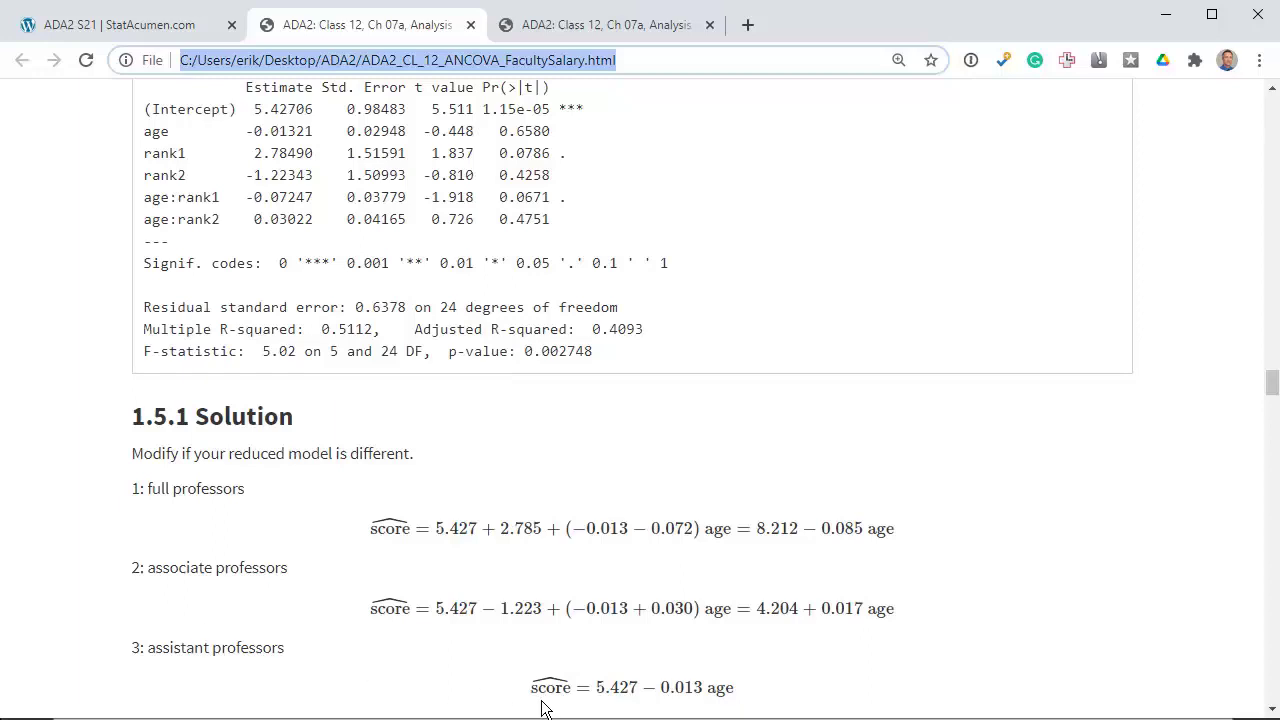
drag(599, 690, 638, 690)
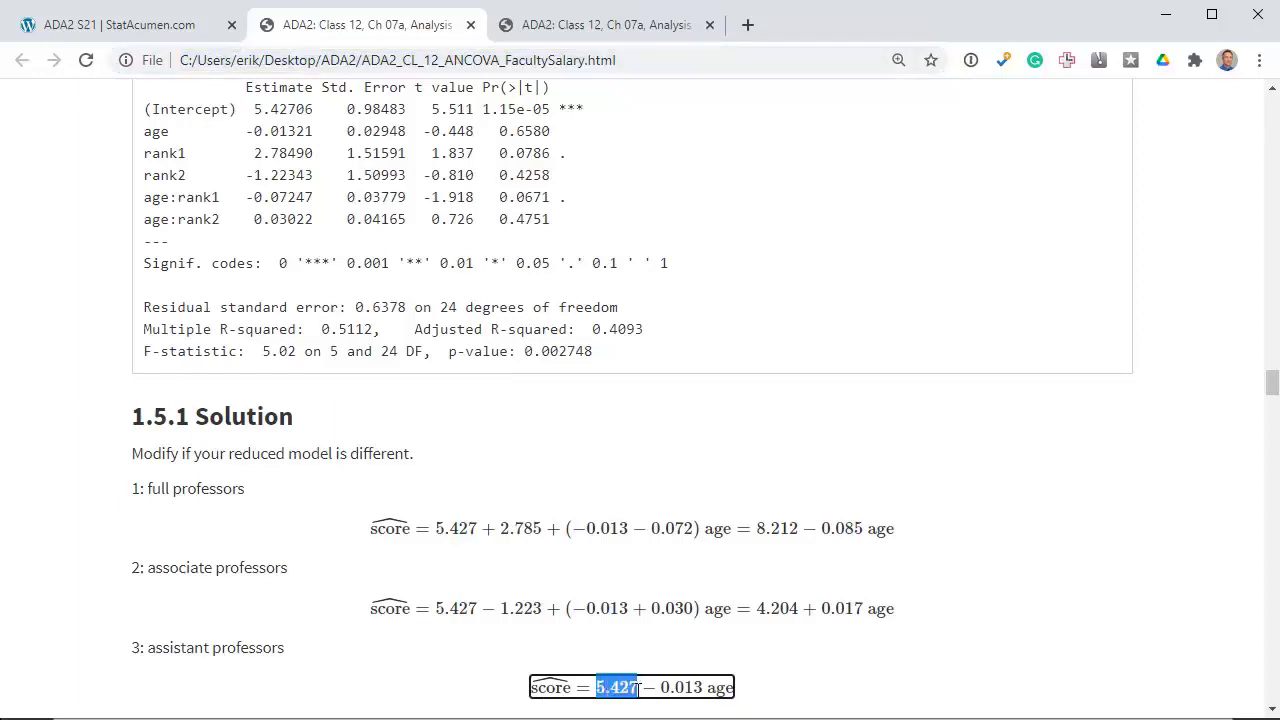
drag(254, 109, 297, 109)
drag(661, 688, 705, 688)
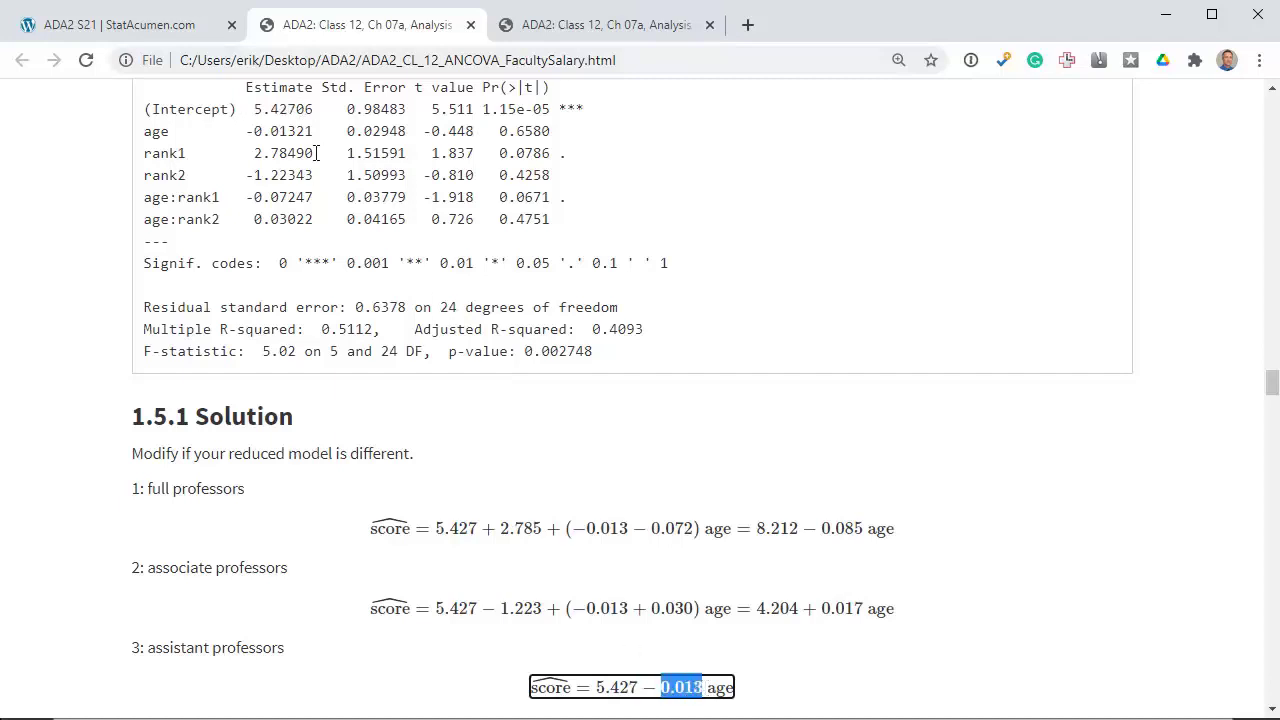
drag(314, 131, 243, 131)
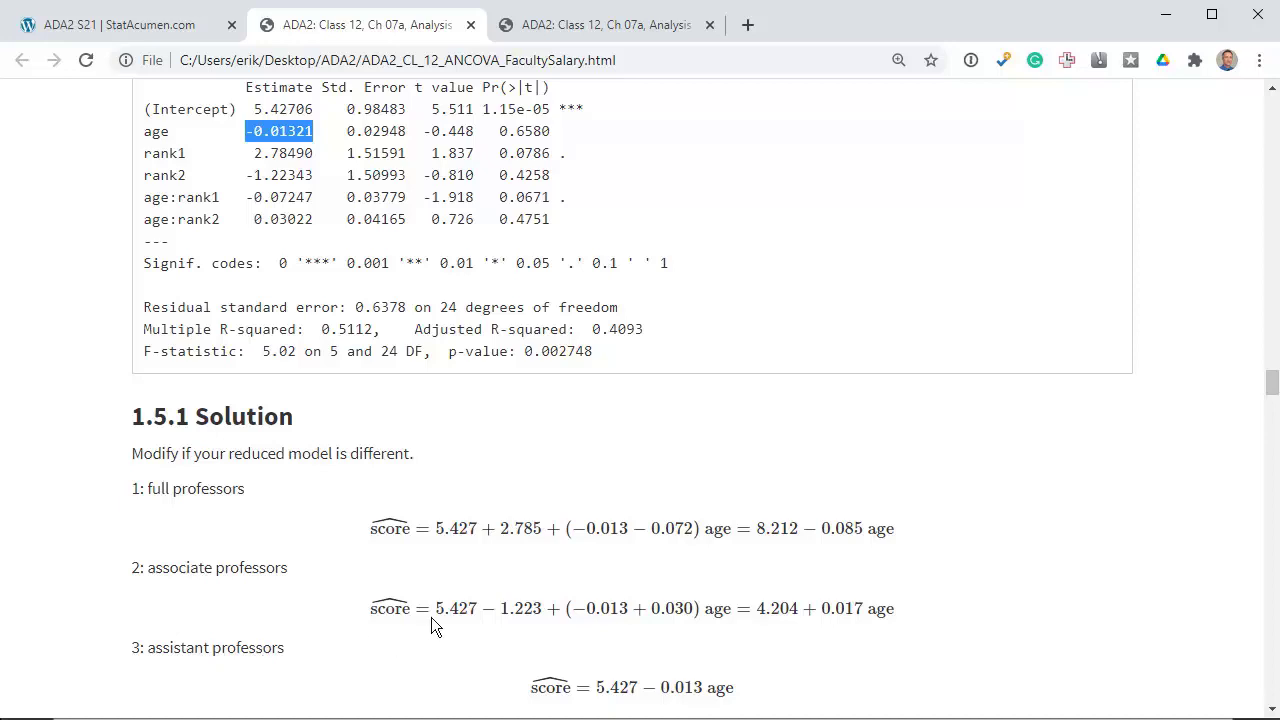
drag(437, 611, 477, 611)
drag(597, 687, 640, 686)
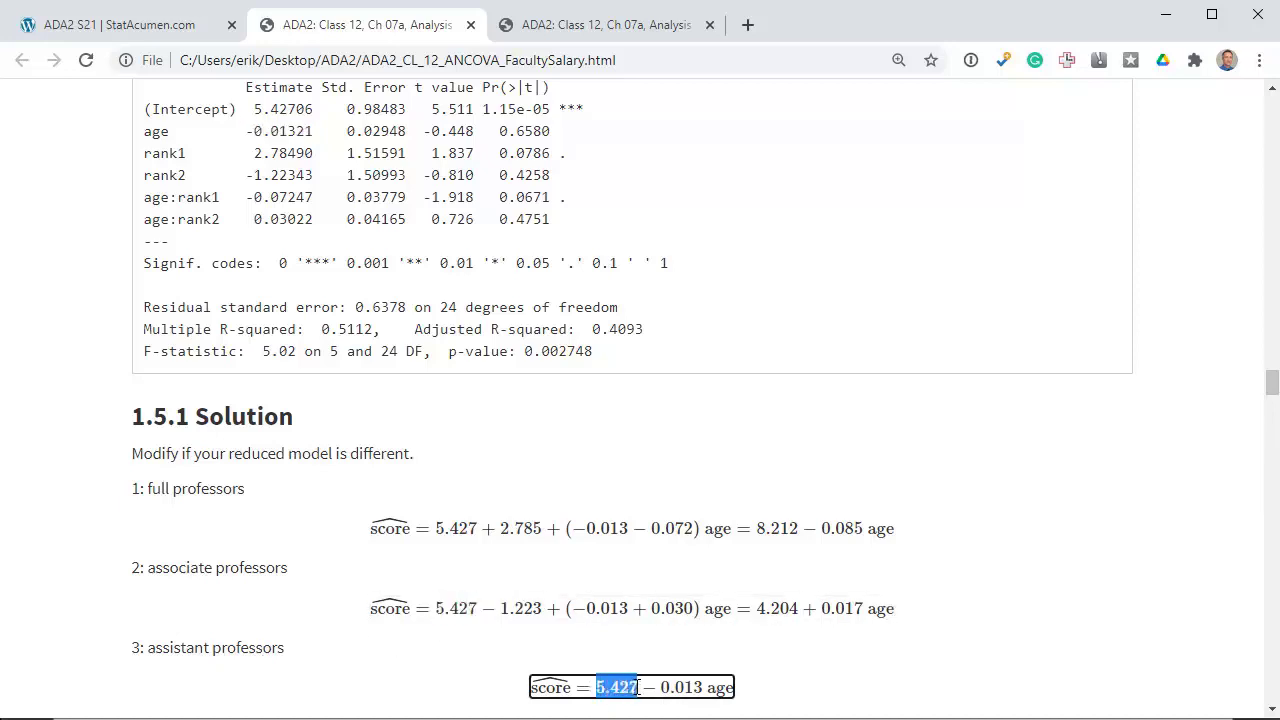
click(711, 604)
double_click(711, 604)
drag(628, 608, 488, 610)
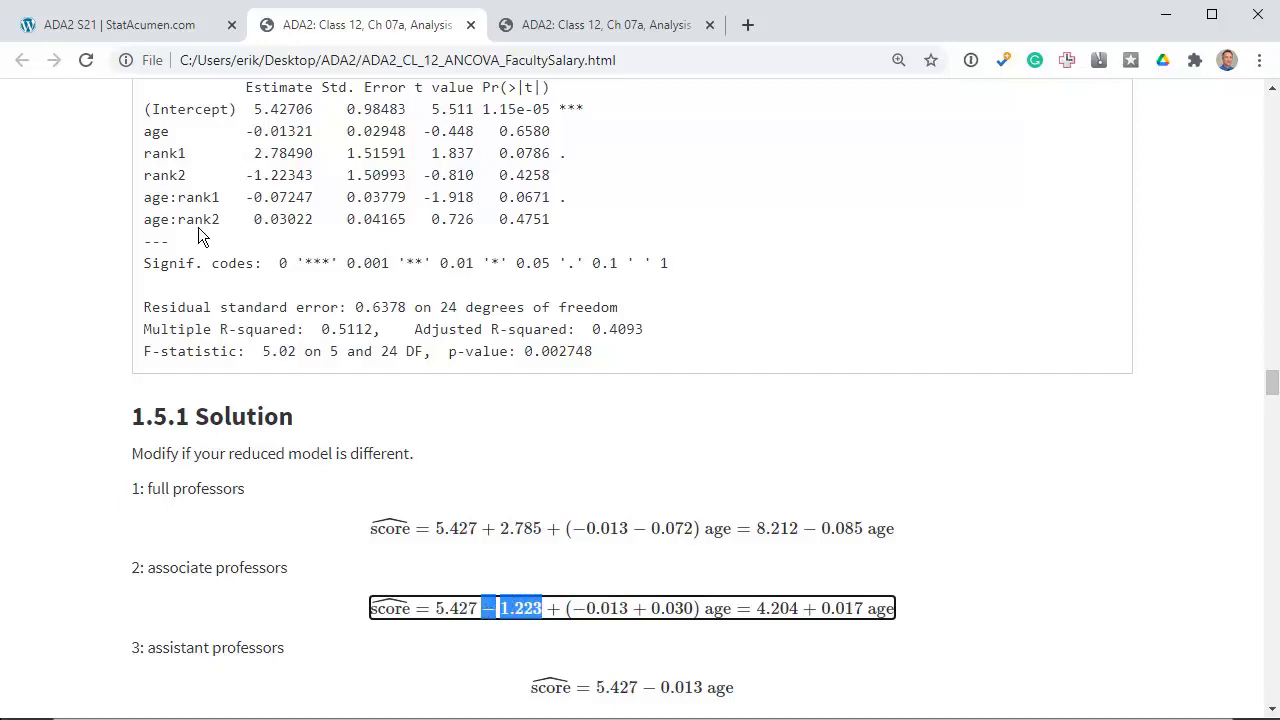
drag(148, 567, 127, 570)
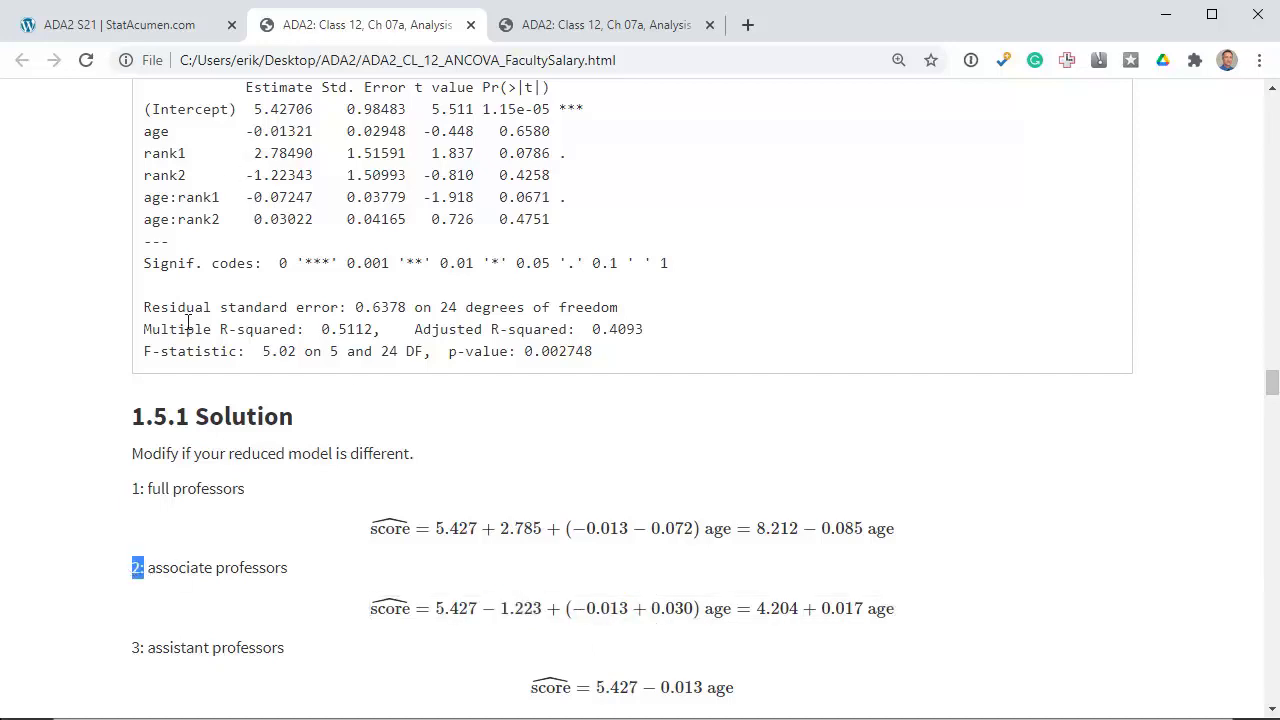
drag(241, 178, 288, 178)
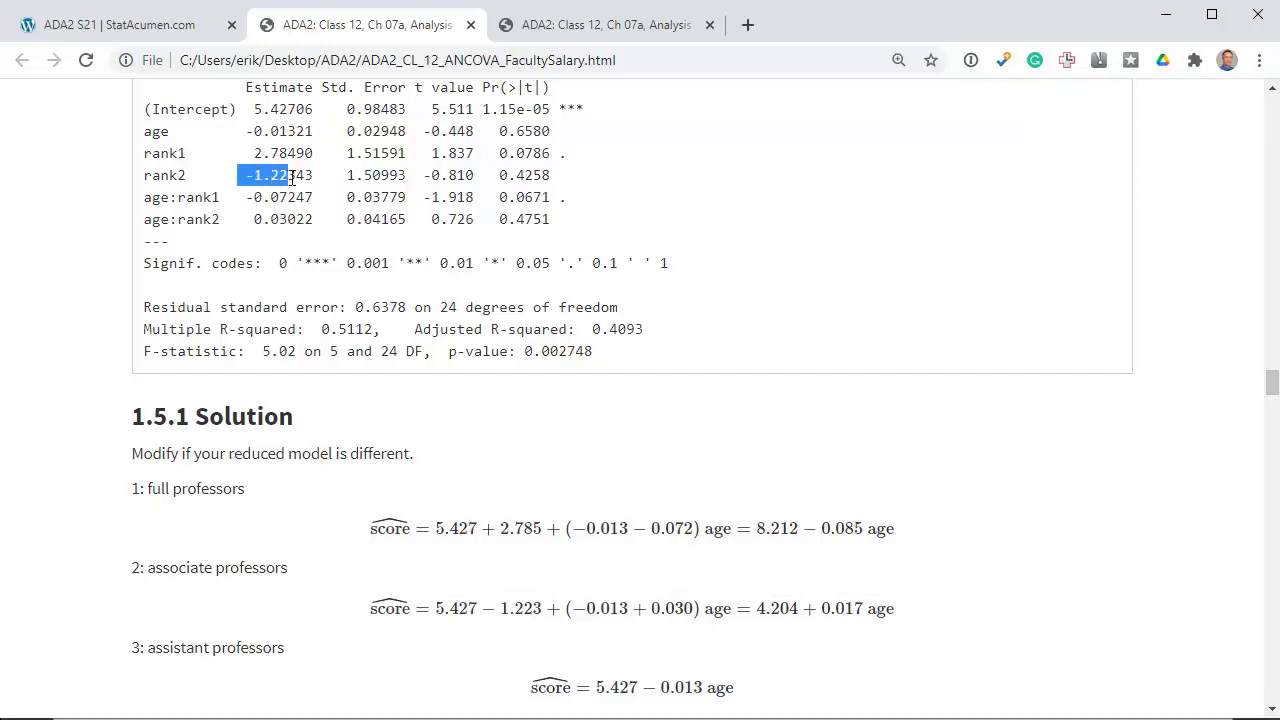
drag(498, 609, 548, 609)
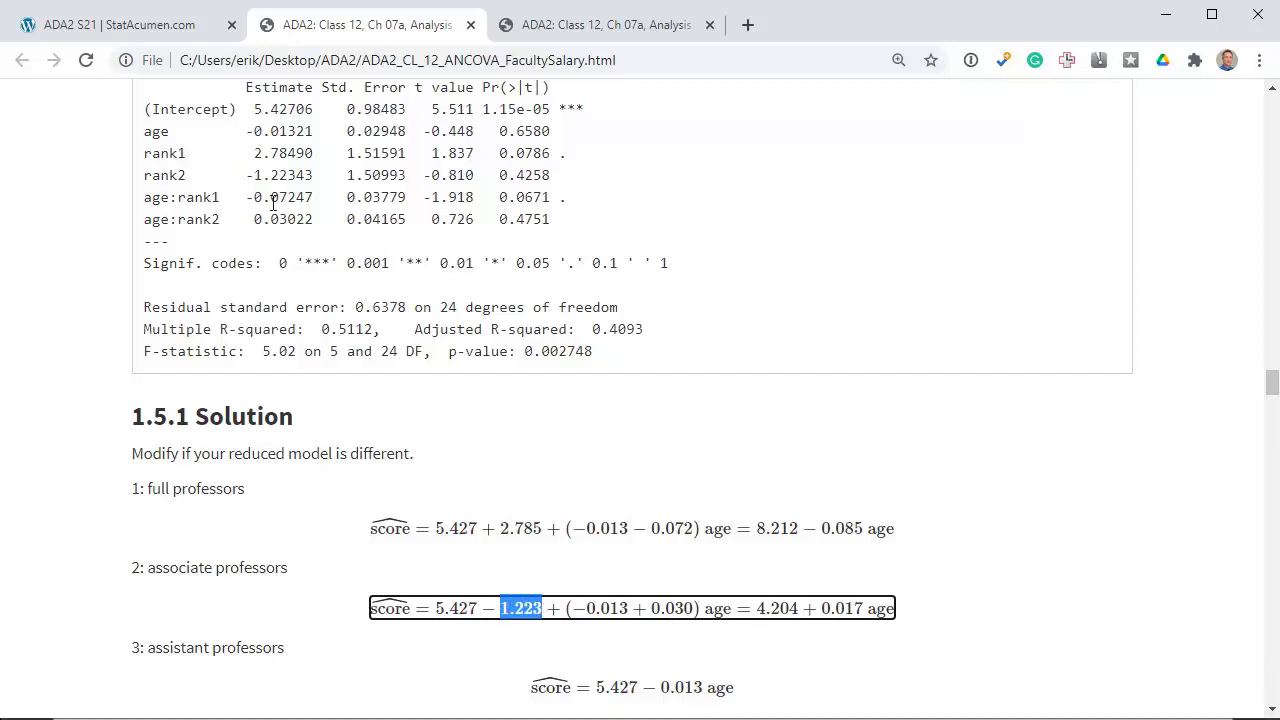
drag(254, 219, 316, 220)
drag(651, 608, 697, 610)
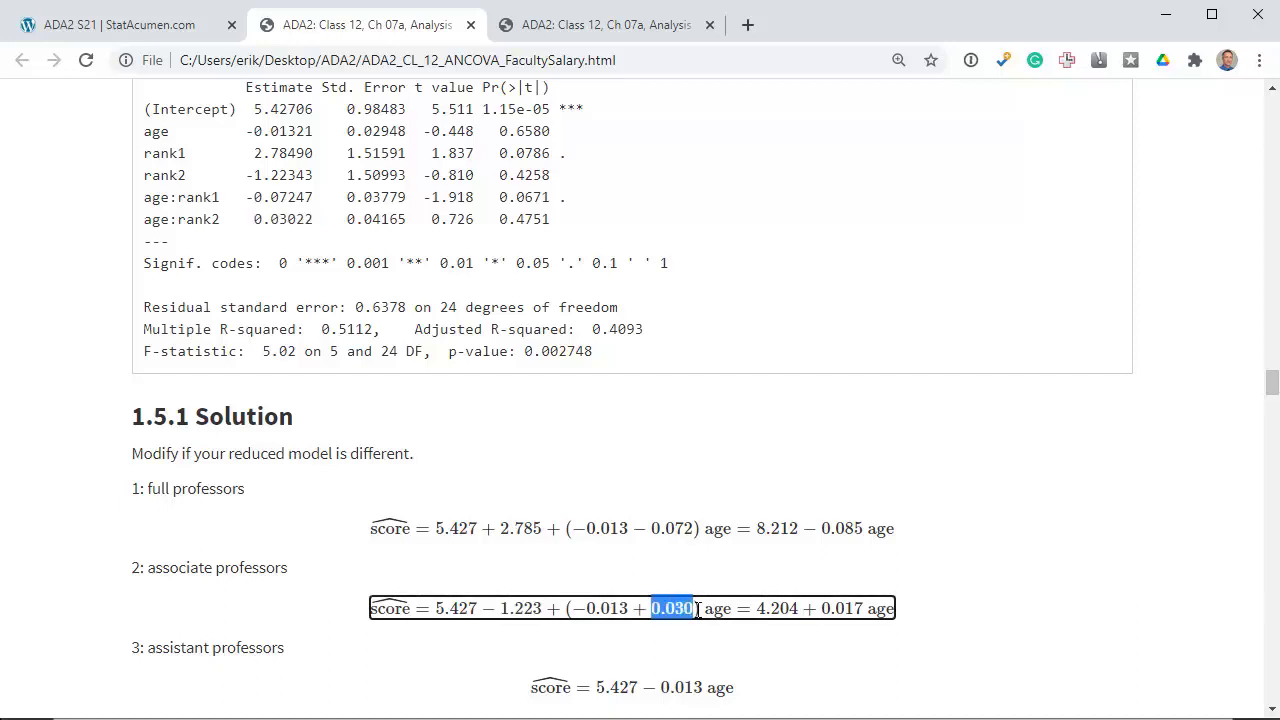
click(697, 610)
drag(692, 610, 649, 610)
click(666, 612)
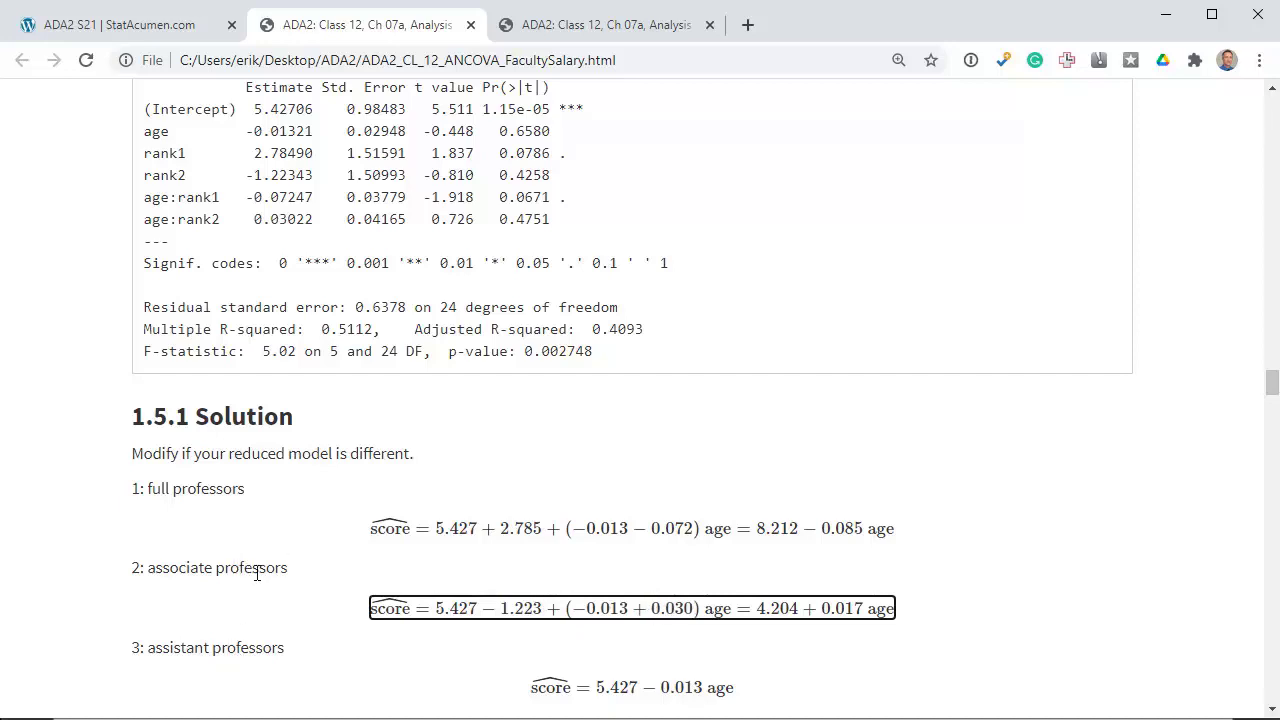
drag(485, 608, 545, 608)
drag(632, 608, 694, 610)
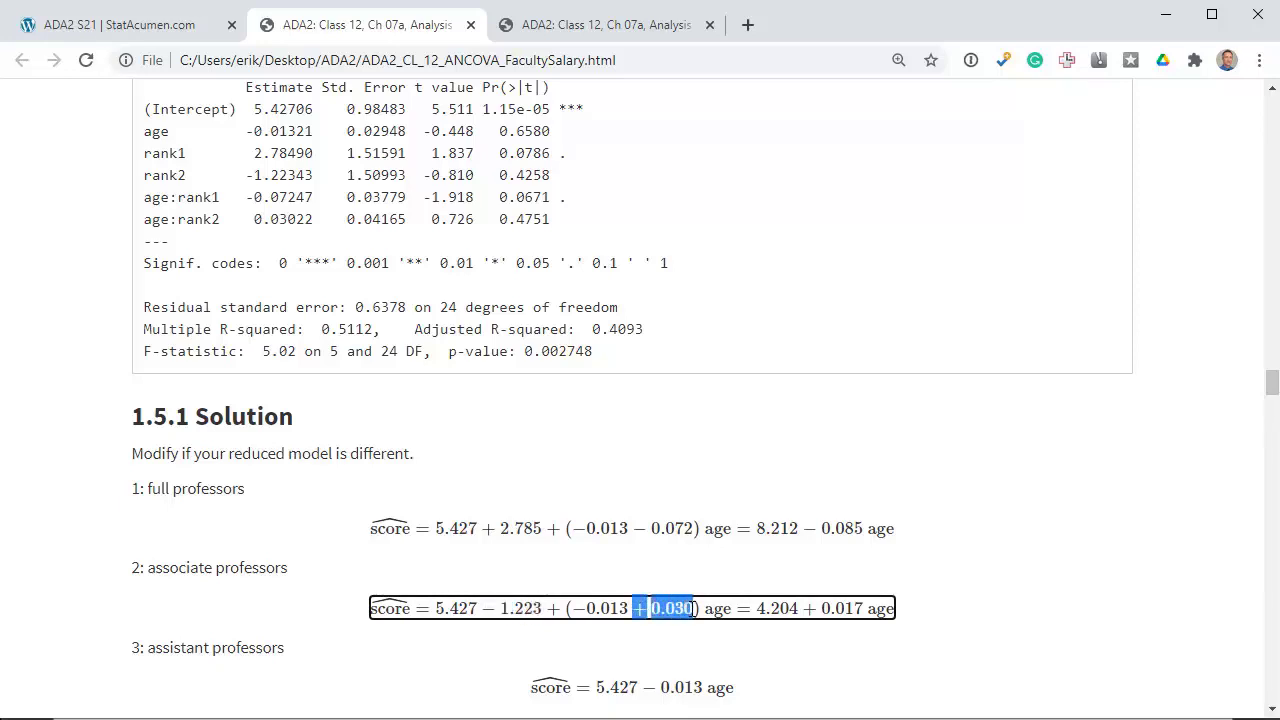
click(518, 610)
drag(482, 608, 543, 608)
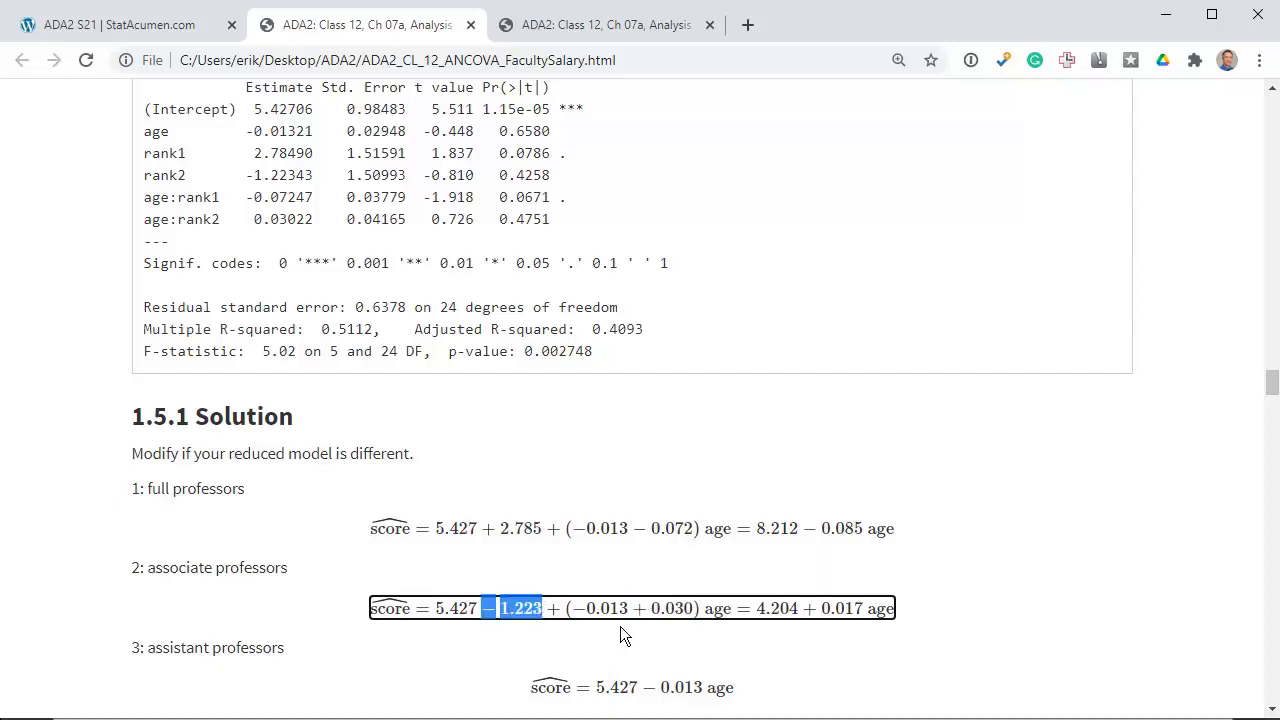
drag(634, 608, 692, 608)
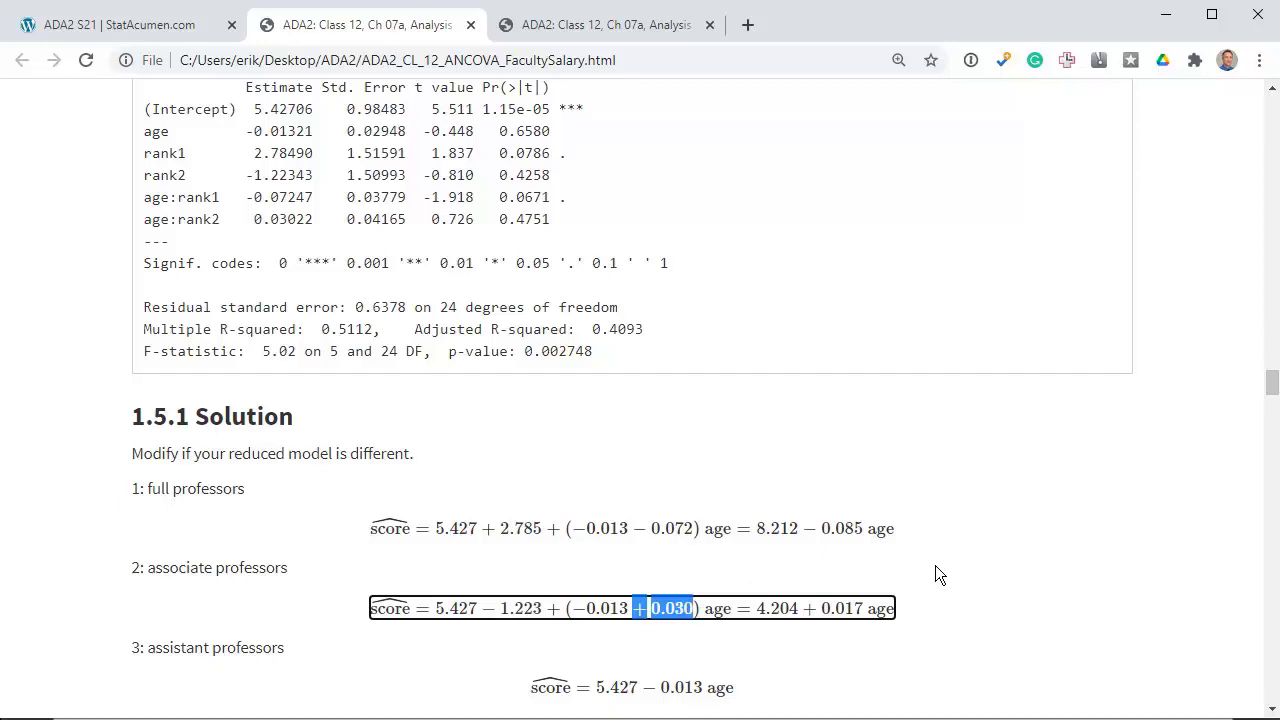
click(1006, 567)
scroll(1006, 567, down, 1)
scroll(1006, 567, up, 1)
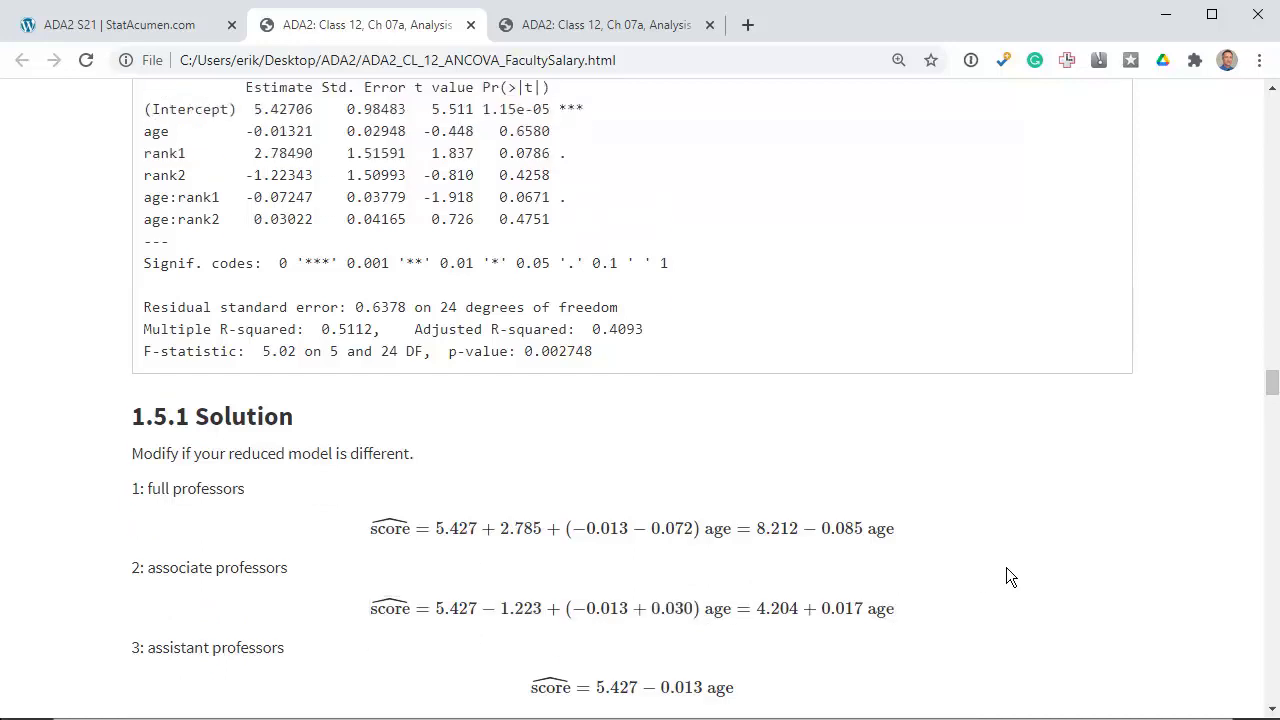
Zoom the worksheet in to 125%
key(ctrl+plus)
scroll(1006, 567, down, 2)
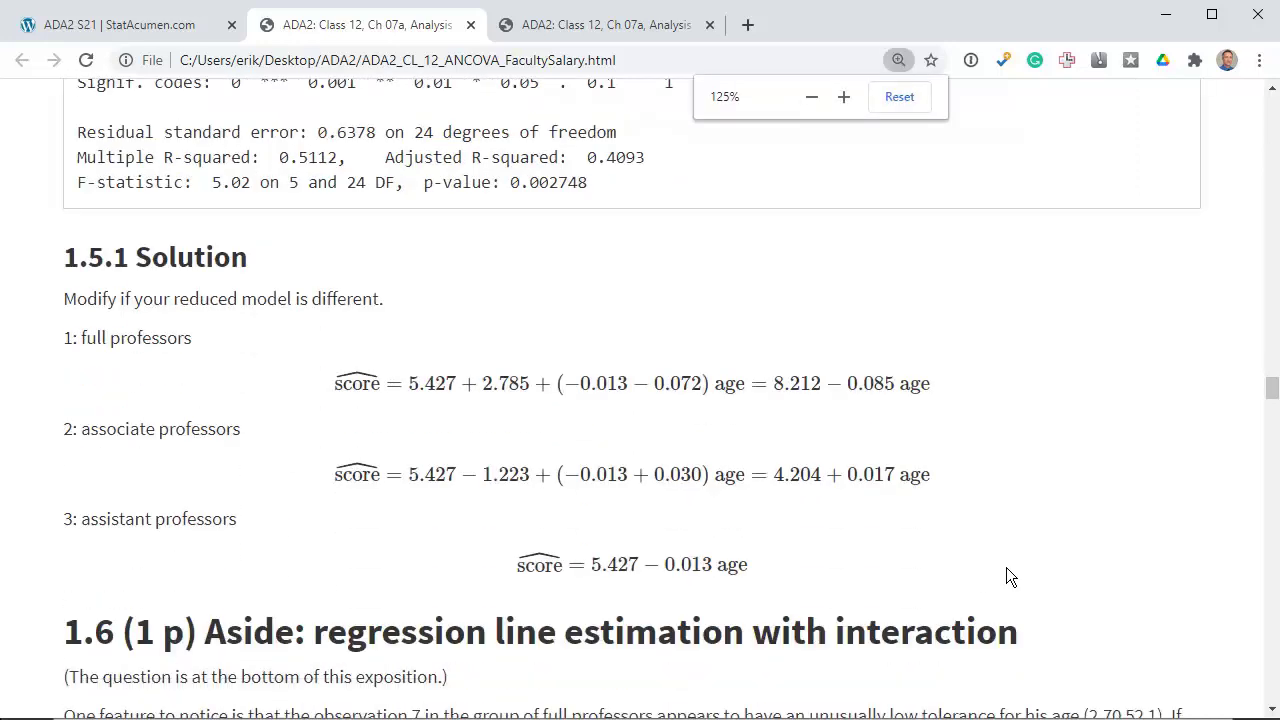
scroll(1006, 567, up, 1)
scroll(1006, 576, up, 1)
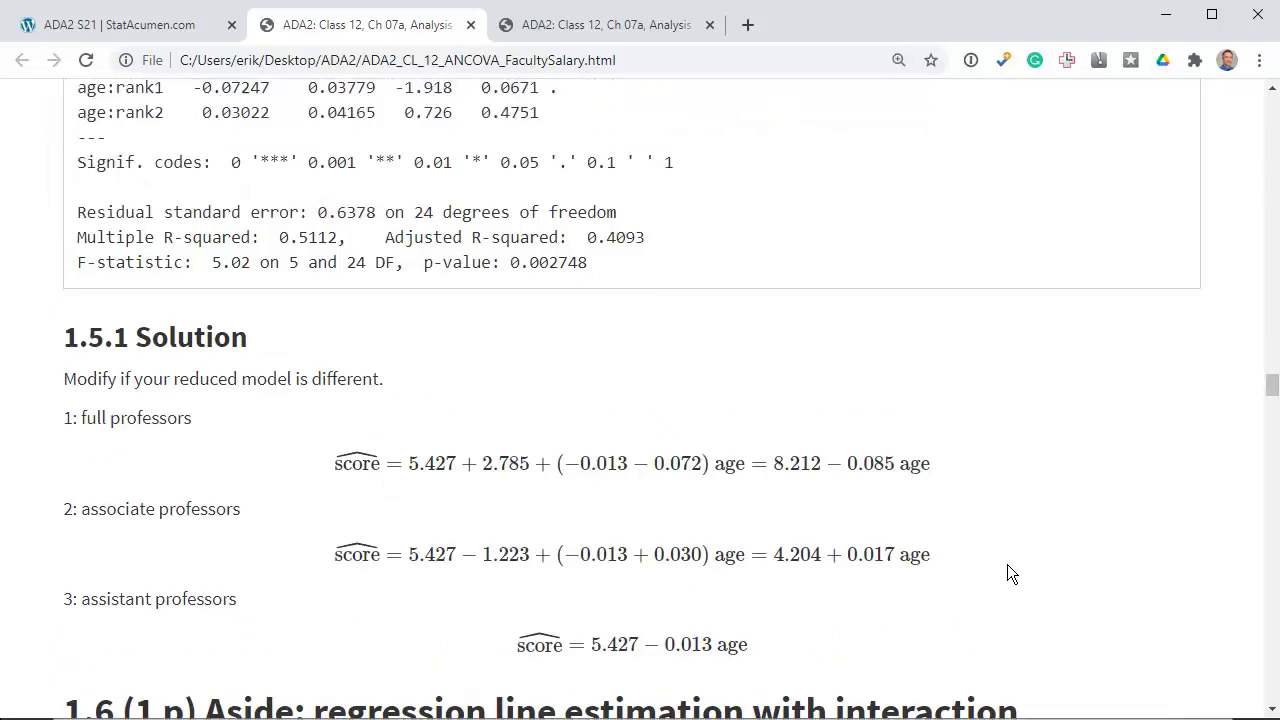
In the other worksheet copy, scroll to section 1.6 Aside on regression line estimation
key(ctrl+Tab)
scroll(1007, 564, down, 20)
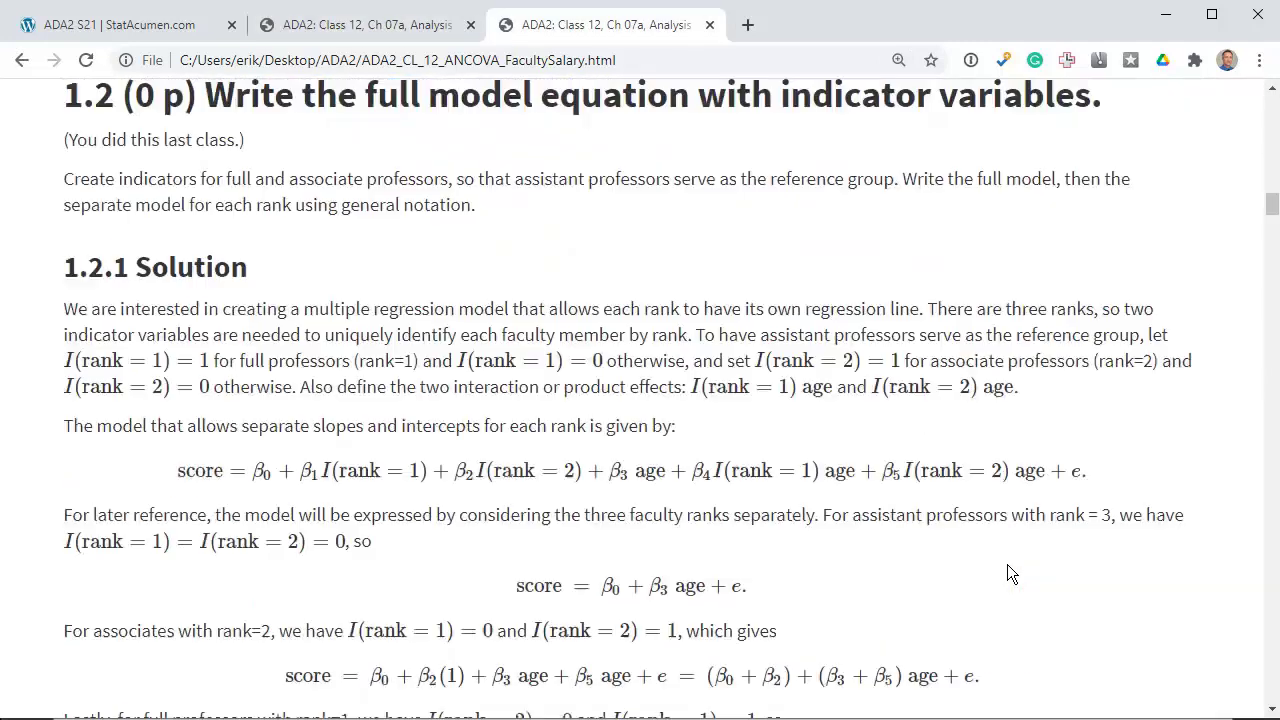
scroll(1007, 566, down, 20)
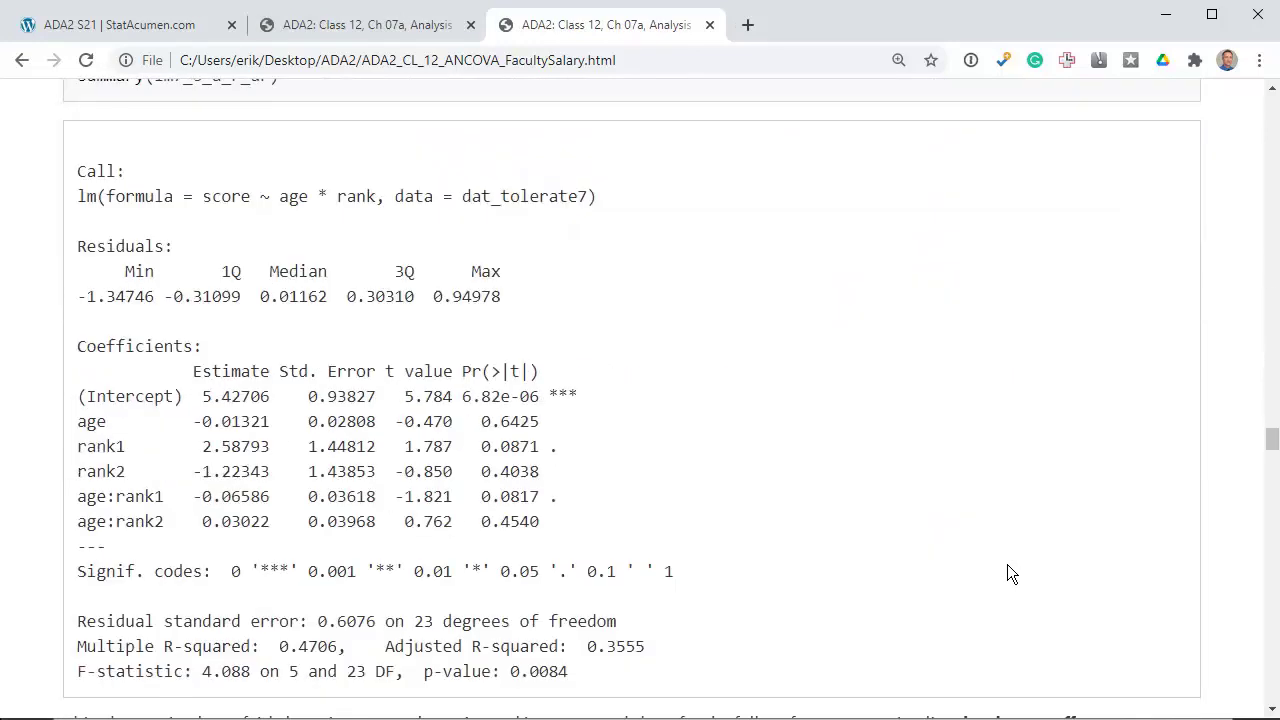
scroll(1007, 572, up, 12)
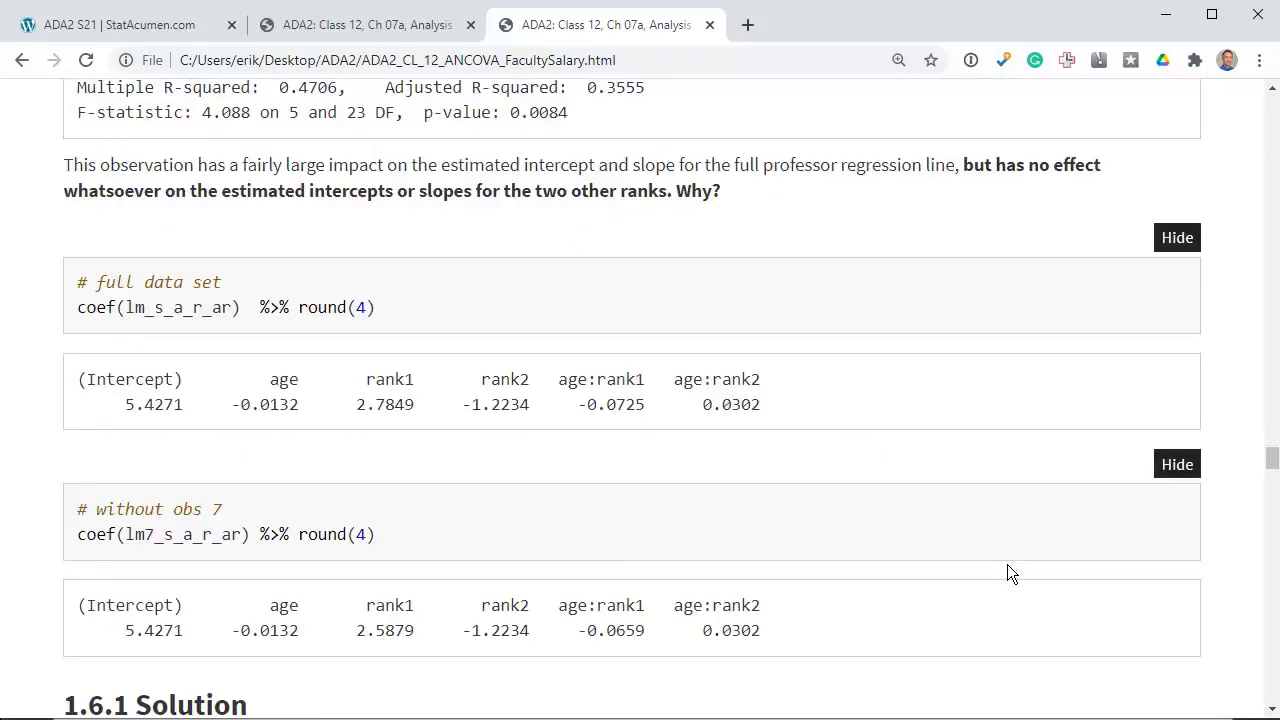
scroll(1007, 565, up, 15)
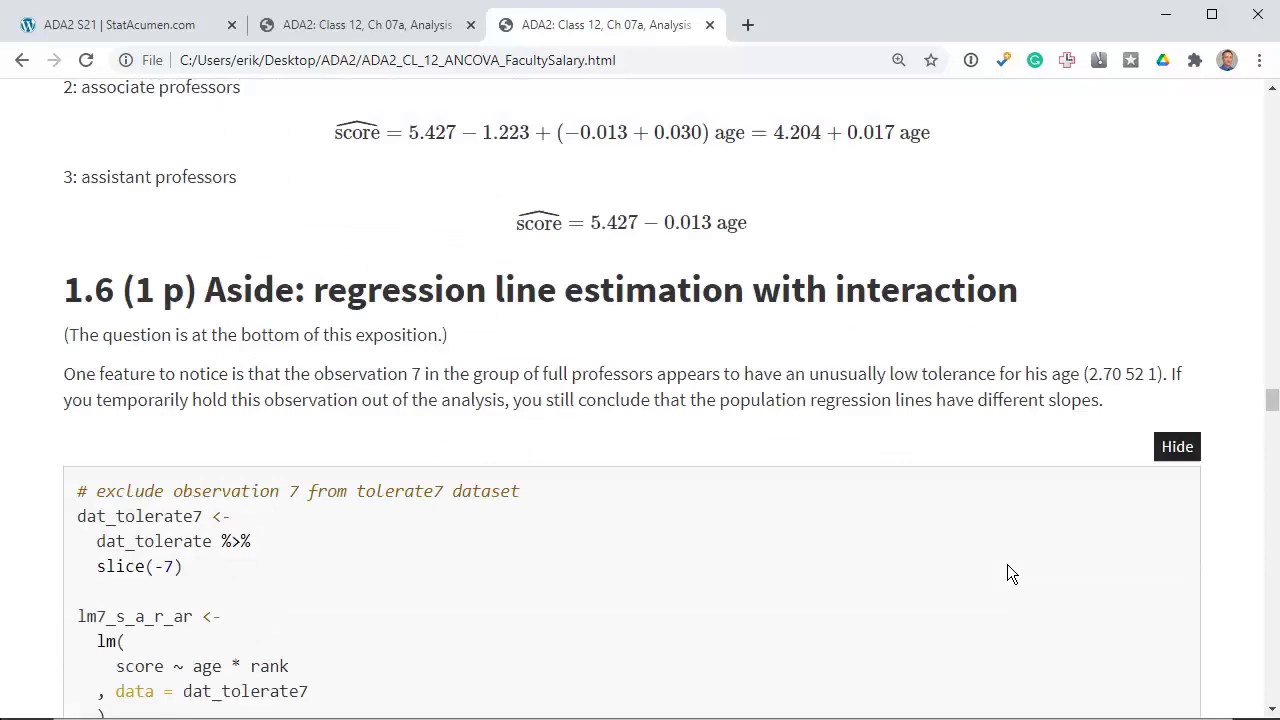
scroll(1008, 573, up, 2)
scroll(1008, 573, down, 5)
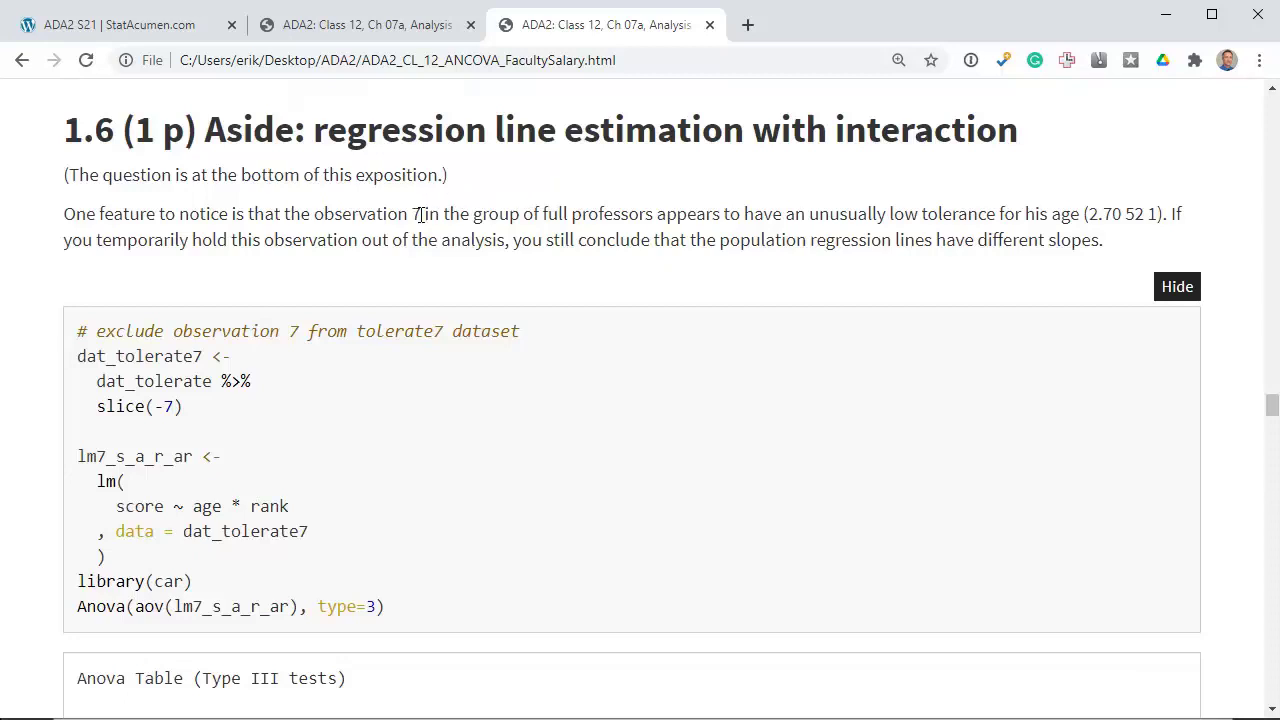
drag(423, 213, 383, 218)
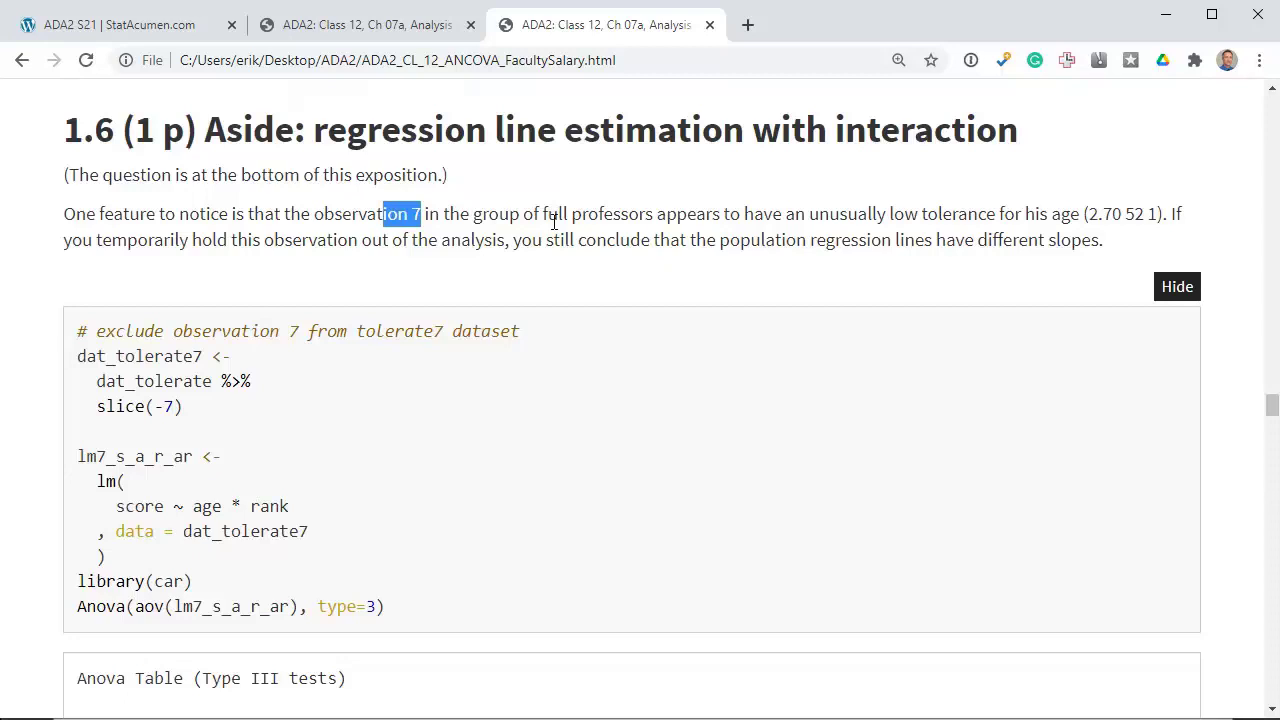
click(622, 216)
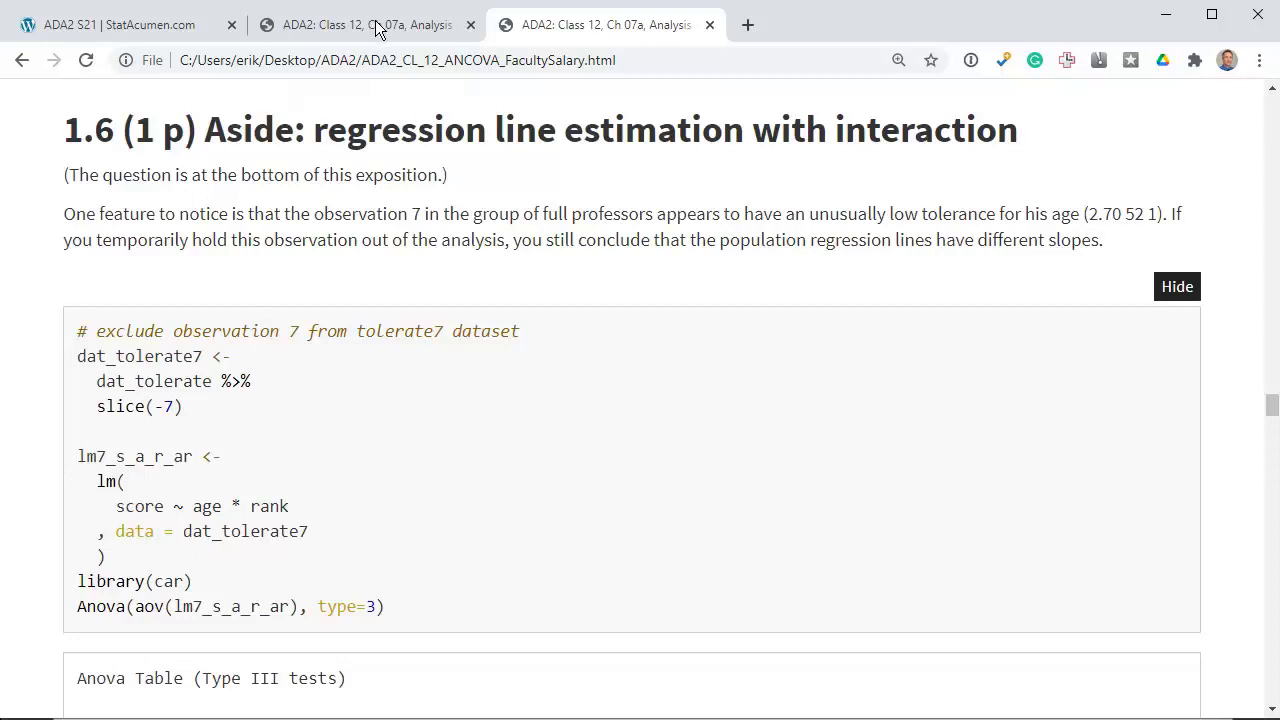
double_click(1034, 214)
click(381, 28)
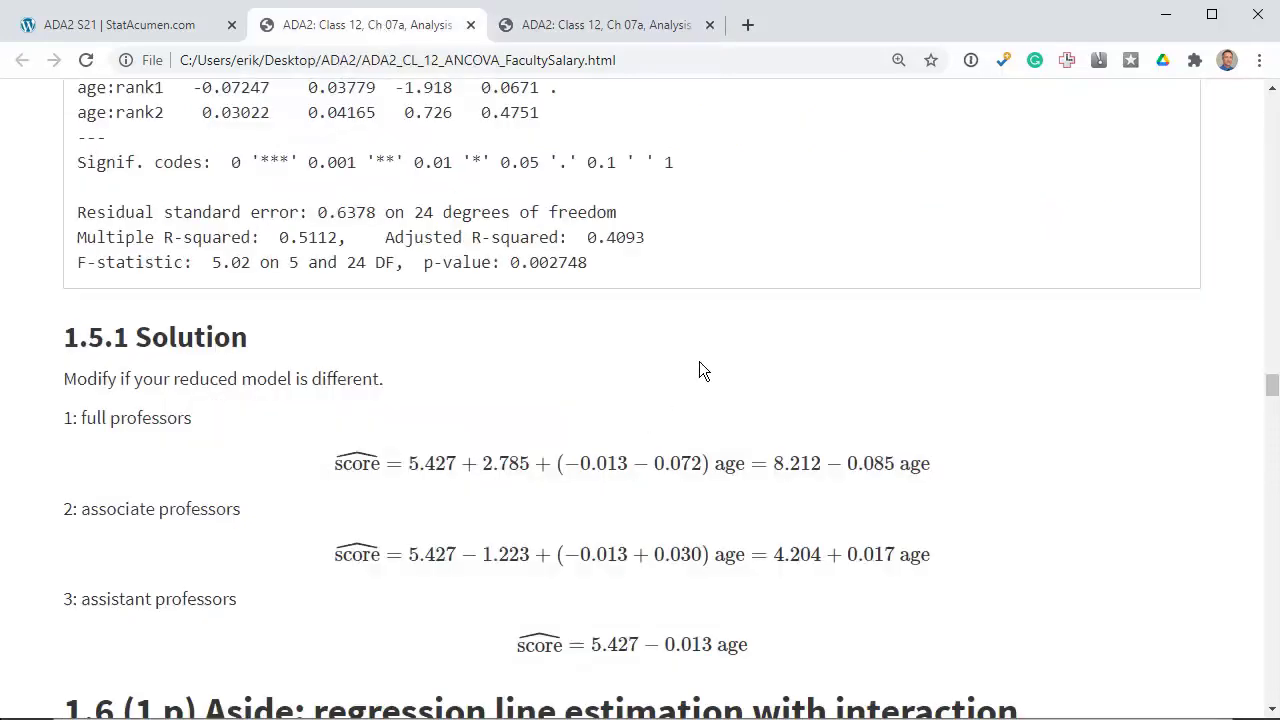
scroll(699, 361, up, 20)
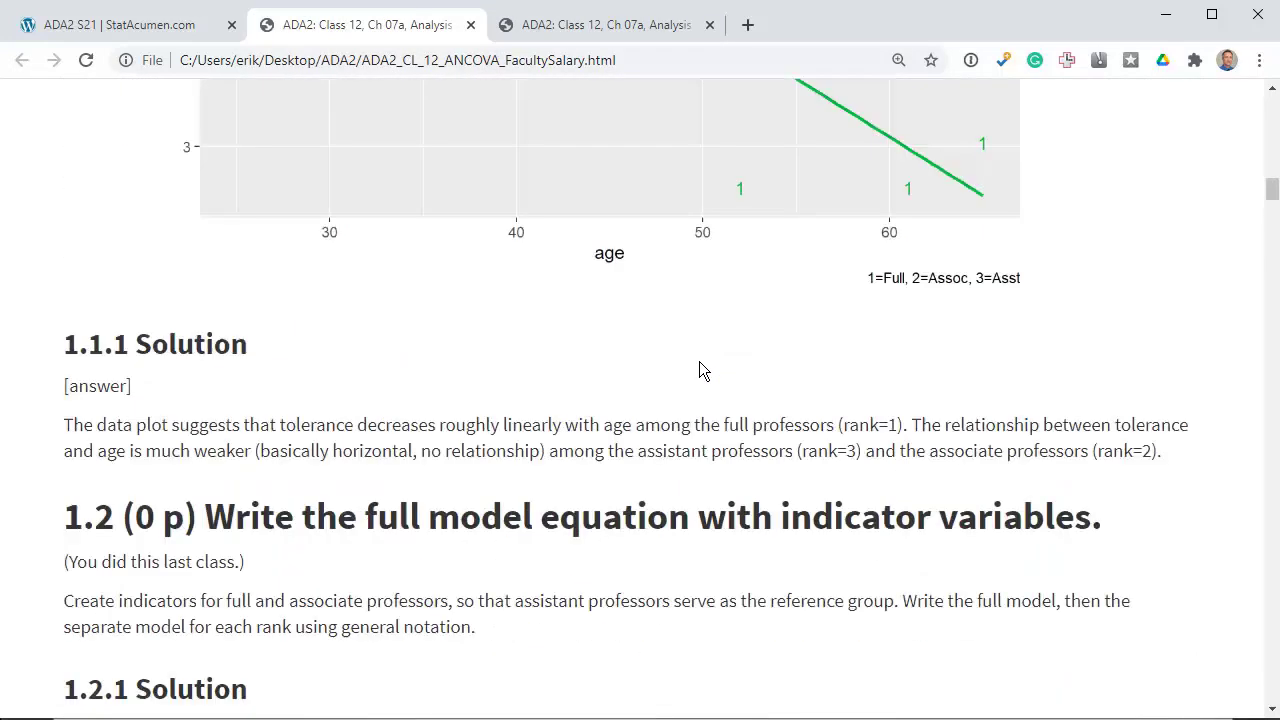
scroll(699, 362, up, 5)
scroll(699, 362, down, 3)
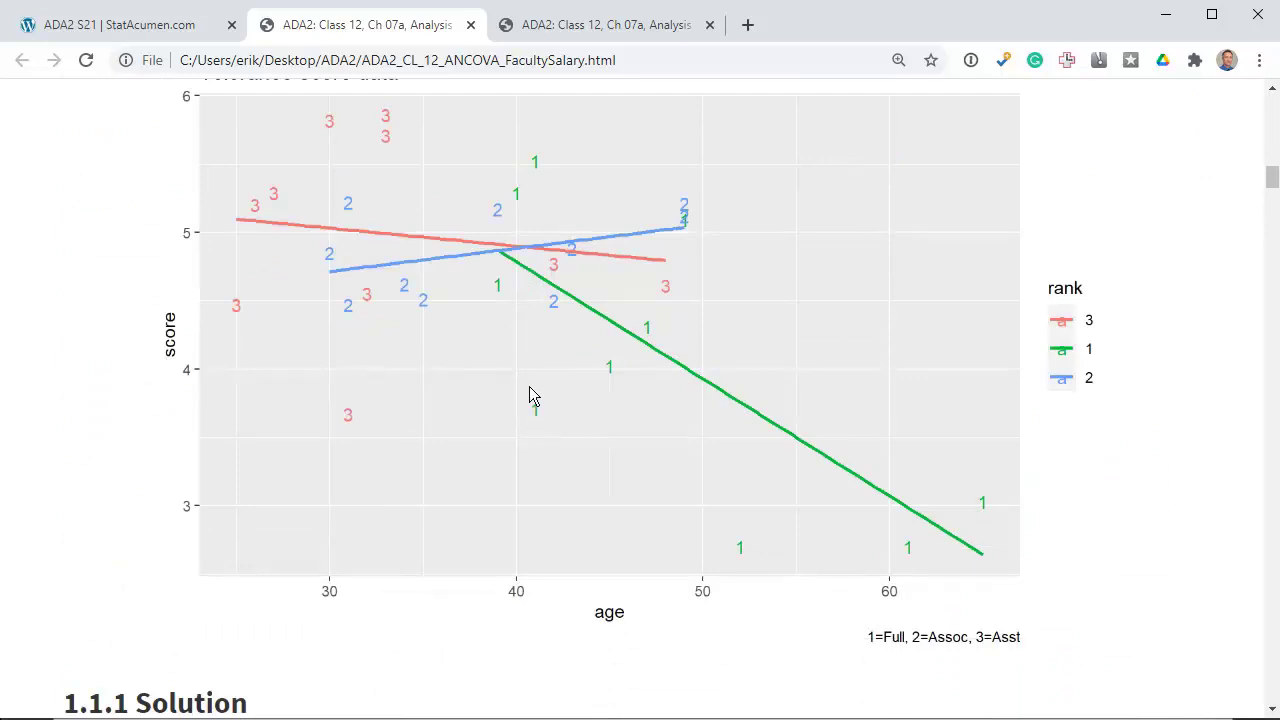
key(ctrl+Tab)
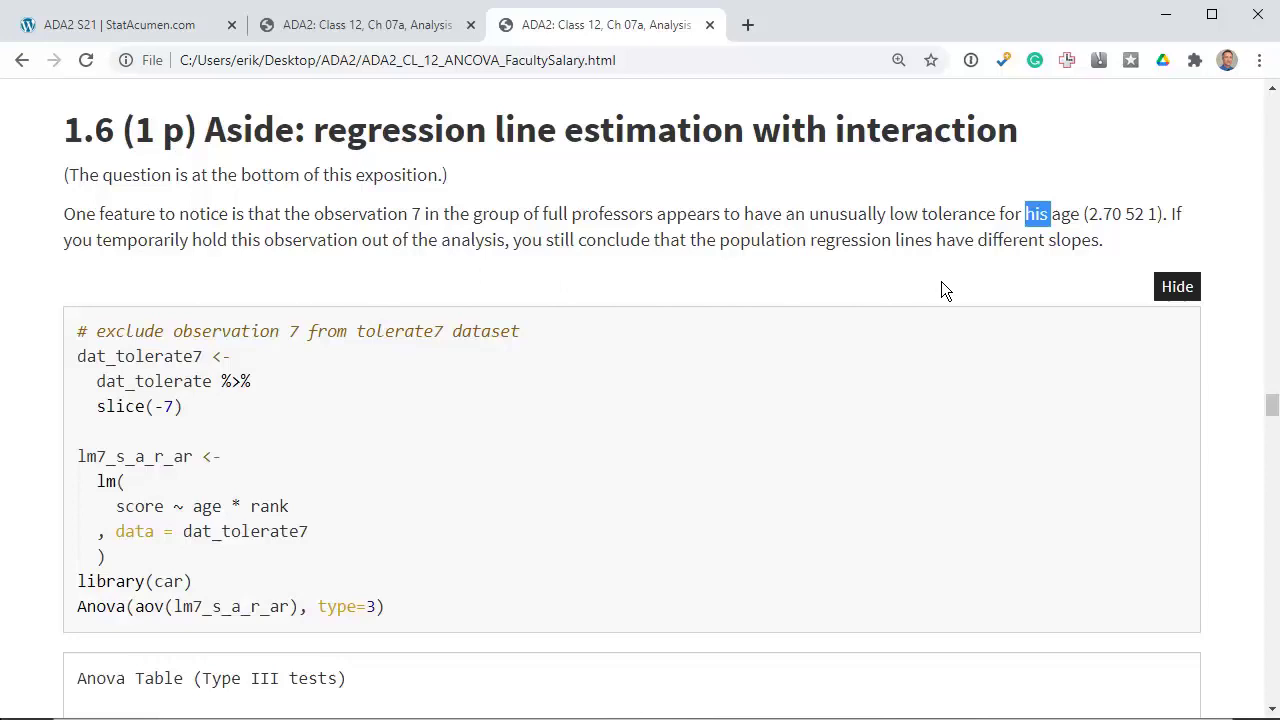
Mark the slice(-7) call and the dat_tolerate7 name in the refit code
click(689, 283)
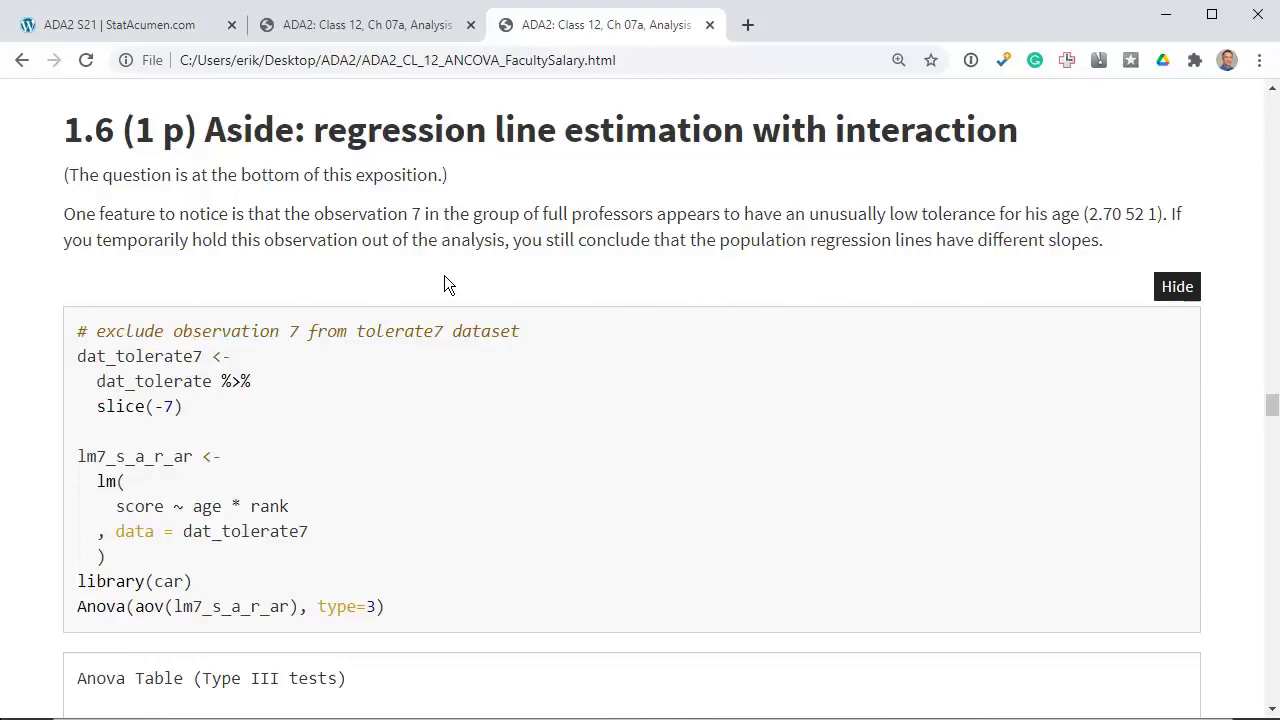
drag(183, 406, 100, 412)
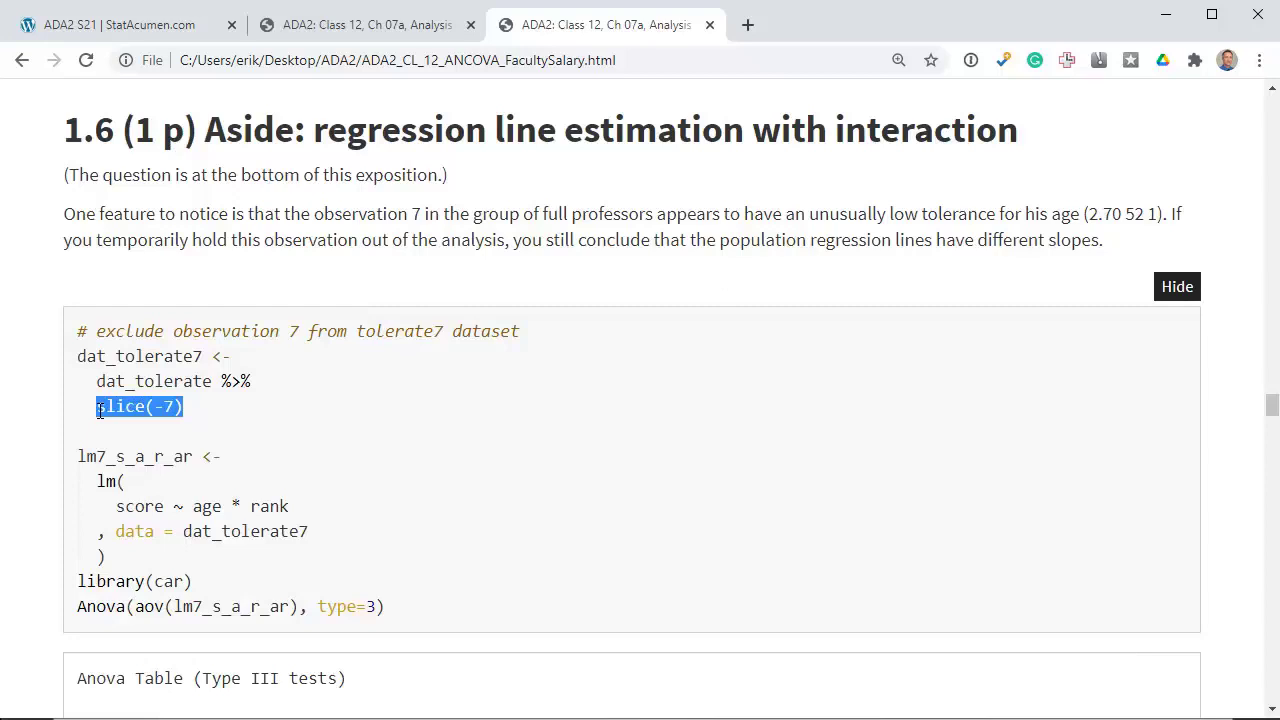
click(171, 409)
drag(165, 408, 158, 408)
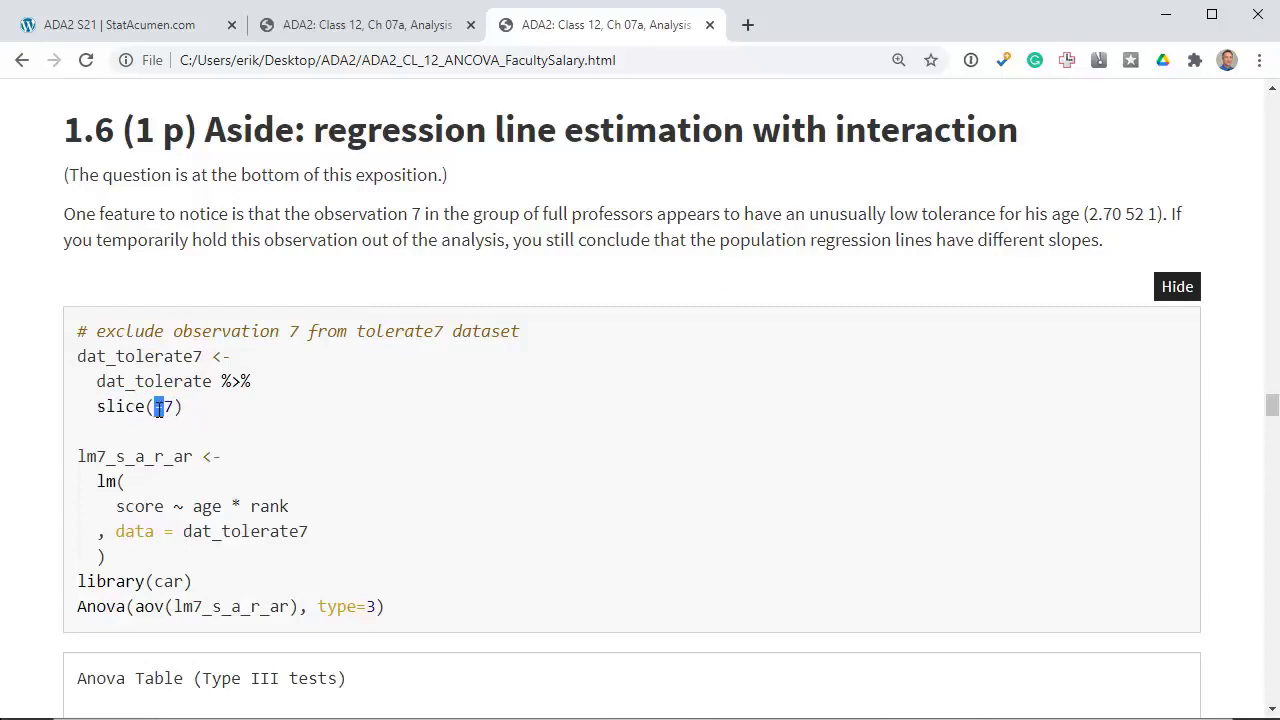
click(210, 406)
double_click(190, 381)
double_click(182, 356)
click(200, 356)
drag(192, 356, 204, 356)
drag(156, 406, 177, 406)
click(213, 407)
Mark the 7 in lm7_s_a_r_ar, then highlight the Anova age:rank p-value 0.03526
drag(106, 456, 97, 456)
drag(295, 531, 309, 531)
click(276, 580)
scroll(275, 584, down, 3)
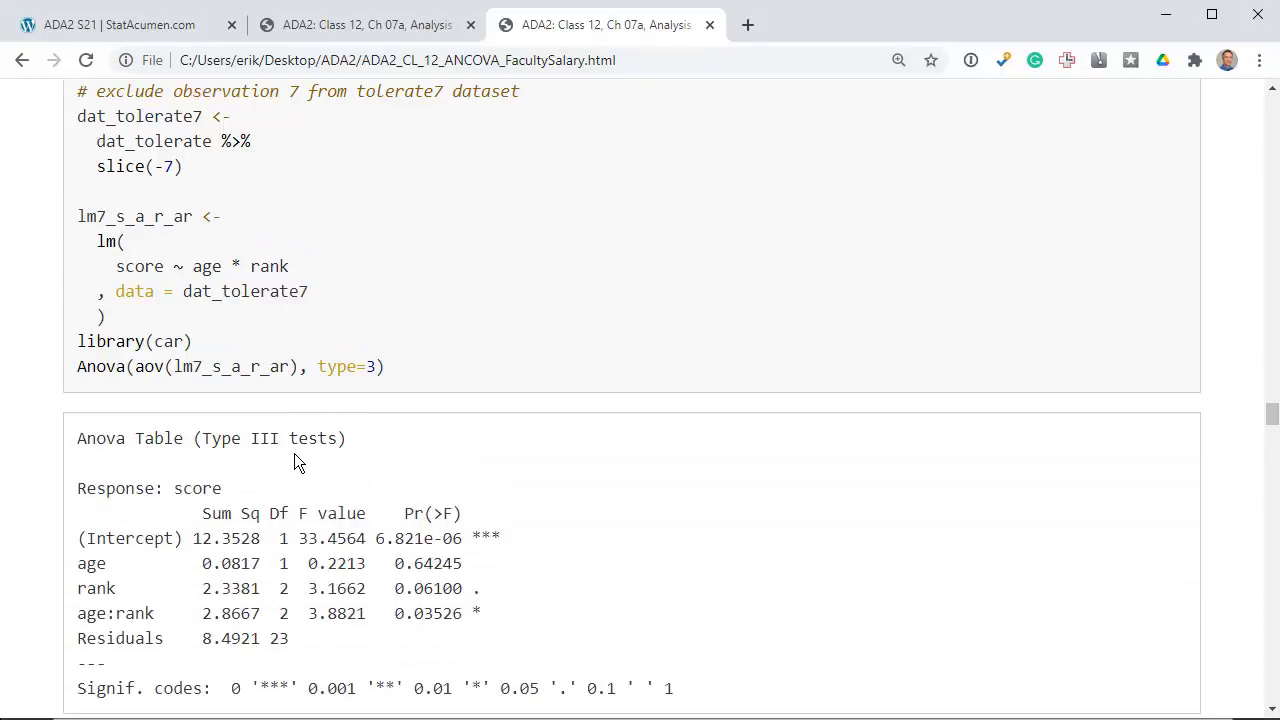
drag(203, 366, 192, 366)
drag(395, 613, 504, 613)
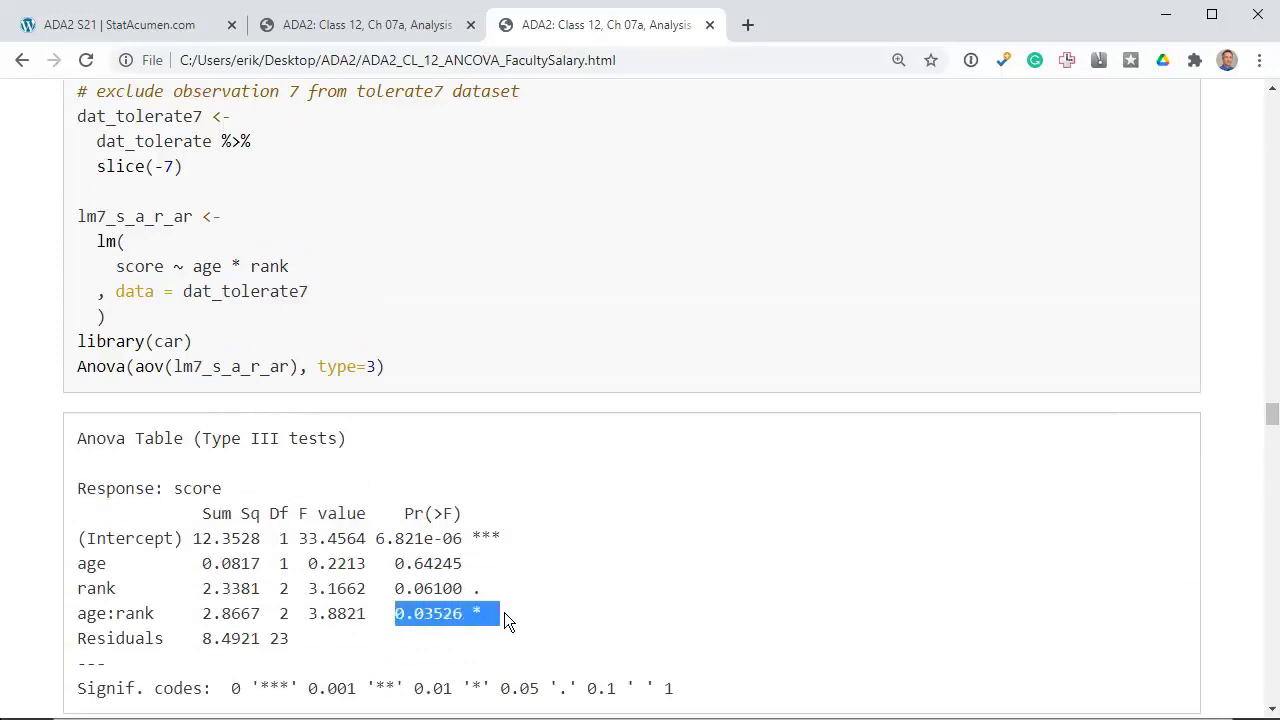
click(570, 610)
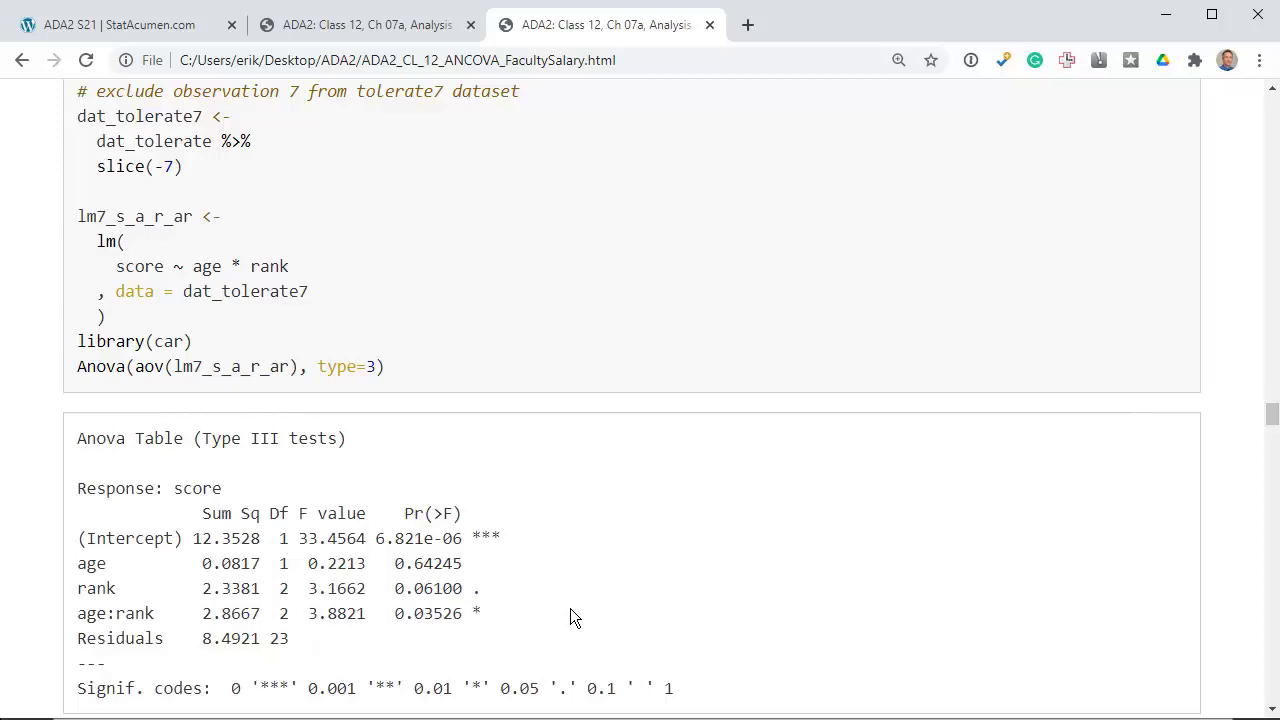
scroll(570, 610, down, 3)
scroll(570, 608, down, 5)
scroll(572, 609, down, 1)
scroll(570, 608, down, 1)
scroll(570, 608, up, 1)
scroll(570, 617, down, 4)
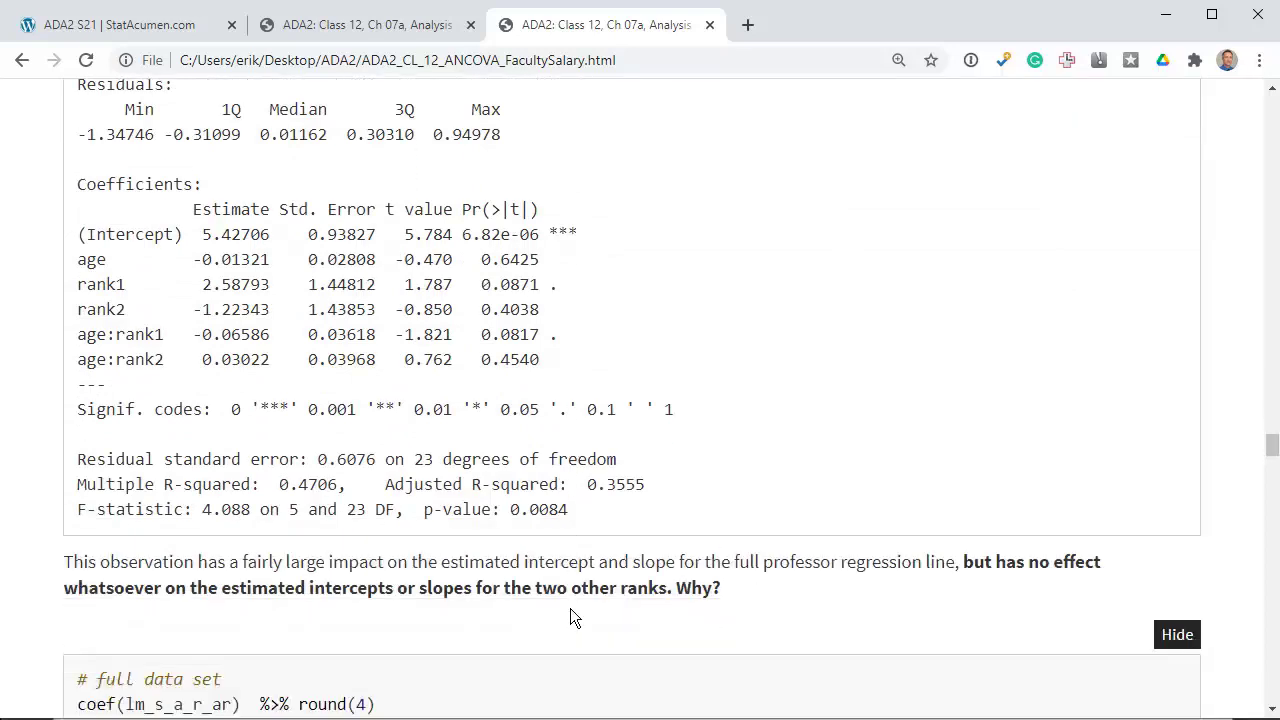
scroll(570, 617, down, 2)
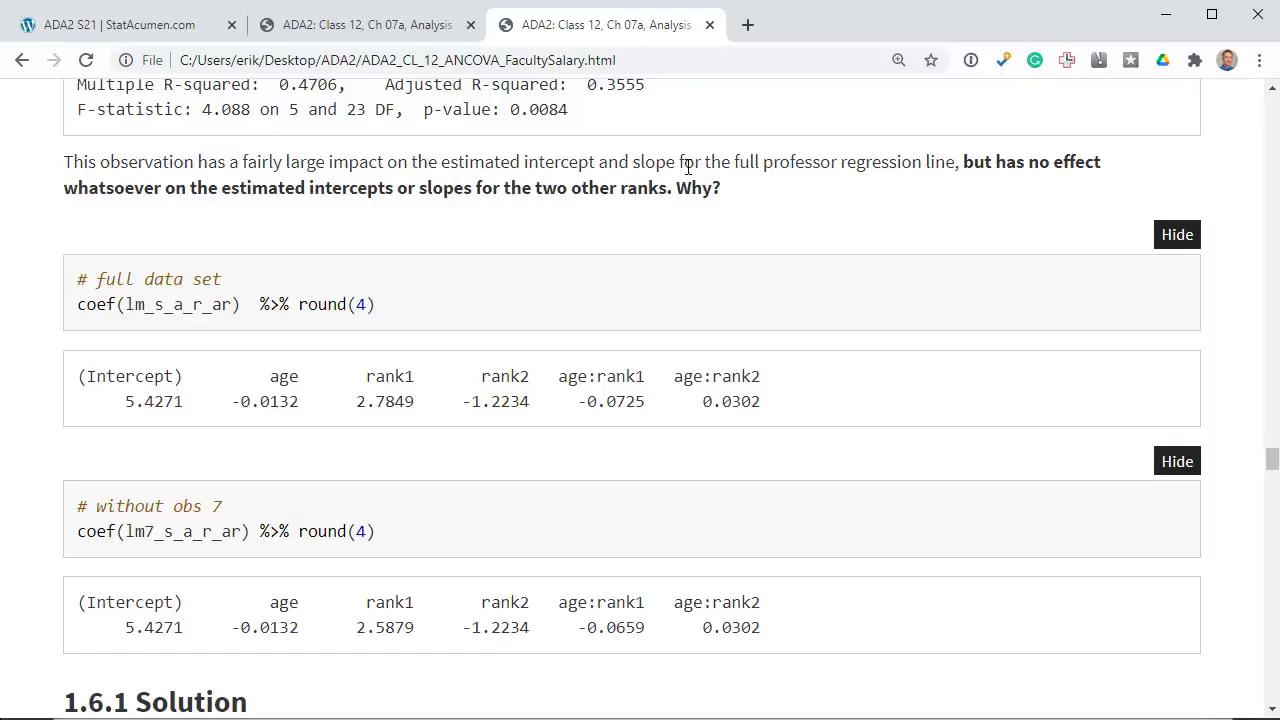
drag(735, 164, 955, 163)
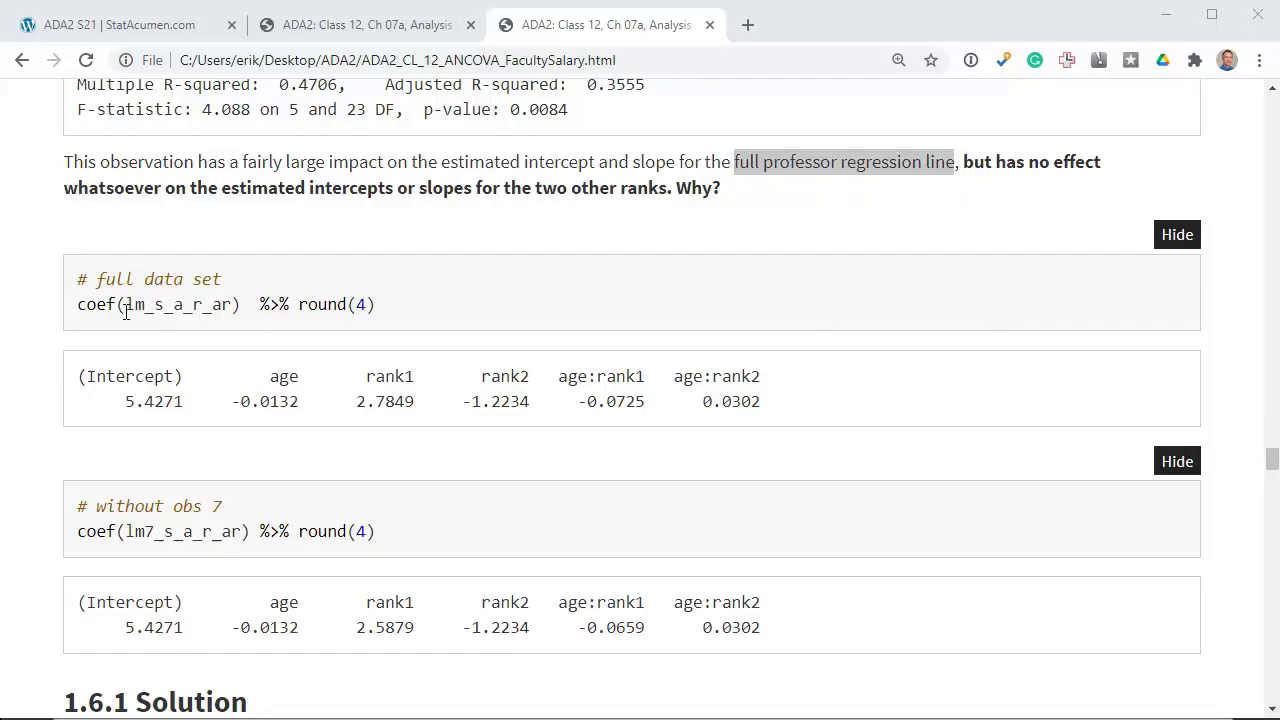
drag(78, 304, 242, 304)
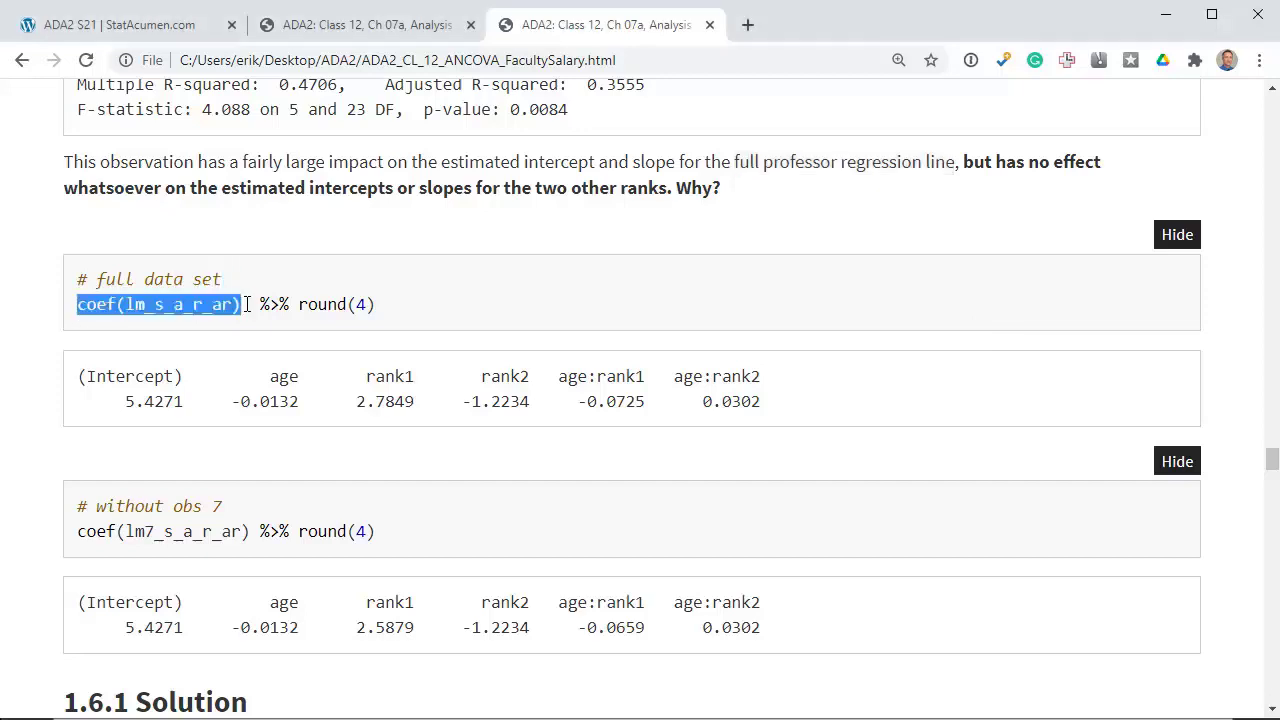
click(192, 306)
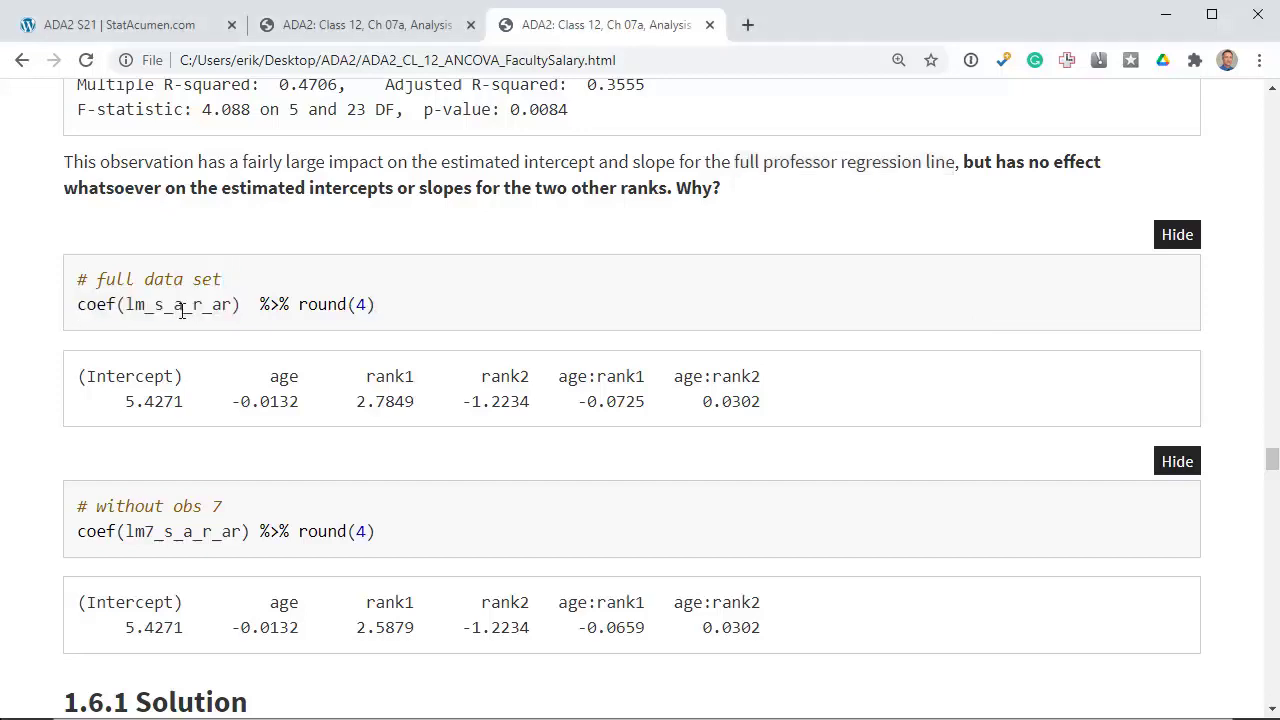
drag(103, 390, 797, 412)
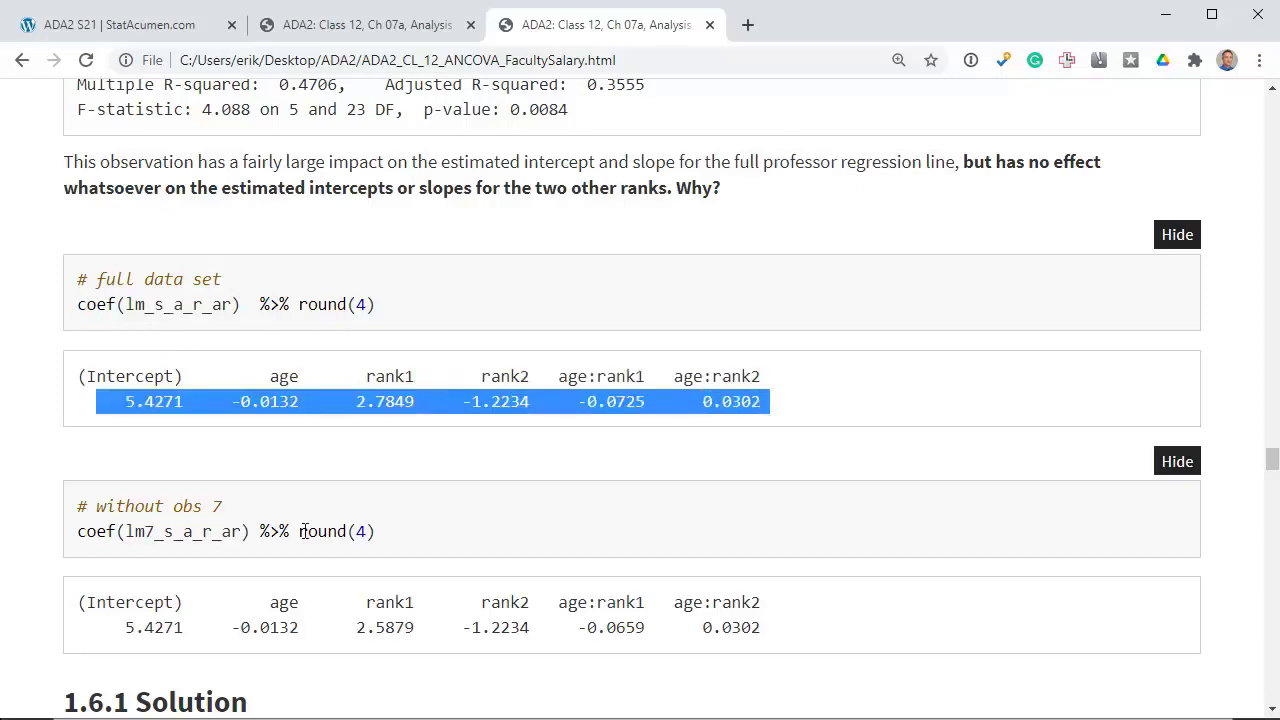
double_click(182, 531)
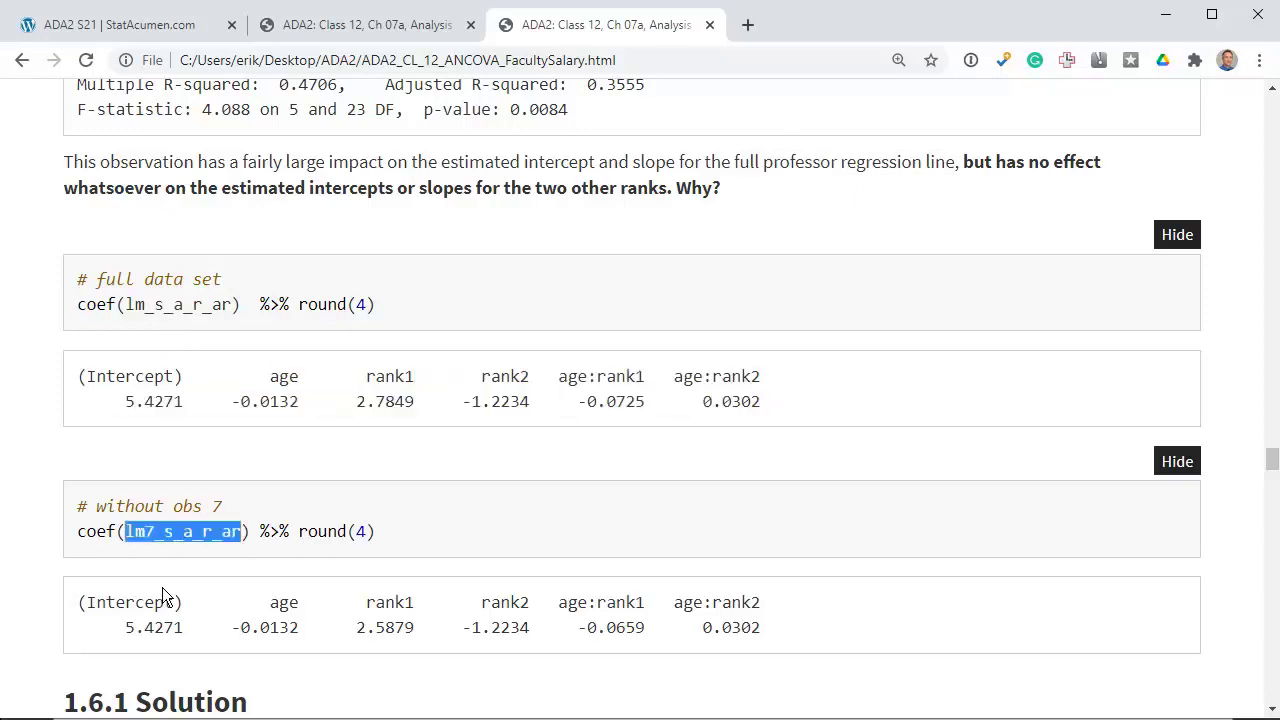
drag(103, 631, 795, 630)
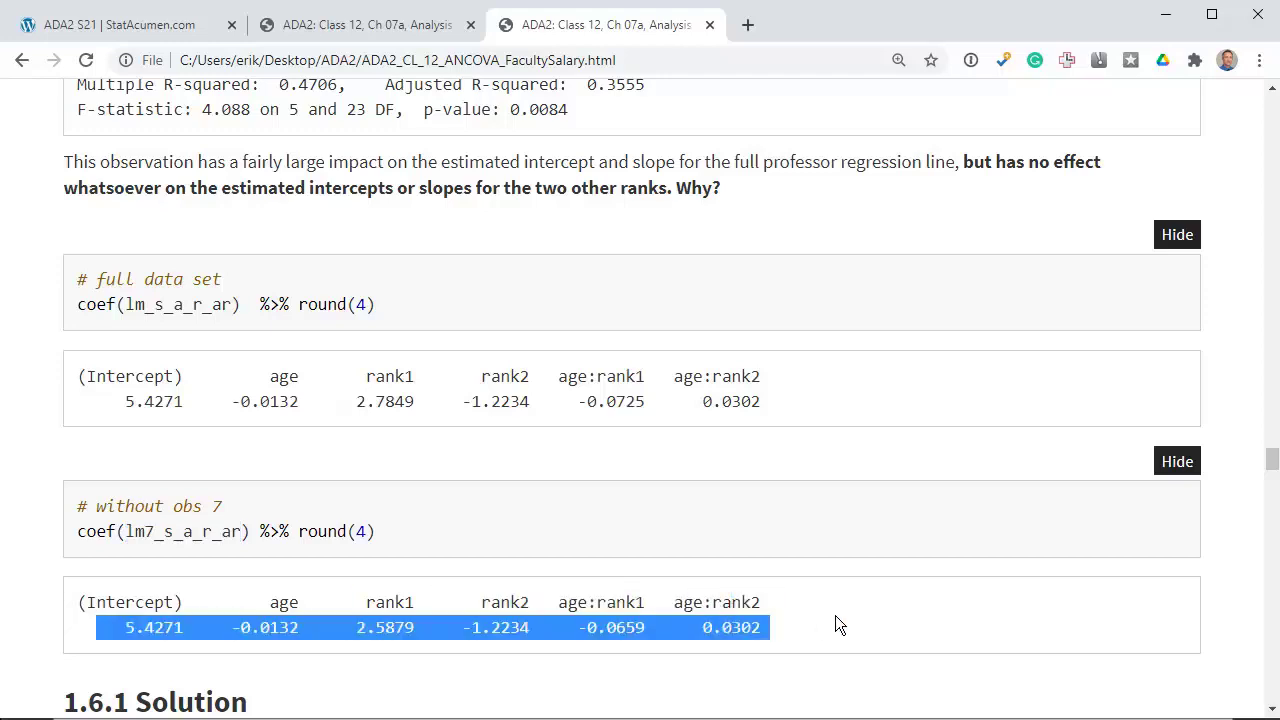
click(838, 625)
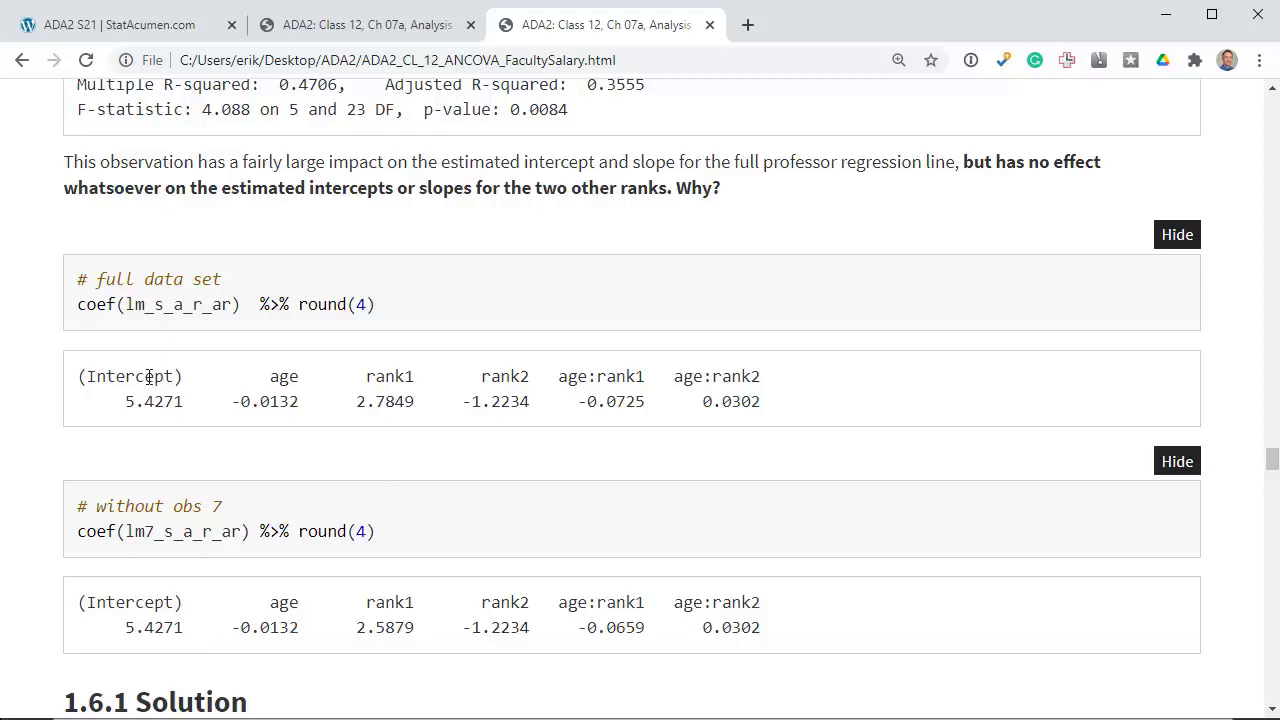
drag(125, 401, 309, 401)
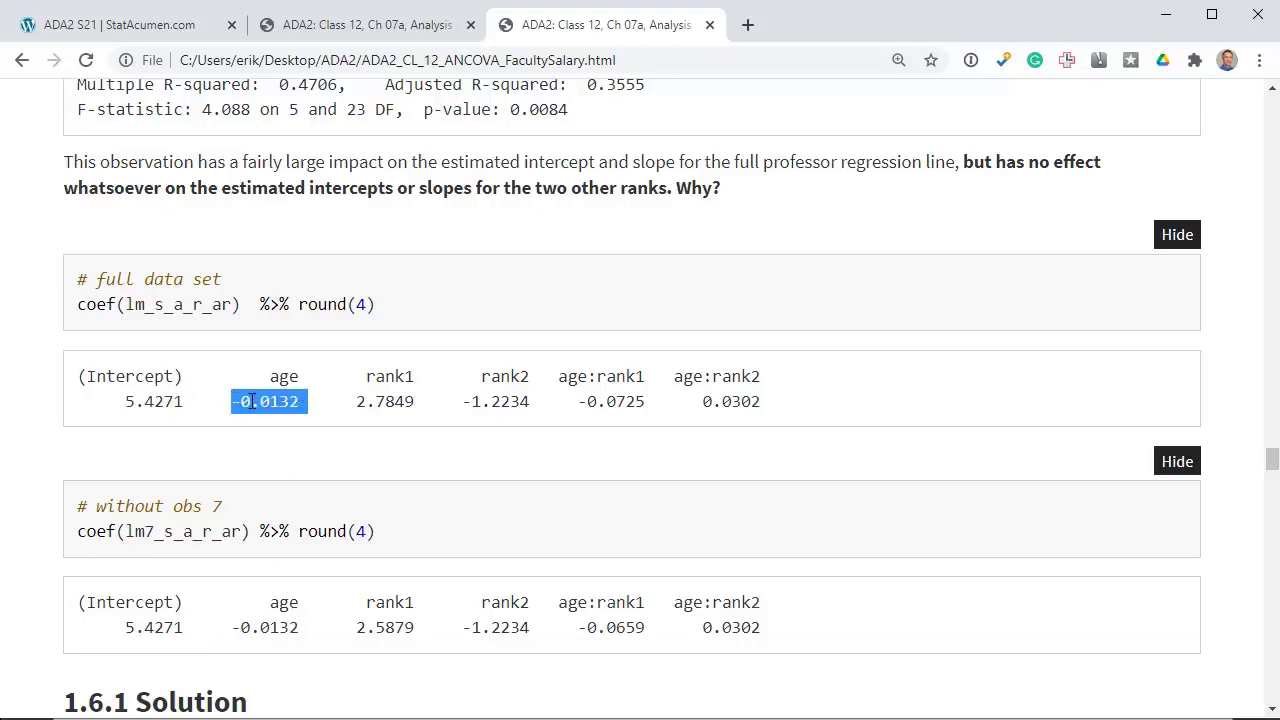
In the other worksheet copy, mark the assistant professor equation terms
key(ctrl+shift+Tab)
scroll(250, 400, down, 15)
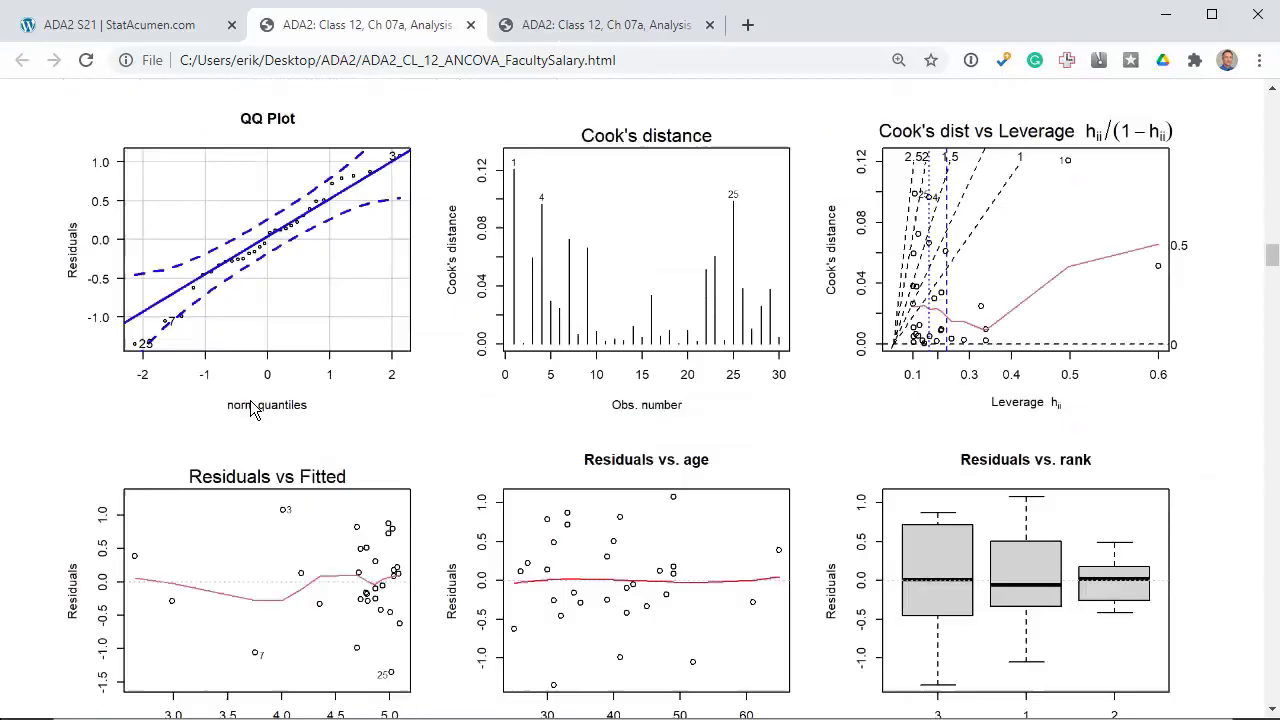
scroll(250, 410, down, 10)
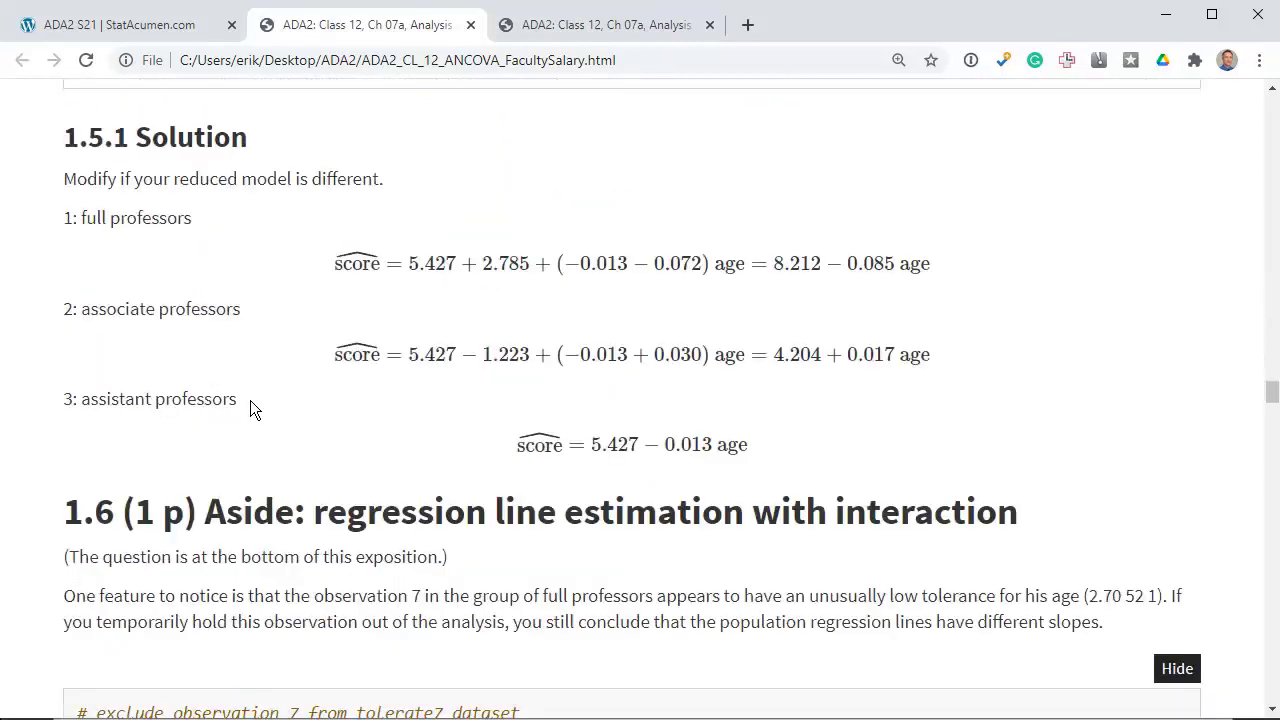
scroll(585, 440, up, 2)
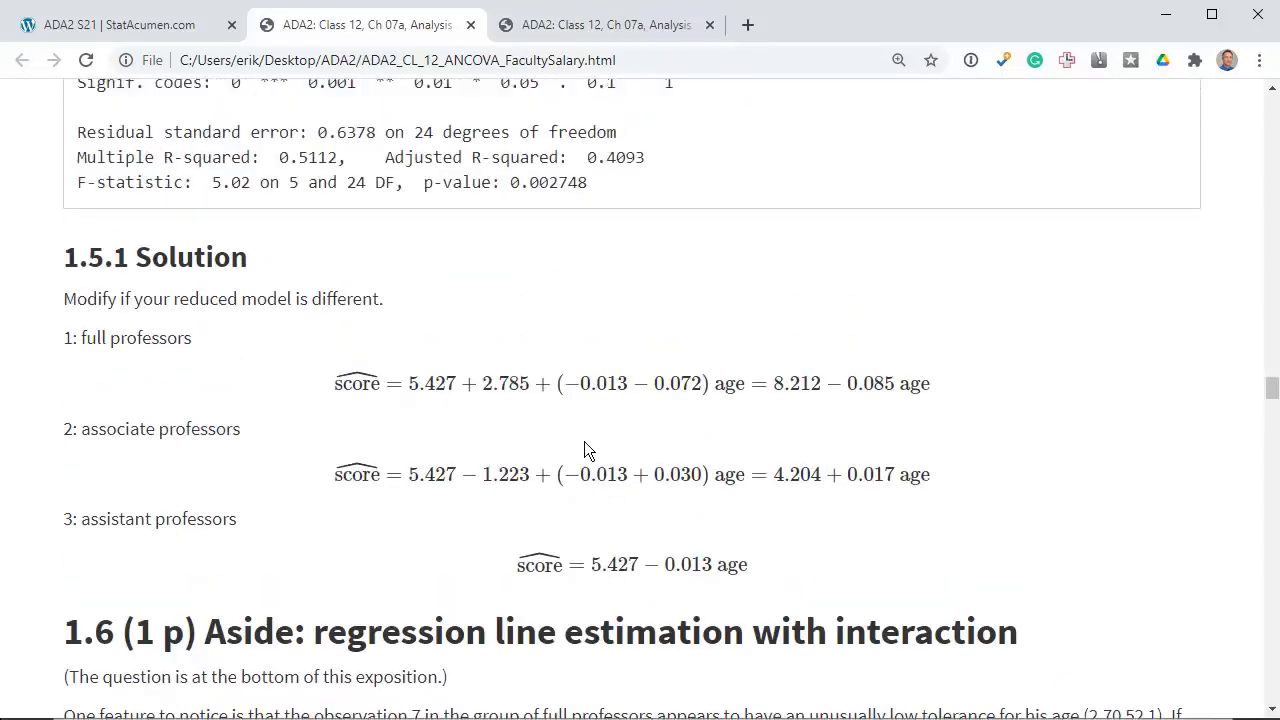
scroll(694, 490, up, 1)
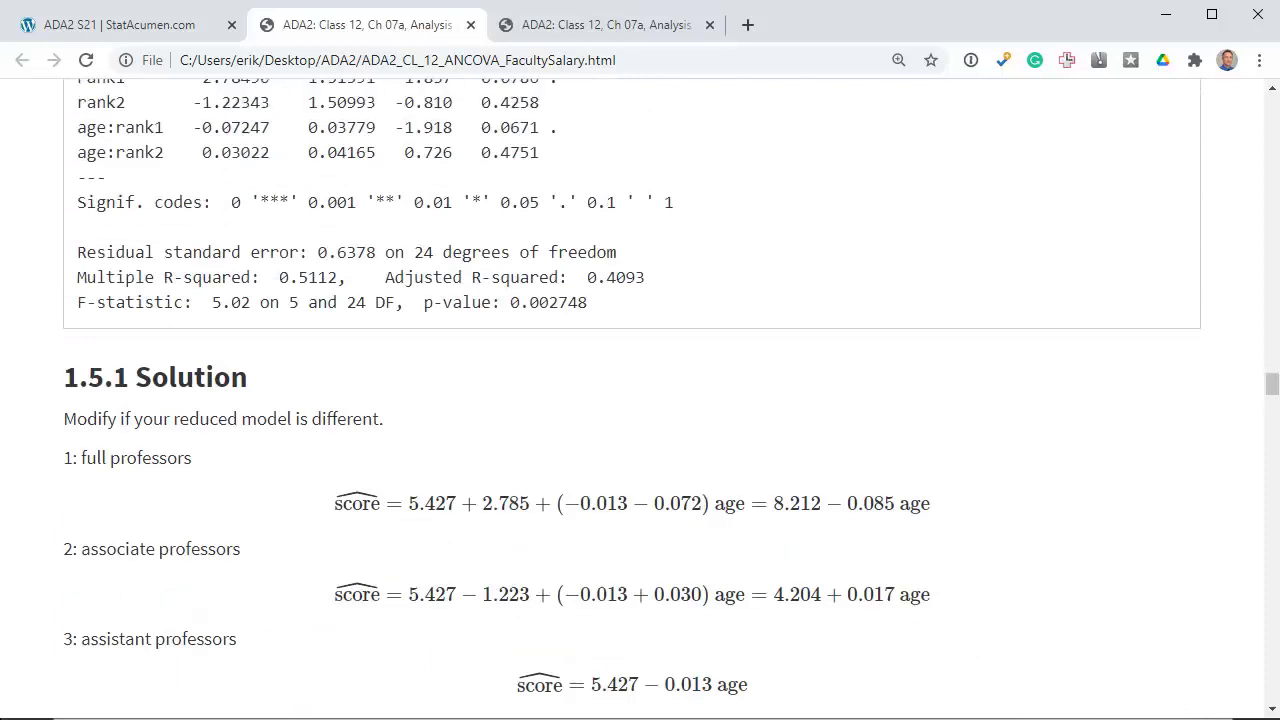
drag(591, 686, 730, 686)
click(801, 692)
Compare rank1 (2.7849 vs 2.5879) and age:rank1 (-0.0725 vs -0.0659) with the full-professor equation
key(ctrl+Tab)
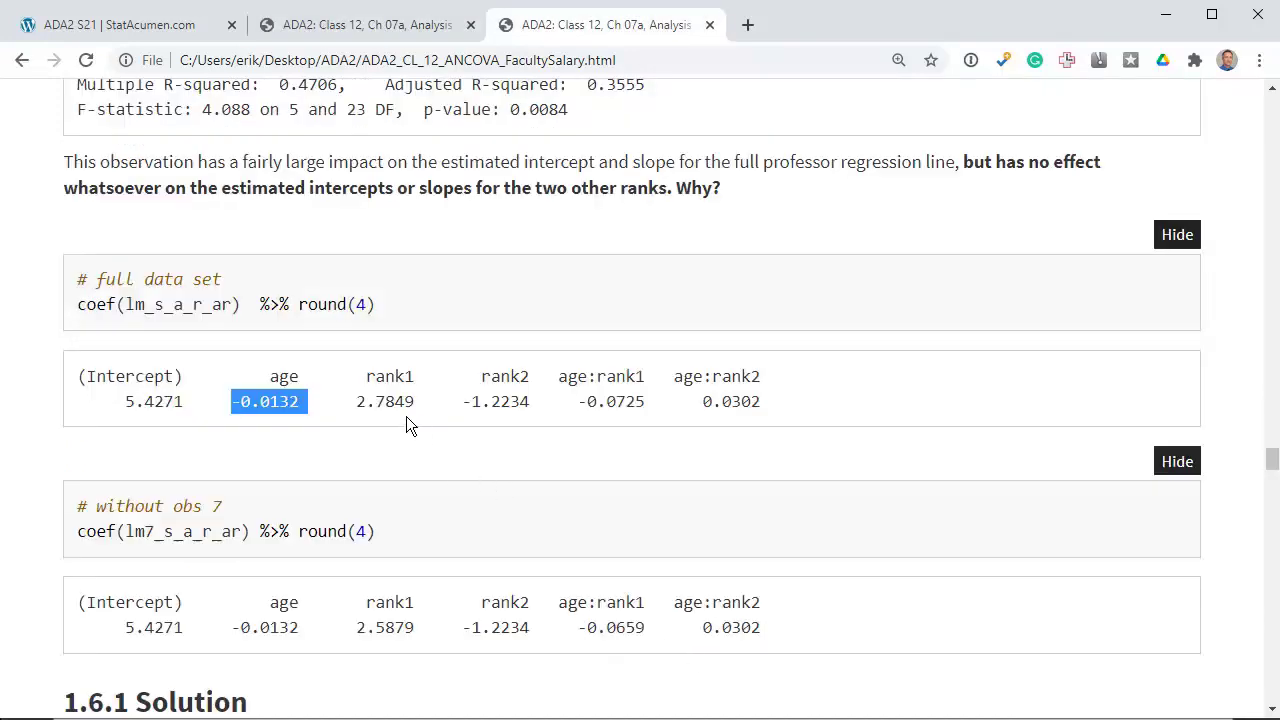
drag(357, 401, 414, 401)
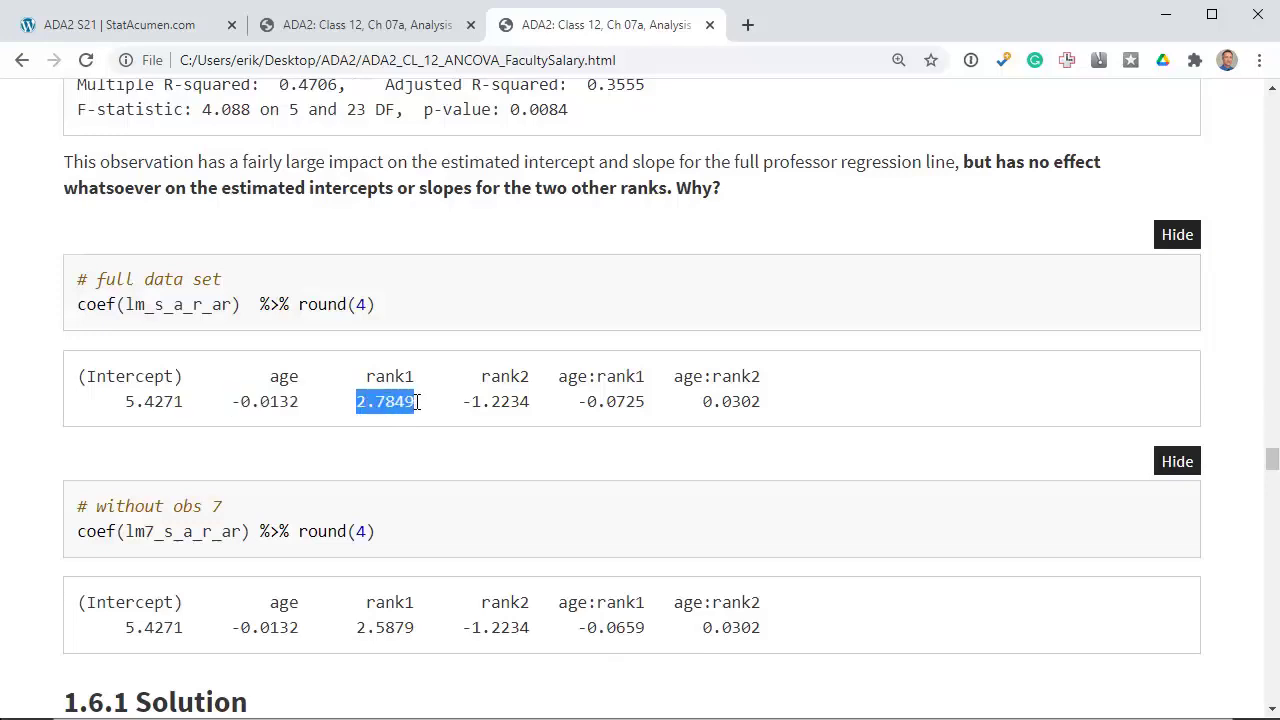
drag(347, 627, 425, 628)
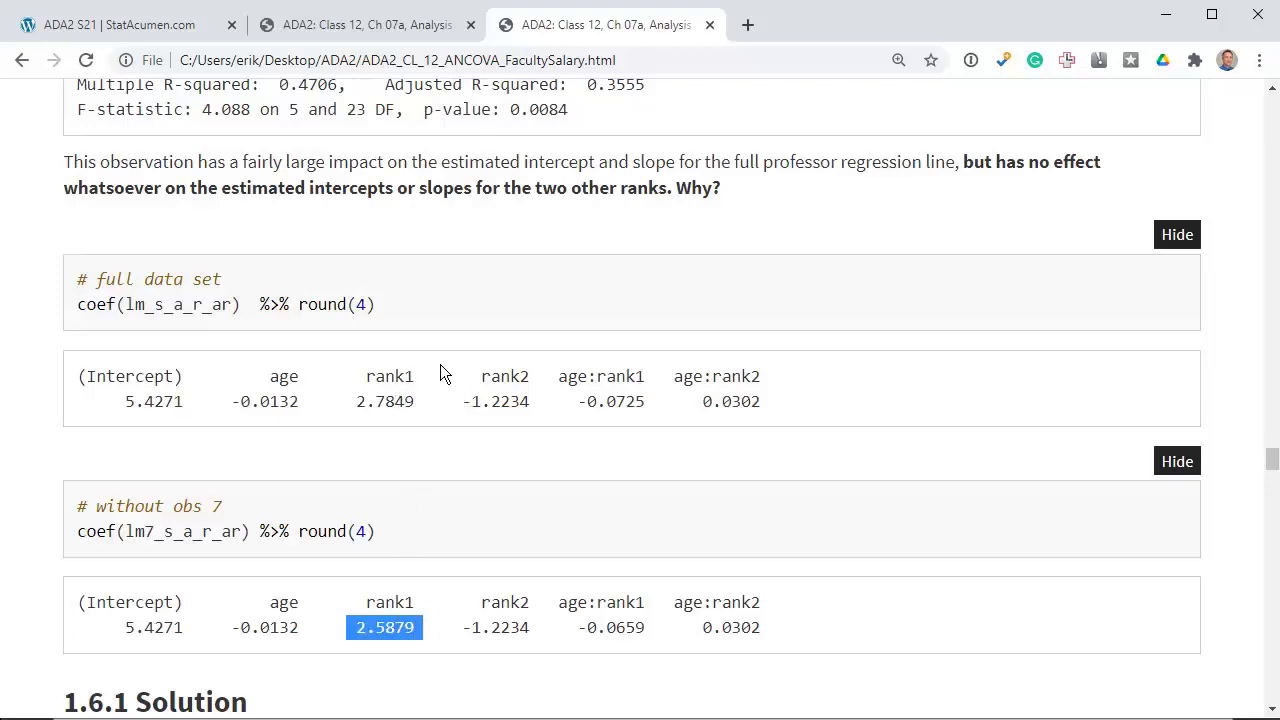
drag(578, 401, 646, 401)
click(646, 401)
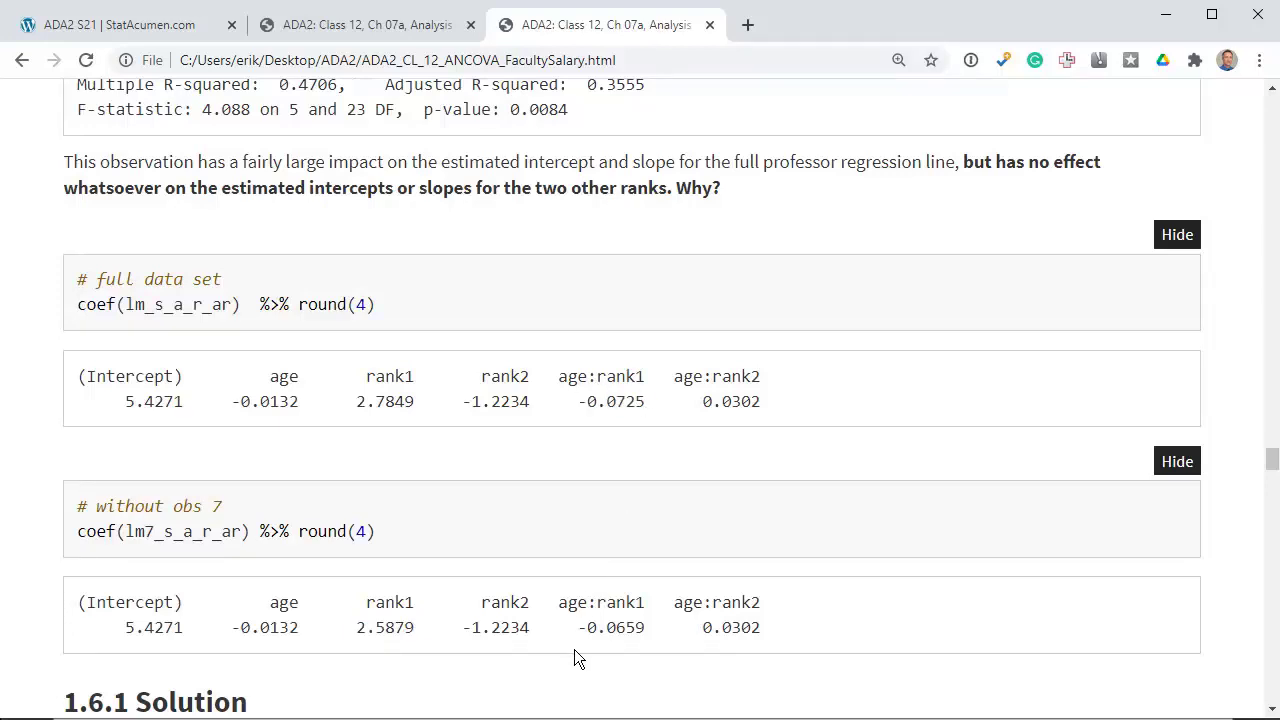
drag(576, 627, 649, 627)
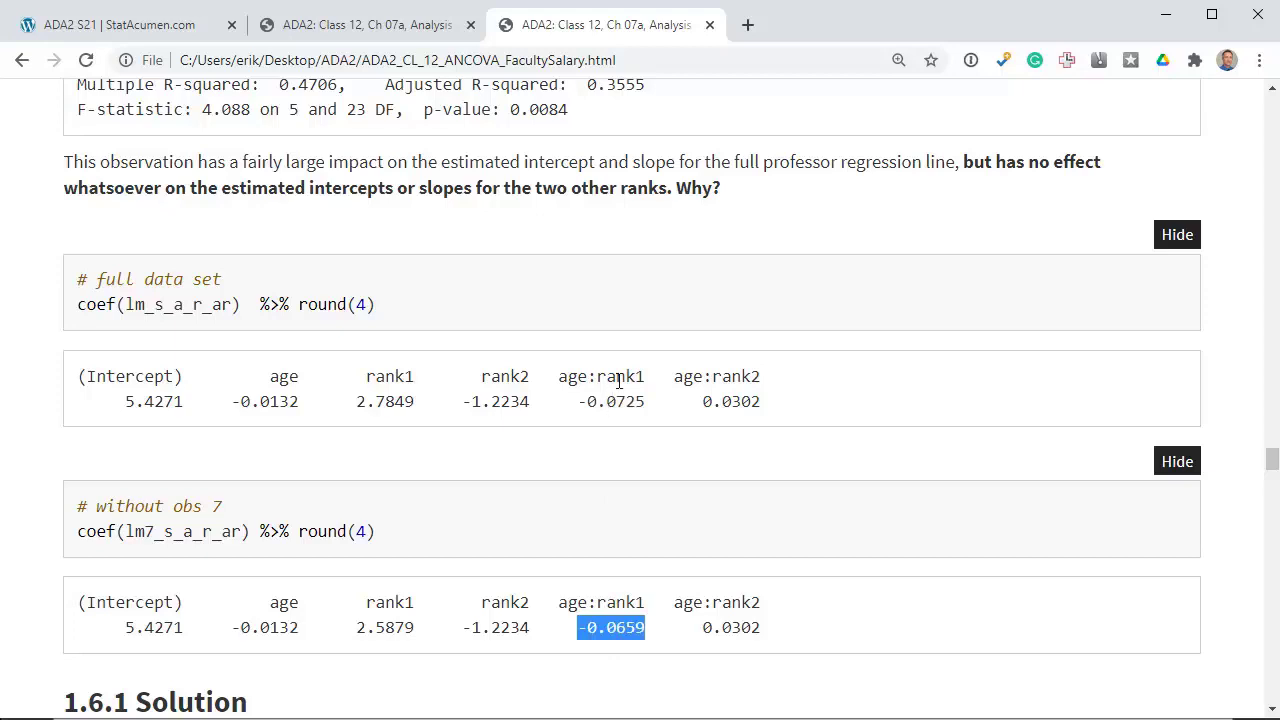
key(ctrl+shift+Tab)
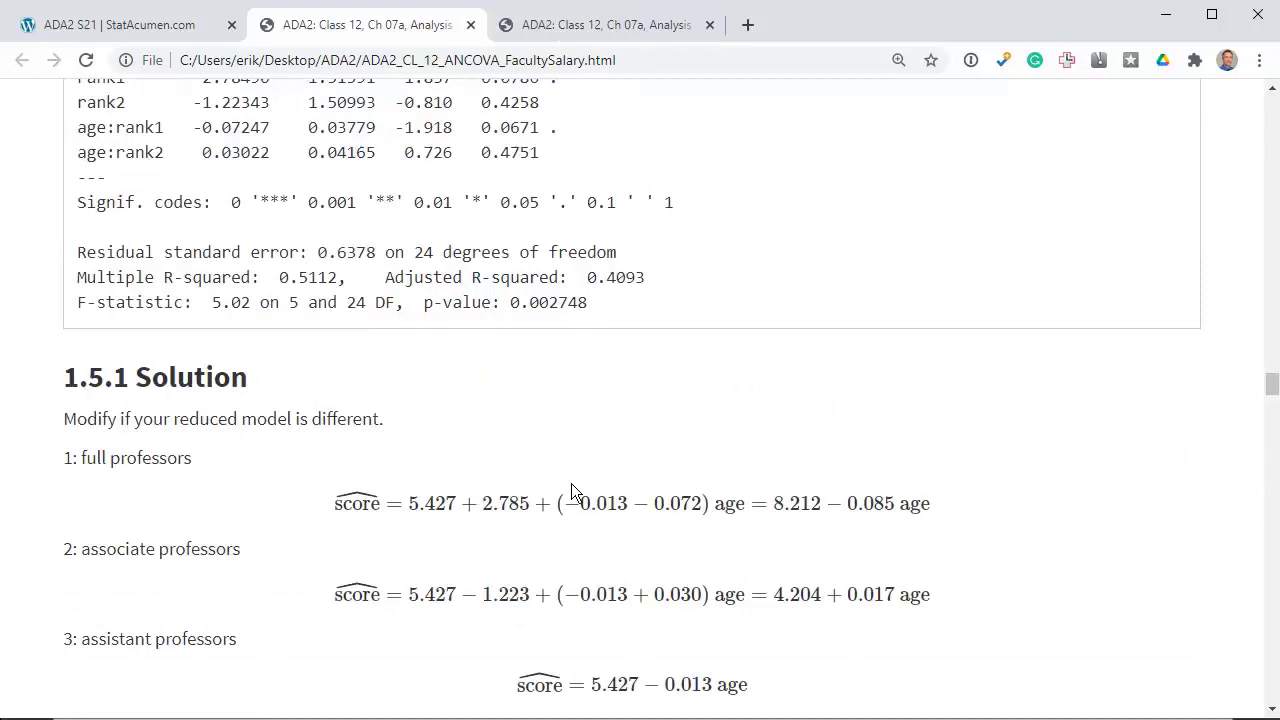
drag(483, 502, 533, 510)
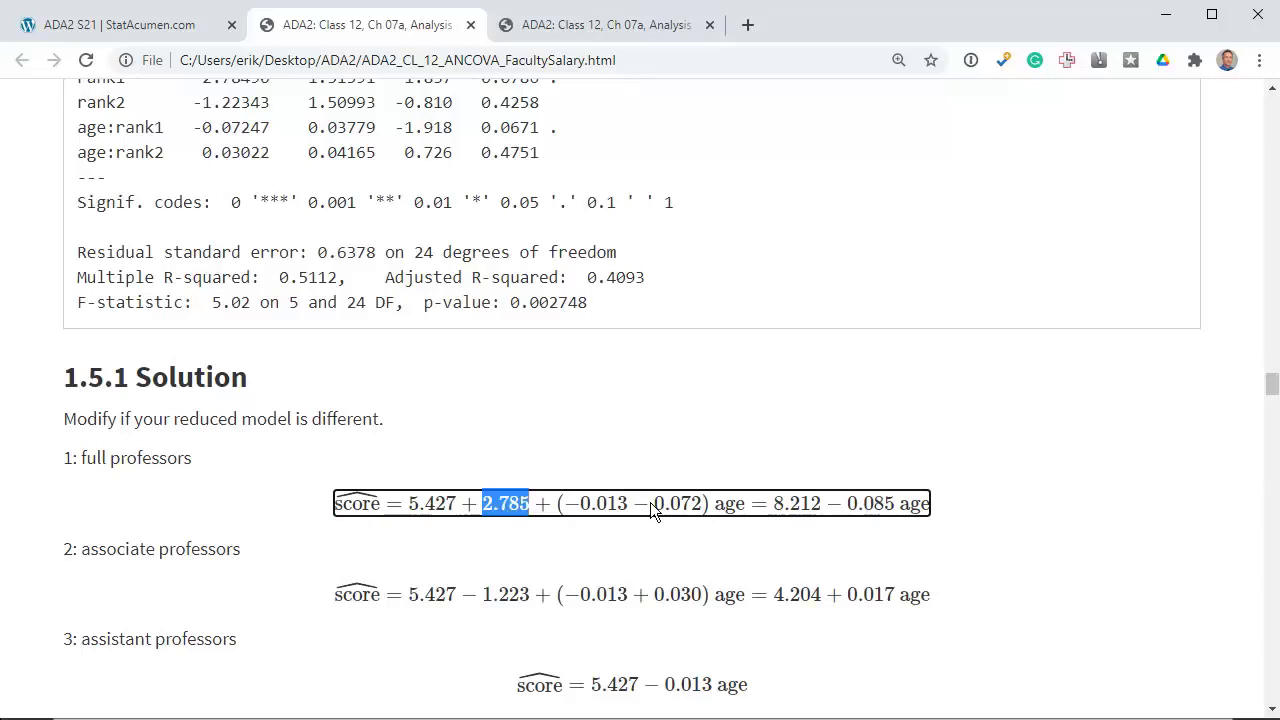
drag(631, 508, 702, 505)
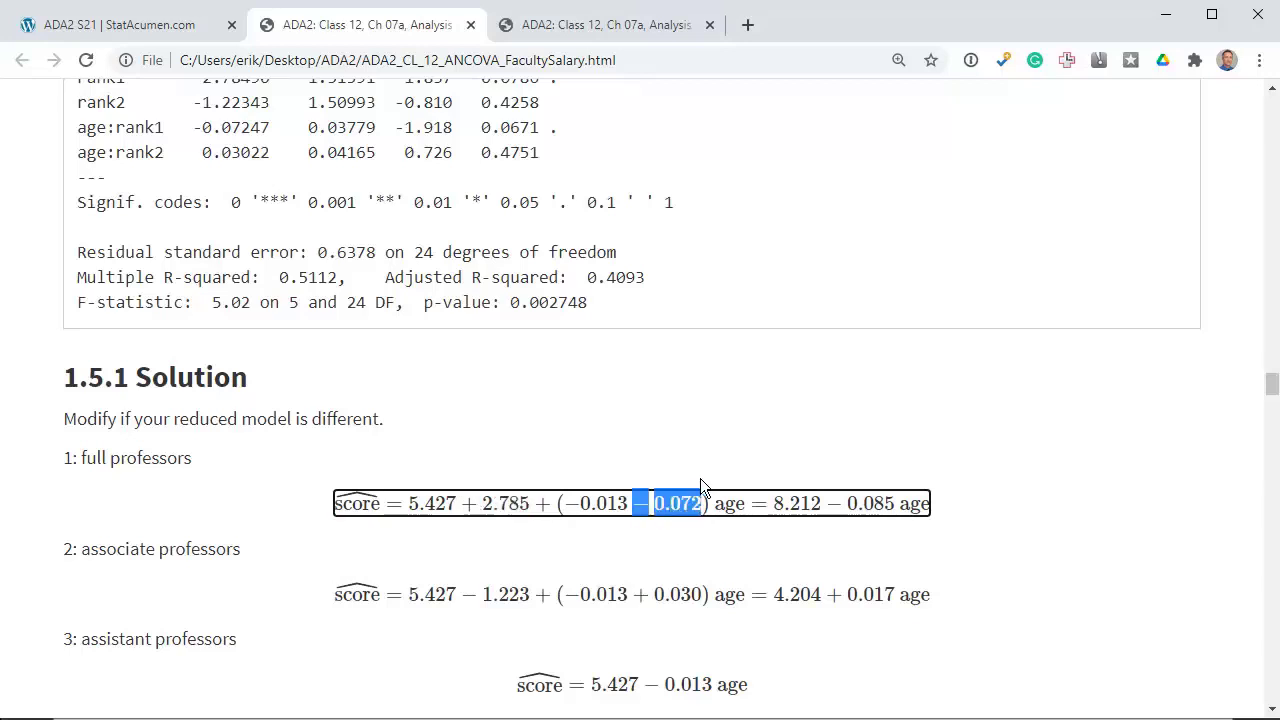
Compare rank2 -1.2234 and age:rank2 0.0302 with and without observation 7
key(ctrl+Tab)
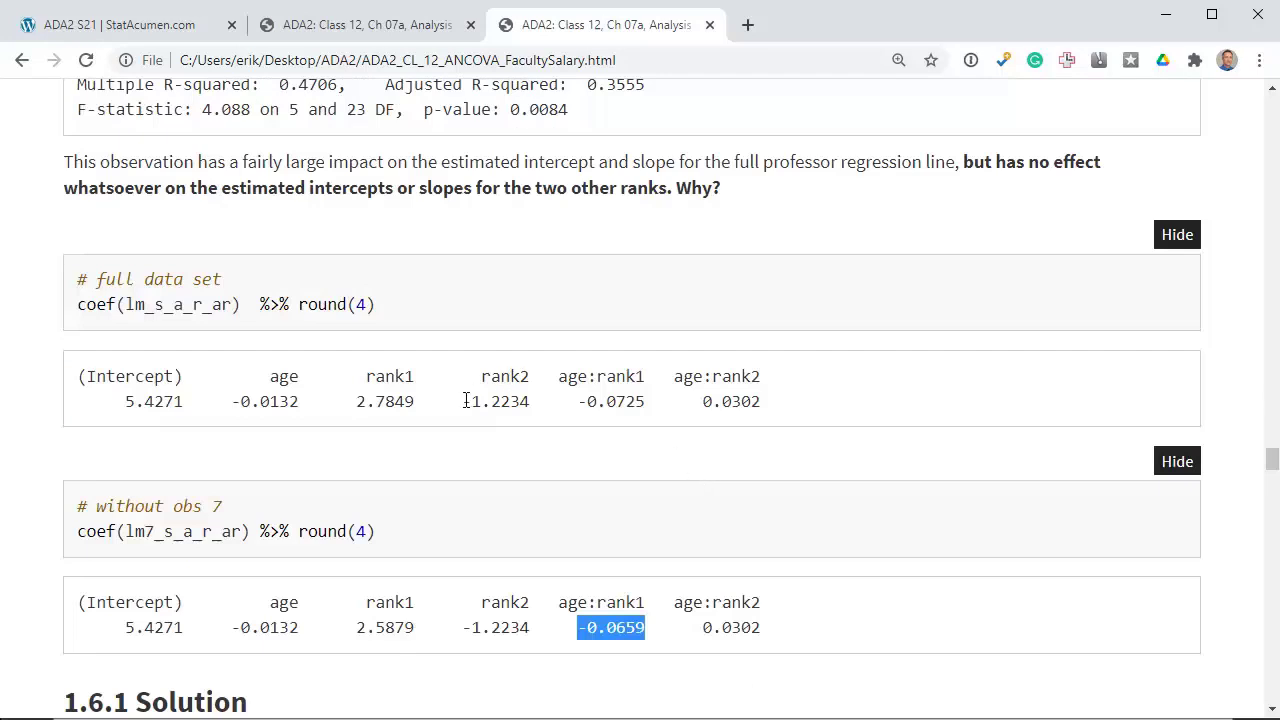
drag(463, 401, 530, 401)
drag(464, 627, 531, 627)
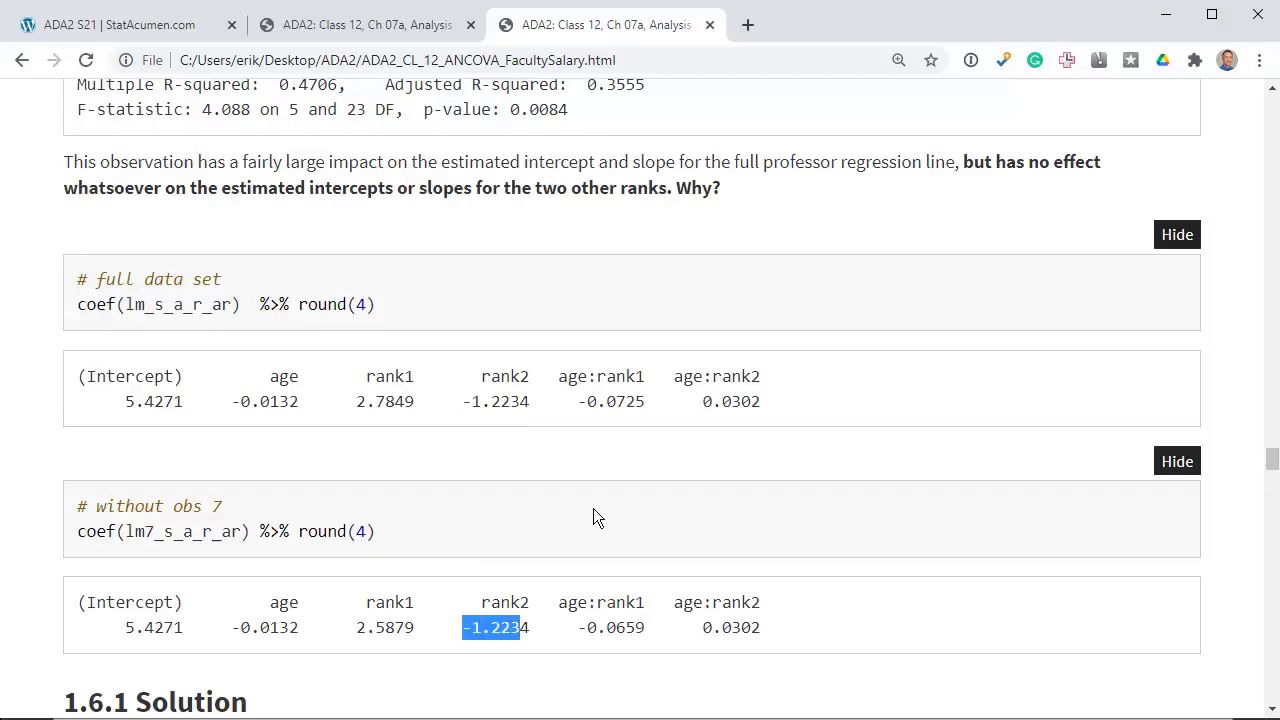
drag(688, 401, 778, 401)
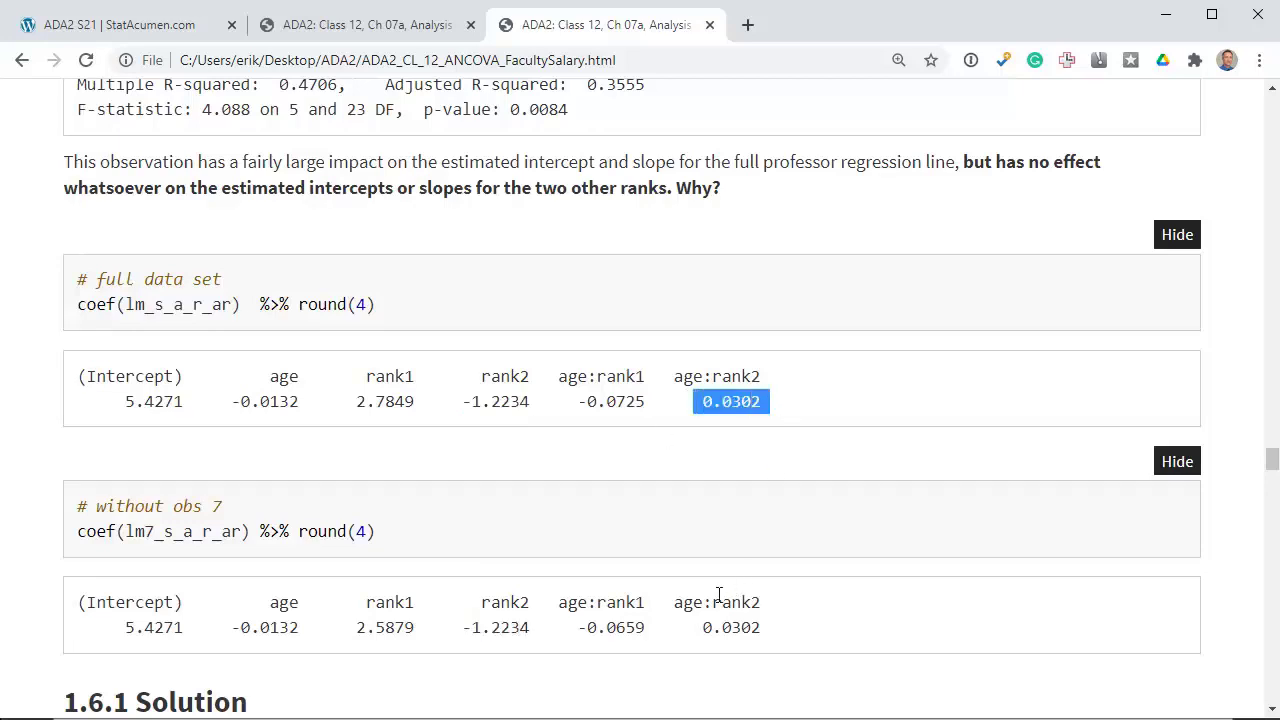
drag(692, 627, 761, 627)
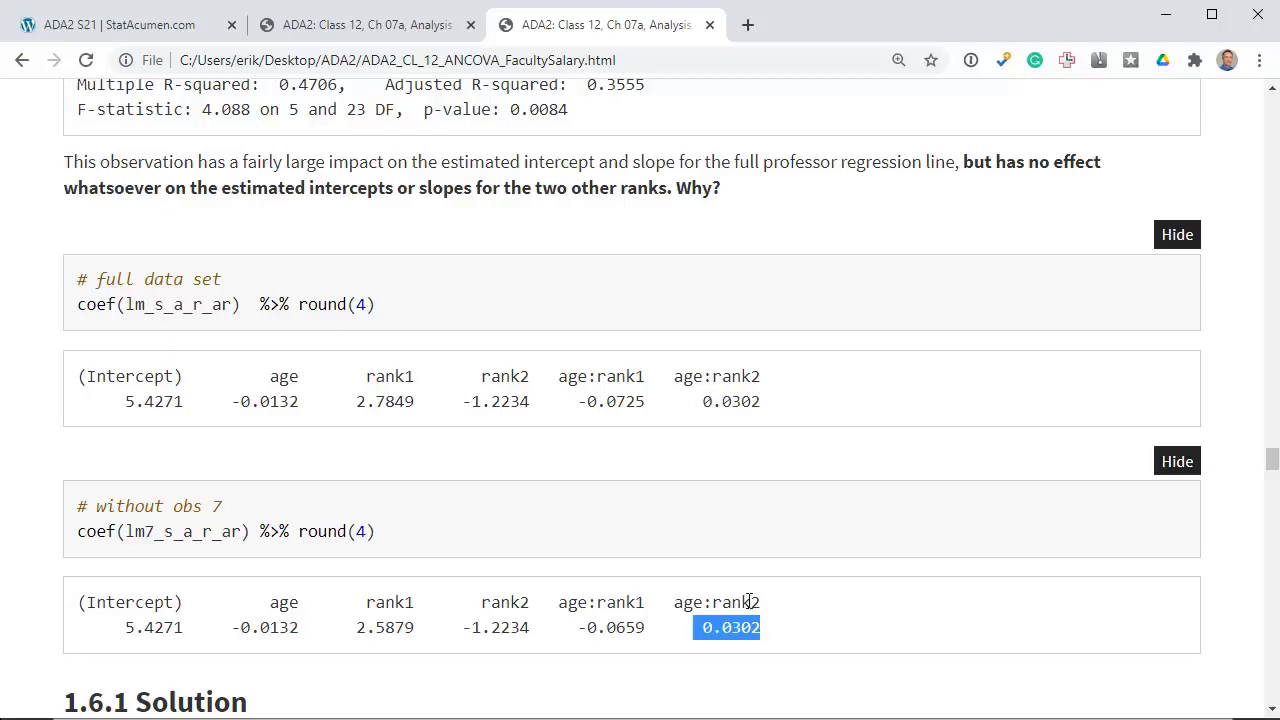
click(865, 336)
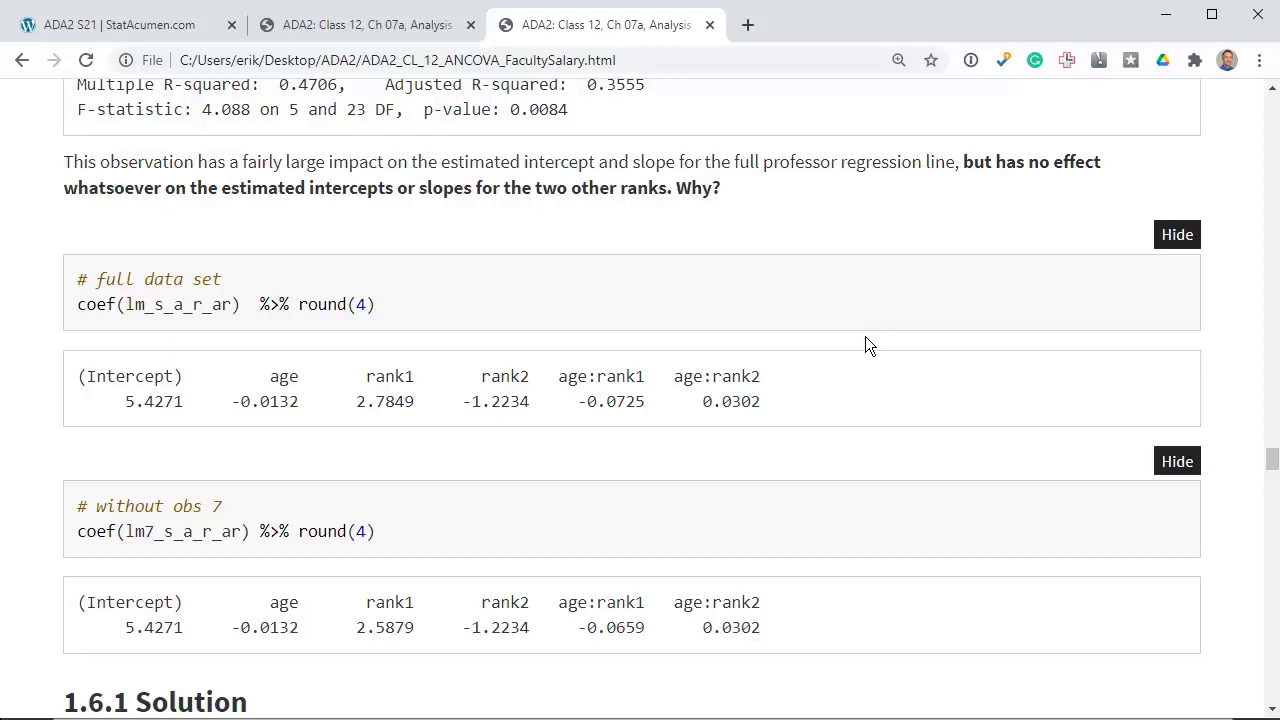
scroll(865, 336, down, 1)
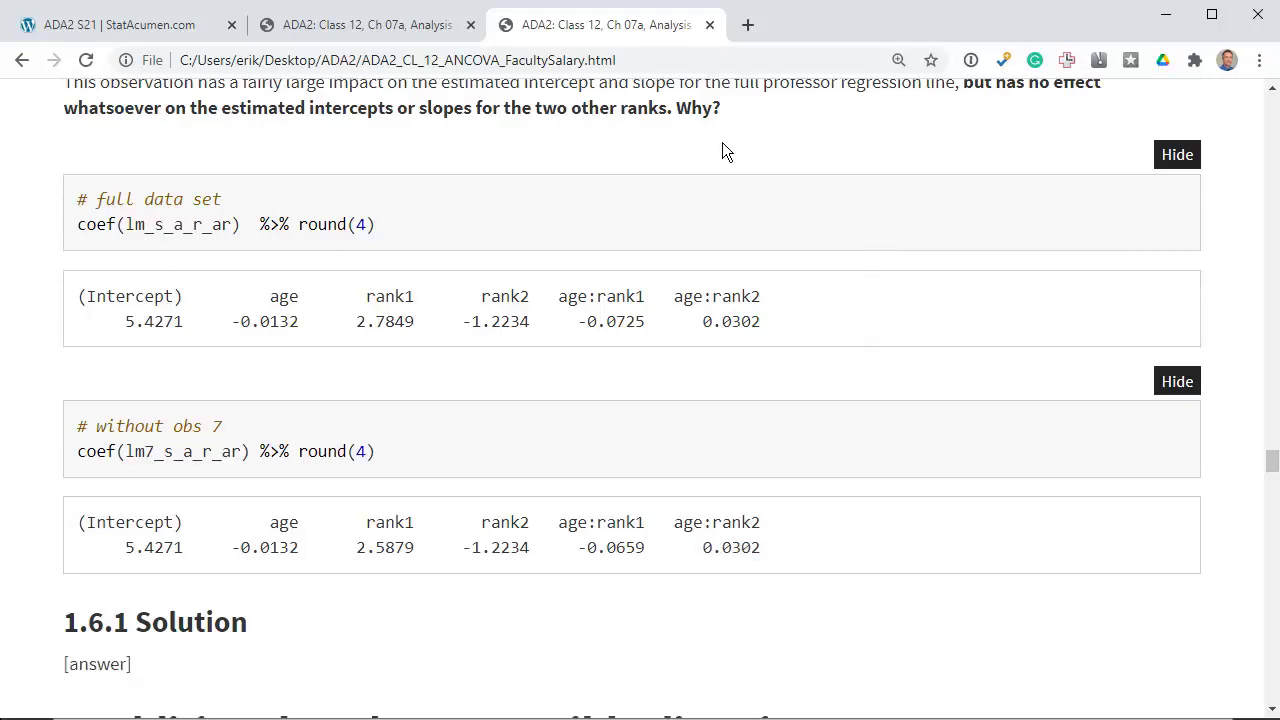
Mark the question 'Why?', then switch to the tab showing the 1.5.1 Solution equations
drag(730, 111, 675, 110)
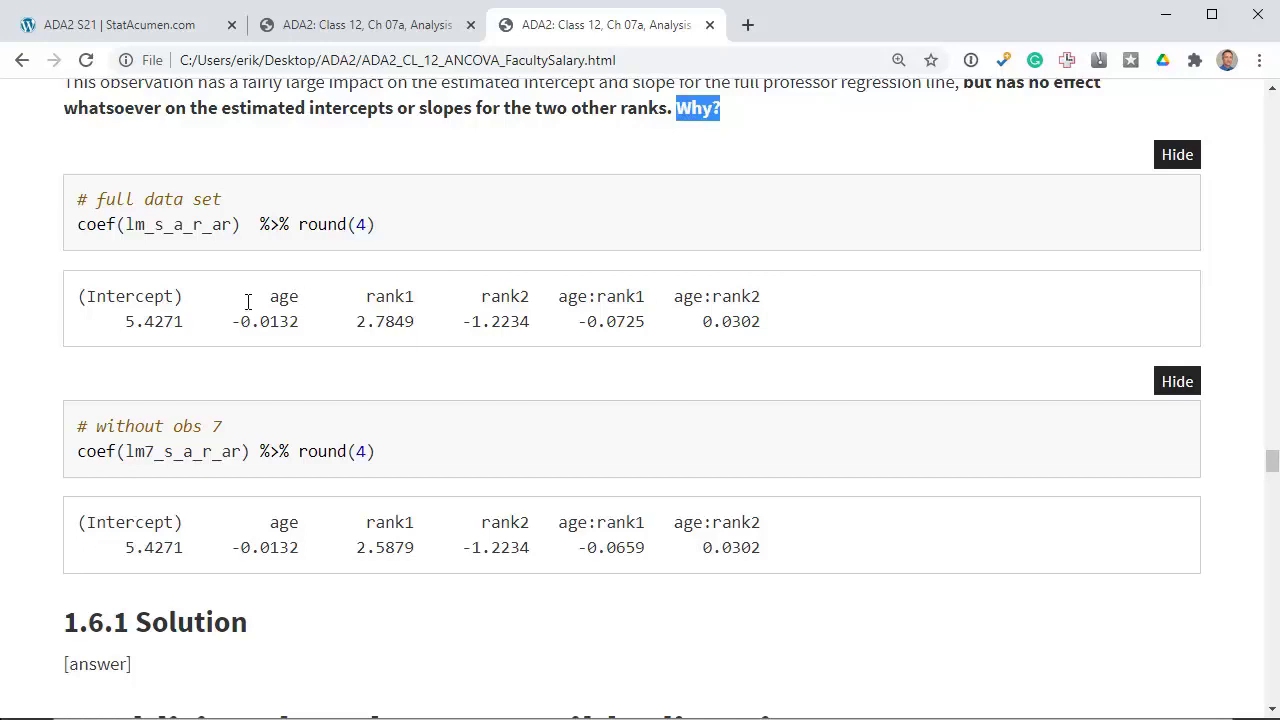
drag(80, 298, 156, 298)
key(ctrl+Page_Up)
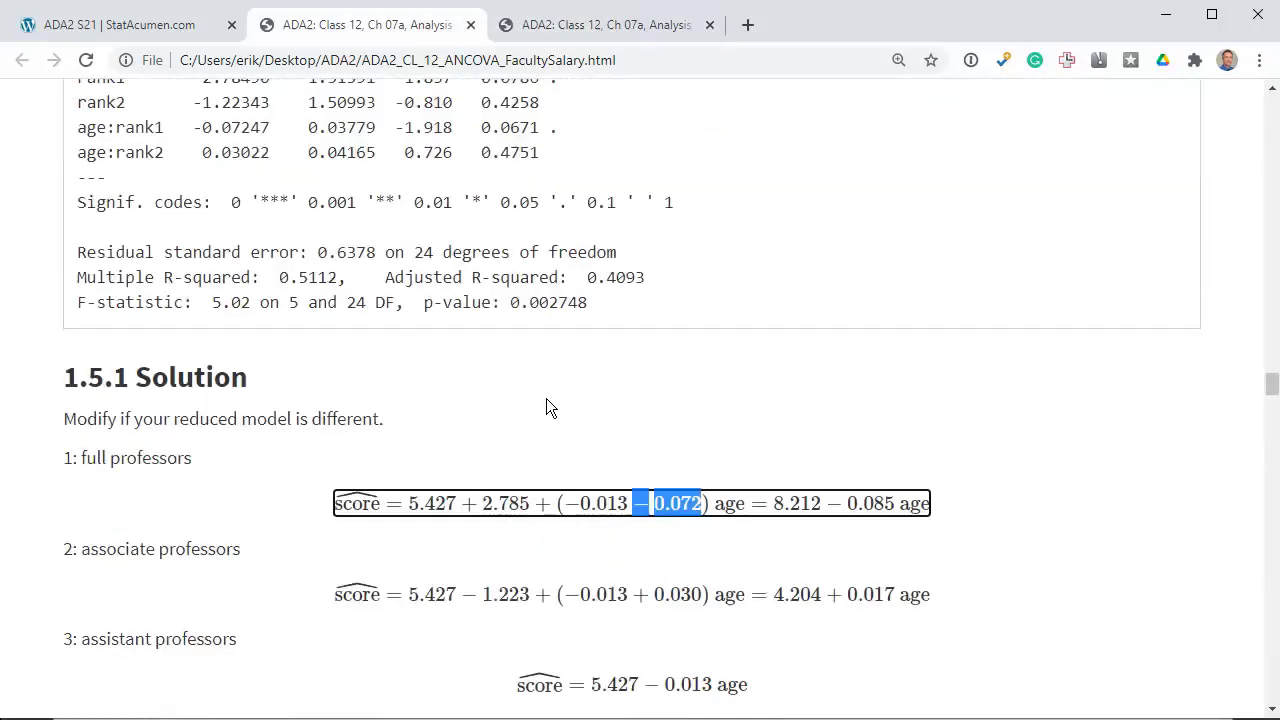
click(562, 413)
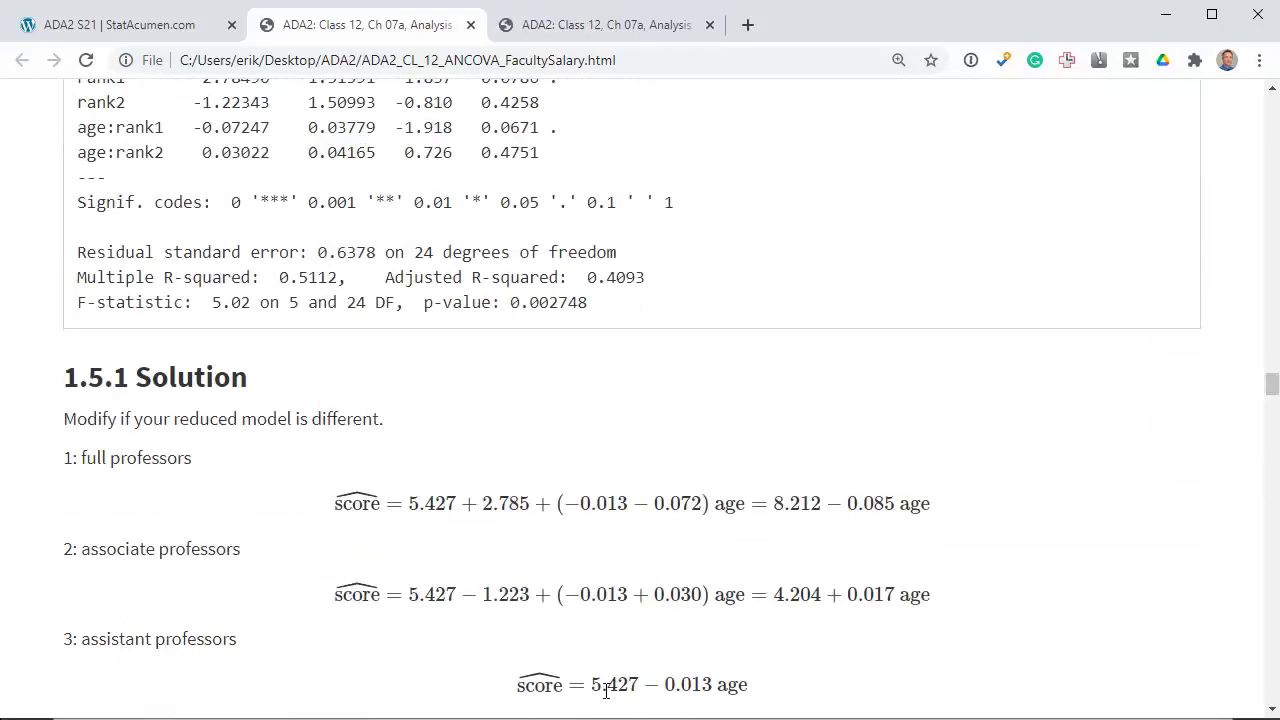
drag(592, 687, 714, 684)
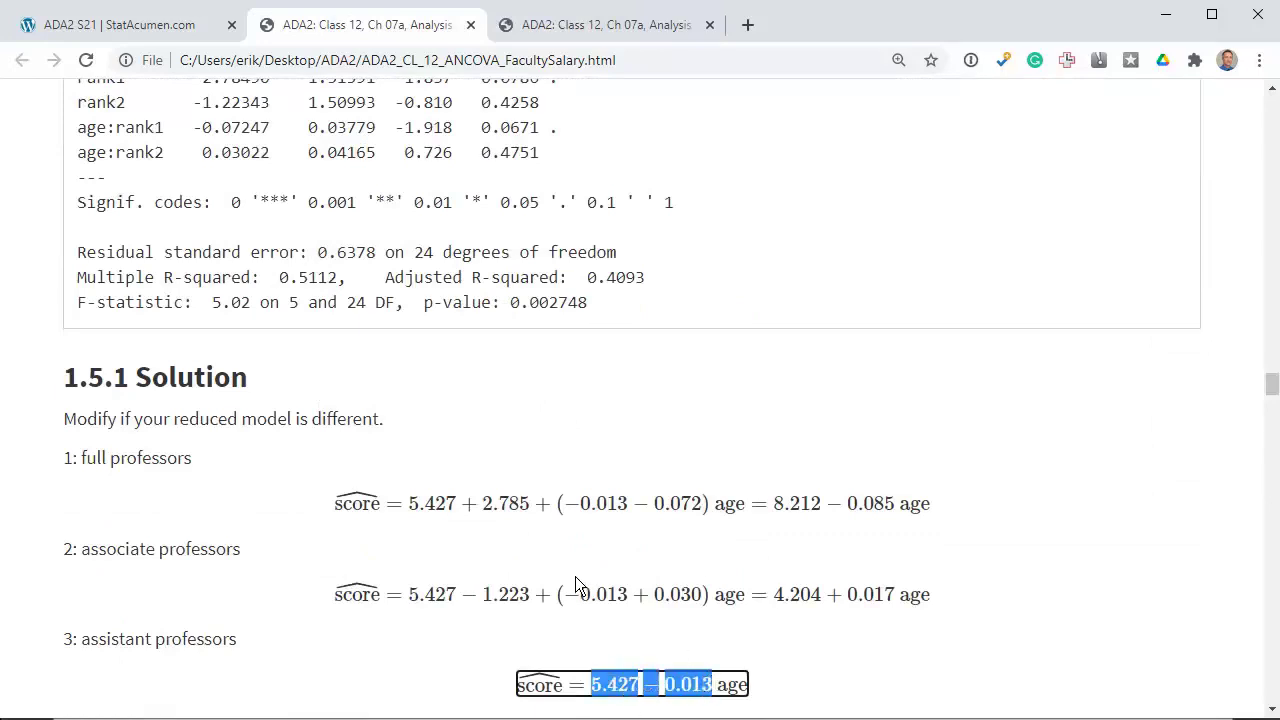
drag(411, 600, 719, 598)
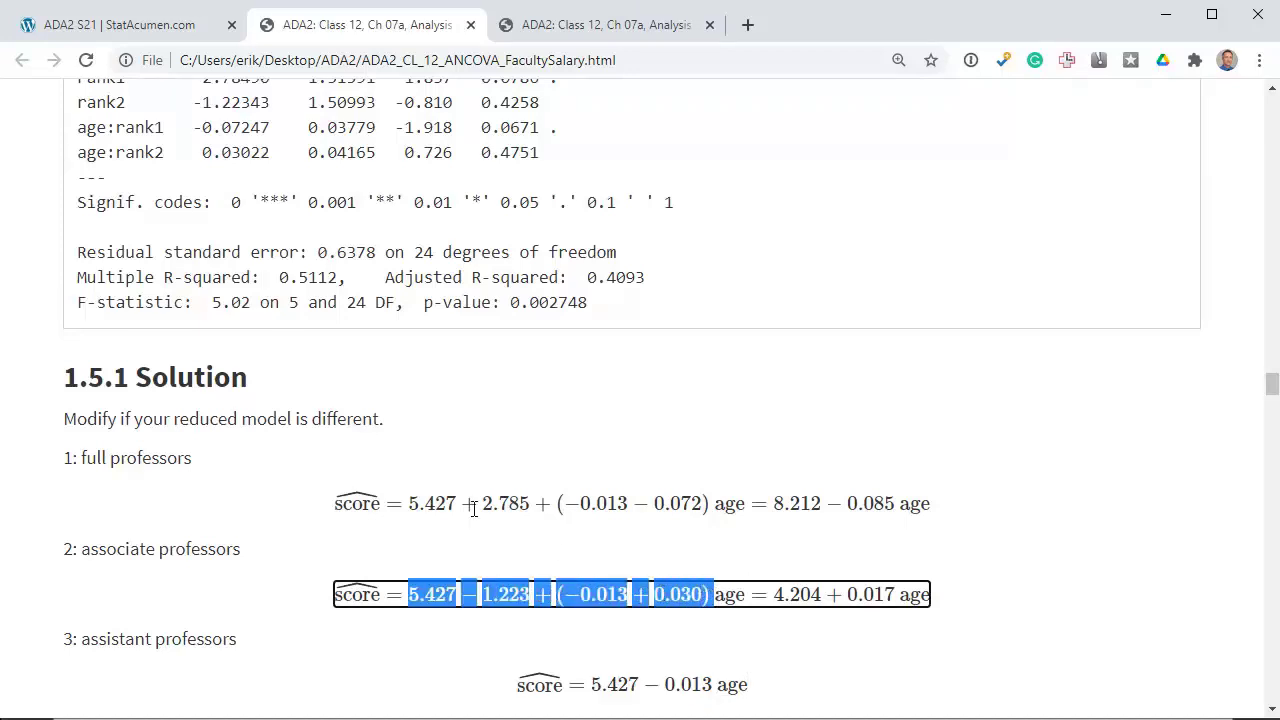
drag(411, 503, 703, 491)
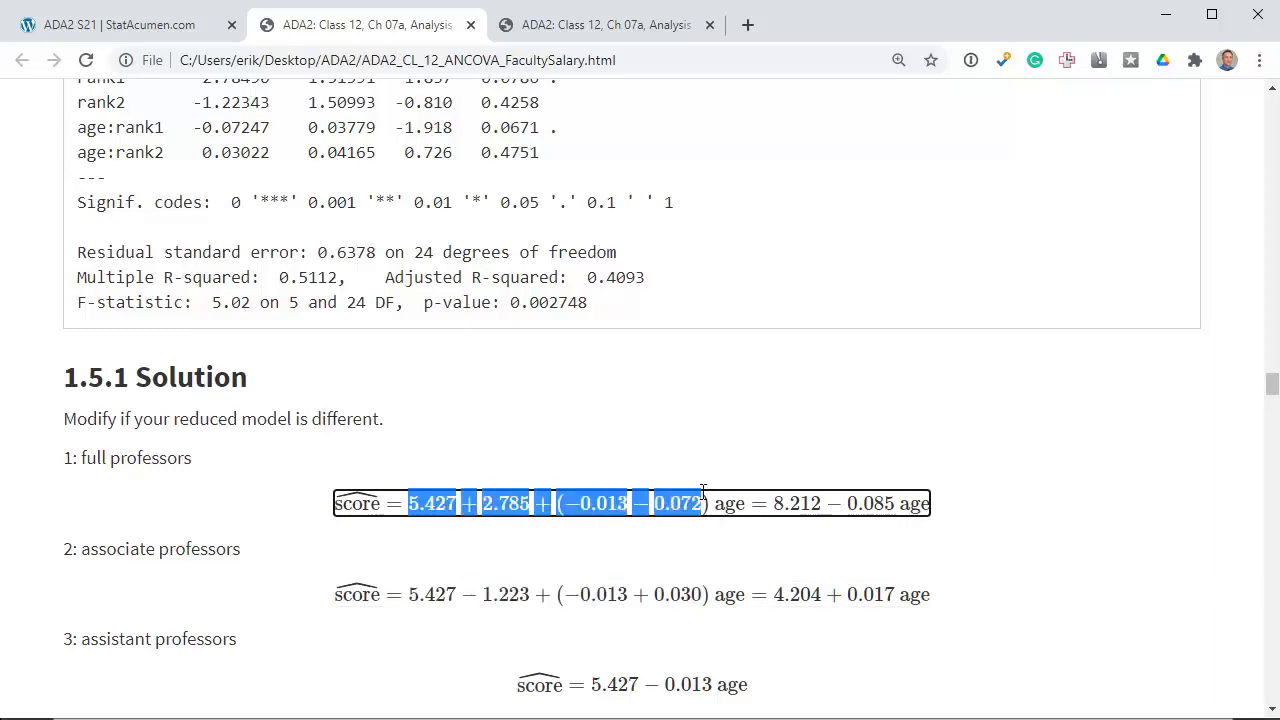
click(830, 440)
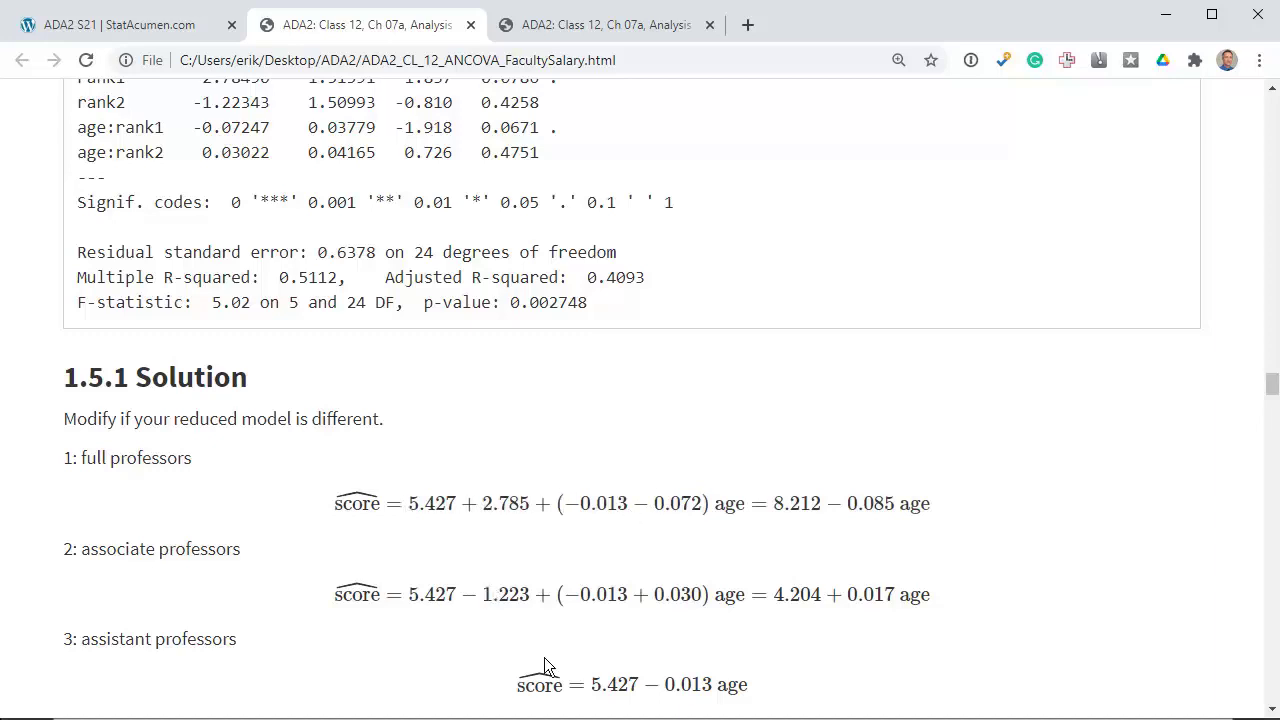
drag(237, 638, 71, 625)
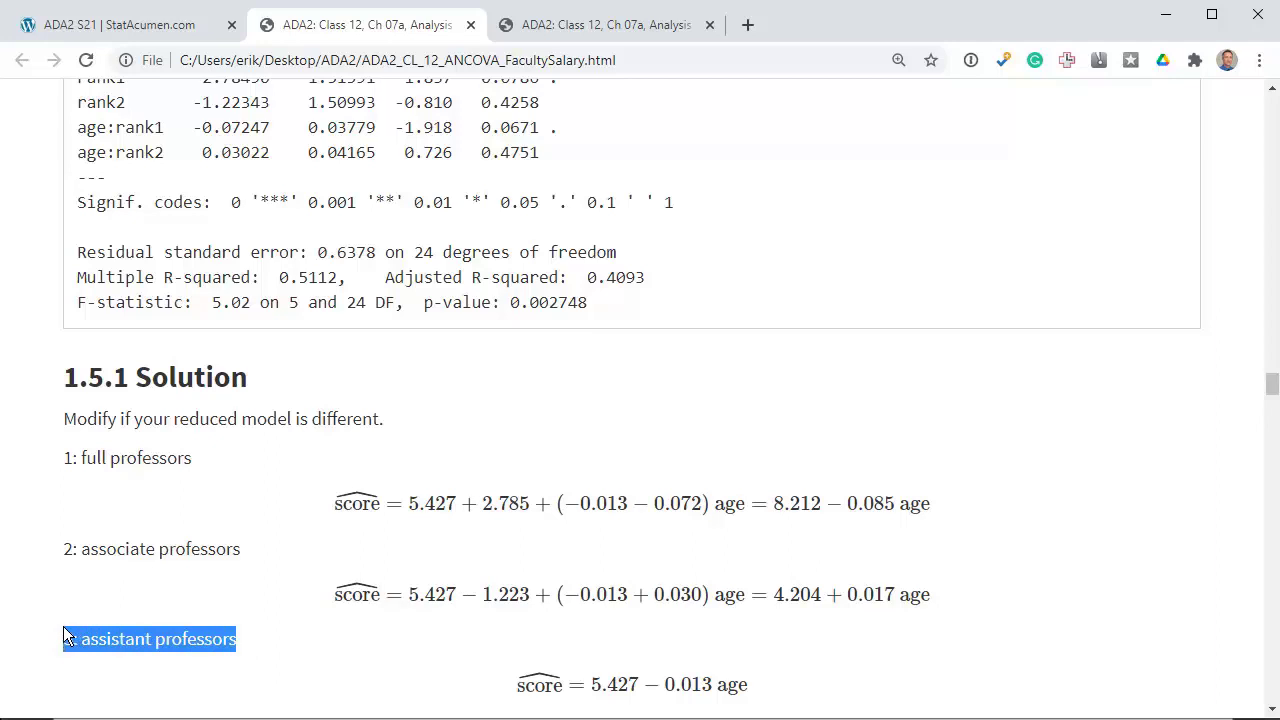
click(697, 557)
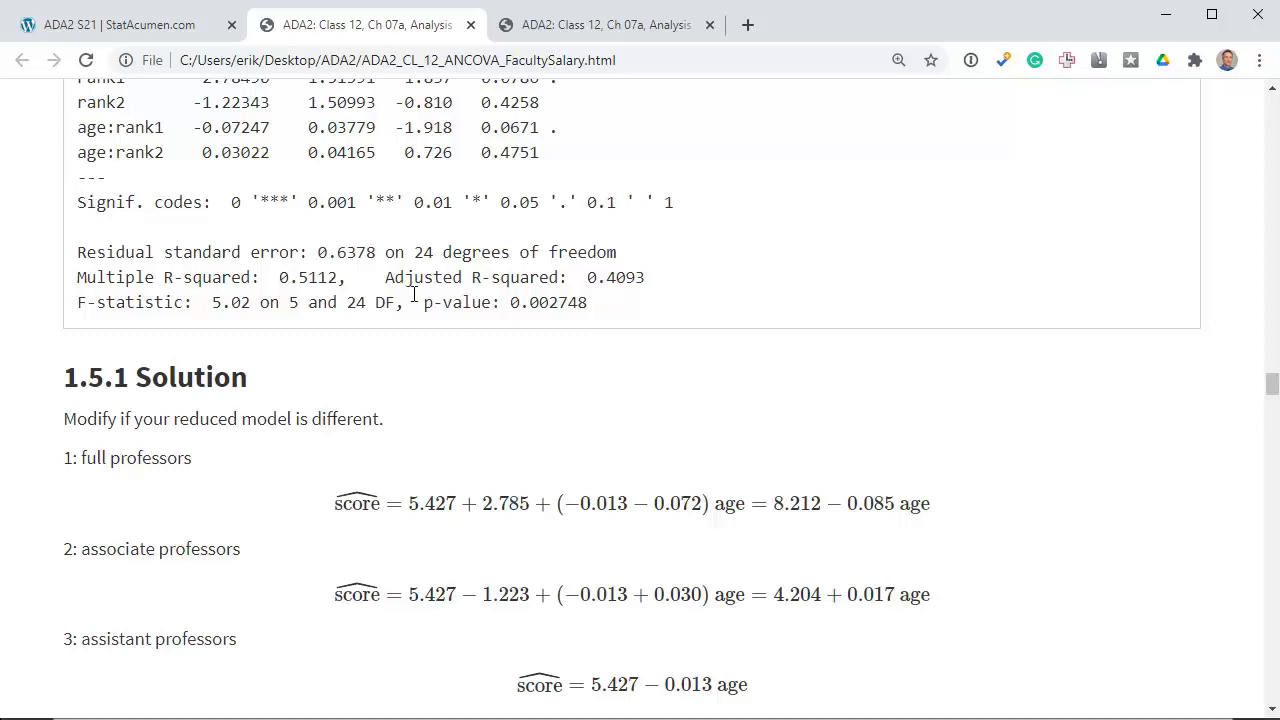
drag(319, 254, 382, 250)
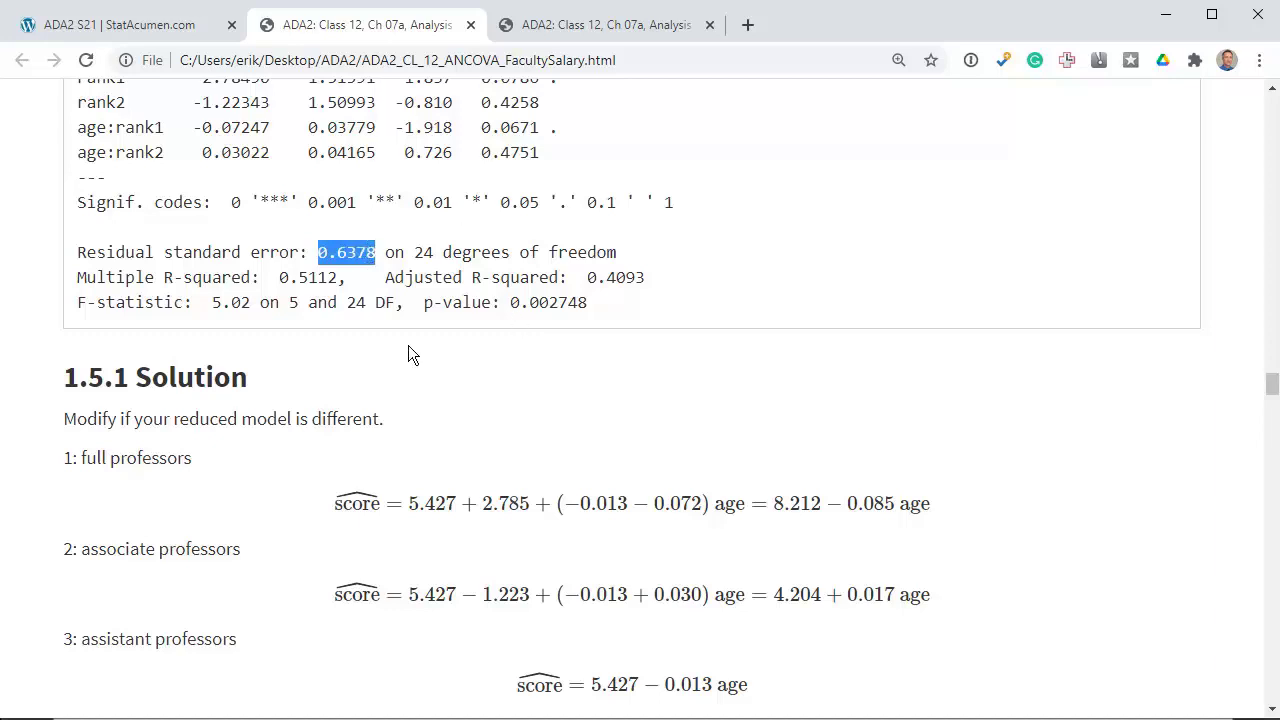
Highlight the intercept p-value and associate professors' fitted equation, then switch to the third tab
scroll(368, 270, up, 1)
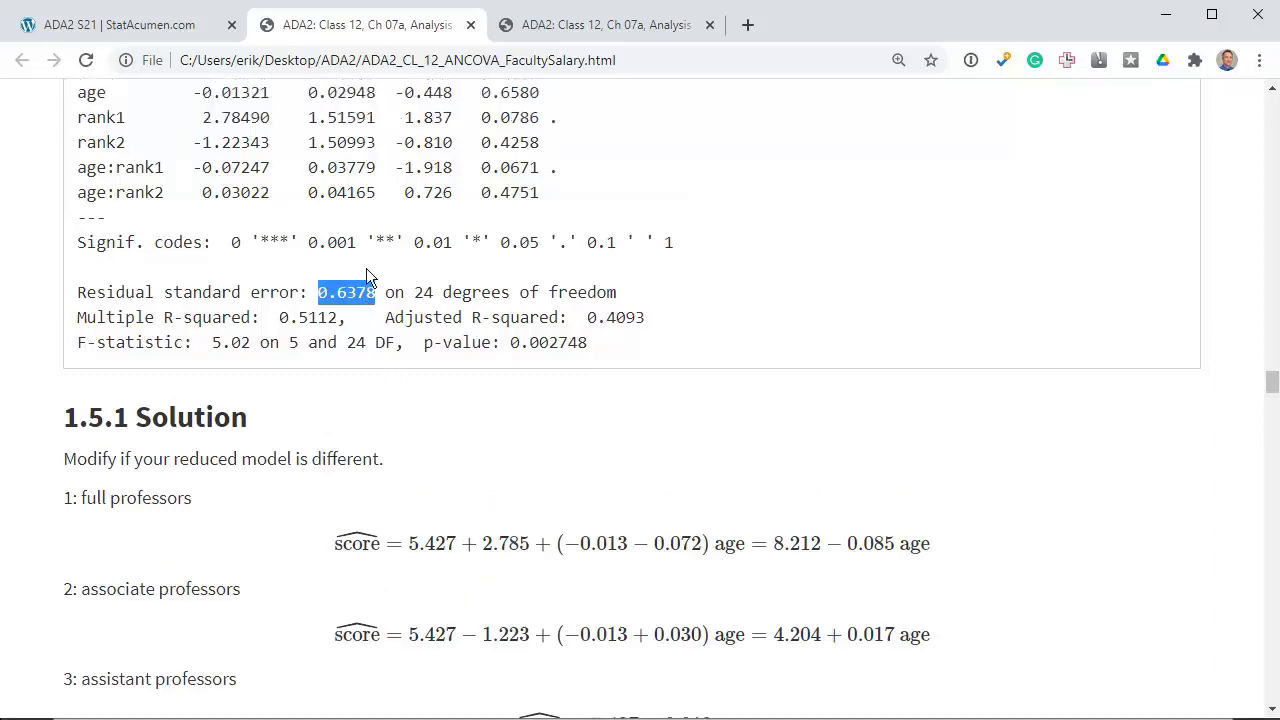
drag(310, 147, 558, 147)
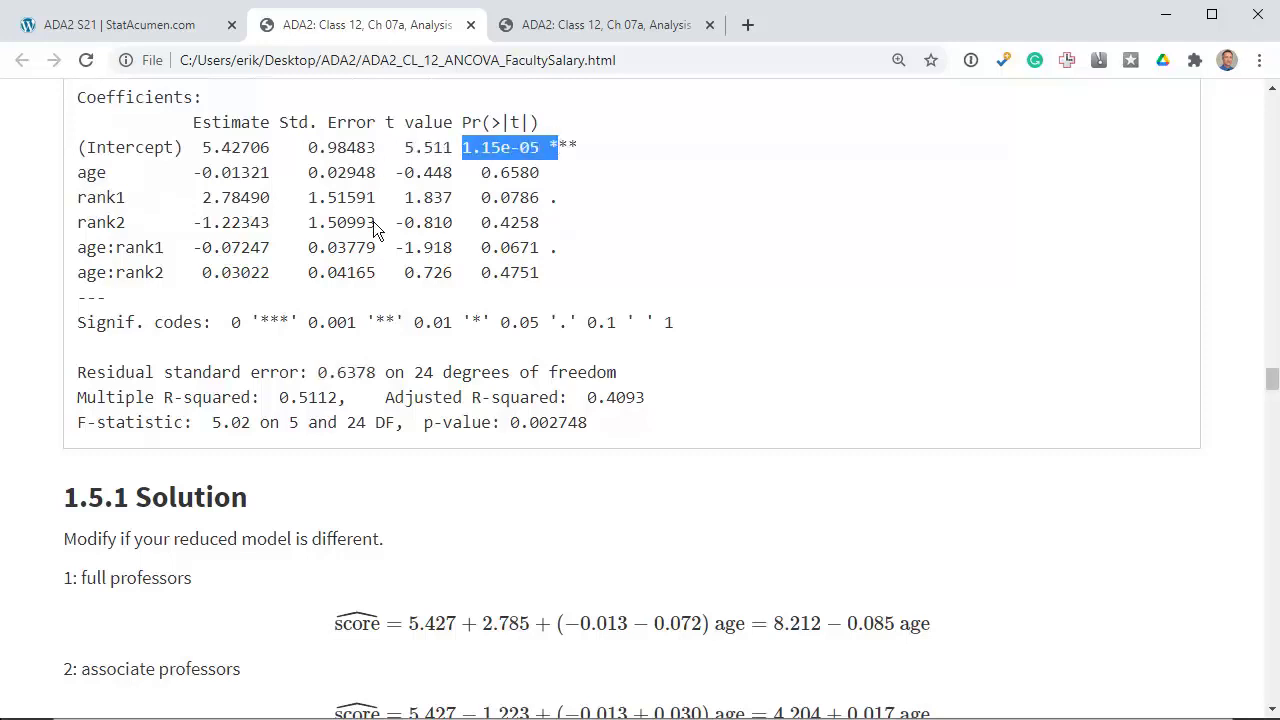
drag(320, 372, 384, 372)
scroll(494, 505, down, 1)
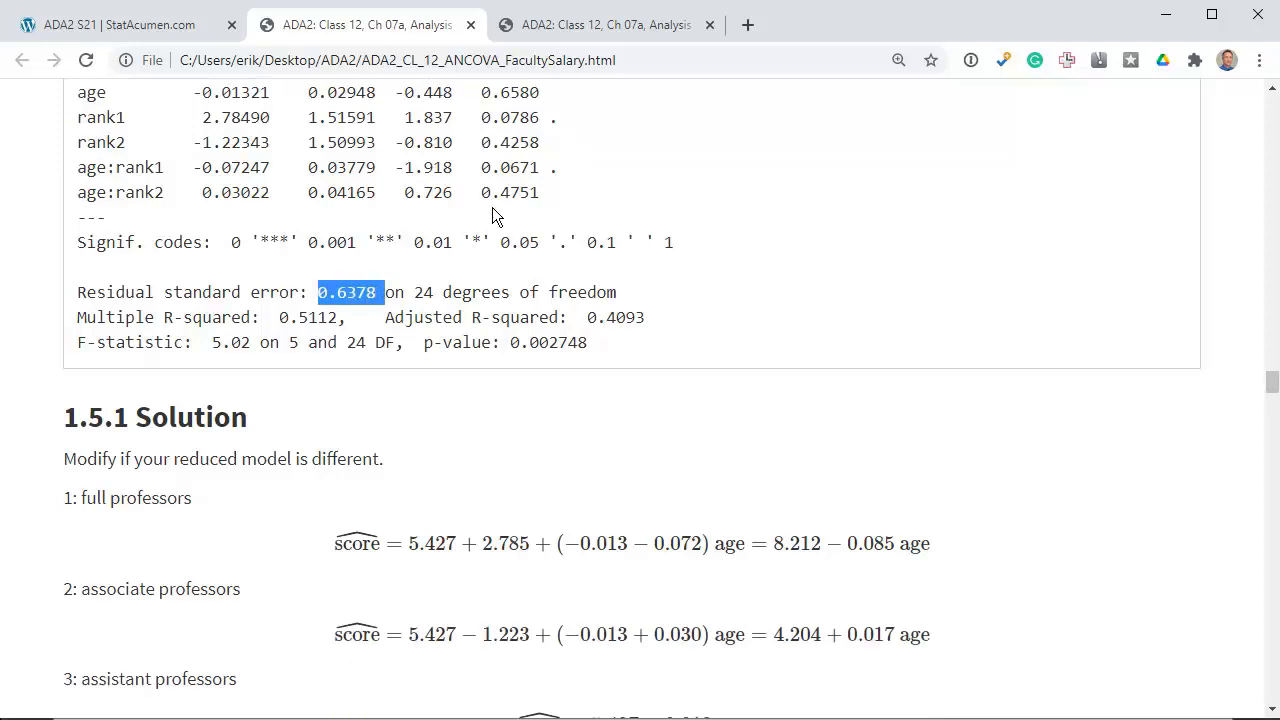
scroll(492, 207, up, 1)
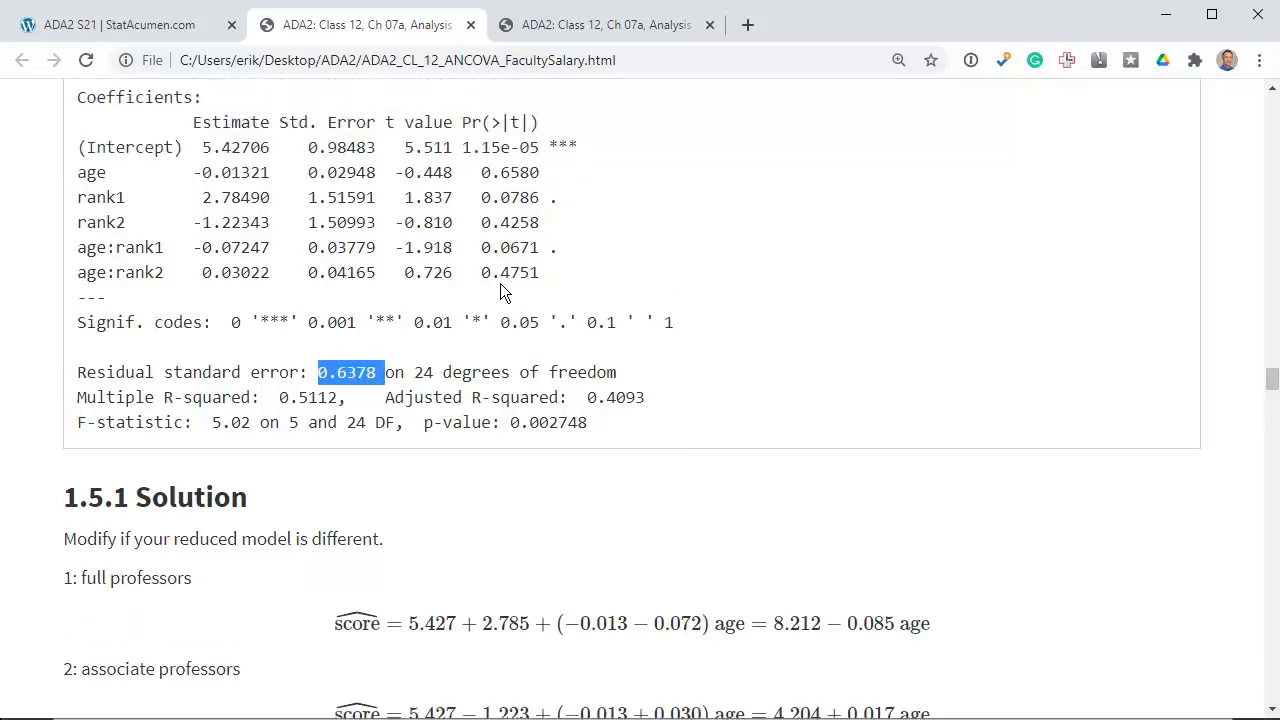
scroll(587, 495, down, 1)
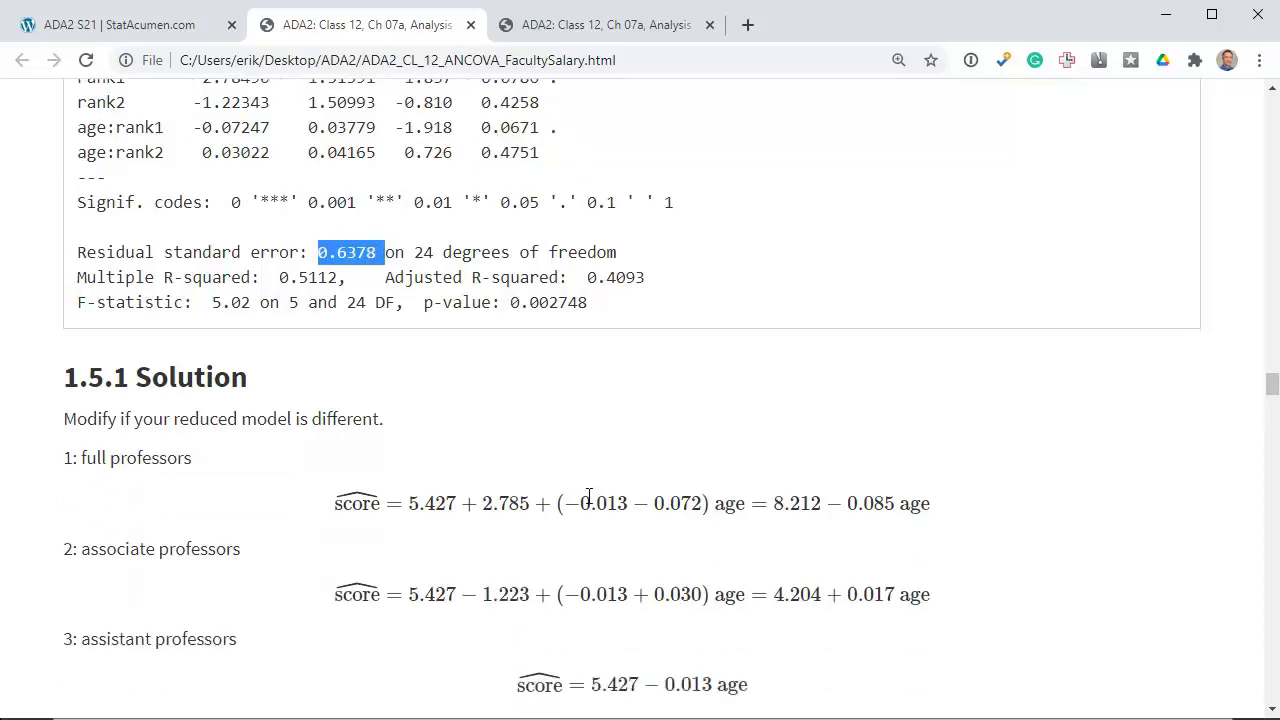
scroll(830, 506, down, 1)
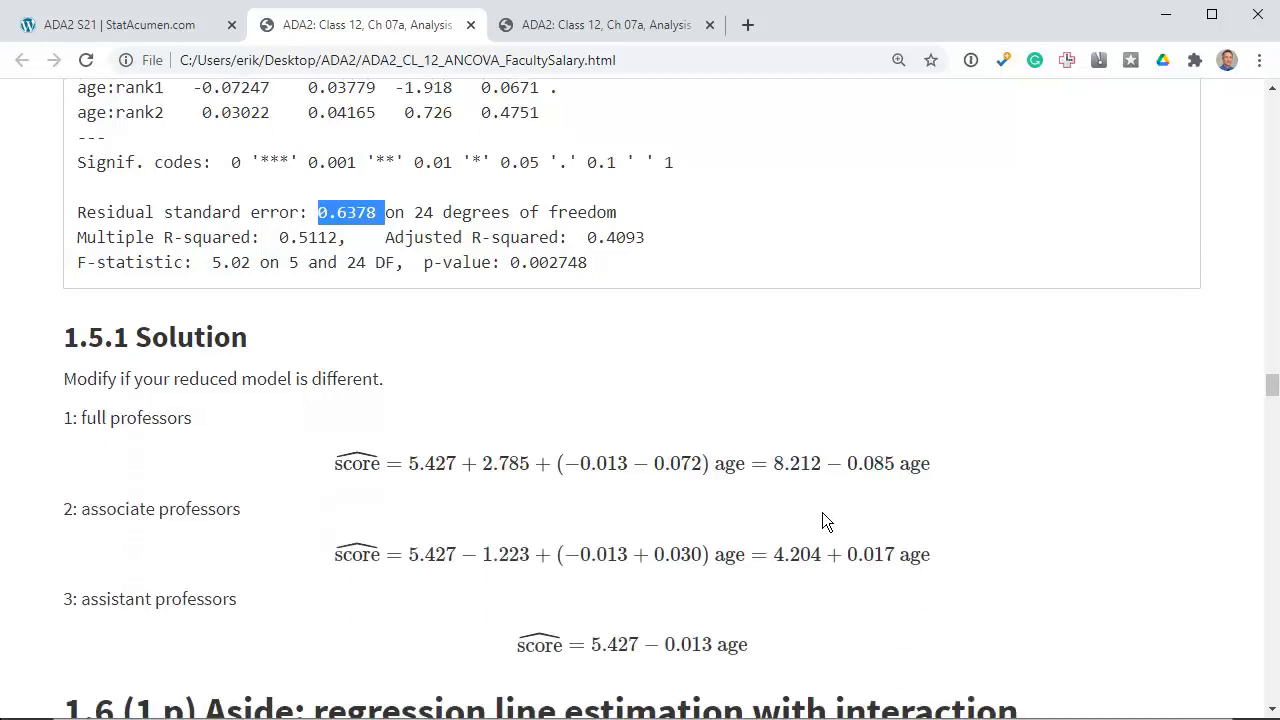
drag(408, 548, 930, 556)
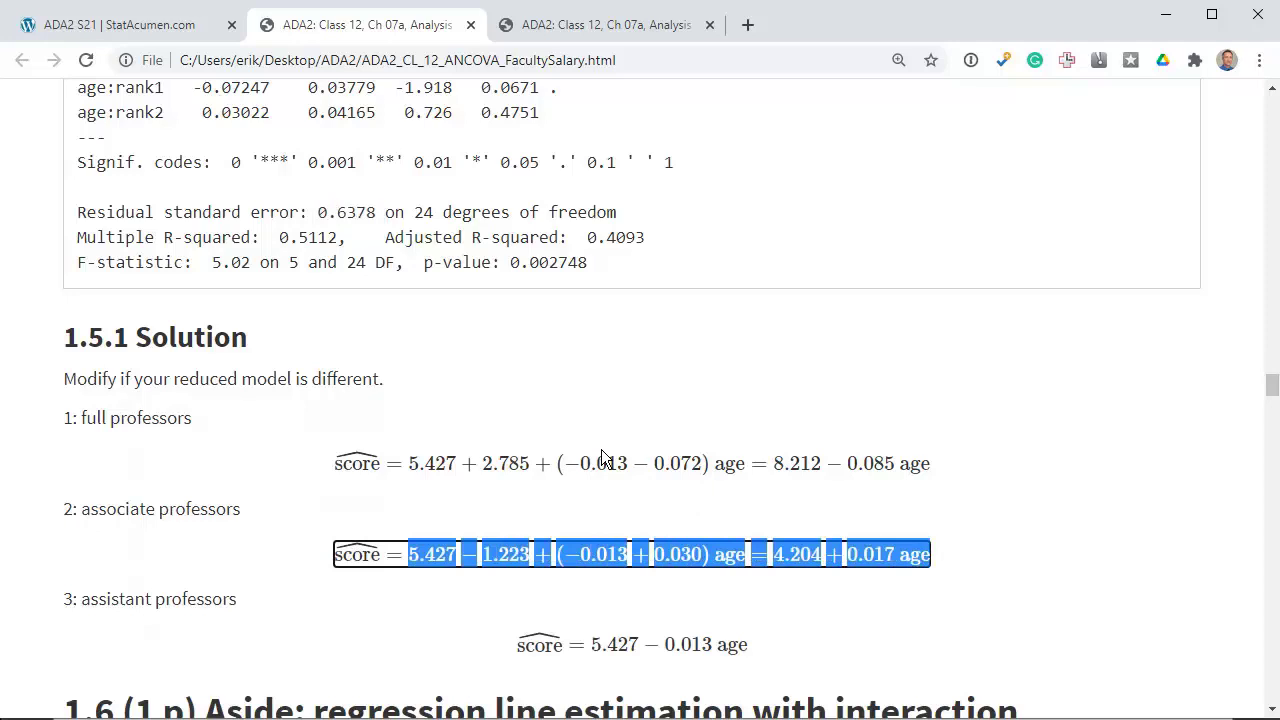
click(992, 461)
key(ctrl+Tab)
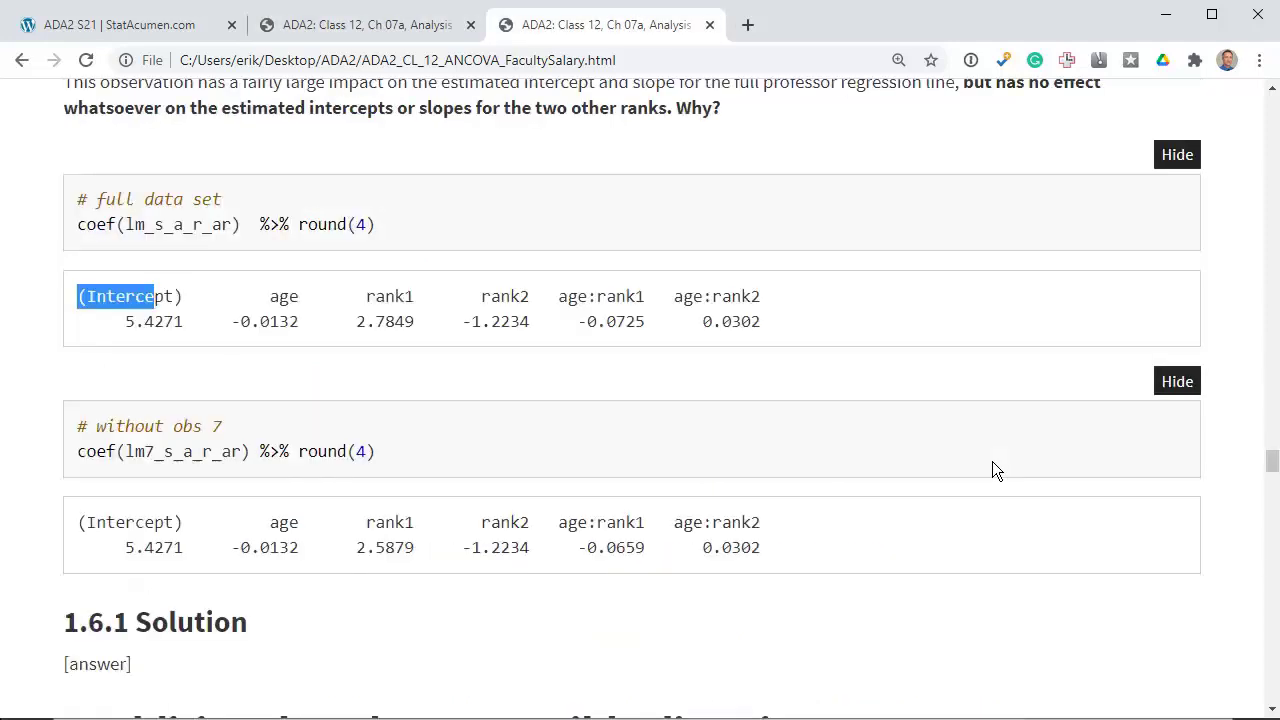
Scroll down to section 2, 'Additional analyses, possible directions'
scroll(992, 462, down, 1)
scroll(992, 462, up, 1)
scroll(992, 462, down, 6)
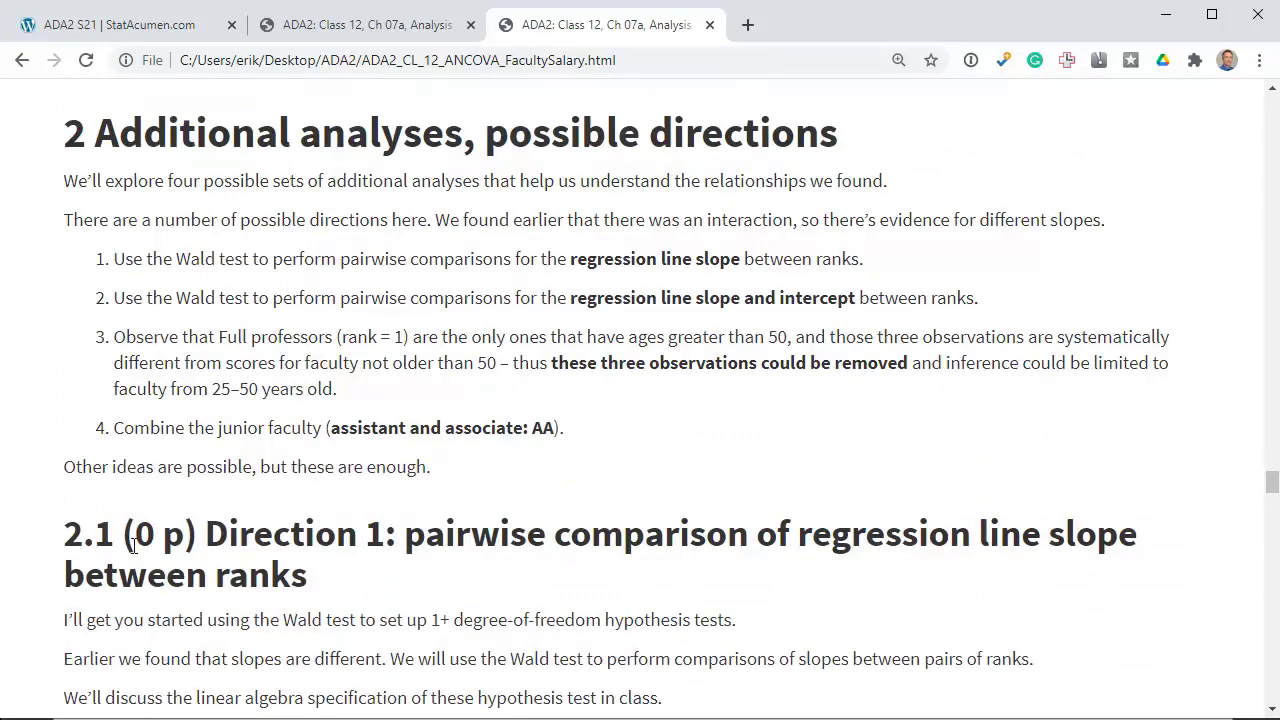
Highlight the '(0 p)' marker in heading 2.1, then refocus the worksheet page
drag(122, 542, 209, 540)
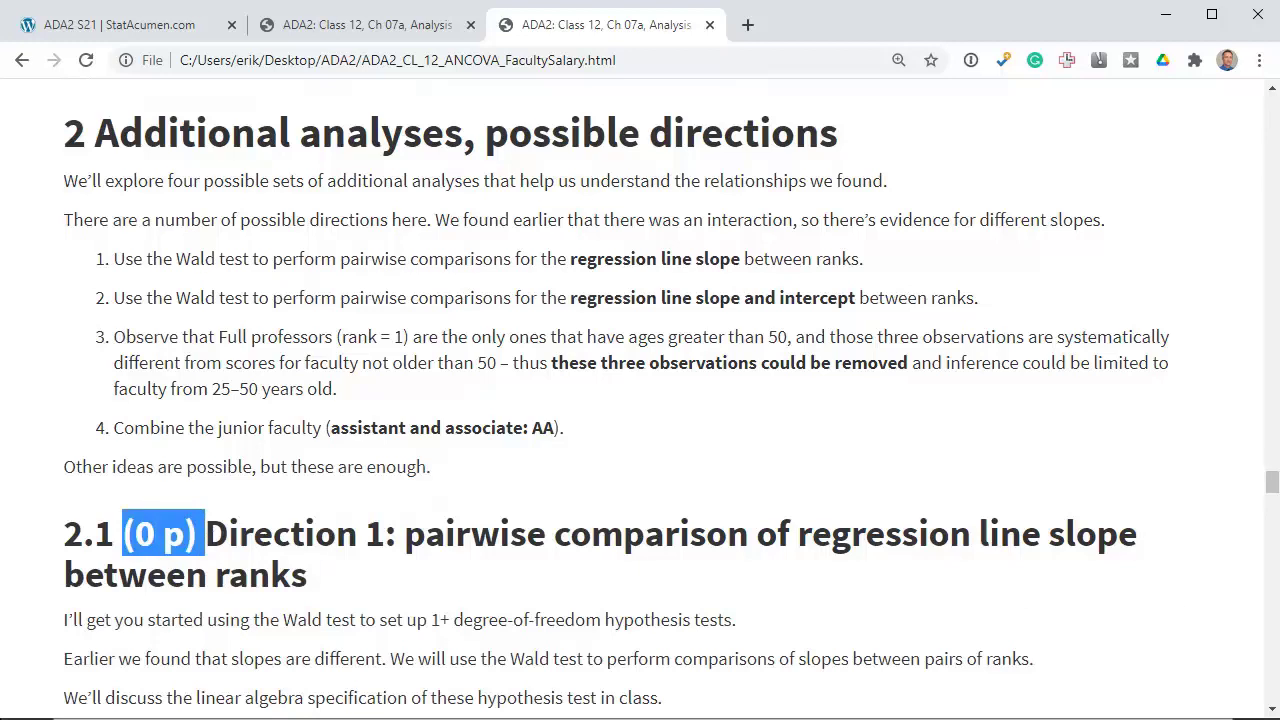
key(alt+Tab)
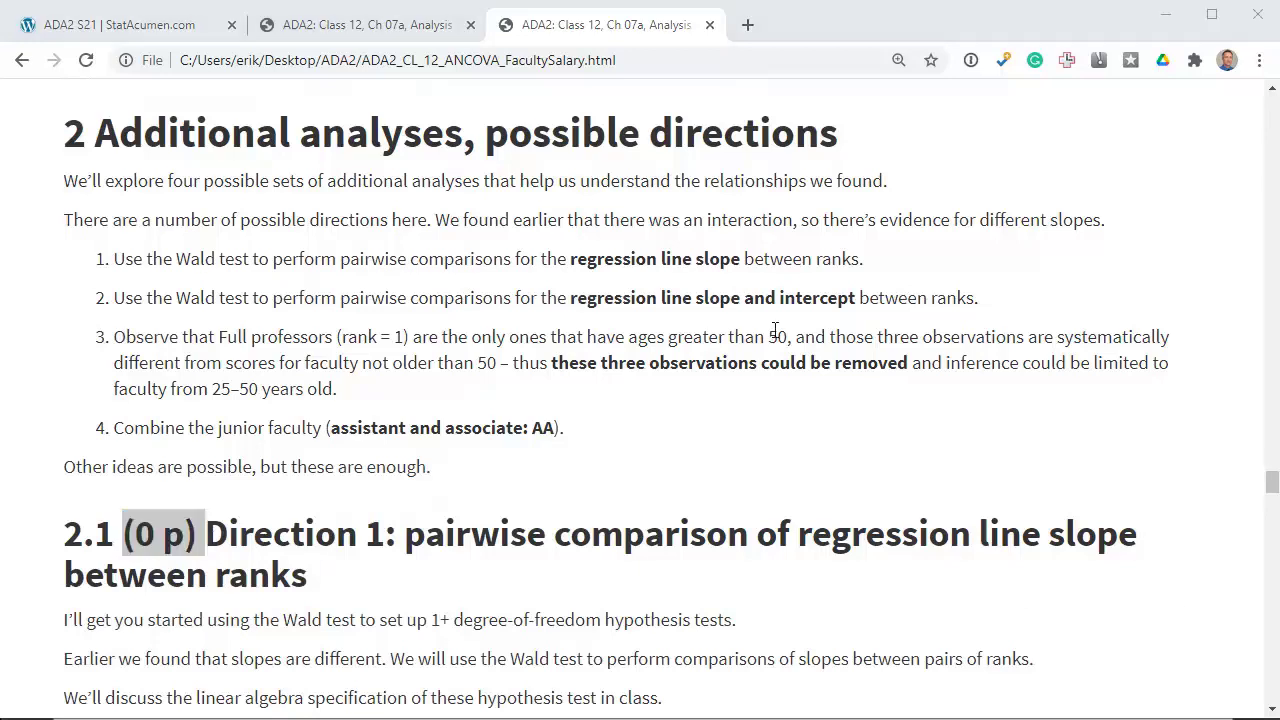
click(399, 195)
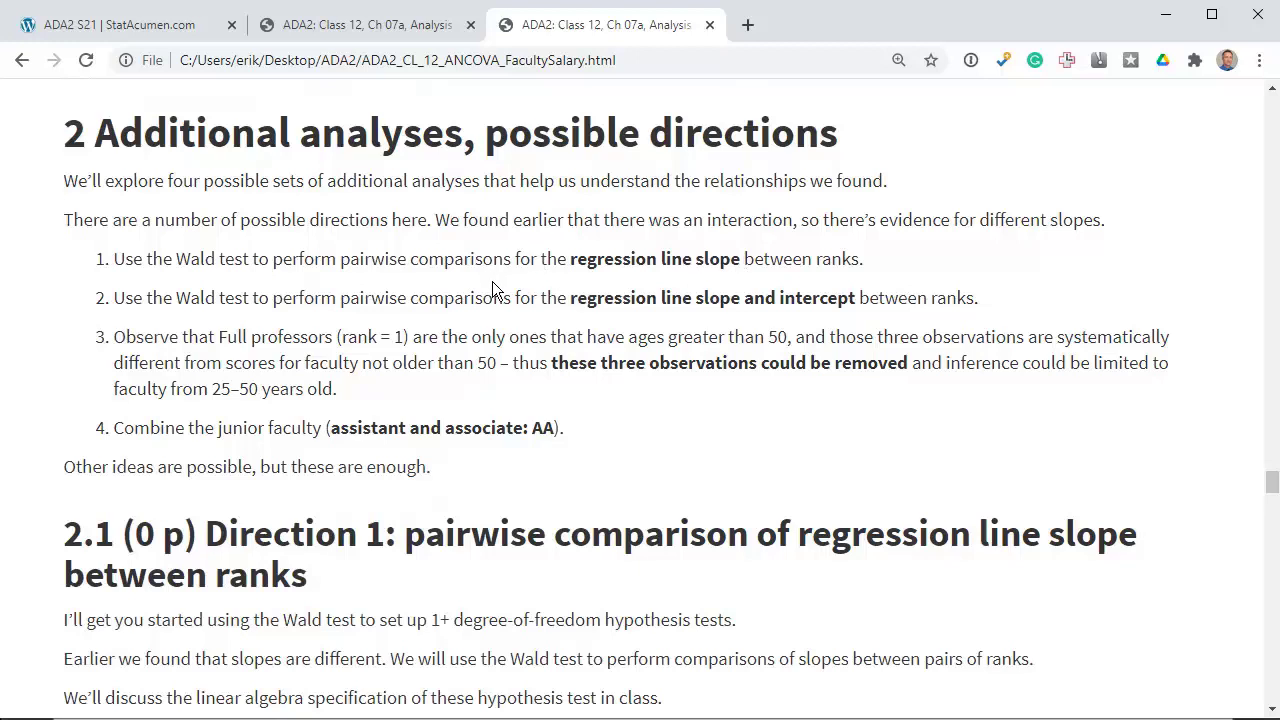
Highlight 'Wald', 'regression line slope and intercept' and 'Use' in item 2, and 'ages greater than 50' in item 3
double_click(183, 297)
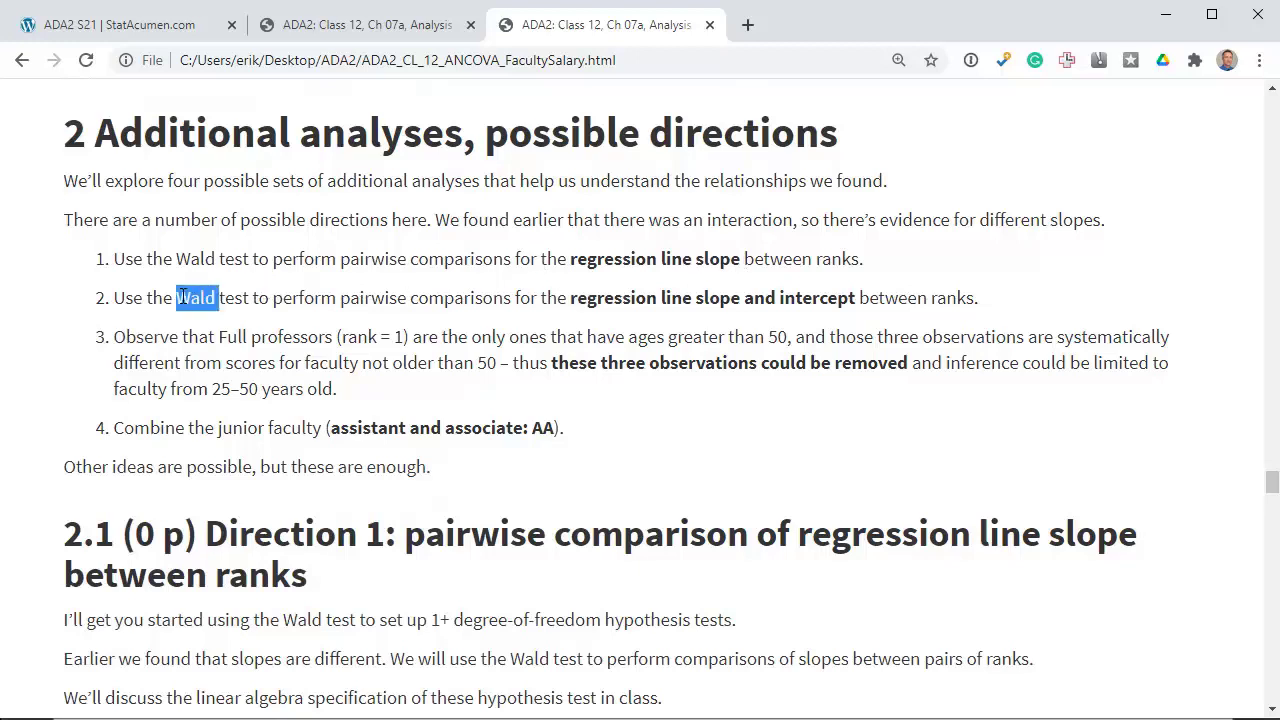
drag(566, 297, 860, 295)
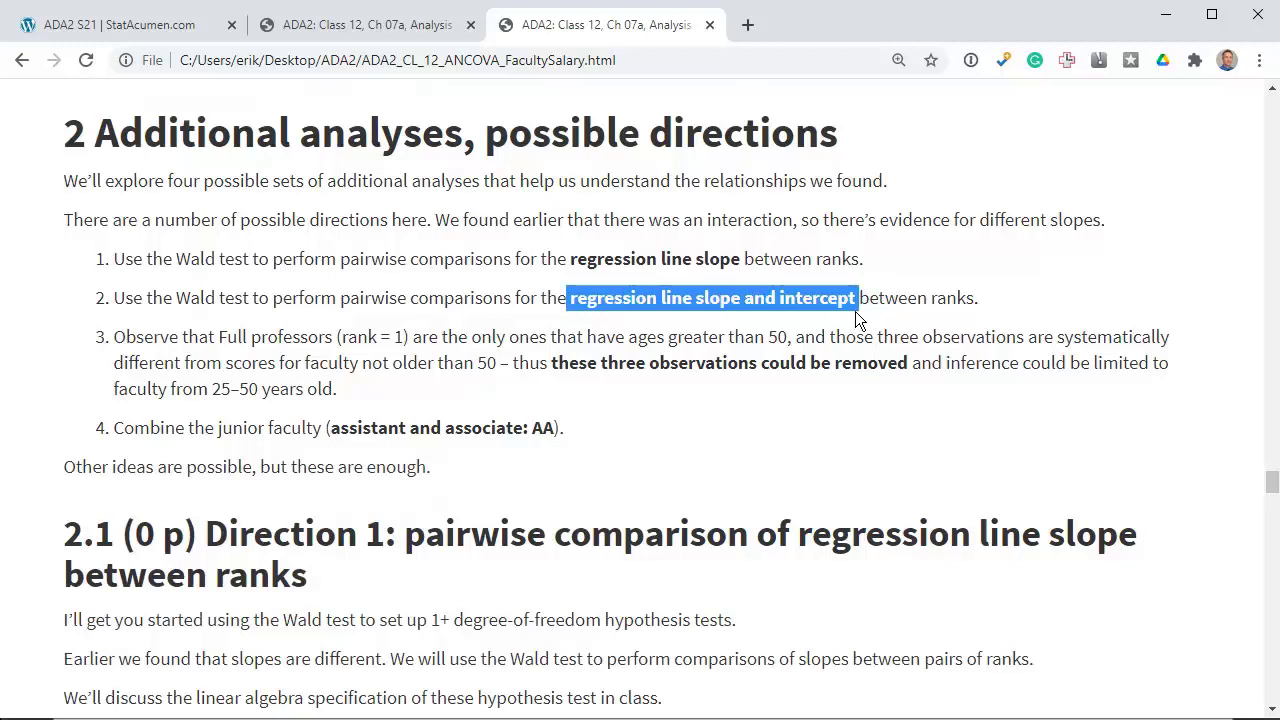
click(866, 292)
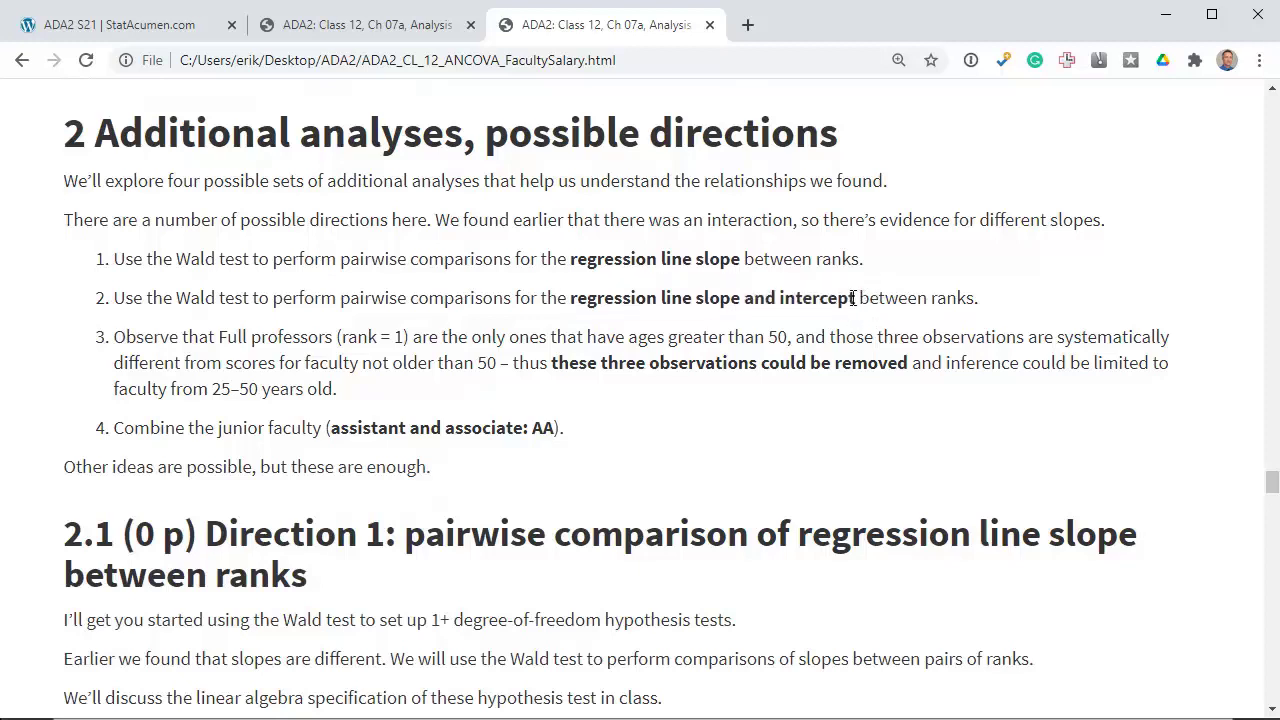
drag(112, 297, 147, 298)
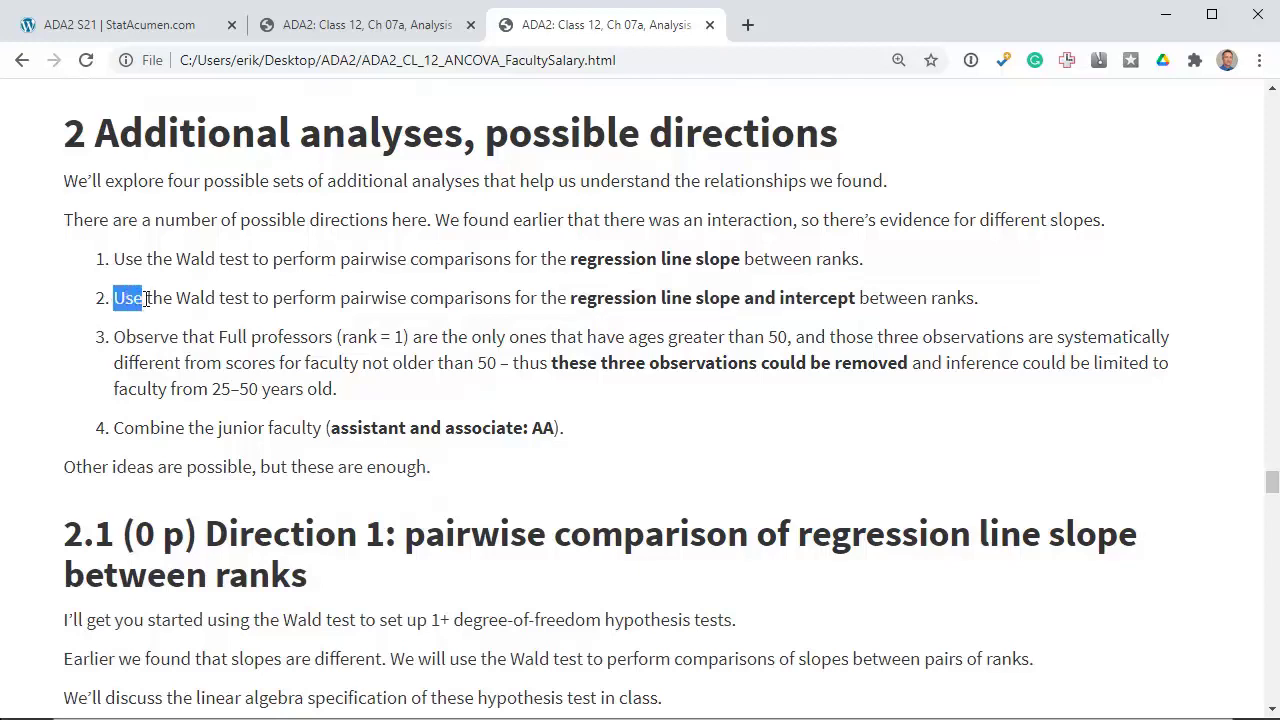
click(115, 340)
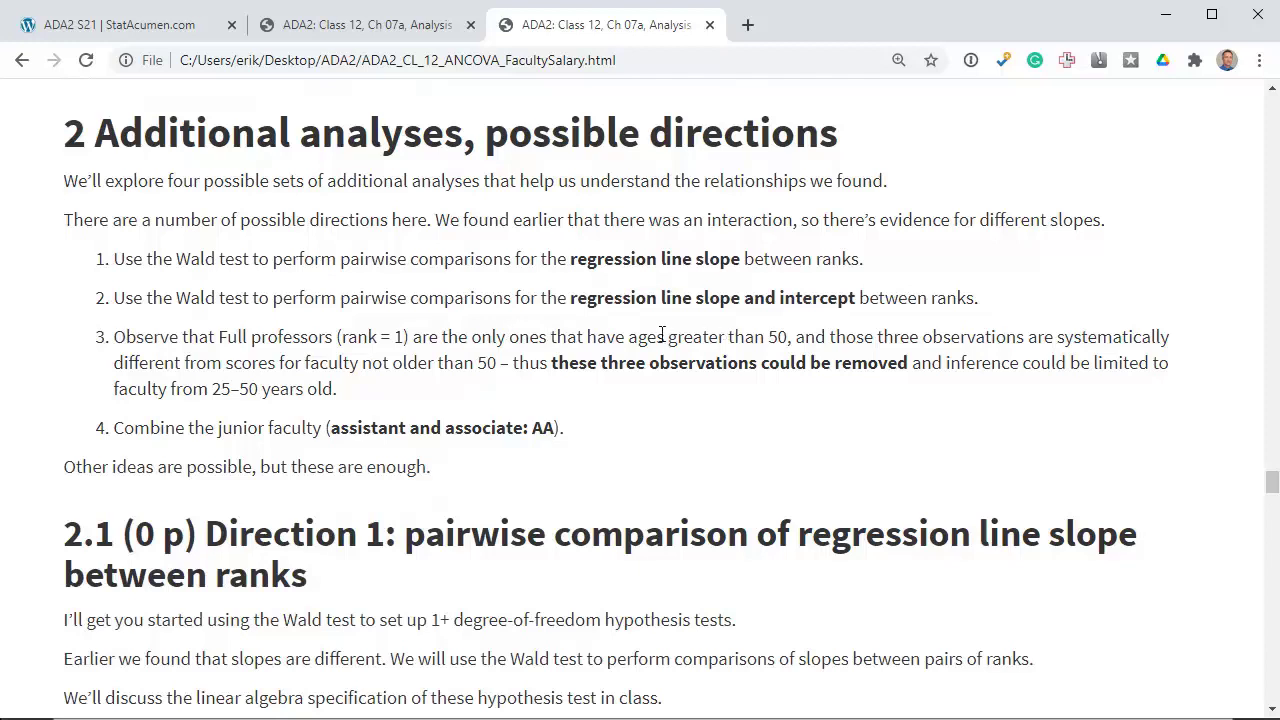
drag(630, 337, 790, 329)
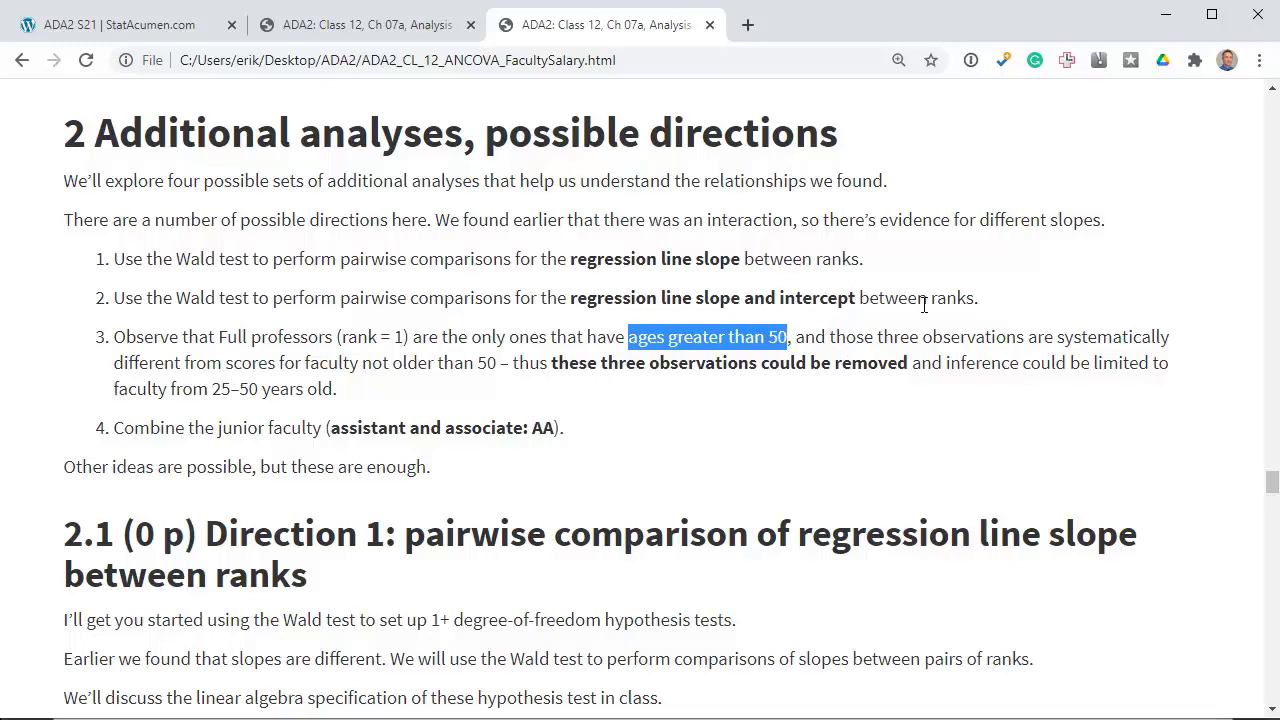
Return to the second worksheet tab and bring the Tolerance score fitted-lines plot into view
key(ctrl+Page_Up)
scroll(881, 325, up, 20)
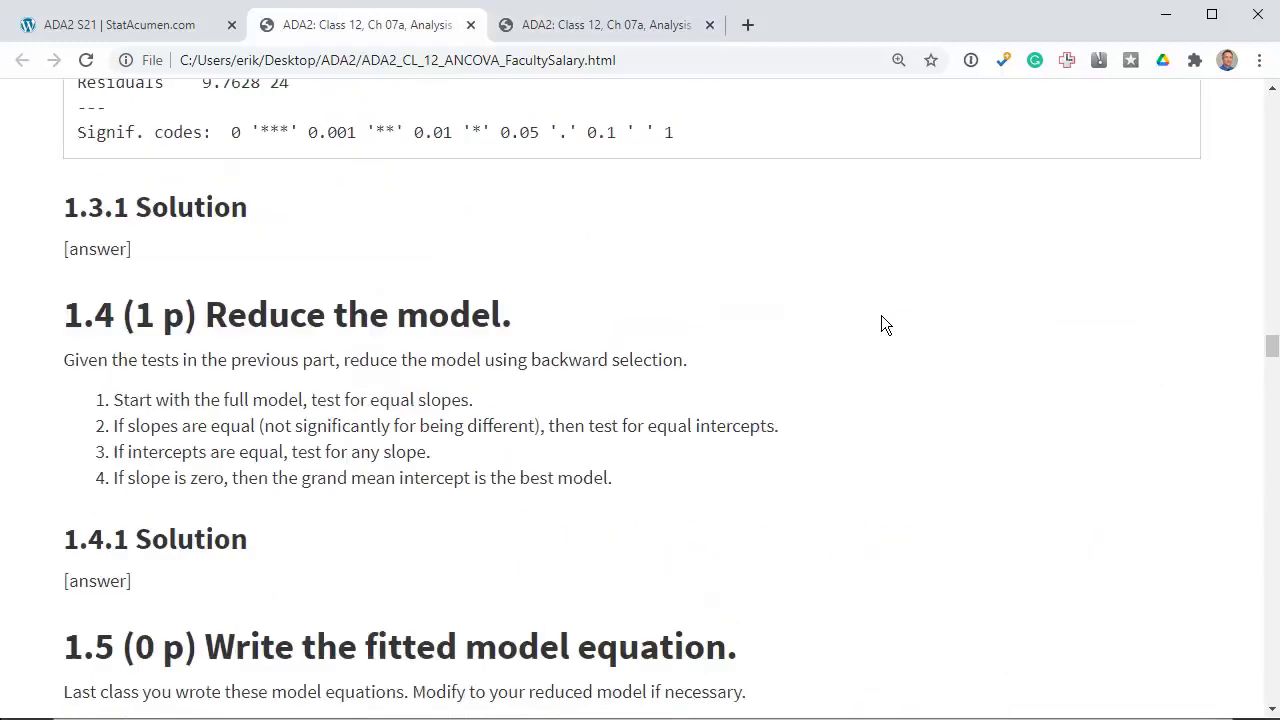
scroll(881, 325, up, 5)
scroll(881, 325, down, 2)
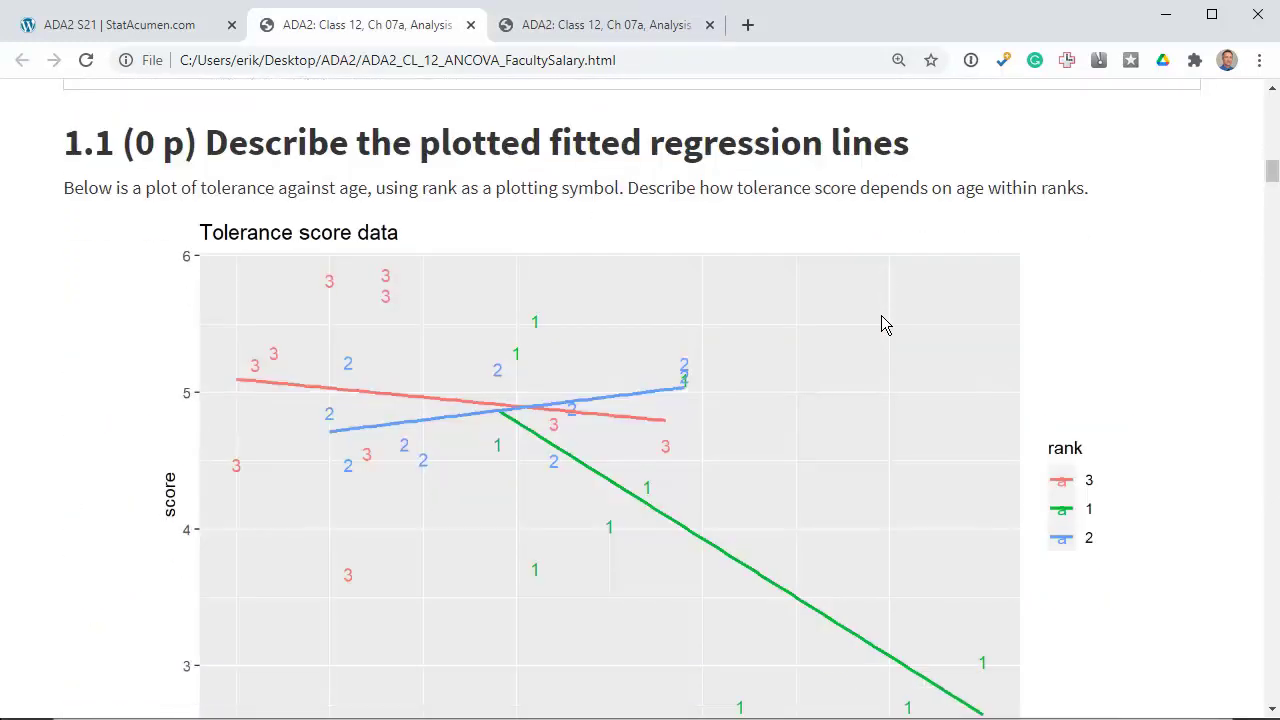
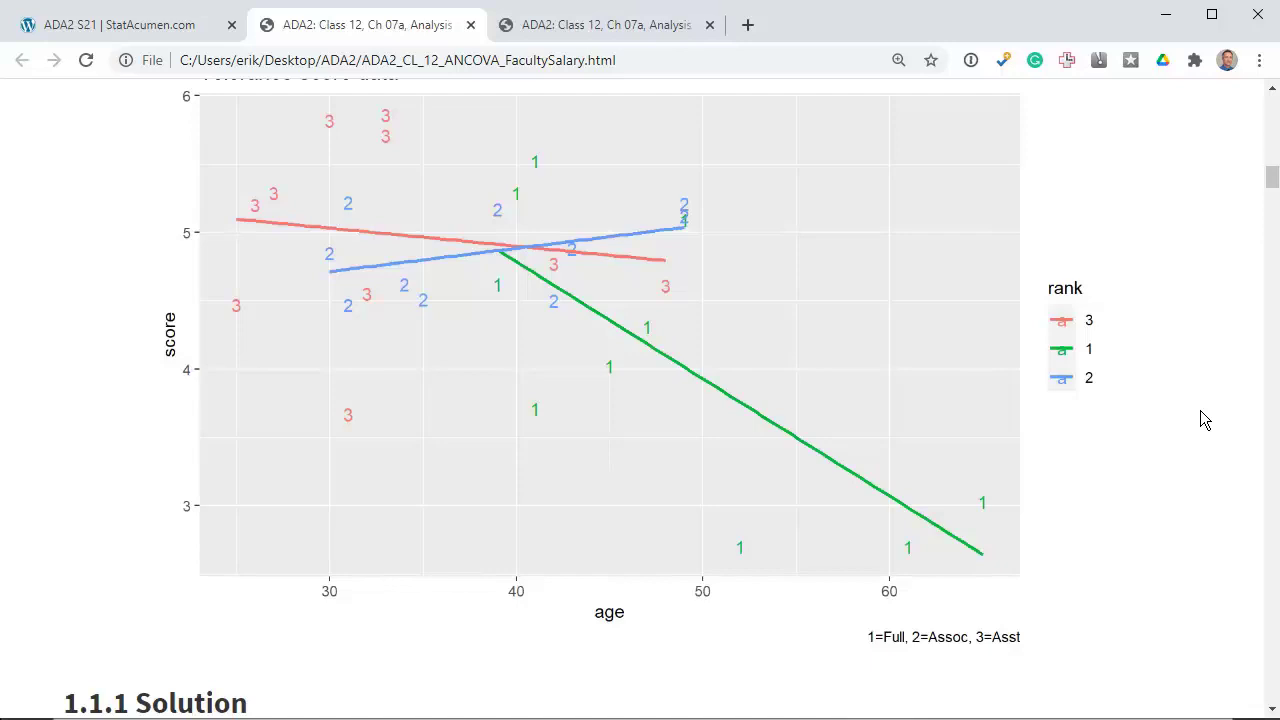
Switch to the report copy listing four additional analysis directions and highlight the 25–50 age range
scroll(1201, 411, up, 1)
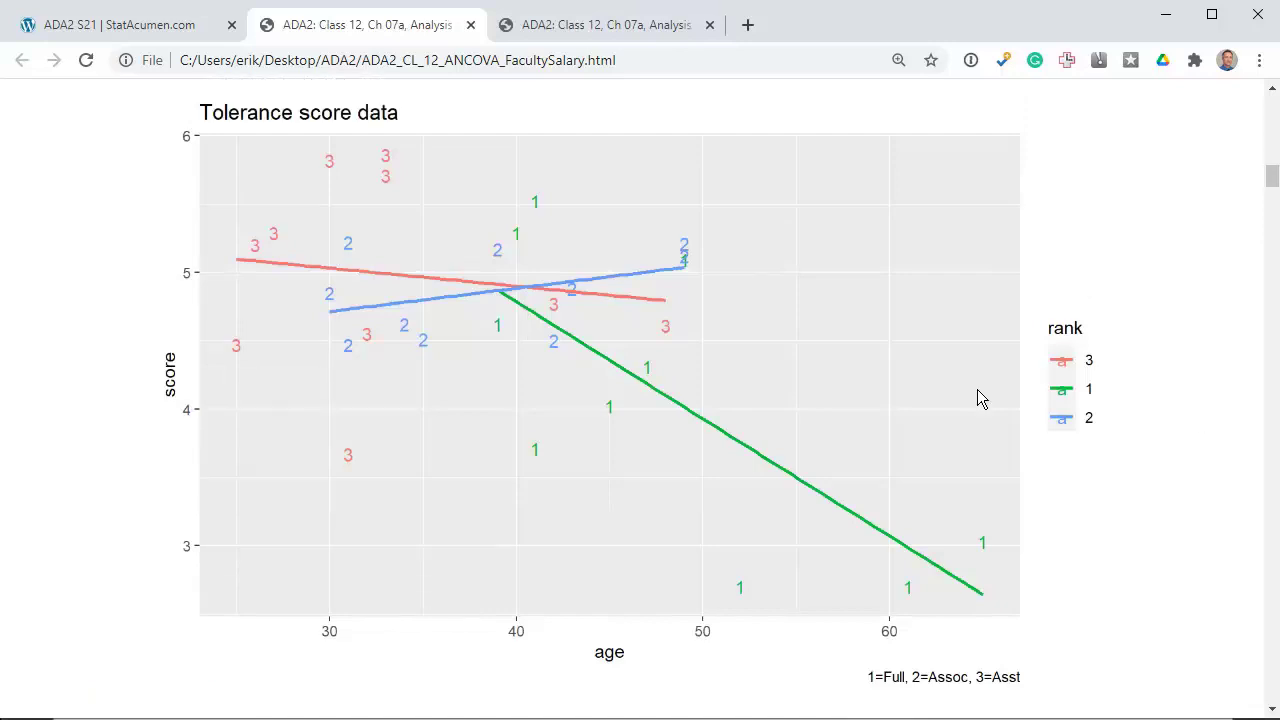
key(ctrl+Tab)
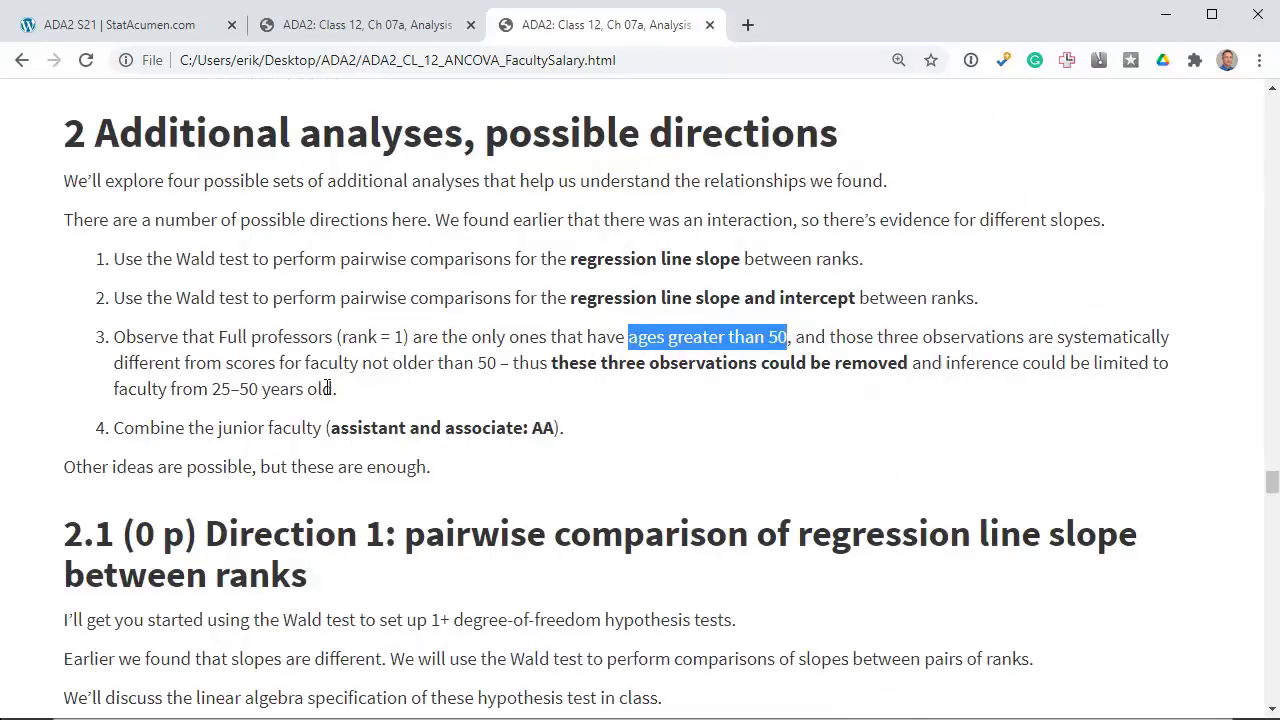
drag(341, 392, 194, 398)
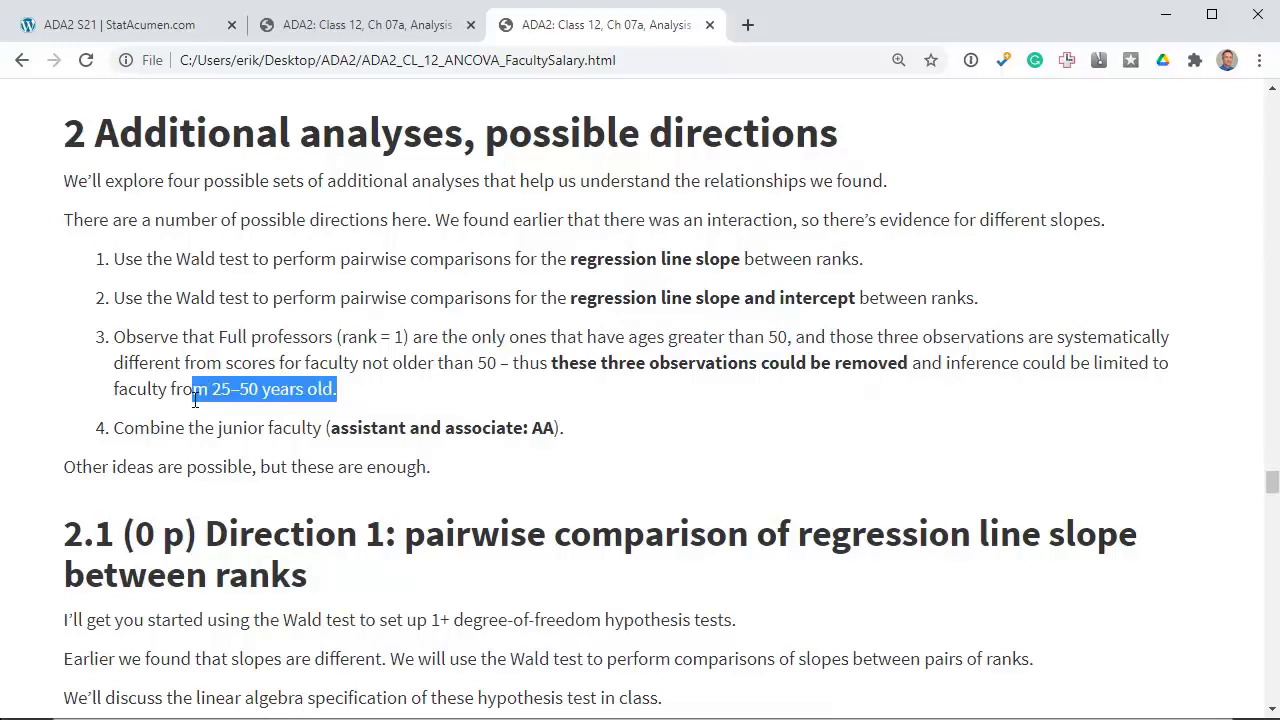
click(411, 386)
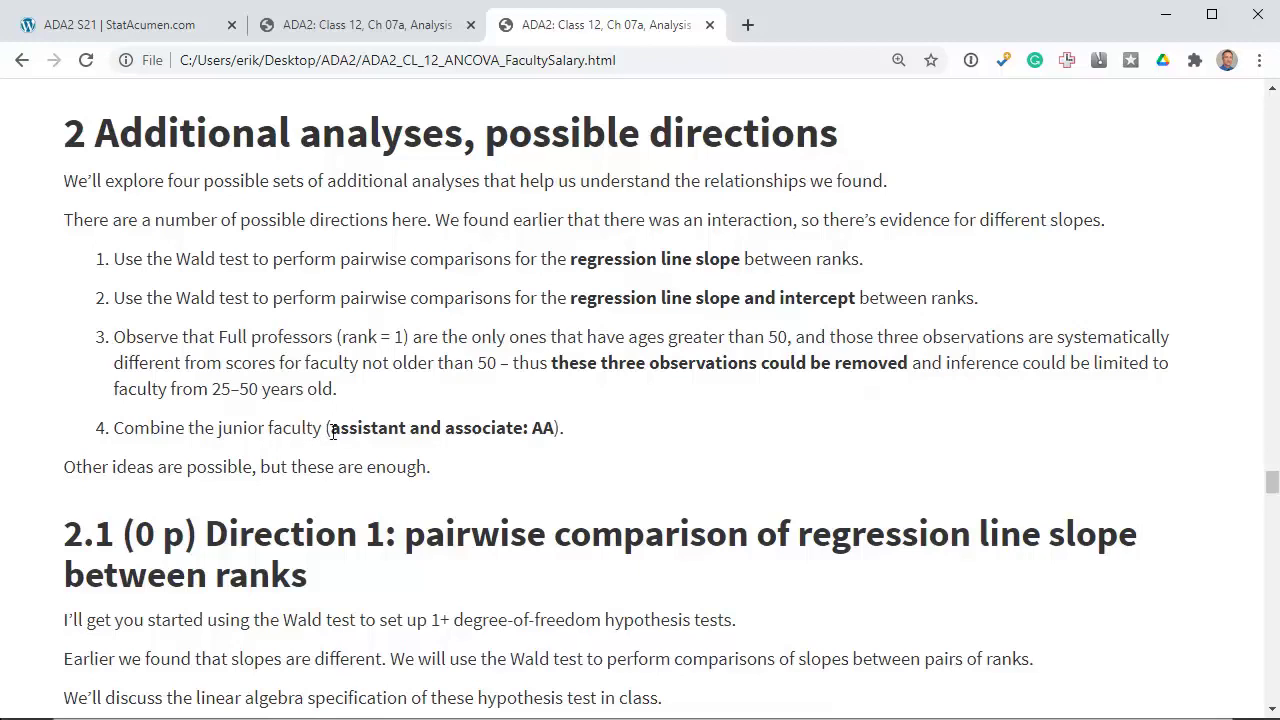
Highlight the junior faculty, Wald test wording, slope and intercept, and assistant/associate phrases
drag(333, 432, 463, 430)
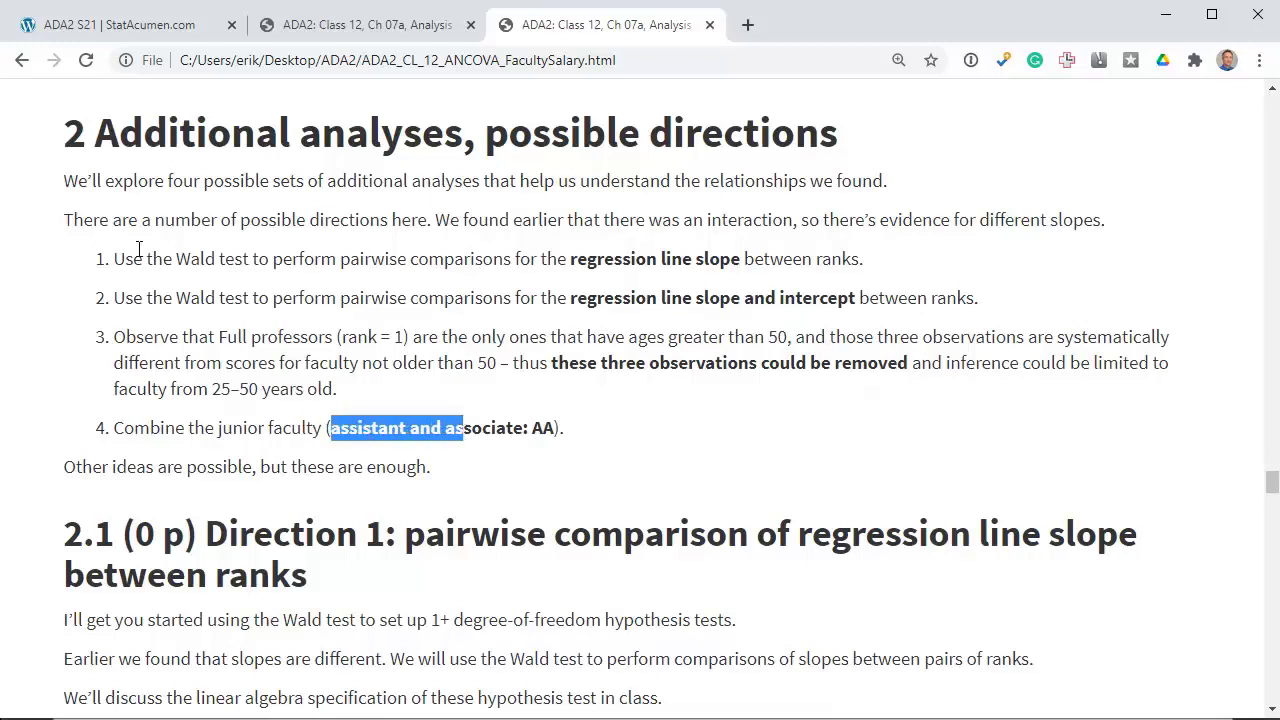
drag(112, 259, 152, 259)
drag(114, 298, 205, 298)
click(147, 298)
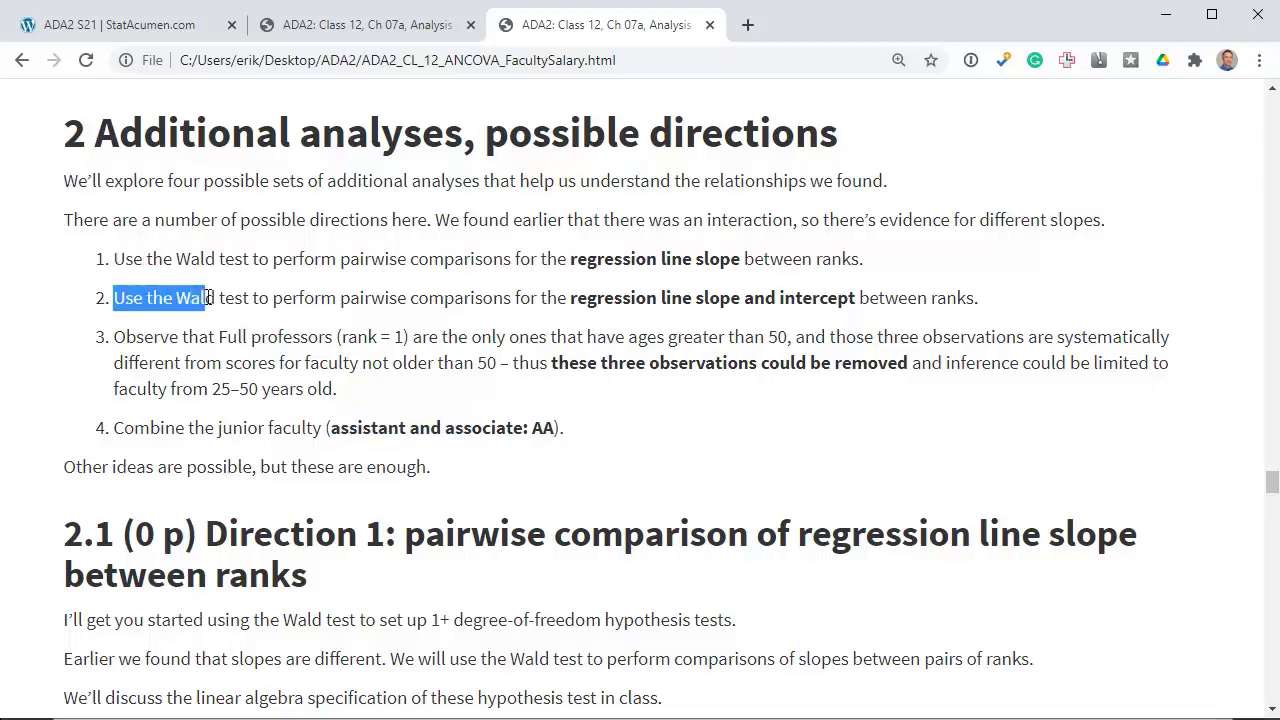
drag(572, 297, 815, 297)
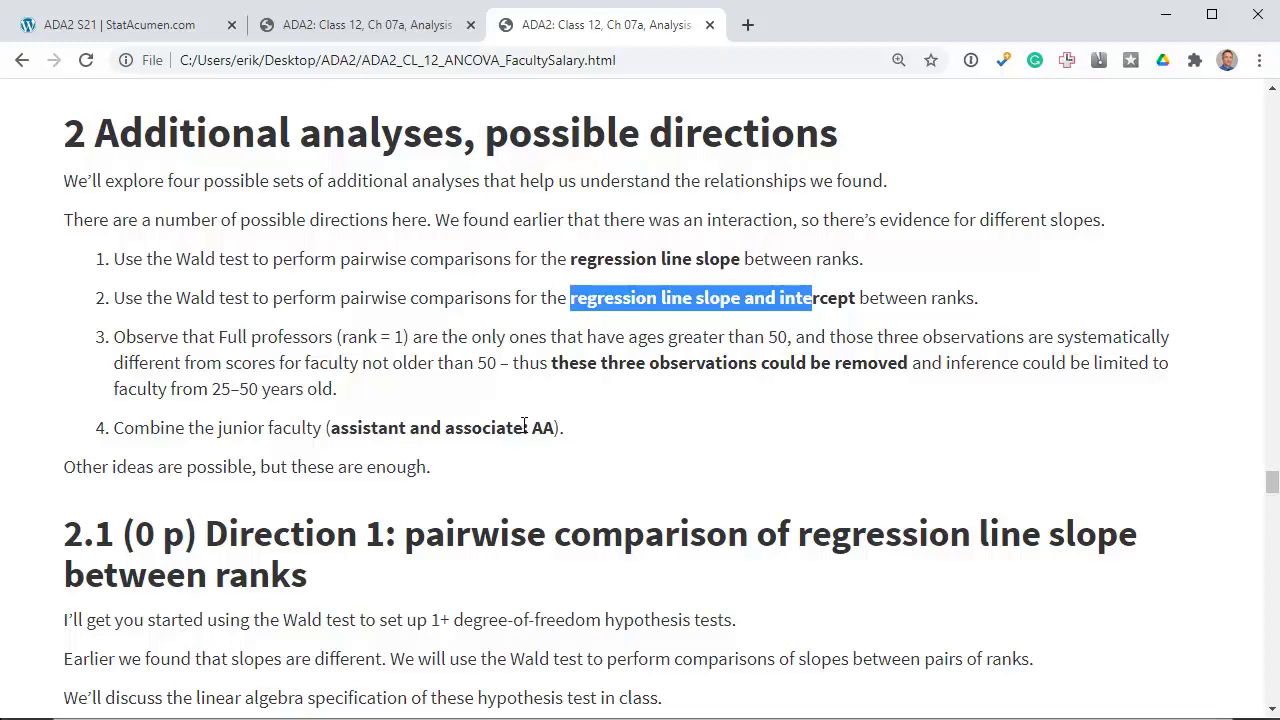
drag(524, 427, 331, 430)
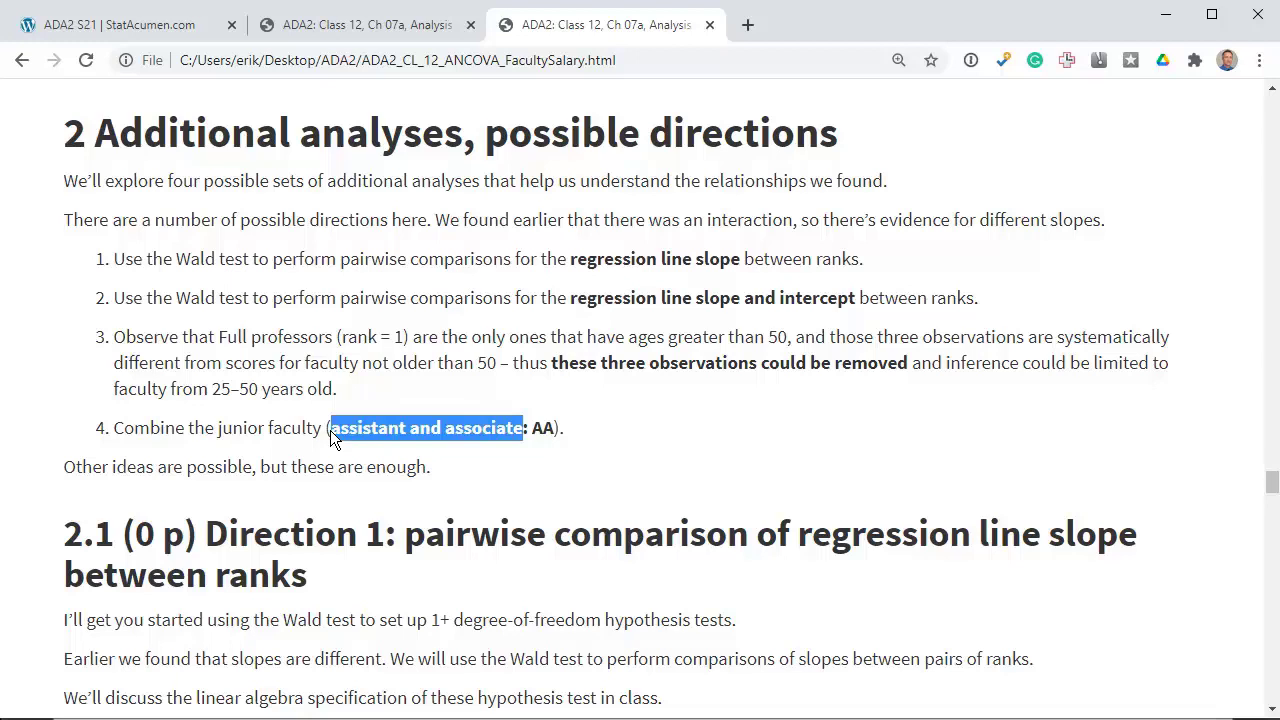
click(468, 476)
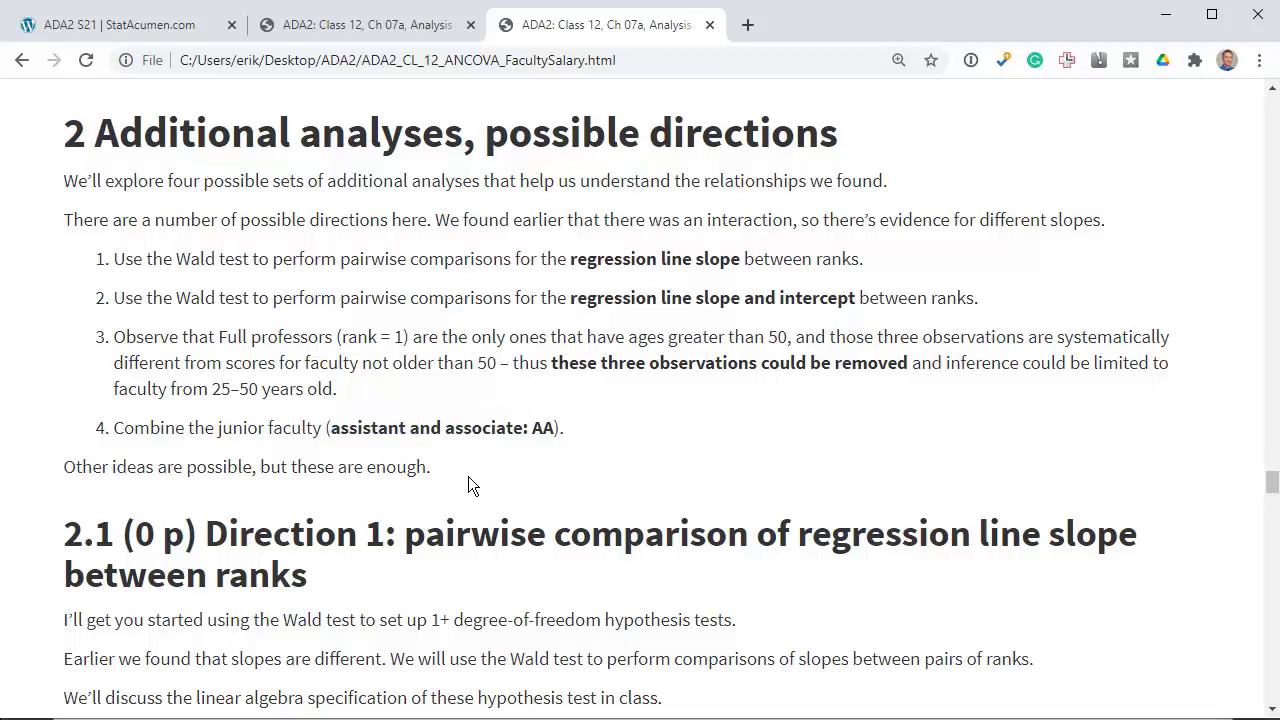
Scroll to 2.1.1 Solution, highlighting the (0 p) marker and 'slope' in the heading
scroll(463, 474, down, 1)
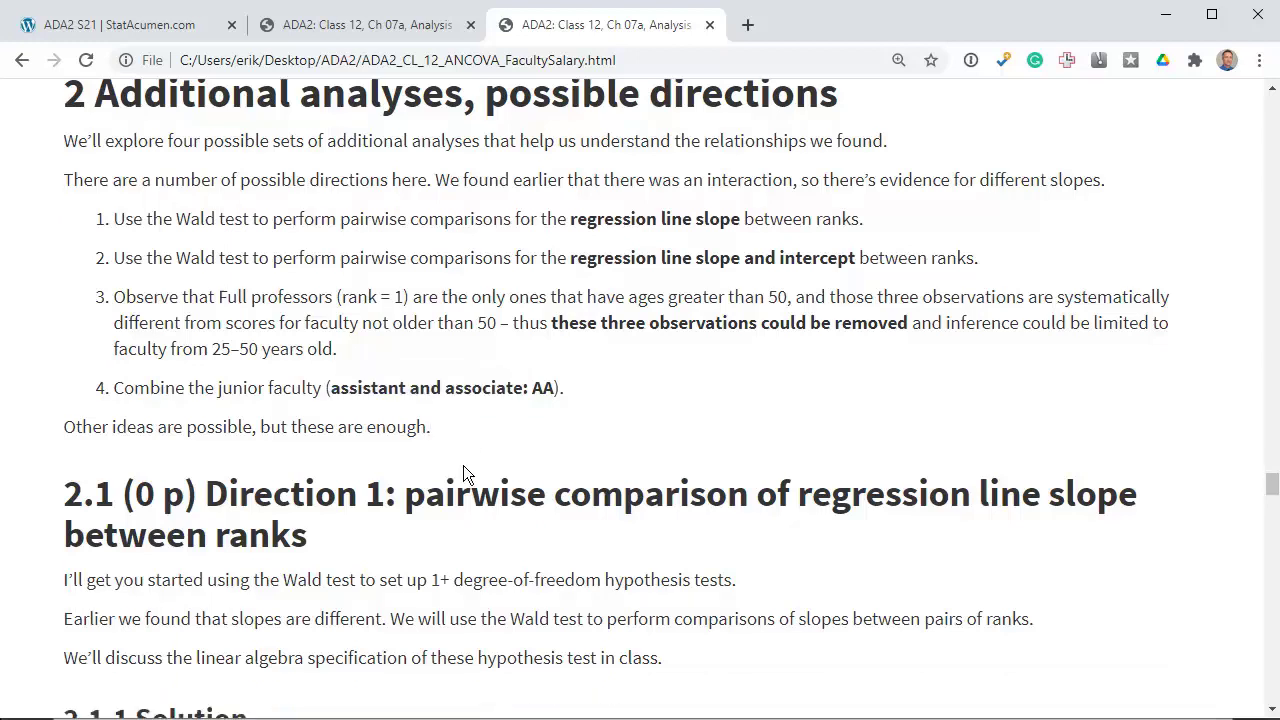
scroll(463, 474, down, 5)
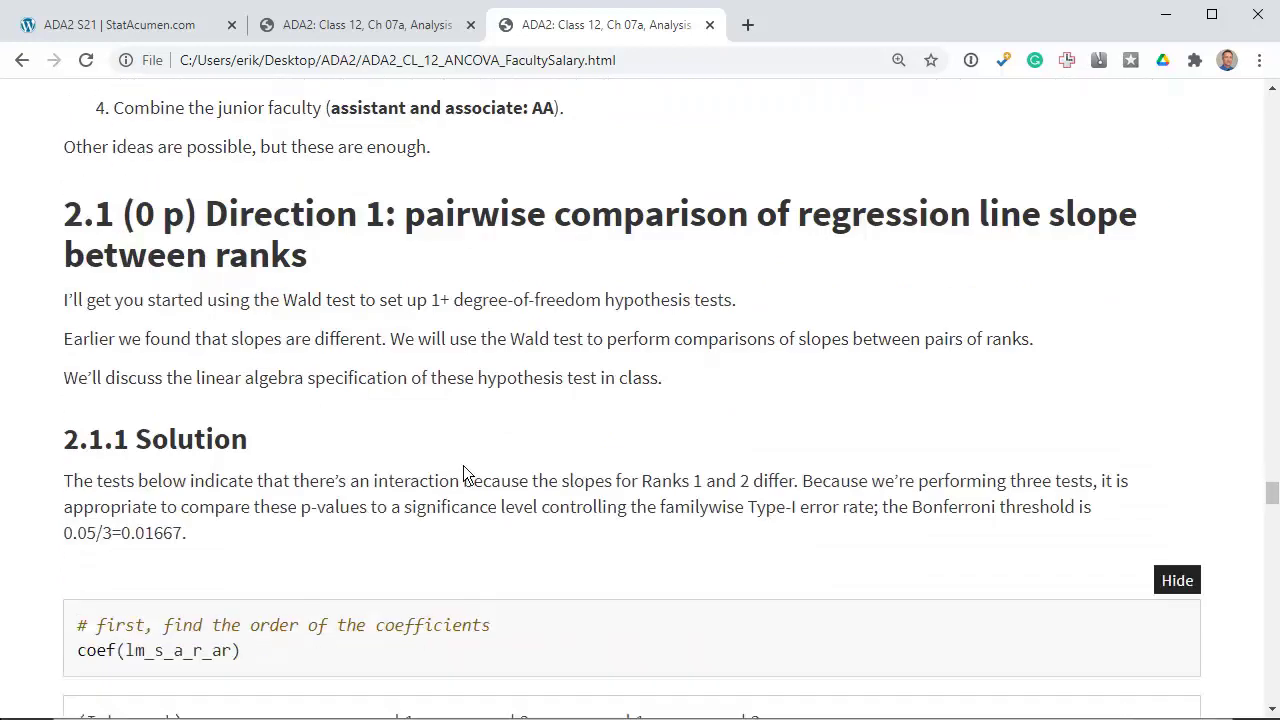
scroll(464, 470, down, 1)
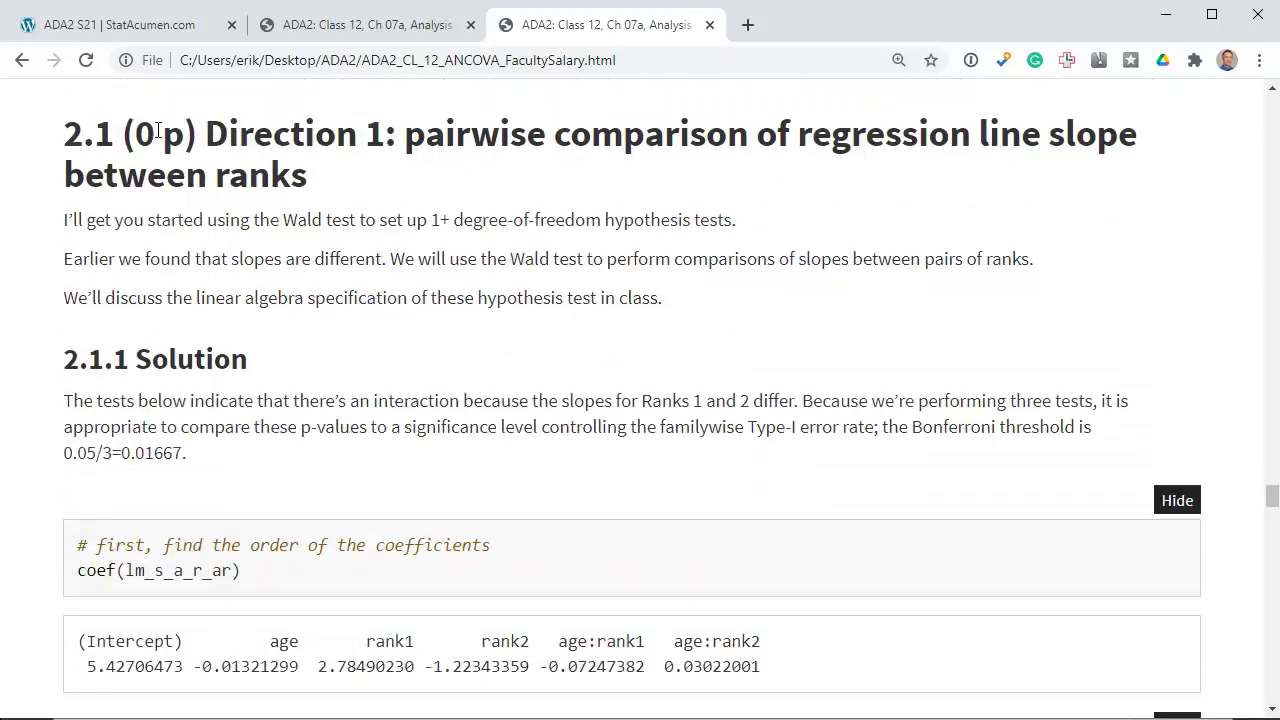
drag(197, 133, 122, 133)
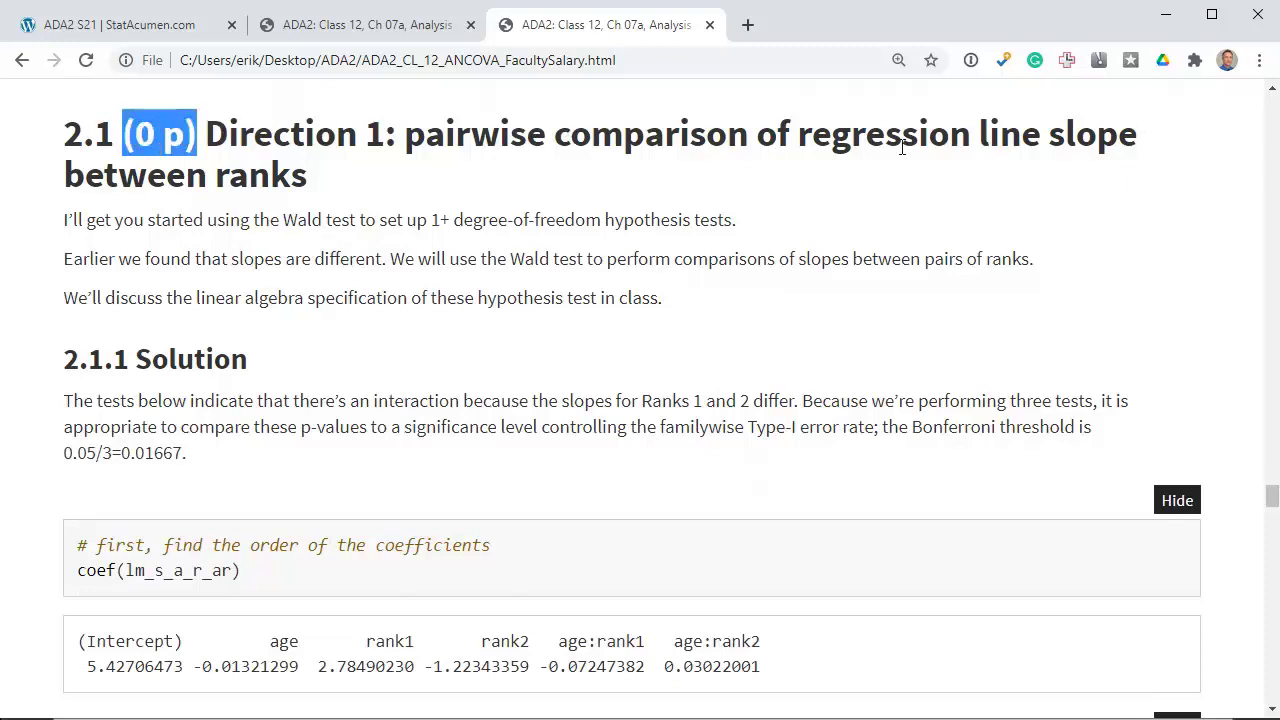
double_click(1086, 138)
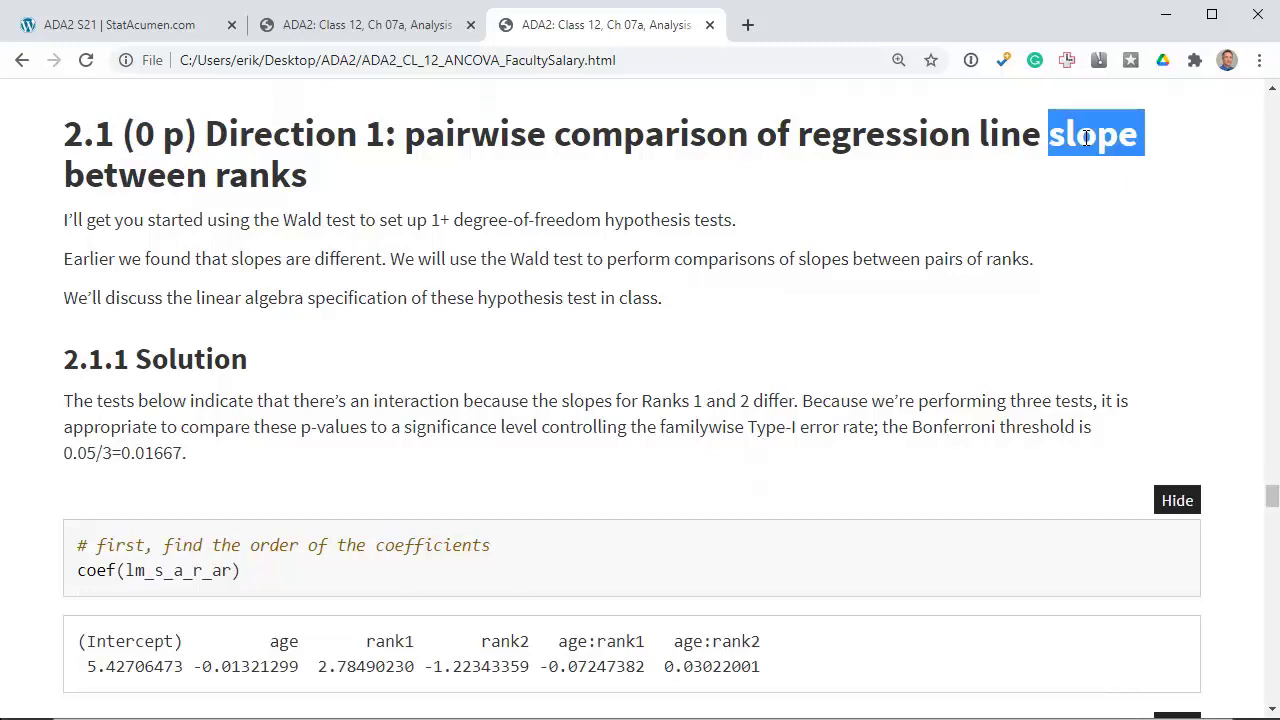
click(998, 171)
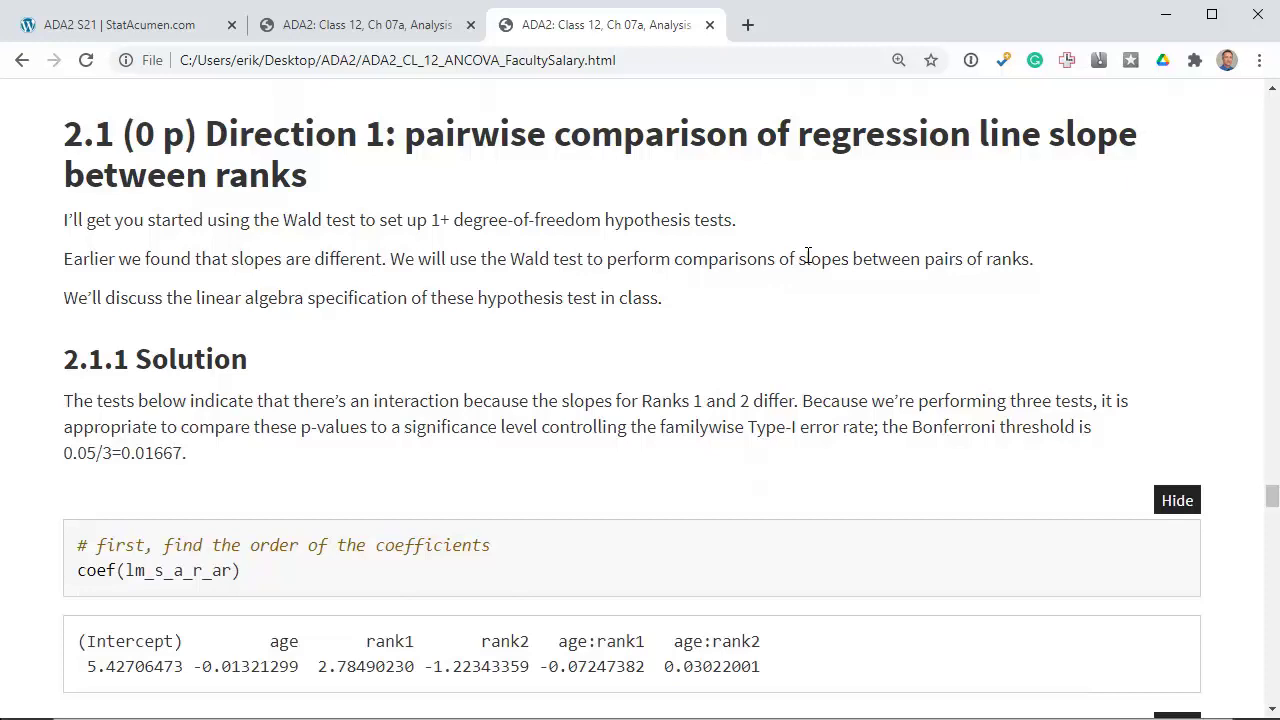
scroll(808, 256, down, 2)
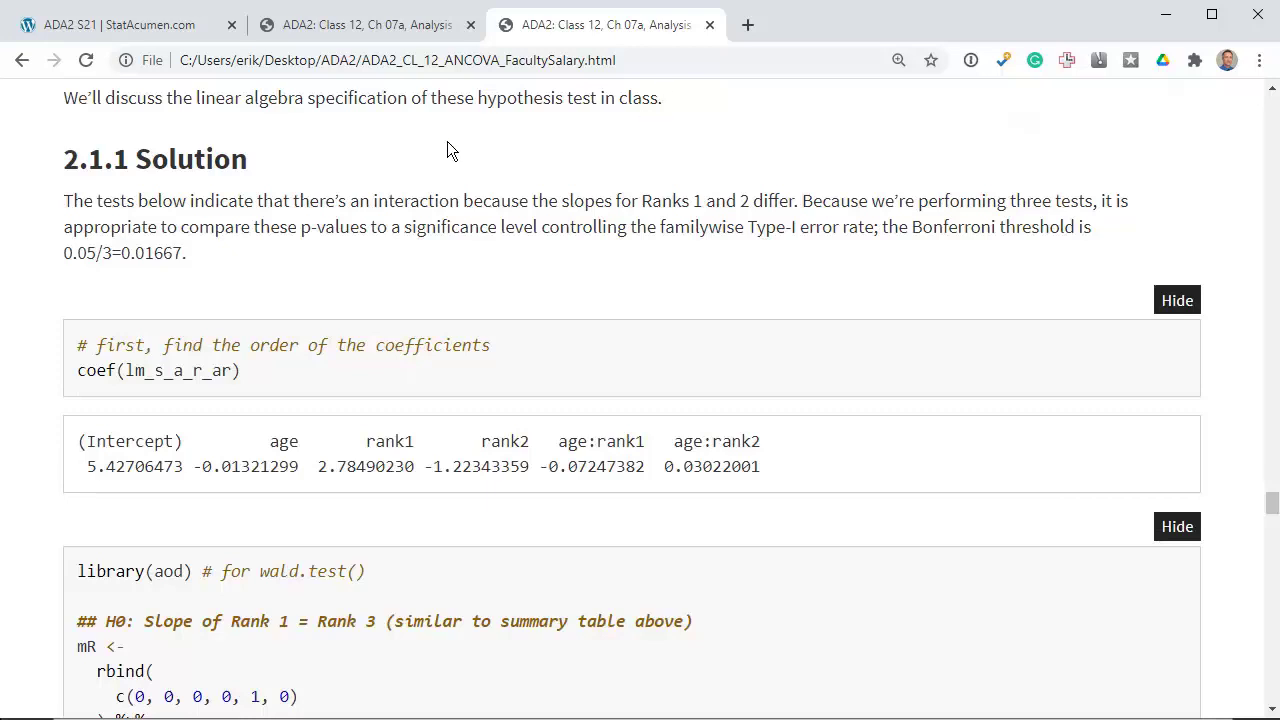
Highlight the model name lm_s_a_r_ar and its row of coefficient values
scroll(445, 153, down, 1)
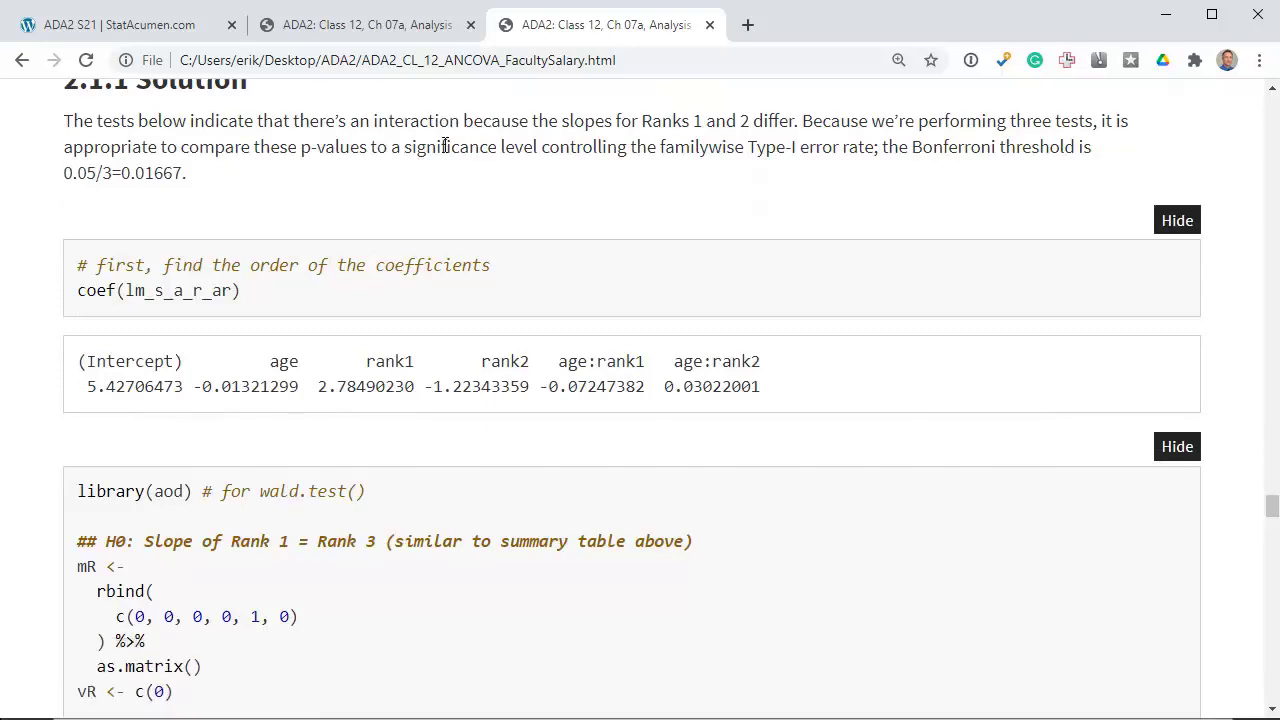
scroll(449, 141, up, 1)
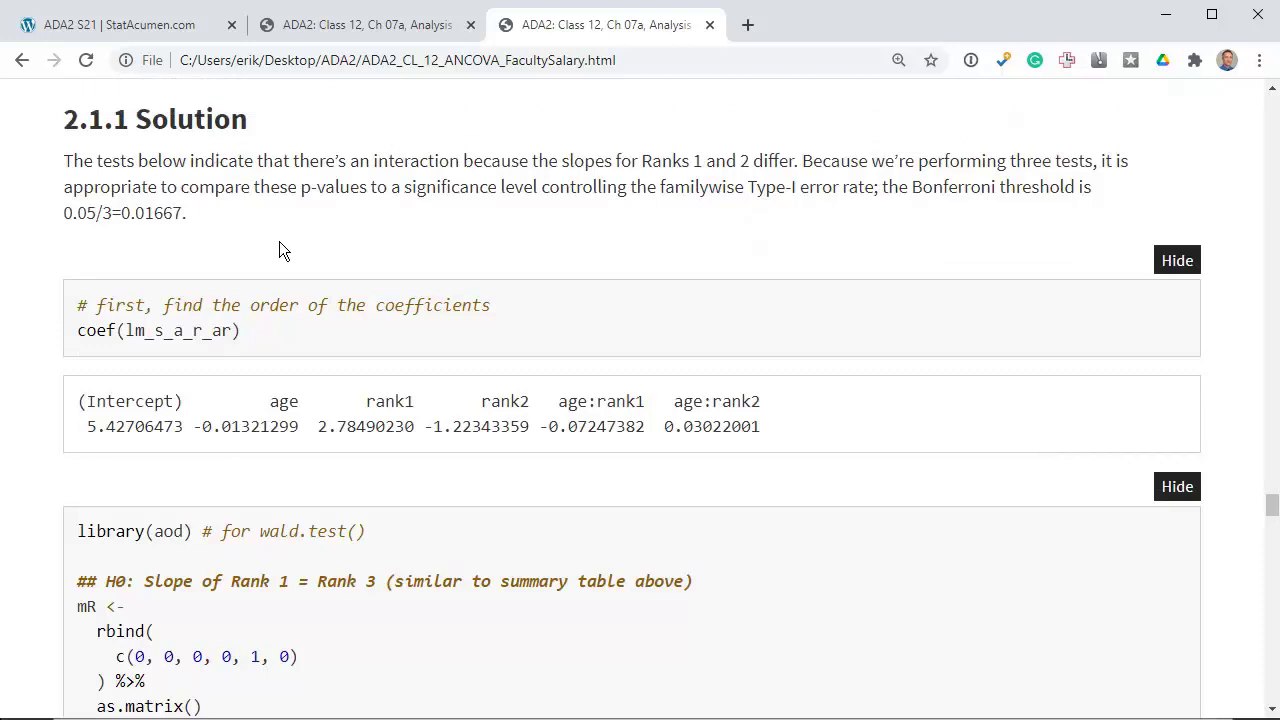
double_click(153, 335)
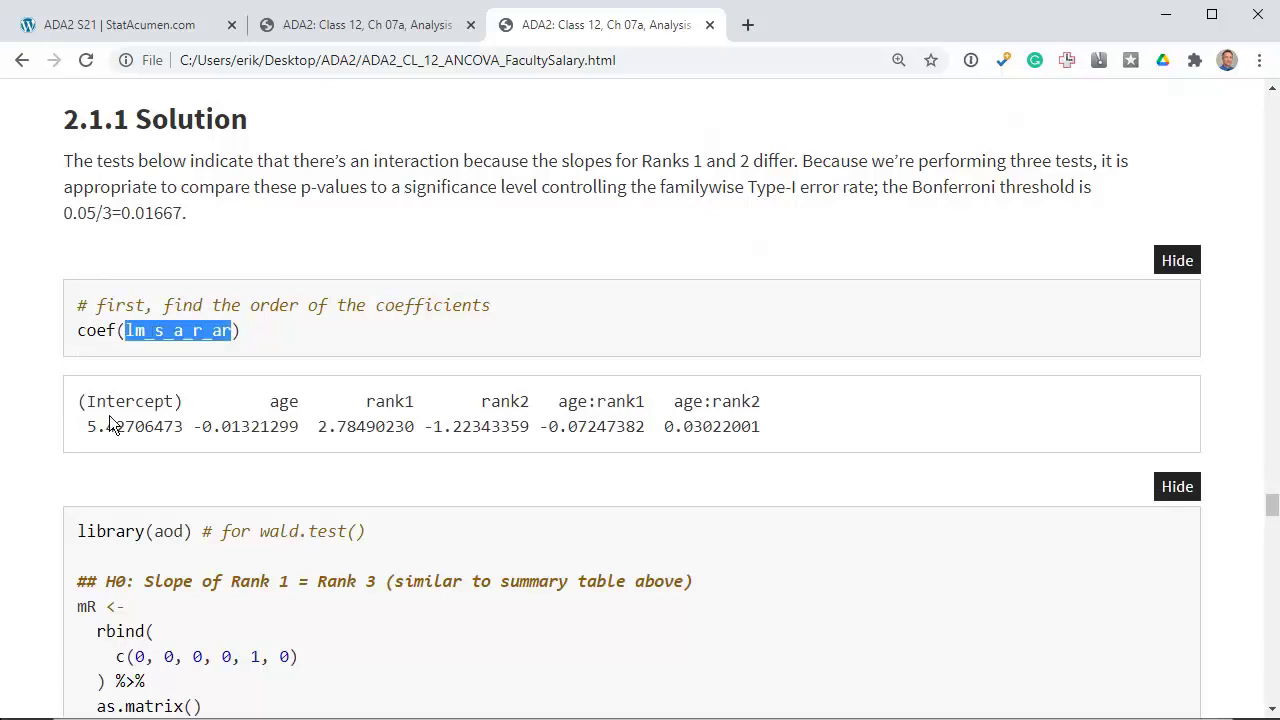
drag(88, 427, 798, 434)
click(594, 408)
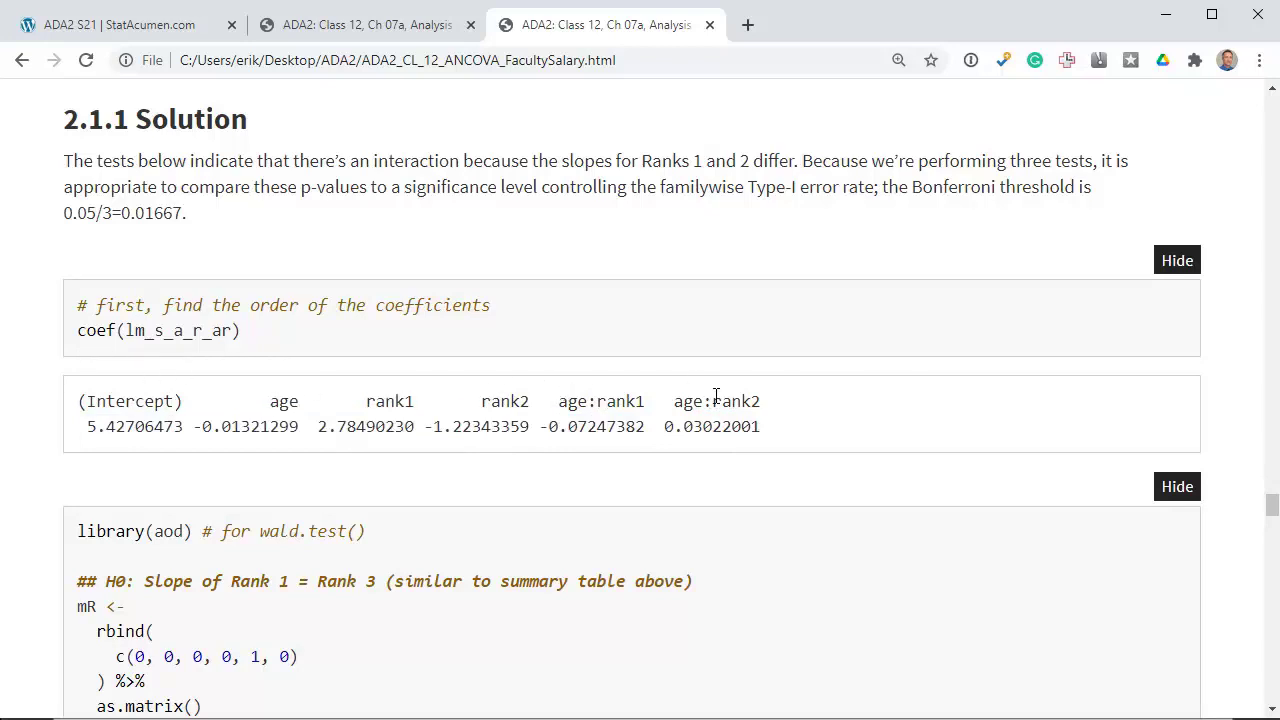
Scroll to the wald.test code and highlight Rank 1 and Rank 3 in the hypothesis comment
scroll(762, 550, down, 2)
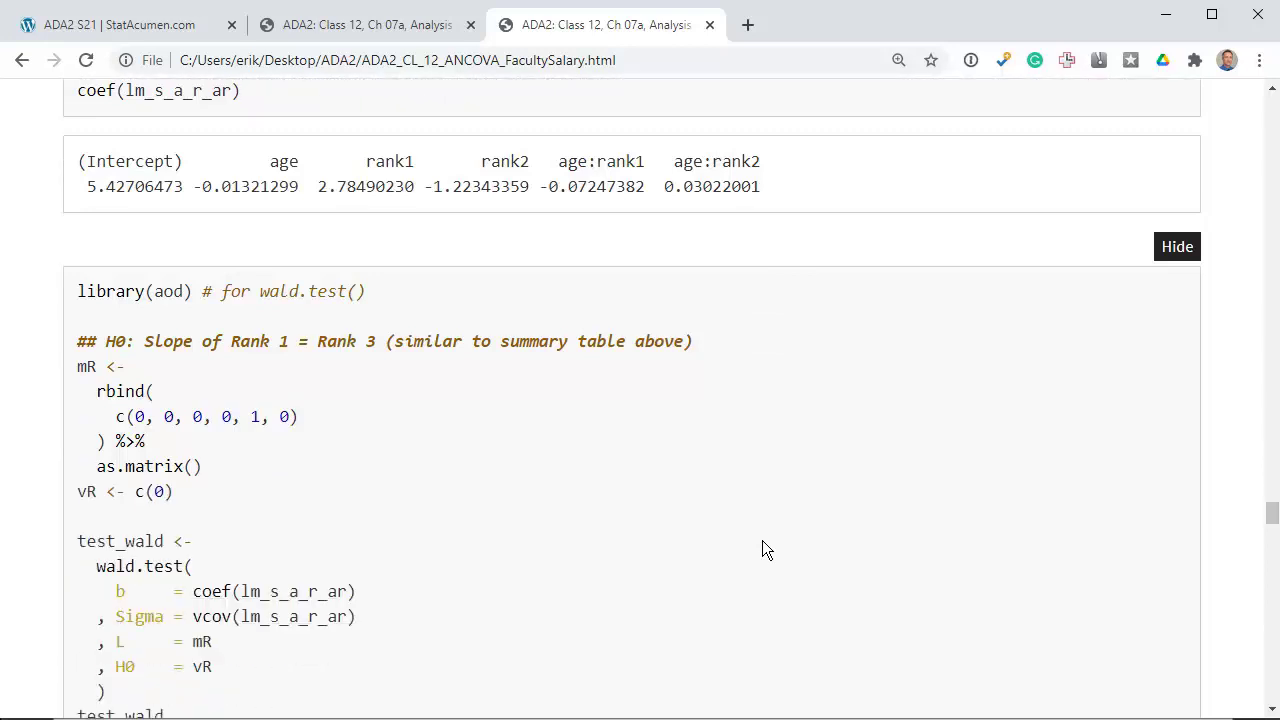
scroll(762, 549, down, 1)
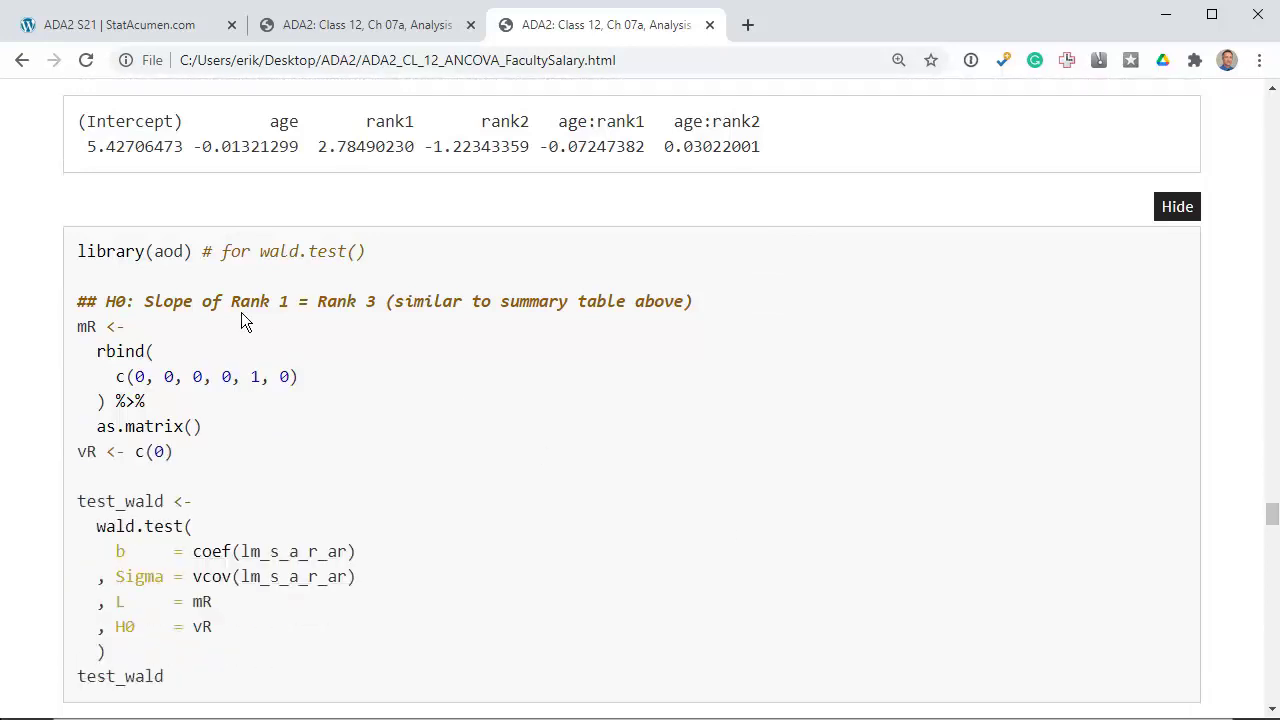
drag(231, 301, 378, 297)
drag(378, 297, 316, 302)
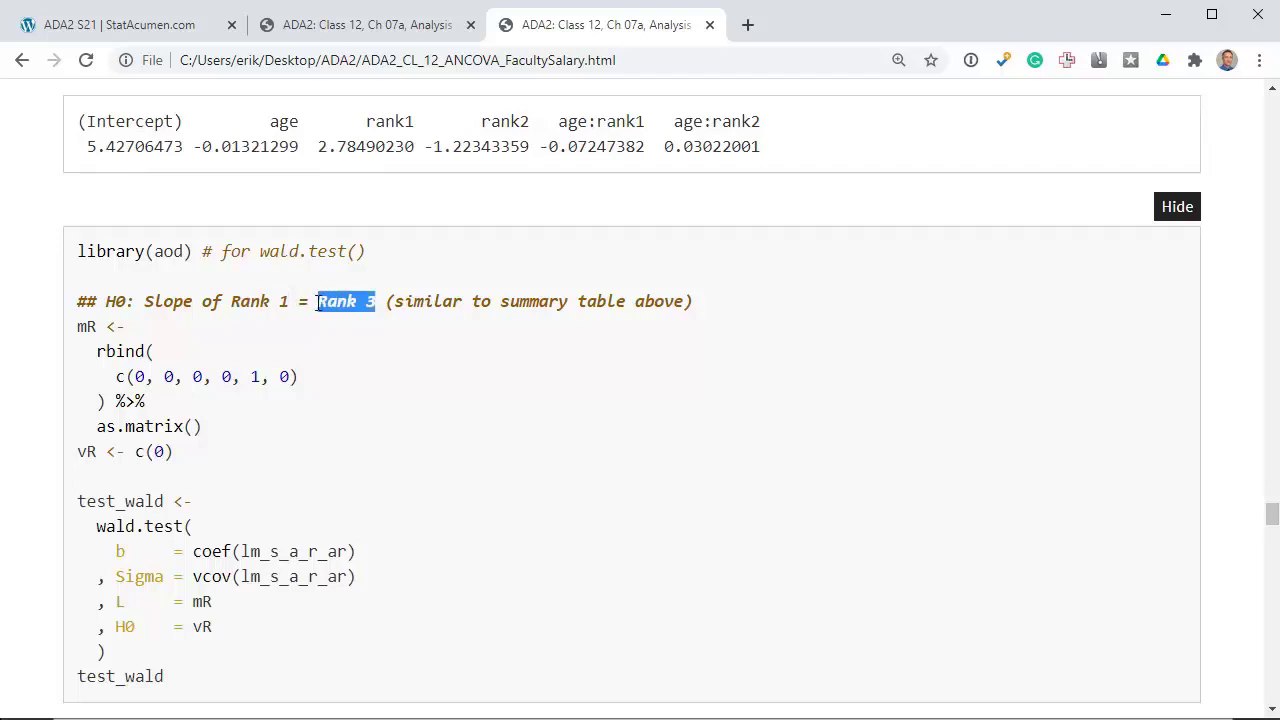
click(378, 308)
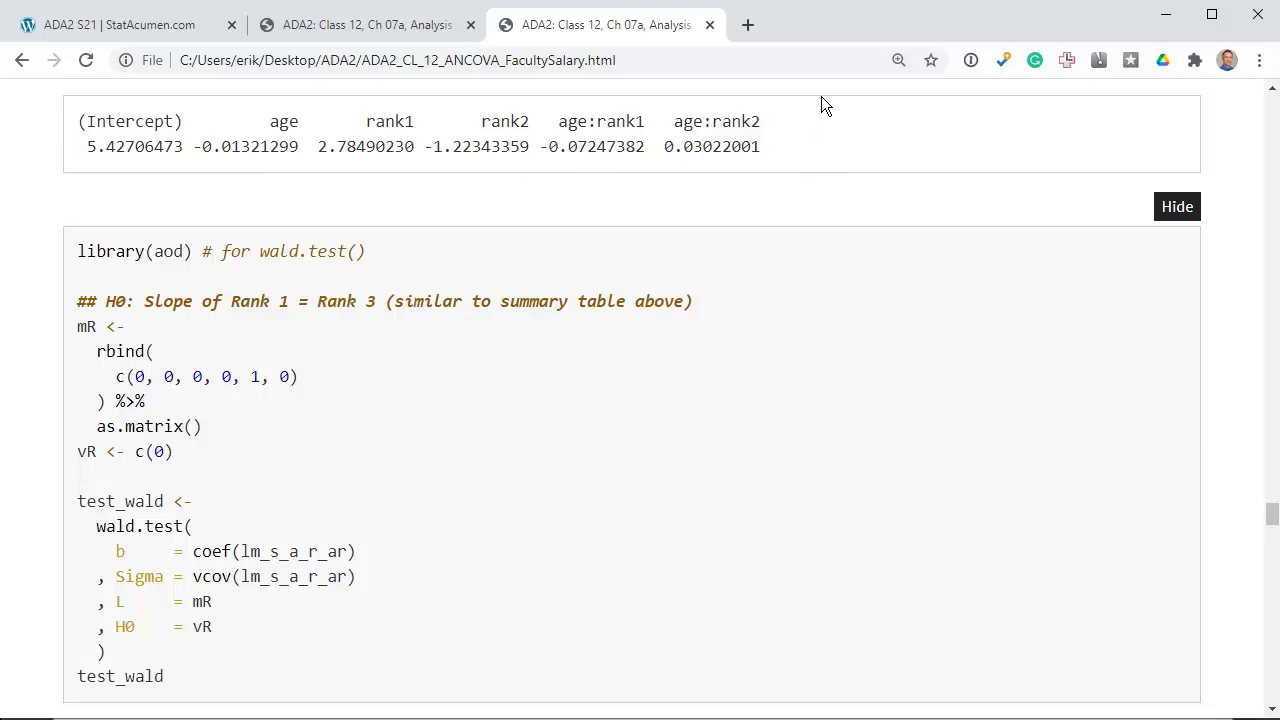
key(ctrl+shift+Tab)
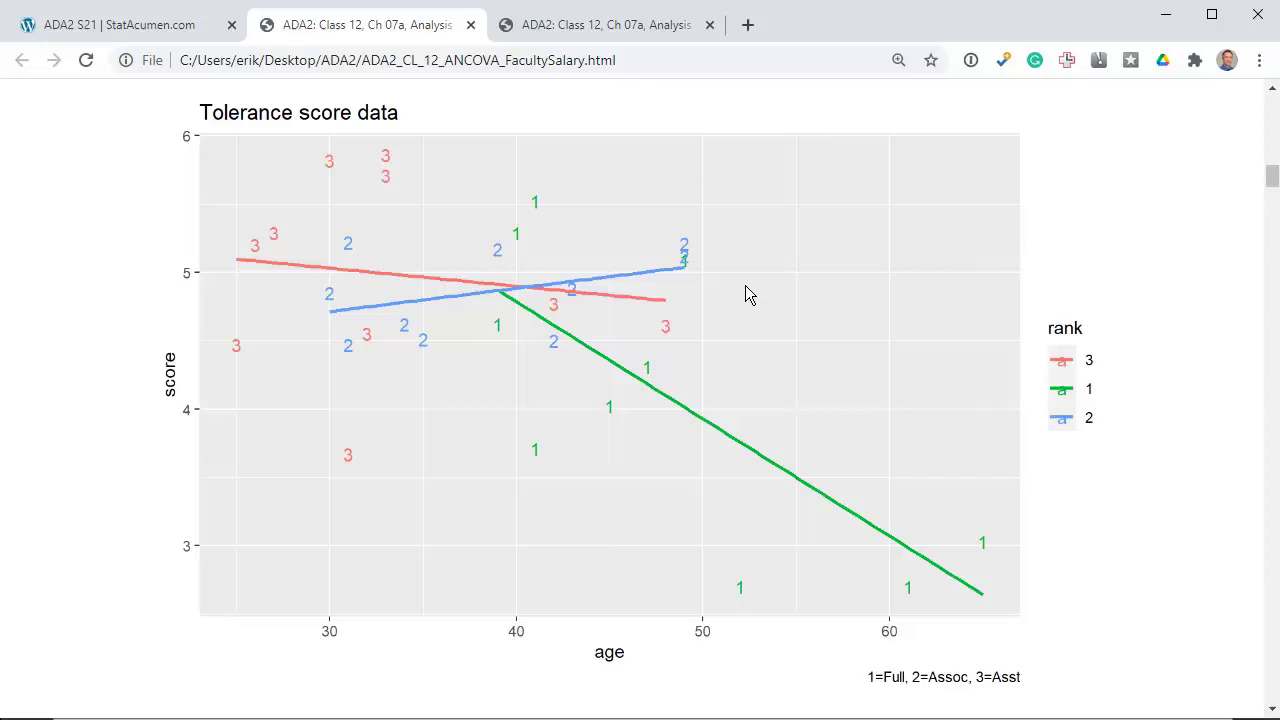
scroll(745, 285, down, 20)
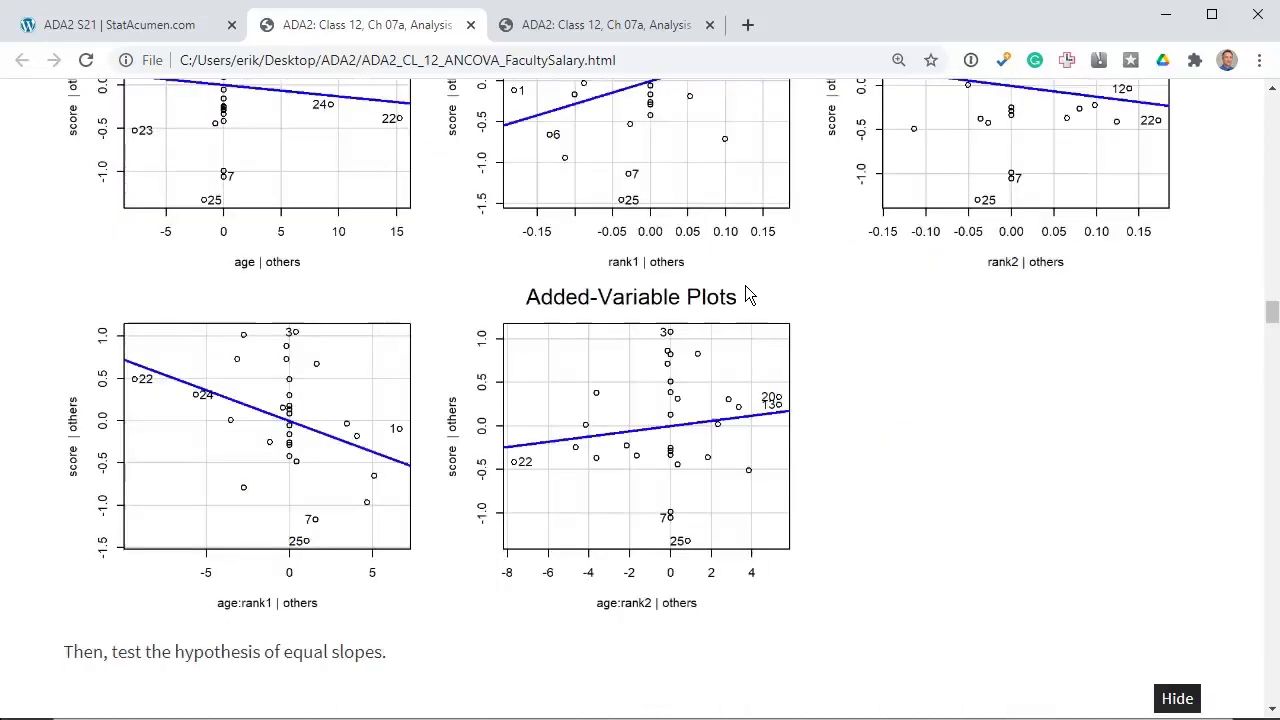
scroll(745, 285, down, 10)
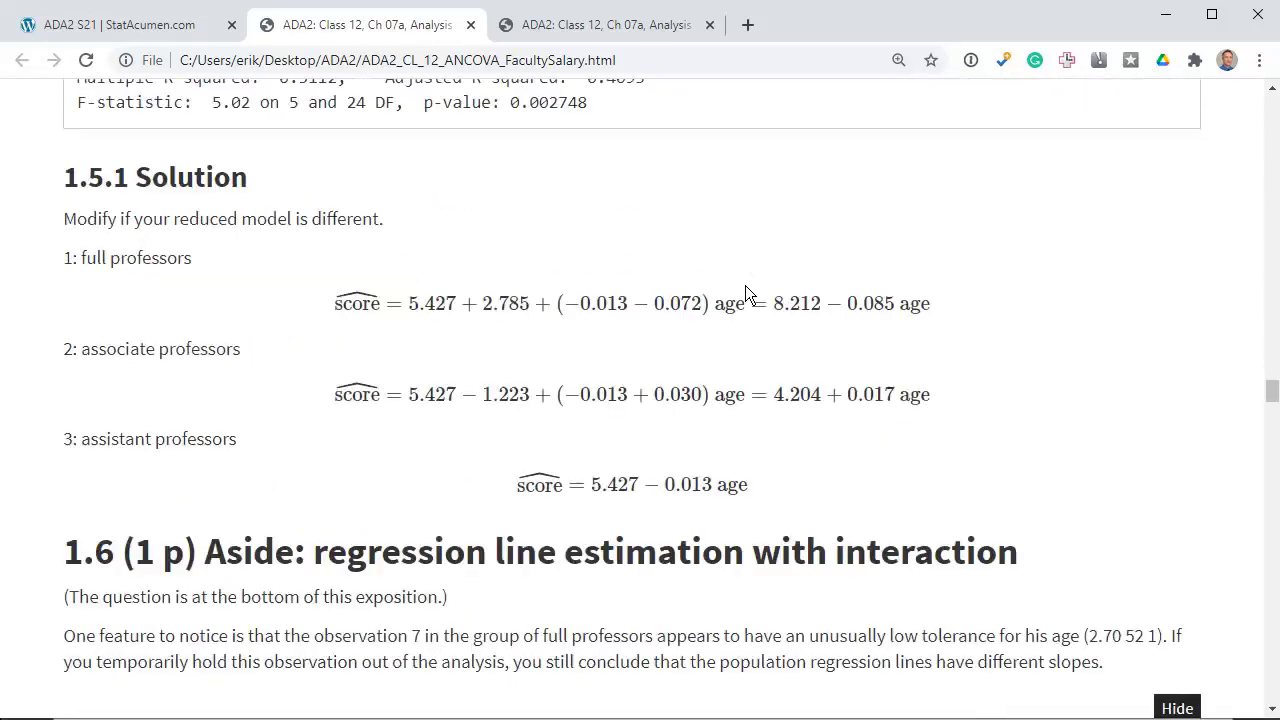
scroll(745, 285, up, 3)
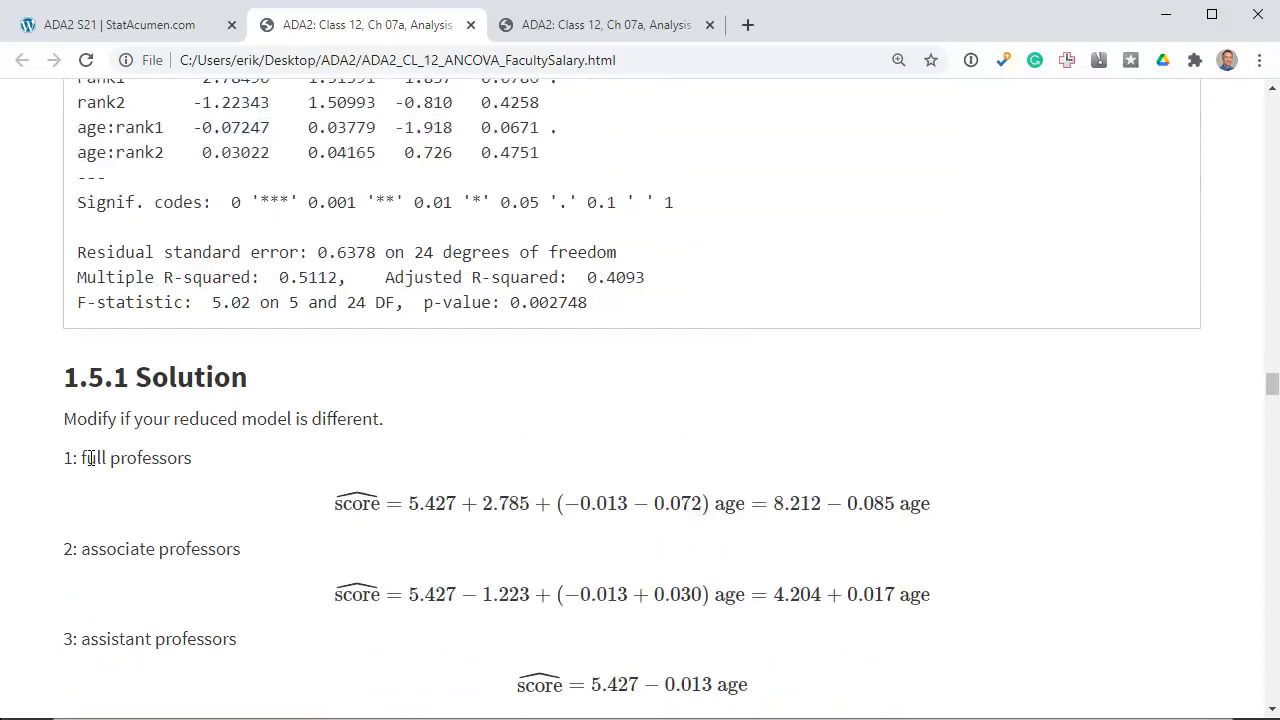
drag(82, 458, 112, 458)
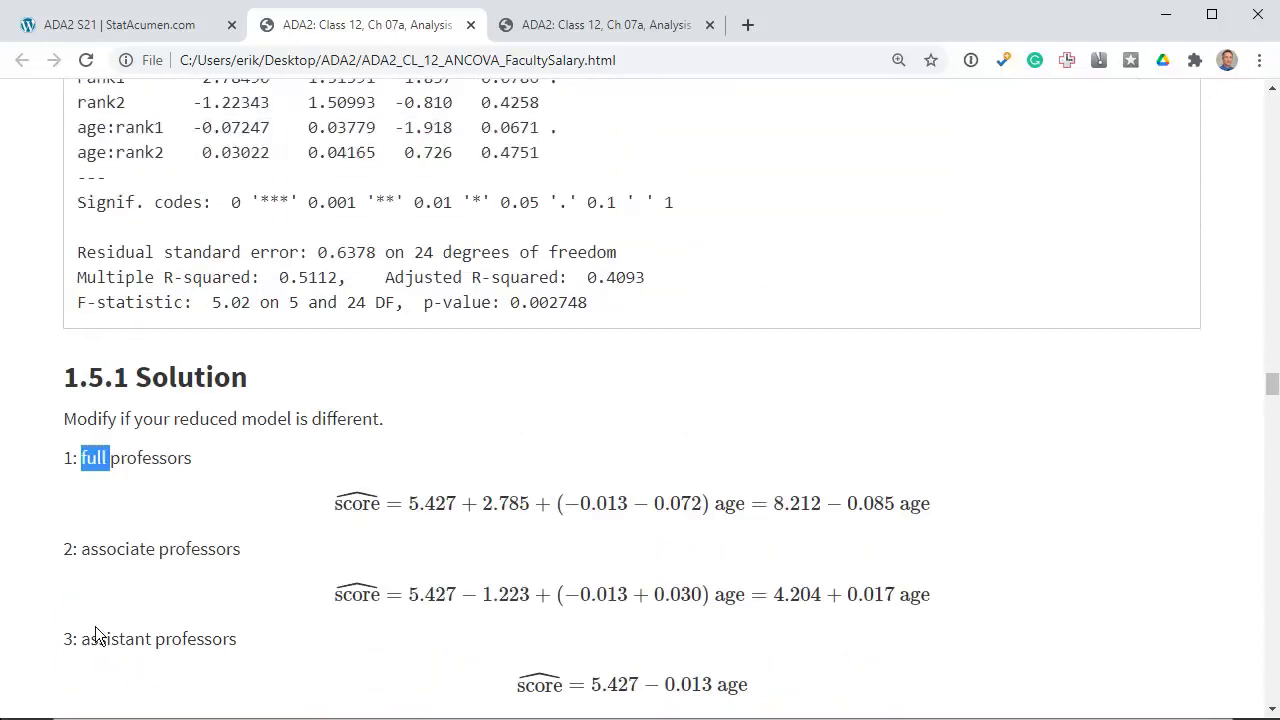
double_click(97, 640)
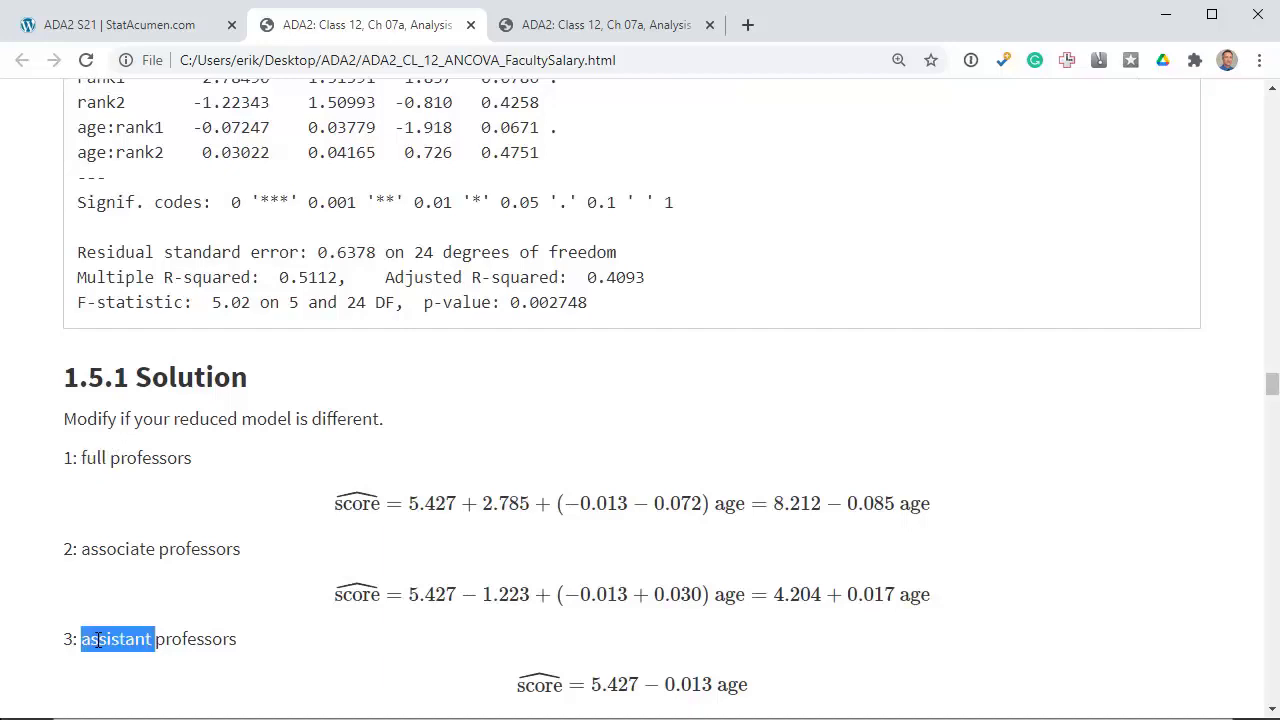
double_click(97, 457)
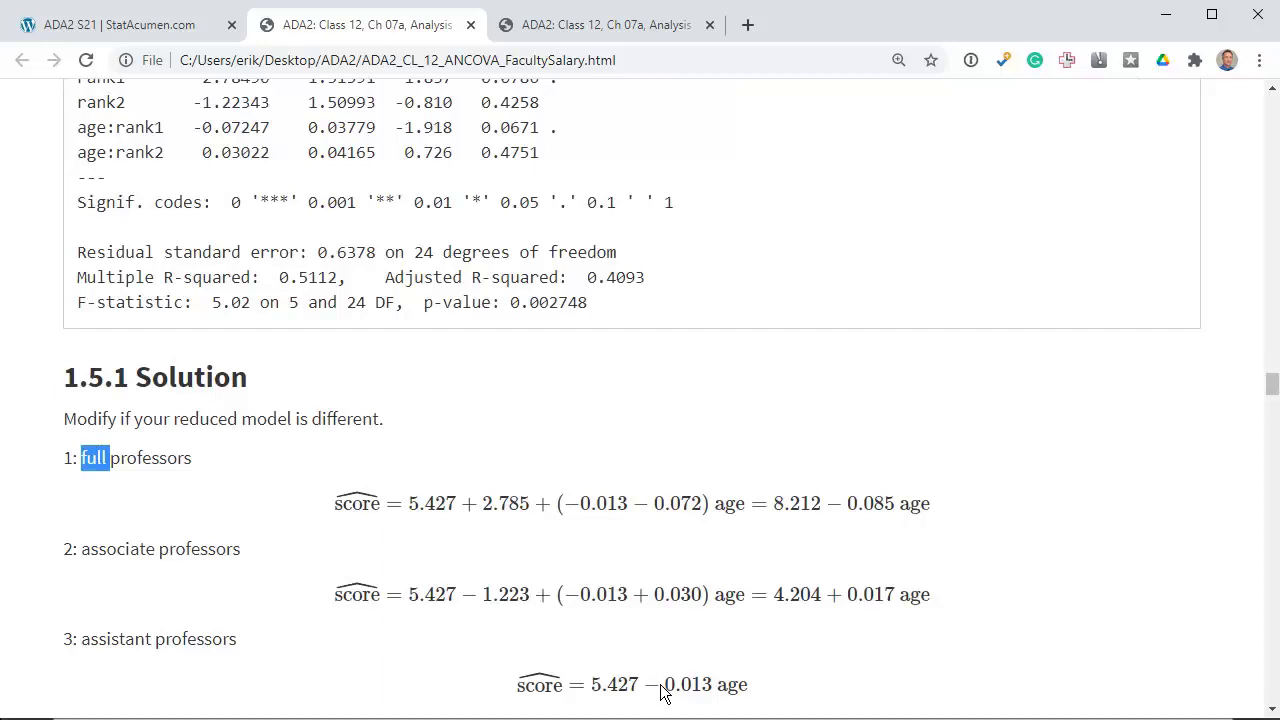
drag(664, 684, 718, 684)
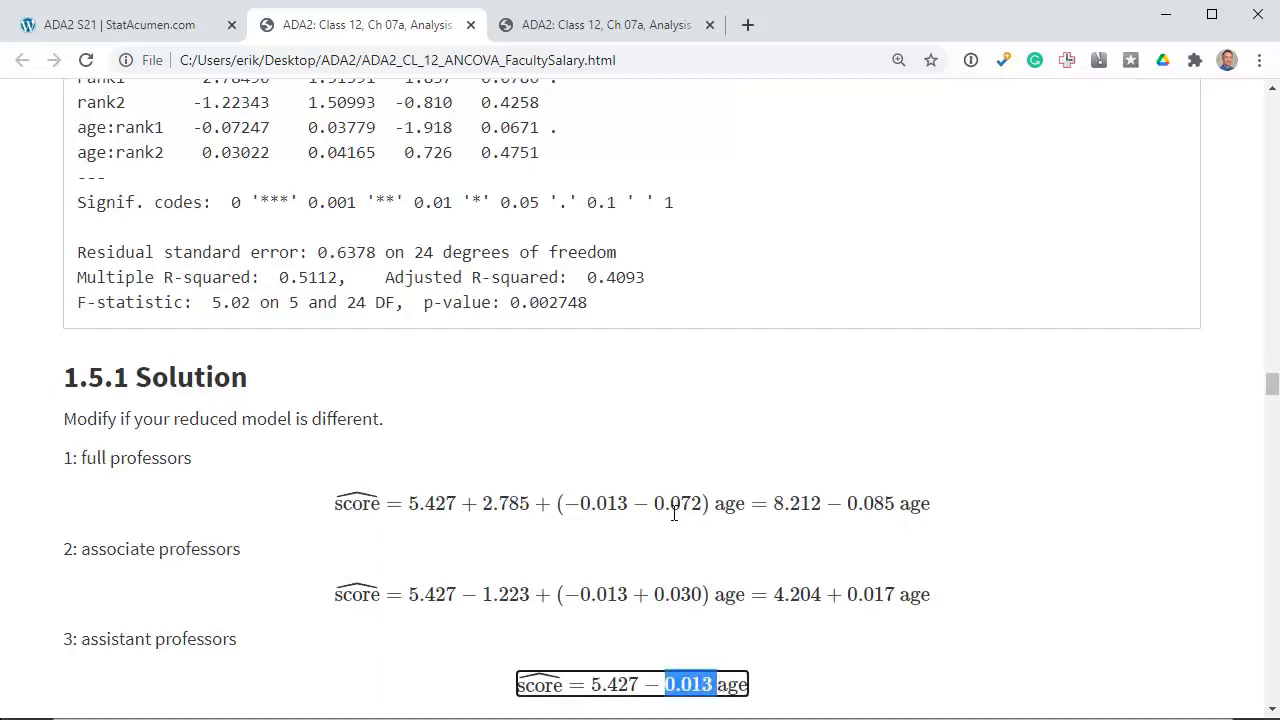
drag(654, 503, 704, 503)
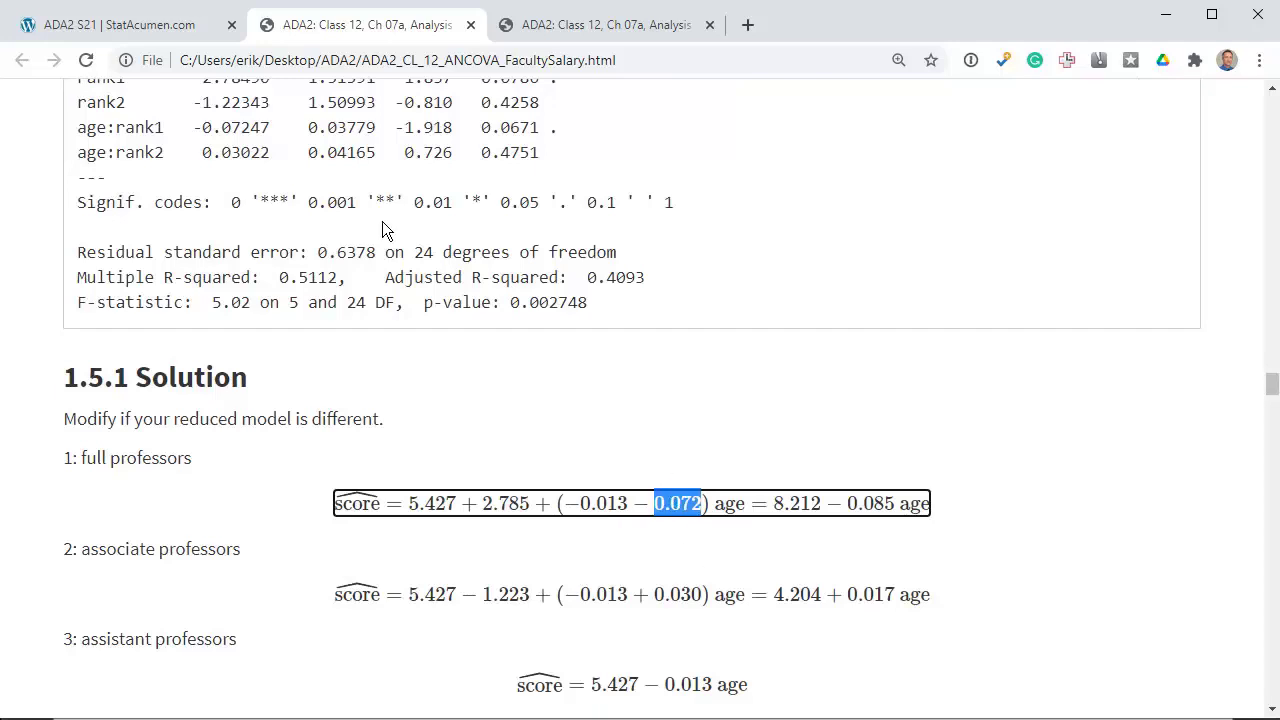
drag(271, 128, 80, 137)
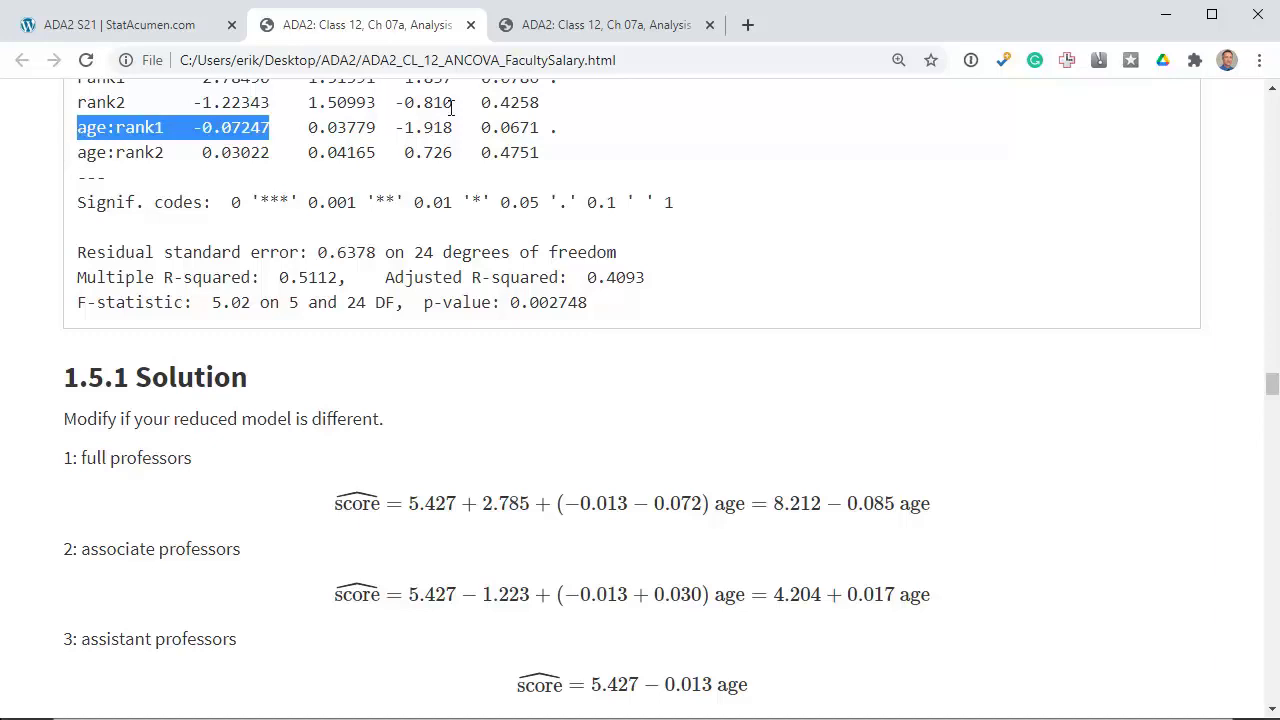
drag(484, 127, 568, 127)
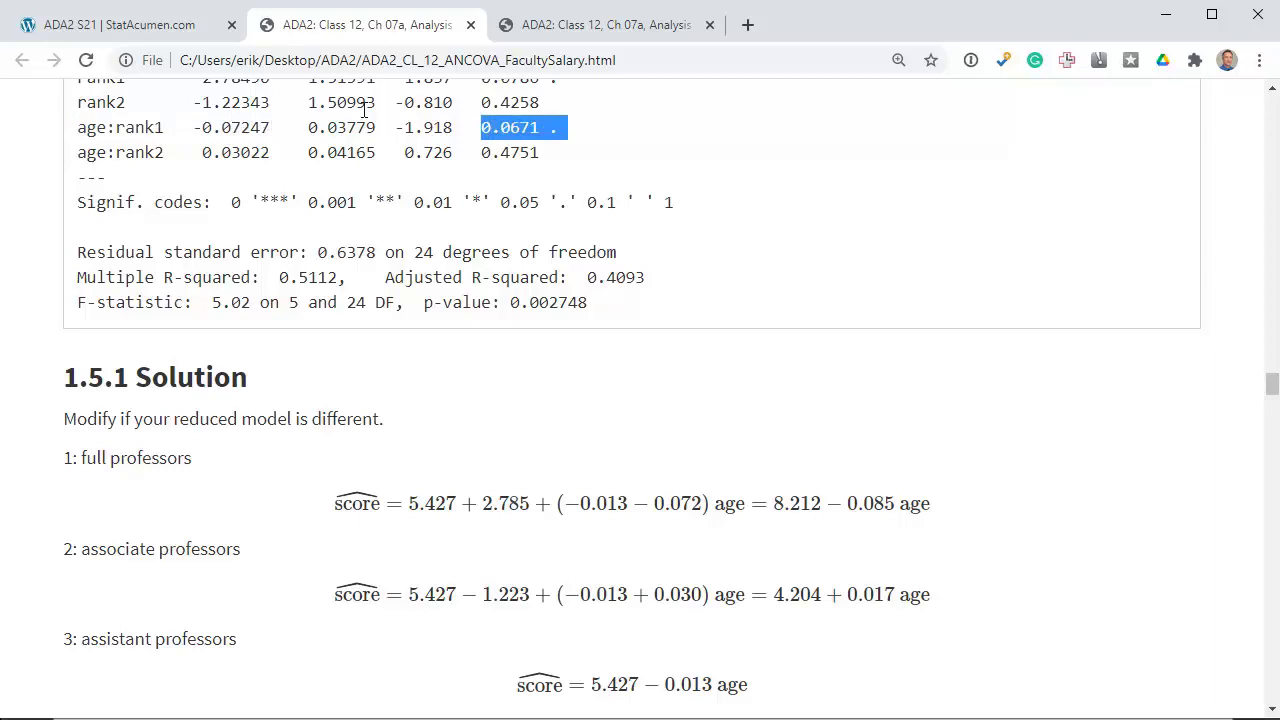
click(490, 127)
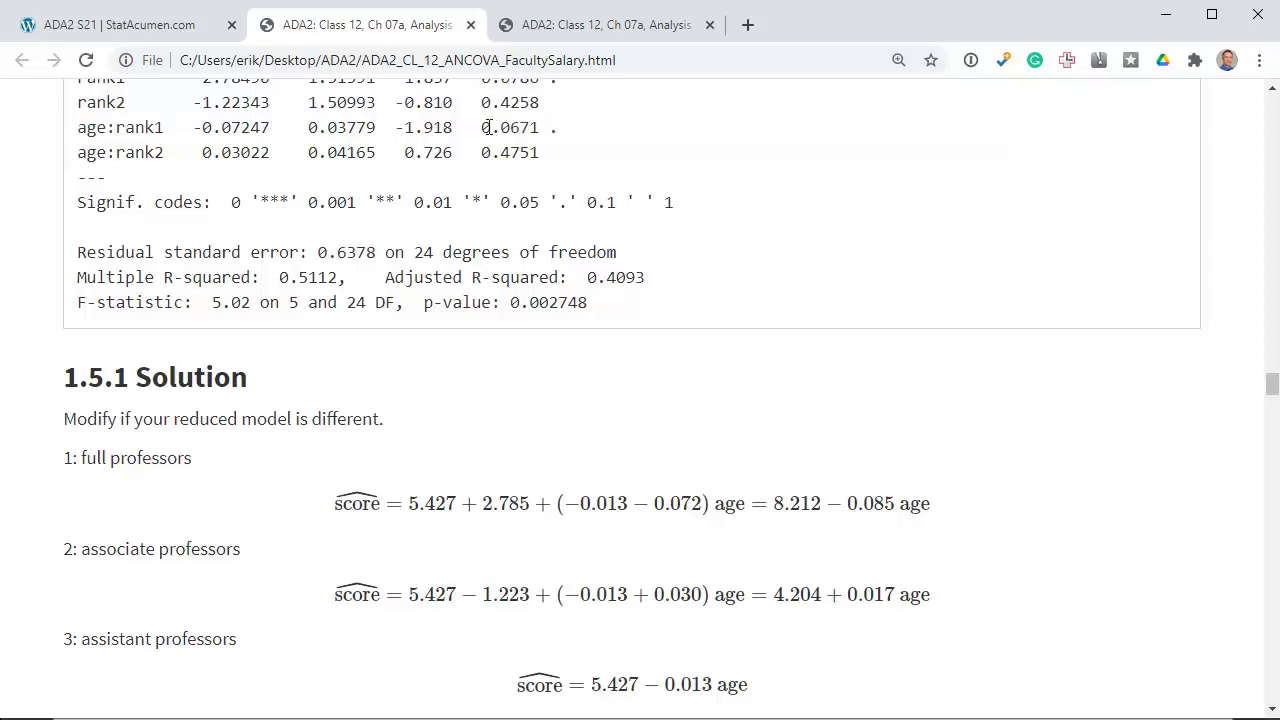
drag(481, 127, 568, 127)
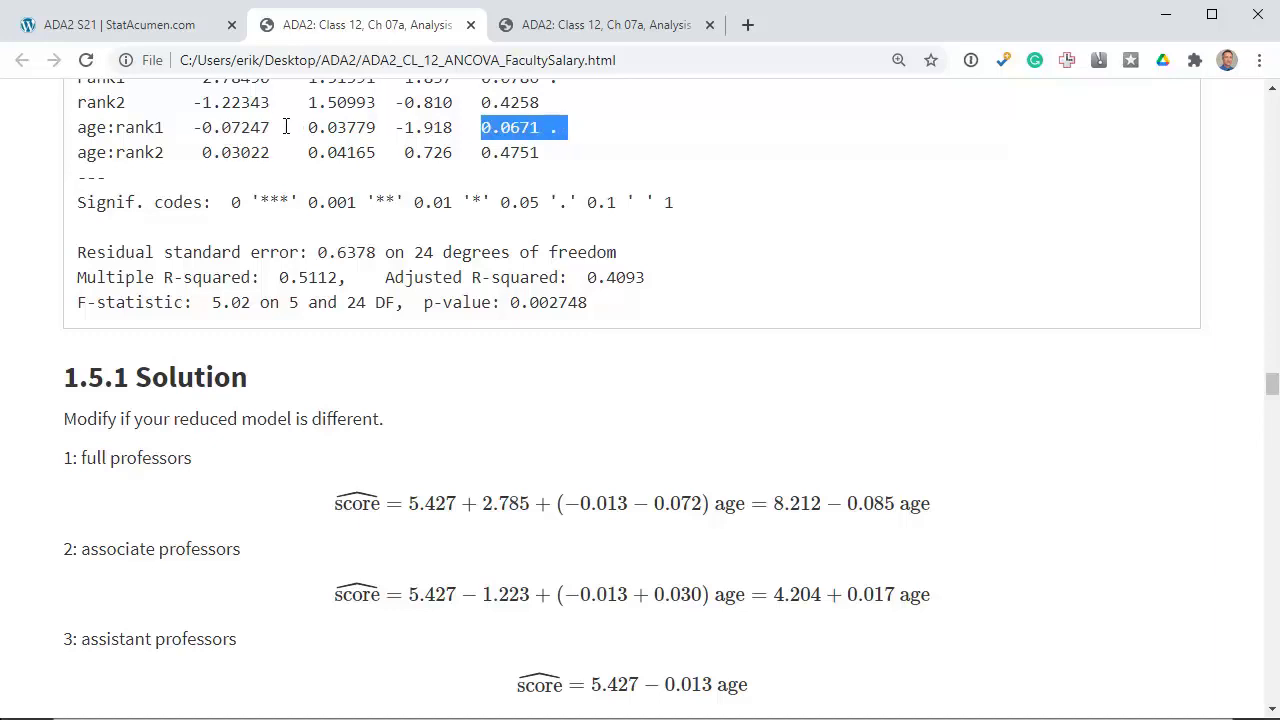
drag(270, 127, 81, 136)
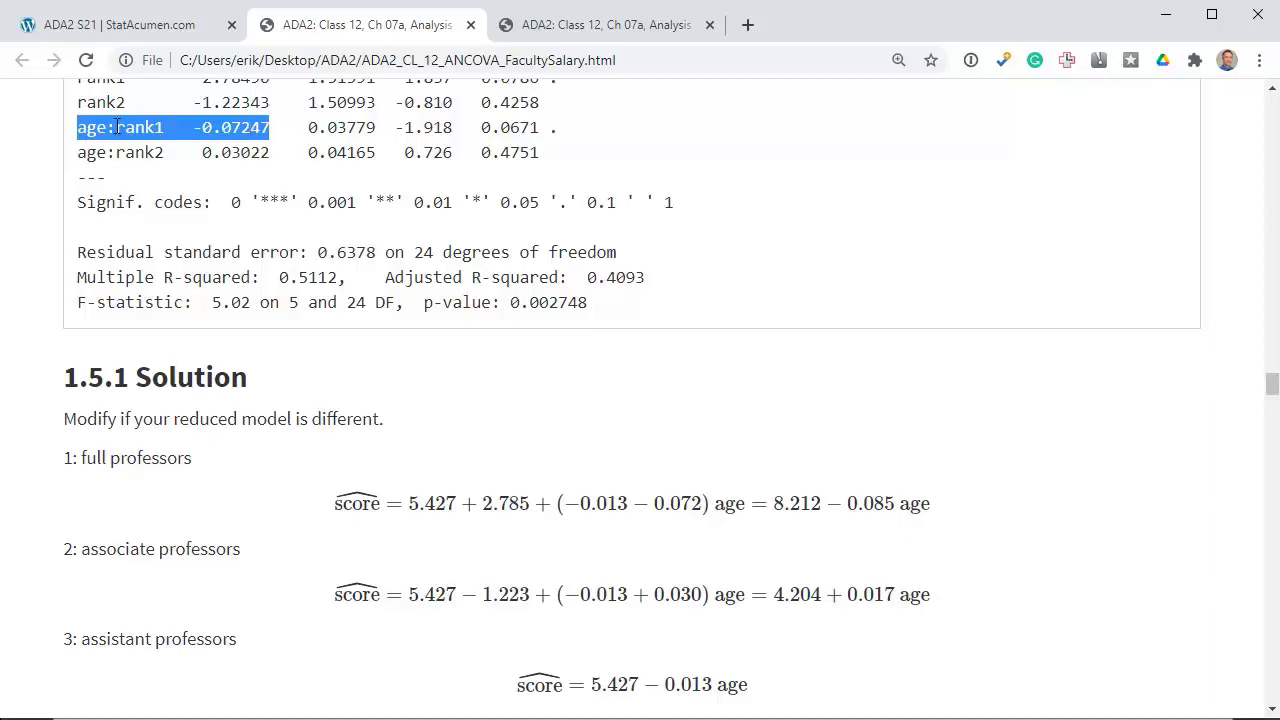
key(ctrl+Tab)
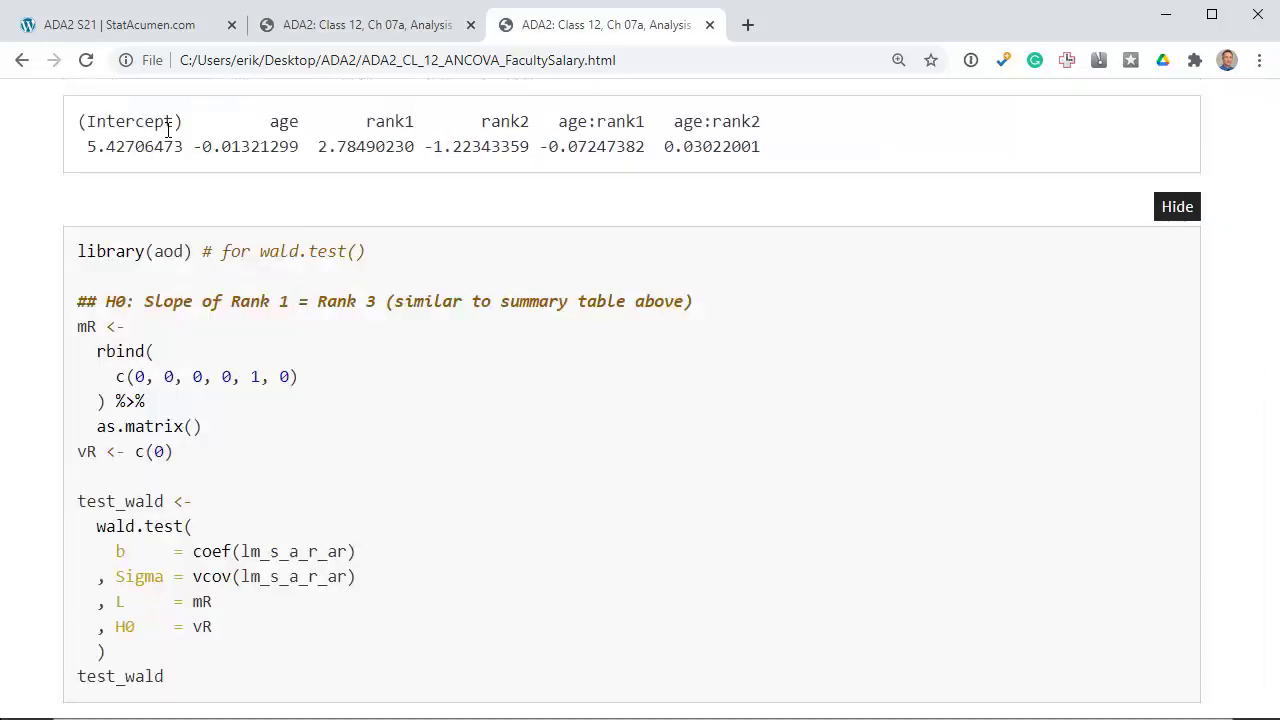
drag(550, 124, 640, 121)
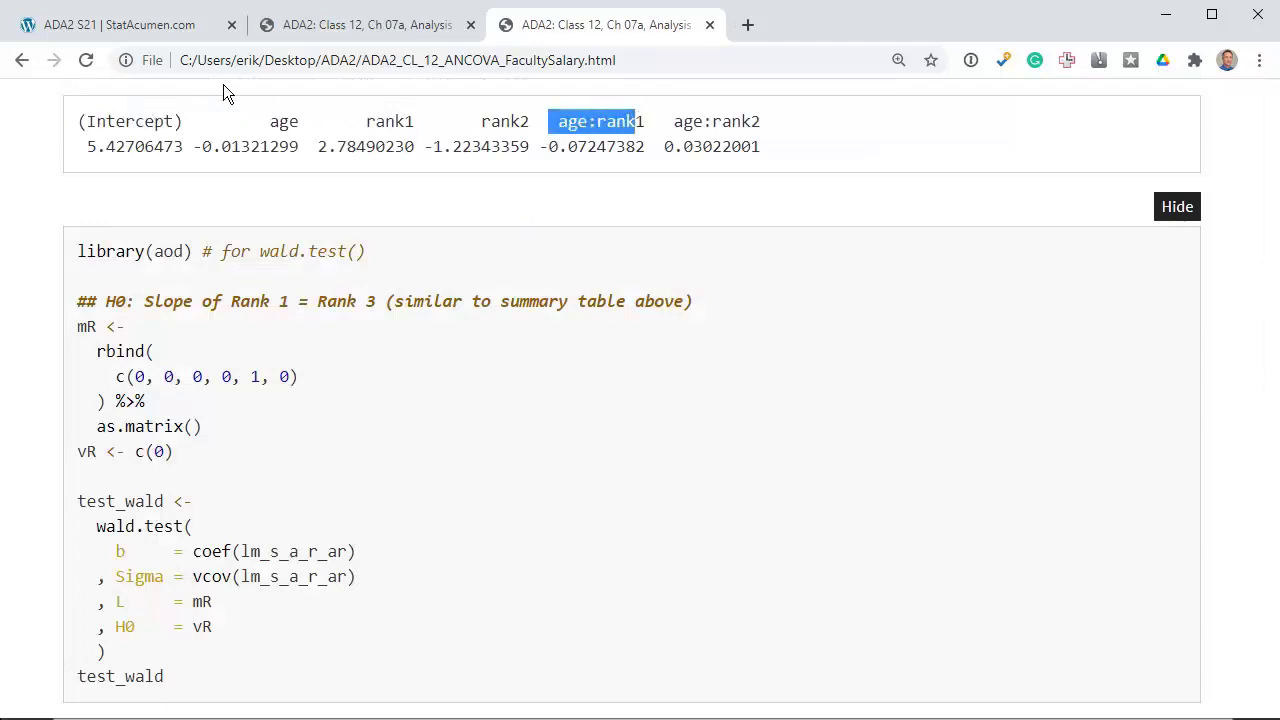
click(558, 121)
drag(541, 142, 656, 141)
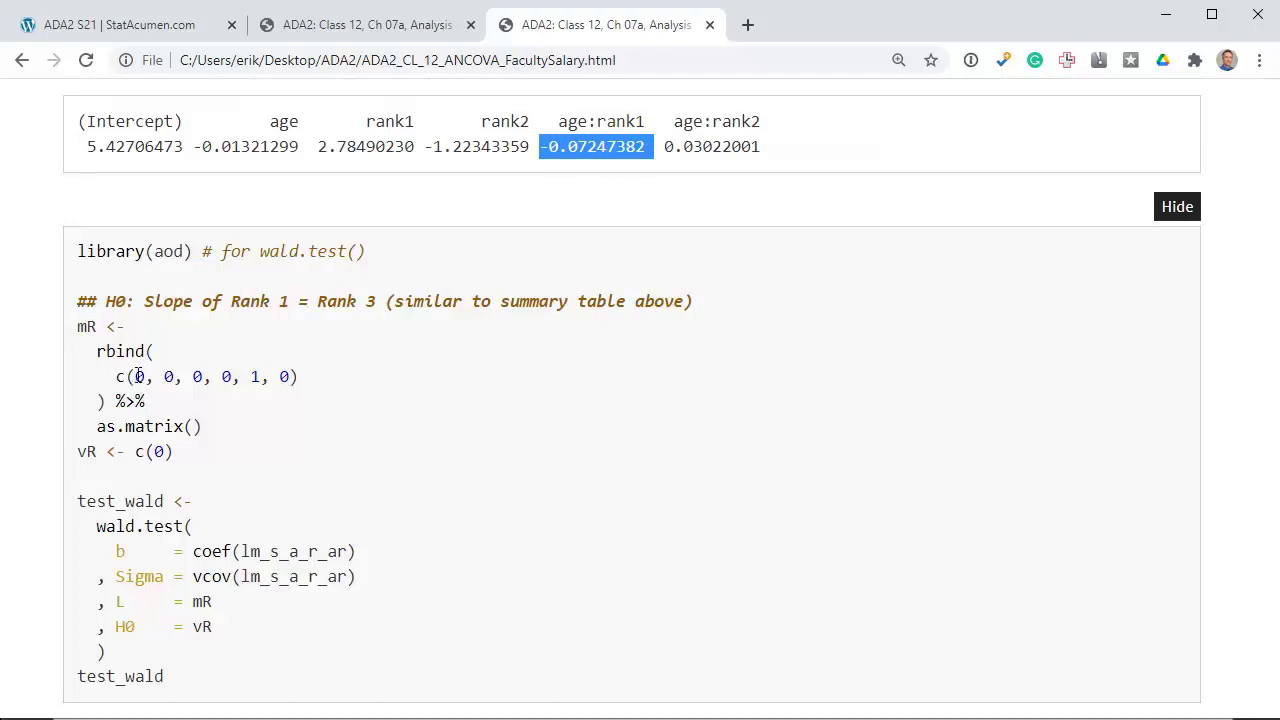
double_click(255, 376)
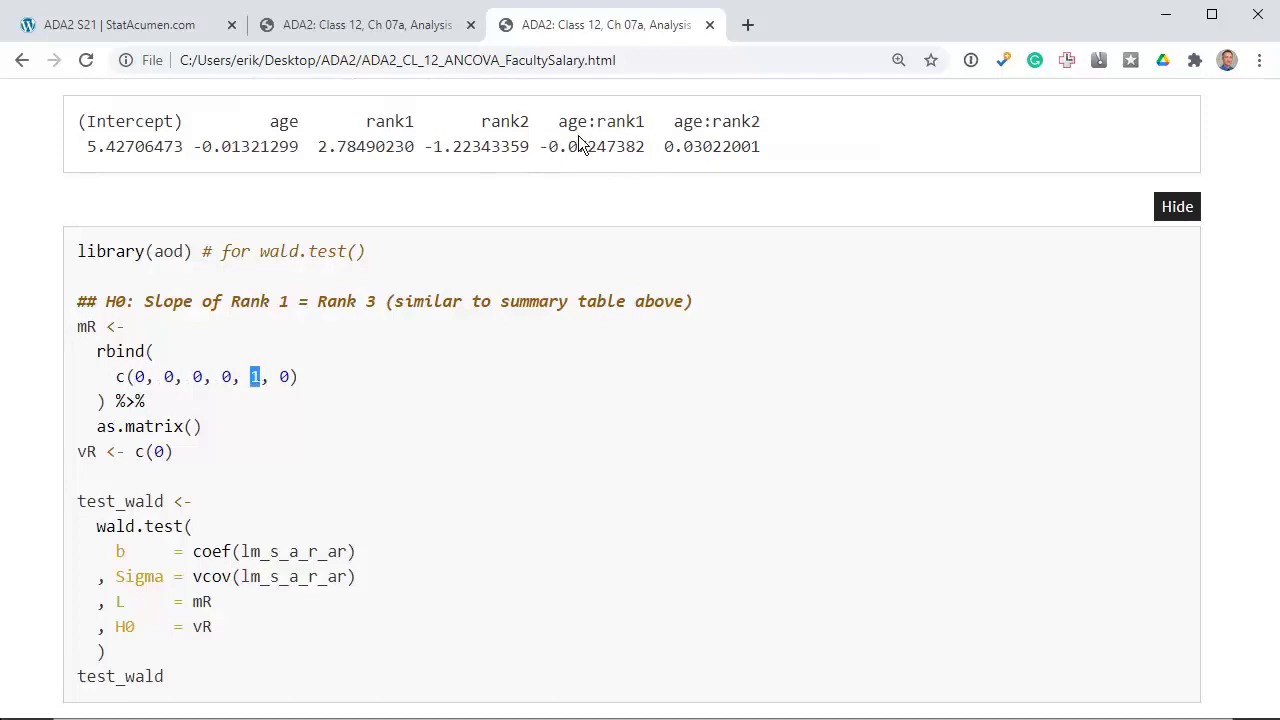
double_click(159, 452)
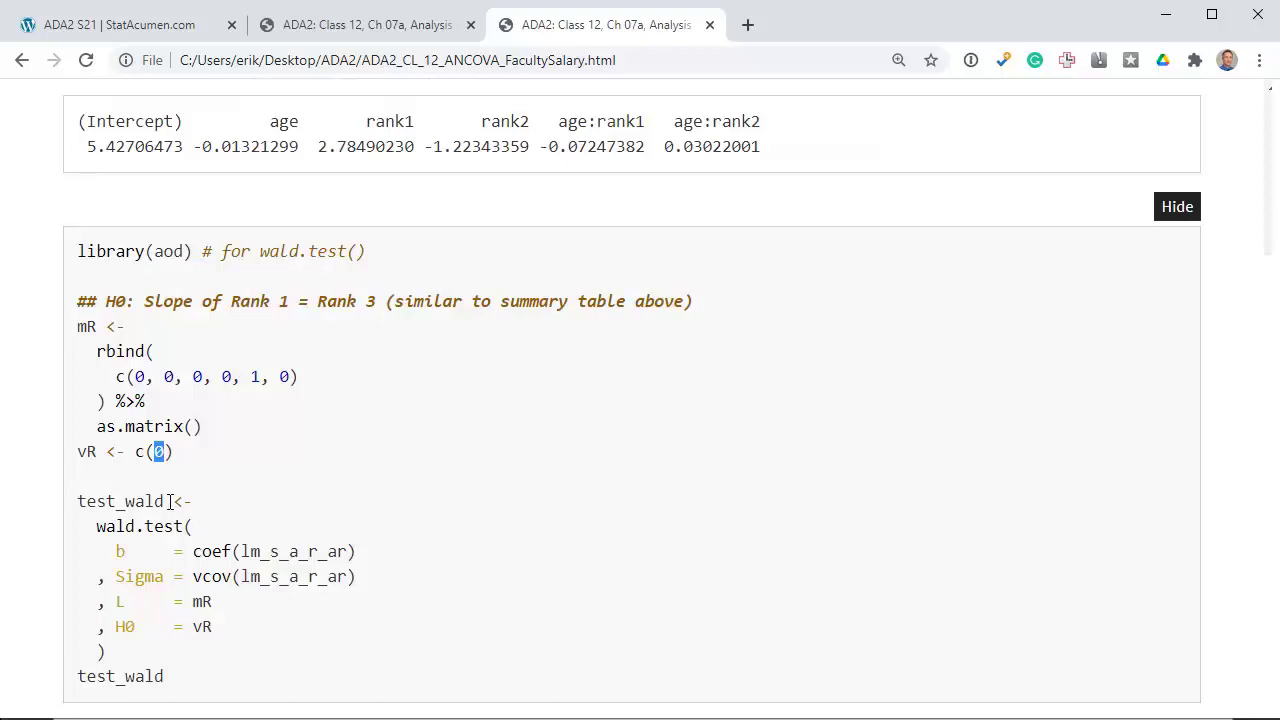
double_click(84, 327)
double_click(87, 452)
click(198, 602)
double_click(200, 602)
double_click(201, 630)
double_click(113, 527)
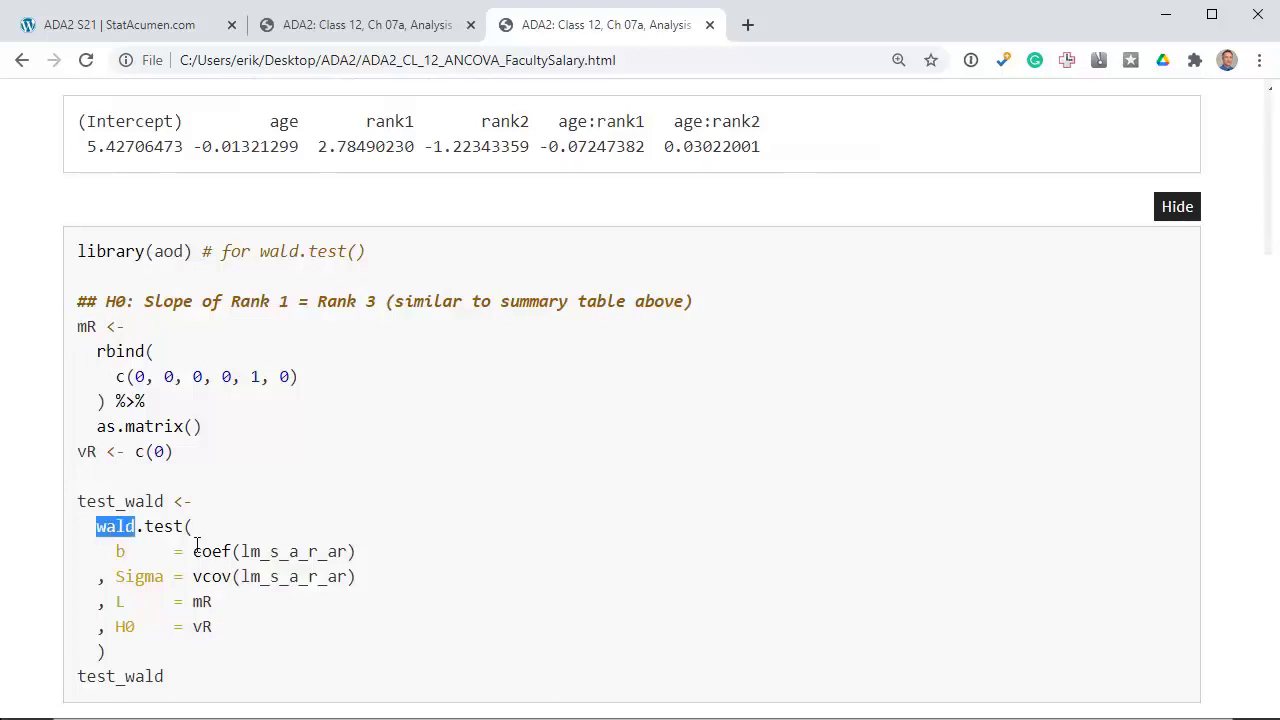
drag(194, 551, 374, 559)
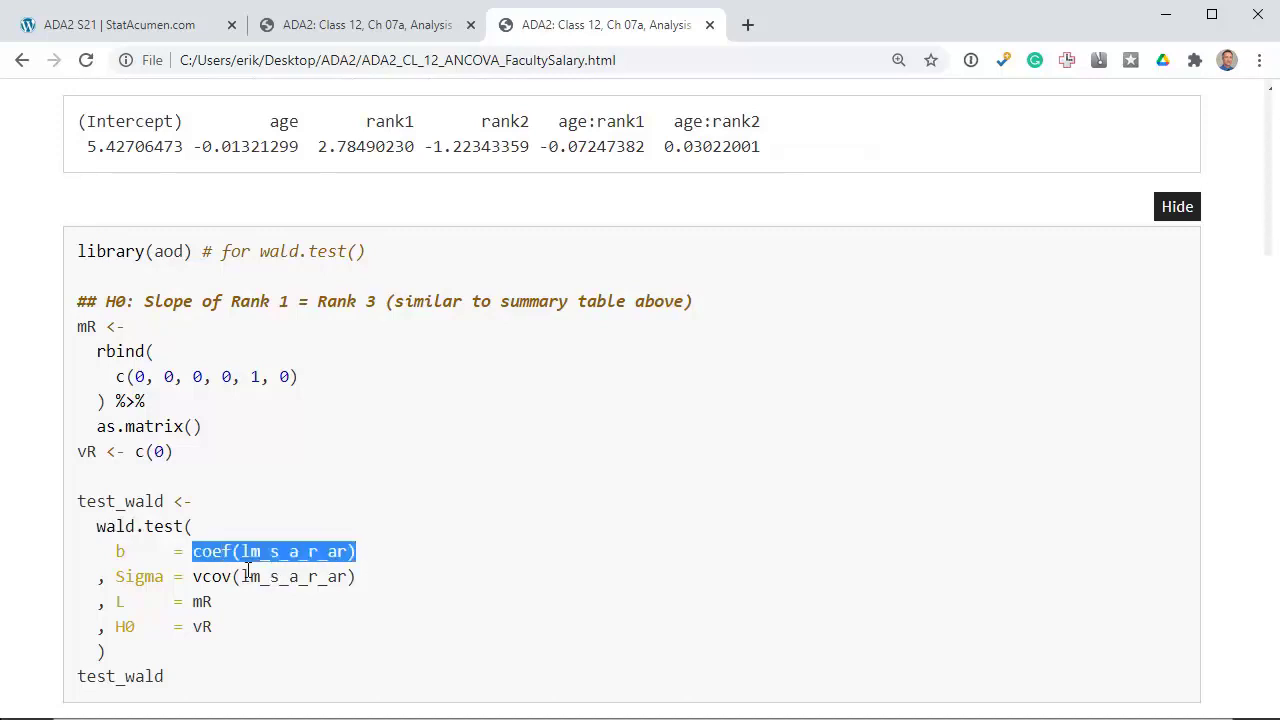
drag(194, 577, 364, 582)
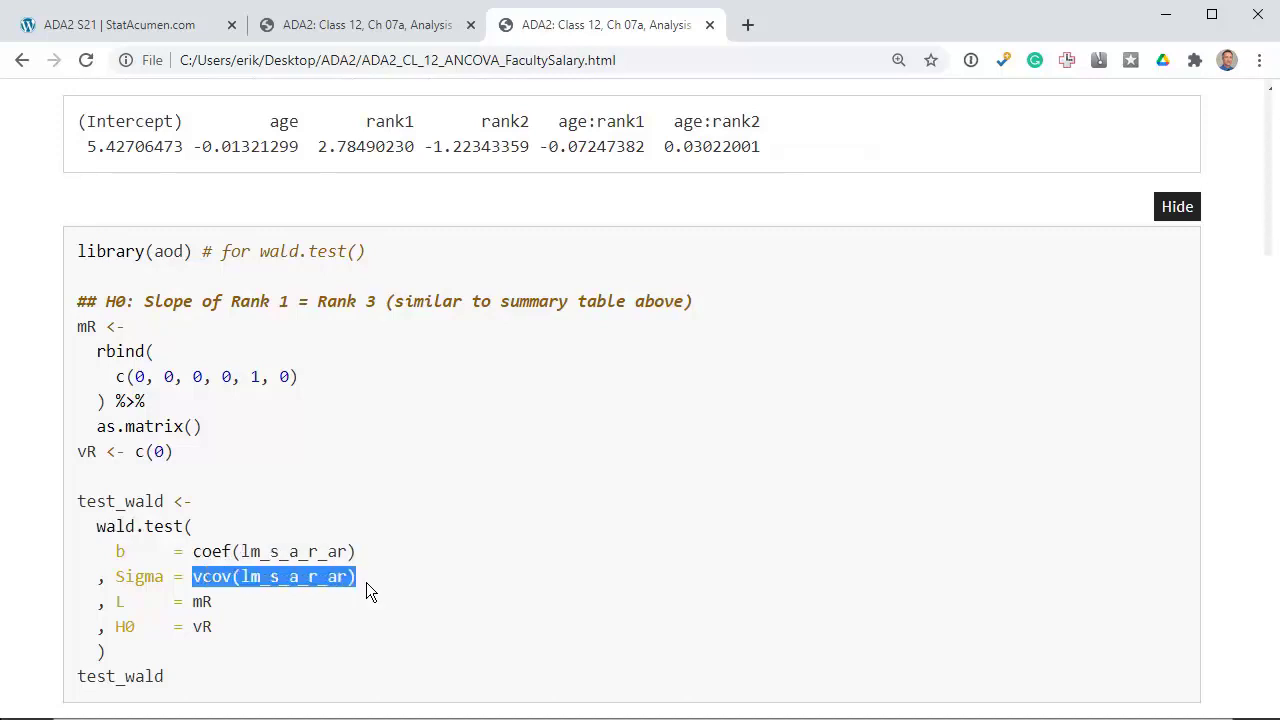
click(368, 582)
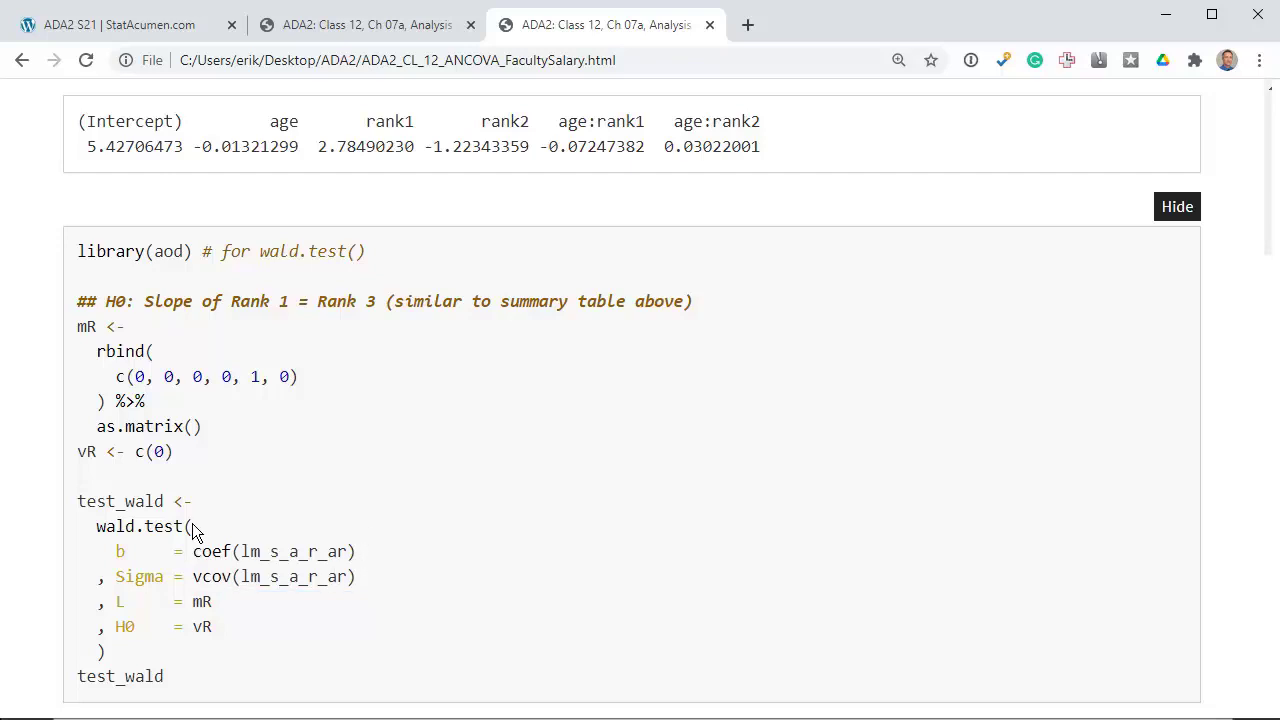
drag(166, 502, 78, 502)
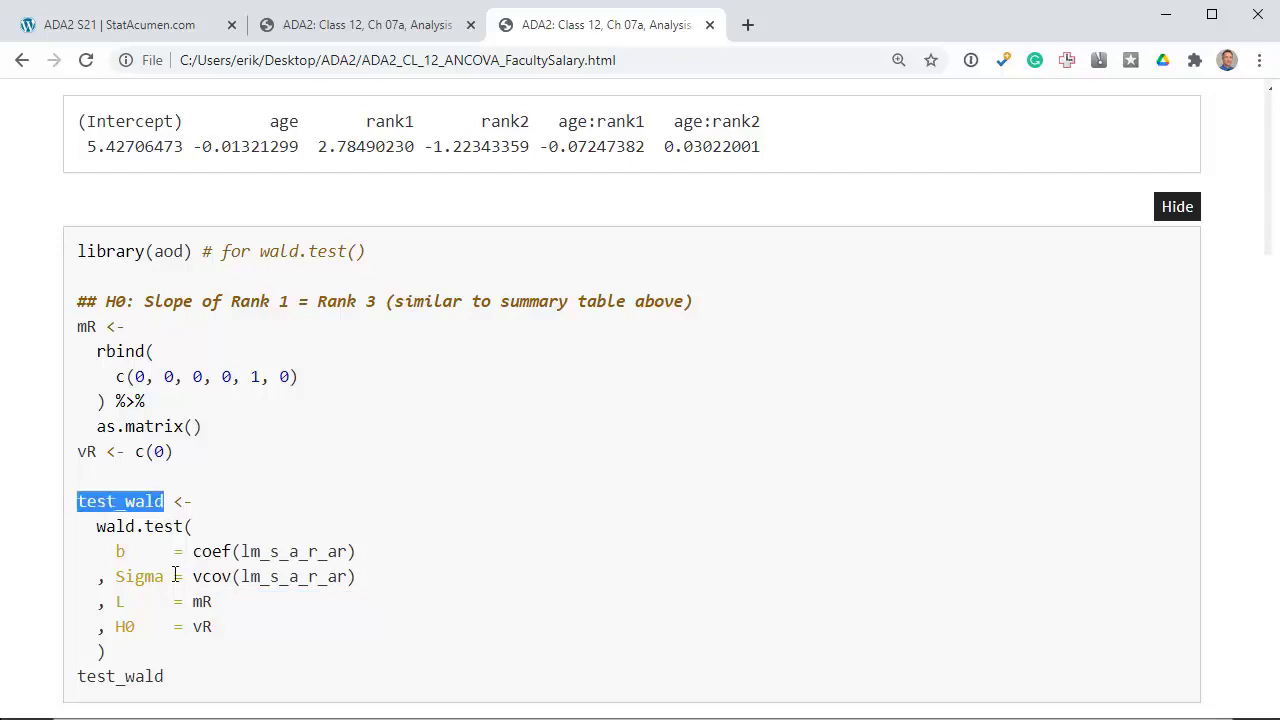
scroll(226, 603, down, 2)
scroll(226, 603, down, 3)
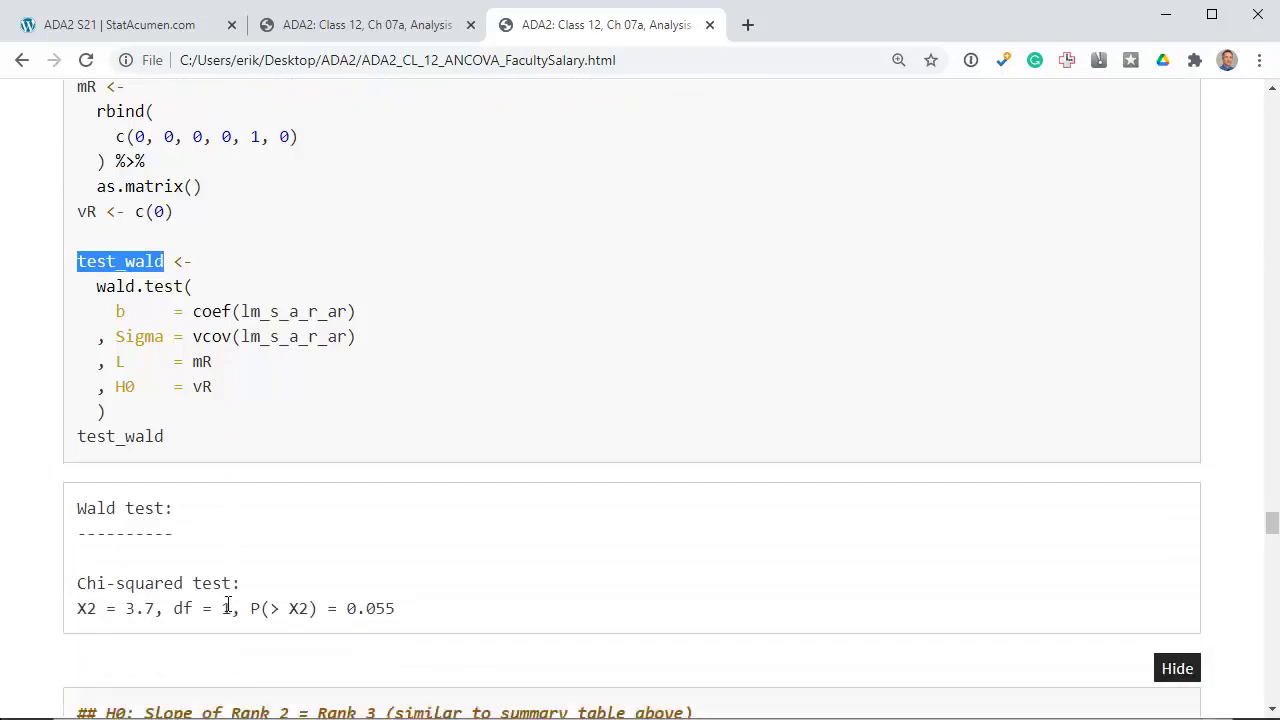
scroll(226, 603, up, 1)
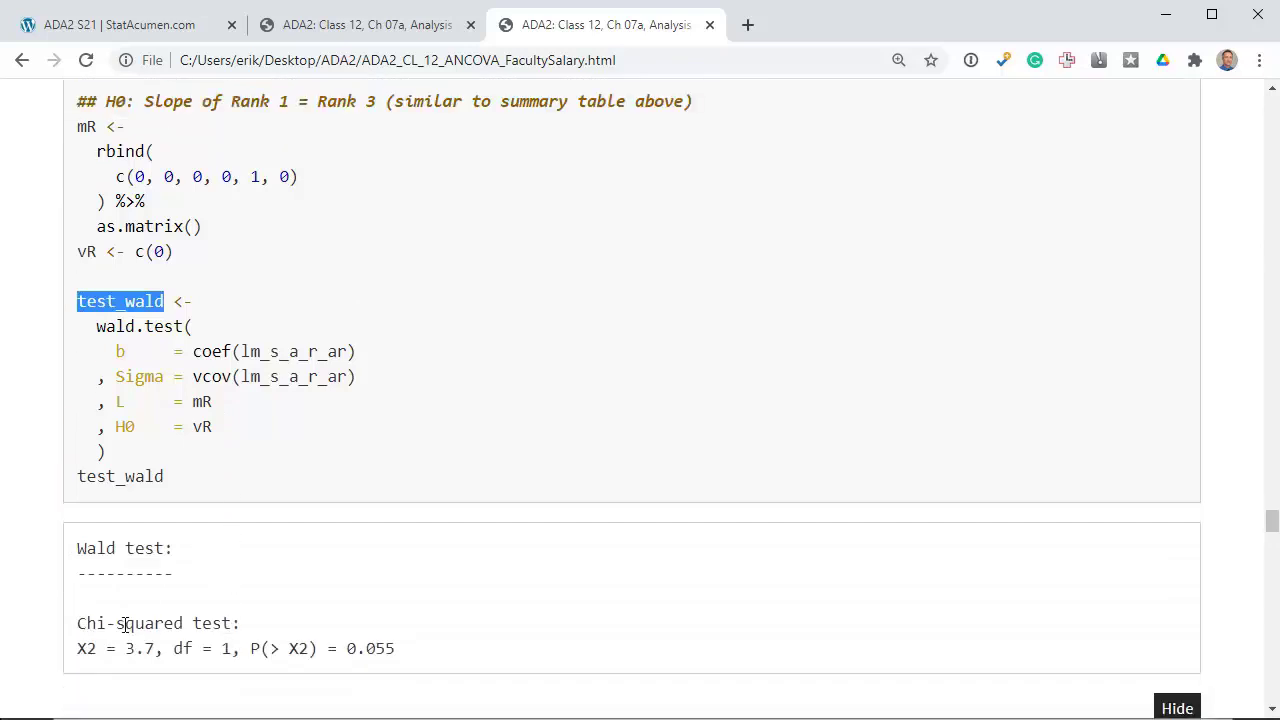
drag(78, 648, 223, 649)
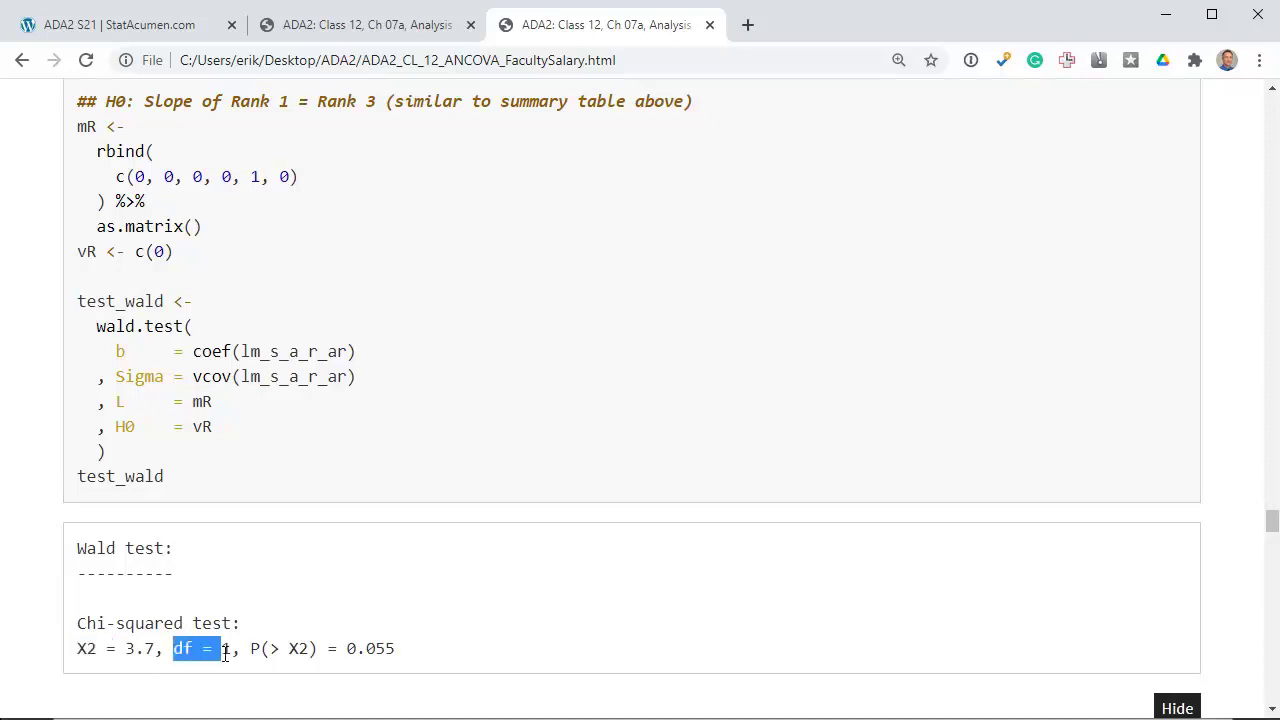
click(349, 651)
drag(349, 650, 420, 655)
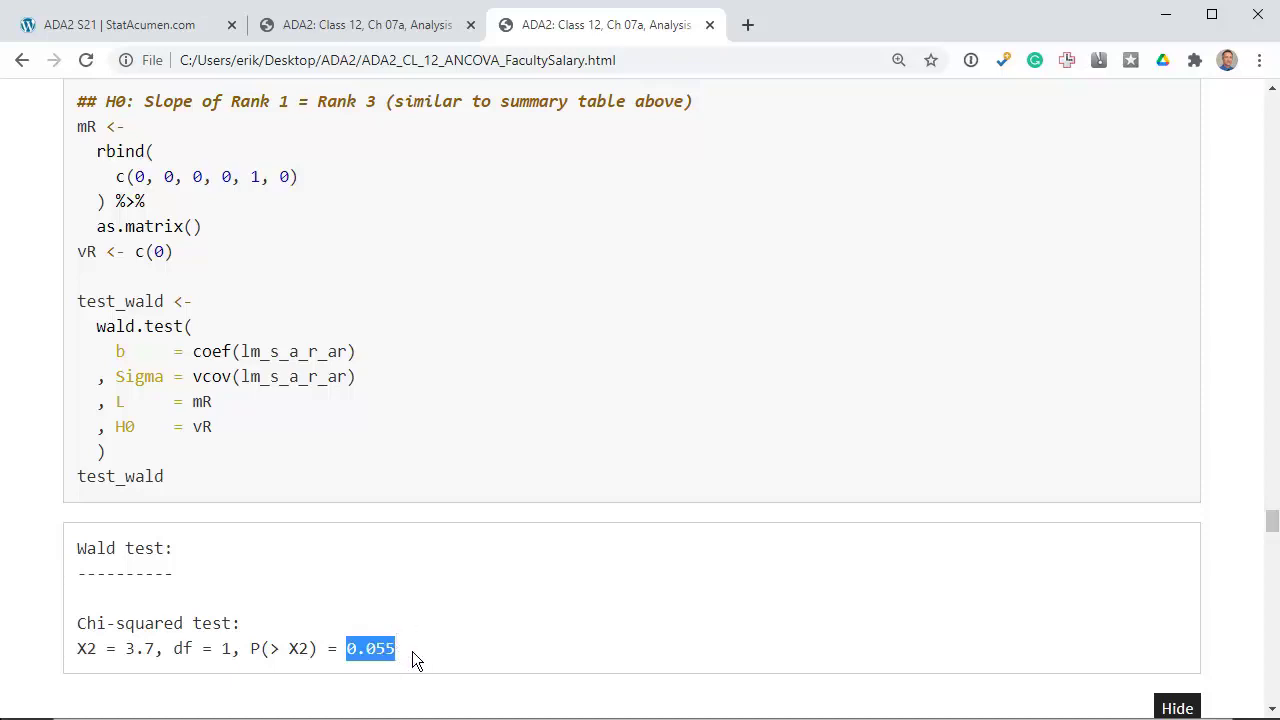
key(ctrl+shift+Tab)
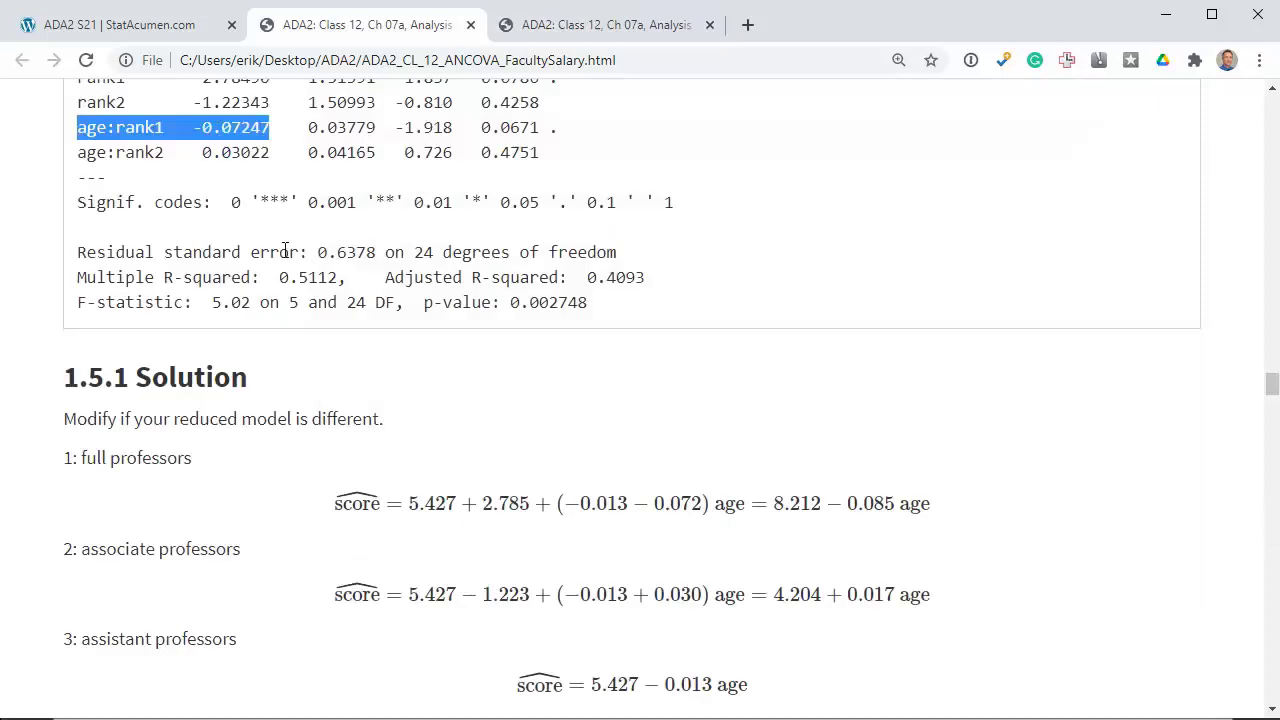
Highlight the age:rank1 p-value 0.0671, then return to the other copy's 2.1.1 Solution section
drag(568, 127, 483, 127)
scroll(483, 127, up, 1)
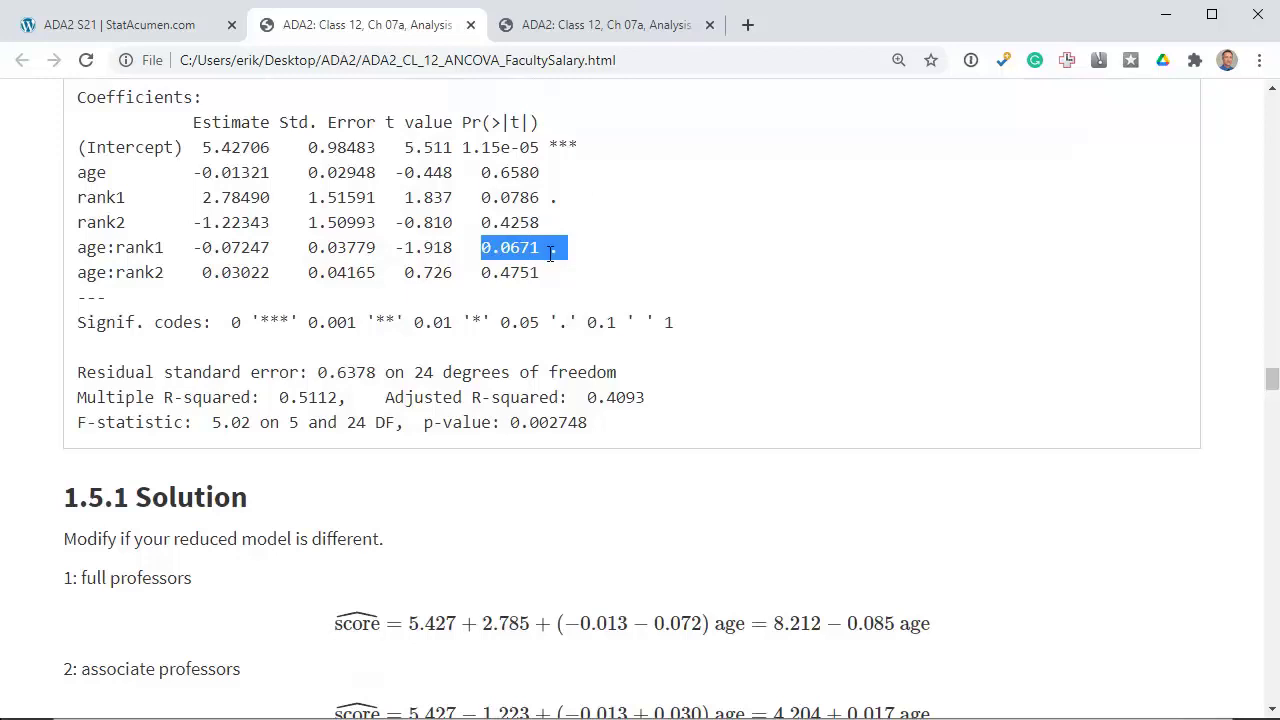
key(ctrl+Tab)
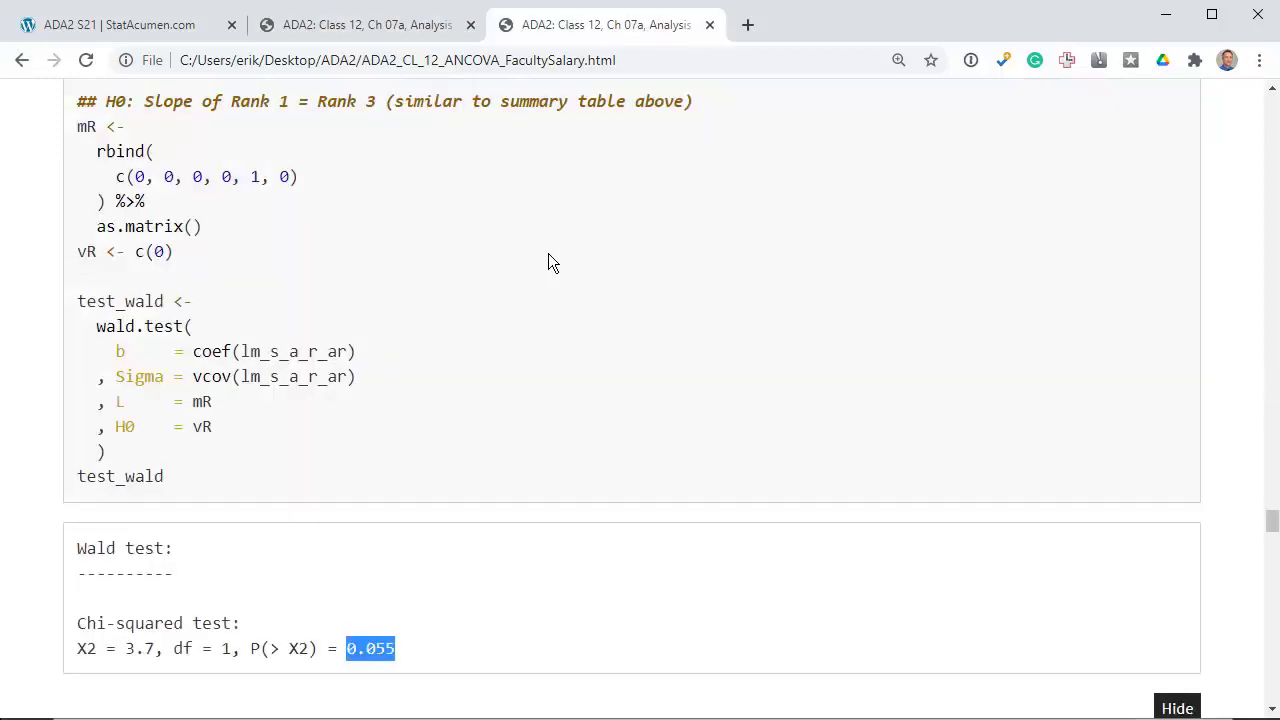
click(414, 650)
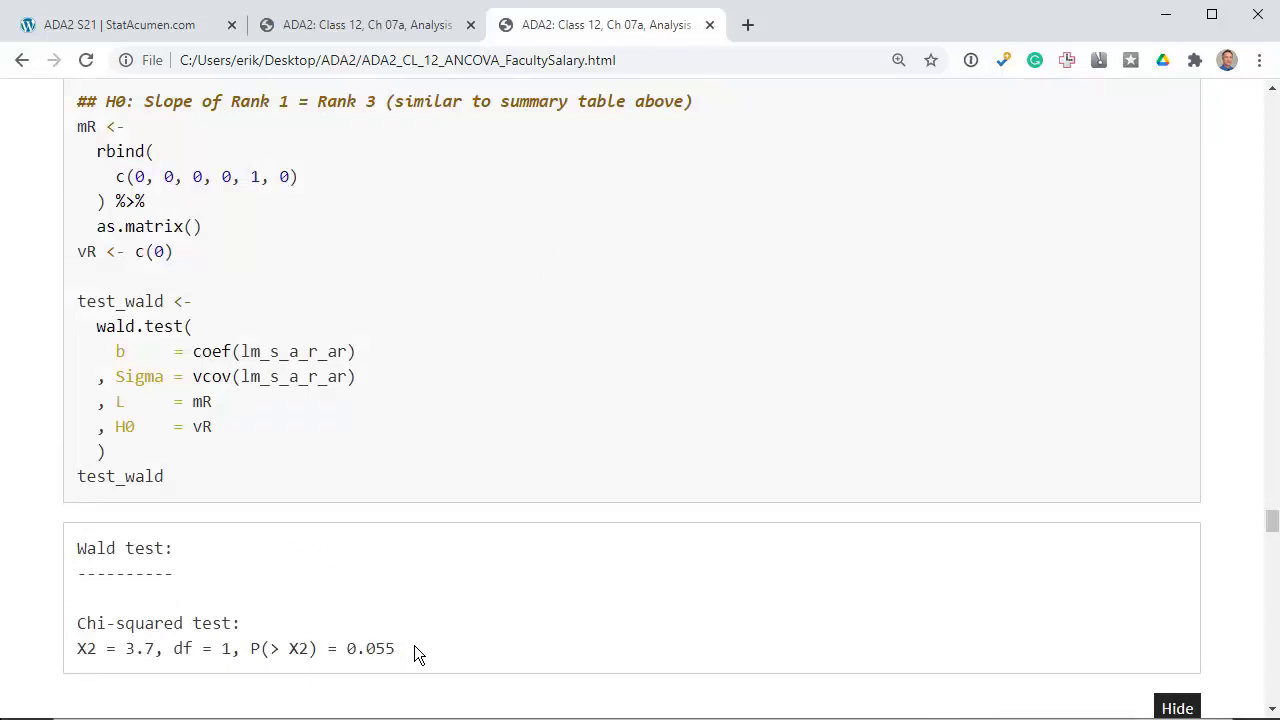
scroll(418, 652, up, 5)
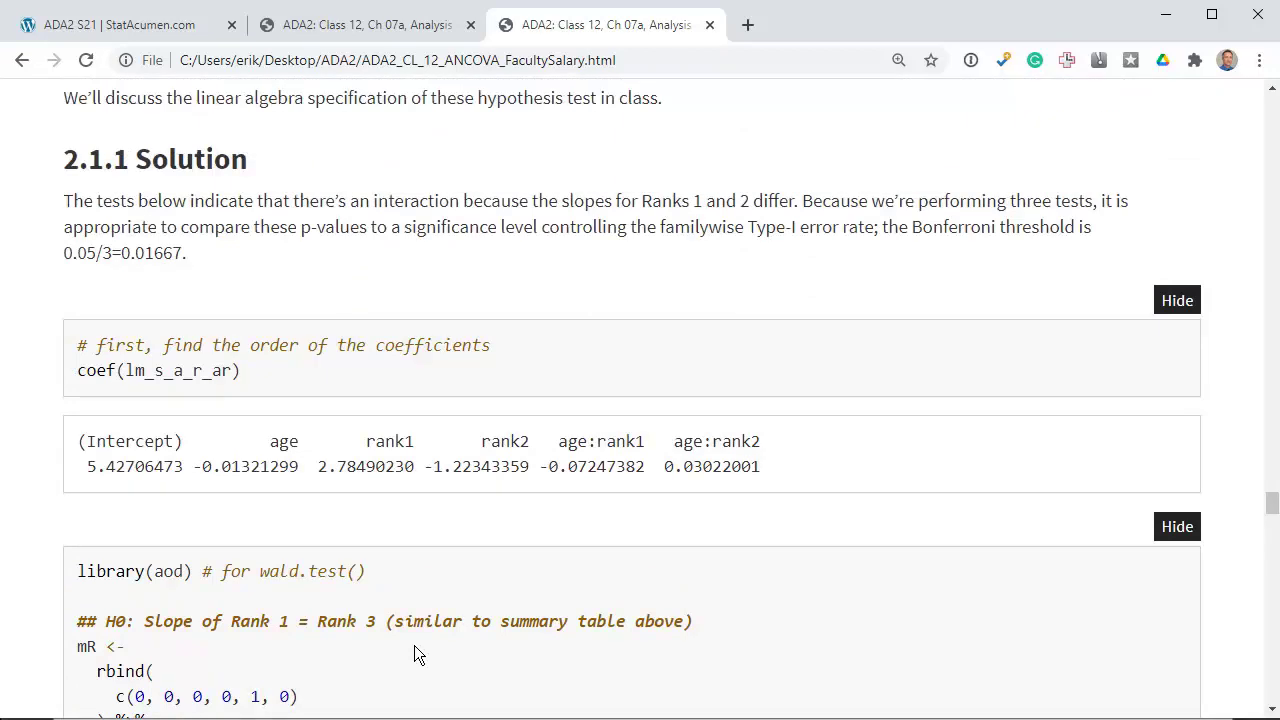
Highlight the familywise error phrase and Bonferroni threshold 0.05/3 = 0.01667, then reach the Rank 1 = Rank 3 result
scroll(418, 652, down, 1)
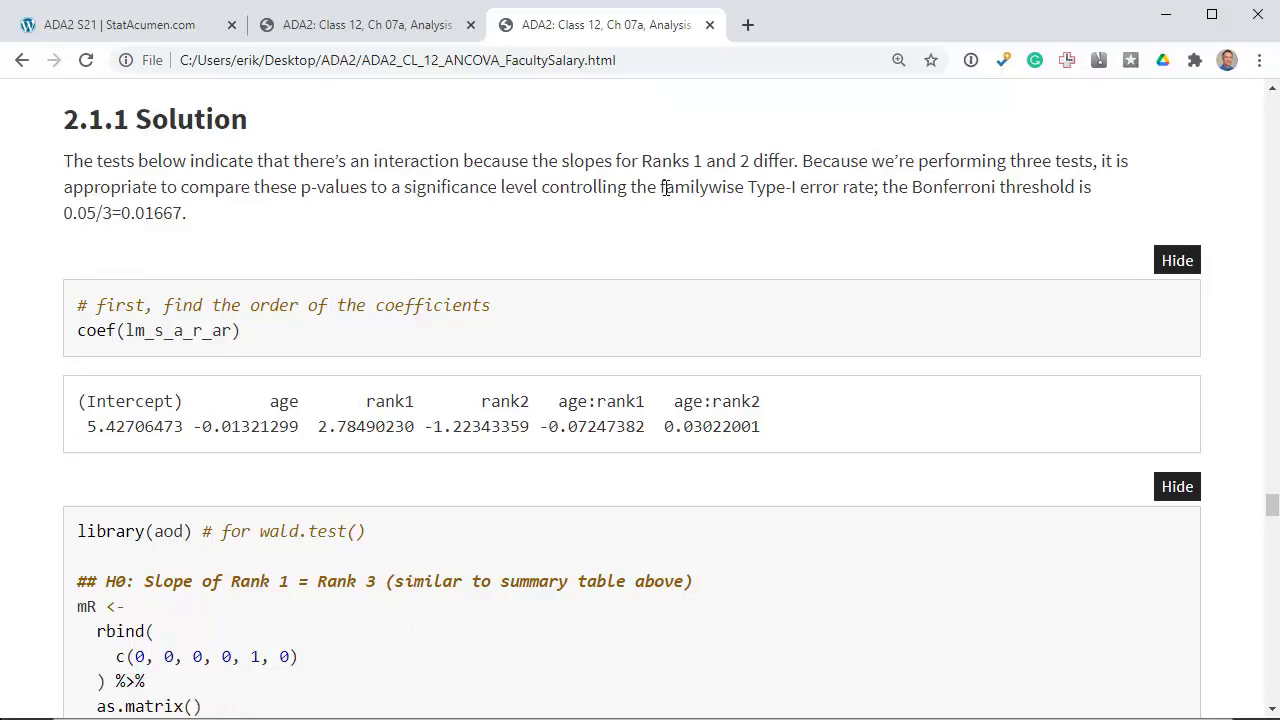
drag(661, 189, 878, 190)
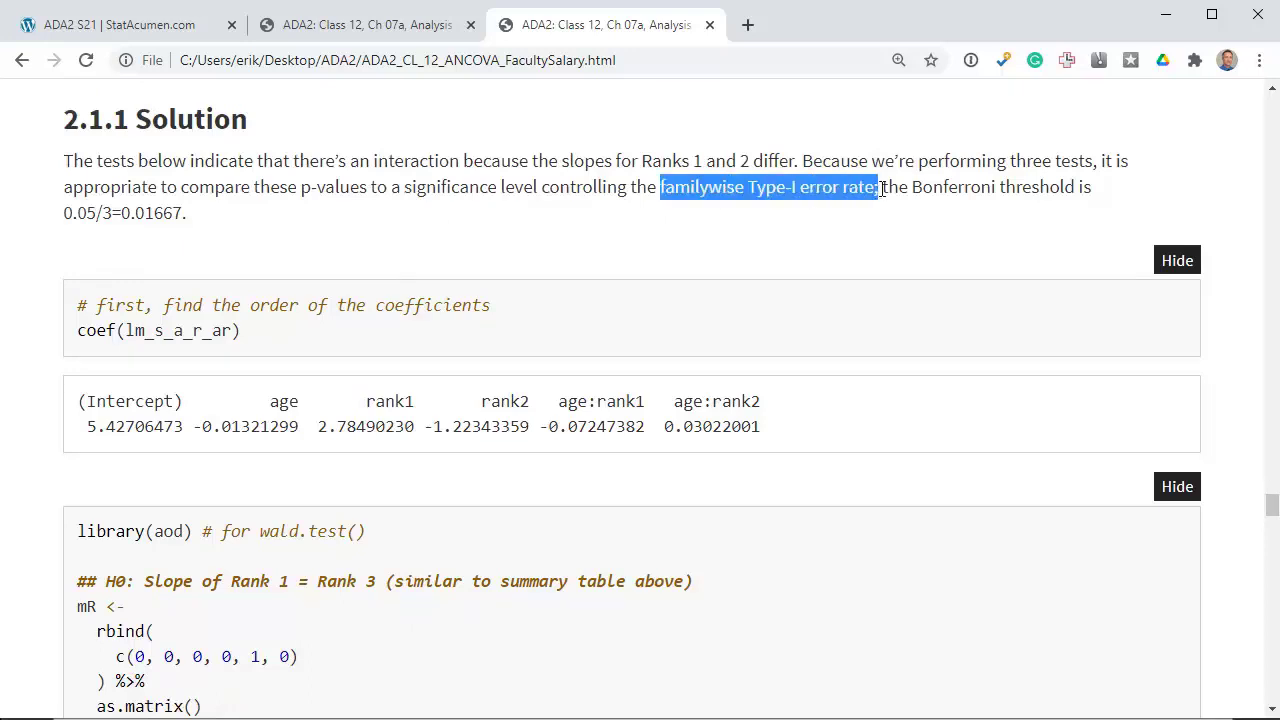
double_click(952, 187)
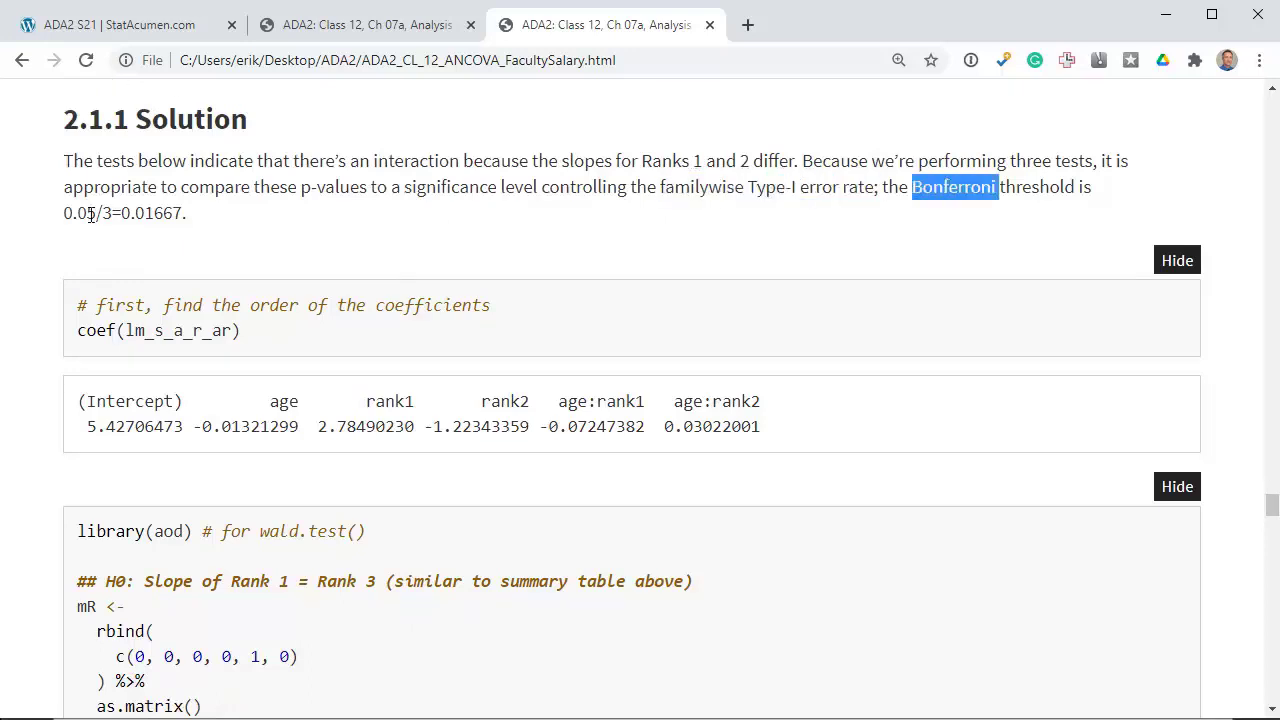
drag(64, 213, 115, 212)
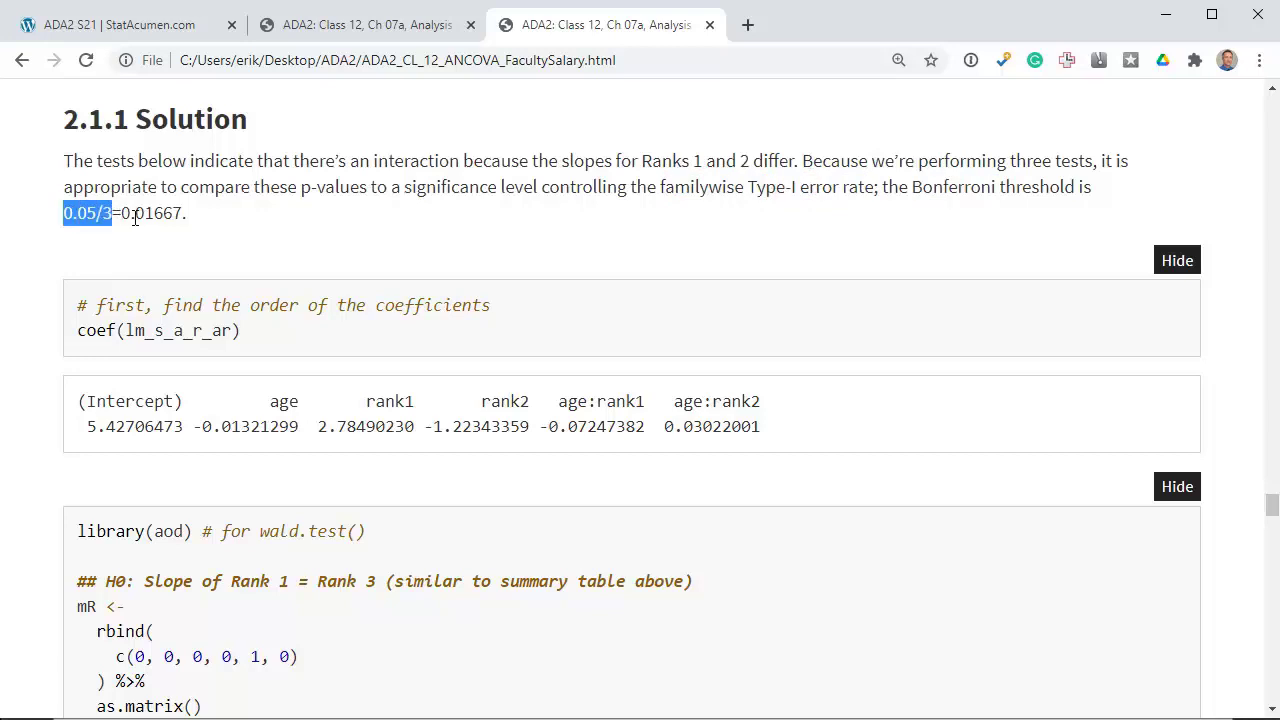
drag(121, 213, 182, 214)
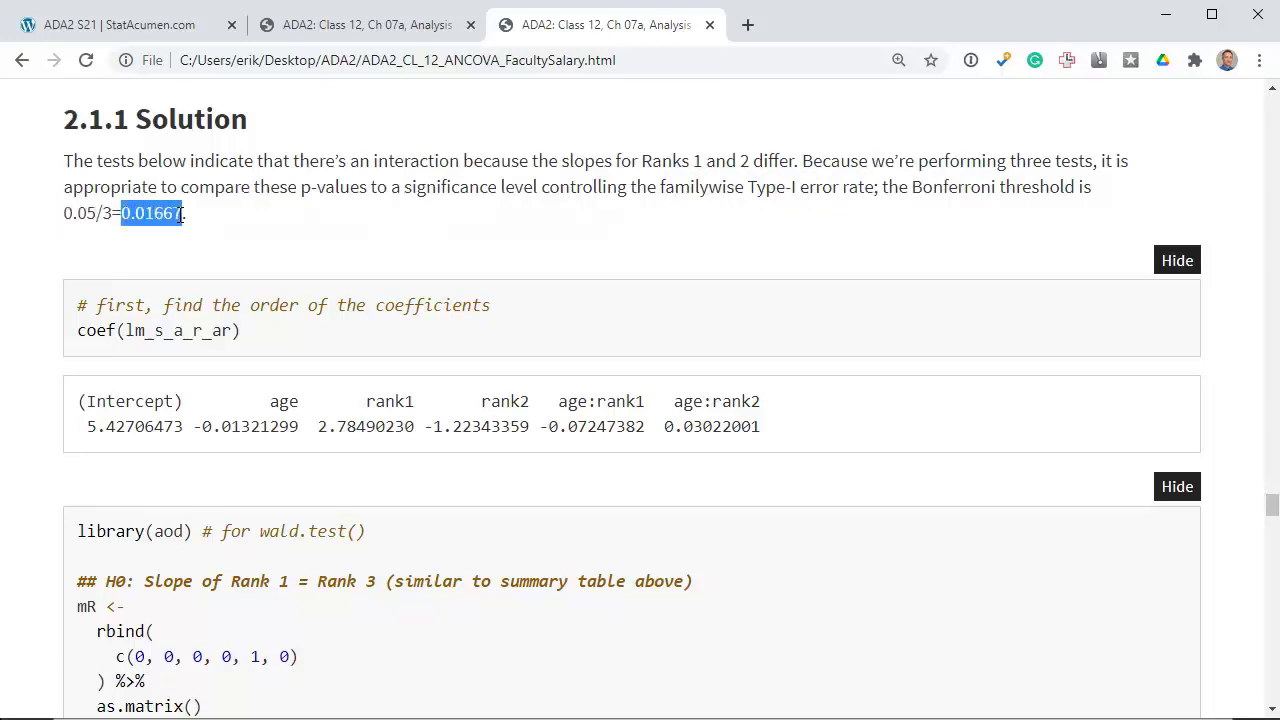
click(289, 230)
scroll(289, 230, down, 5)
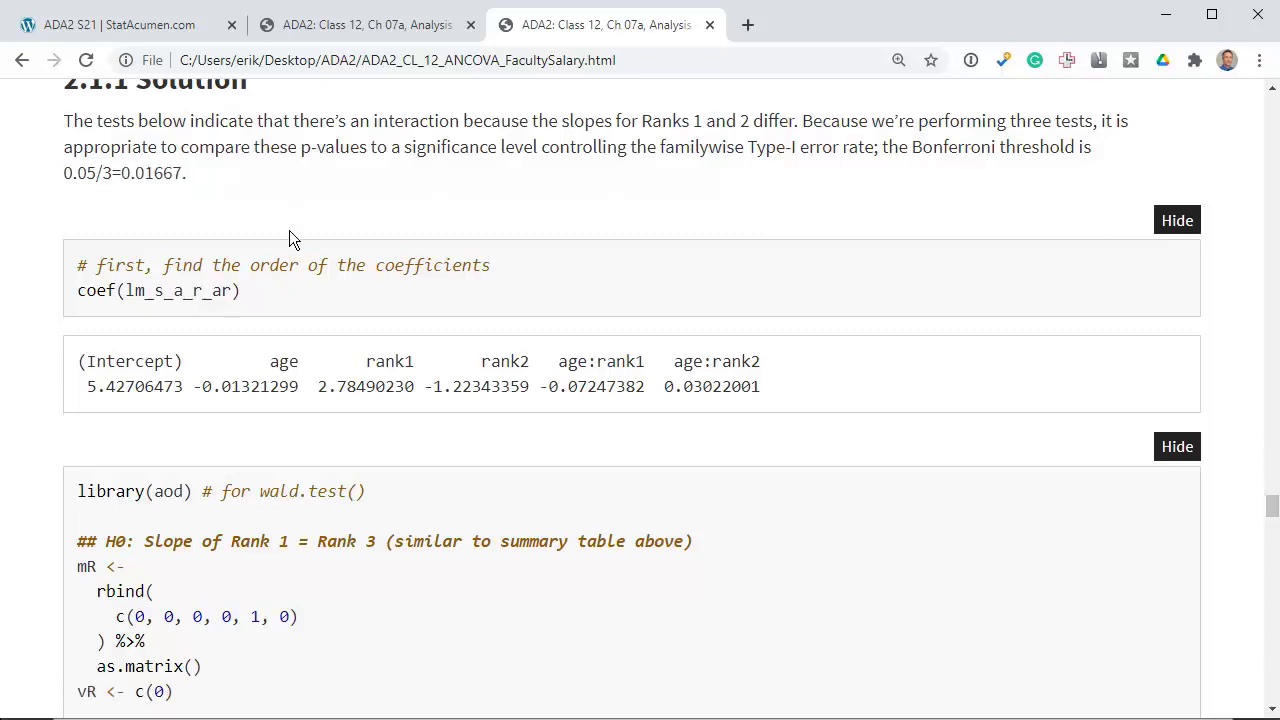
scroll(289, 240, down, 1)
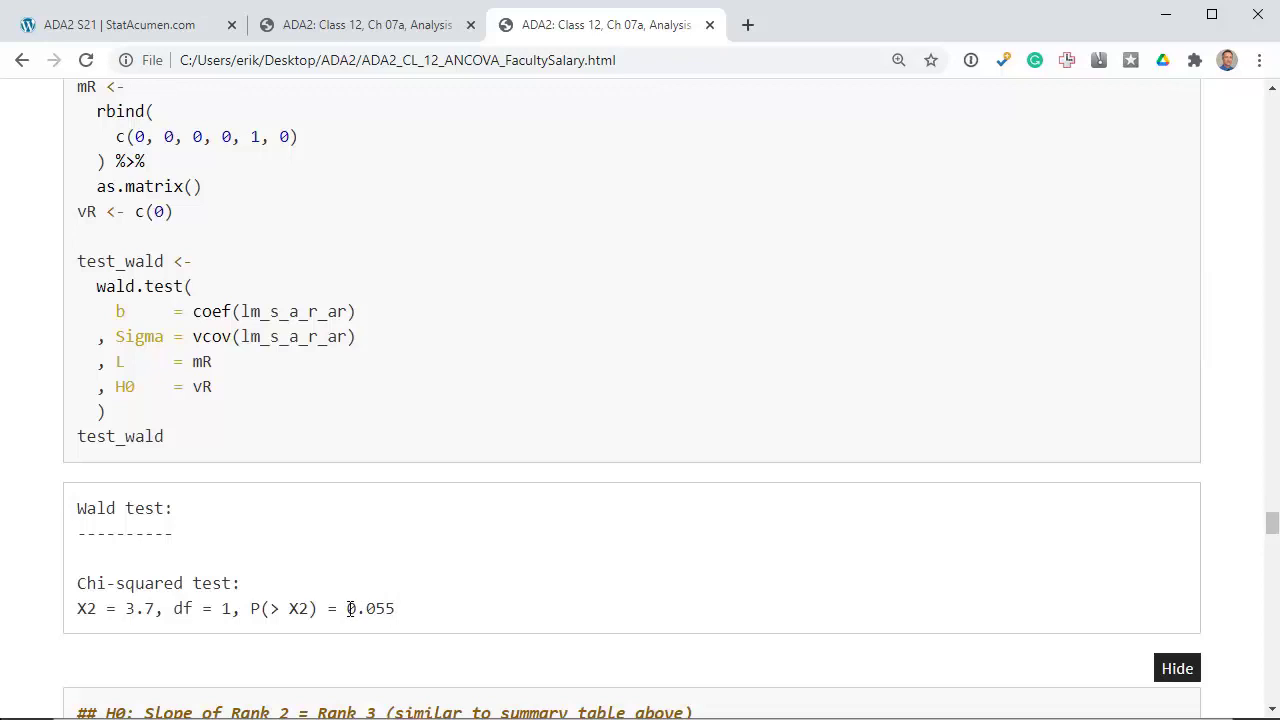
Mark the 0.055 p-value and the Rank 2 = Rank 3 hypothesis, then switch to the coefficient-summary copy
drag(348, 608, 417, 610)
click(446, 607)
scroll(455, 610, up, 1)
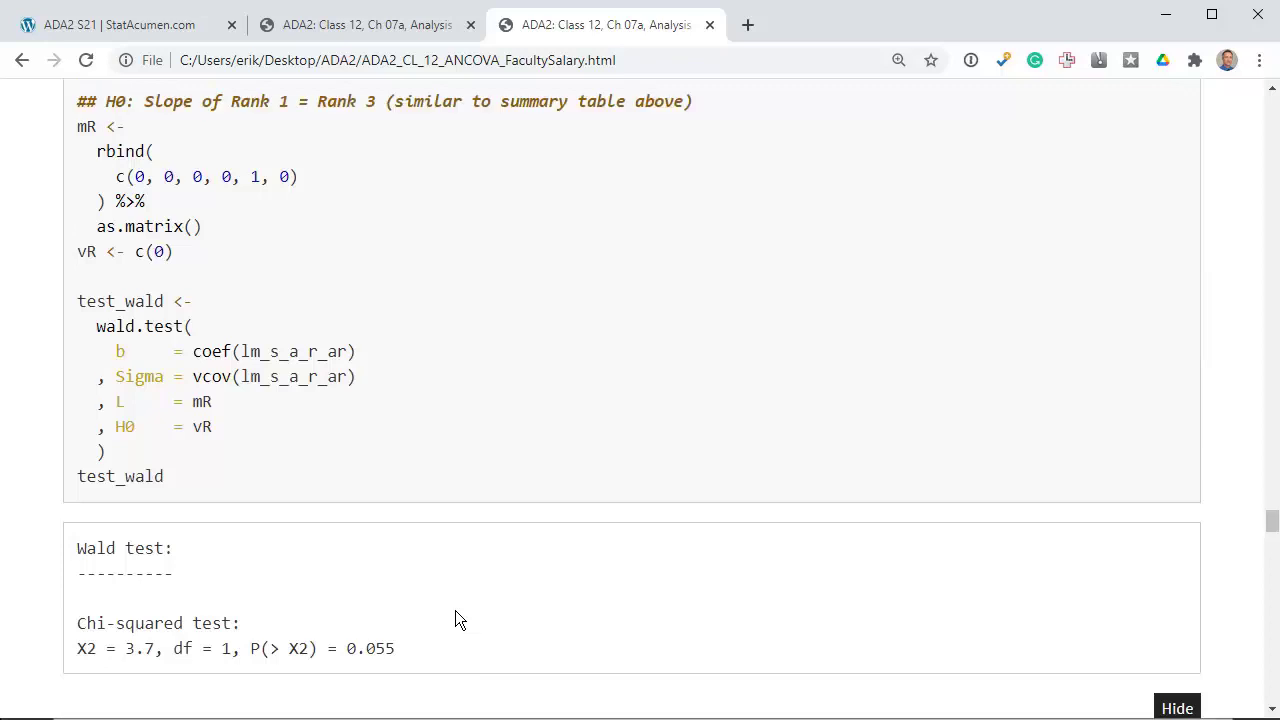
scroll(455, 612, down, 4)
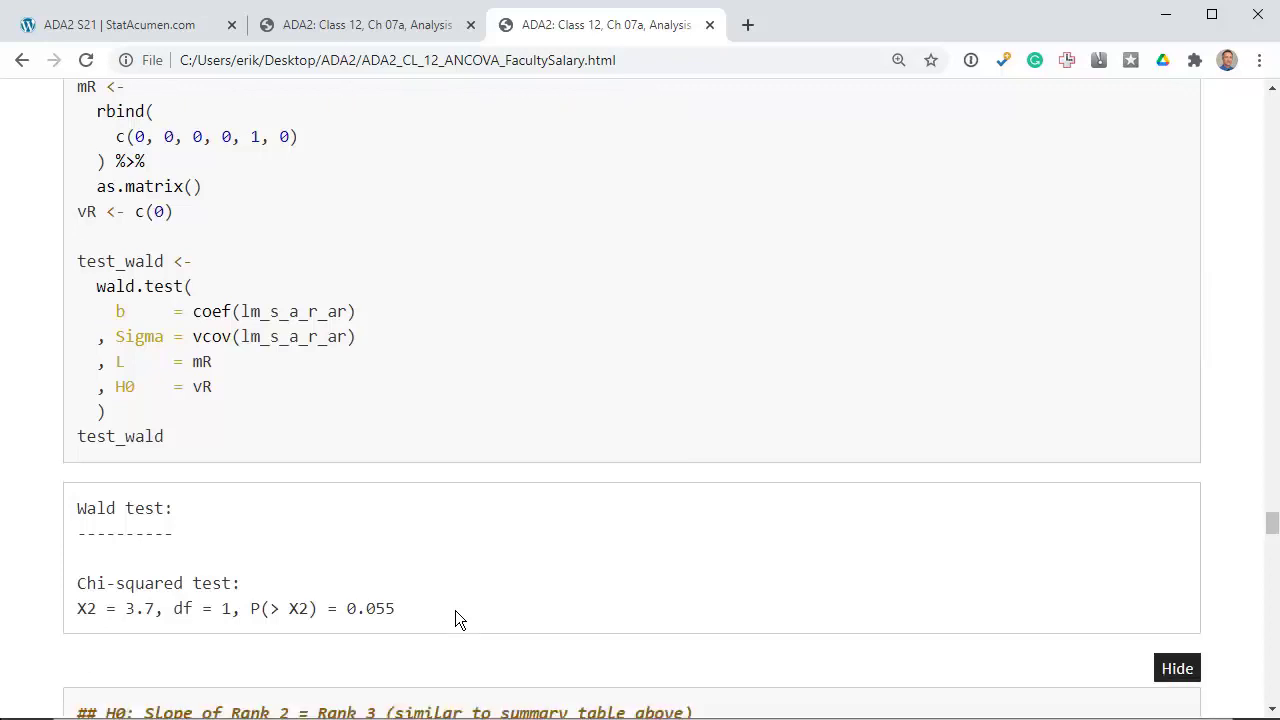
scroll(455, 612, down, 2)
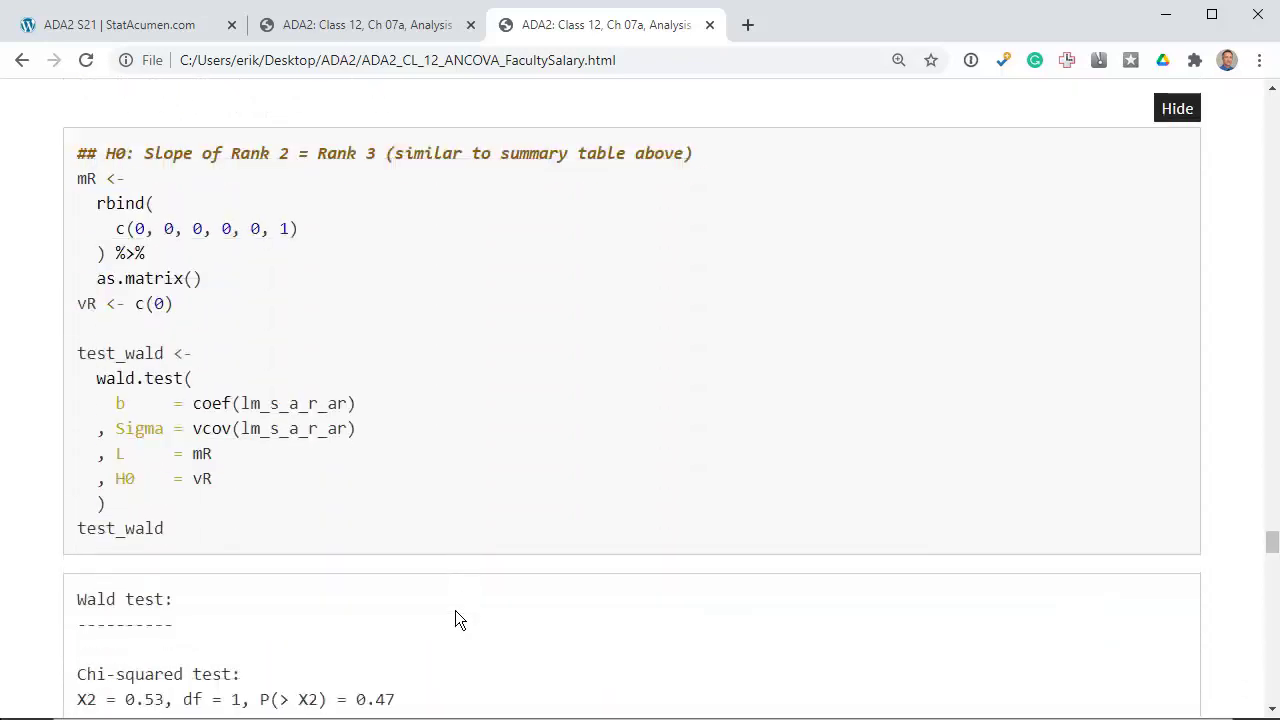
drag(233, 156, 380, 160)
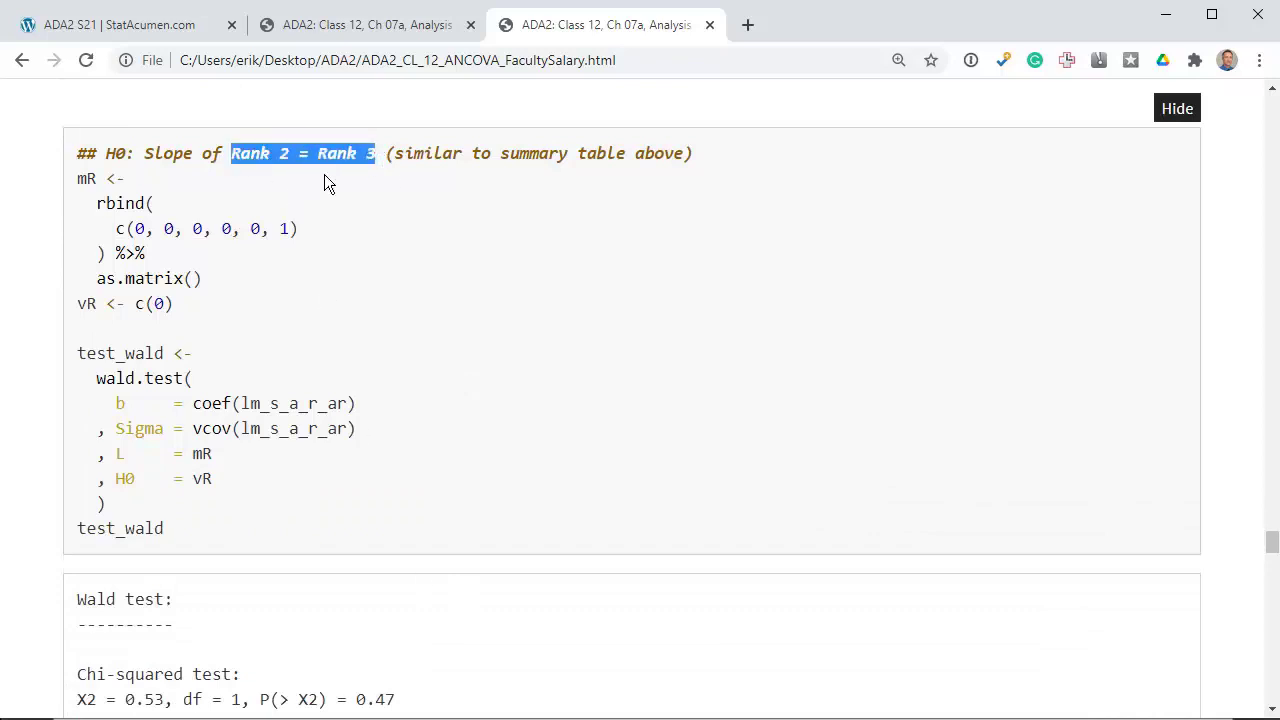
click(232, 150)
drag(318, 155, 376, 163)
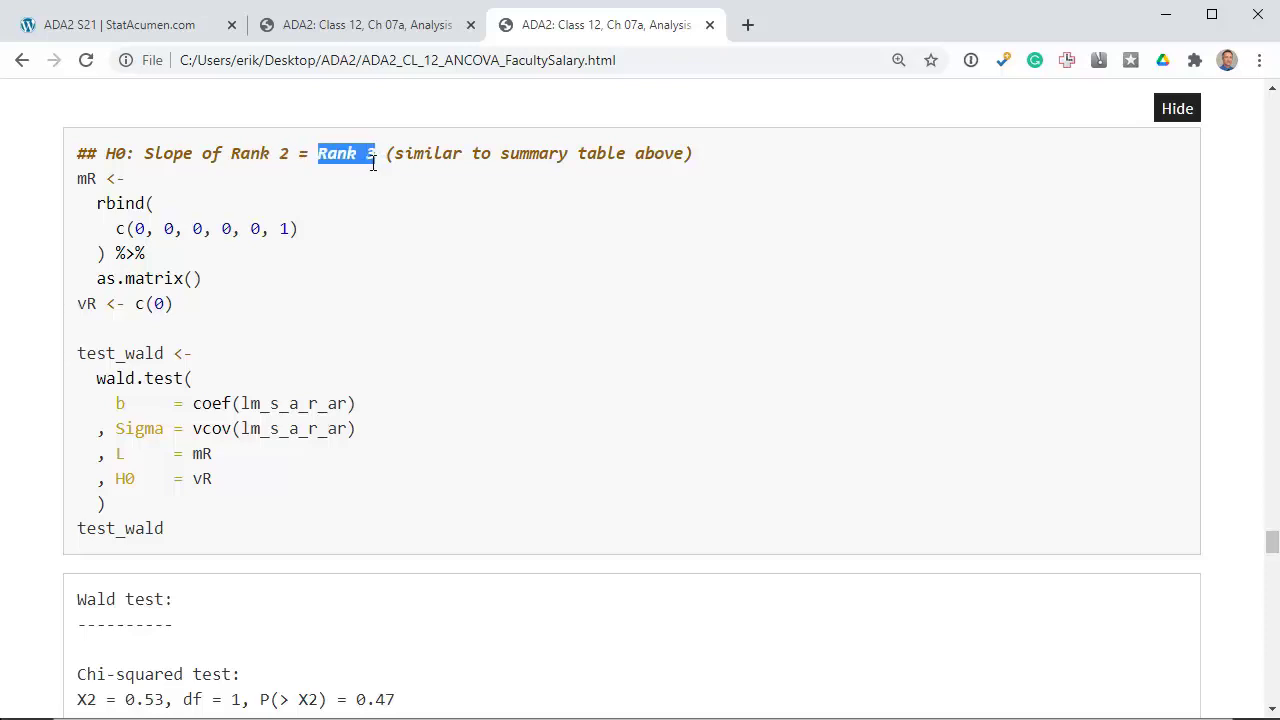
key(ctrl+shift+Tab)
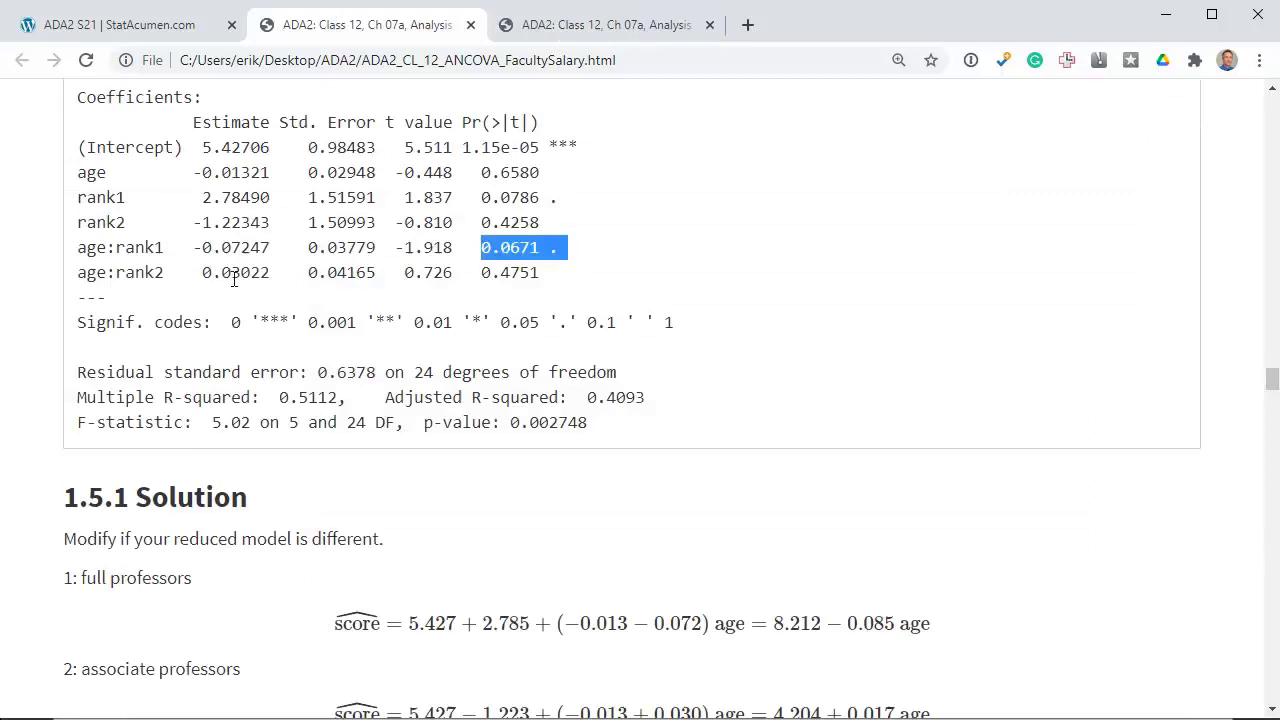
Mark the 0.013 and 0.030 equation terms and age:rank2 estimate 0.03022, then return to the Wald tests copy
scroll(233, 279, down, 1)
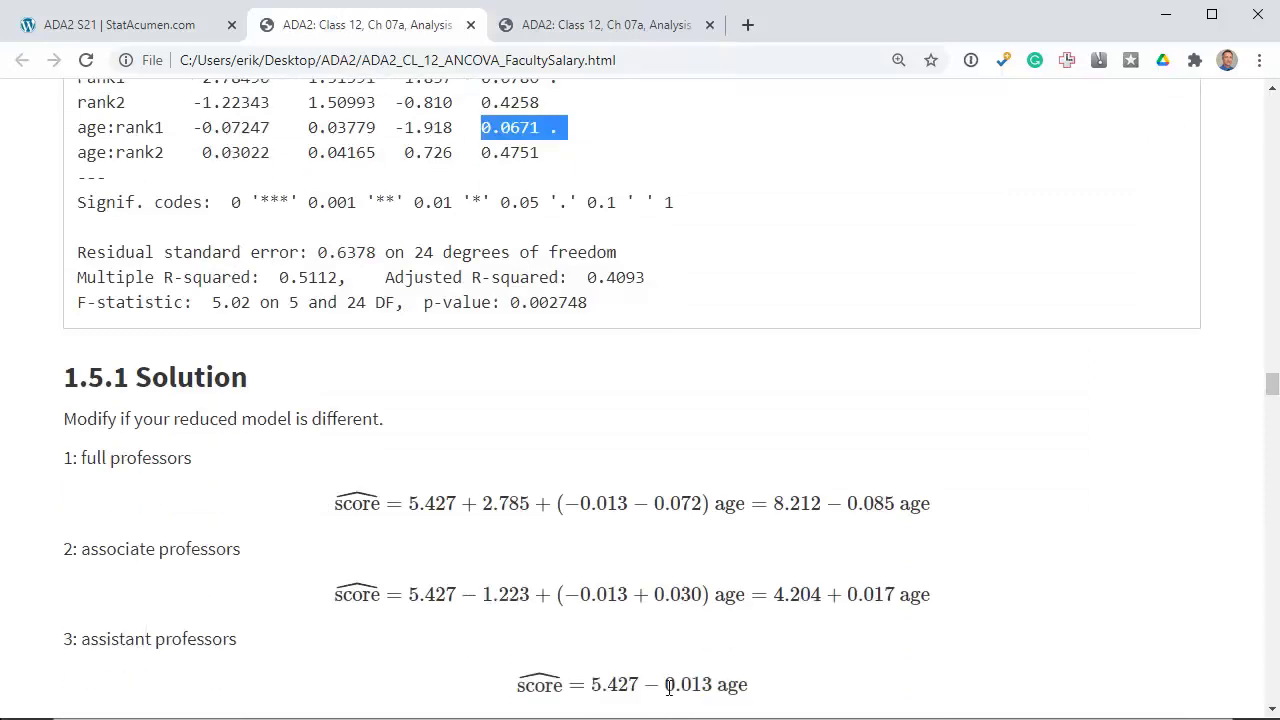
drag(666, 688, 716, 688)
drag(655, 596, 709, 596)
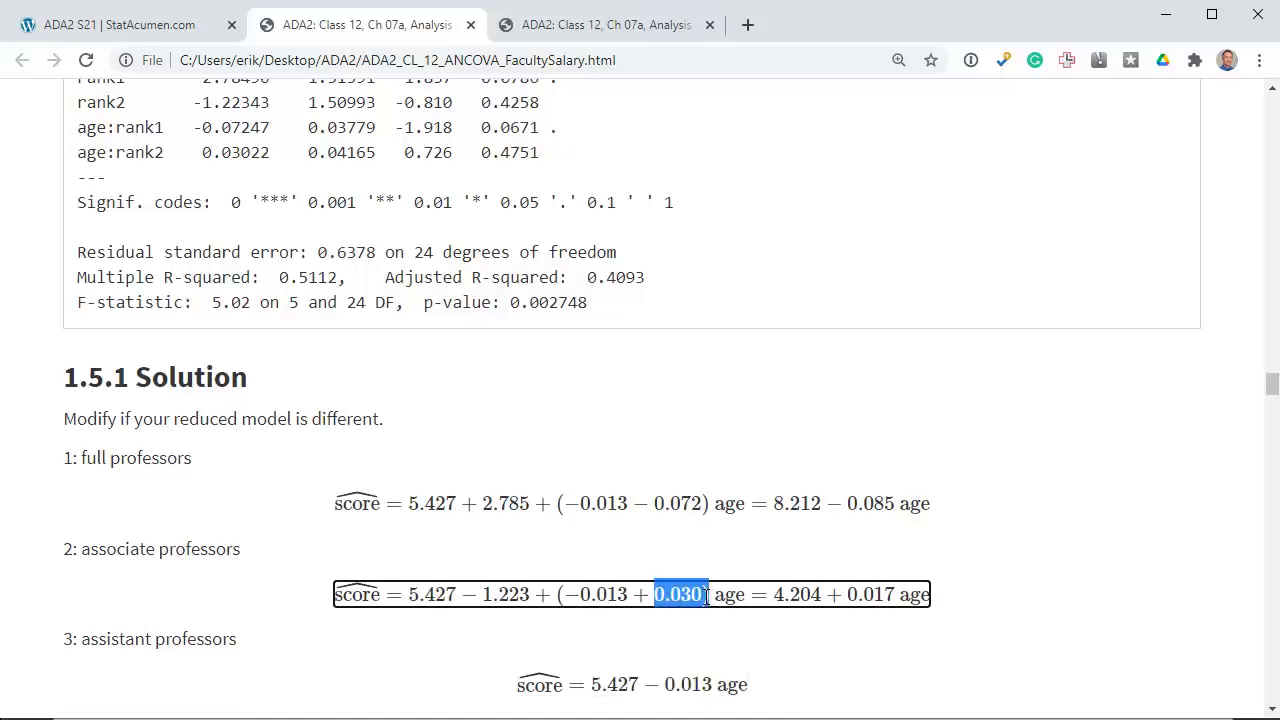
drag(78, 152, 270, 160)
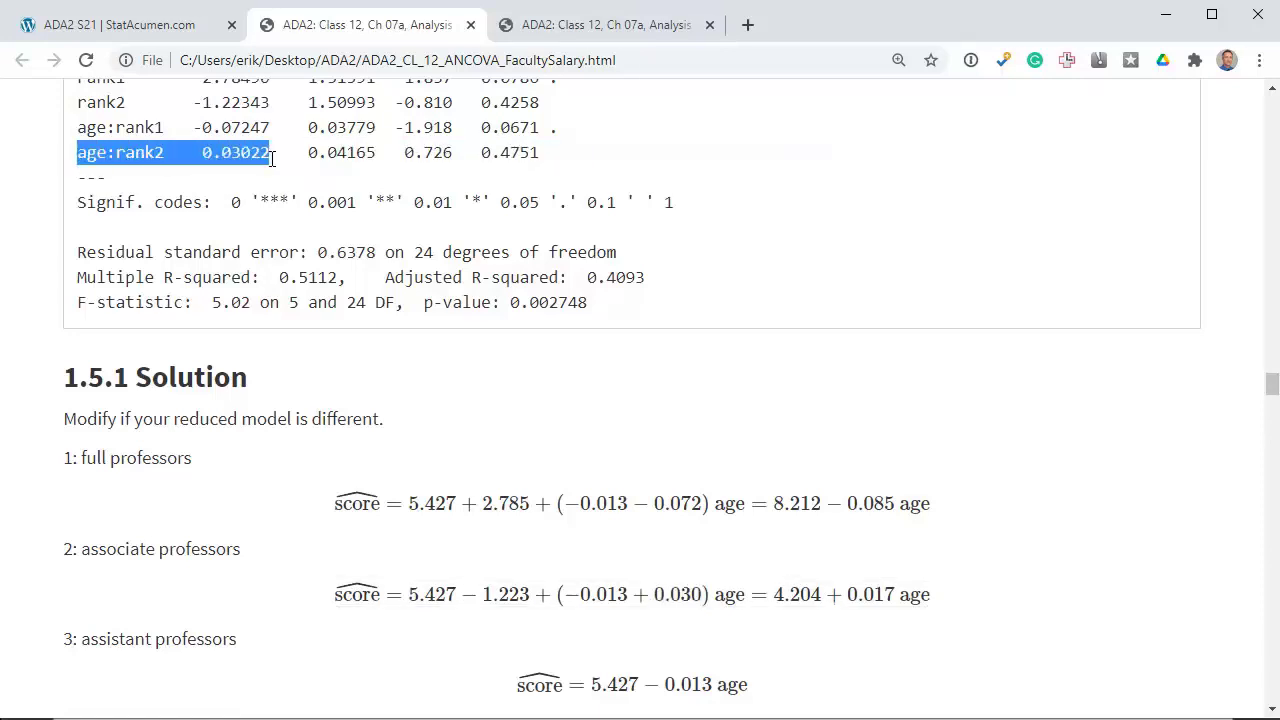
key(ctrl+Tab)
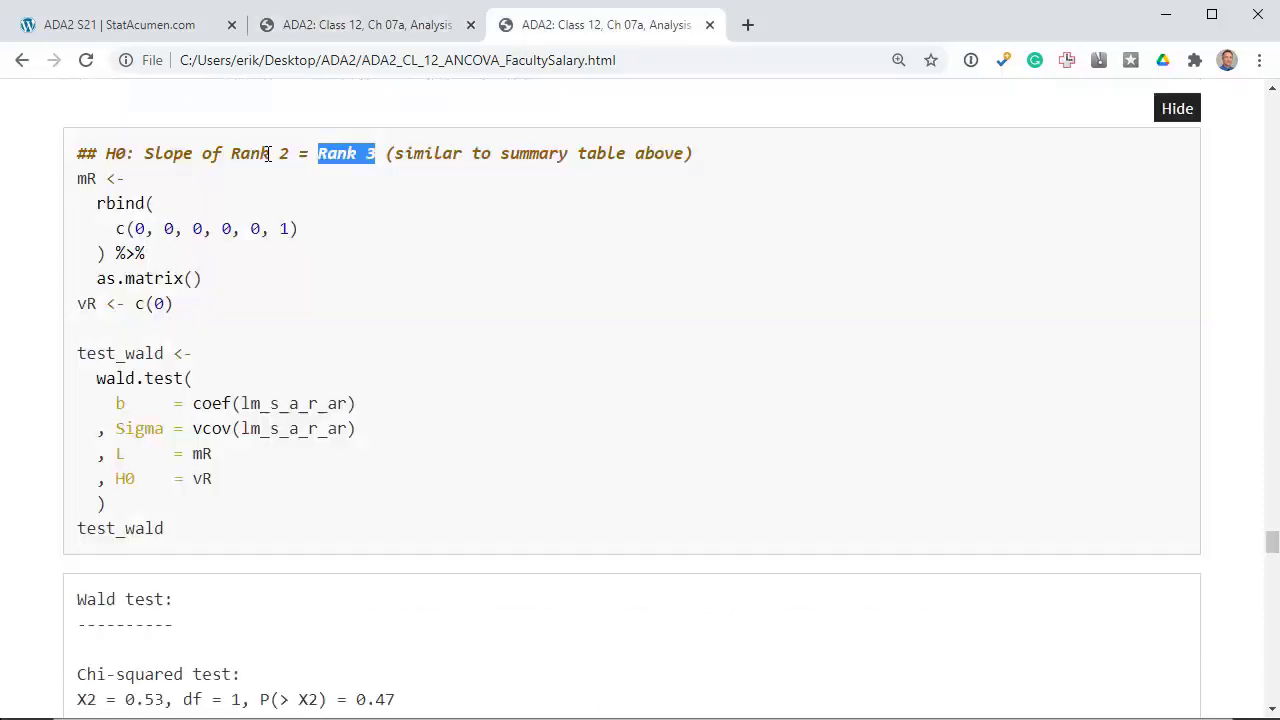
scroll(385, 250, up, 10)
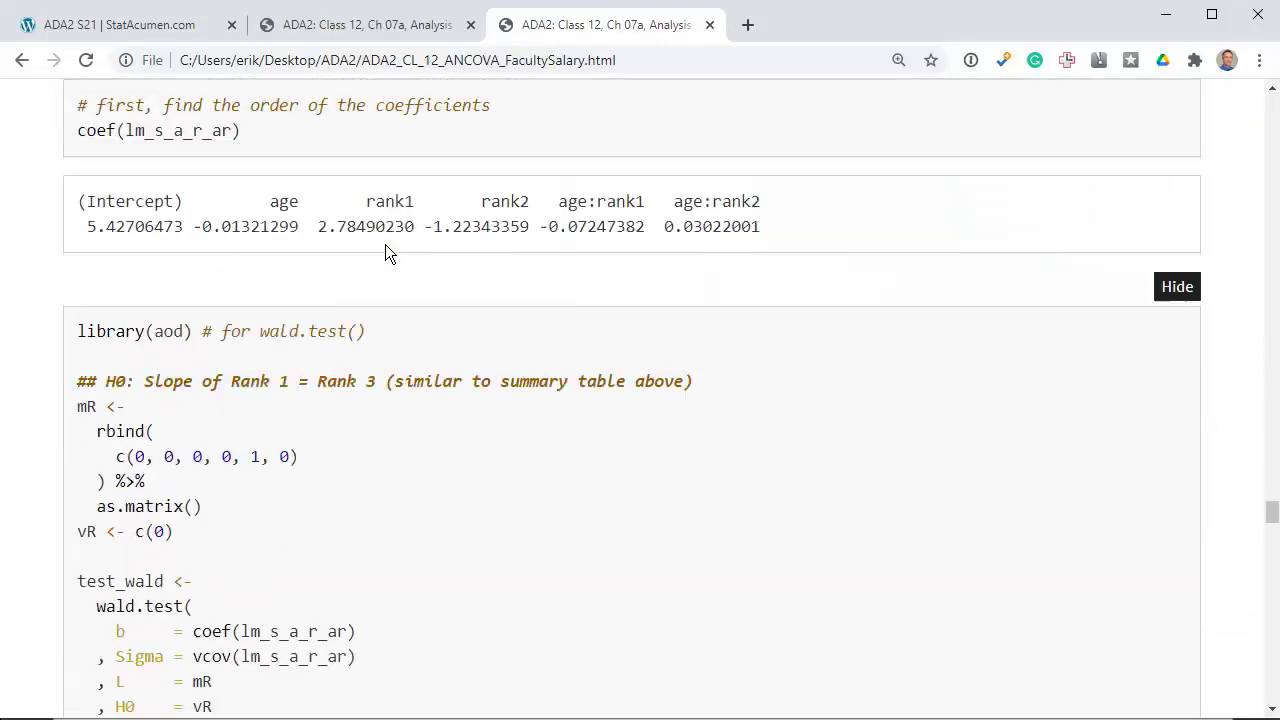
drag(674, 285, 767, 286)
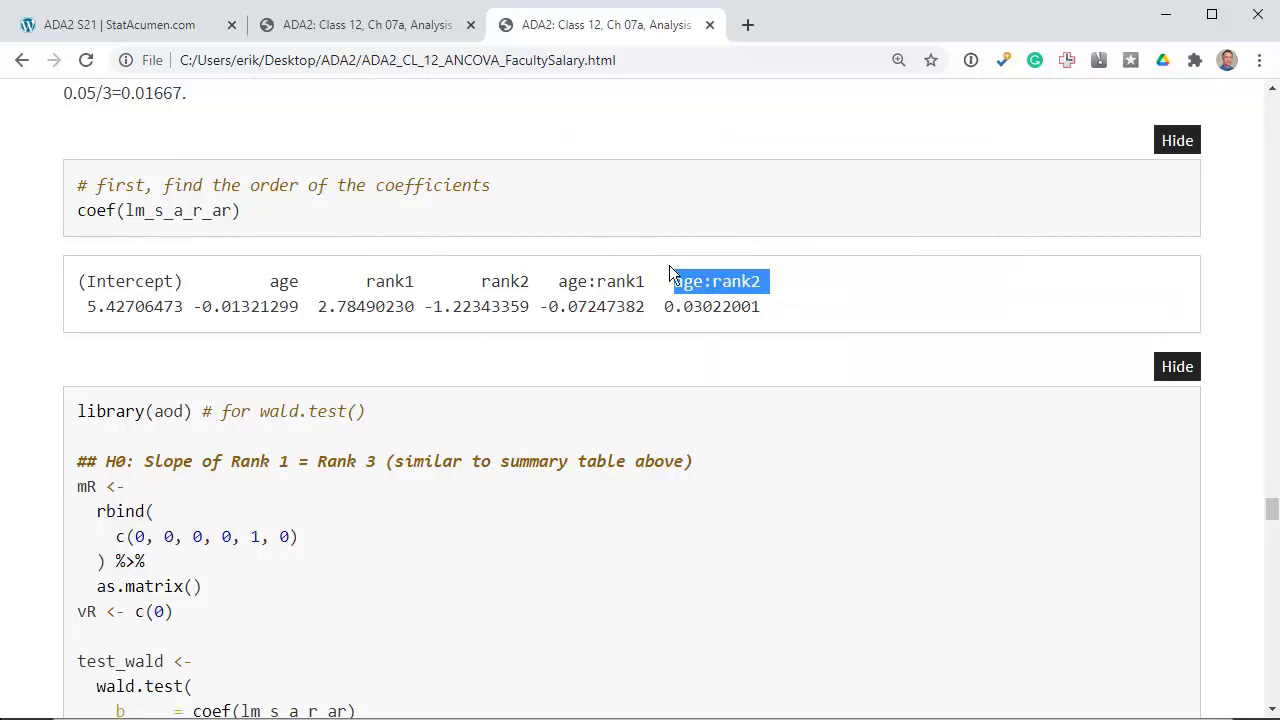
scroll(703, 270, down, 2)
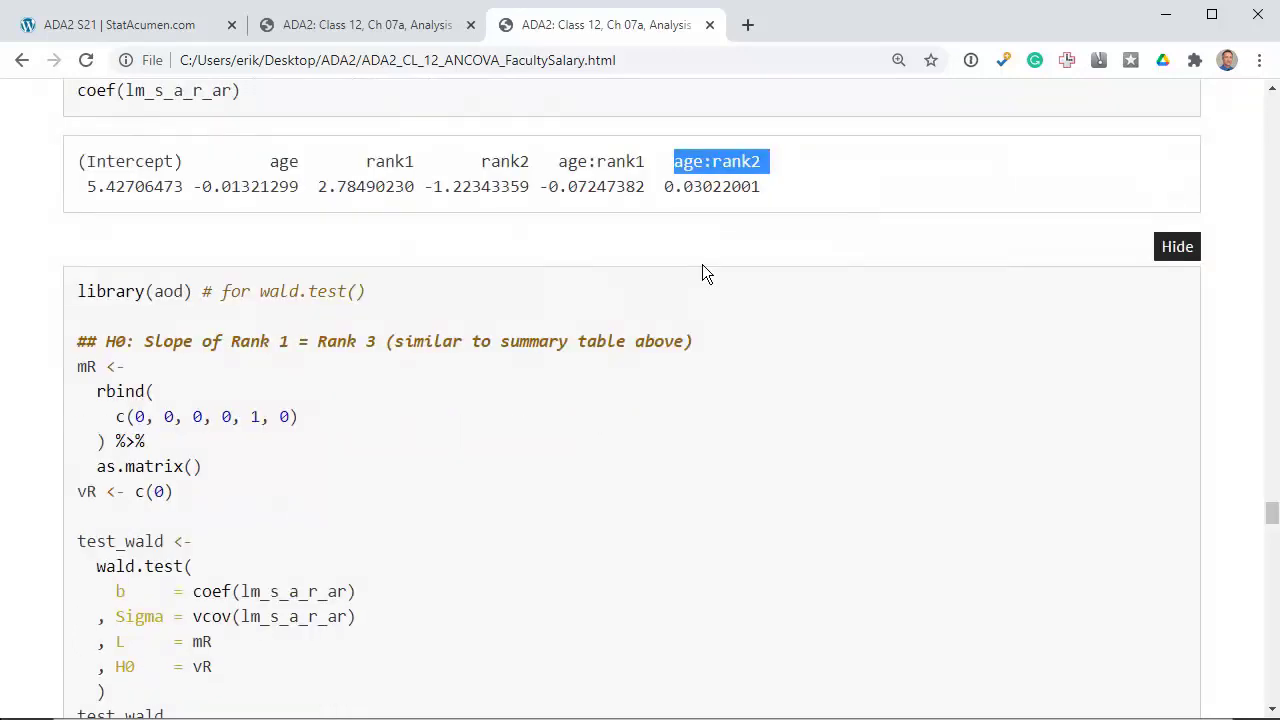
scroll(702, 270, down, 7)
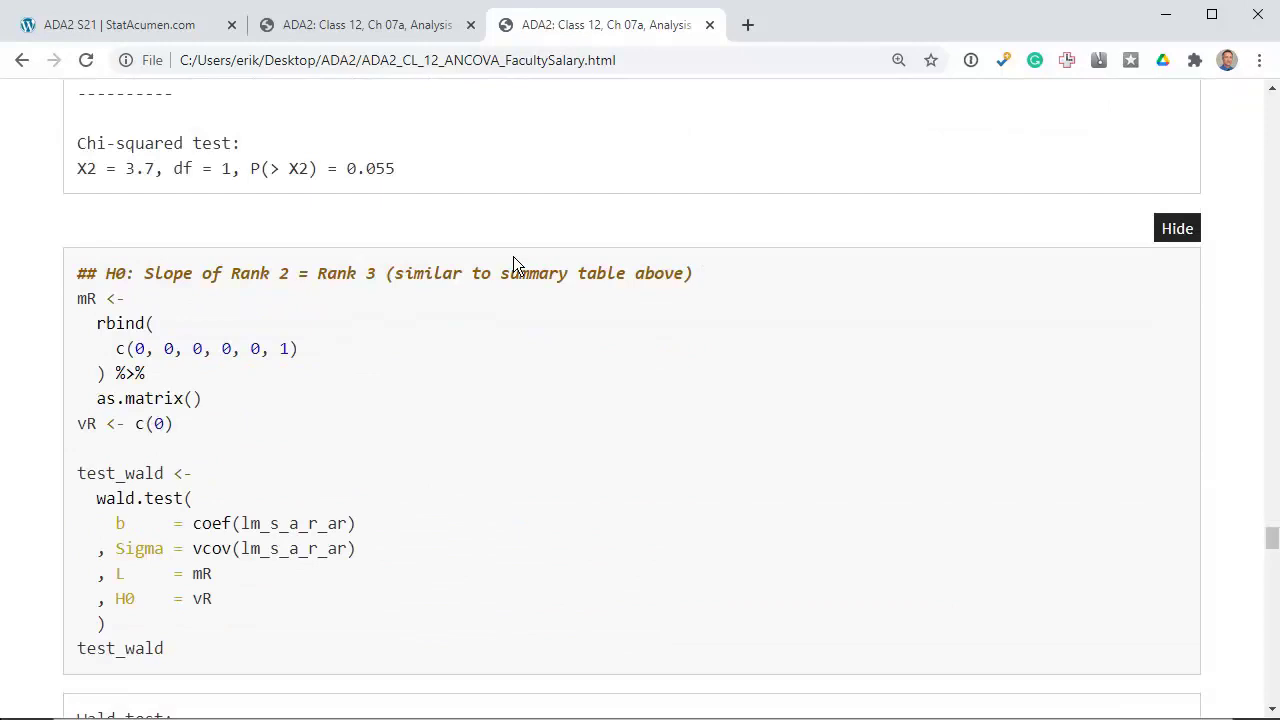
double_click(81, 293)
drag(280, 348, 298, 348)
double_click(158, 424)
scroll(349, 508, down, 2)
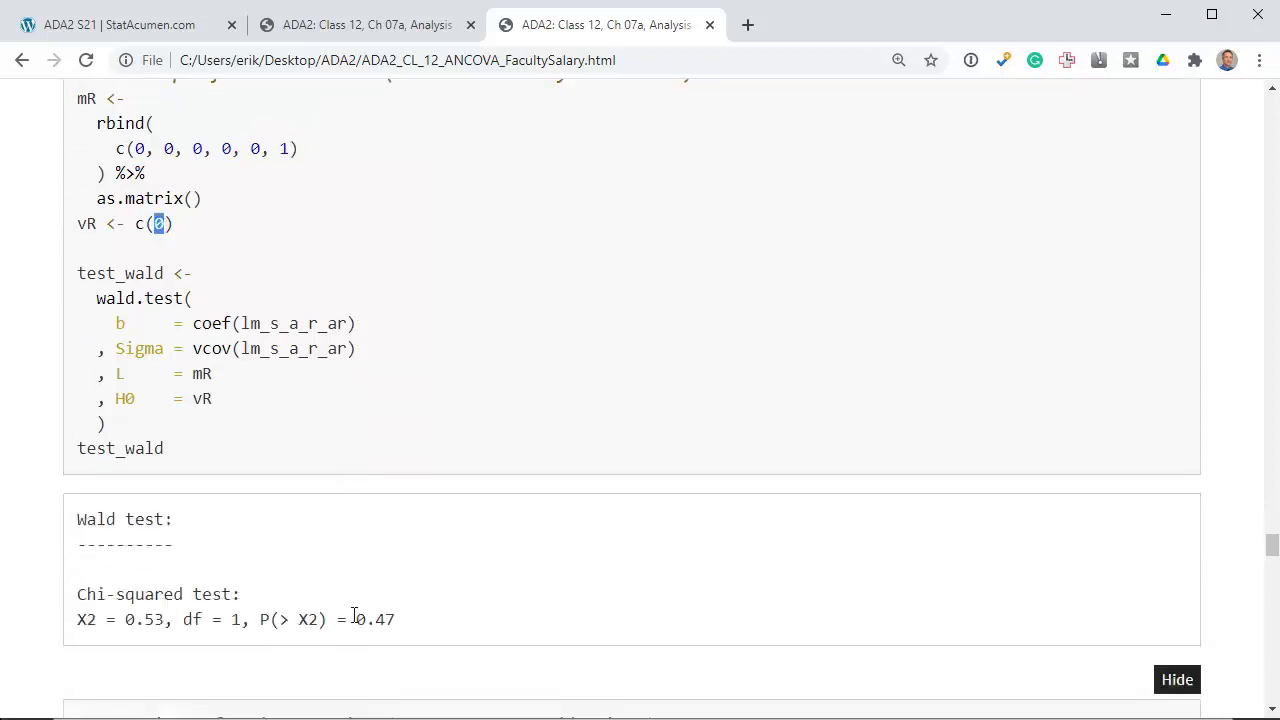
drag(354, 617, 413, 623)
Scroll to the Rank 1 = Rank 2 block, mark its hypothesis, and switch to the summary-table copy
click(426, 618)
scroll(426, 618, down, 4)
scroll(426, 618, down, 3)
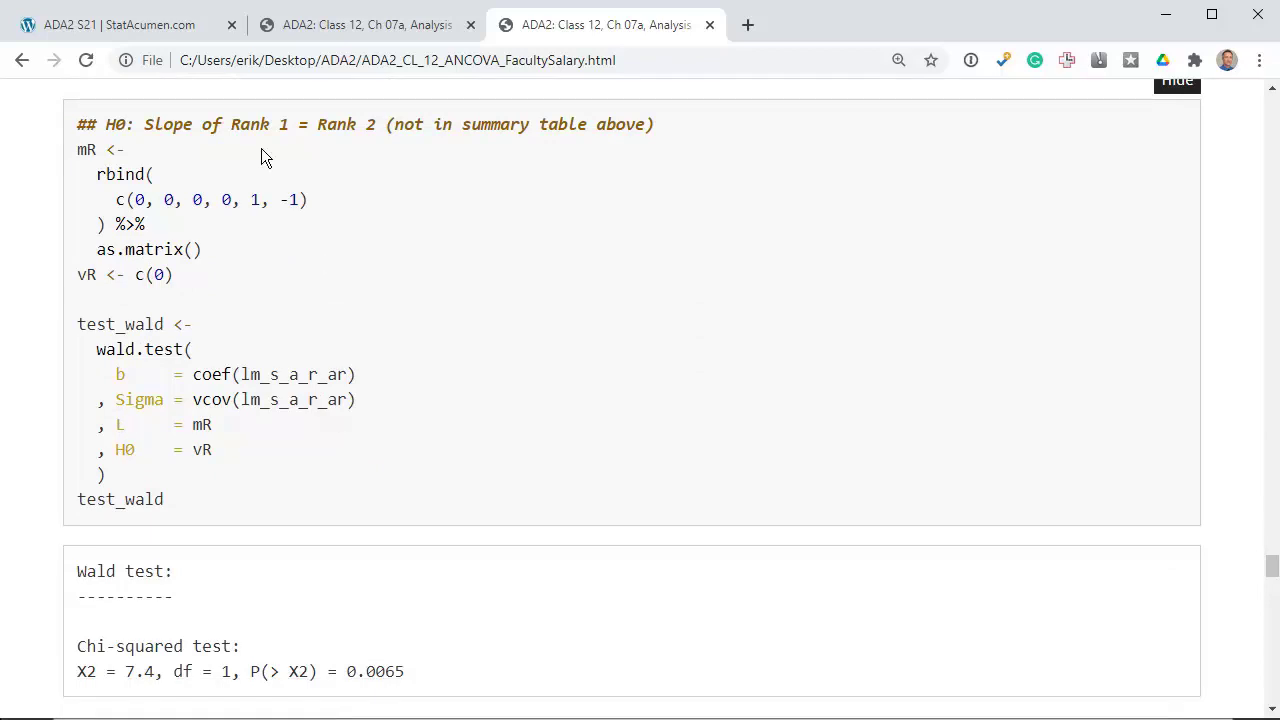
drag(231, 124, 378, 124)
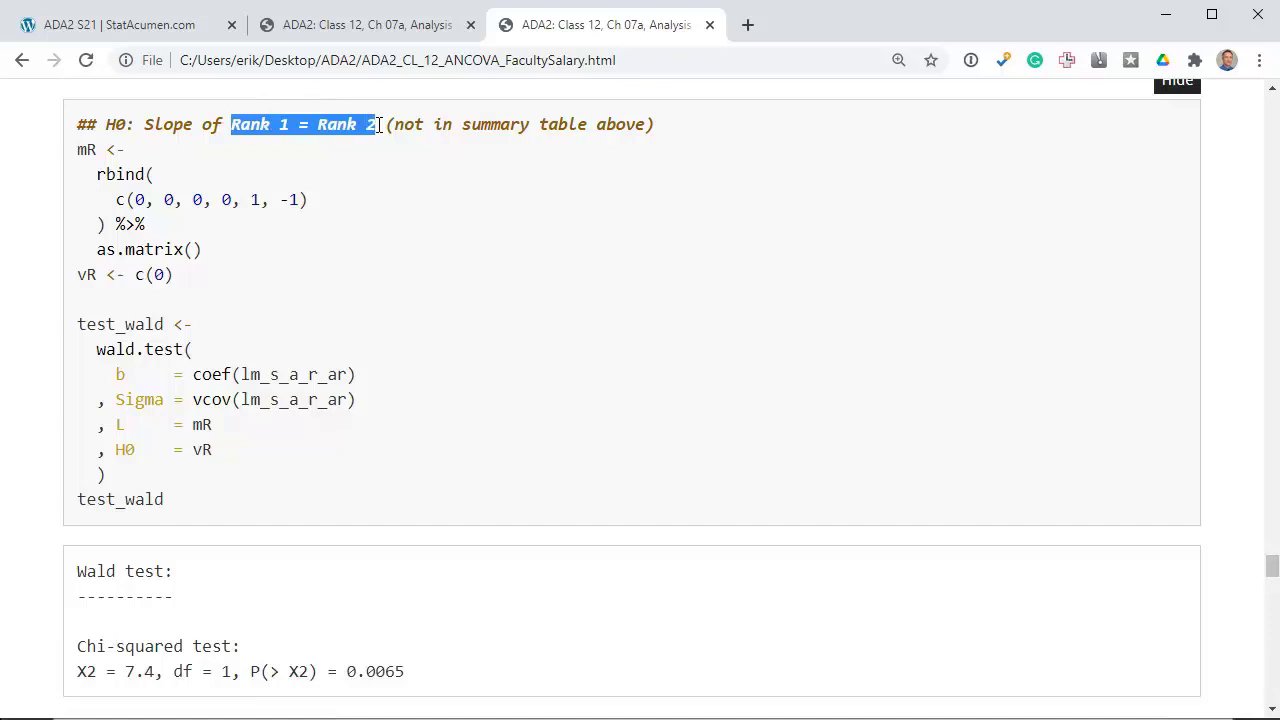
key(ctrl+shift+Tab)
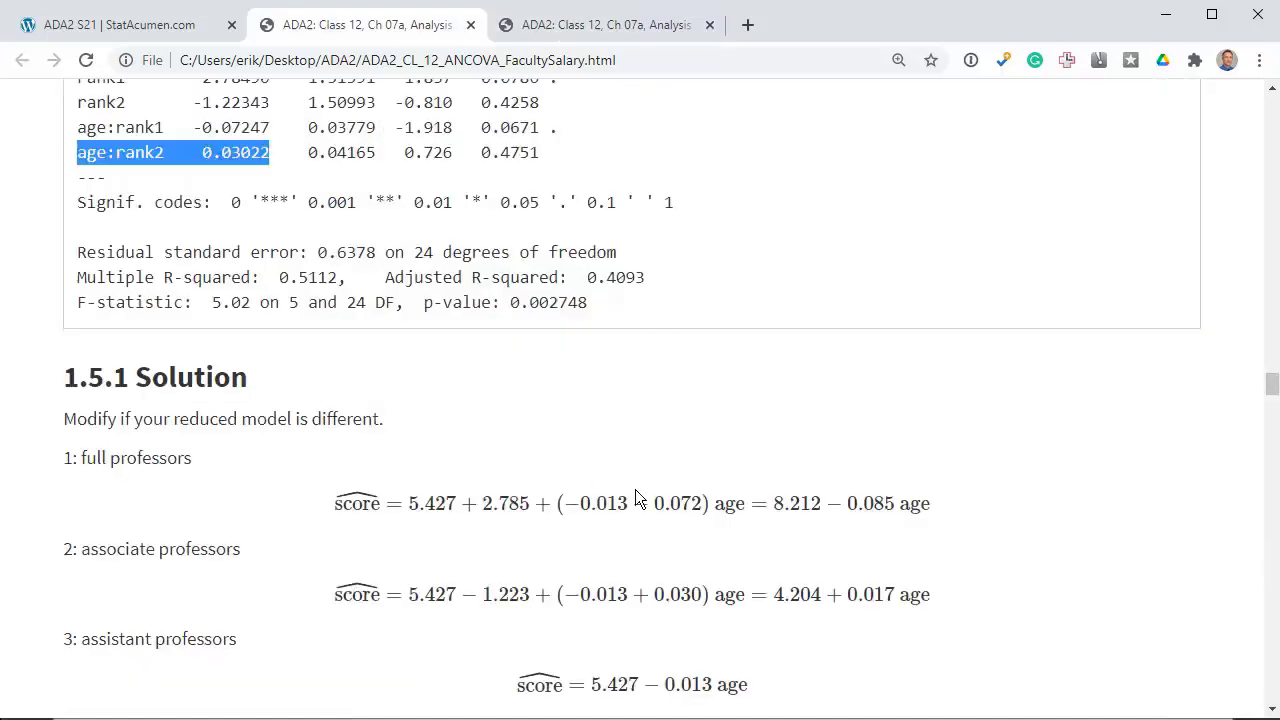
Mark the −0.072 and +0.030 slope terms and the age:rank1 −0.07247 and age:rank2 0.03022 estimates
drag(642, 502, 705, 503)
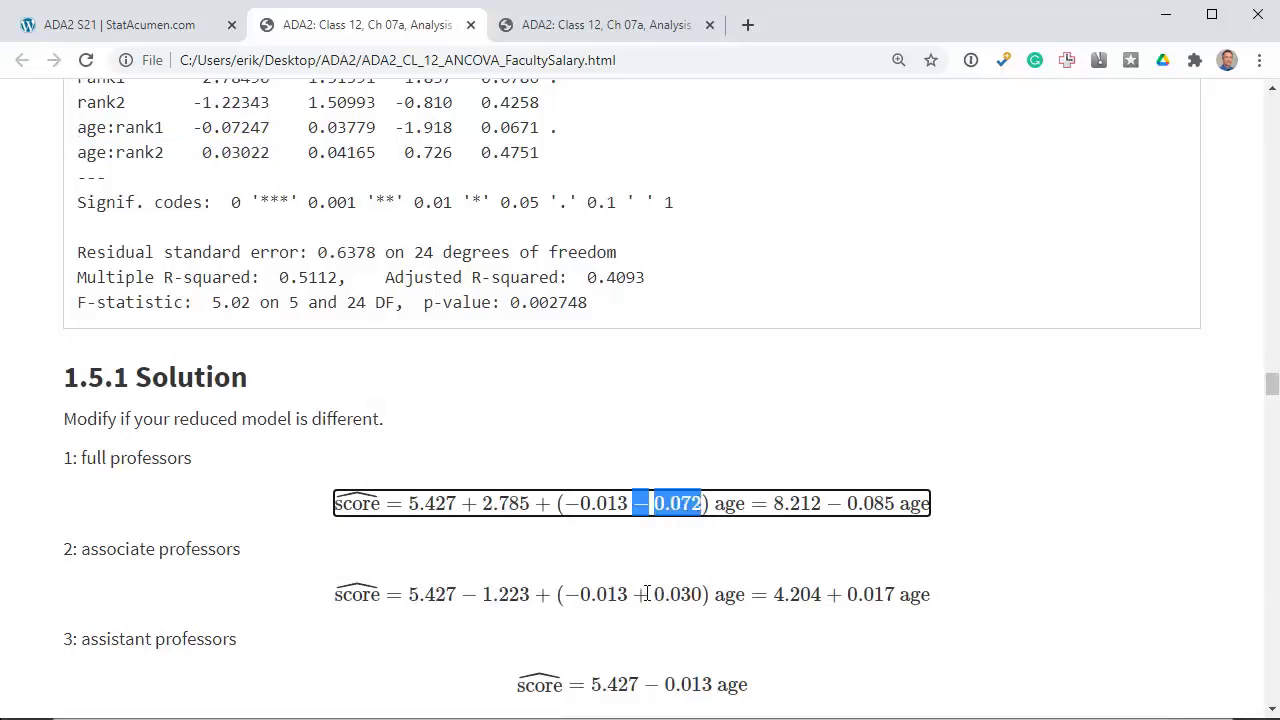
drag(641, 597, 709, 595)
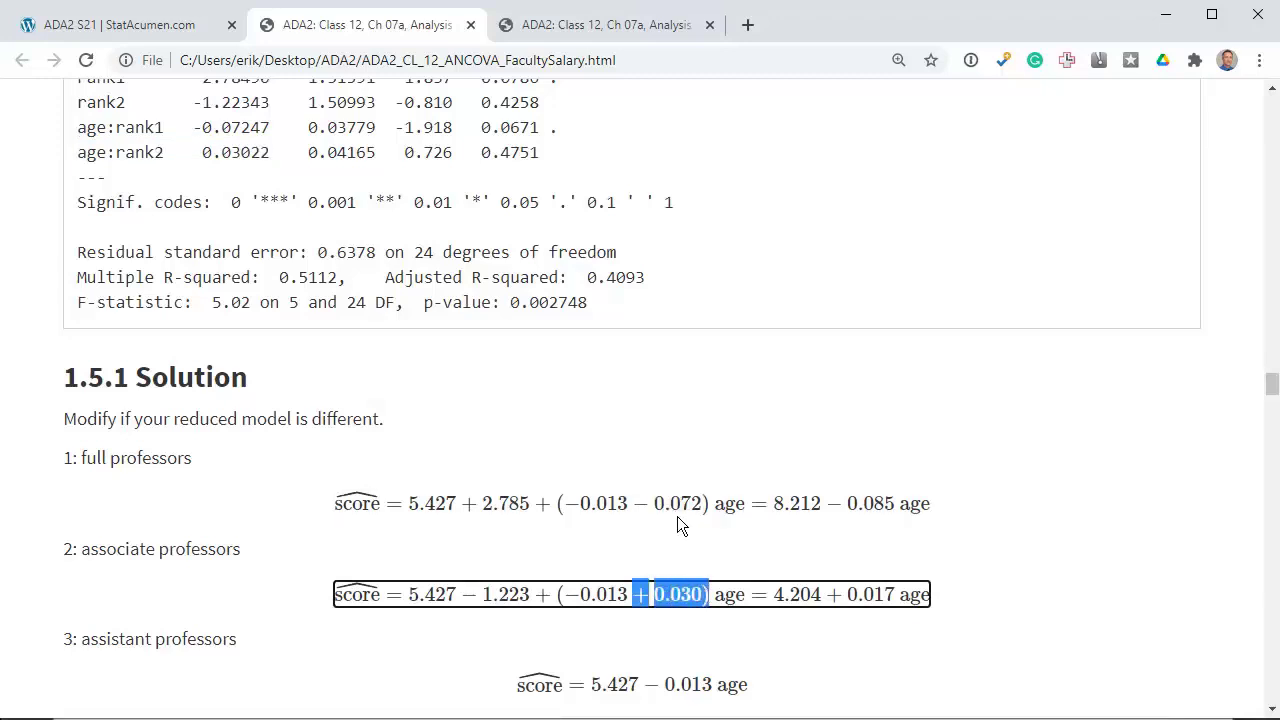
drag(638, 503, 698, 504)
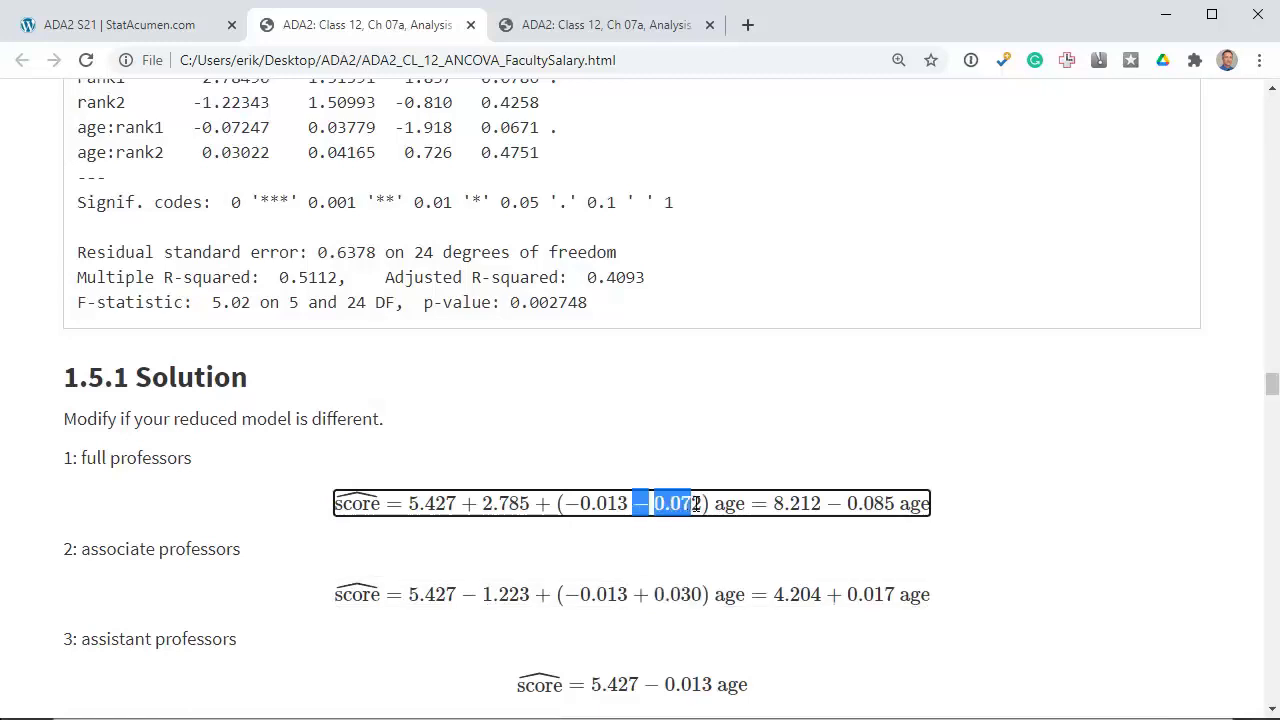
drag(635, 595, 703, 597)
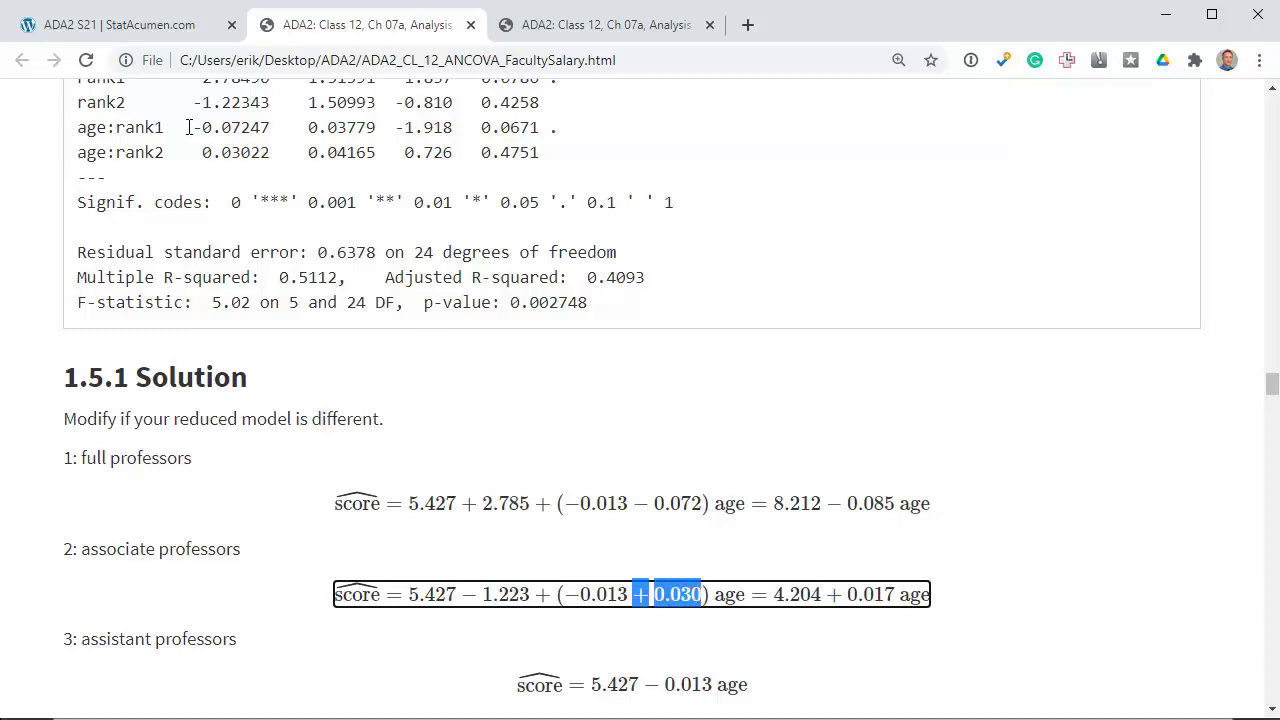
drag(192, 127, 279, 128)
drag(195, 152, 272, 152)
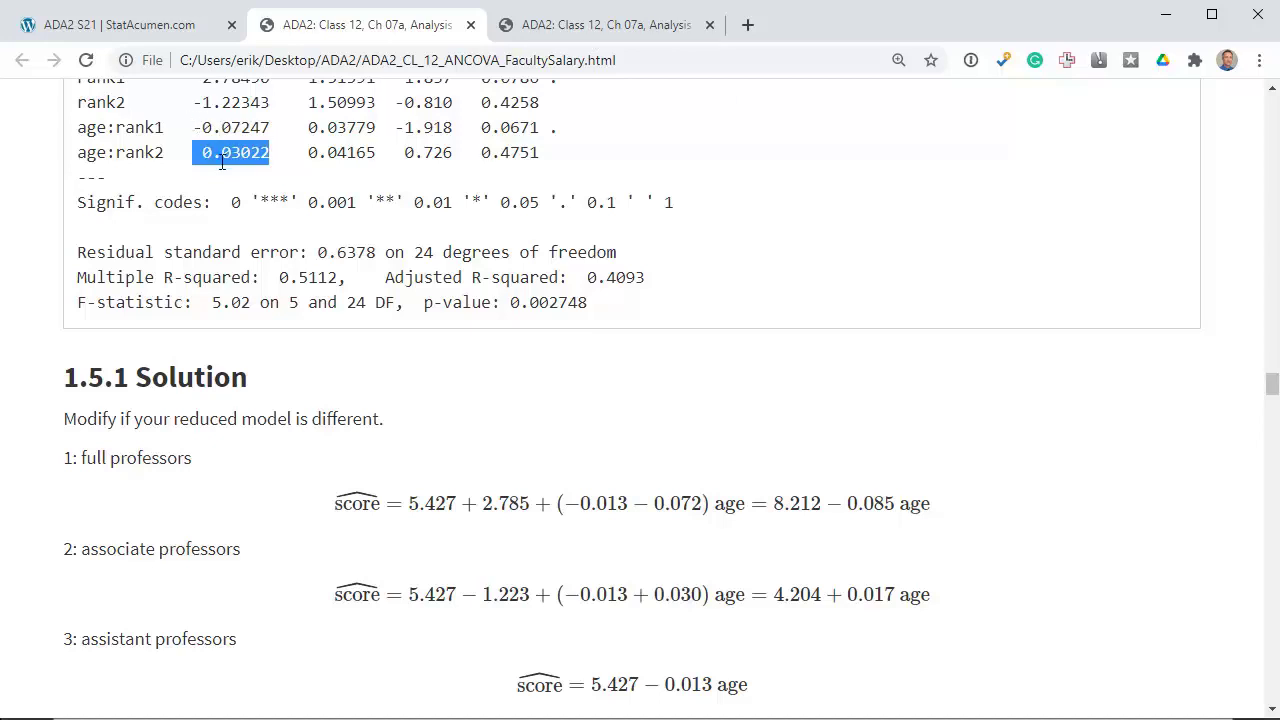
click(597, 28)
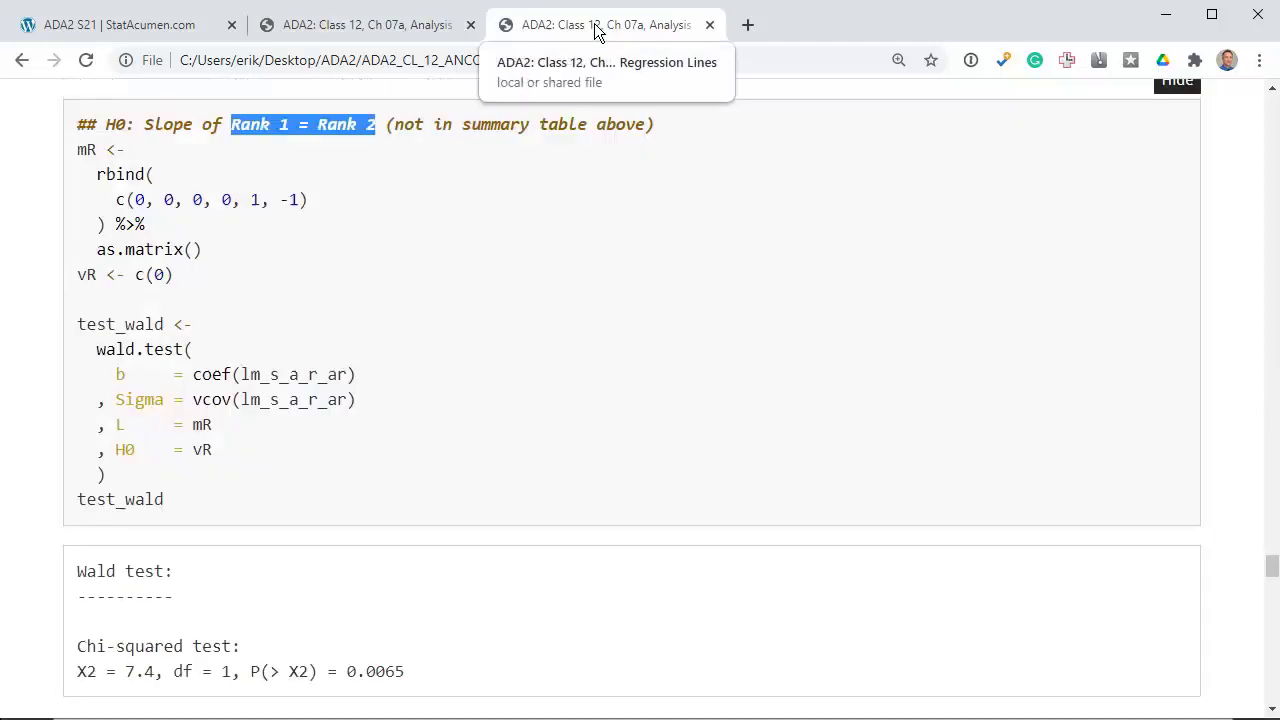
Highlight the 1 and -1 in the contrast vector, vR's 0, and the p-value 0.0065
click(415, 216)
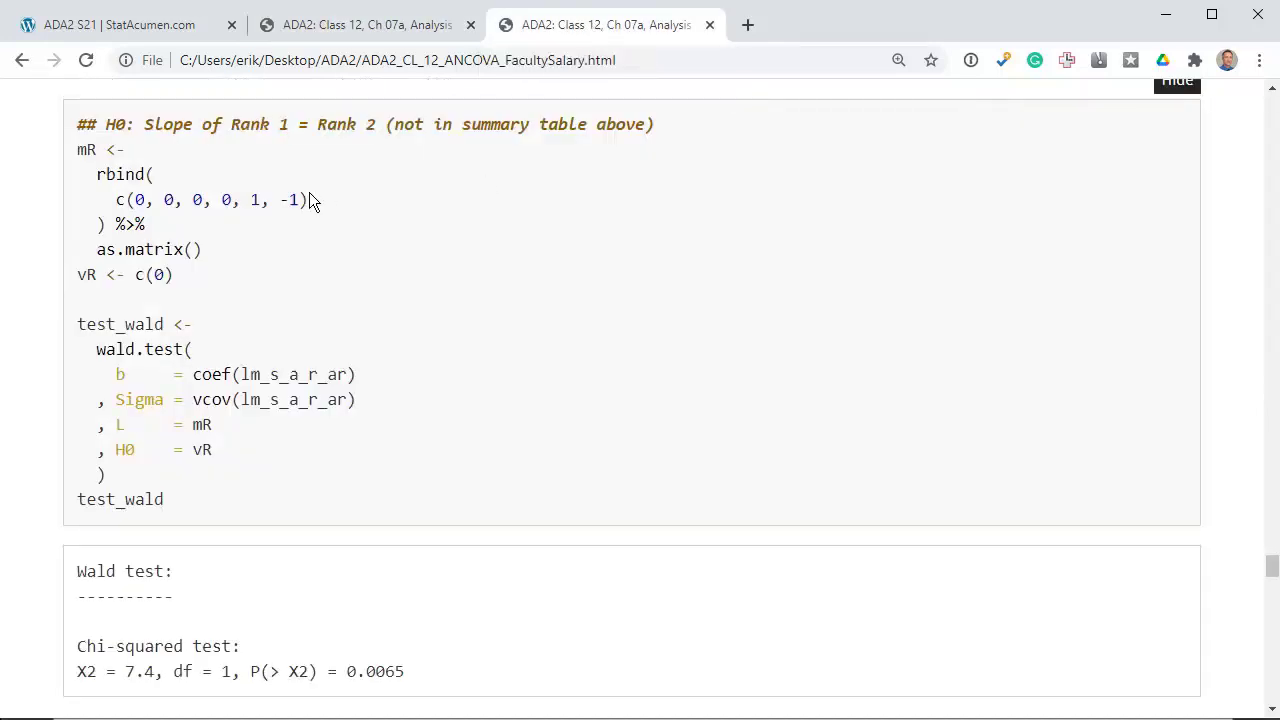
double_click(257, 200)
drag(279, 200, 304, 200)
drag(155, 274, 168, 274)
scroll(355, 248, down, 1)
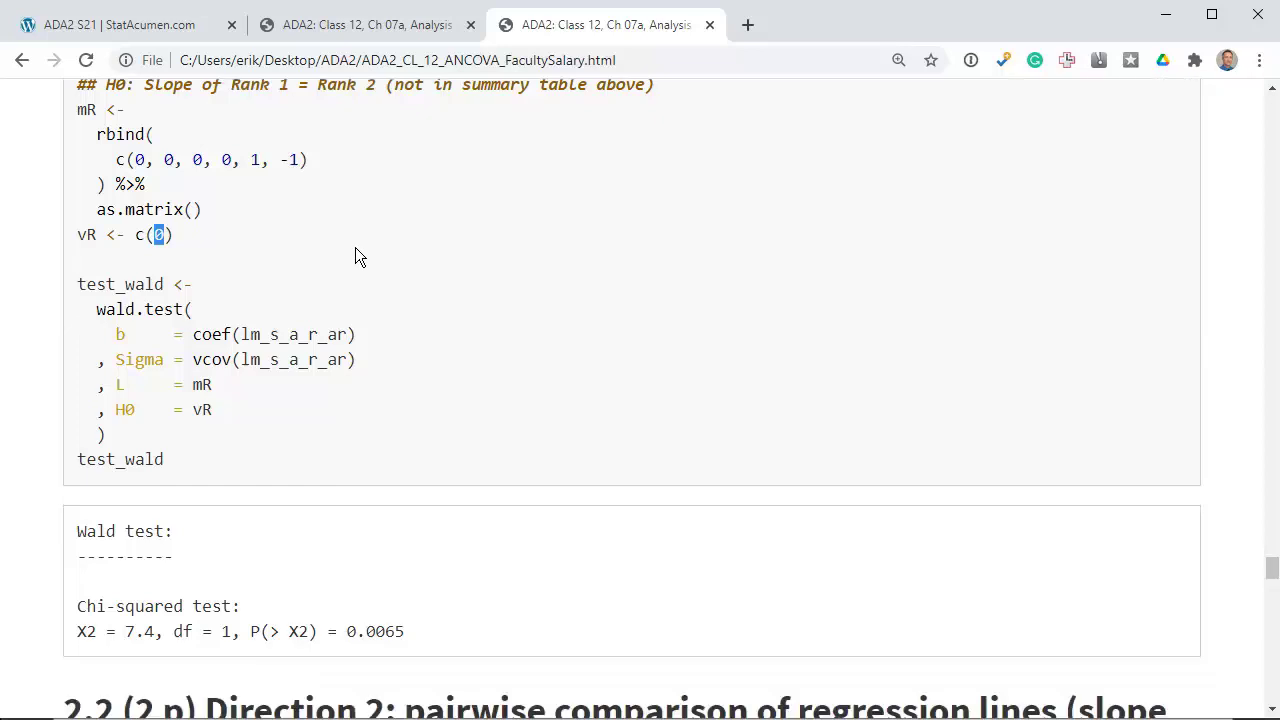
drag(347, 631, 418, 631)
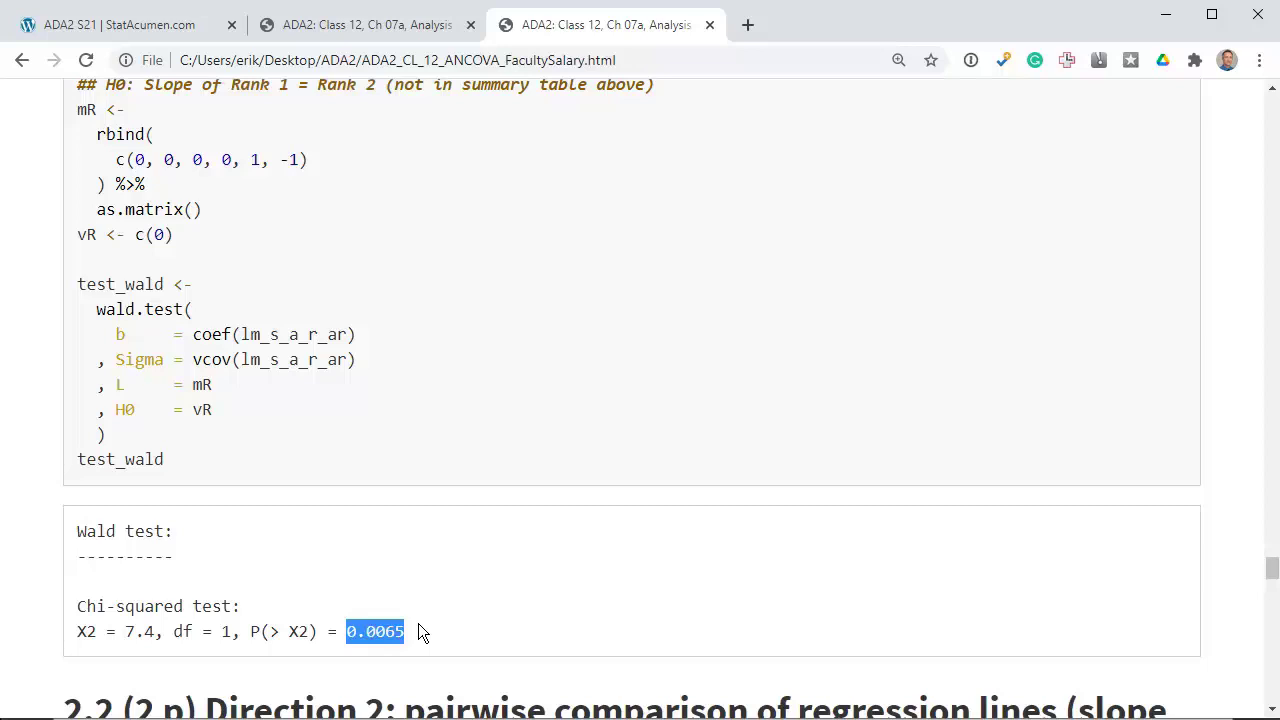
Highlight Rank 1 in the hypothesis comment and scroll down to the 2.2 Direction 2 section
scroll(444, 497, up, 1)
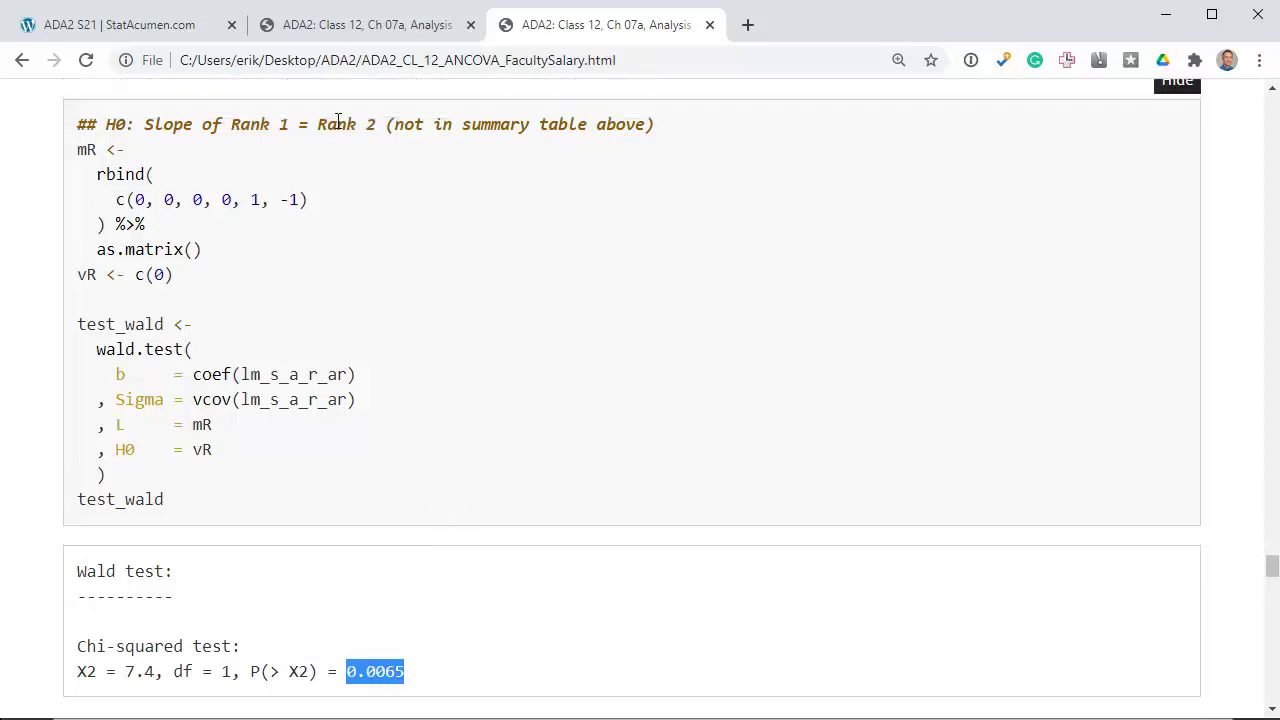
drag(374, 127, 231, 119)
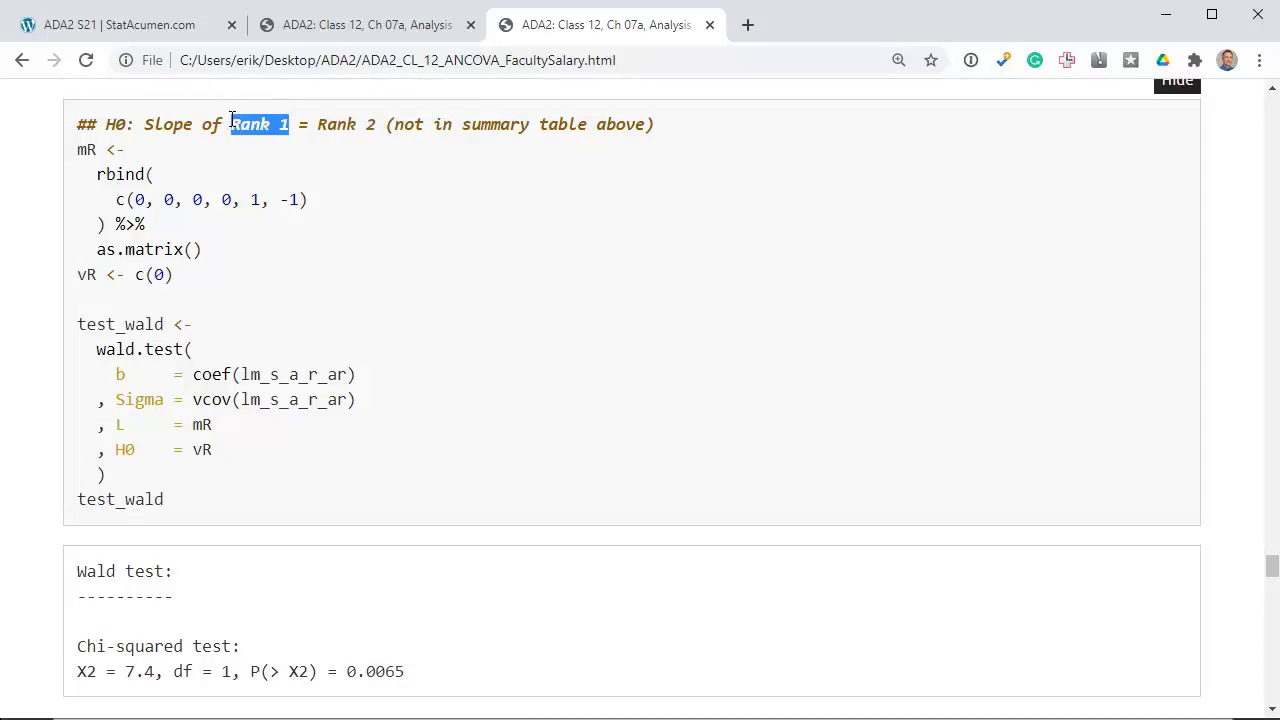
click(367, 201)
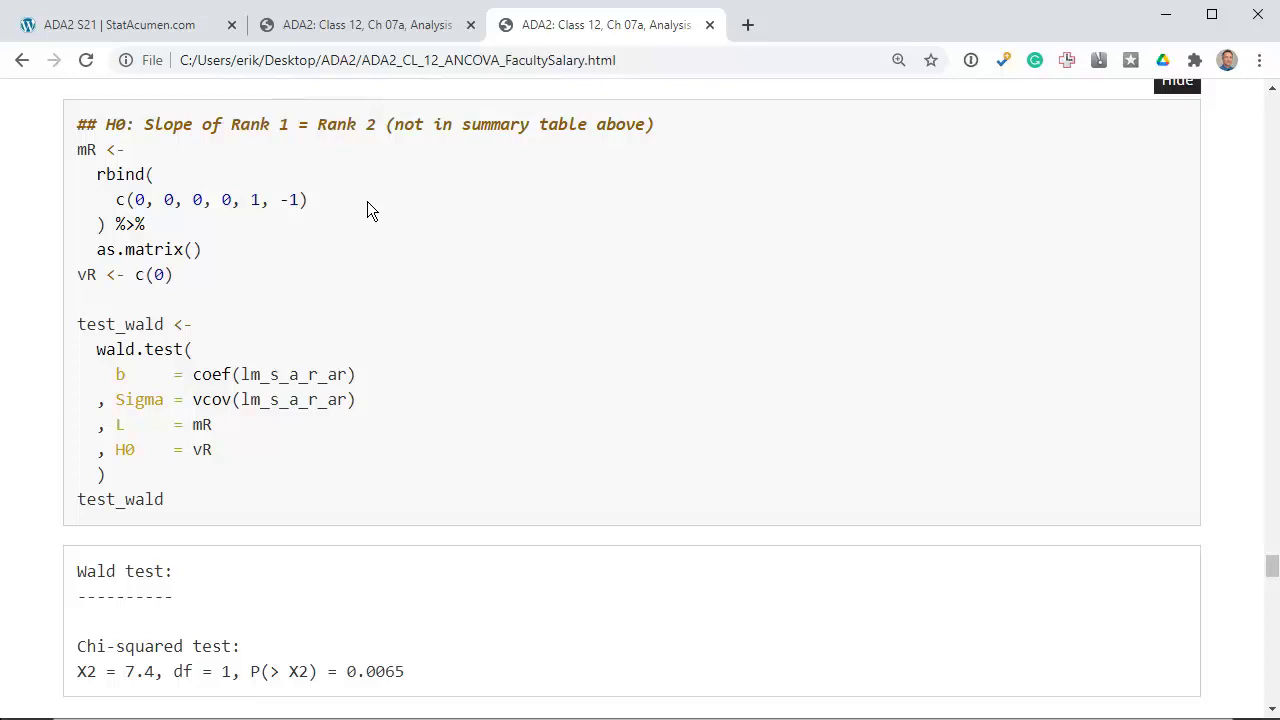
scroll(367, 201, down, 1)
scroll(367, 201, up, 1)
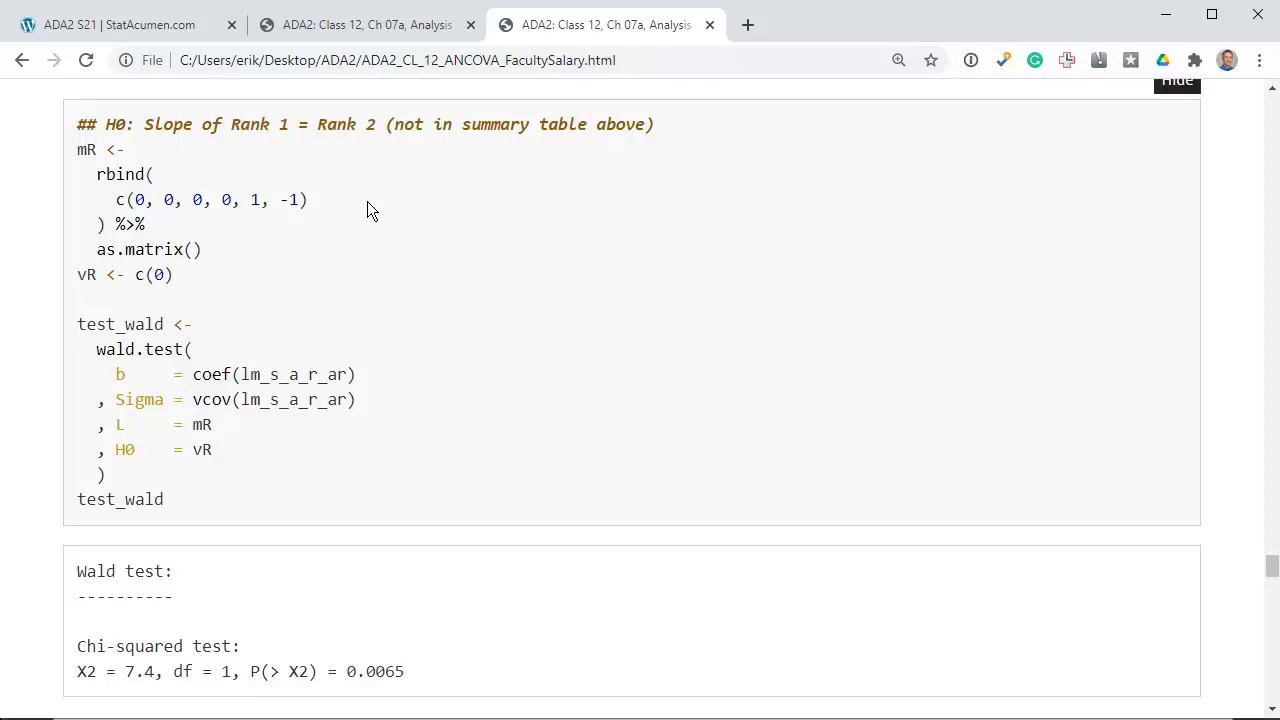
scroll(367, 201, down, 1)
scroll(367, 201, down, 4)
In the 2.2 heading, highlight the (2 p) points value and the words slope and intercept
scroll(367, 201, down, 1)
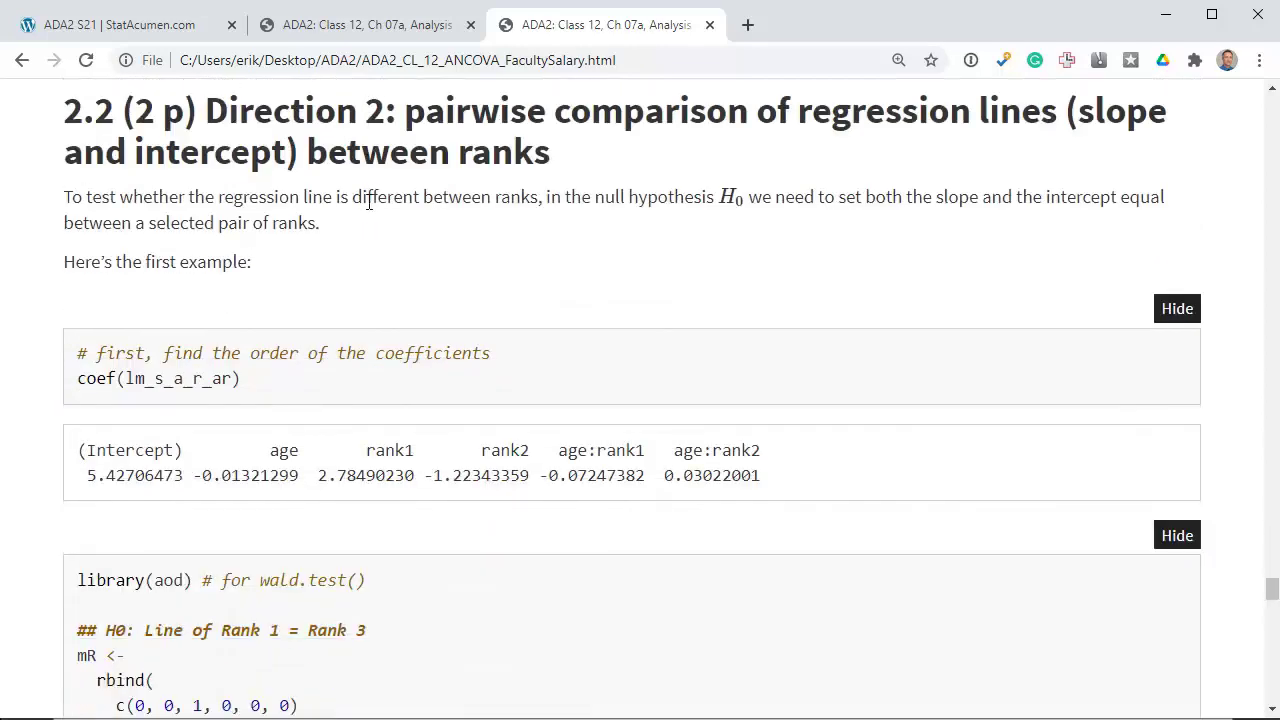
drag(125, 108, 198, 109)
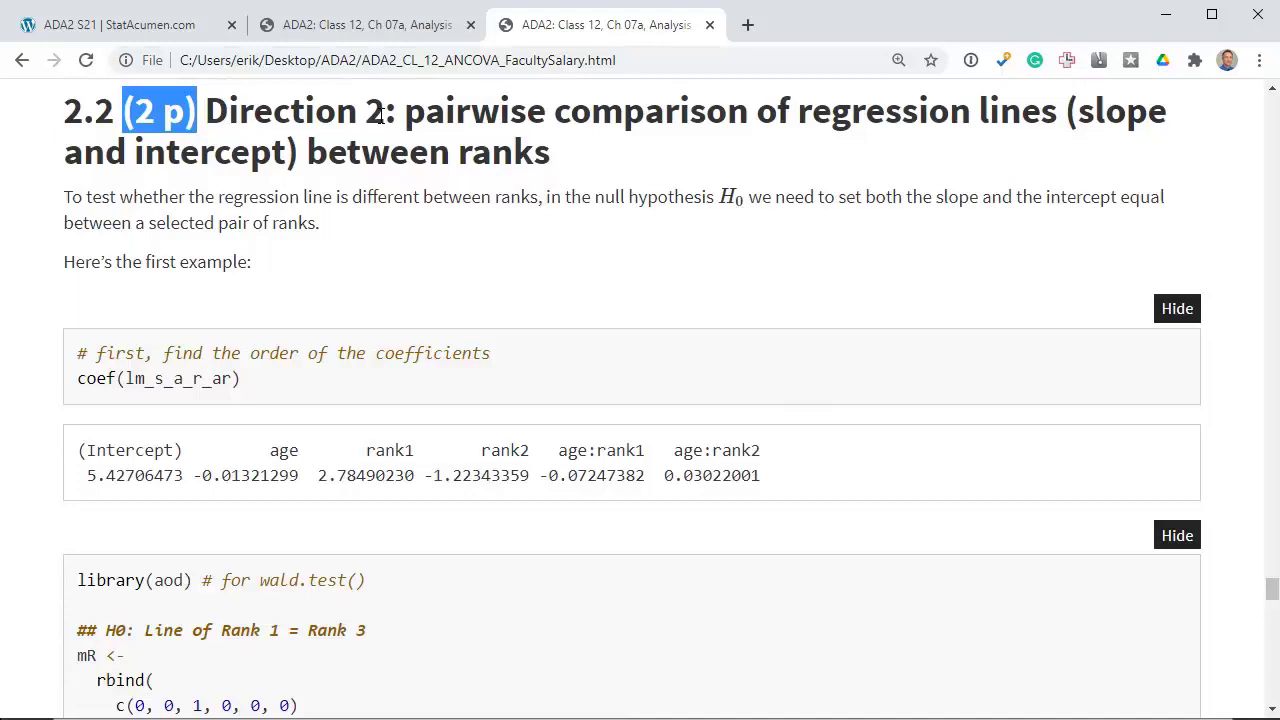
click(420, 288)
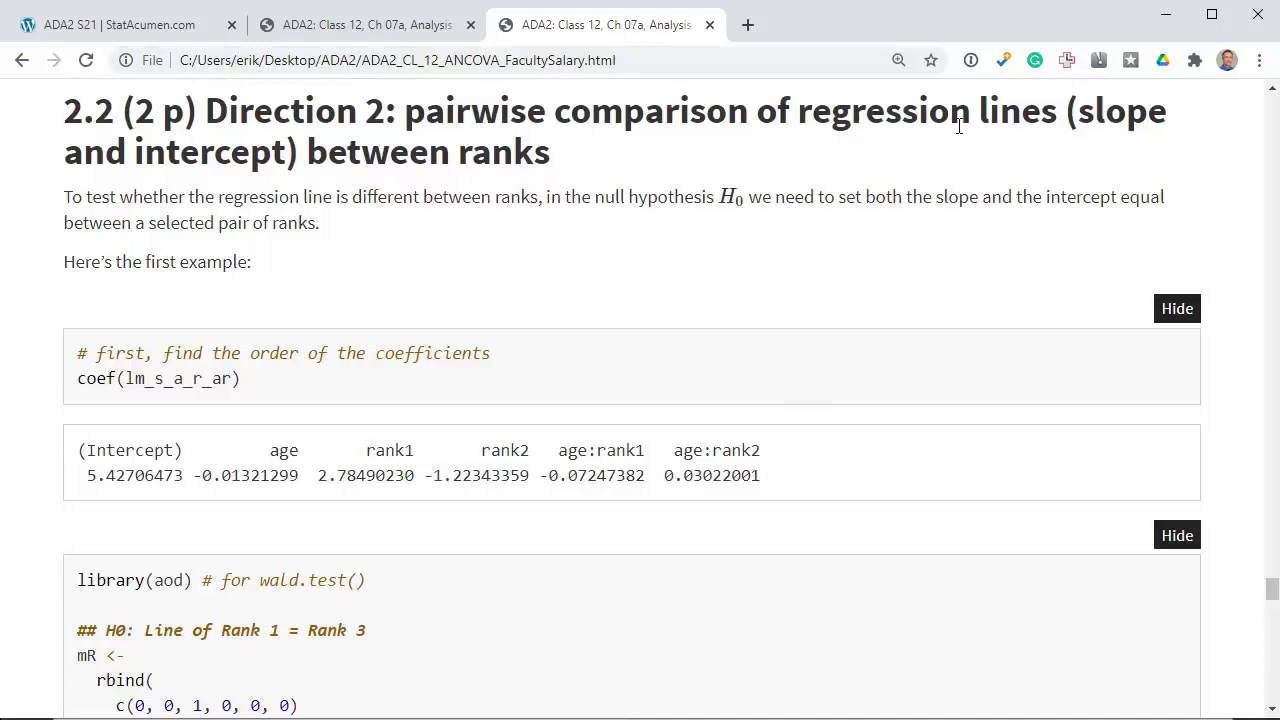
drag(1080, 116, 286, 153)
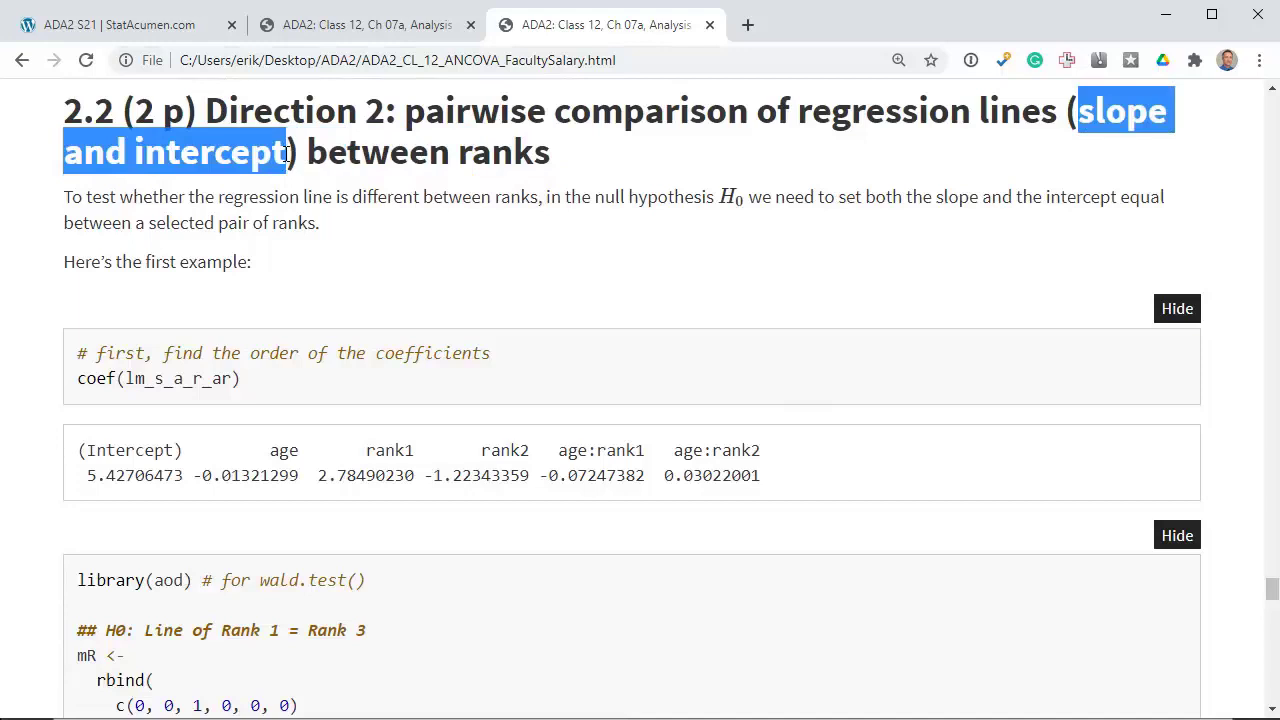
click(945, 142)
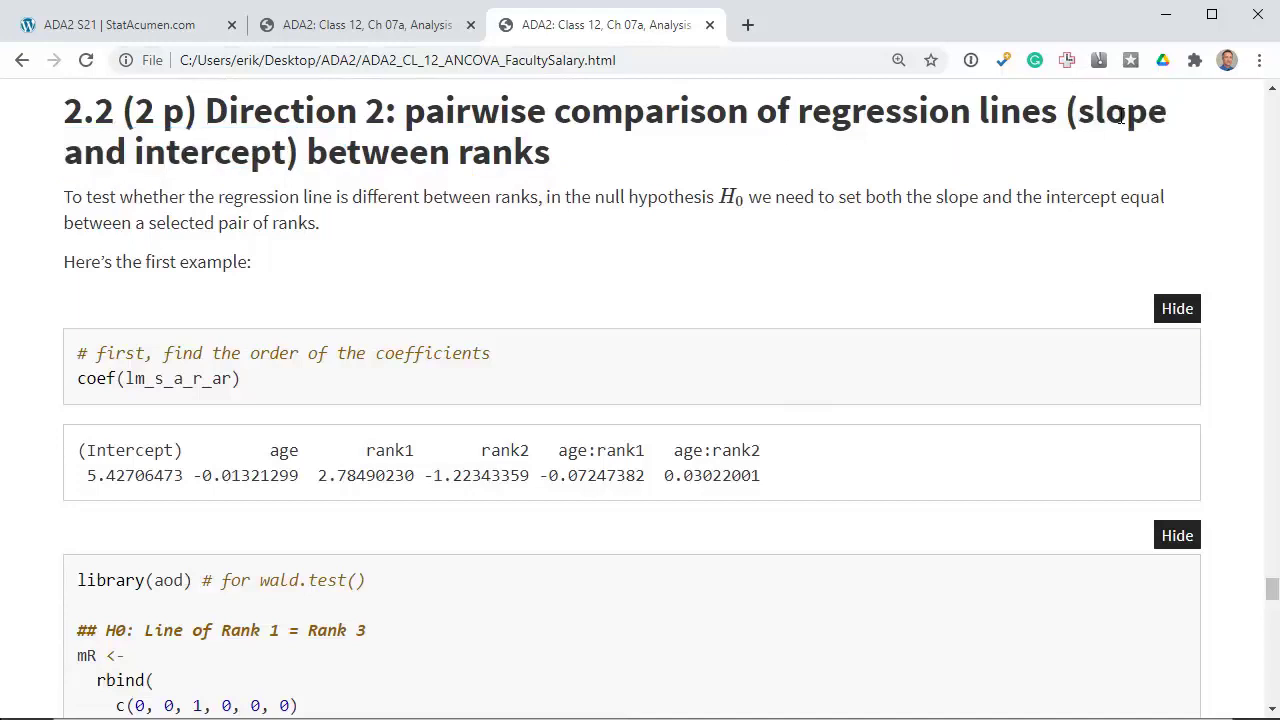
double_click(1120, 117)
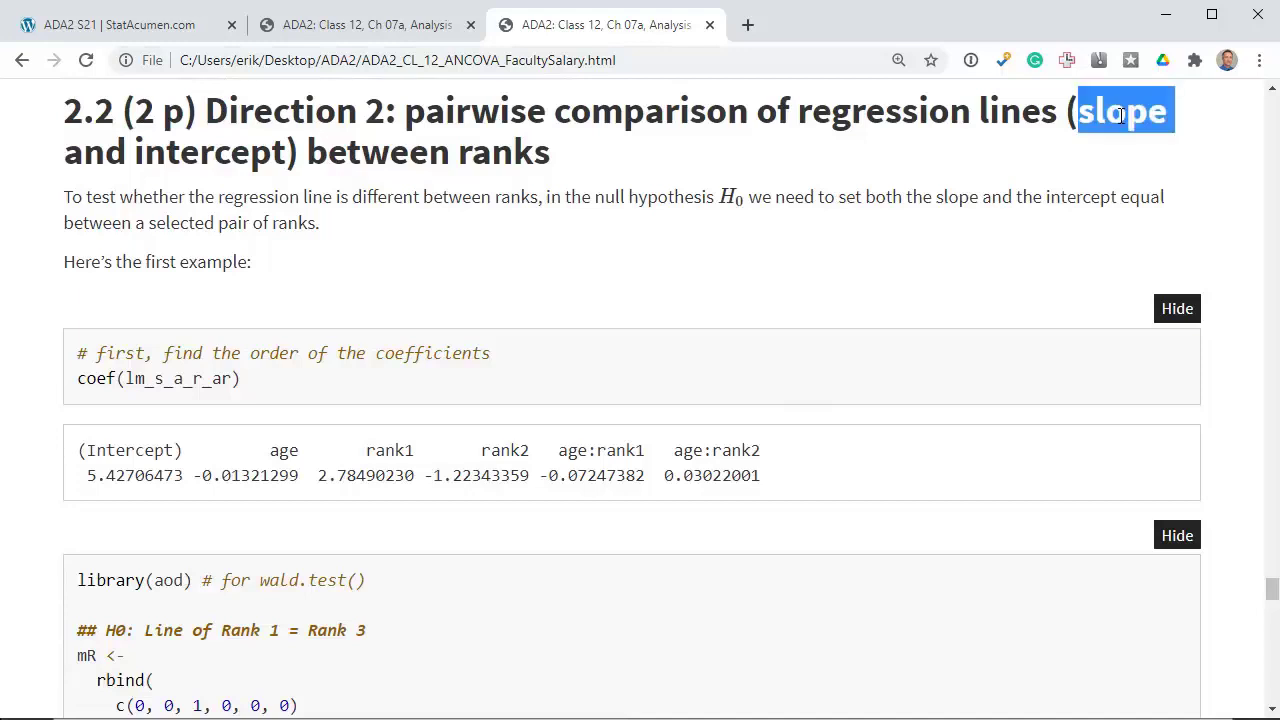
click(217, 150)
double_click(217, 150)
click(603, 168)
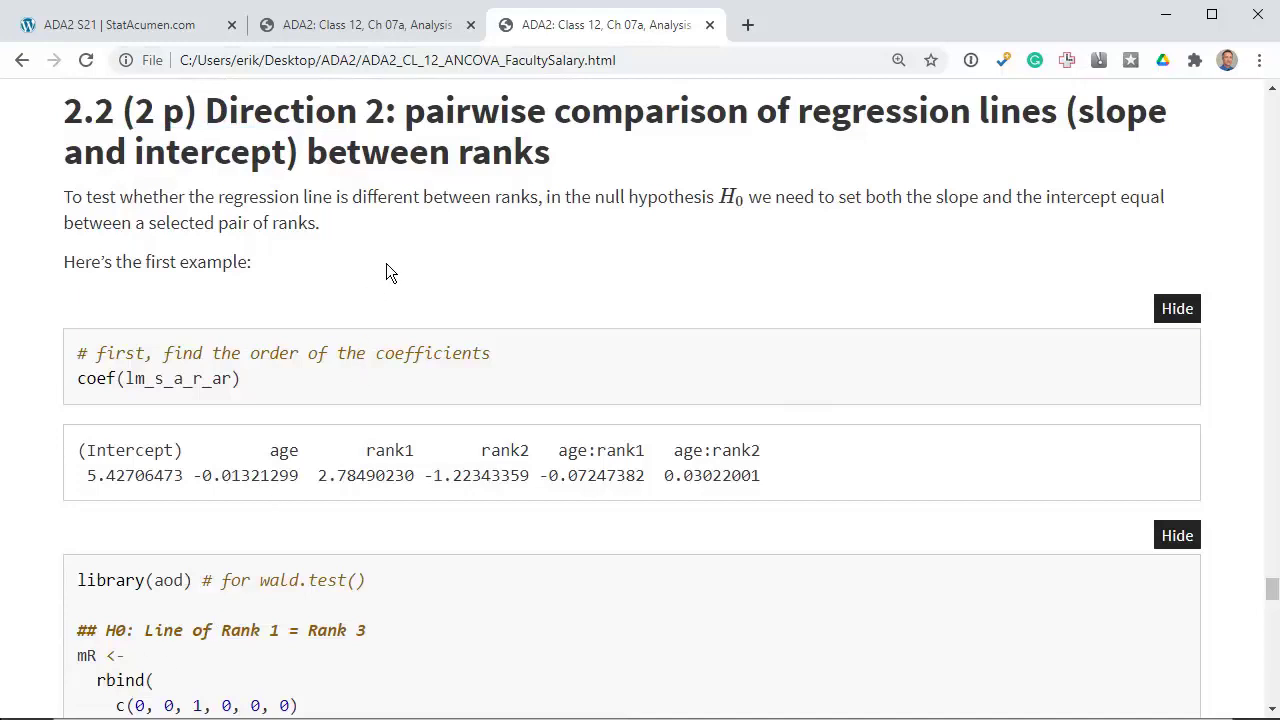
Scroll to the first example's Wald test code and highlight Rank 1 and Rank 3 in its H0 comment
scroll(387, 265, down, 6)
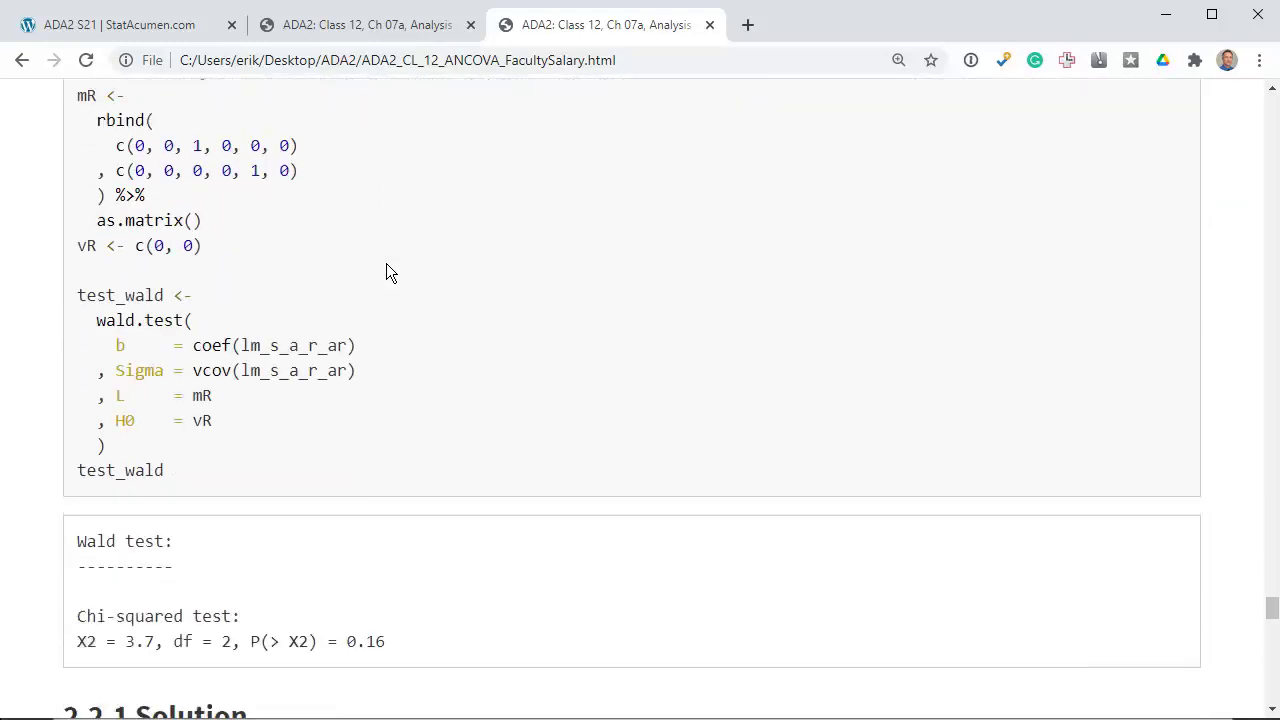
scroll(386, 263, up, 6)
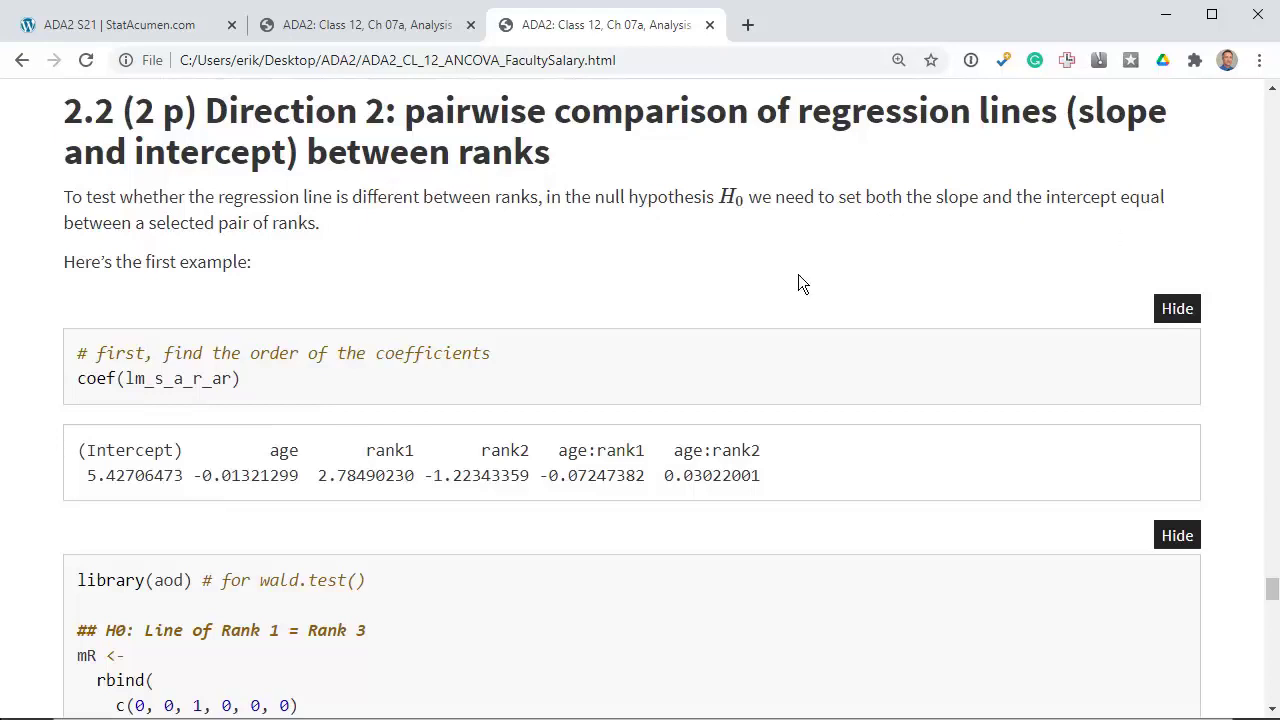
scroll(798, 275, down, 3)
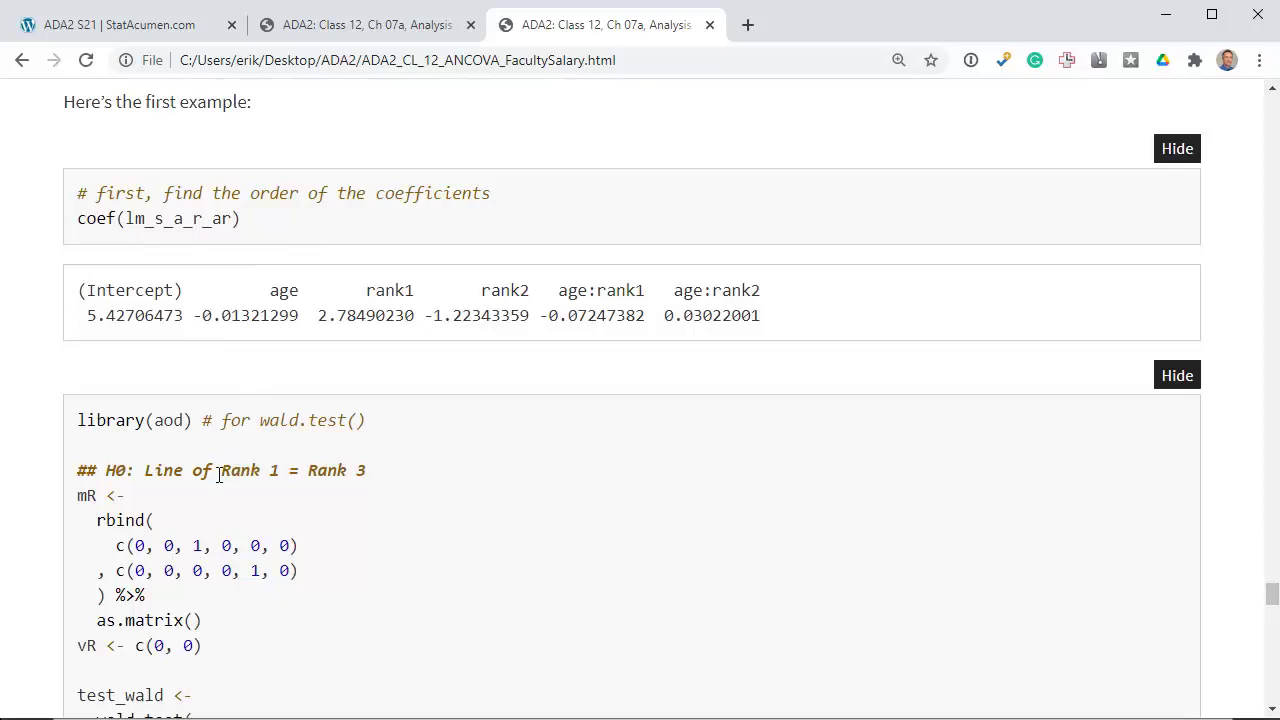
drag(222, 470, 379, 474)
click(323, 470)
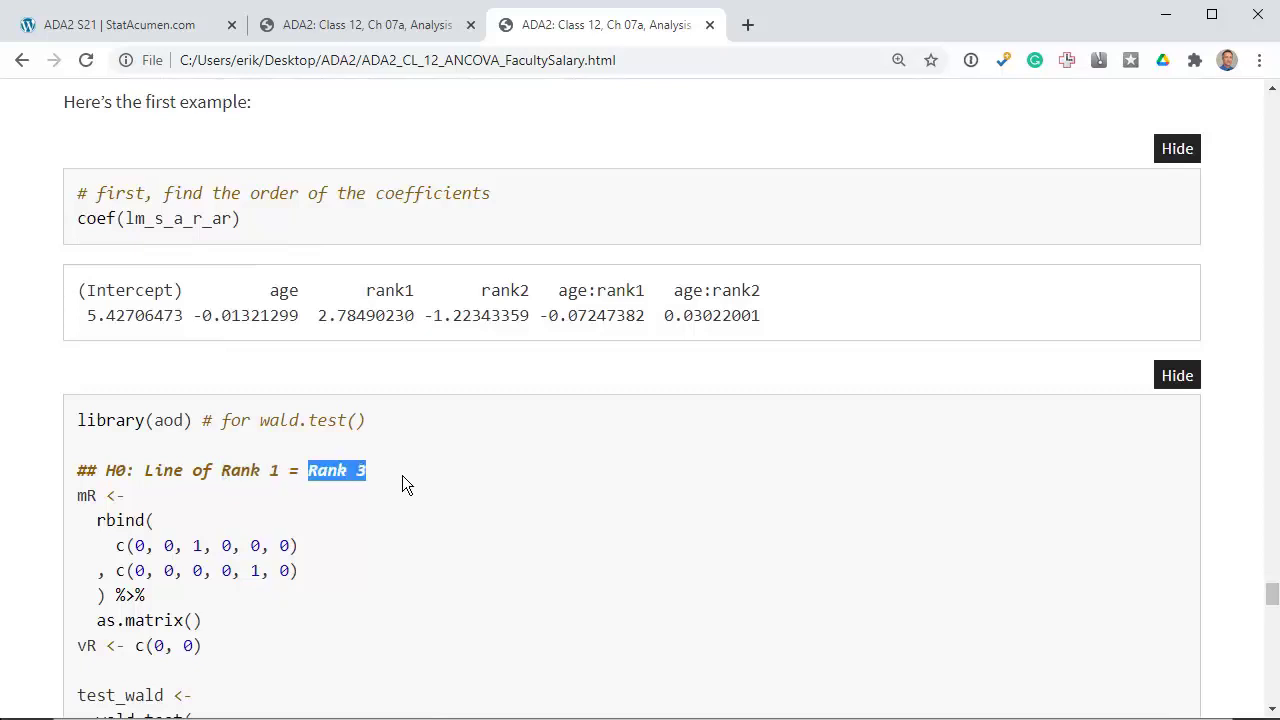
click(402, 475)
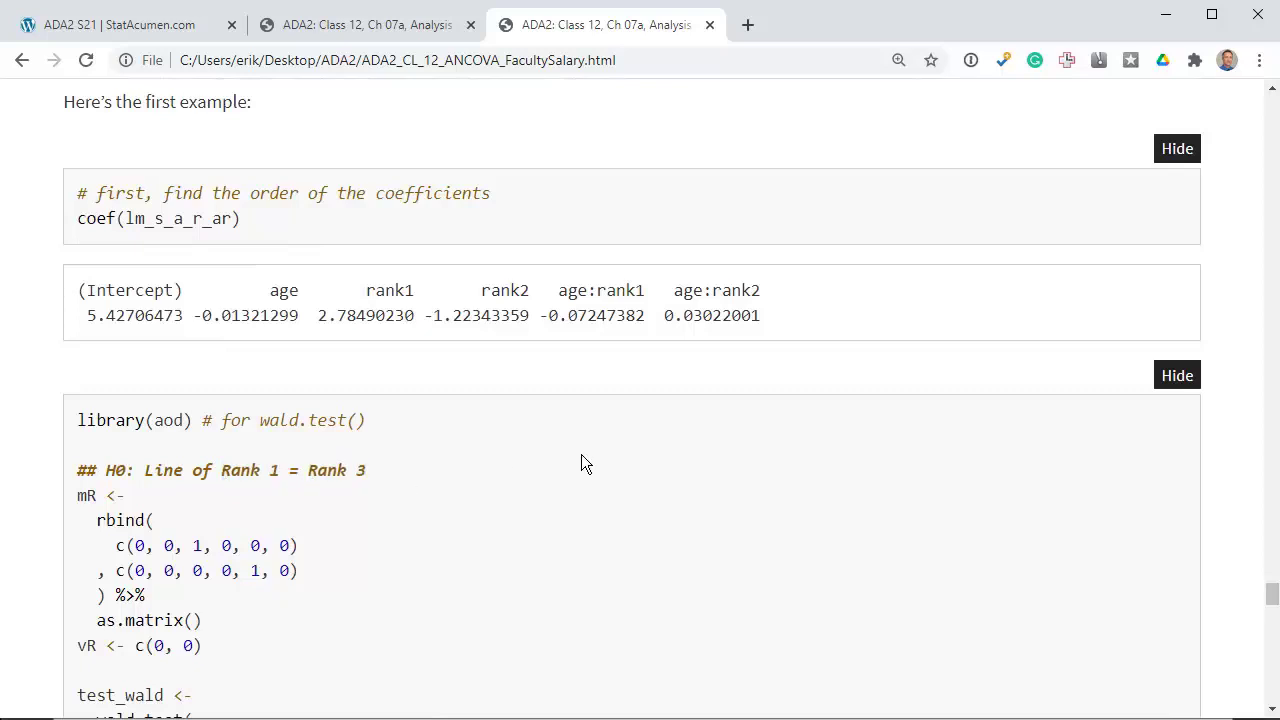
On the regression output tab, relate the 5.427 and 2.785 intercepts to the rank1 estimate 2.78490
key(ctrl+Page_Up)
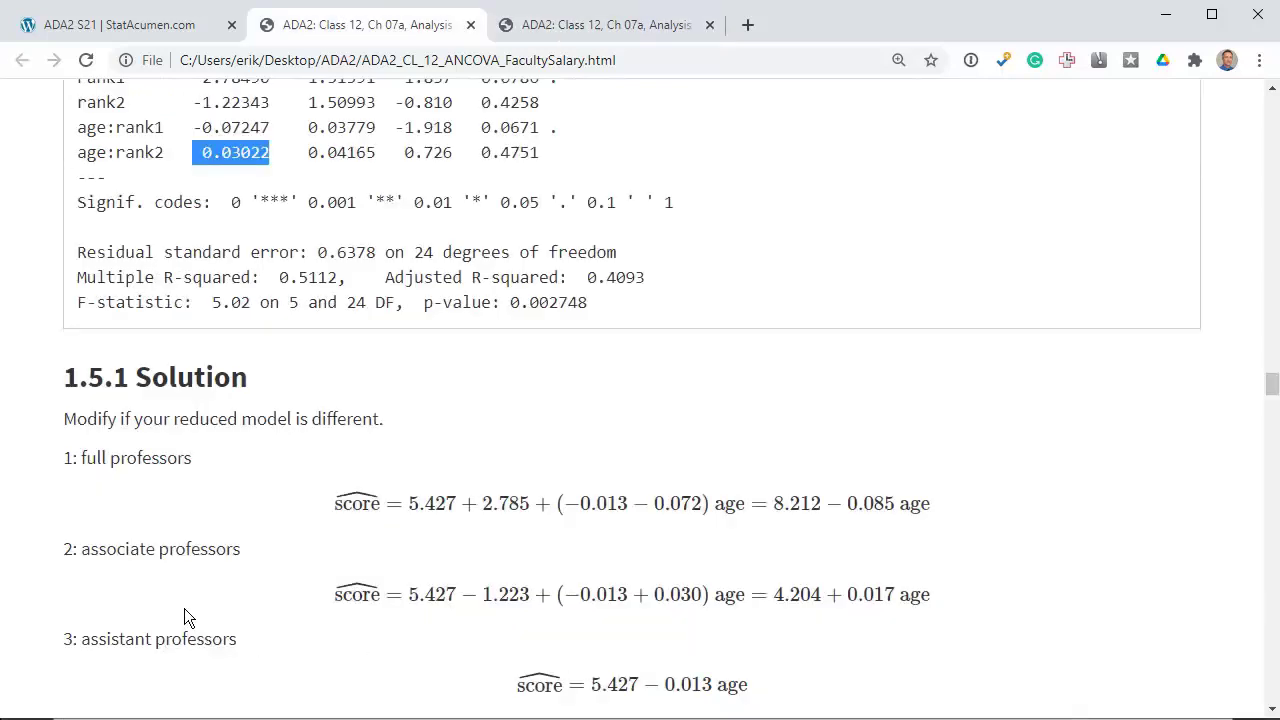
drag(592, 684, 641, 693)
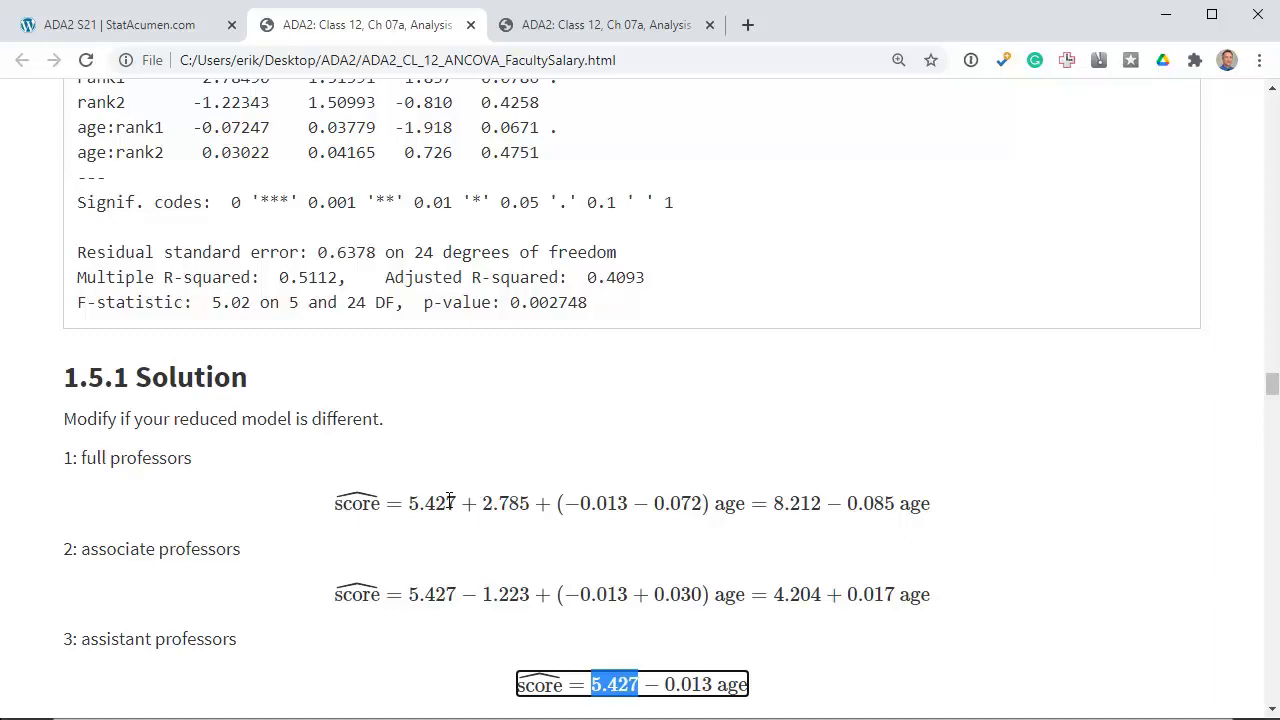
drag(481, 503, 531, 506)
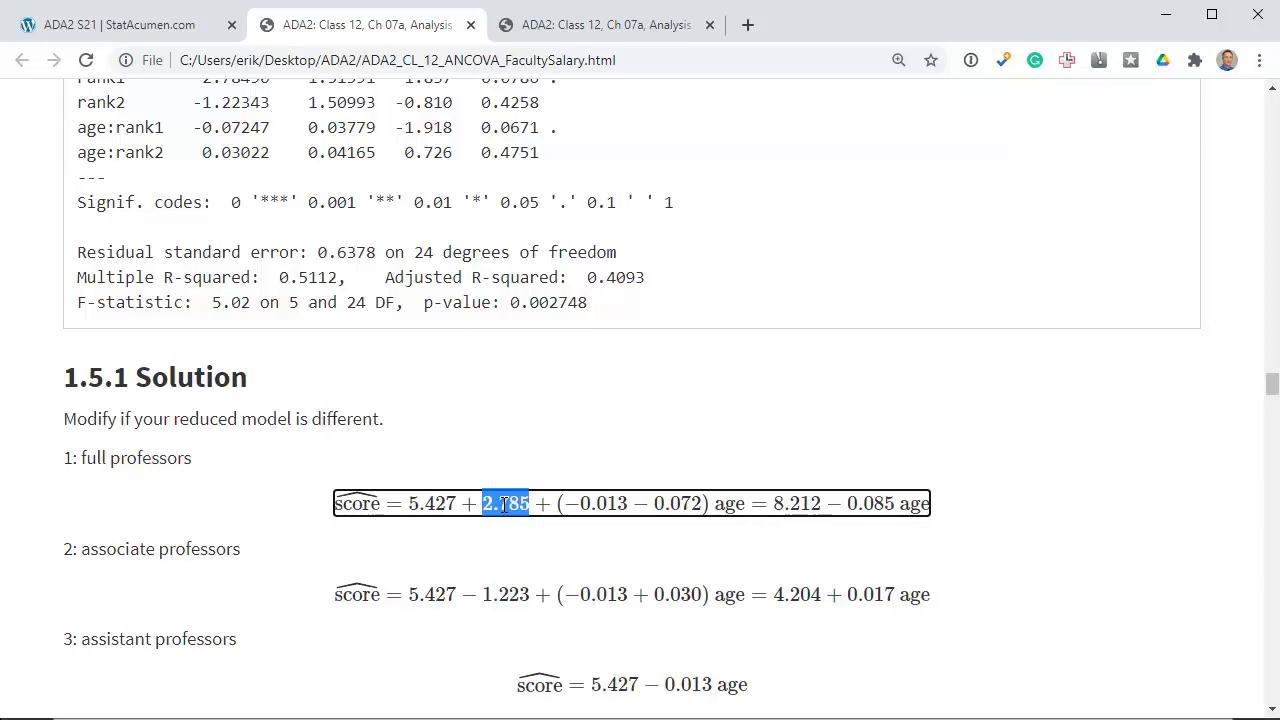
scroll(505, 505, up, 1)
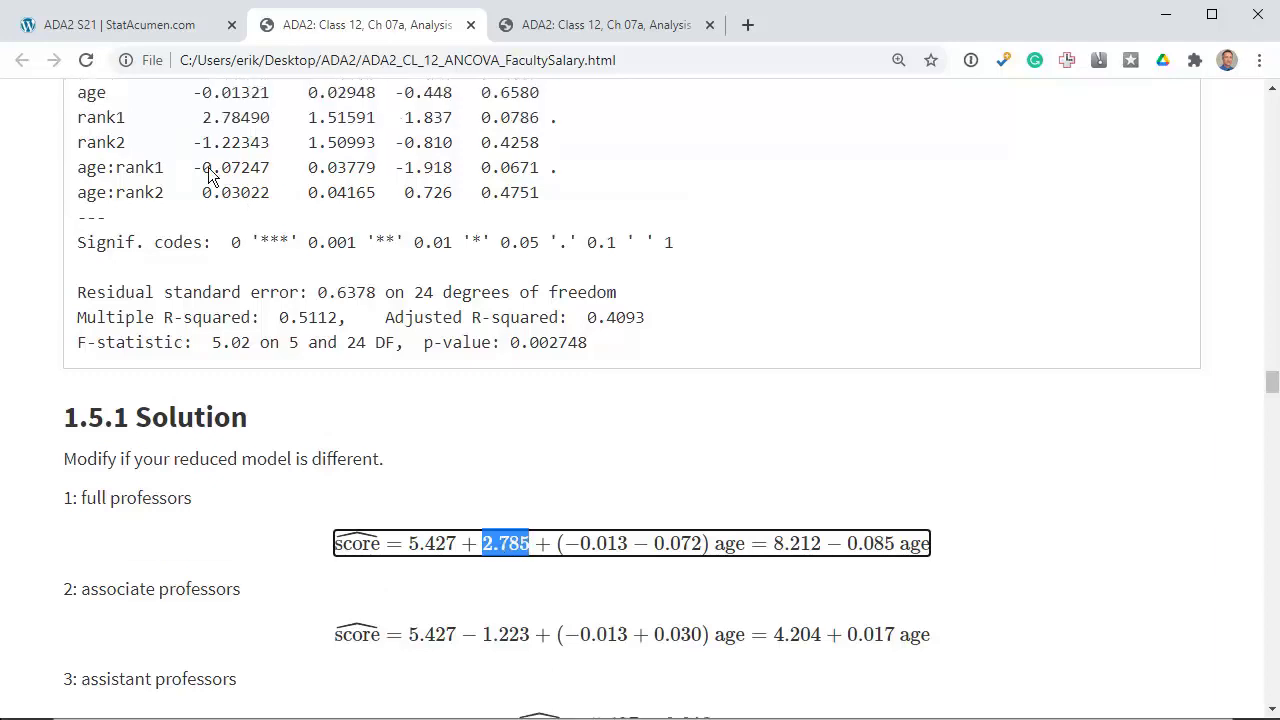
drag(77, 117, 270, 117)
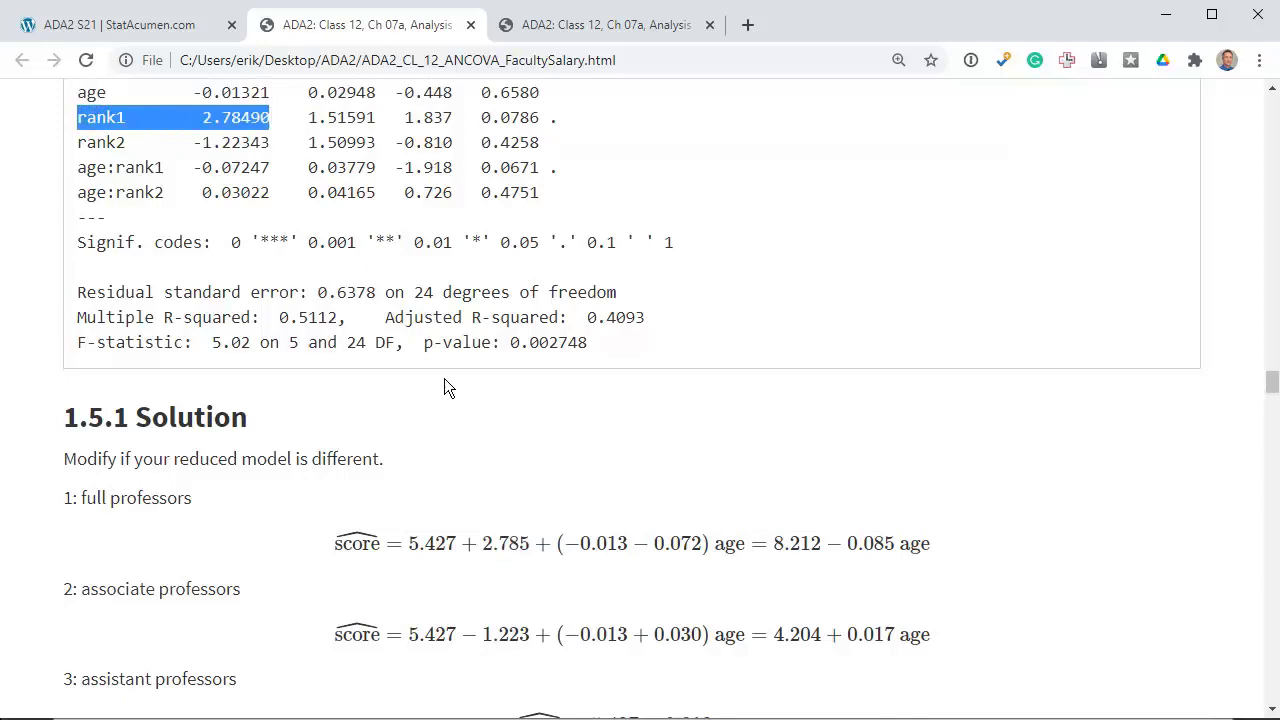
Relate the 0.013 and −0.072 age slopes to age:rank1 −0.07247, then return to the Wald example tab
scroll(505, 535, down, 2)
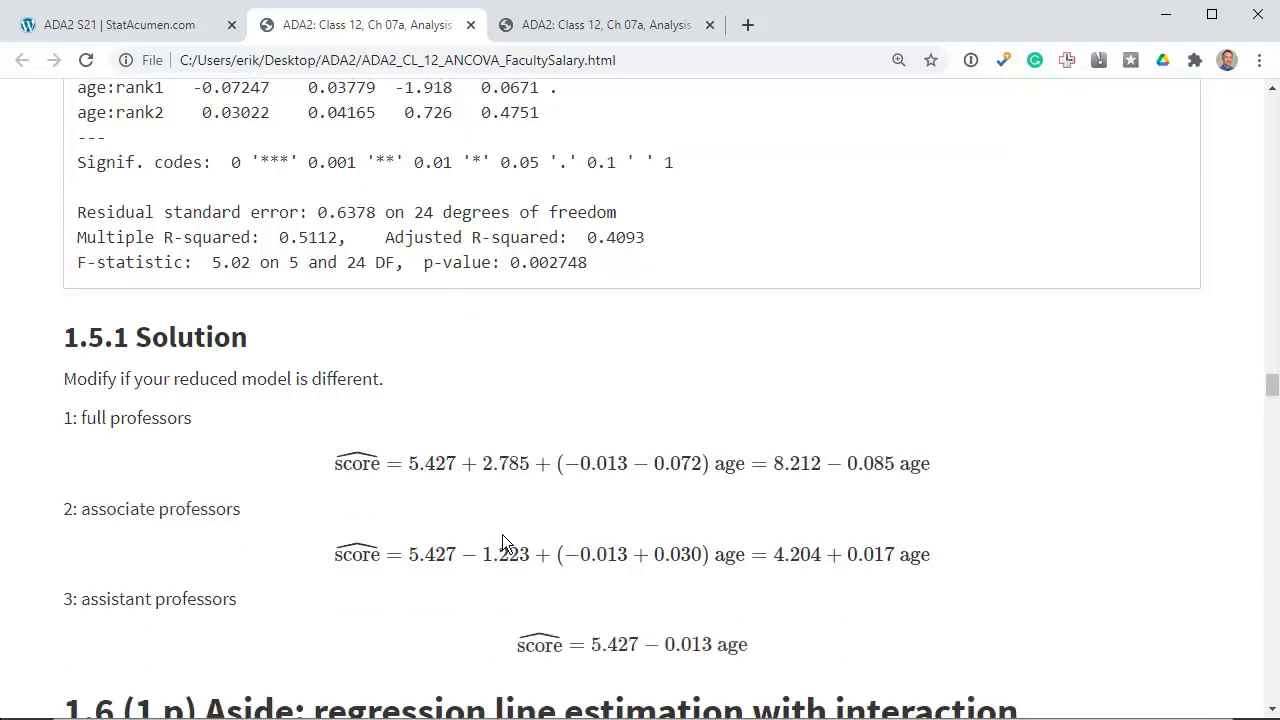
drag(662, 645, 712, 645)
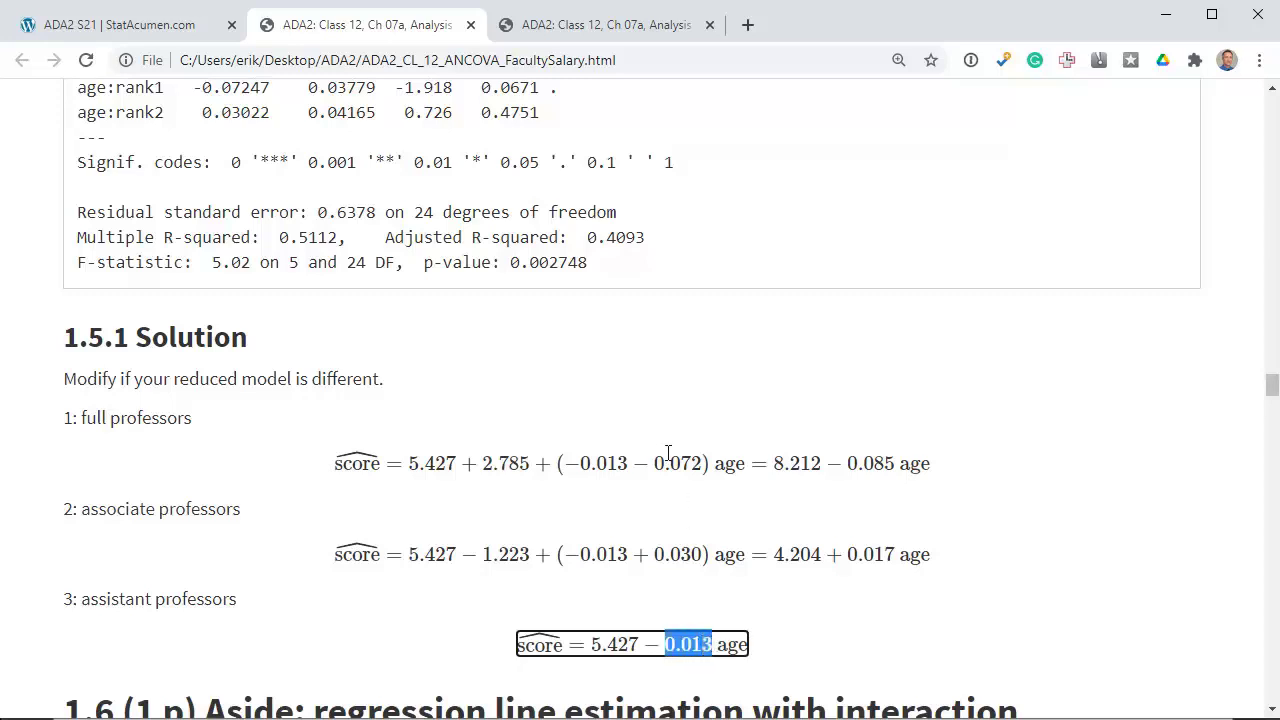
drag(636, 464, 700, 464)
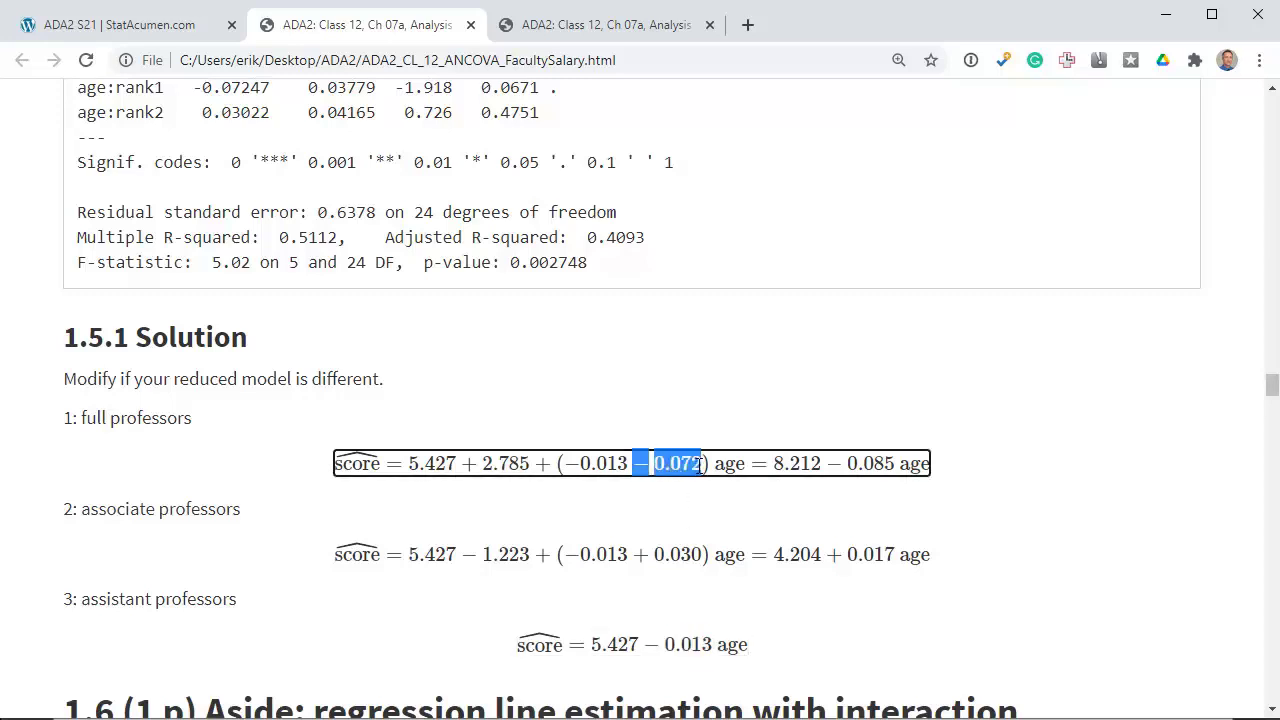
scroll(700, 470, up, 1)
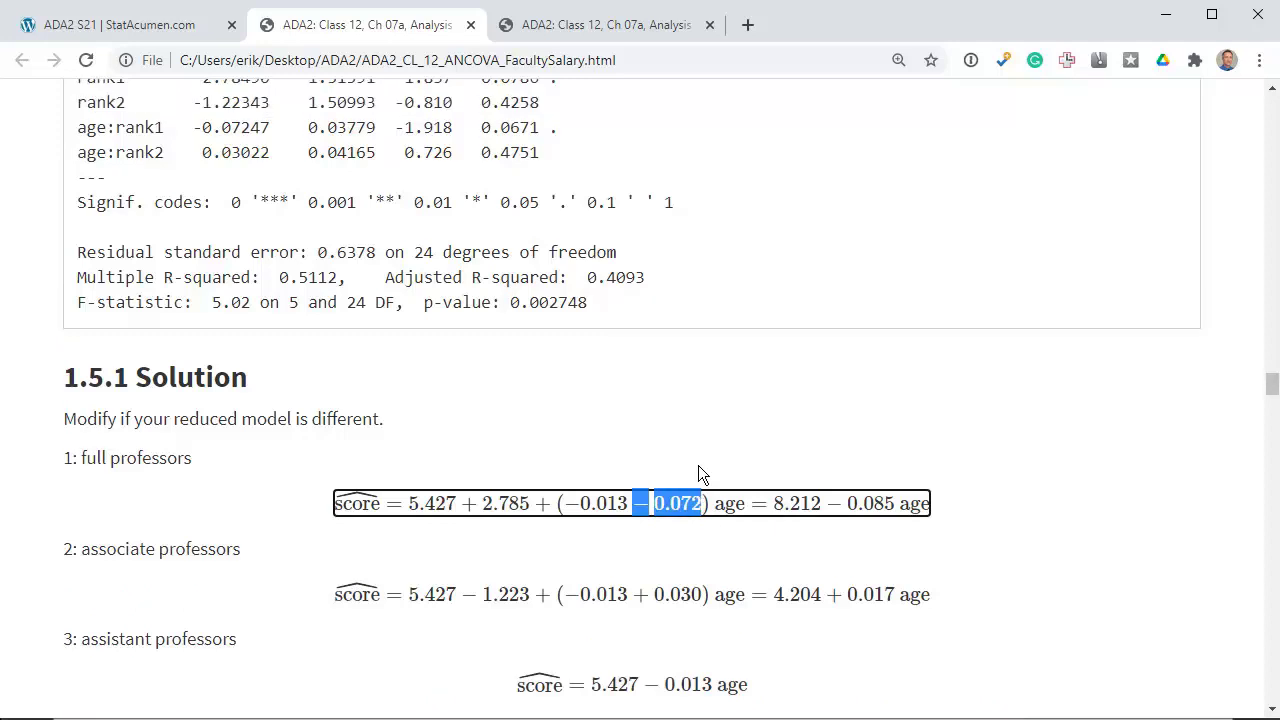
drag(79, 128, 273, 122)
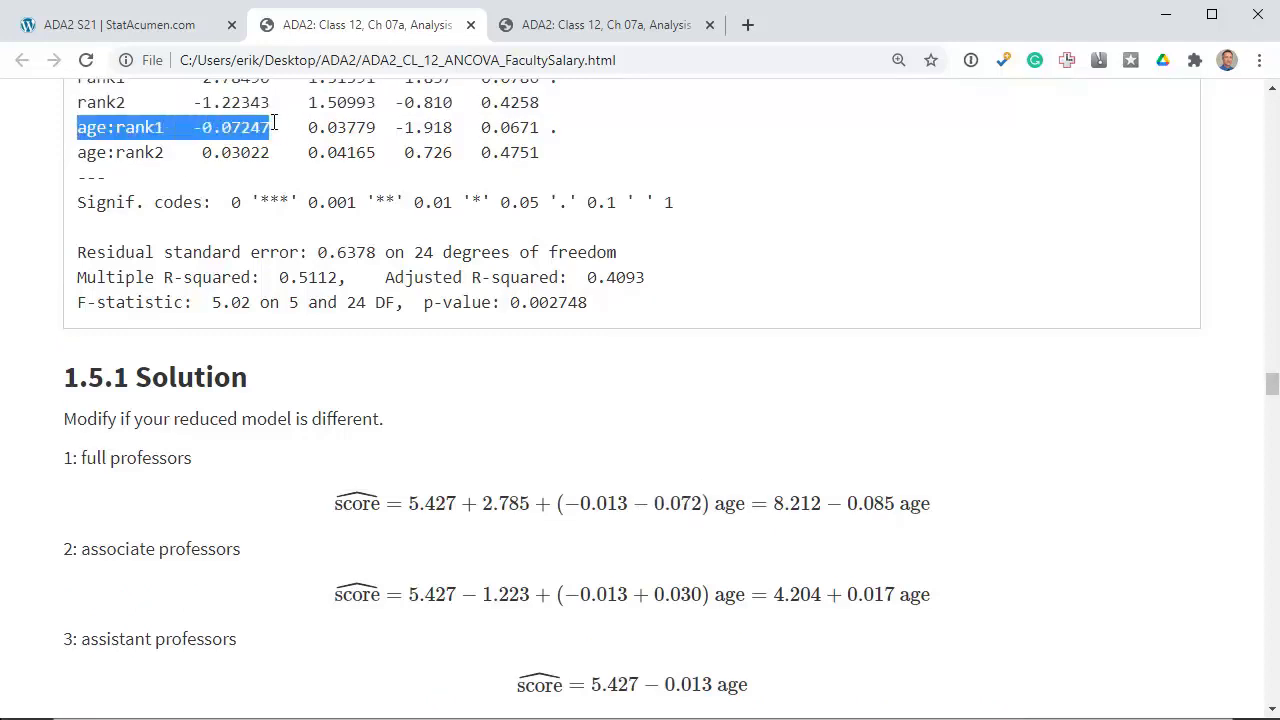
scroll(273, 122, up, 1)
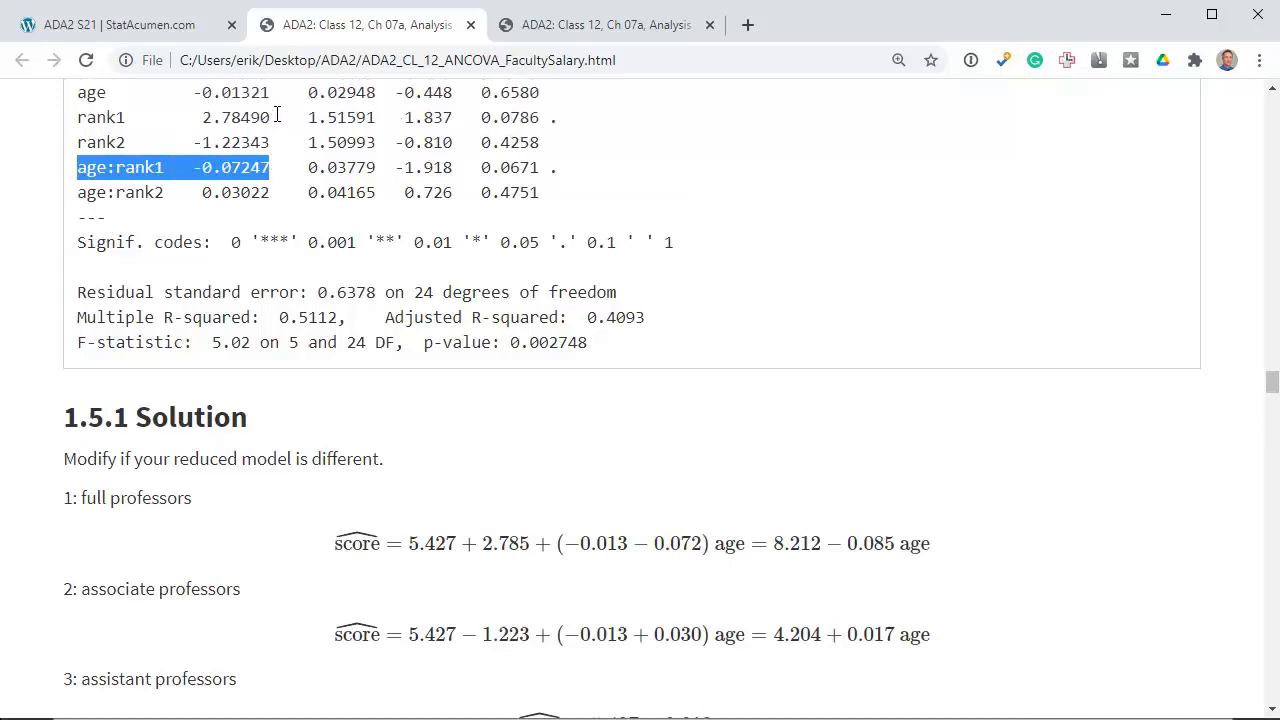
drag(273, 118, 202, 119)
drag(283, 164, 193, 167)
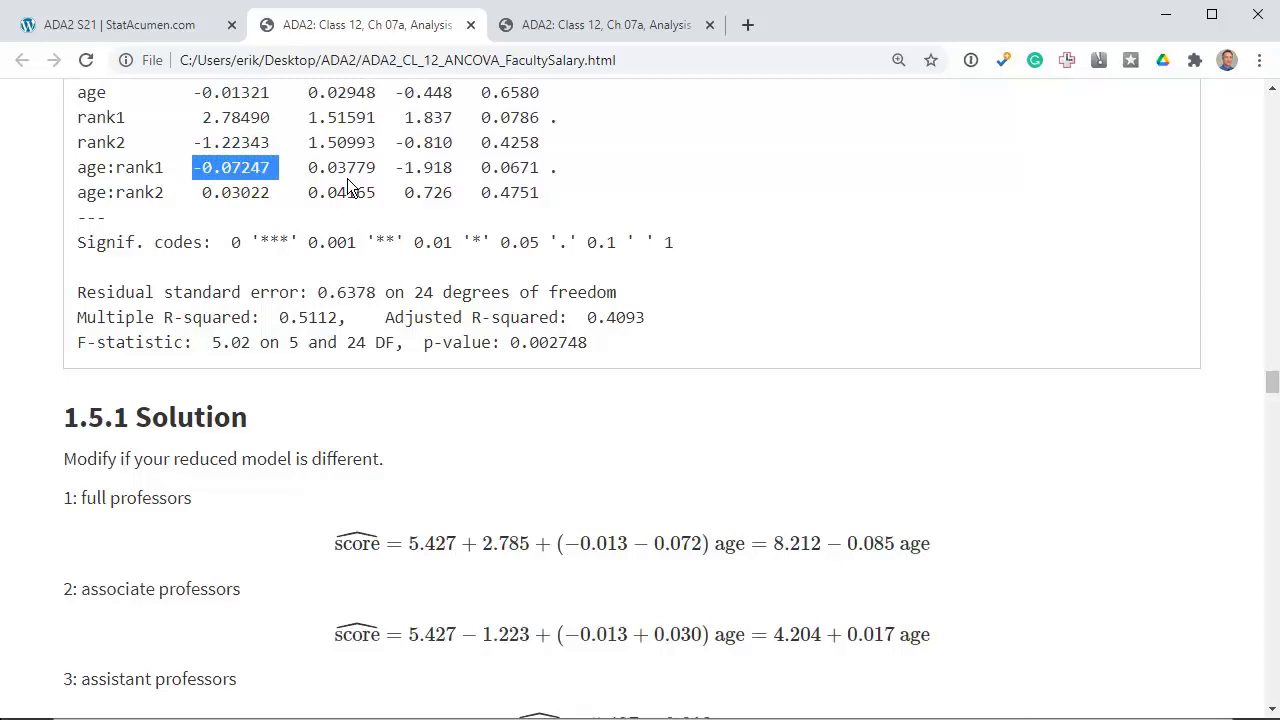
key(ctrl+Tab)
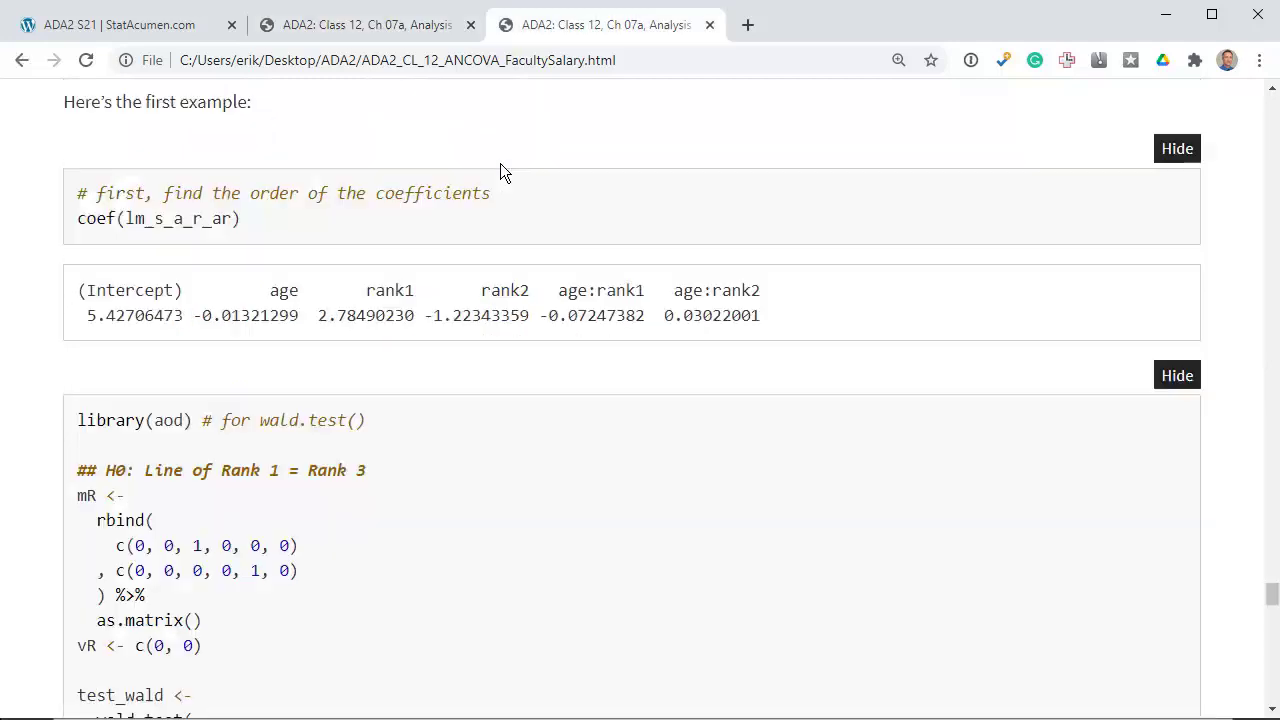
Match rank1 and age:rank1 to the 1s in the two contrast rows and the zeros of vR = c(0, 0)
scroll(490, 195, down, 1)
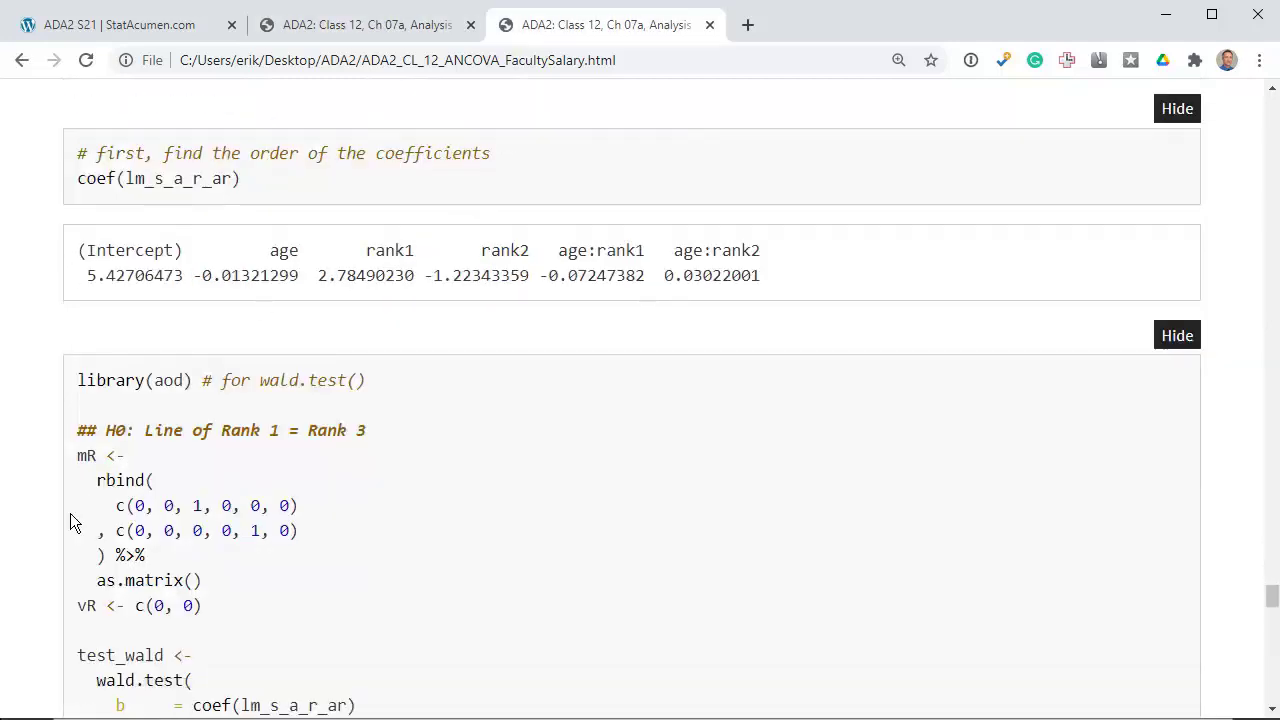
drag(113, 508, 137, 530)
click(140, 530)
drag(363, 255, 410, 251)
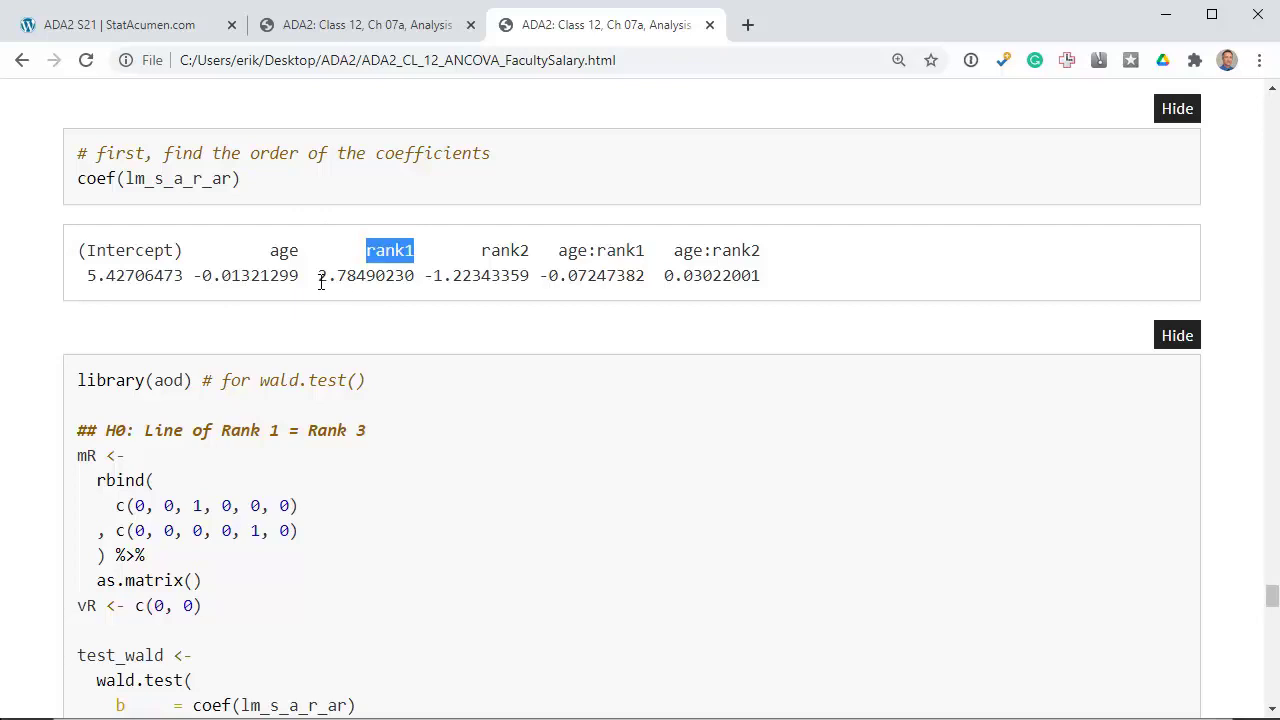
drag(318, 278, 366, 279)
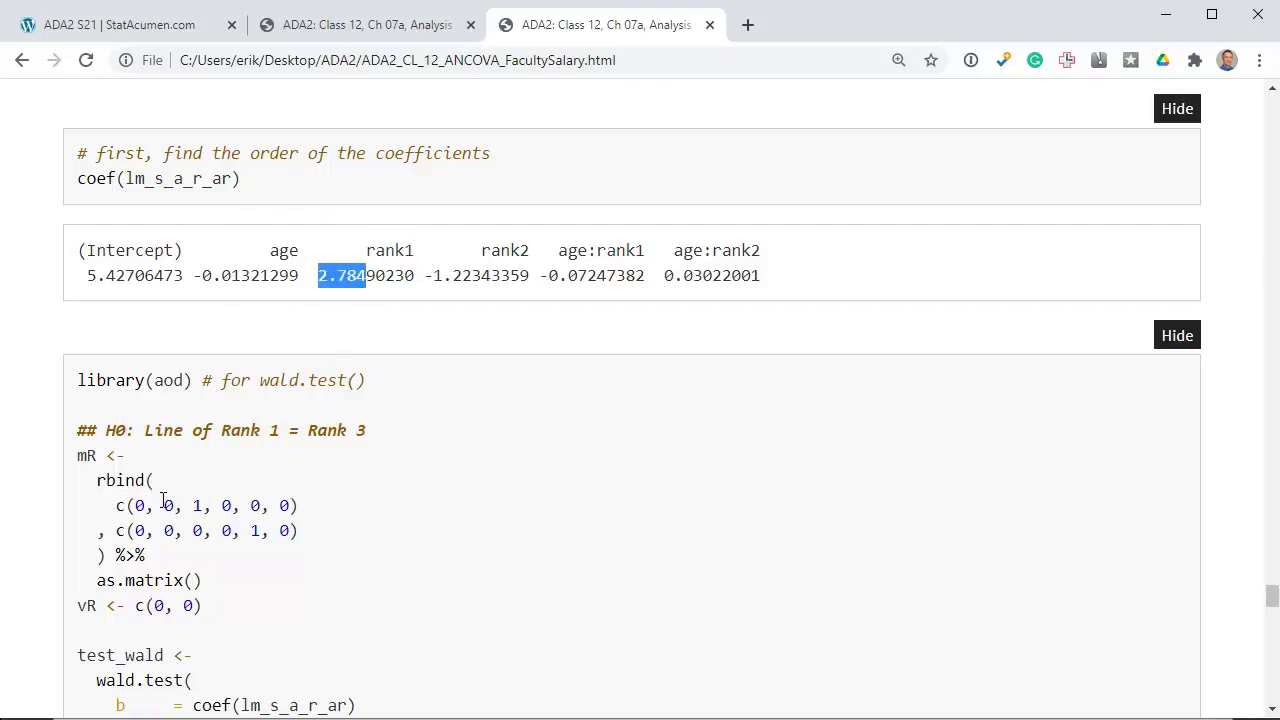
drag(193, 506, 204, 508)
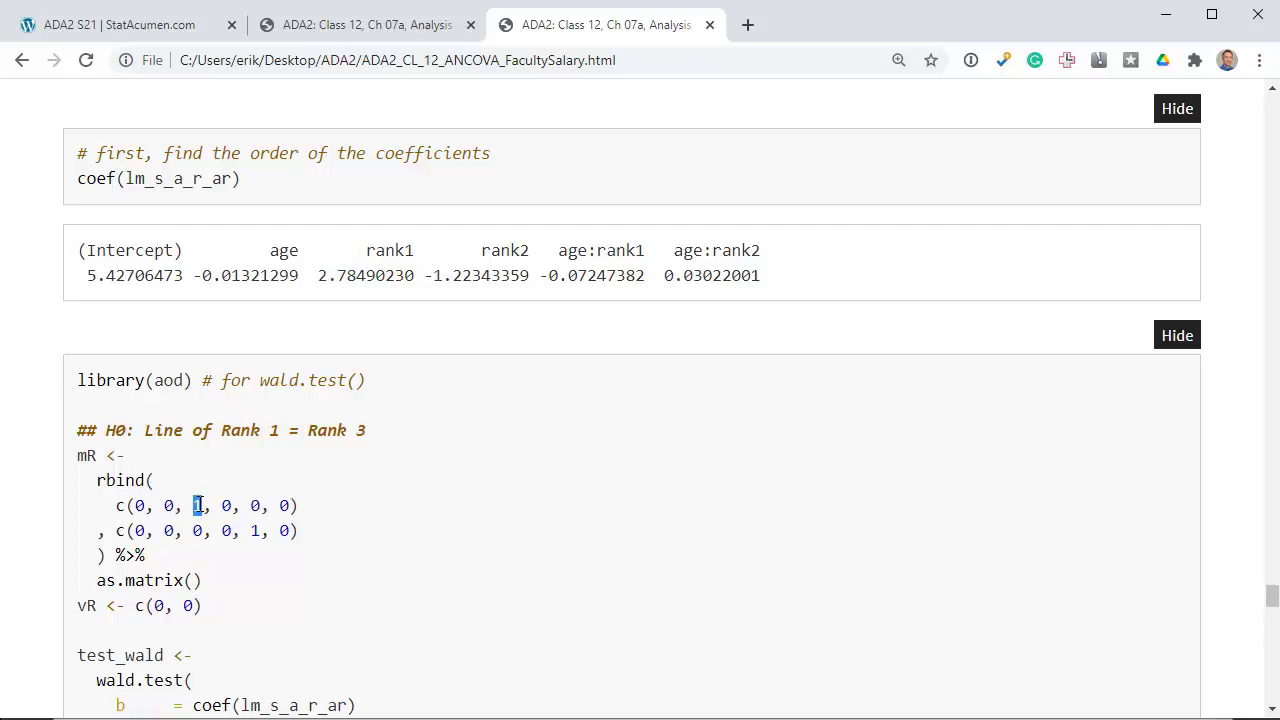
drag(154, 606, 165, 607)
drag(557, 250, 650, 246)
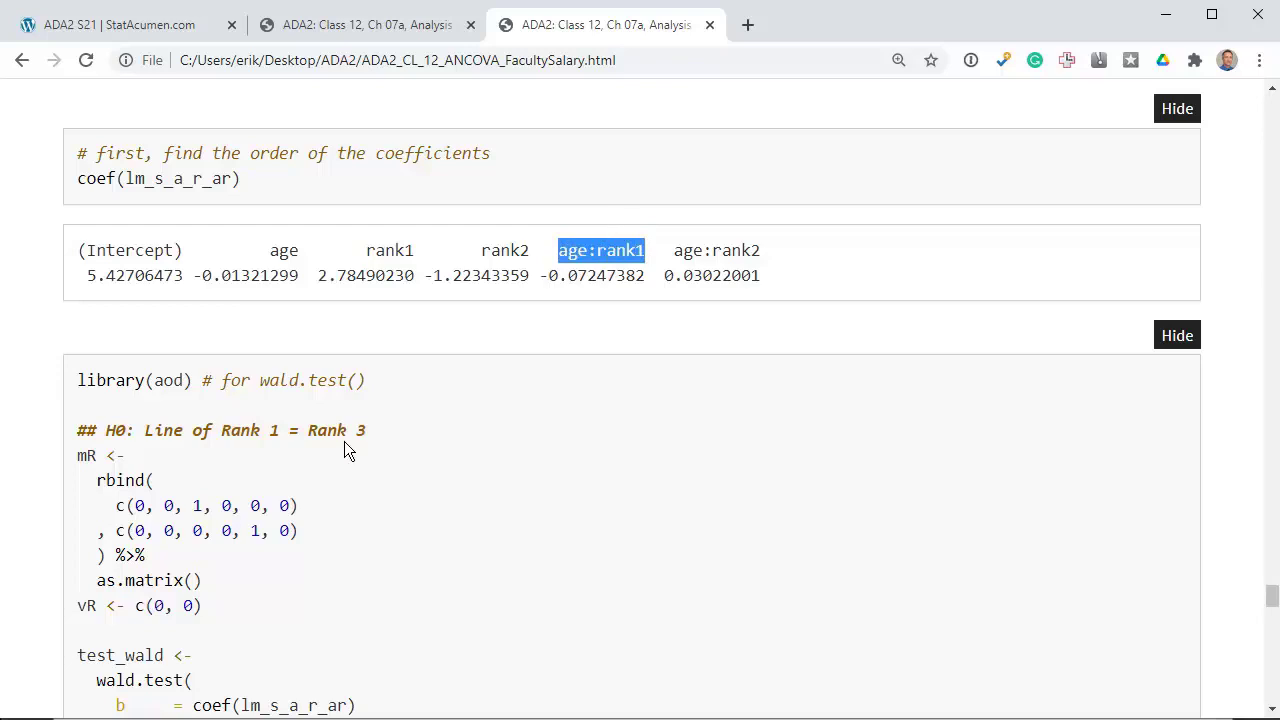
drag(251, 531, 260, 531)
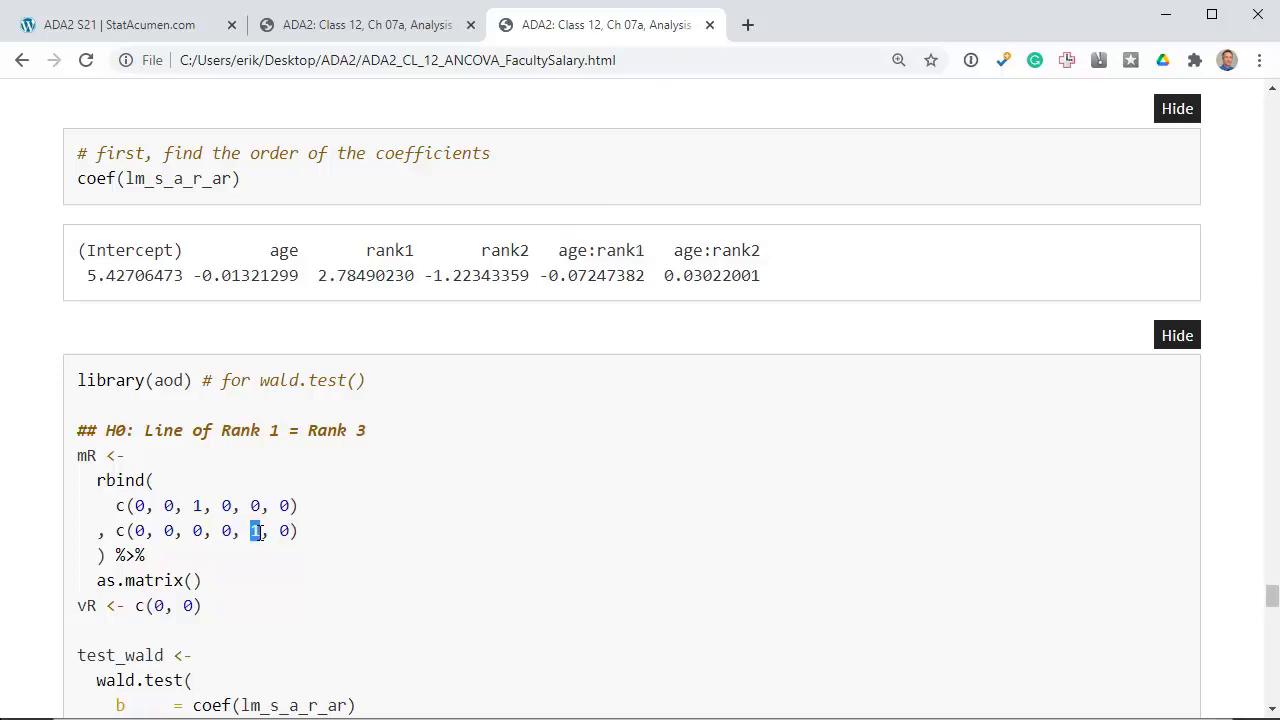
drag(184, 605, 194, 609)
Scroll to the Wald test output and highlight df = 2 and the p-value 0.16
scroll(329, 581, down, 3)
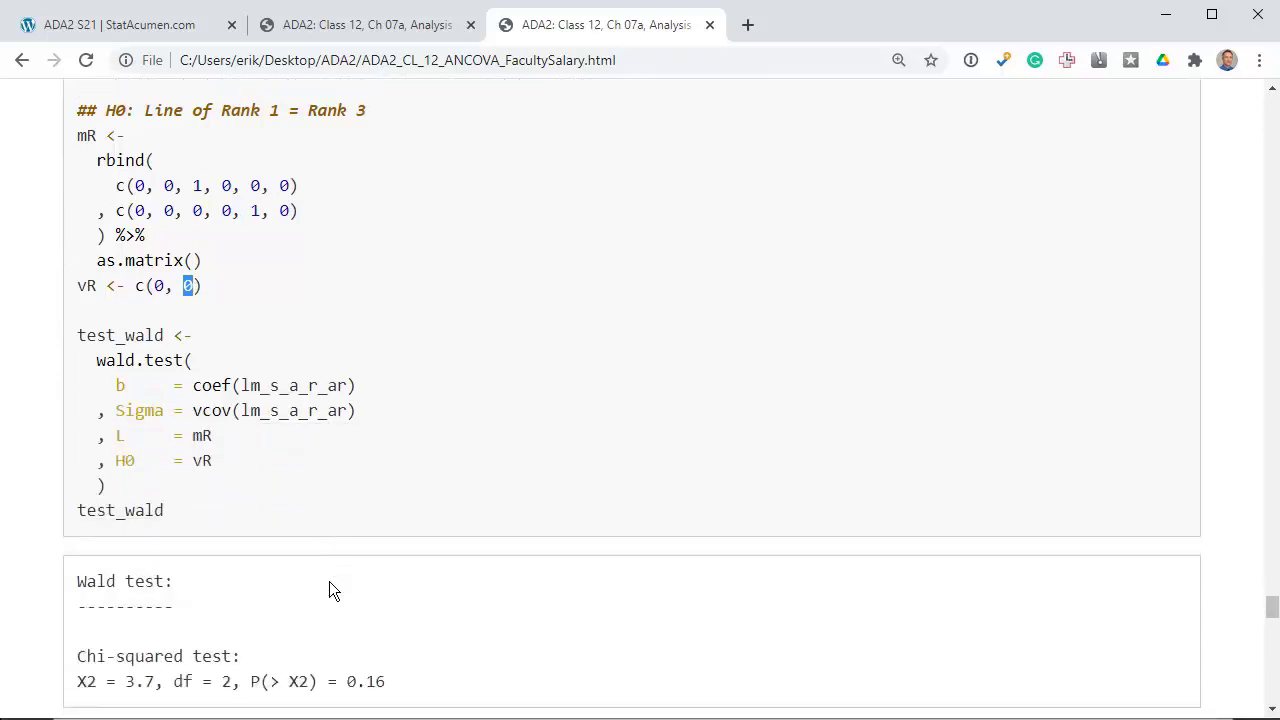
drag(173, 641, 232, 640)
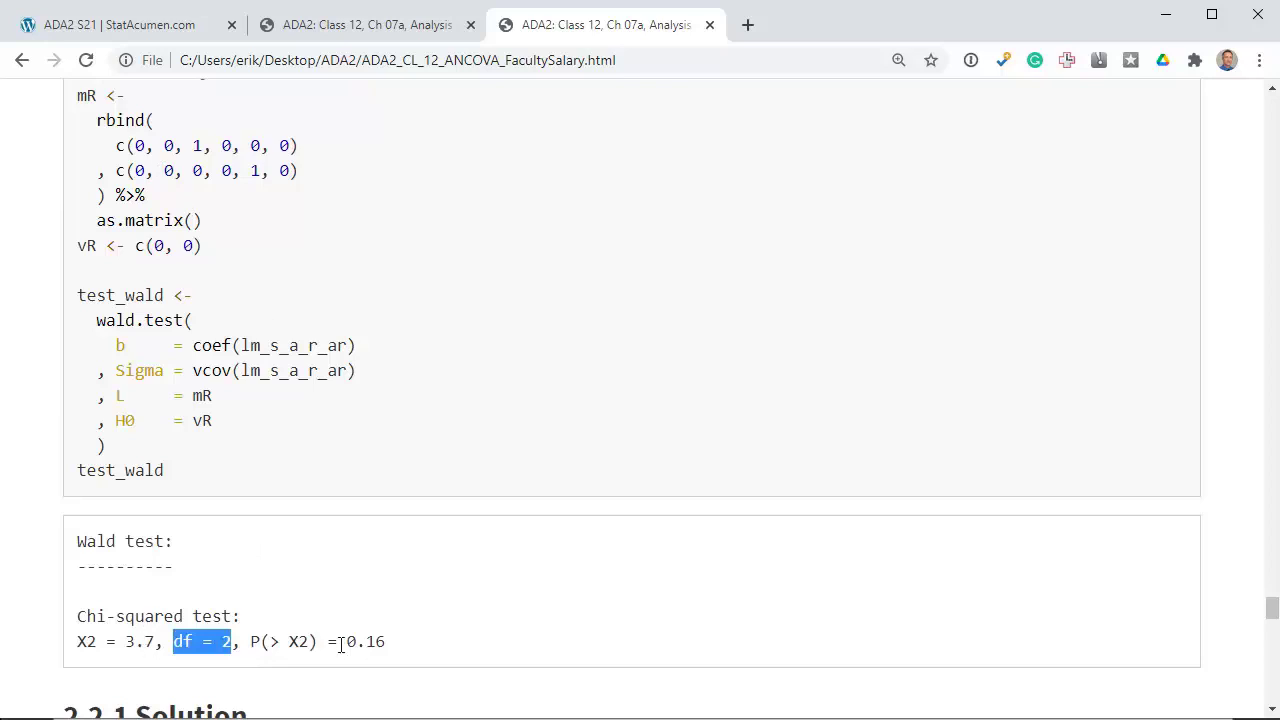
drag(337, 642, 386, 641)
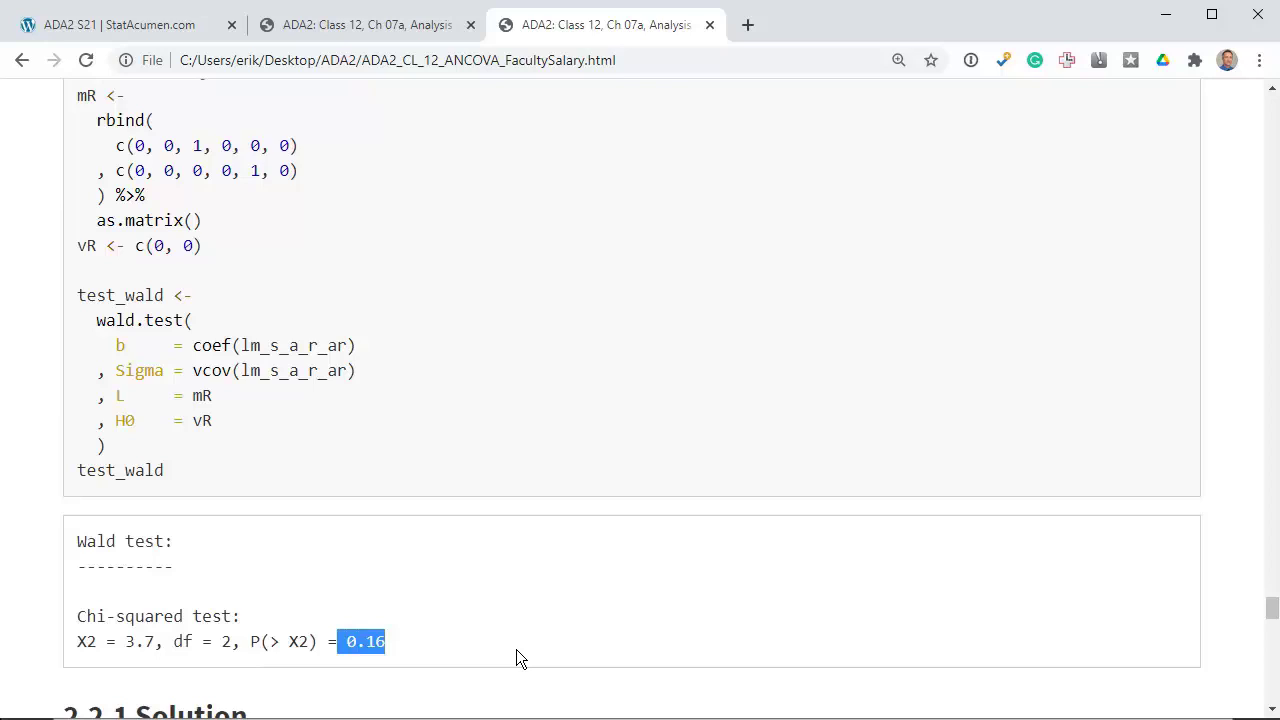
Look over the fitted regression lines plot on the model diagnostics tab
key(ctrl+Page_Up)
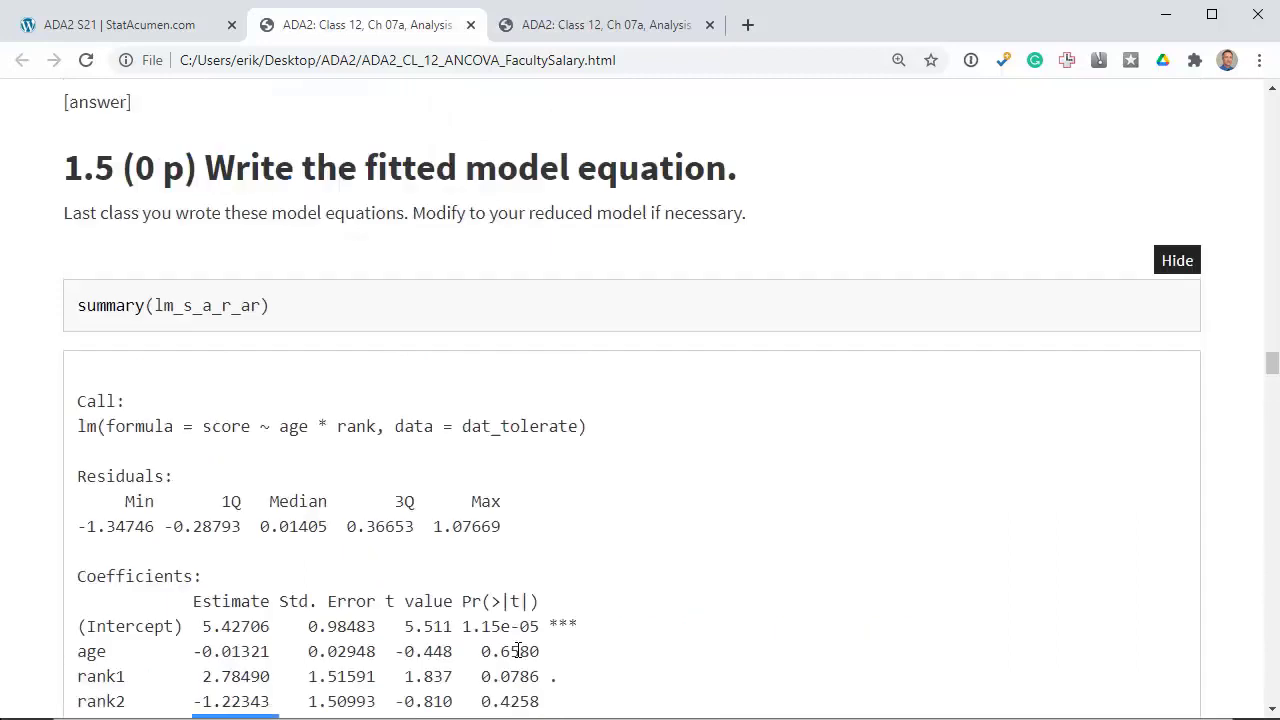
scroll(516, 649, up, 20)
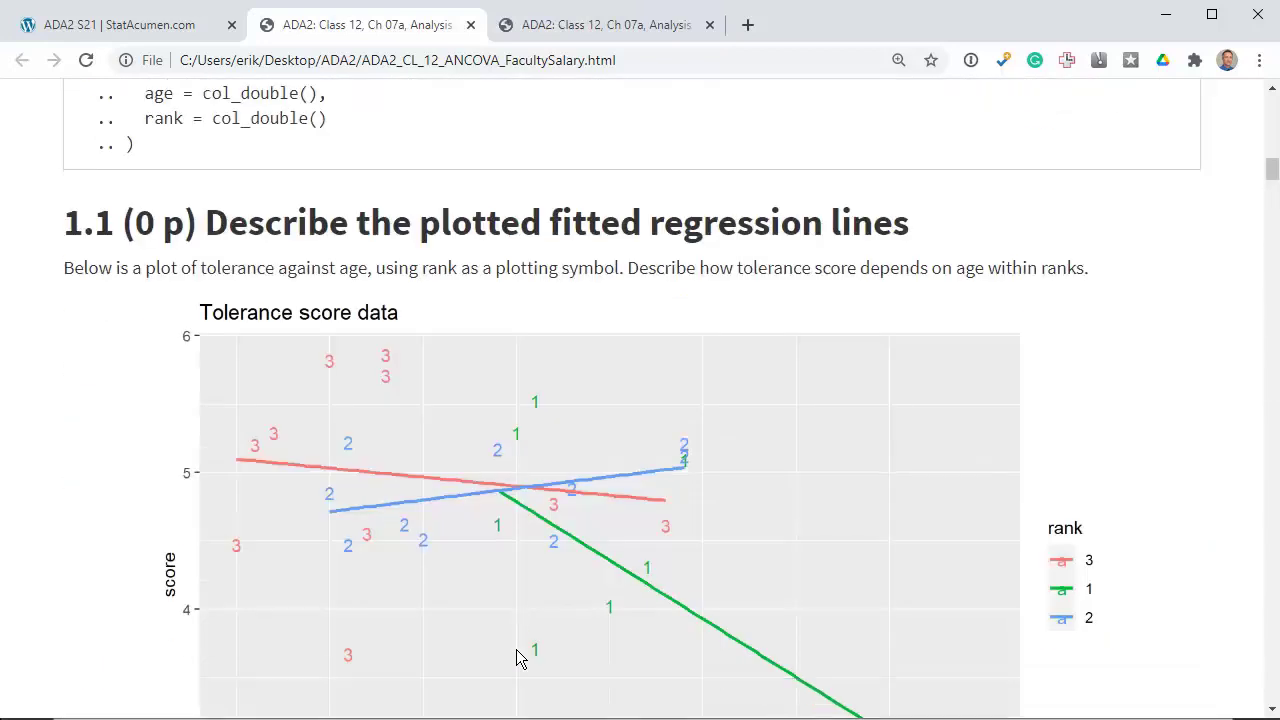
scroll(516, 658, down, 1)
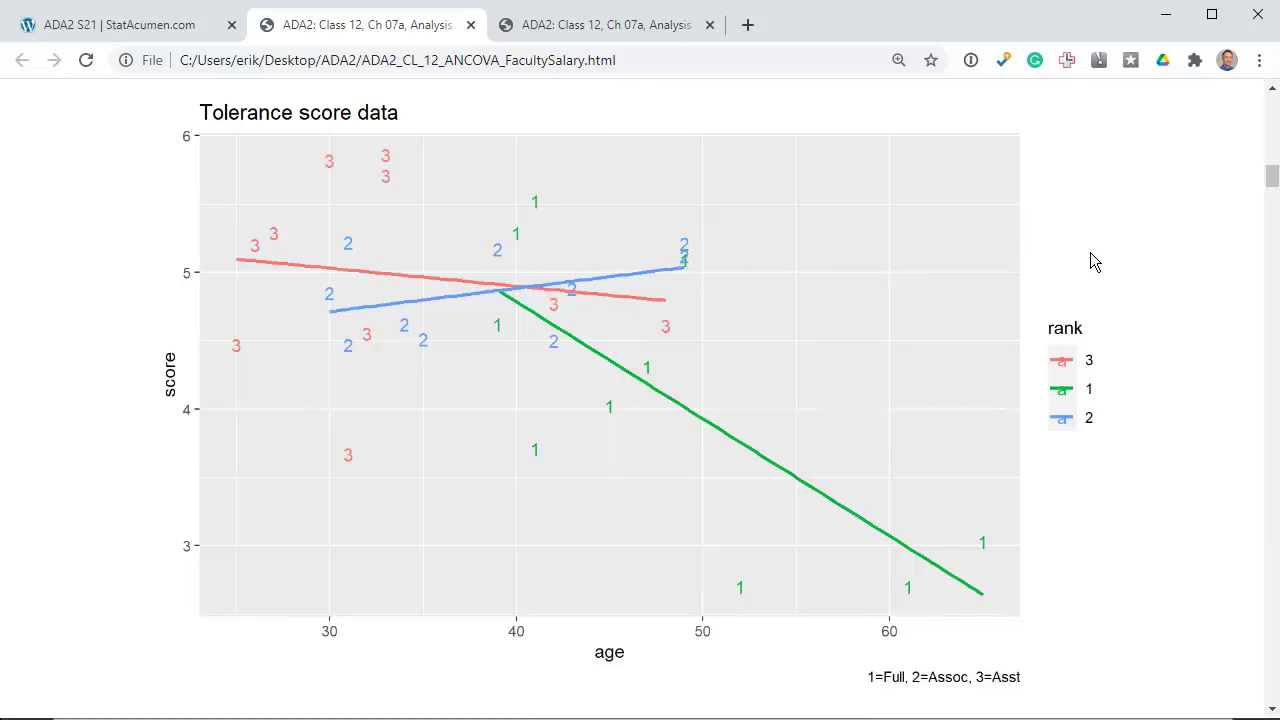
scroll(1156, 243, down, 20)
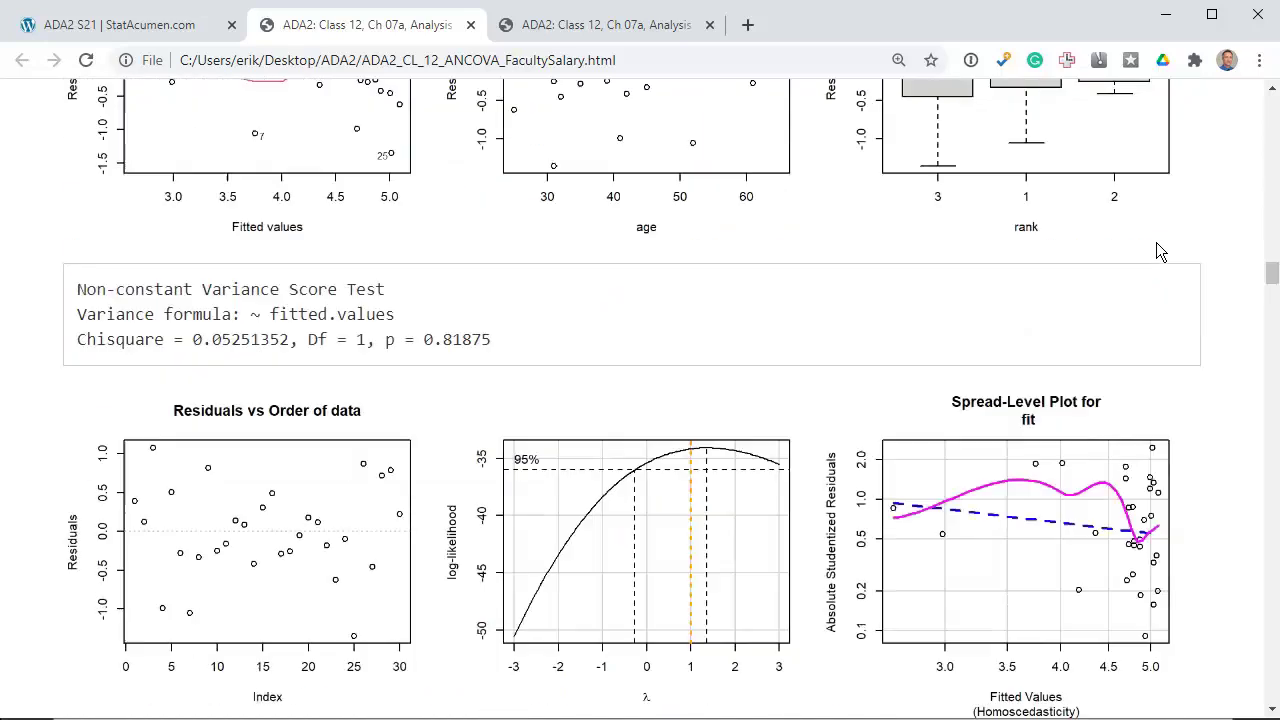
scroll(1156, 252, down, 5)
scroll(1156, 252, up, 1)
Return to the Wald test tab's 2.2.1 Solution heading, then switch to RStudio
key(ctrl+Tab)
scroll(1156, 252, down, 1)
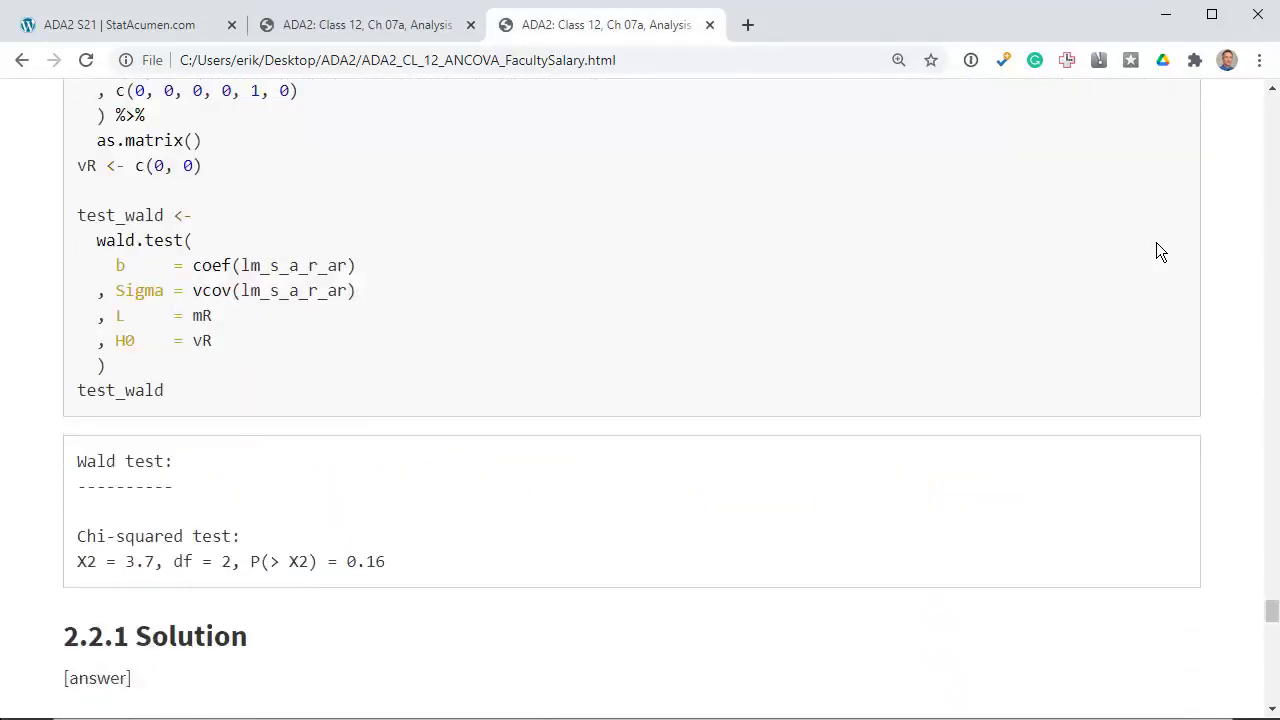
drag(267, 575, 132, 562)
click(288, 545)
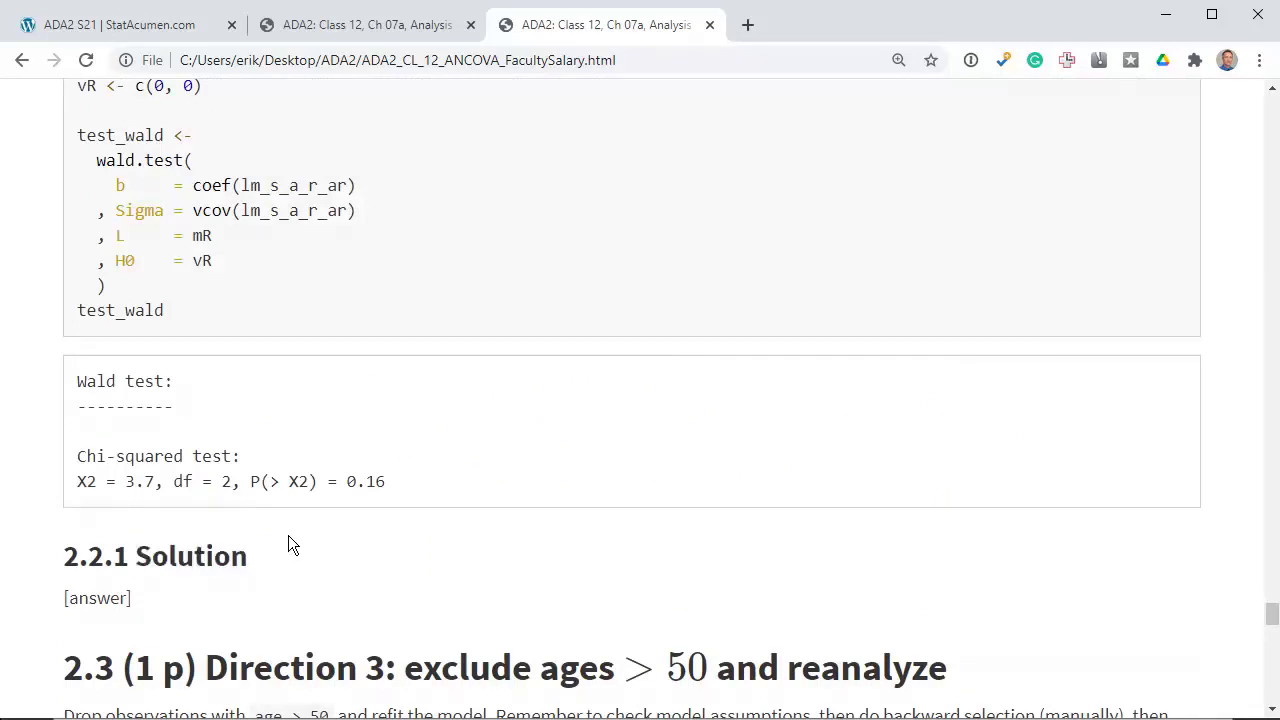
key(alt+Tab)
key(alt+Tab)
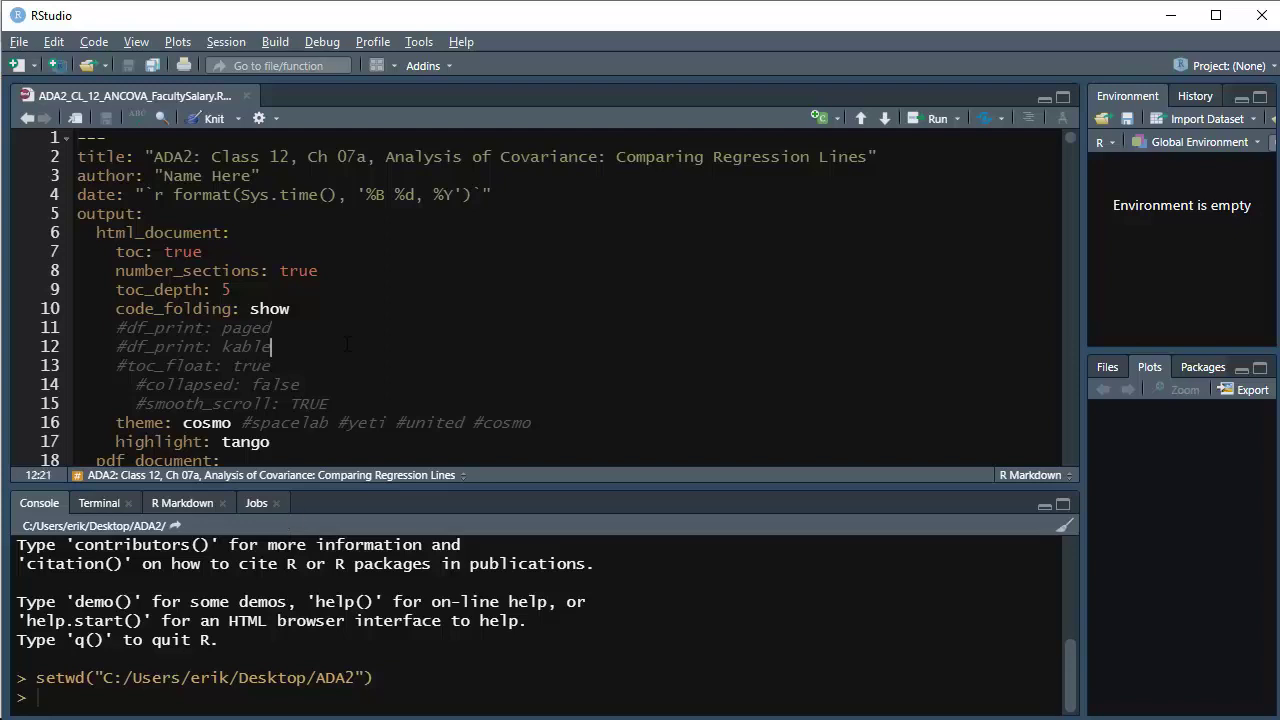
Page down through the Rmd source to line 414, 'Here's the first example:', and chunk 11
scroll(347, 344, down, 20)
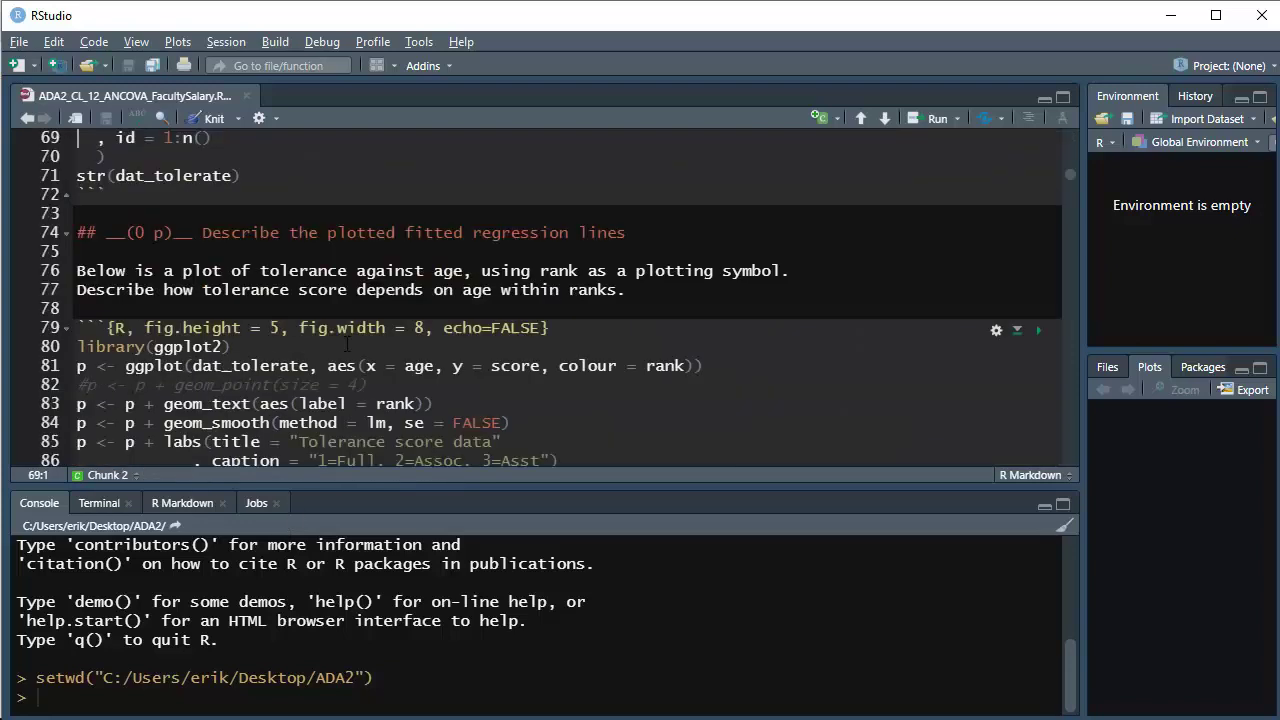
key(Page_Down)
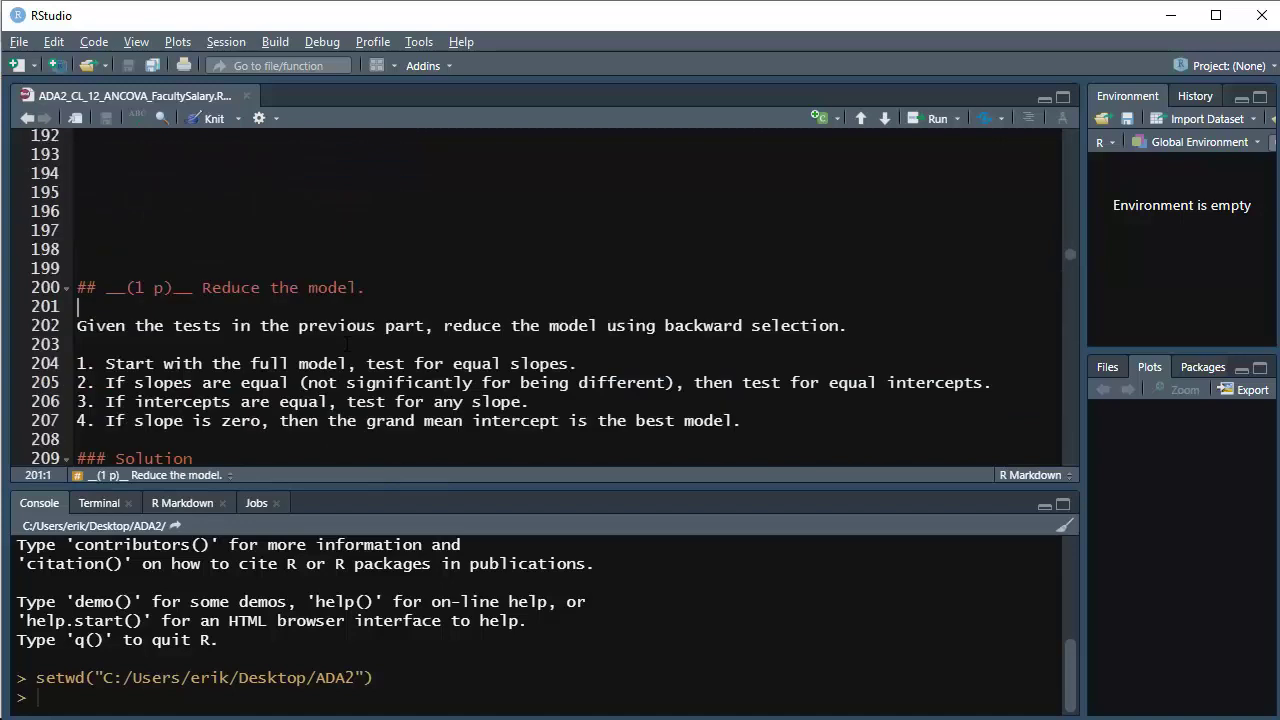
key(Page_Down)
key(Page_Down)
key(Page_Down)
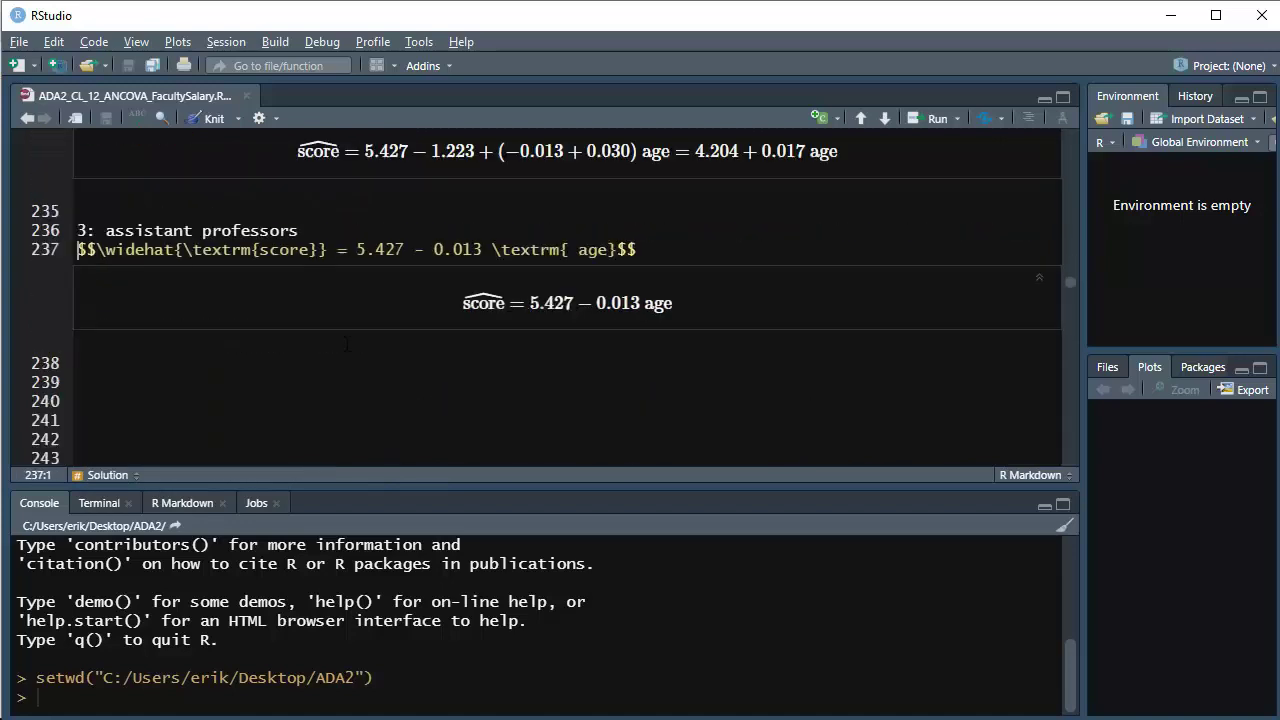
key(Page_Down)
key(Page_Down)
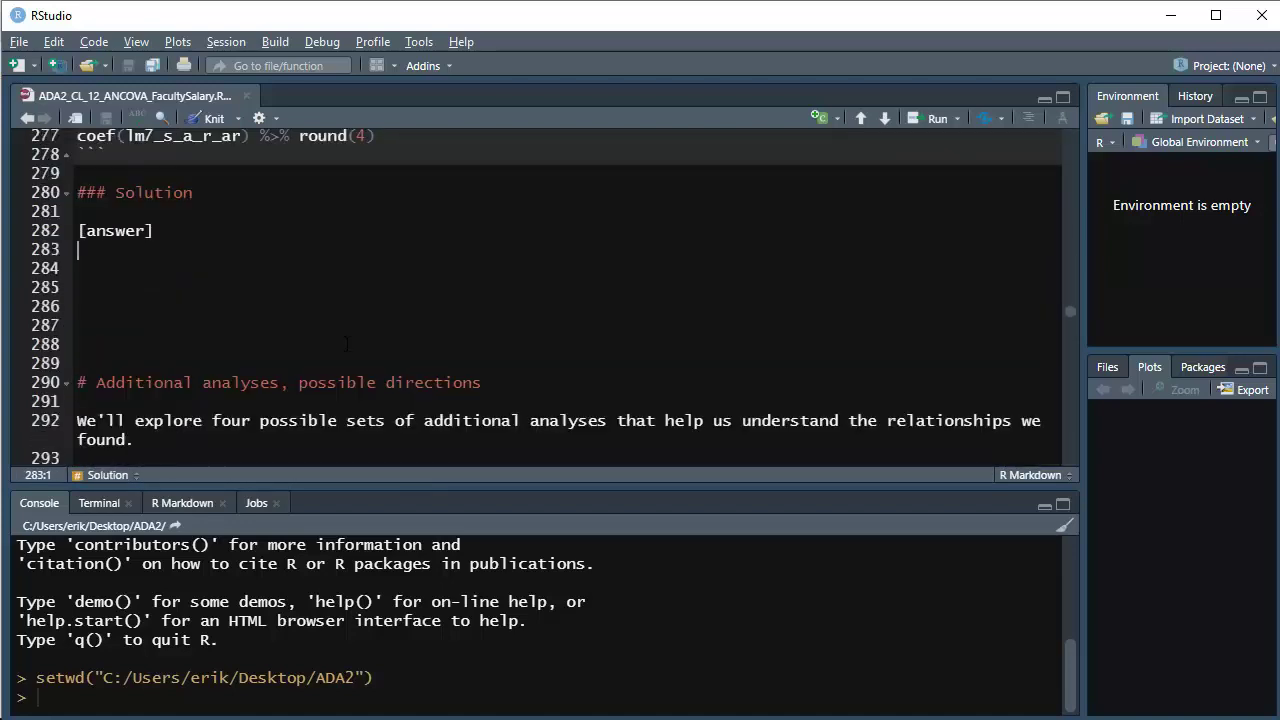
key(Page_Down)
key(Page_Down)
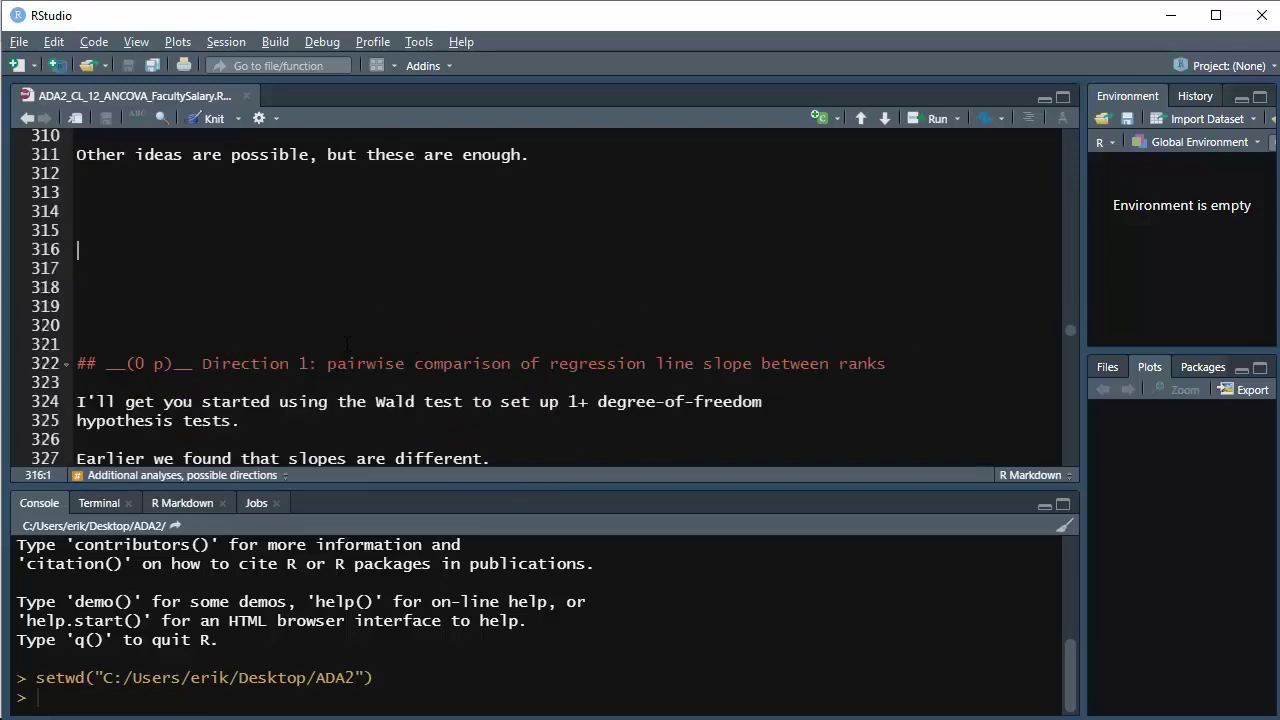
key(Page_Down)
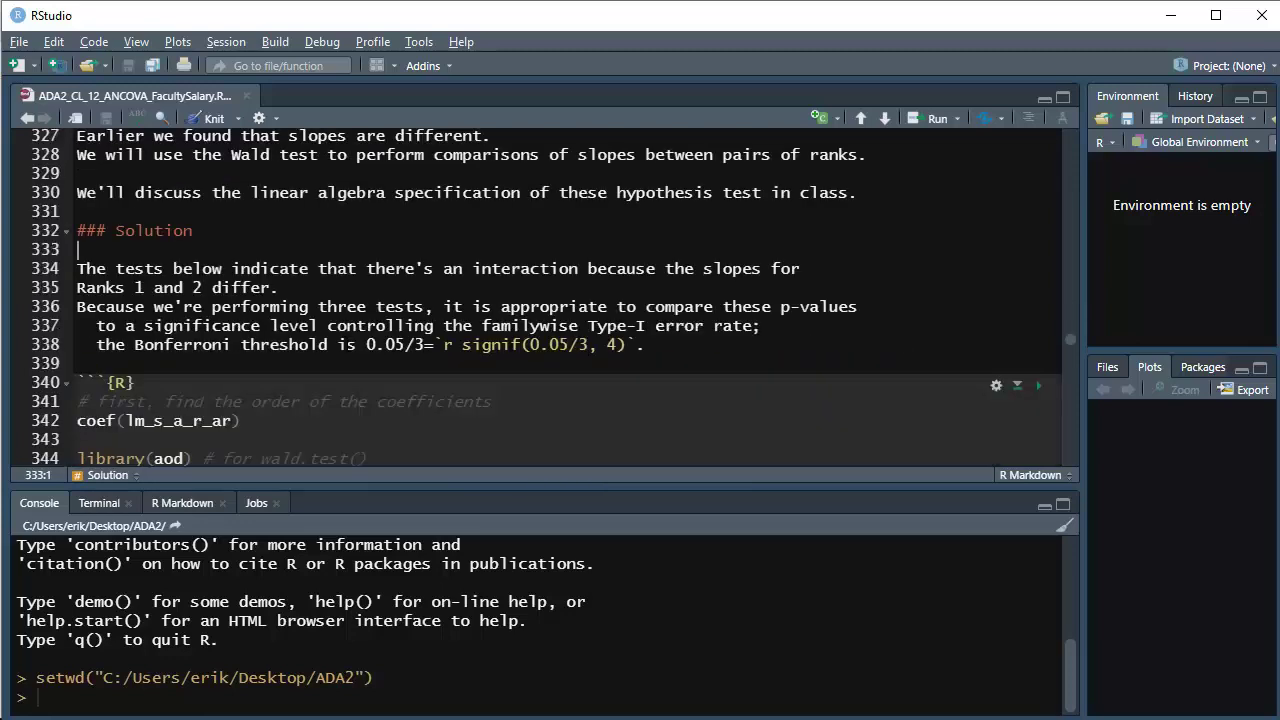
key(Page_Down)
key(Page_Down)
key(Page_Down)
key(Page_Down)
key(Down)
key(Down)
key(Down)
key(Down)
key(Down)
key(Down)
key(Down)
key(Down)
key(Down)
key(Down)
key(Down)
key(Down)
key(Down)
key(Down)
key(Down)
key(Down)
key(Down)
key(Down)
key(Down)
key(Down)
key(Up)
key(Up)
key(Up)
key(Up)
key(Up)
key(Up)
key(Up)
key(Up)
key(Up)
key(Up)
key(Up)
key(Up)
key(Up)
key(Up)
key(Up)
key(Up)
key(Down)
key(Down)
key(Down)
key(Down)
key(Down)
key(Down)
key(Down)
key(Down)
key(Down)
key(Down)
key(Down)
key(Down)
key(Down)
key(Down)
key(Down)
key(Down)
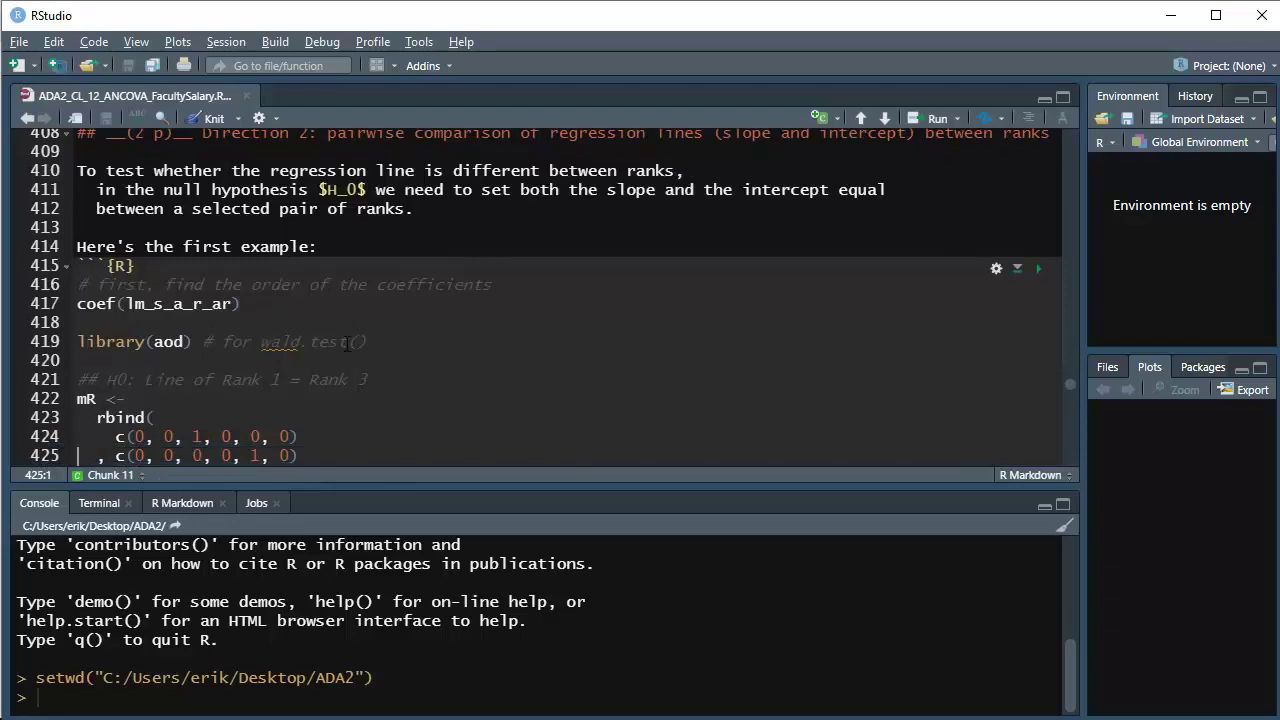
key(Up)
key(Up)
key(Up)
key(Up)
key(Up)
key(Up)
key(Up)
key(Up)
key(Up)
key(Up)
key(Up)
key(Up)
key(Up)
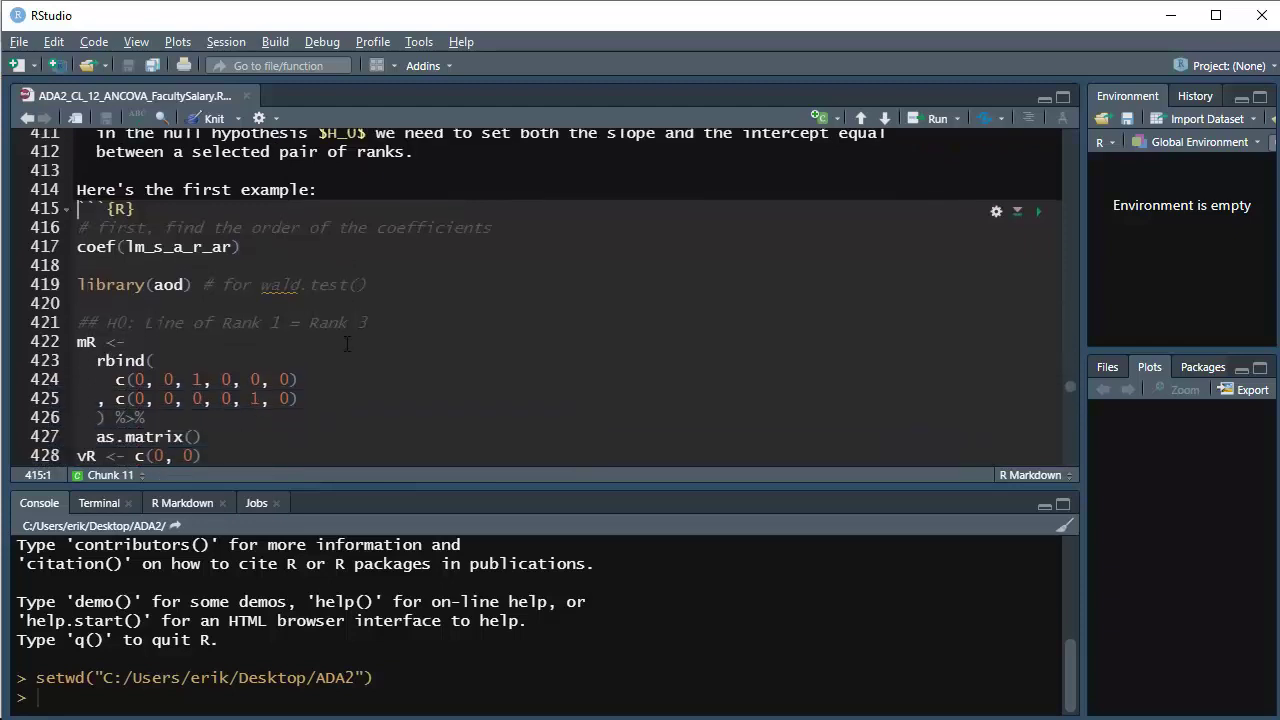
key(Up)
key(Up)
key(Up)
key(Up)
key(Down)
key(Down)
key(Down)
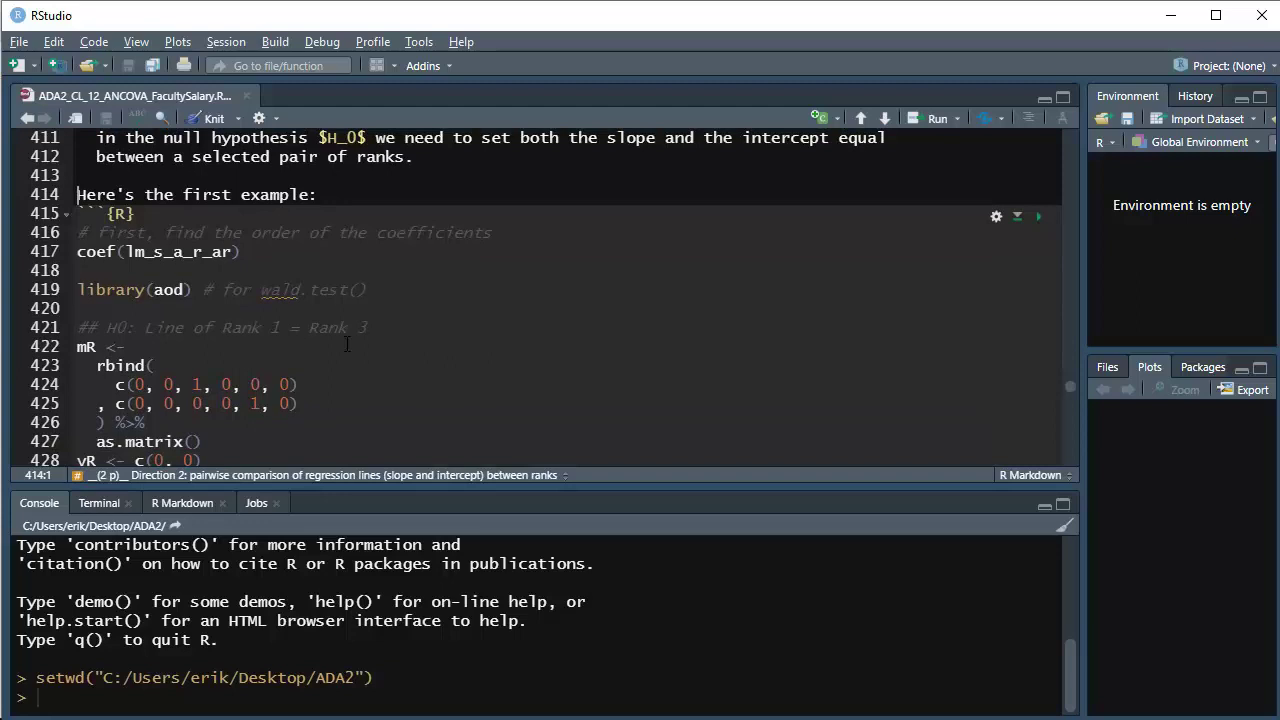
Select and copy the example Rank 1 = Rank 3 Wald-test chunk (lines 415–438)
drag(368, 327, 222, 327)
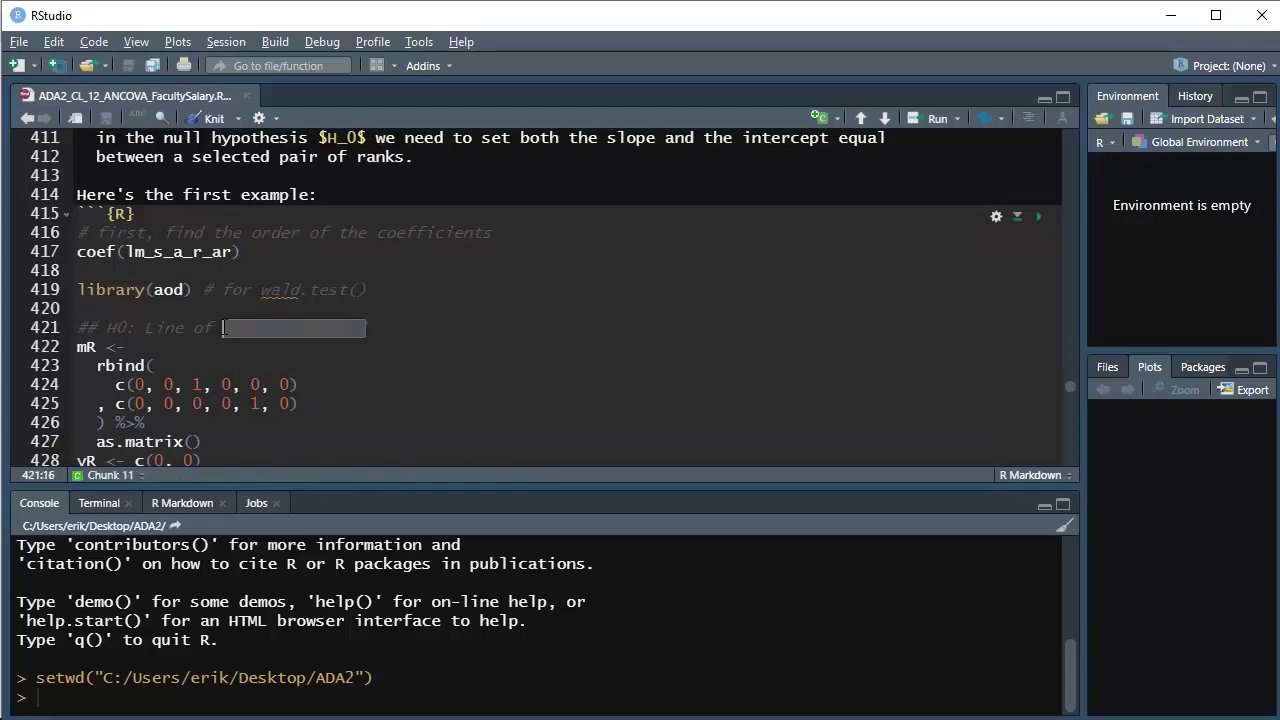
click(235, 328)
key(Up)
key(Up)
key(Up)
key(Up)
key(Up)
key(Up)
key(shift+Down)
key(shift+Down)
key(shift+Down)
key(shift+Down)
key(shift+Down)
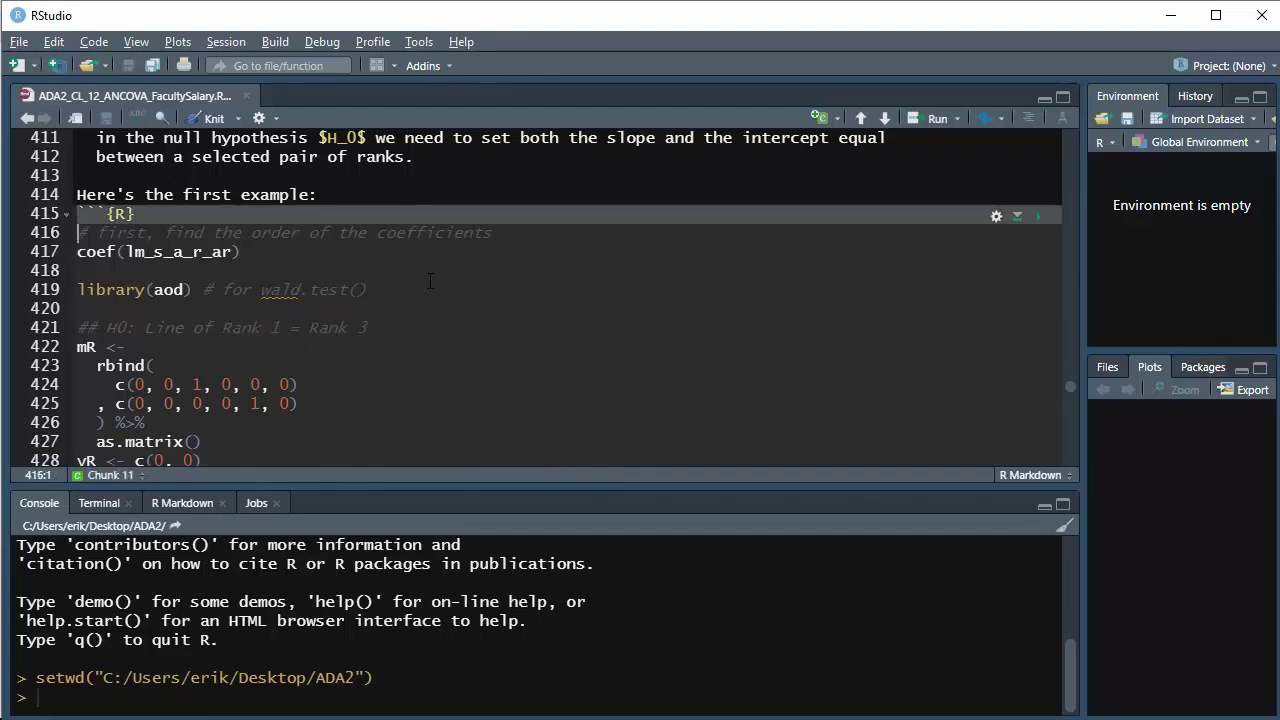
key(shift+Down)
key(shift+Down)
key(shift+Down)
key(shift+Down)
key(shift+Down)
key(shift+Down)
key(shift+Down)
key(shift+Down)
key(shift+Down)
key(shift+Down)
key(shift+Down)
key(shift+Down)
key(shift+Down)
key(shift+Down)
key(shift+Down)
key(shift+Down)
key(shift+Down)
key(shift+Down)
key(shift+Down)
key(shift+Down)
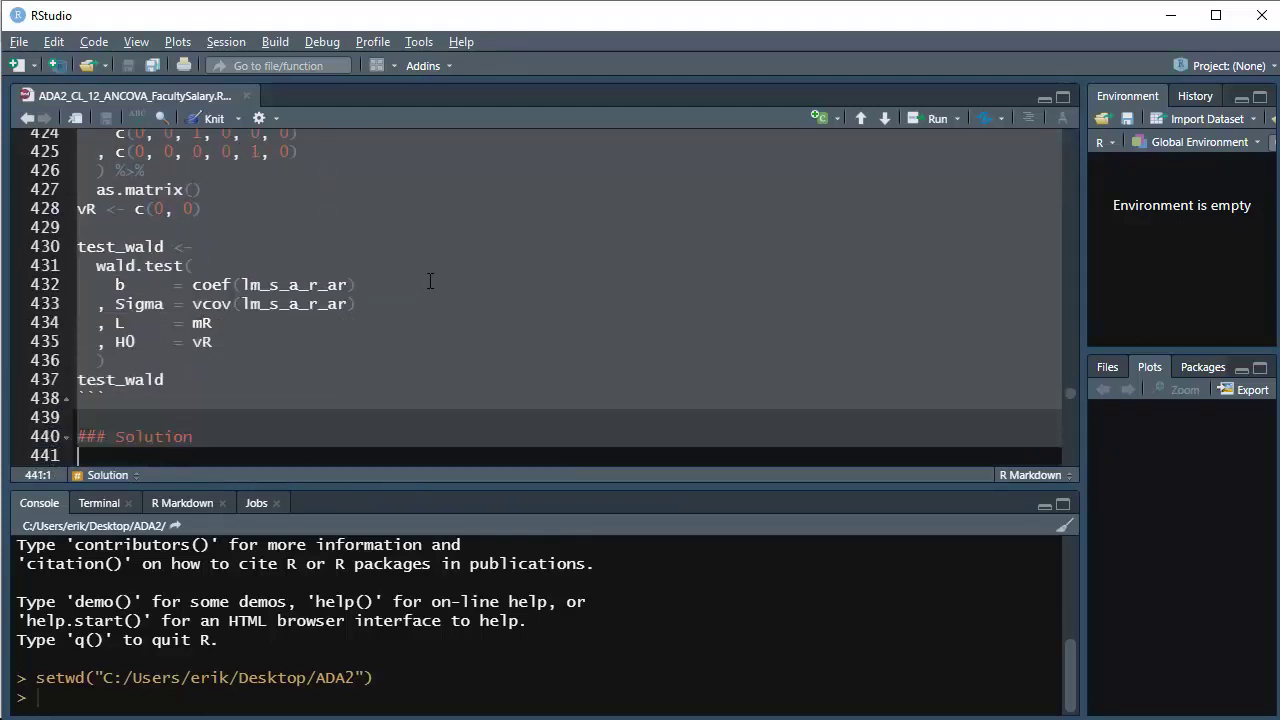
key(shift+Up)
key(shift+Up)
key(Down)
key(Down)
key(Down)
key(Down)
key(Down)
key(Down)
key(Down)
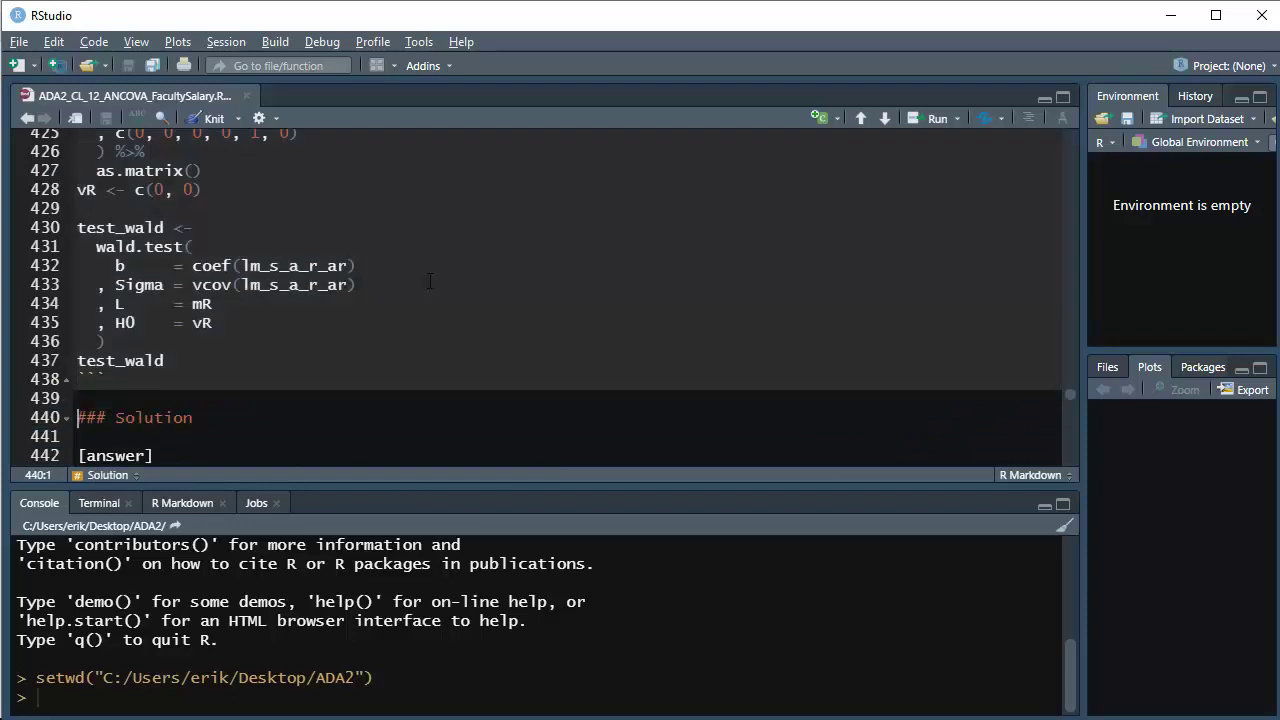
Paste the copied chunk below [answer] under Direction 2's ### Solution heading
key(Up)
key(Up)
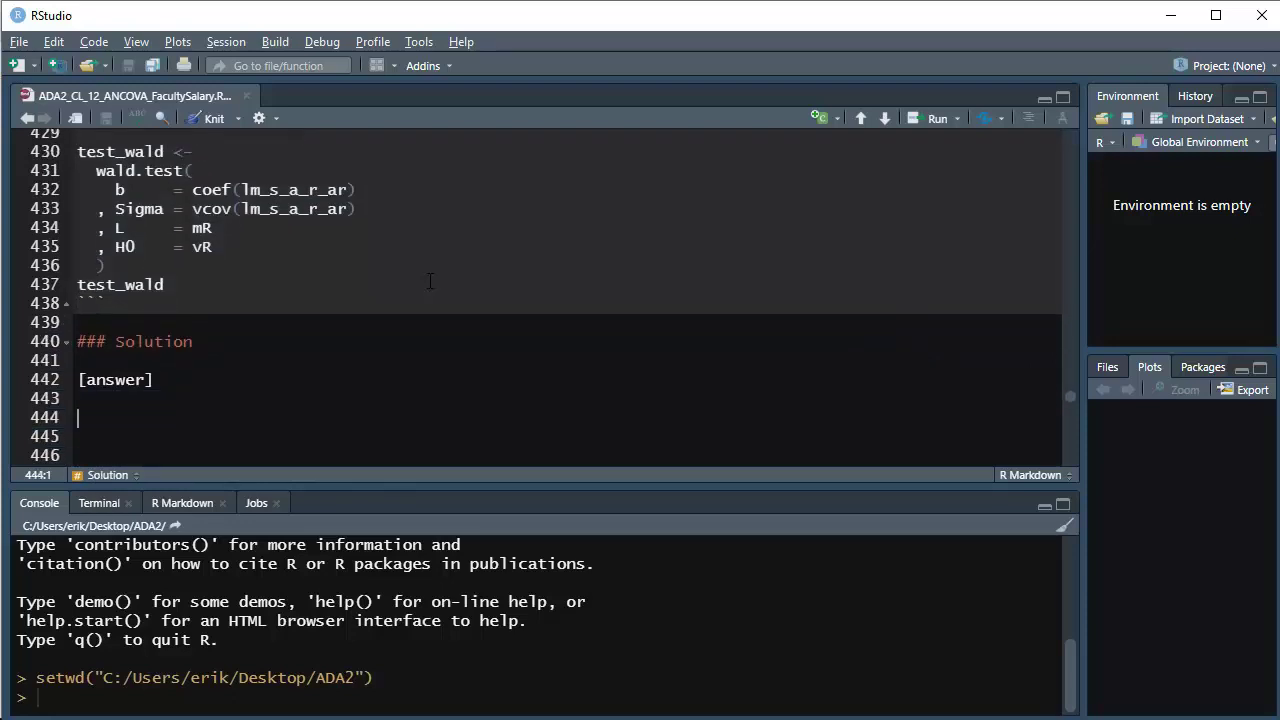
key(ctrl+v)
key(Up)
key(Up)
key(Up)
key(Up)
key(Up)
key(Up)
key(Up)
key(Up)
key(Up)
key(Up)
key(Up)
key(Up)
key(Up)
key(Up)
key(Up)
key(Up)
key(Up)
key(Up)
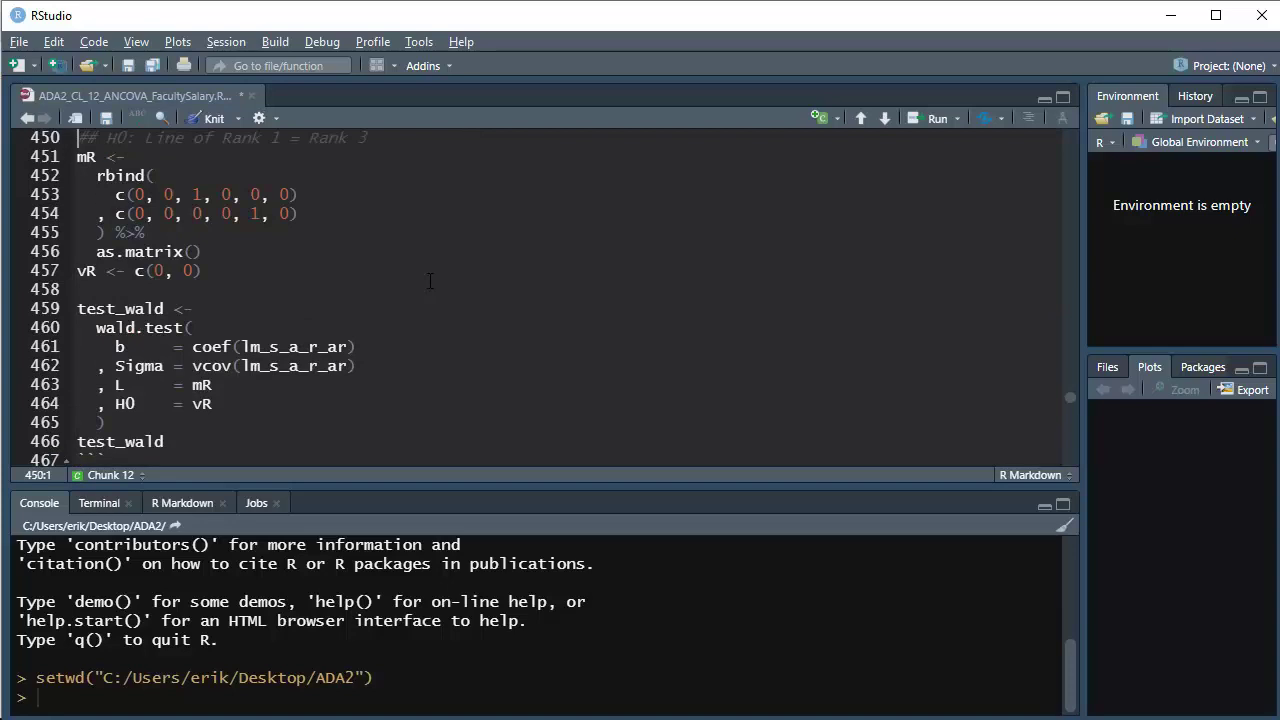
key(Up)
key(Up)
key(Up)
key(Up)
key(Up)
key(Up)
key(Up)
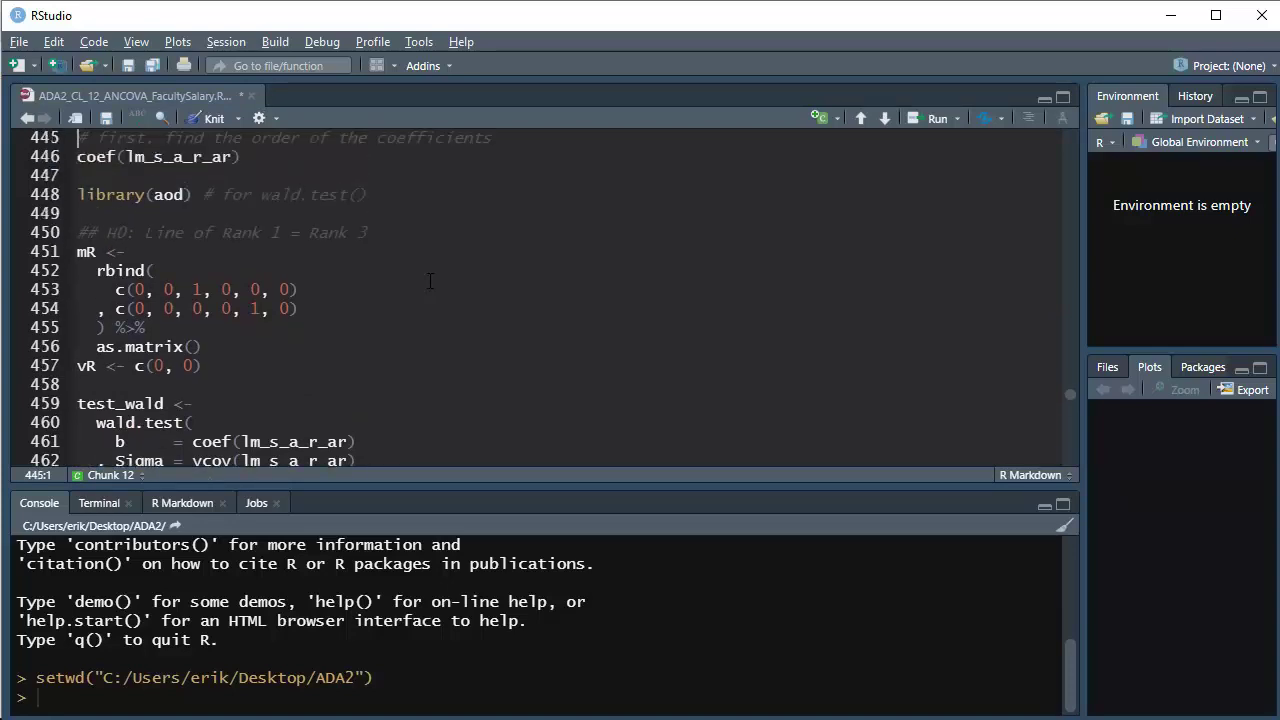
key(Up)
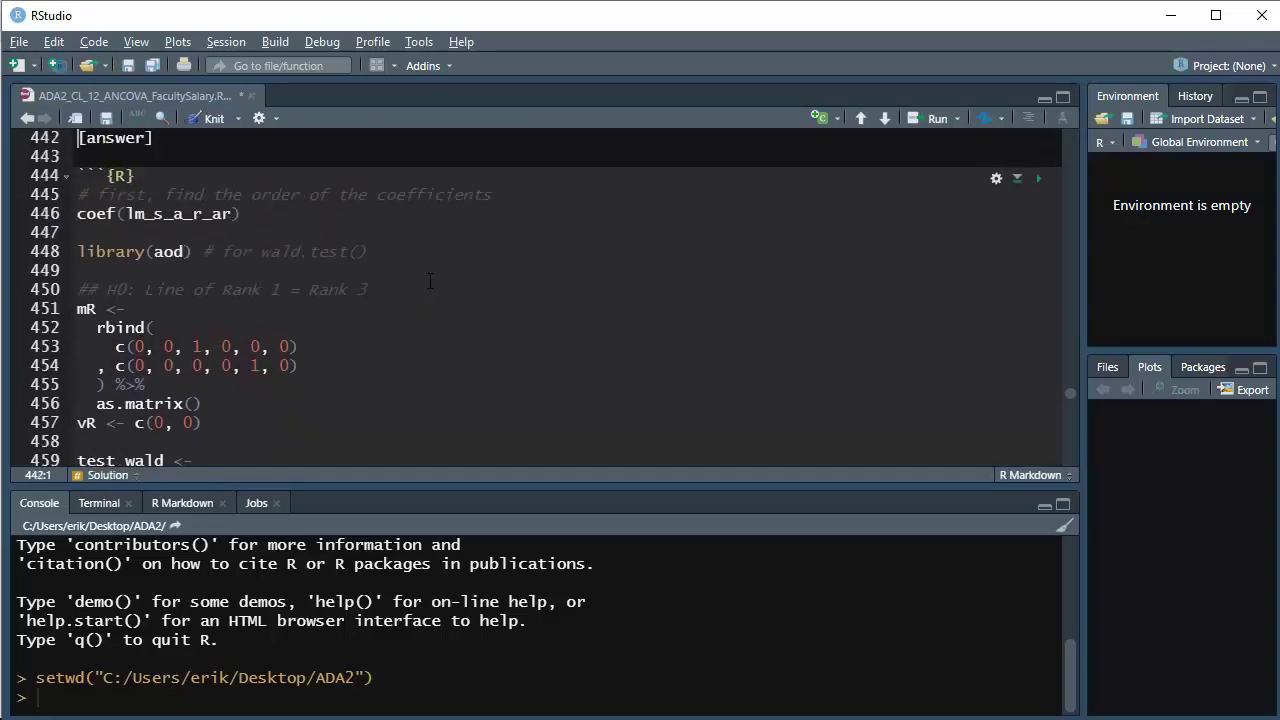
Run all chunks above, then change the pasted hypothesis comment from 'Rank 3' to 'Rank 2'
click(1018, 180)
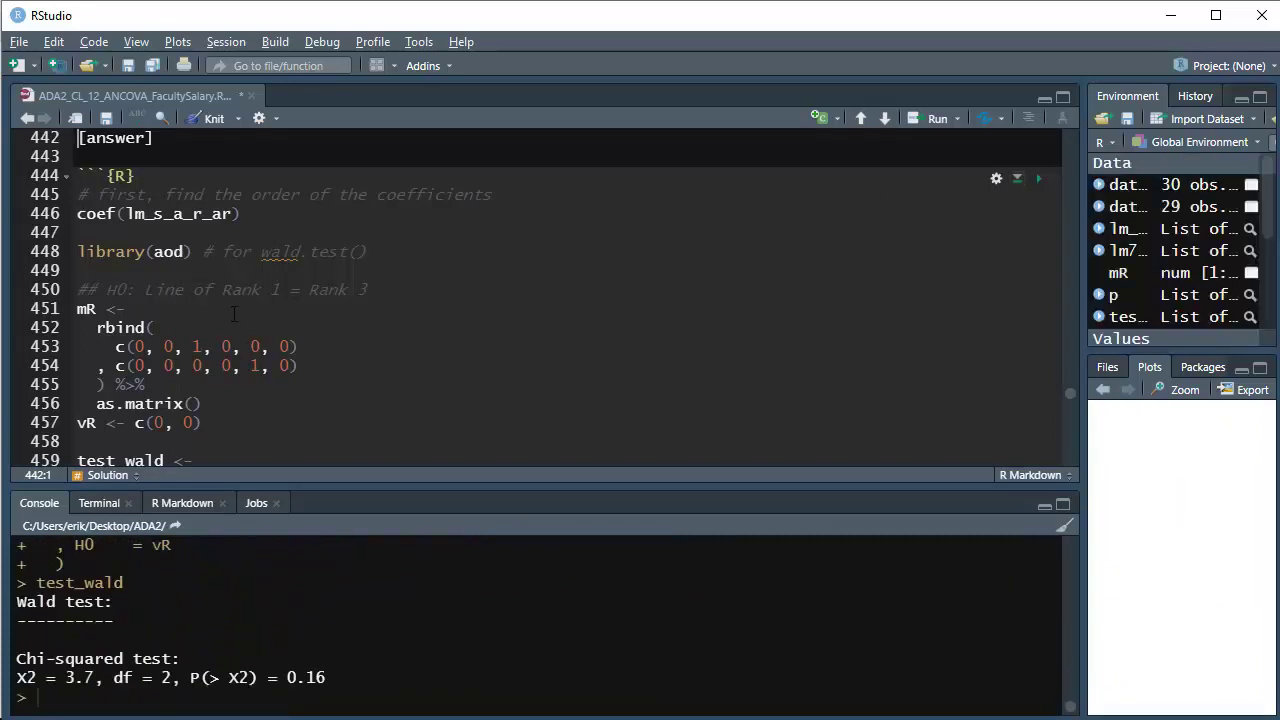
click(372, 291)
key(shift+Left)
key(shift+Left)
key(shift+Left)
key(shift+Left)
key(shift+Left)
key(shift+Left)
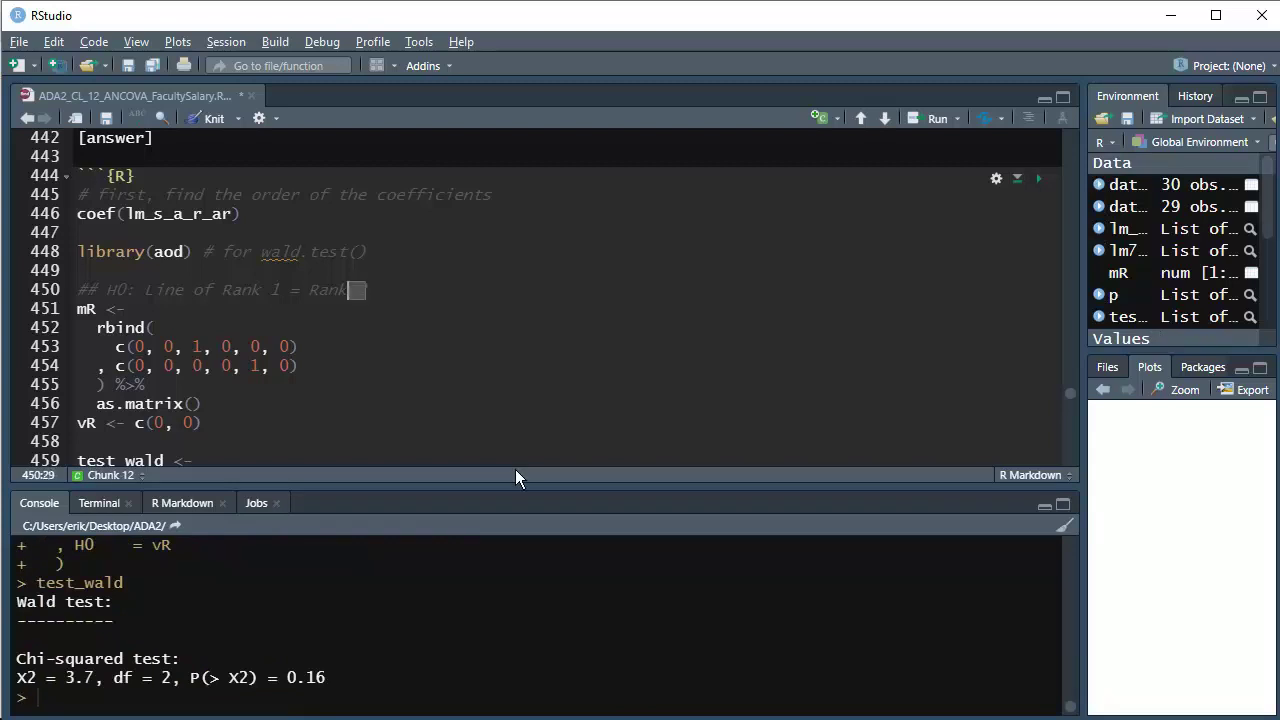
text(Rank 2)
key(Down)
key(Down)
key(alt+Tab)
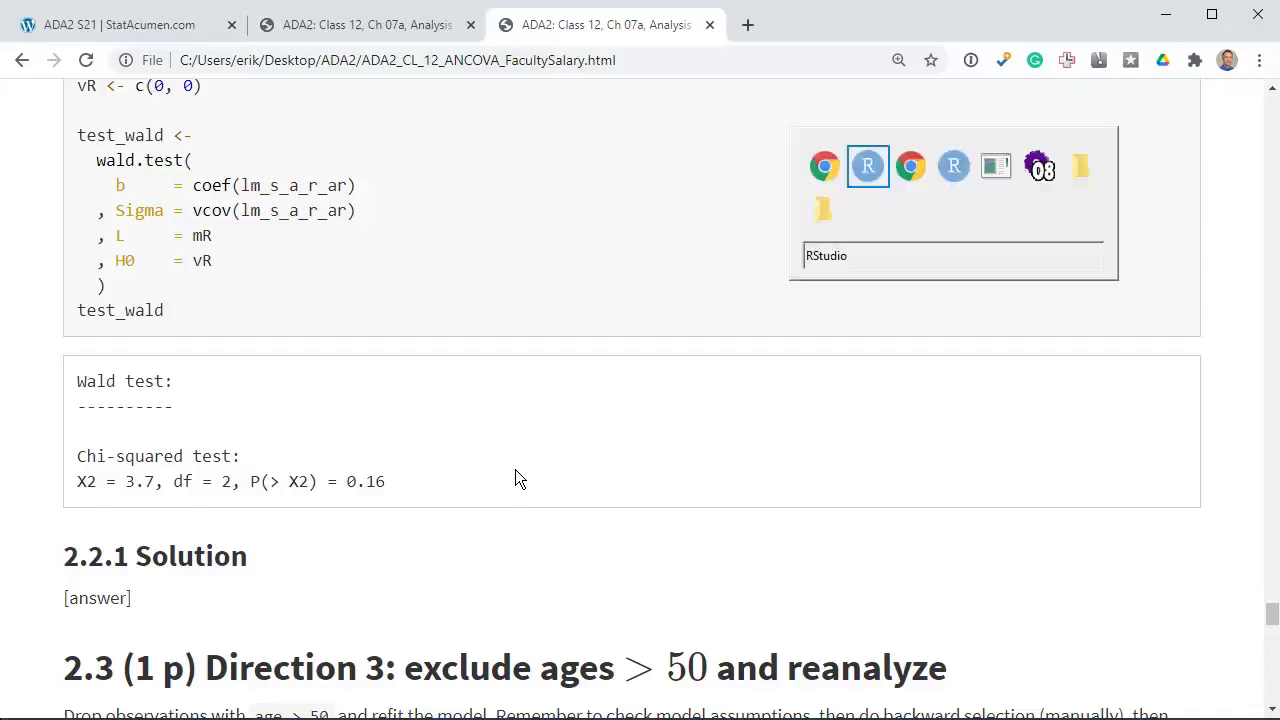
key(alt+Tab)
Print coef(lm_s_a_r_ar) in the Console to see the order, noting rank2 at −1.22343359
text(coef(lm_s)
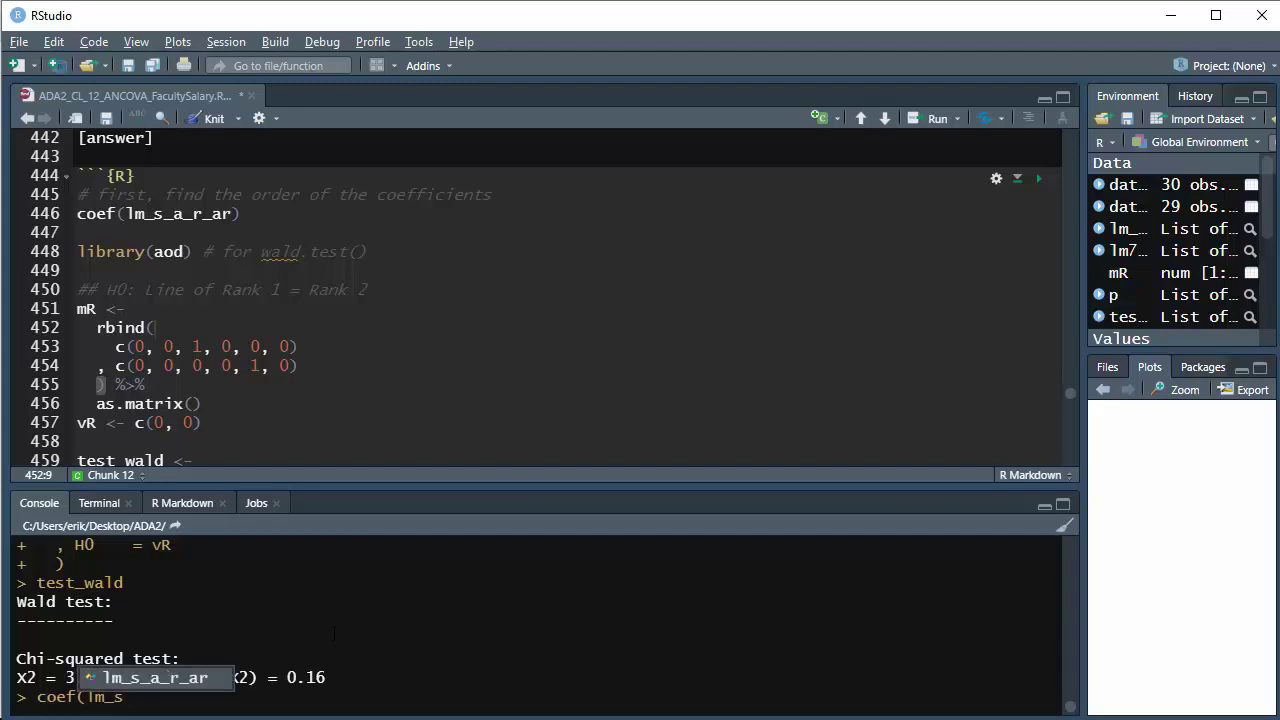
key(Tab)
text())
key(Return)
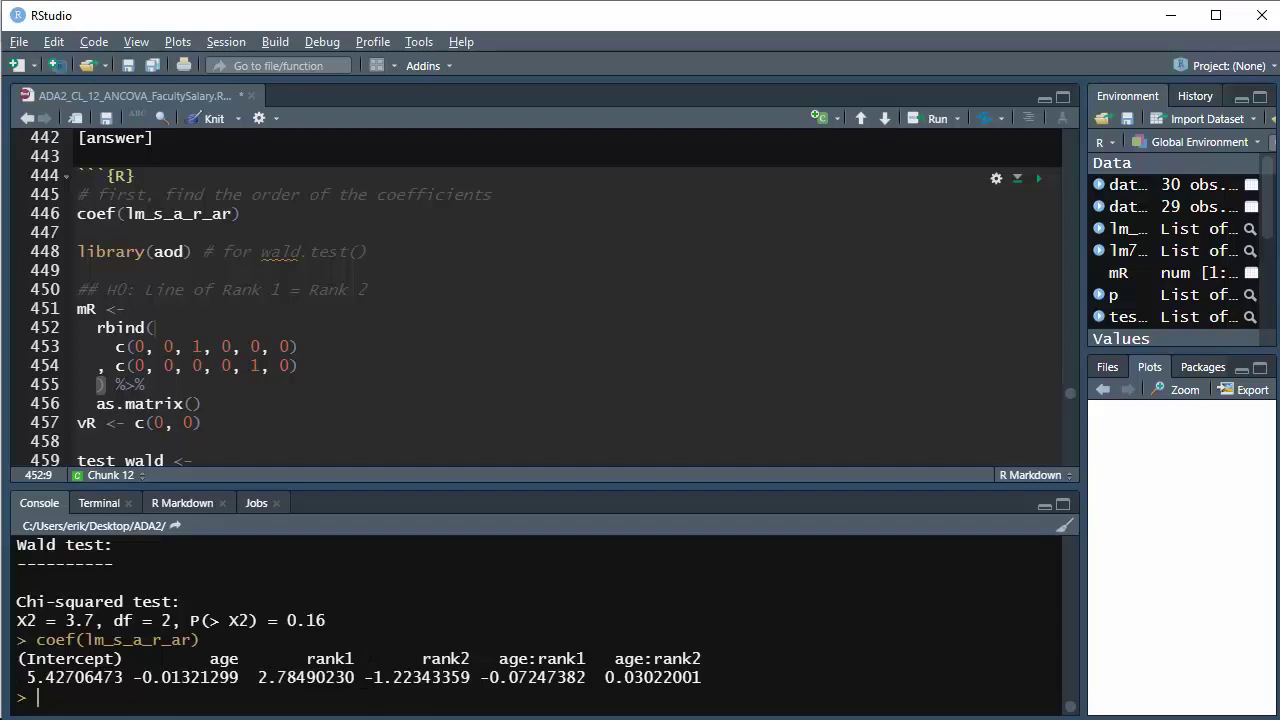
drag(366, 677, 470, 677)
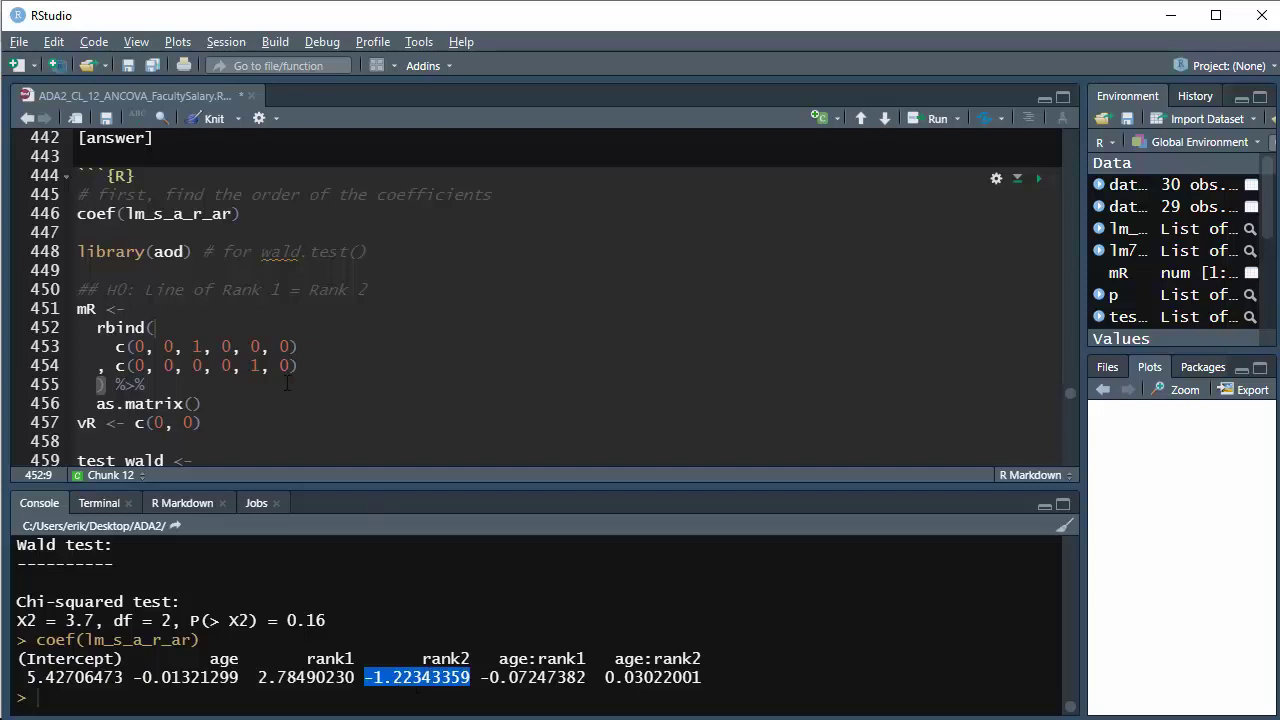
Change the first contrast row to c(0, 0, 0, 1, 0, 0) to pick rank2
click(200, 346)
key(BackSpace)
text(0)
key(Right)
key(Right)
key(Right)
key(BackSpace)
text(1)
key(shift+Left)
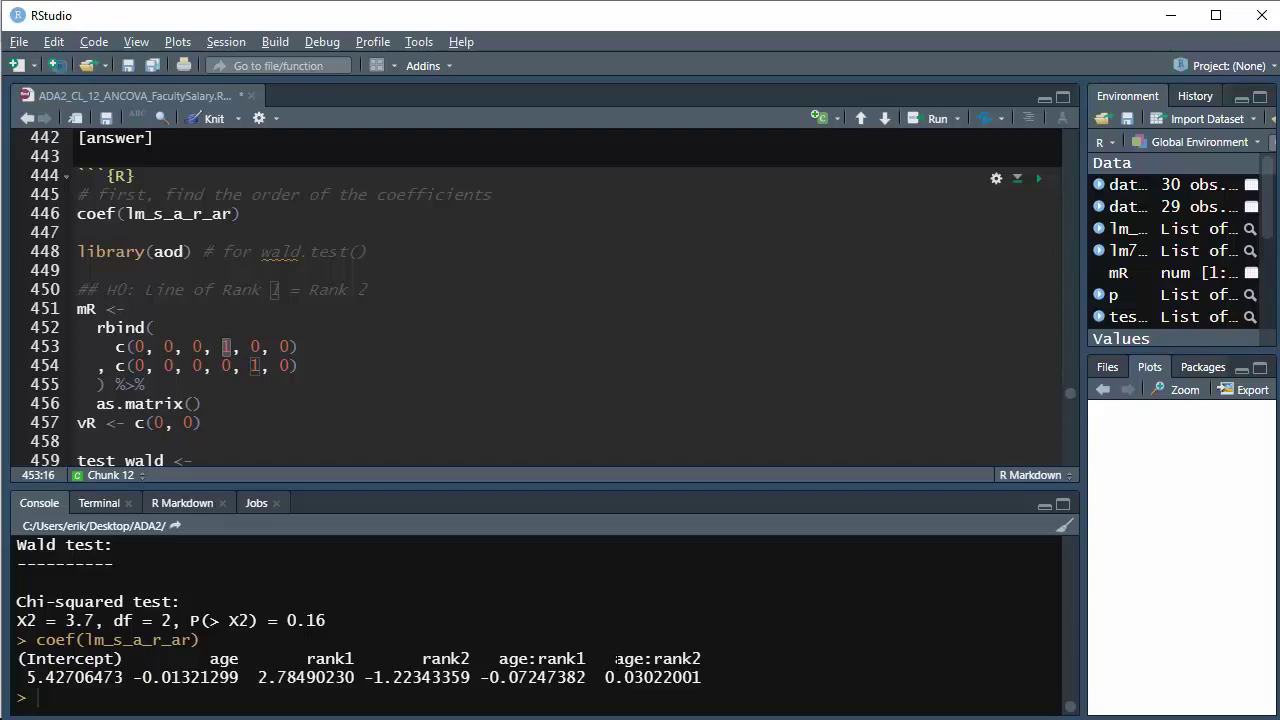
Change the second contrast row to c(0, 0, 0, 0, 0, 1) to pick age:rank2 (0.03022001)
click(260, 366)
key(BackSpace)
text(0)
key(Right)
key(Right)
key(Right)
key(BackSpace)
text(1)
drag(605, 677, 705, 678)
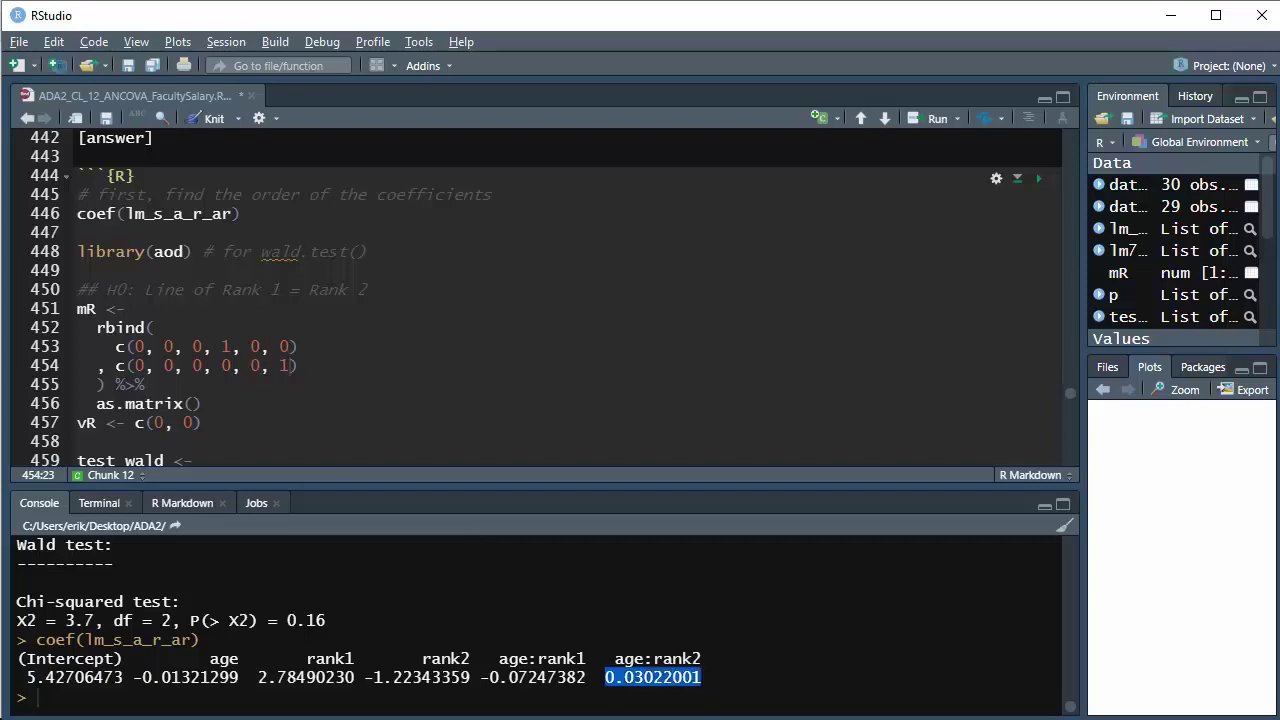
key(alt+Tab)
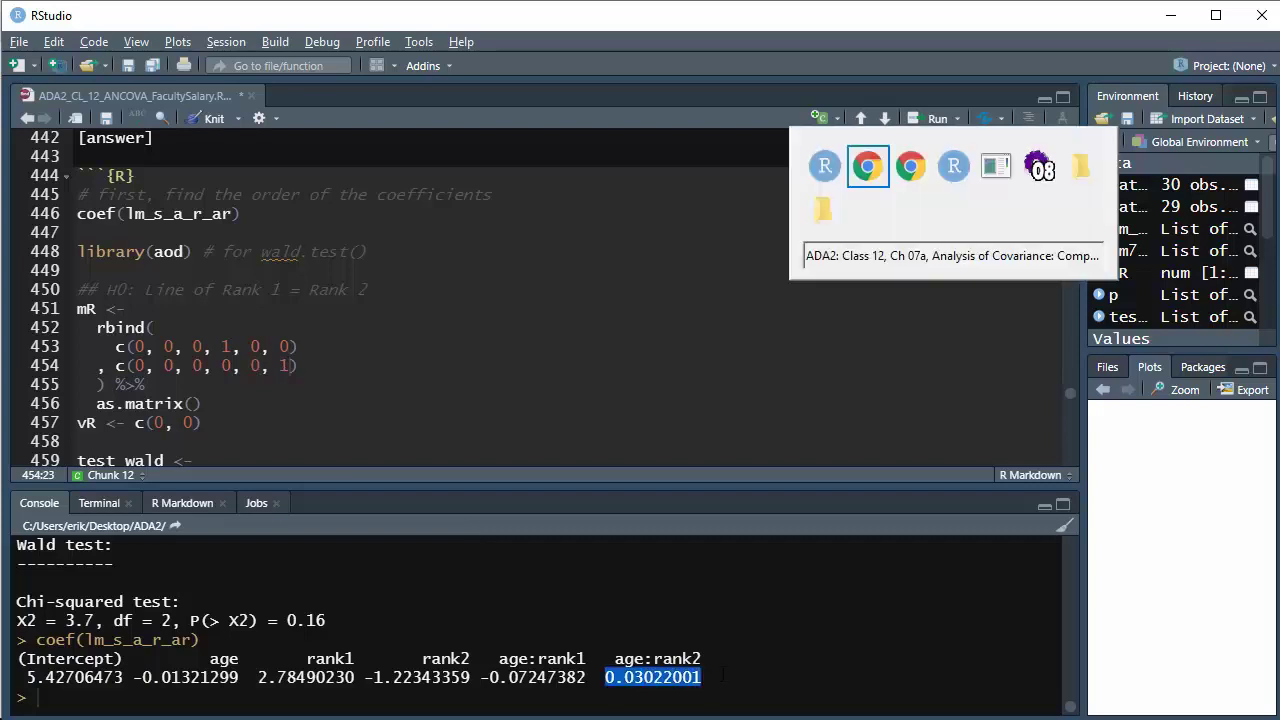
On the 1.5.1 Solution tab, match the associate professors' −1.223 term to the rank2 estimate −1.22343
key(ctrl+shift+Tab)
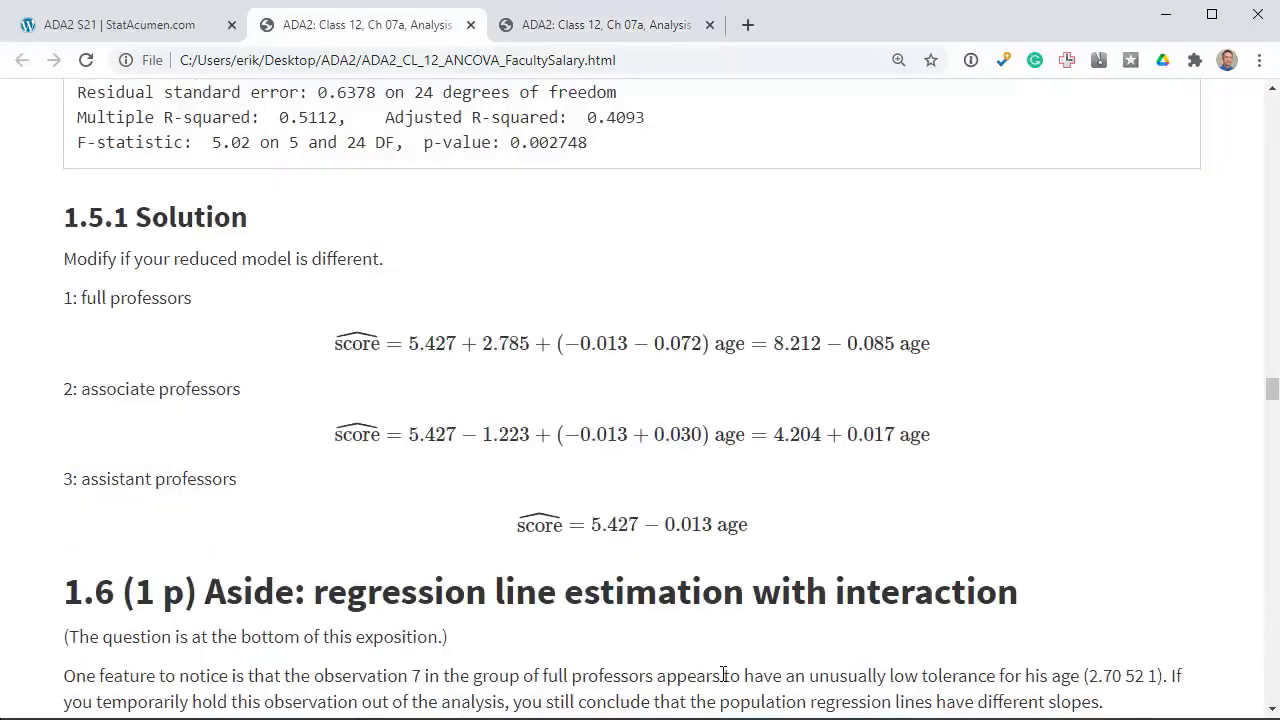
double_click(126, 388)
drag(642, 528, 572, 520)
drag(466, 428, 407, 431)
drag(529, 432, 467, 435)
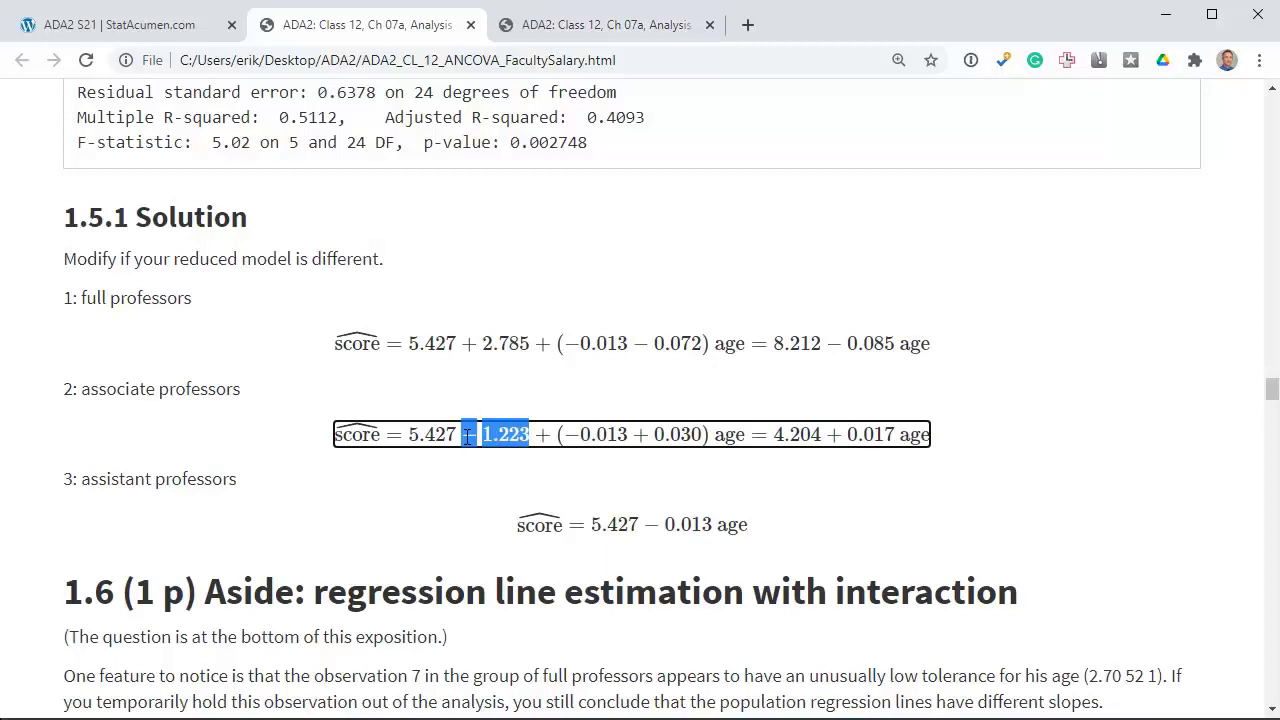
scroll(467, 437, up, 1)
scroll(465, 437, up, 1)
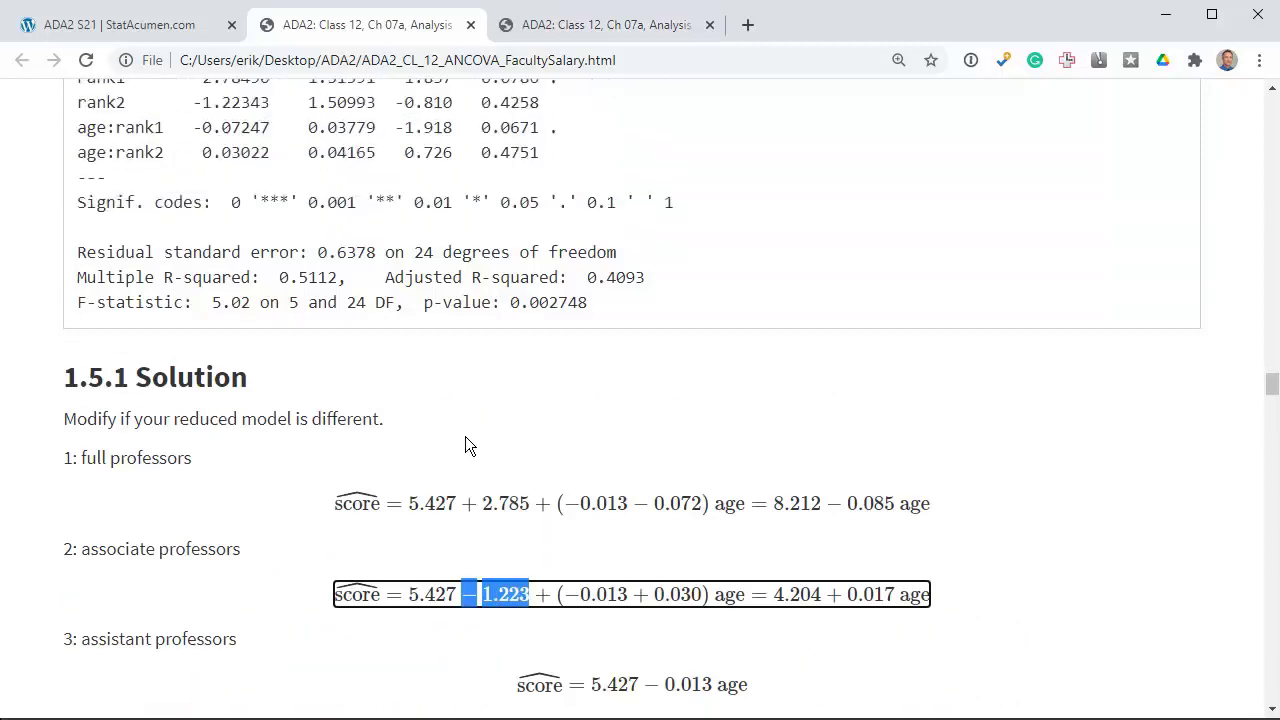
scroll(465, 437, up, 1)
drag(270, 140, 180, 140)
Match the 0.030 slope adjustment to the age:rank2 coefficient row, then go back to RStudio
scroll(649, 551, down, 1)
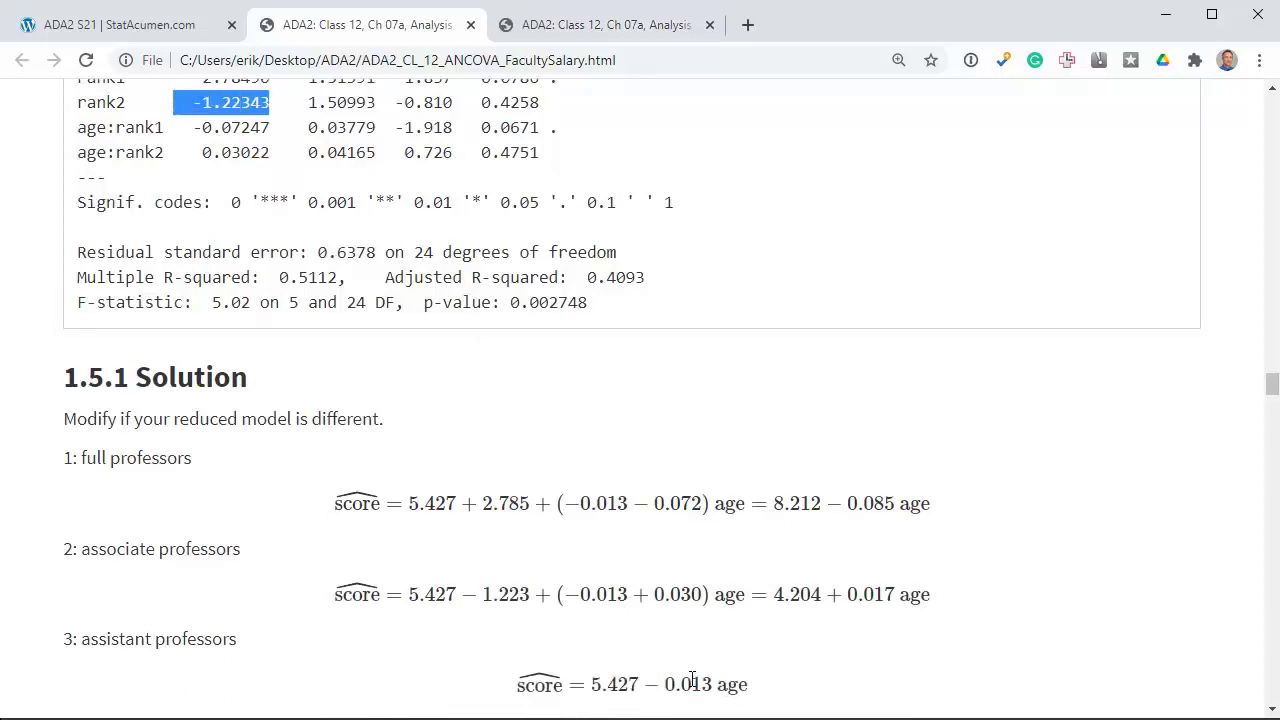
drag(655, 592, 704, 596)
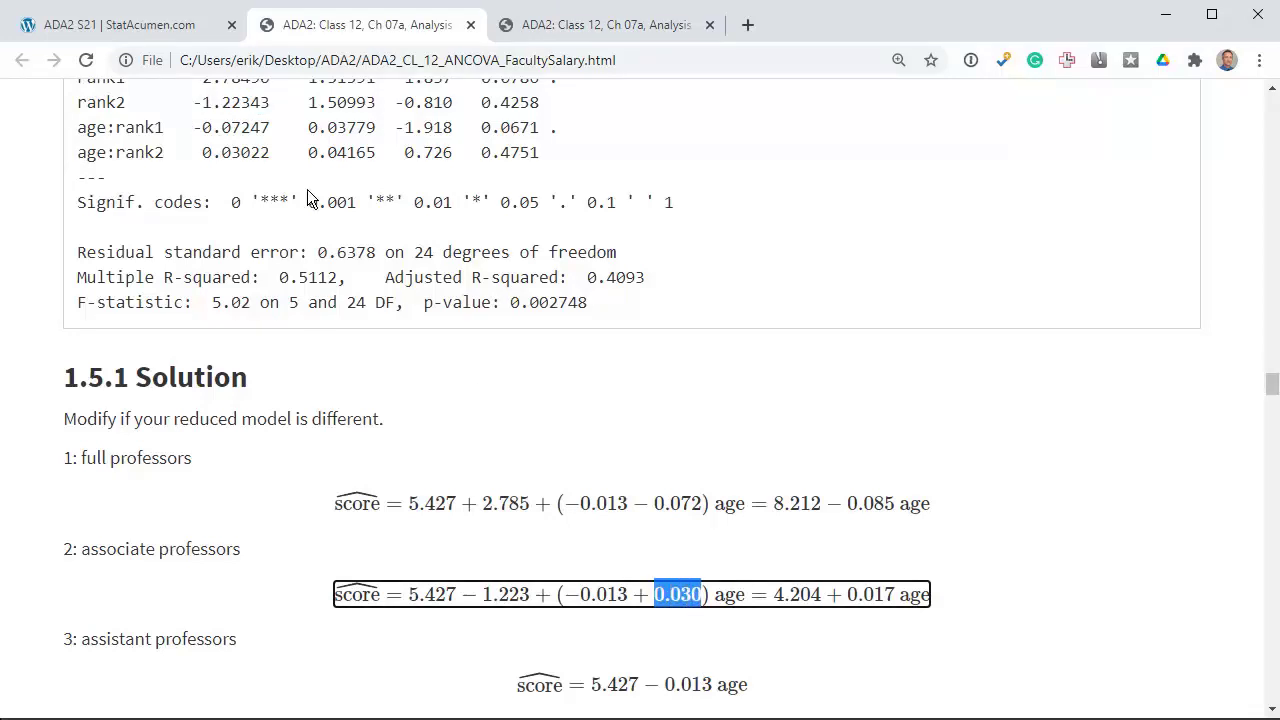
drag(262, 152, 73, 150)
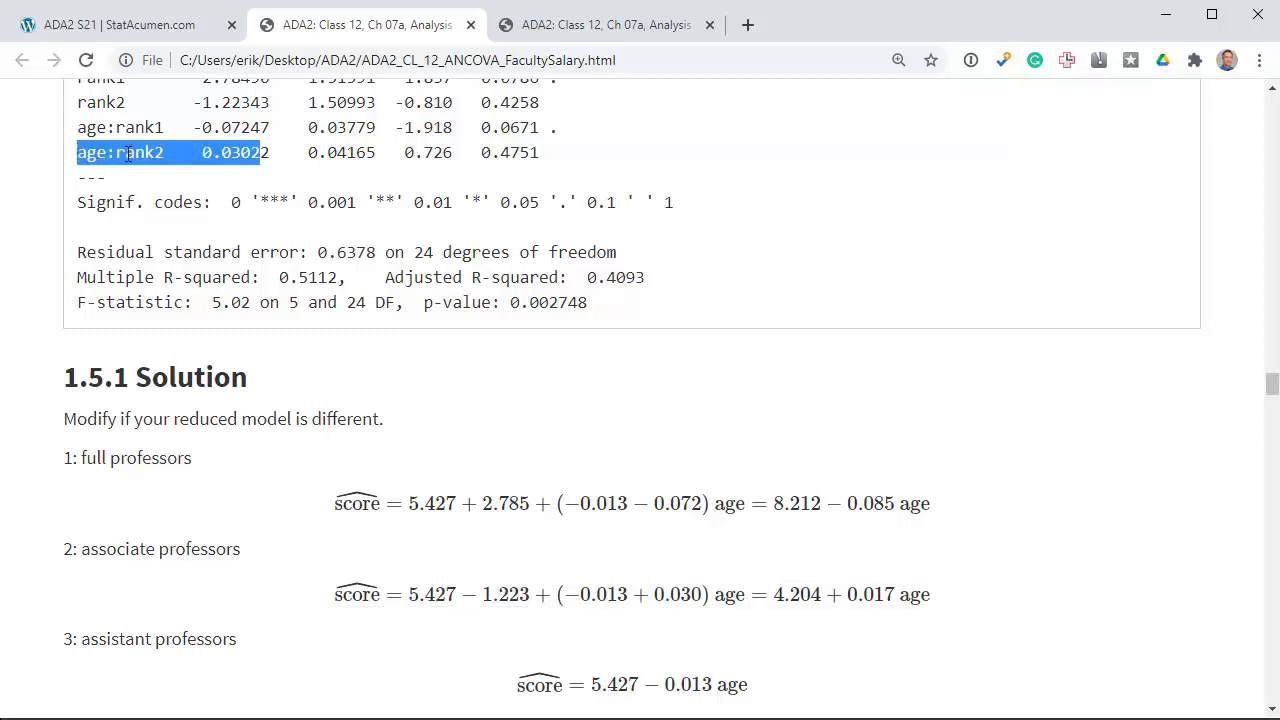
click(268, 153)
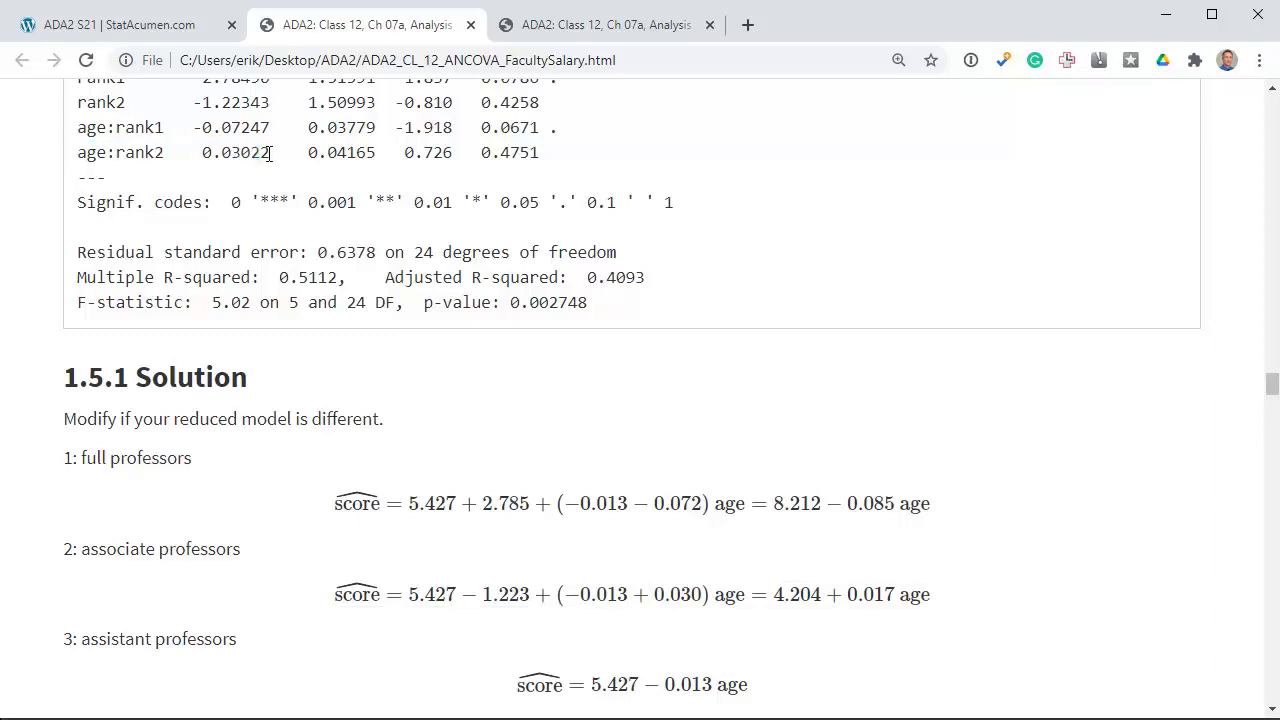
key(alt+Tab)
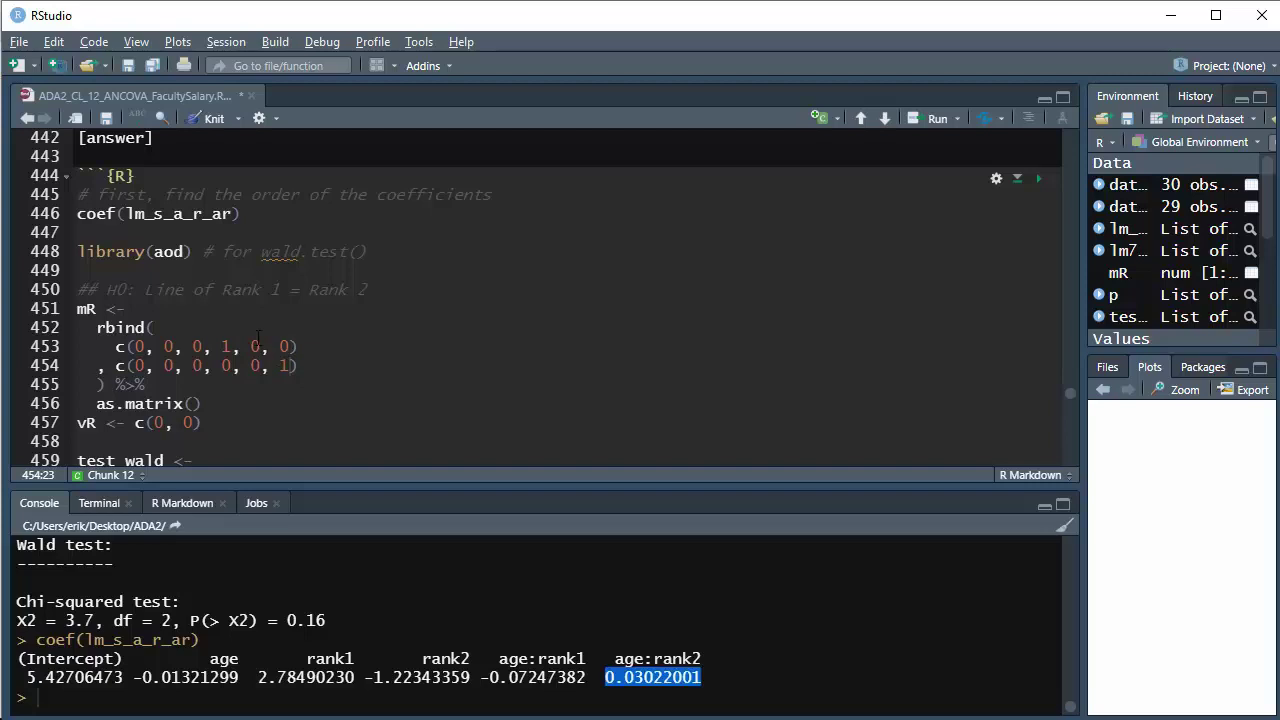
Run the edited chunk at line 444 and highlight the resulting p-value 0.68 (X2 = 0.77, df = 2)
click(318, 326)
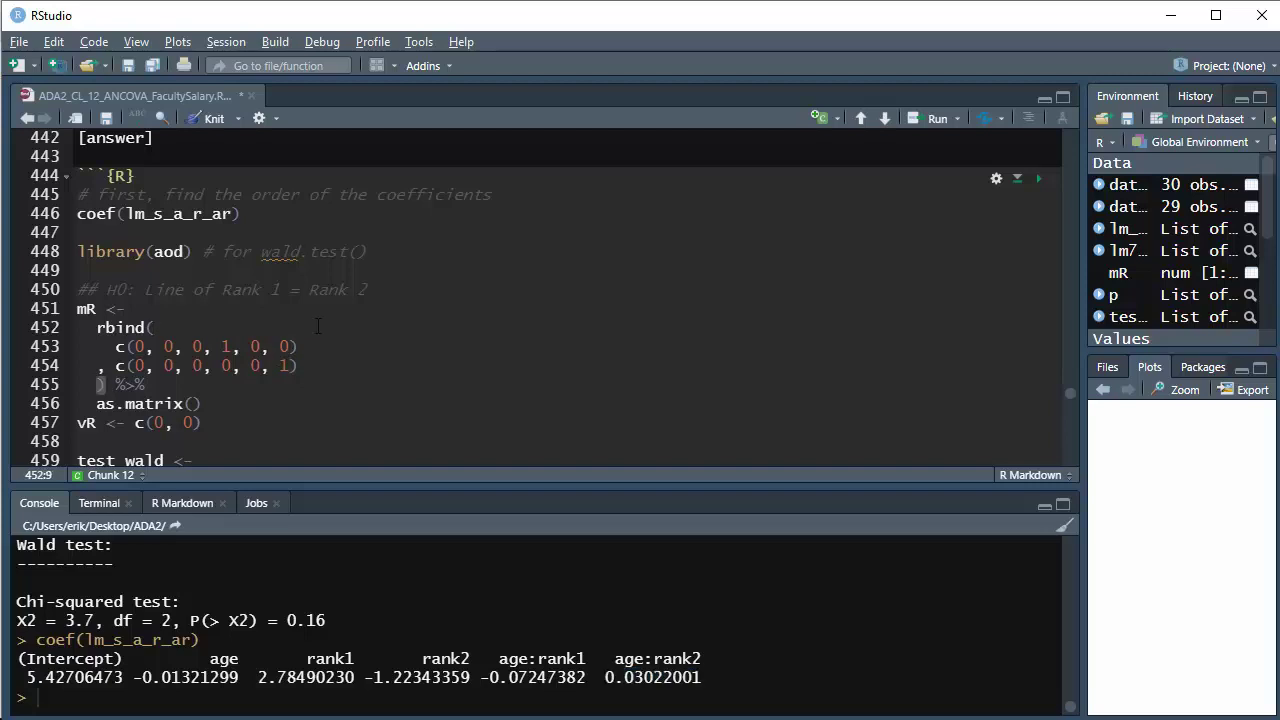
key(Home)
key(Down)
key(Down)
key(Down)
key(Down)
key(Down)
key(Down)
key(Down)
key(Down)
key(Down)
key(Down)
key(Down)
key(Down)
key(Down)
key(Down)
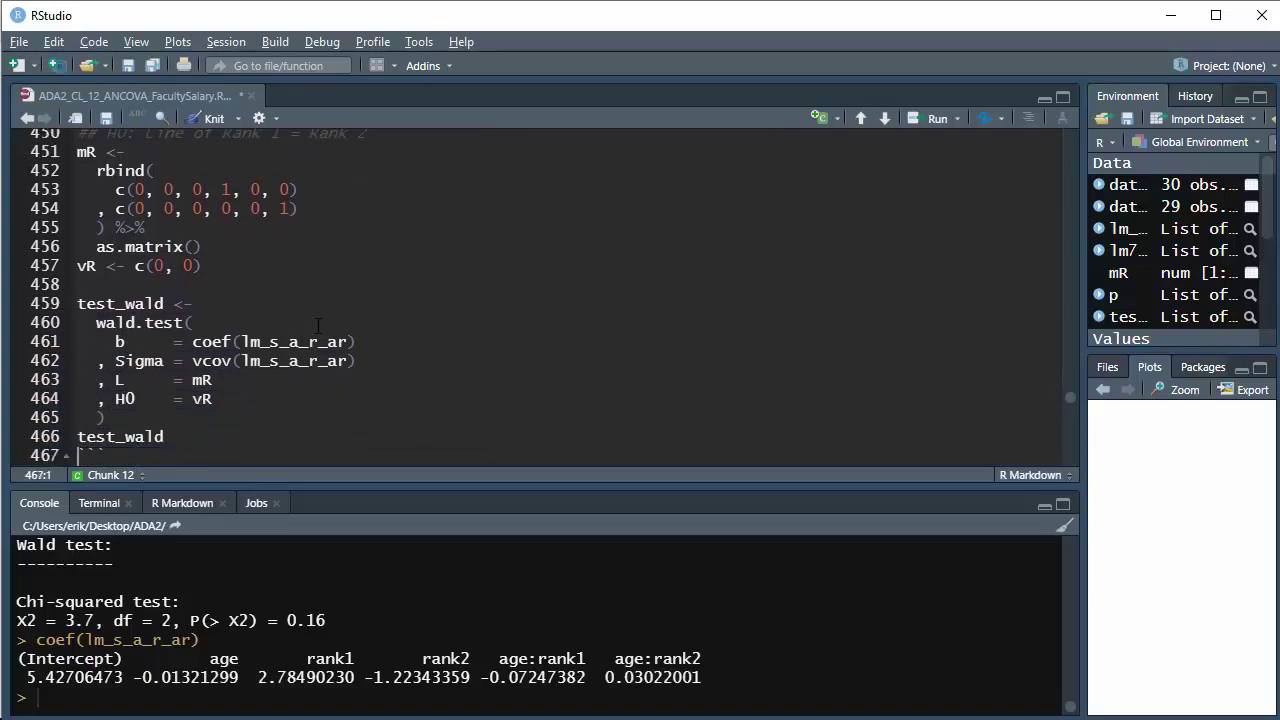
key(Up)
key(Up)
key(Up)
key(Up)
key(Up)
key(Up)
key(Up)
key(Up)
key(Up)
key(Up)
key(Up)
key(Up)
key(Up)
key(Up)
key(Up)
key(Up)
key(Up)
key(Up)
key(Up)
key(Up)
key(Up)
key(Up)
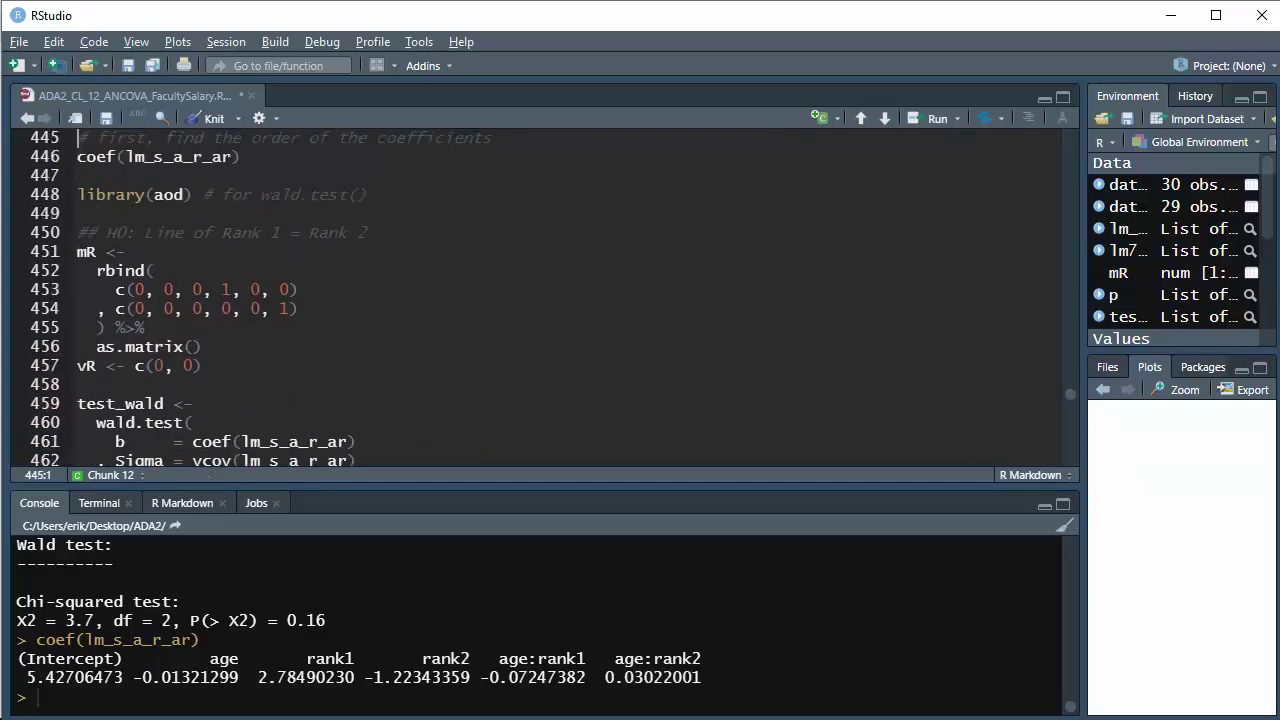
click(1042, 143)
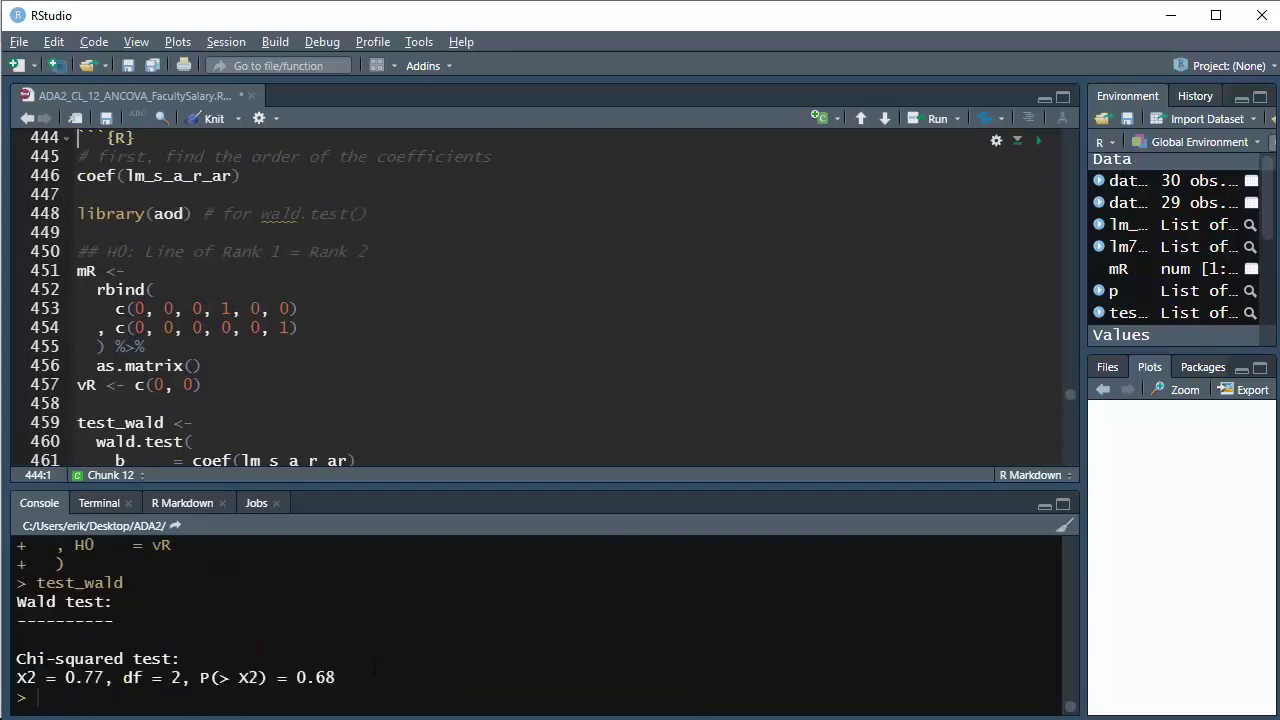
drag(287, 677, 336, 677)
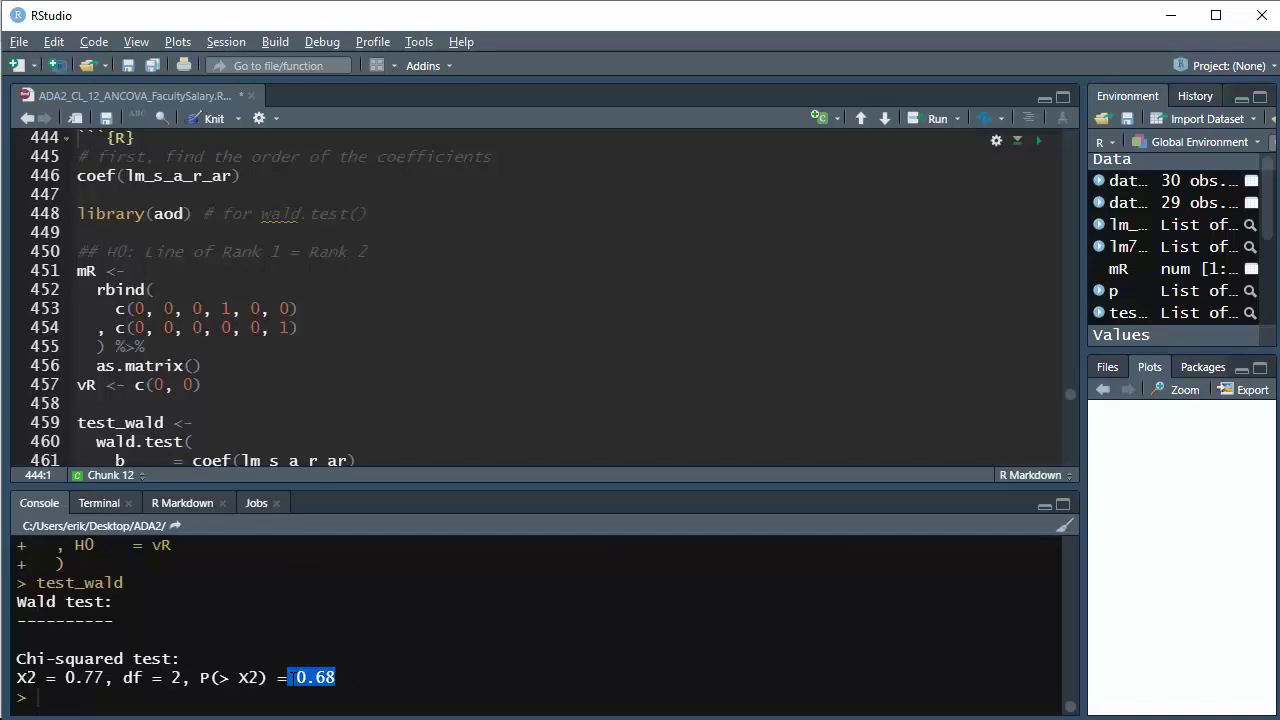
Copy the Wald-test chunk (lines 444–468) and paste a duplicate below it
key(ctrl+1)
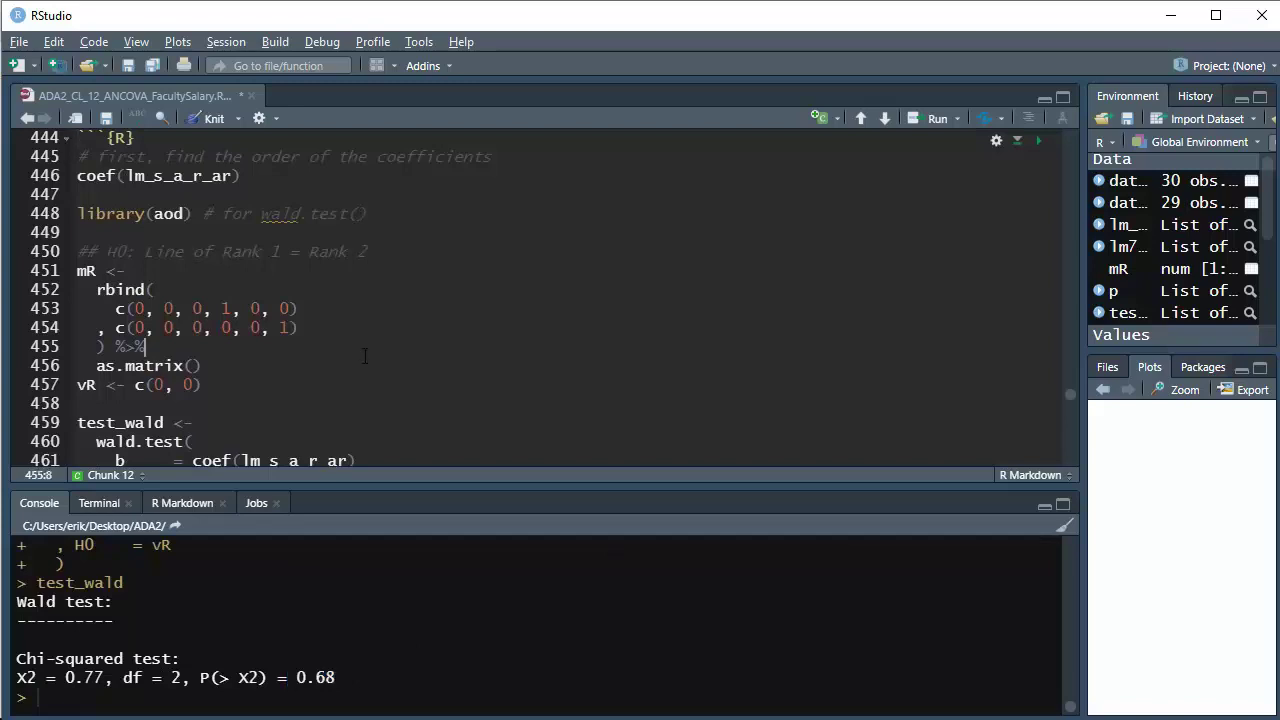
key(Up)
key(Up)
key(Up)
key(Up)
key(Up)
key(Up)
key(Up)
key(Up)
key(Up)
key(Up)
key(Up)
key(shift+Down)
key(shift+Down)
key(shift+Down)
key(shift+Down)
key(shift+Down)
key(shift+Down)
key(shift+Down)
key(shift+Down)
key(shift+Down)
key(shift+Down)
key(shift+Down)
key(shift+Down)
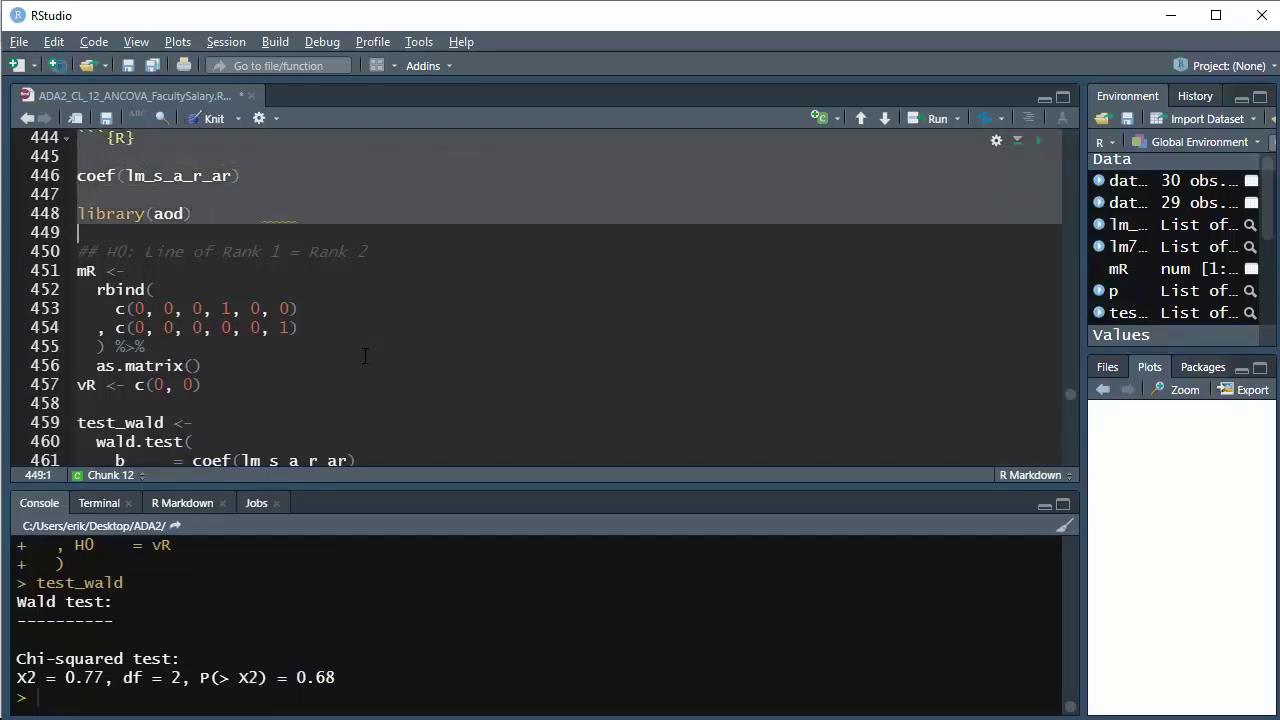
key(shift+Down)
key(shift+Down)
key(shift+Down)
key(shift+Down)
key(shift+Down)
key(shift+Down)
key(shift+Down)
key(shift+Down)
key(shift+Down)
key(shift+Down)
key(shift+Down)
key(shift+Down)
key(ctrl+c)
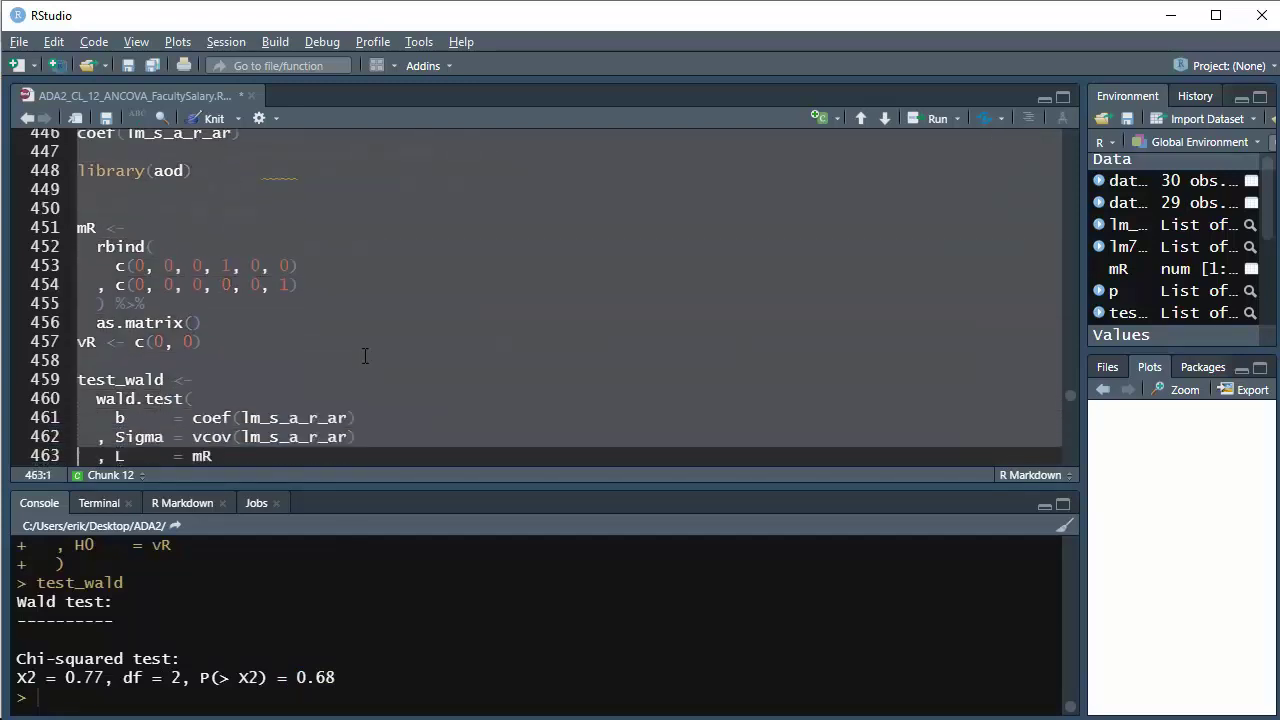
key(Down)
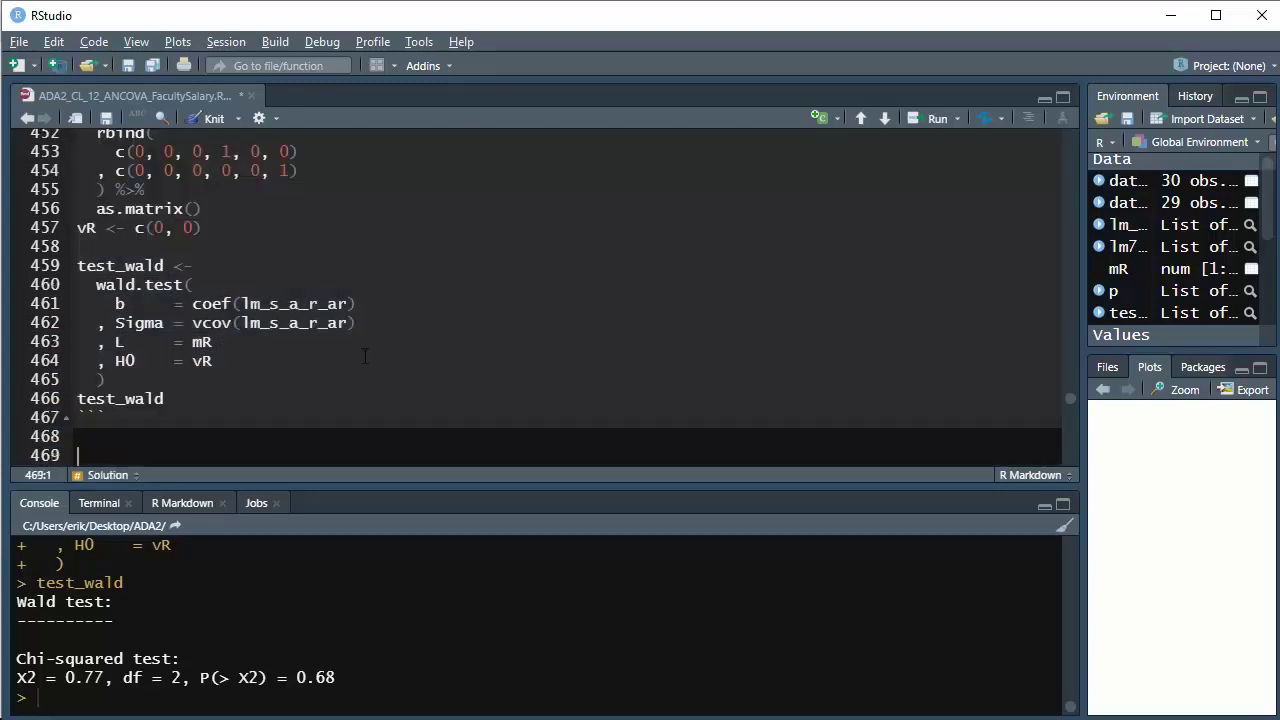
key(Return)
key(Return)
key(Return)
key(Return)
key(Up)
key(ctrl+v)
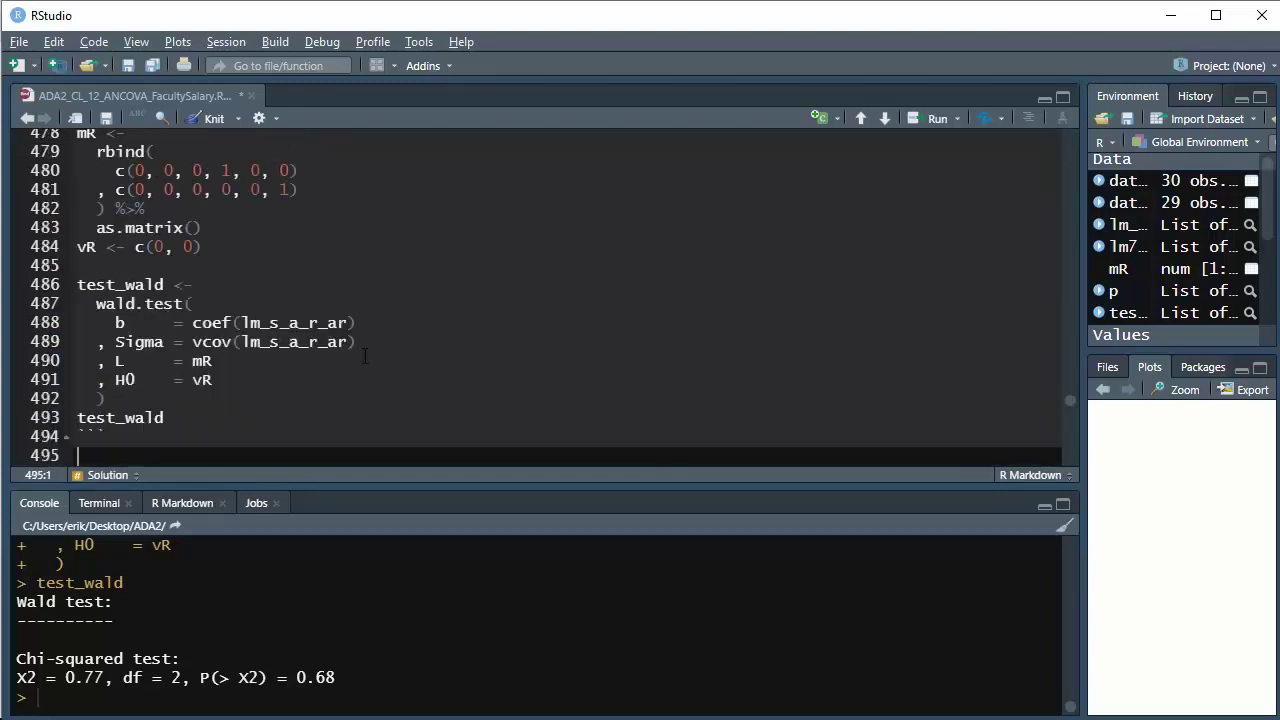
Inspect the copy's hypothesis comment and review the Direction 2 instructions above
key(Up)
key(Up)
key(Up)
key(Up)
key(Up)
key(Up)
key(Up)
key(Up)
key(Up)
key(Up)
key(Up)
key(Up)
key(Up)
key(Up)
key(Up)
key(Up)
key(Up)
key(Up)
key(Up)
key(Down)
key(Down)
key(End)
key(Left)
key(Left)
key(Left)
key(Left)
key(Left)
key(Left)
key(Left)
key(Left)
key(Left)
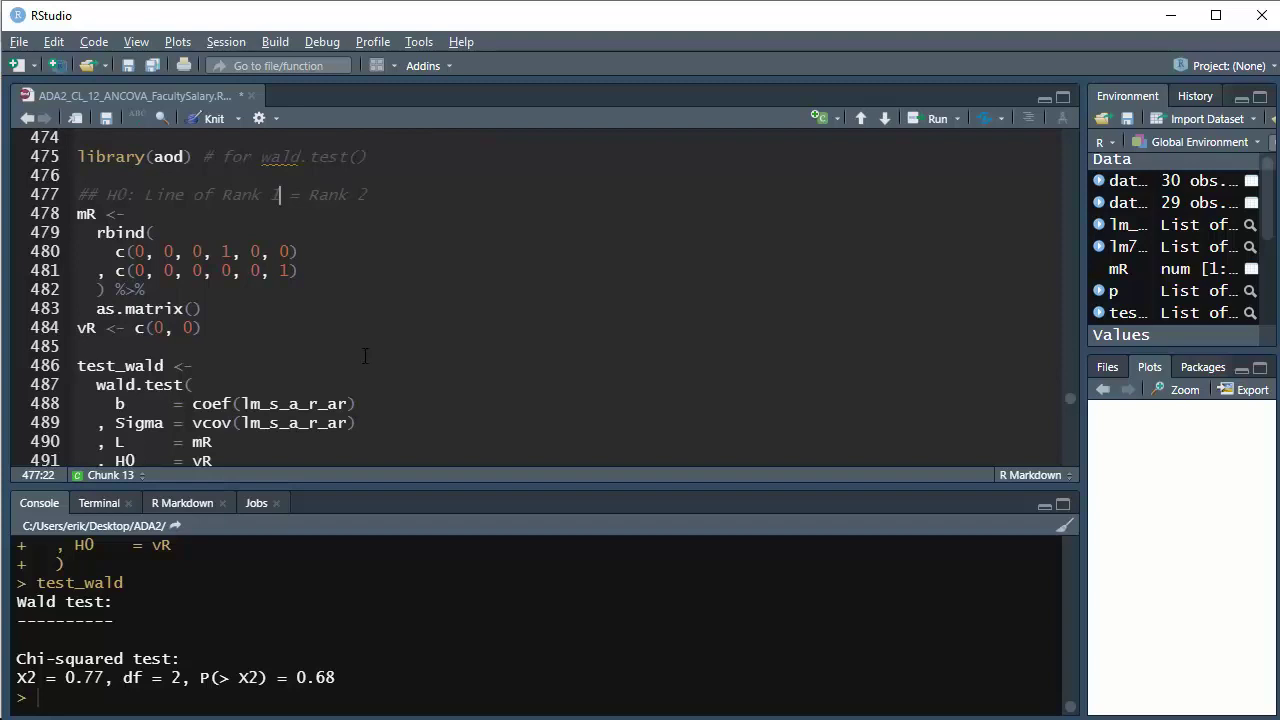
key(Up)
key(Up)
key(Up)
key(Up)
key(Up)
key(Up)
key(Up)
key(Up)
key(Up)
key(Up)
key(Up)
key(Up)
key(Up)
key(Up)
key(Up)
key(Up)
key(Up)
key(Up)
key(Up)
key(Up)
key(Down)
key(Down)
key(Down)
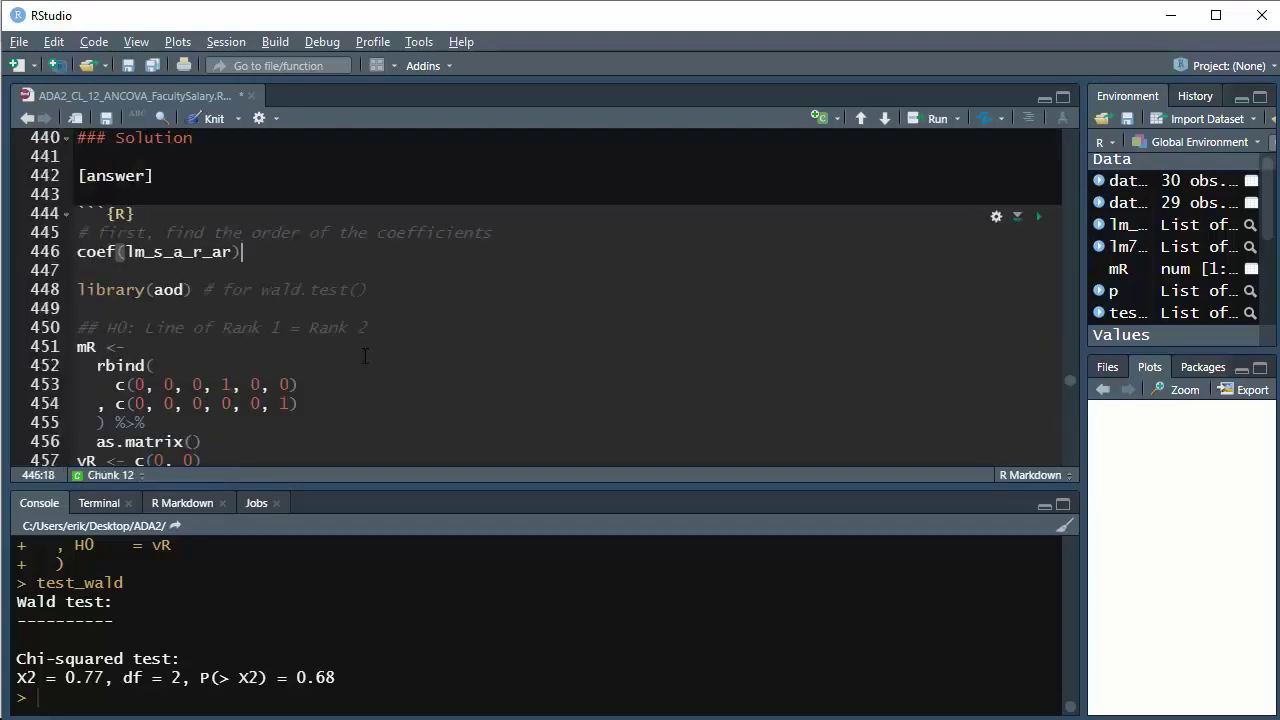
key(Page_Up)
key(Page_Up)
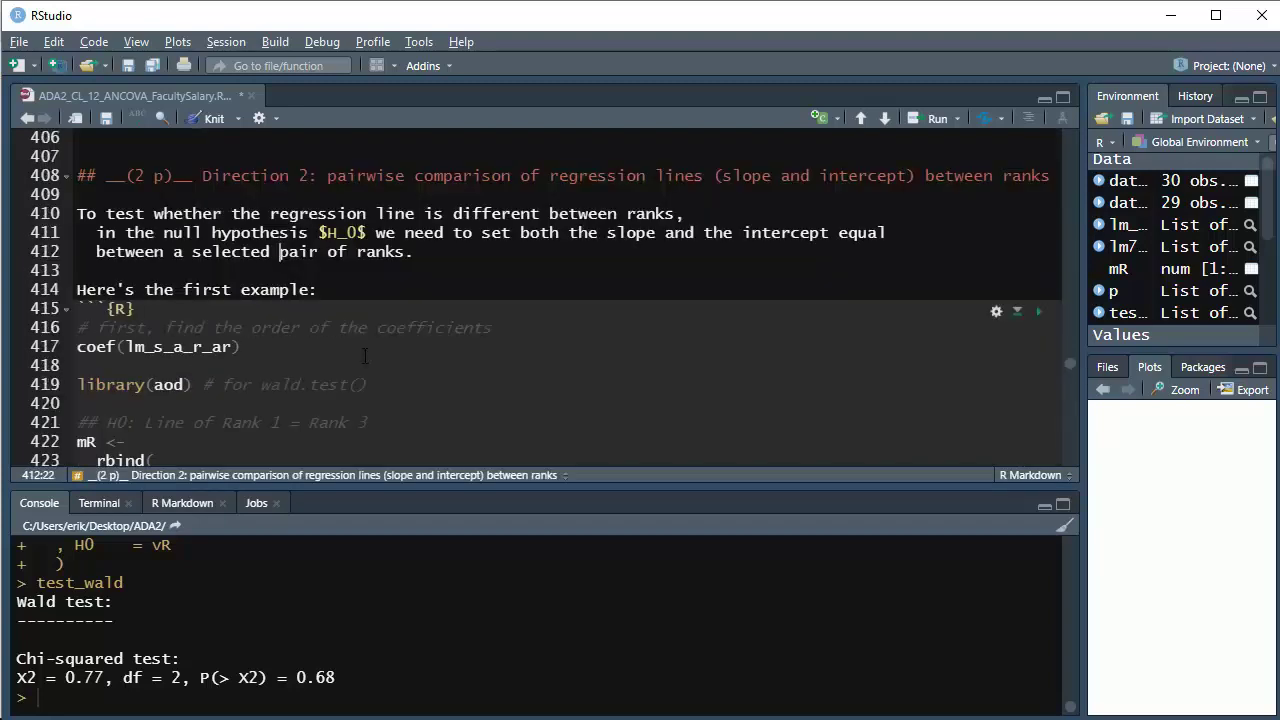
key(Page_Down)
key(Page_Down)
Change the original chunk's hypothesis comment to read Rank 2 = Rank 3
key(Down)
key(Down)
key(Down)
key(Down)
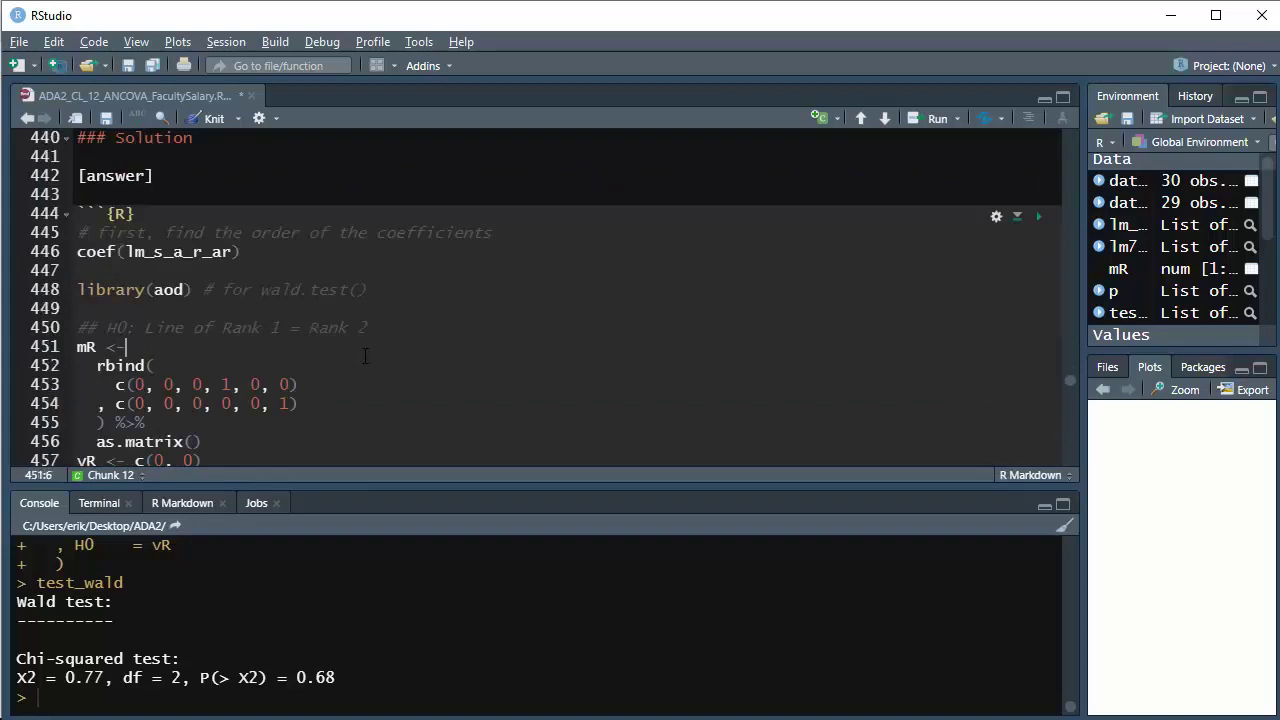
key(BackSpace)
text(2)
key(End)
key(BackSpace)
text(3)
key(shift+Left)
key(shift+Left)
key(shift+Left)
key(shift+Left)
key(shift+Left)
key(shift+Left)
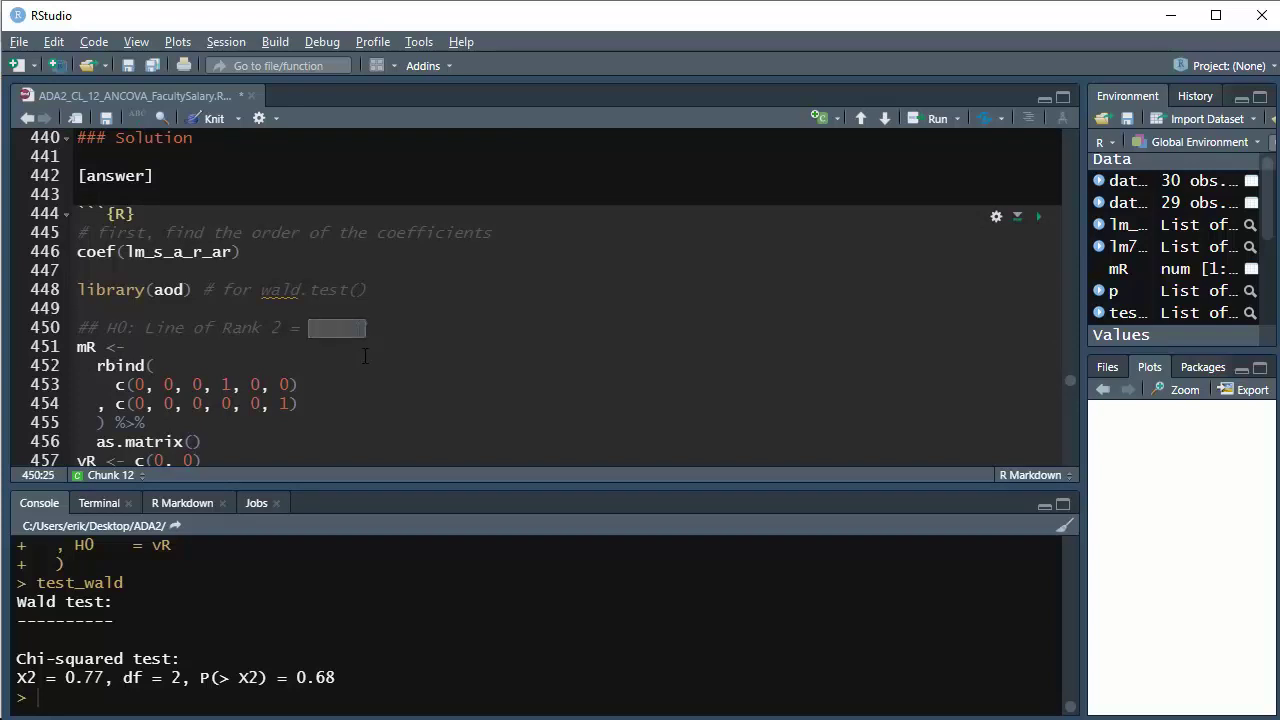
key(End)
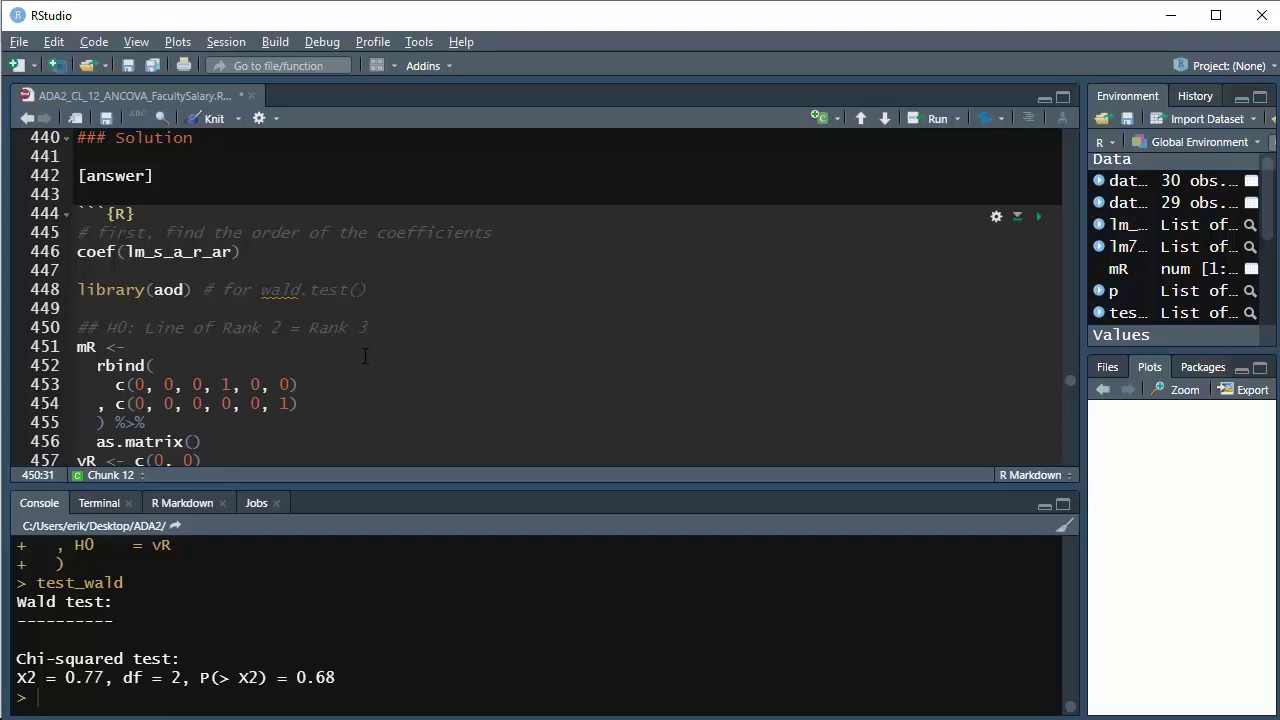
Look over the copied chunk, still labelled Rank 1 = Rank 2
key(Right)
key(Down)
key(Down)
key(Down)
key(Down)
key(Down)
key(Down)
key(Down)
key(Down)
key(Down)
key(Down)
key(Down)
key(Down)
key(Down)
key(Down)
key(Down)
key(Down)
key(Down)
key(Down)
key(Down)
key(Down)
key(Down)
key(Down)
key(Down)
key(Down)
key(Down)
key(Down)
key(Down)
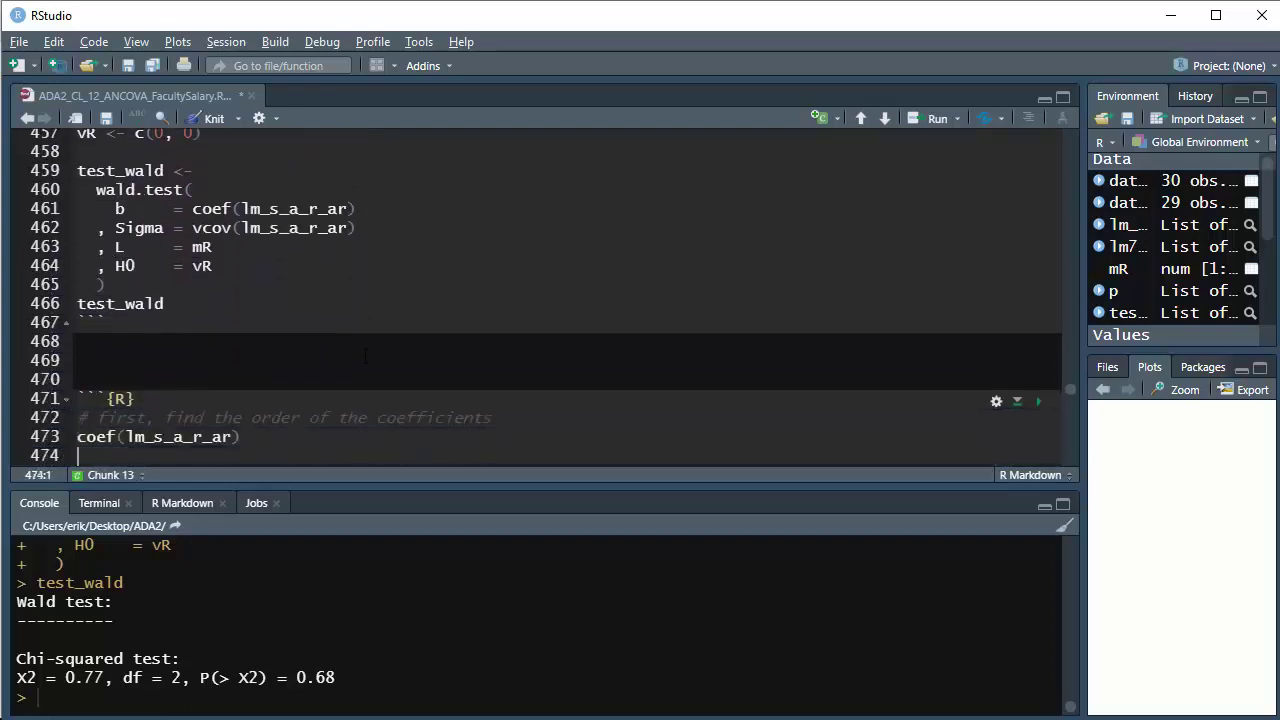
key(Up)
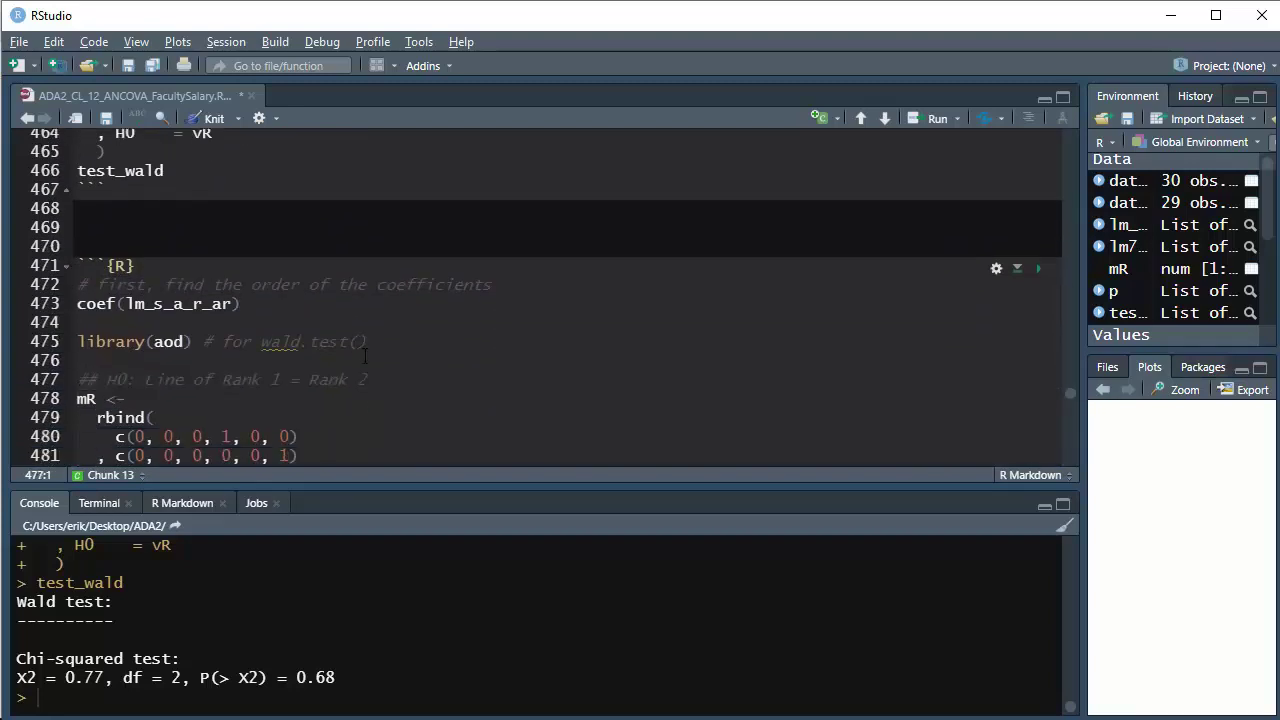
key(Down)
key(Down)
key(Down)
key(Down)
key(Down)
key(Down)
key(Down)
key(Down)
key(Down)
key(Down)
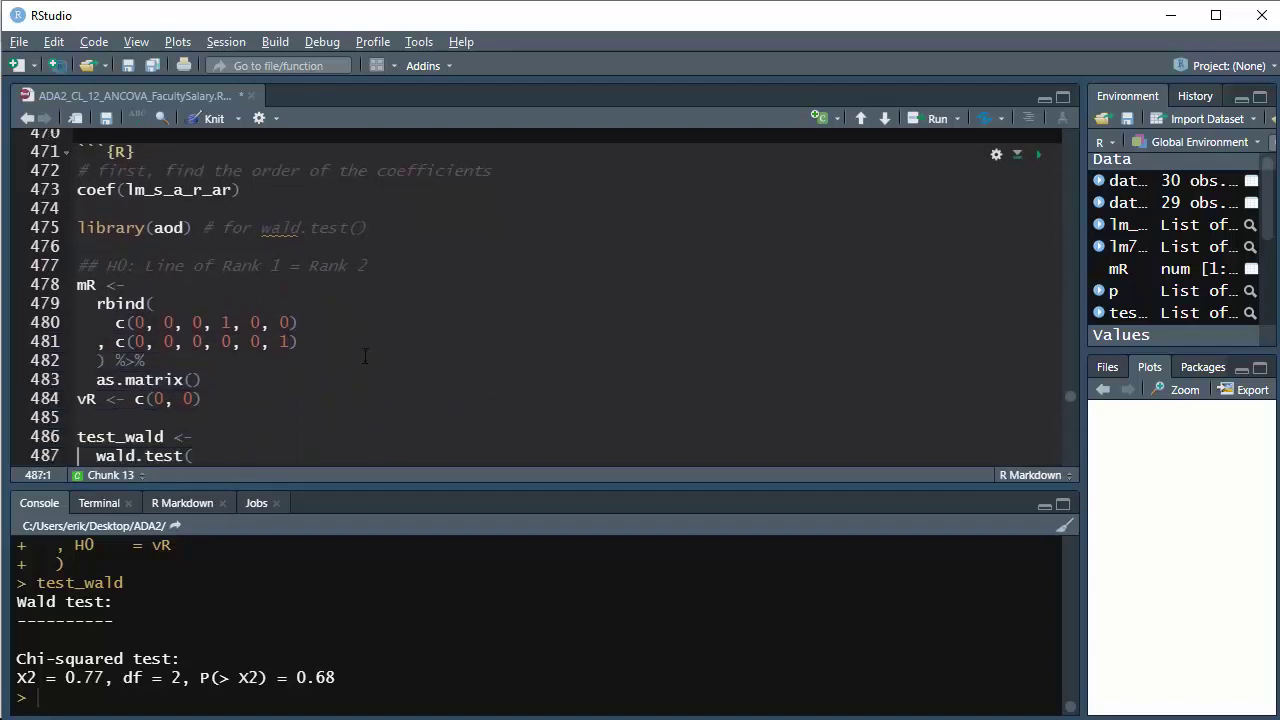
key(alt+Tab)
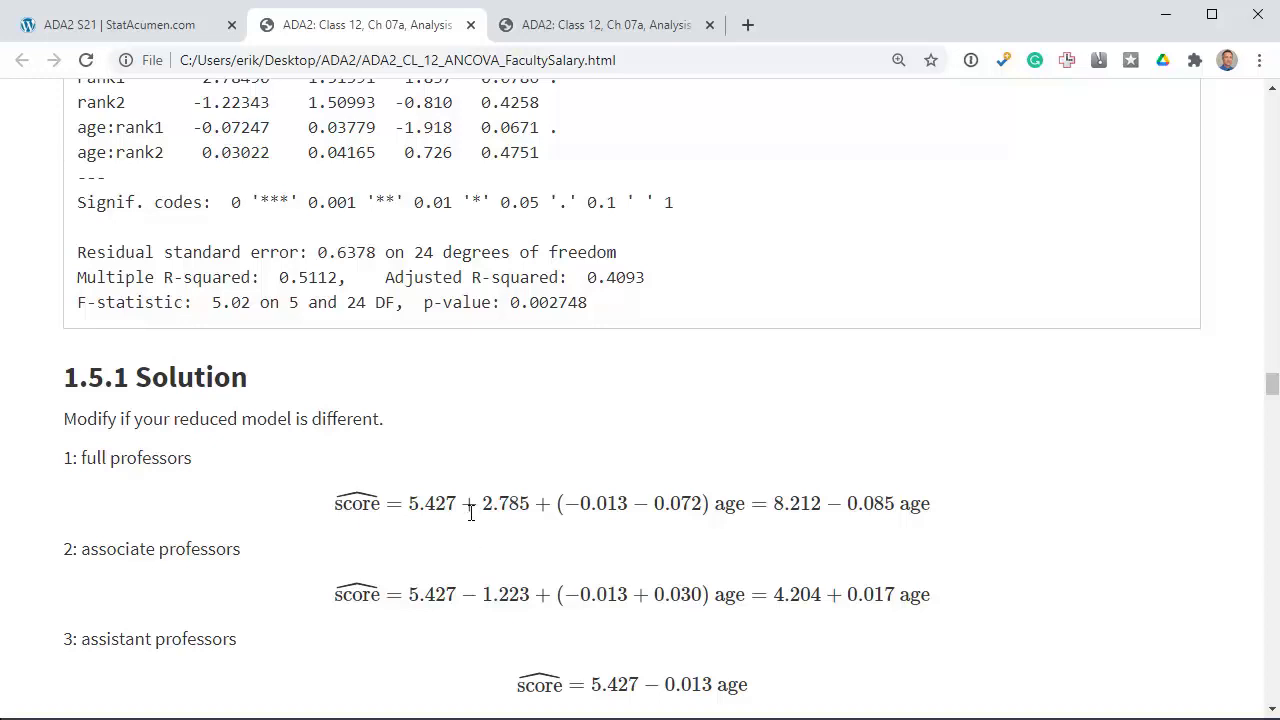
Match the rank offsets 2.785 and −1.223 to the rank coefficients, including rank2 = -1.22343
drag(462, 505, 531, 510)
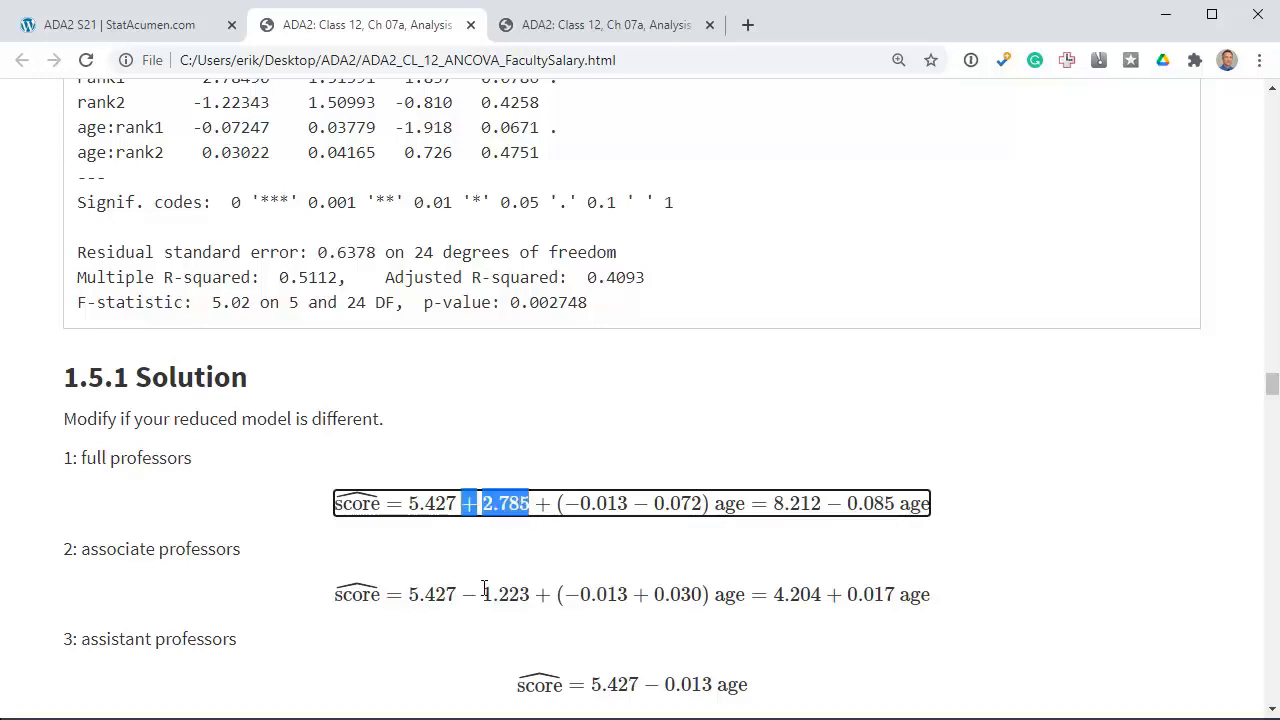
drag(462, 597, 530, 593)
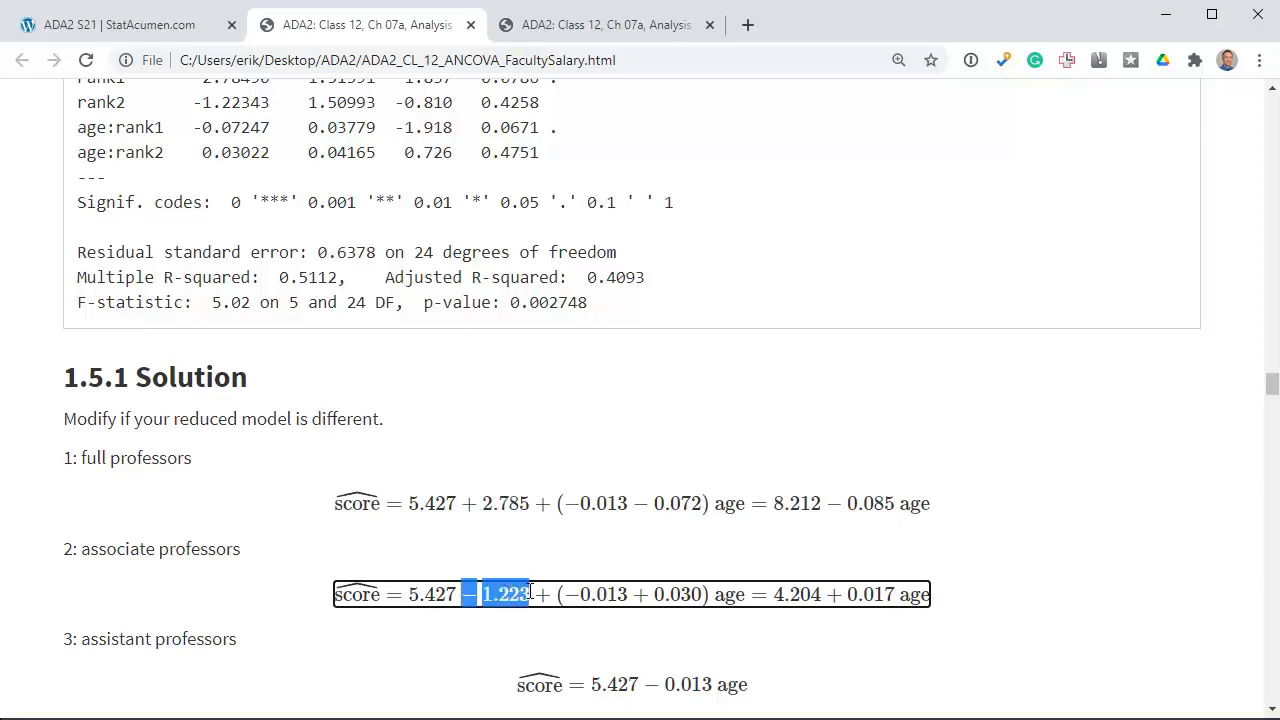
scroll(530, 593, up, 1)
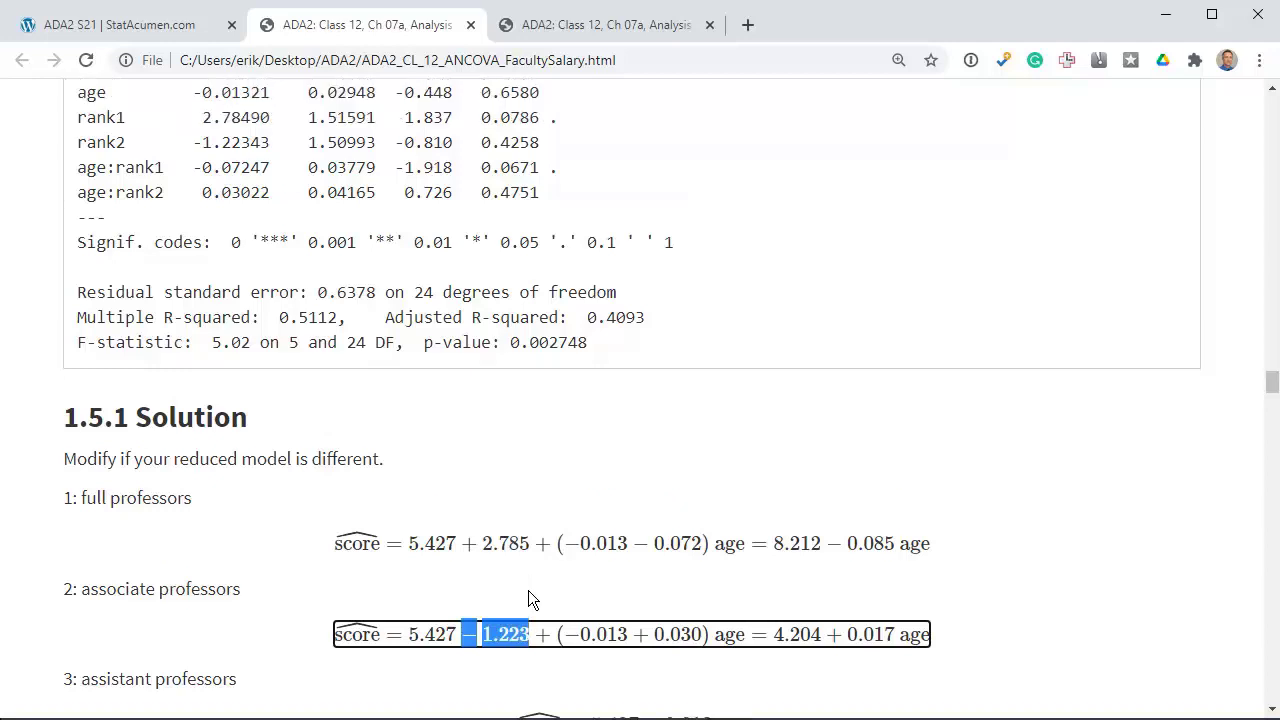
drag(196, 118, 265, 120)
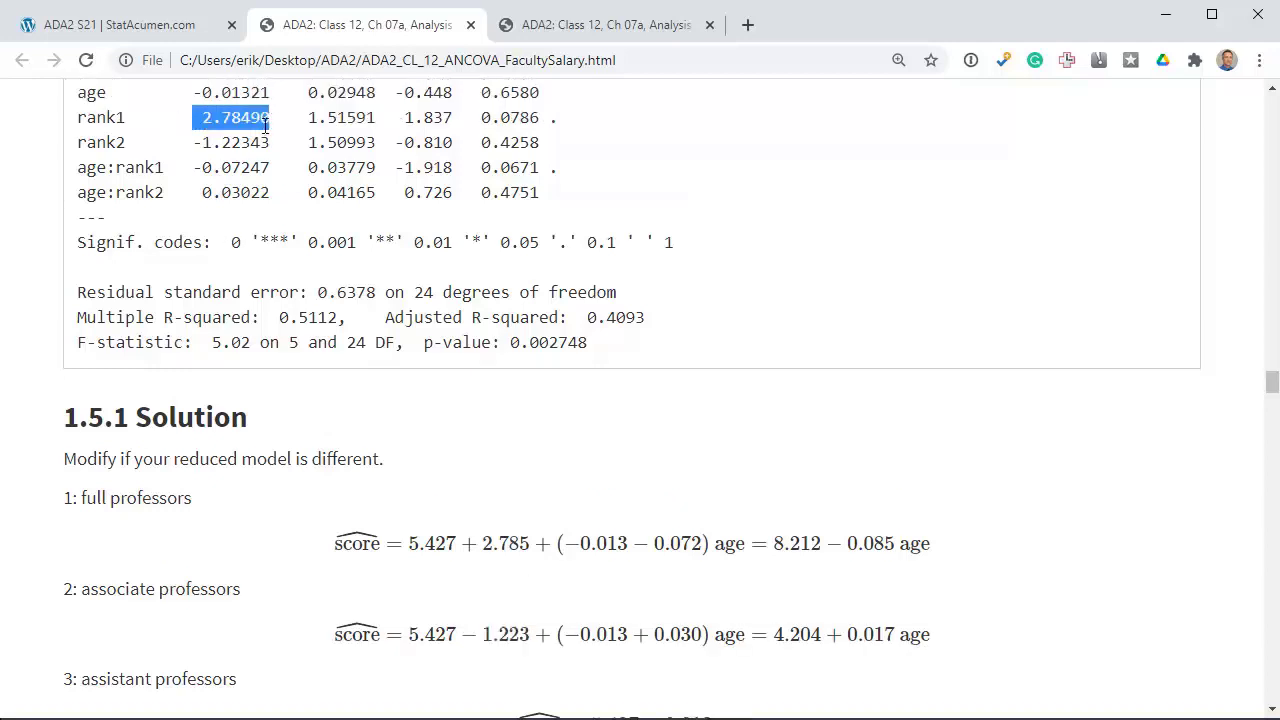
drag(196, 142, 268, 143)
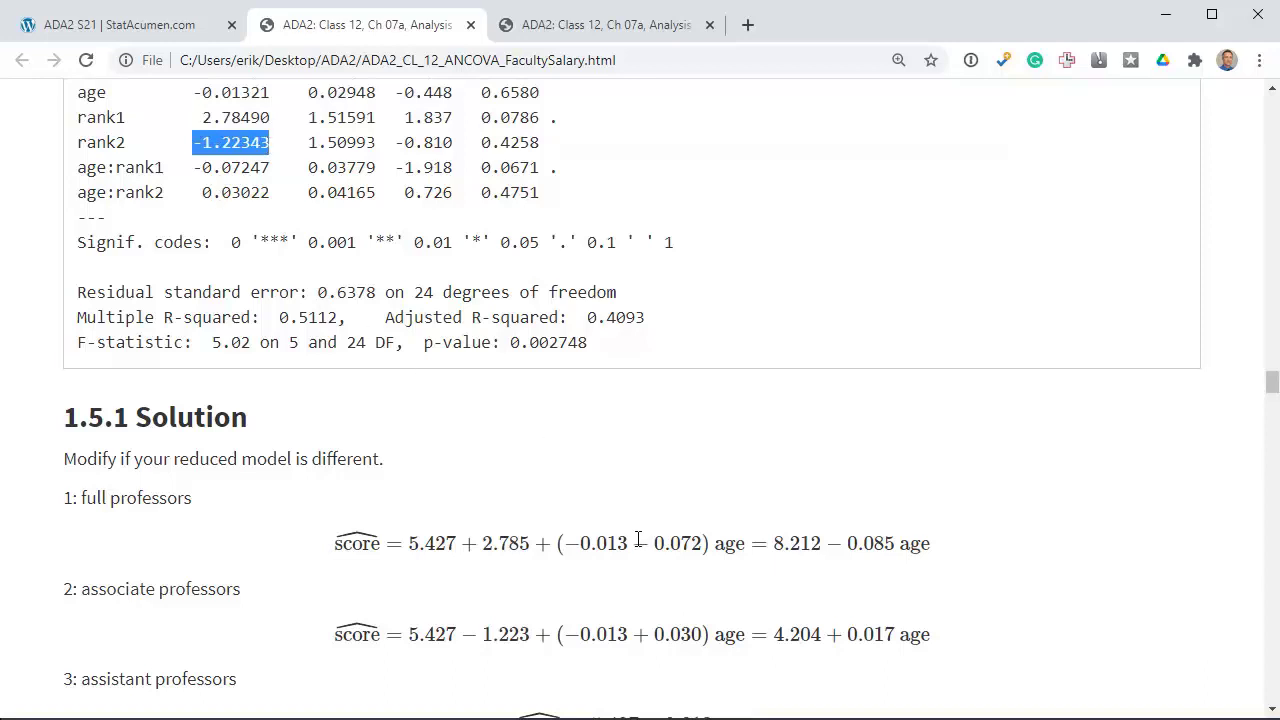
Match the slope adjustments 0.072 and 0.030 to the age:rank1 and age:rank2 coefficients
drag(638, 543, 703, 545)
drag(636, 634, 704, 634)
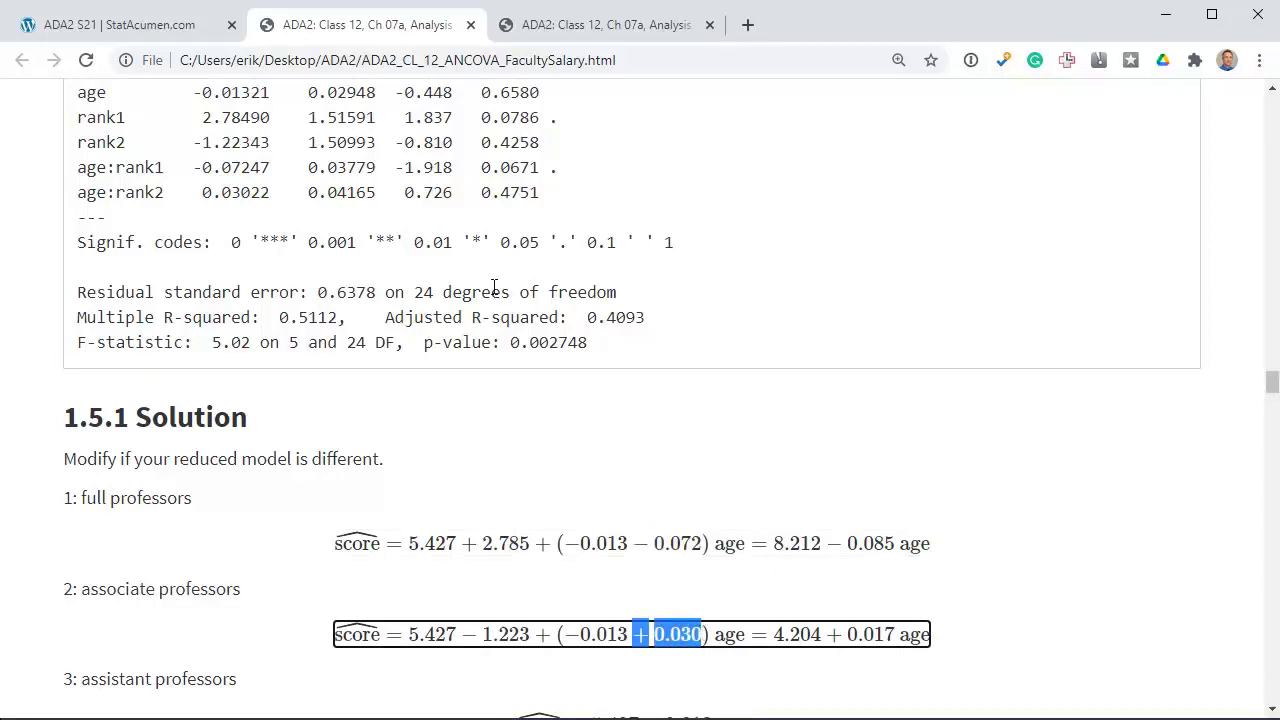
drag(194, 167, 282, 167)
drag(192, 191, 271, 191)
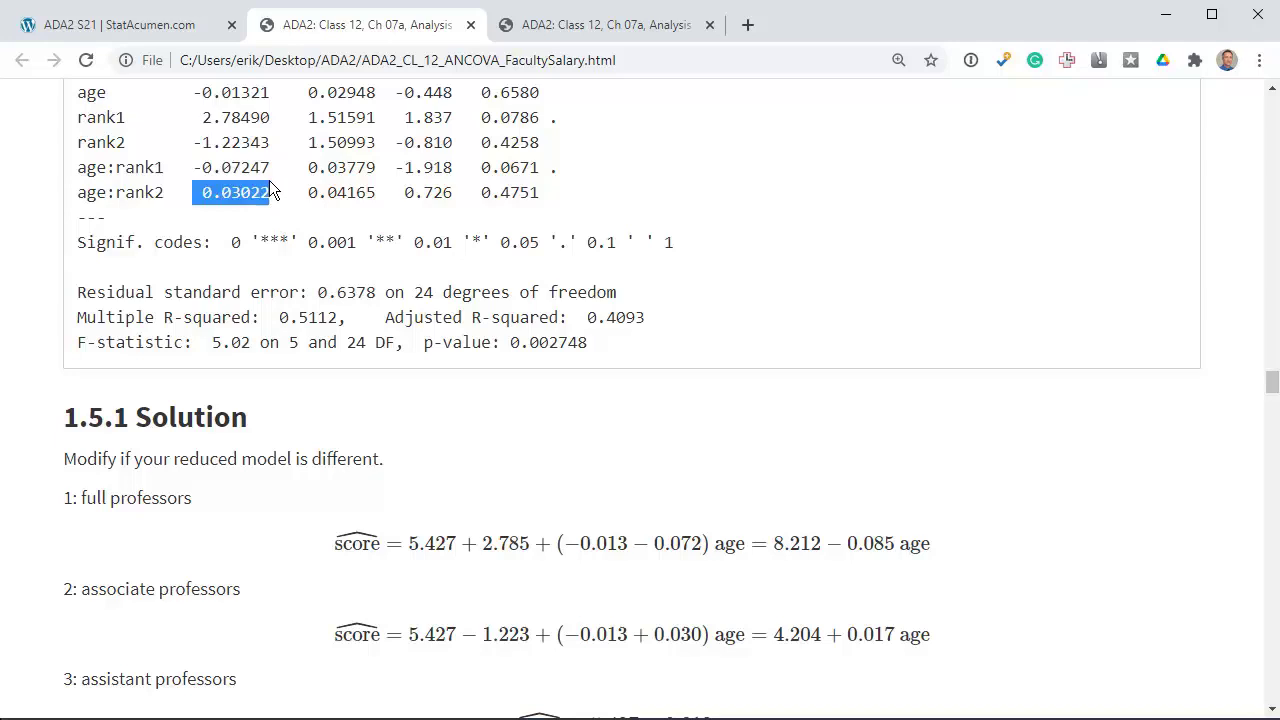
key(alt+Tab)
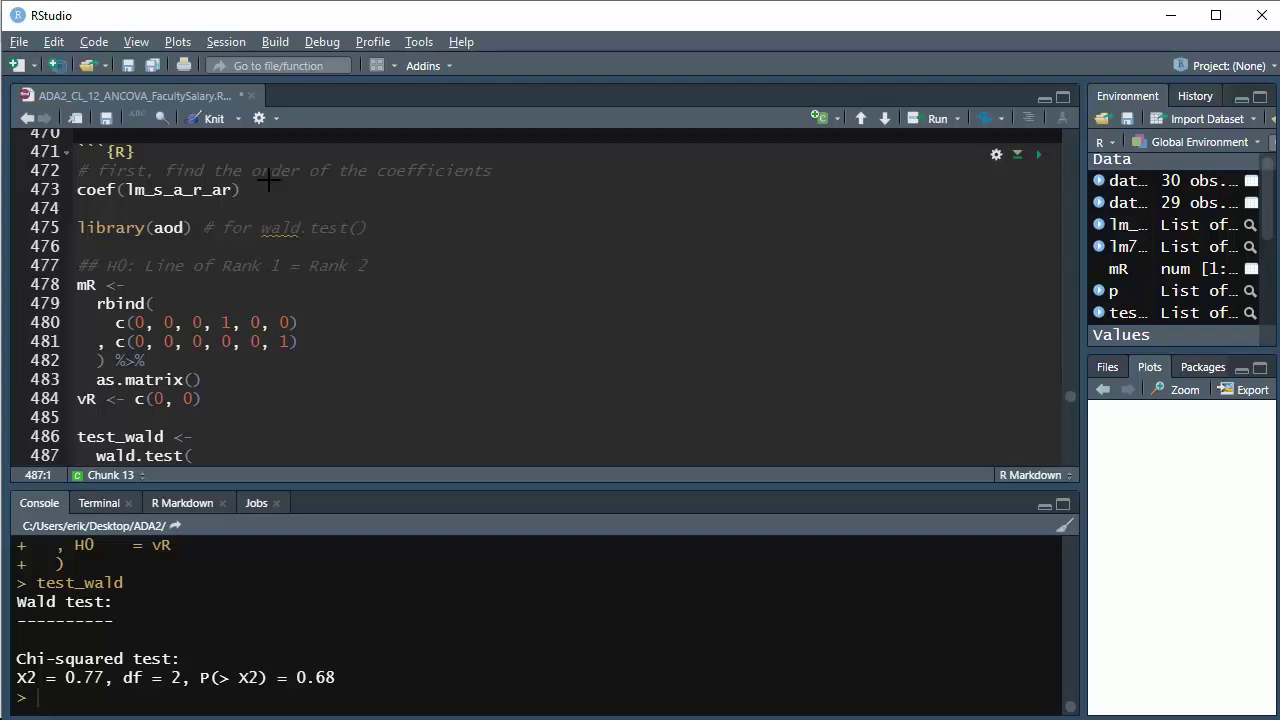
Edit the contrast matrix rows to give rank1 and age:rank1 weight 1 against -1
click(213, 322)
key(Left)
key(BackSpace)
text(1)
key(BackSpace)
text(-)
key(Down)
key(Right)
key(Right)
key(Right)
key(Right)
key(BackSpace)
text(1)
key(Right)
key(Right)
Print coef(lm_s_a_r_ar) in the console to see the coefficient order
click(390, 600)
text(coef(lm_s_a_r_ar))
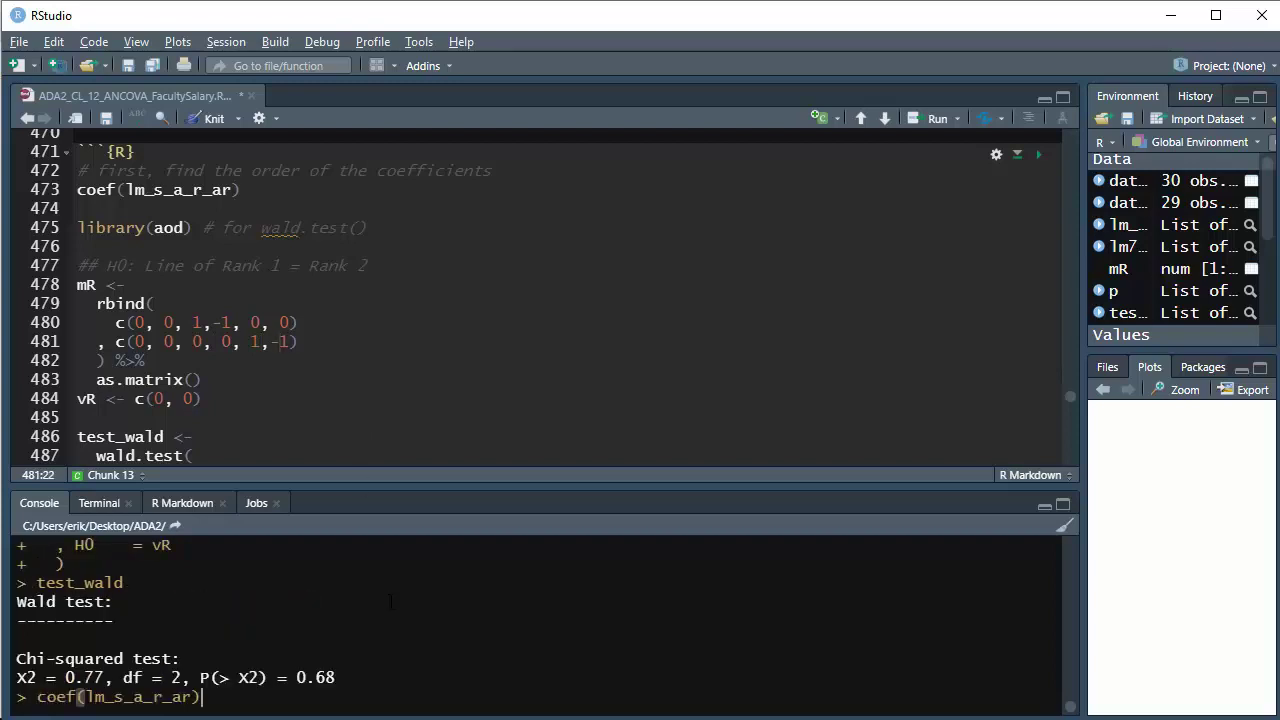
key(Return)
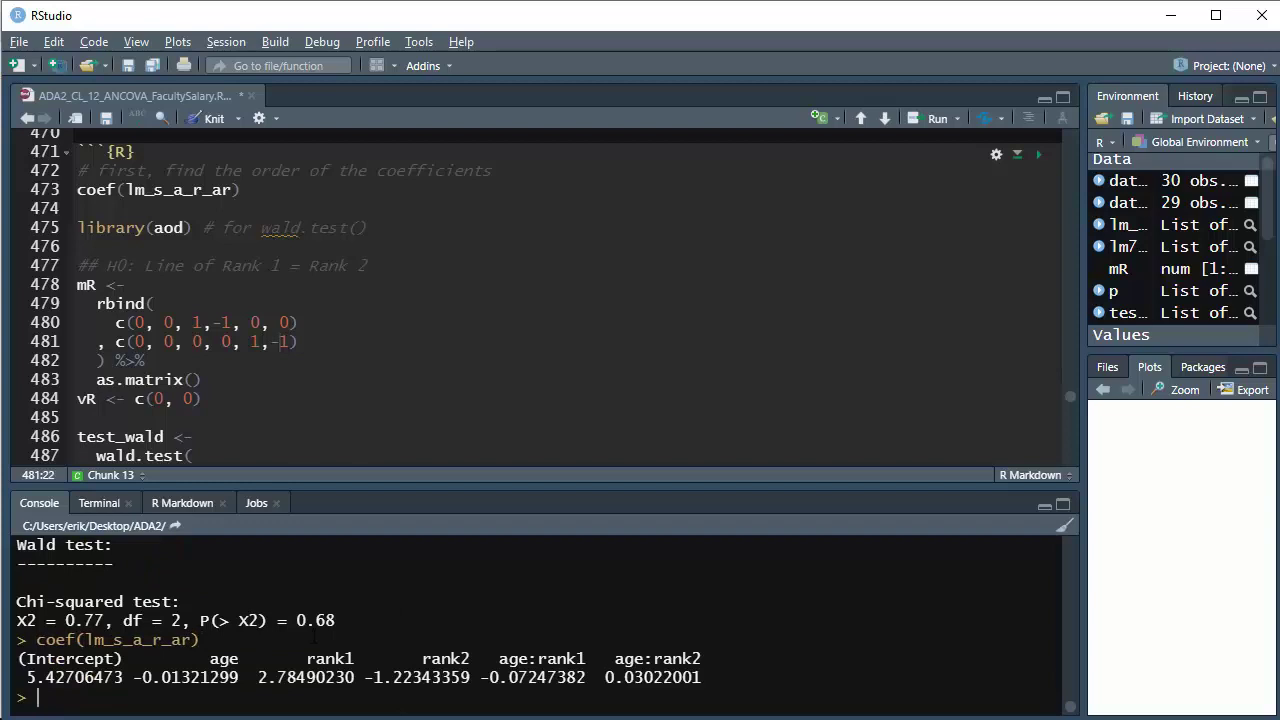
drag(306, 658, 470, 658)
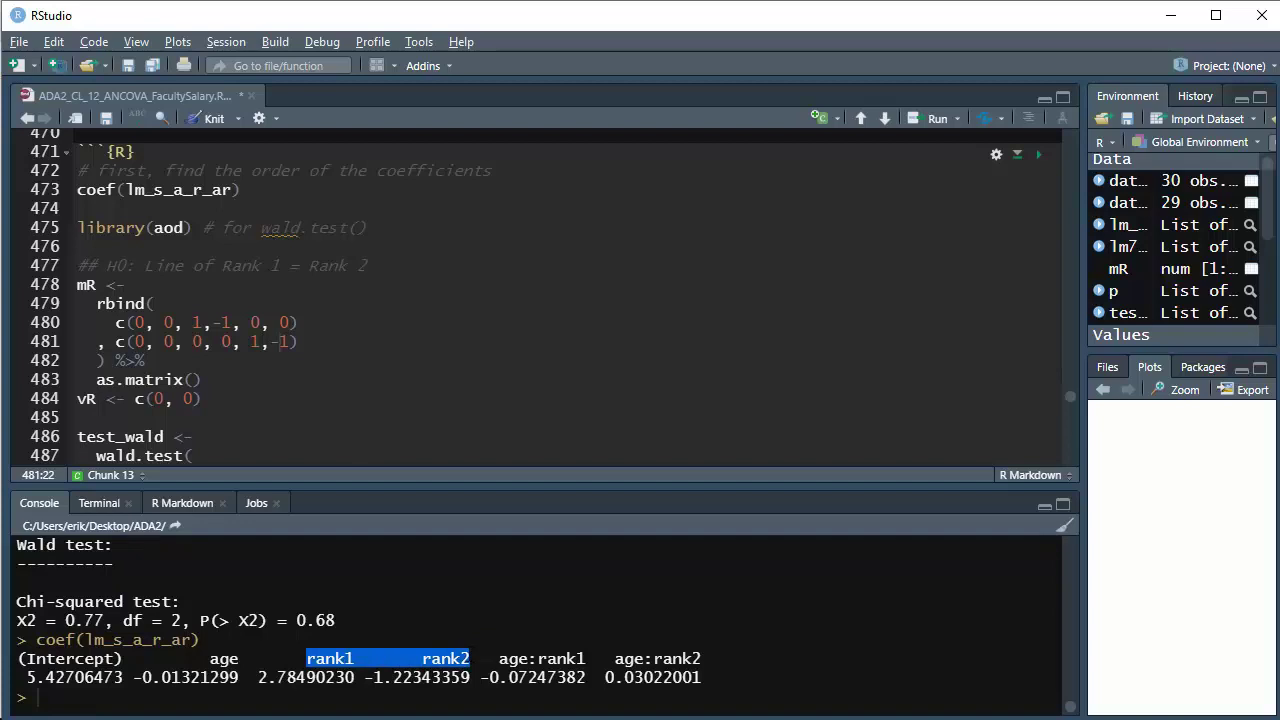
Check the 1/-1 weights and zero hypothesis vector against the coefficient names, then run the chunk
click(196, 322)
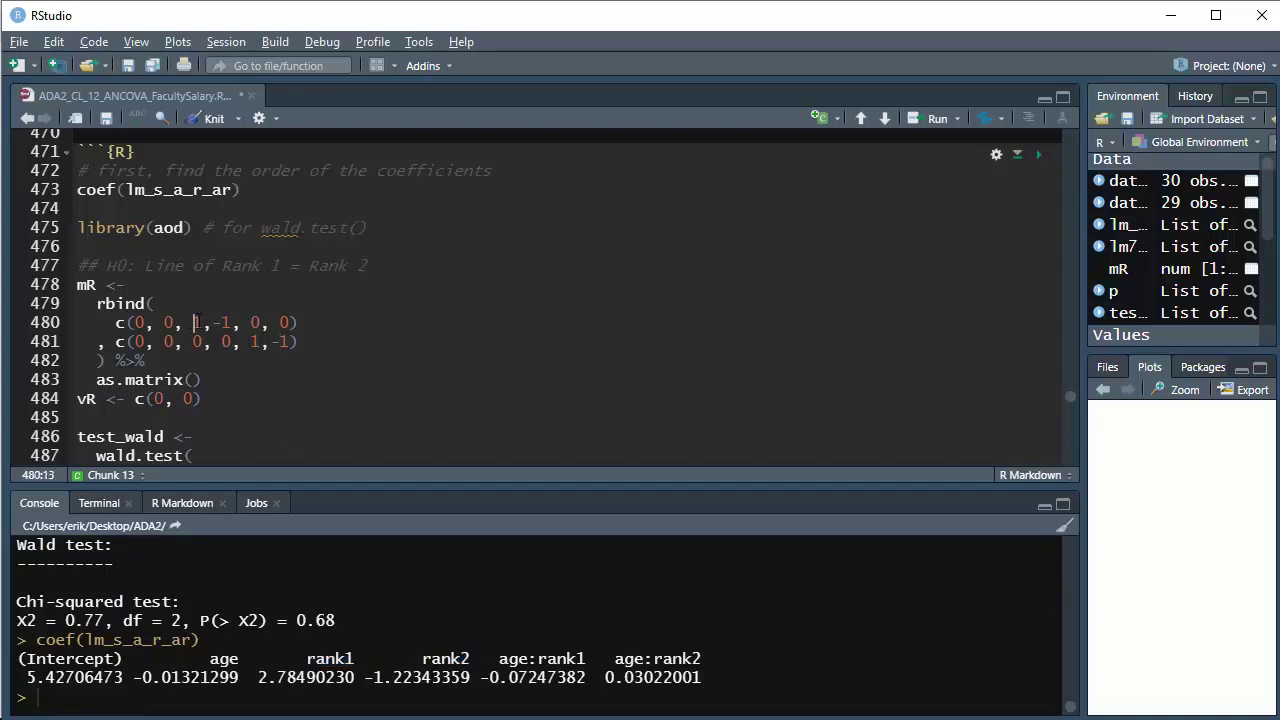
drag(211, 322, 231, 322)
click(155, 399)
double_click(158, 399)
drag(499, 658, 711, 659)
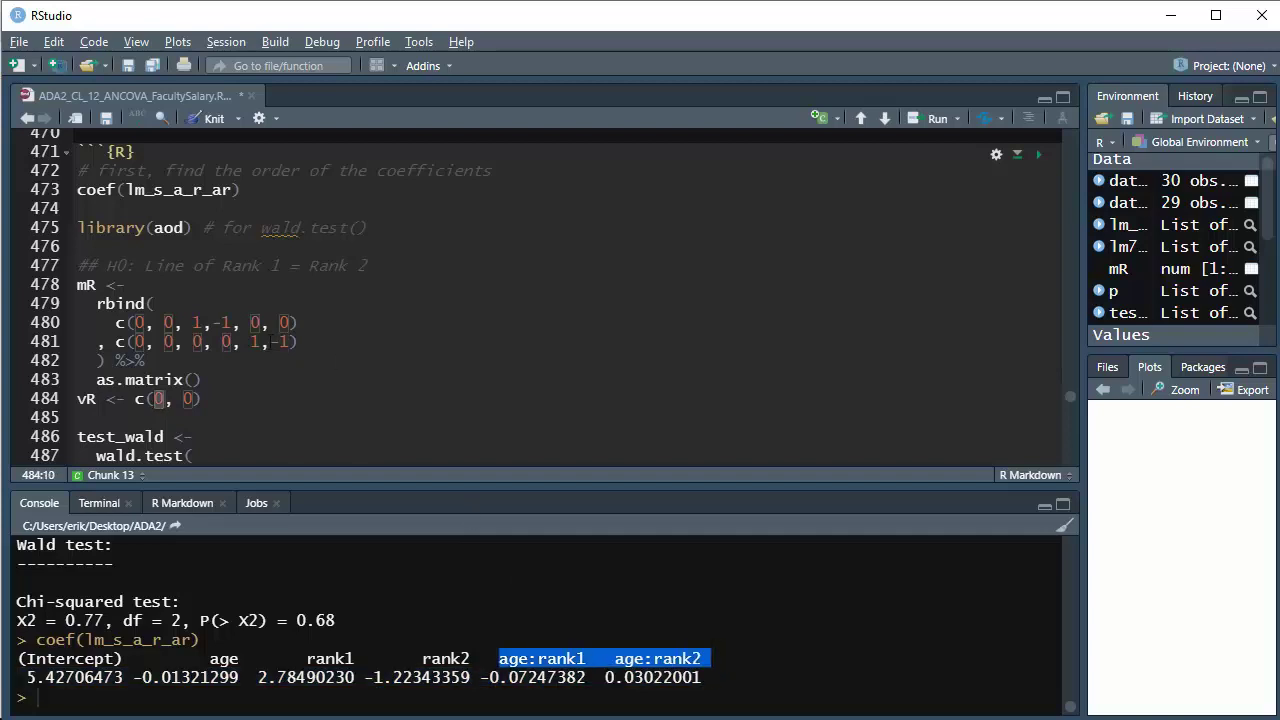
double_click(256, 341)
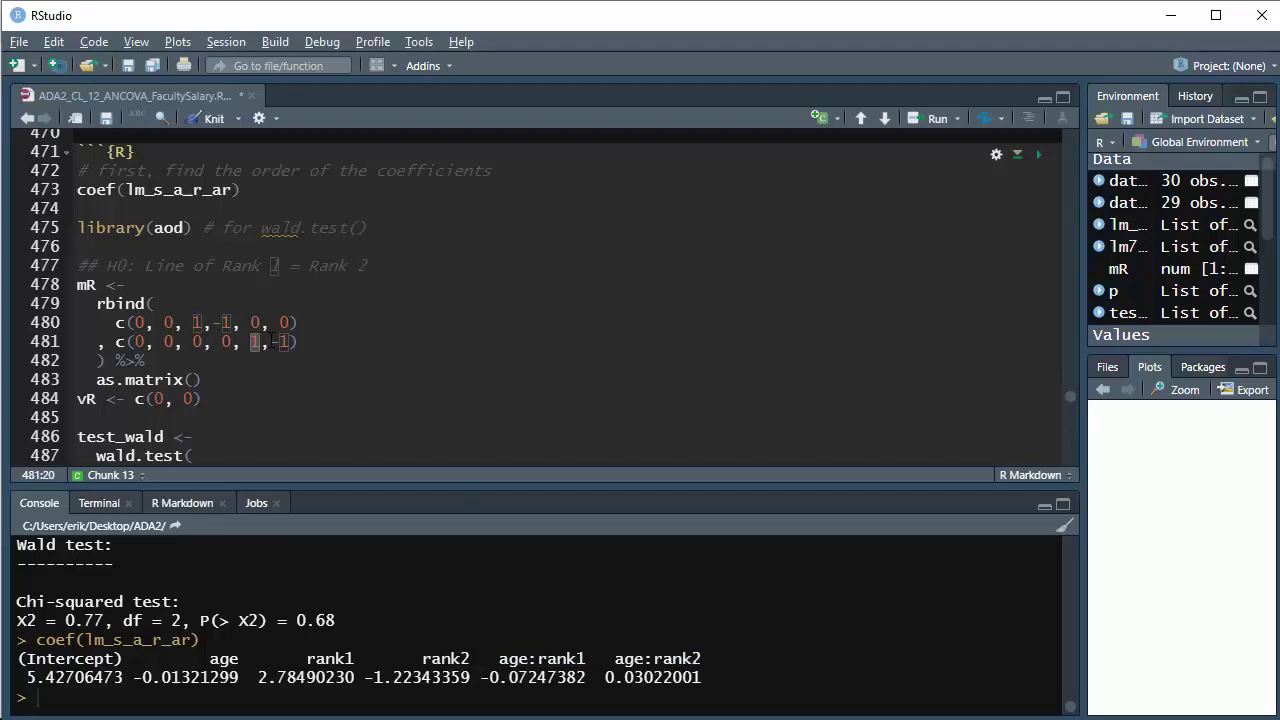
drag(269, 341, 289, 341)
click(204, 399)
key(Up)
key(Up)
key(Up)
key(Up)
key(Up)
key(Up)
key(Home)
key(Up)
key(Up)
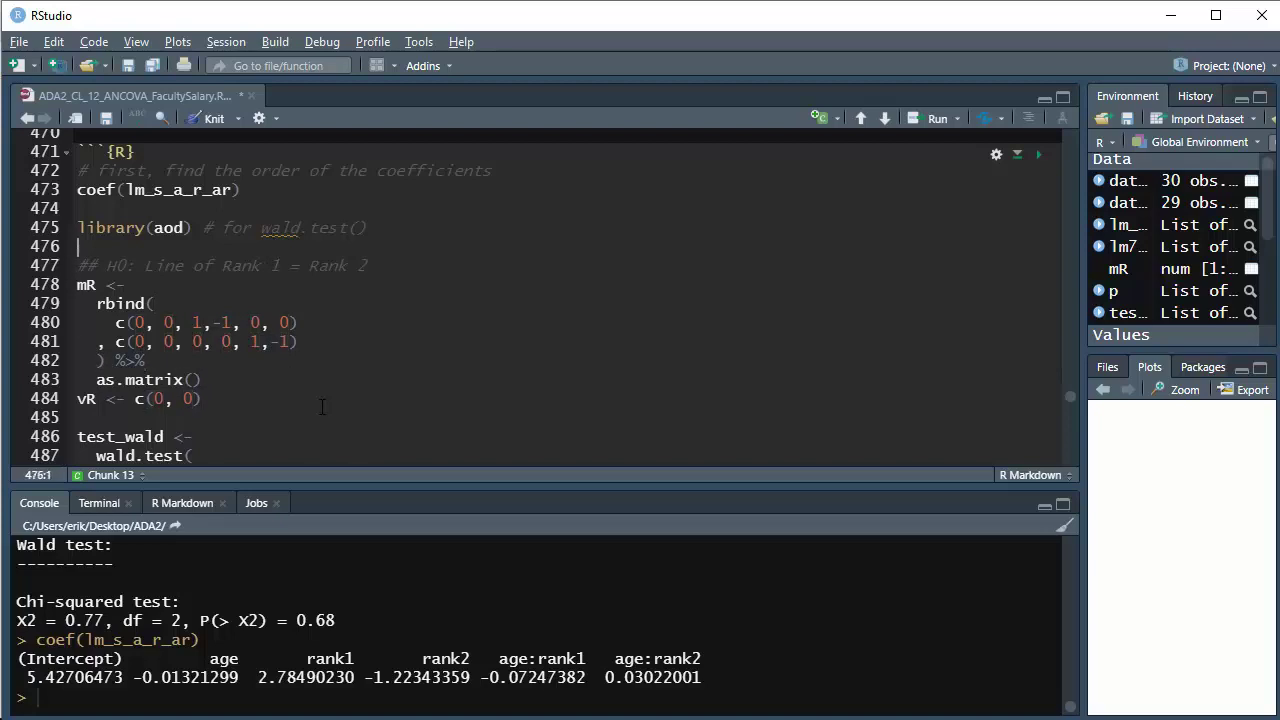
click(1039, 156)
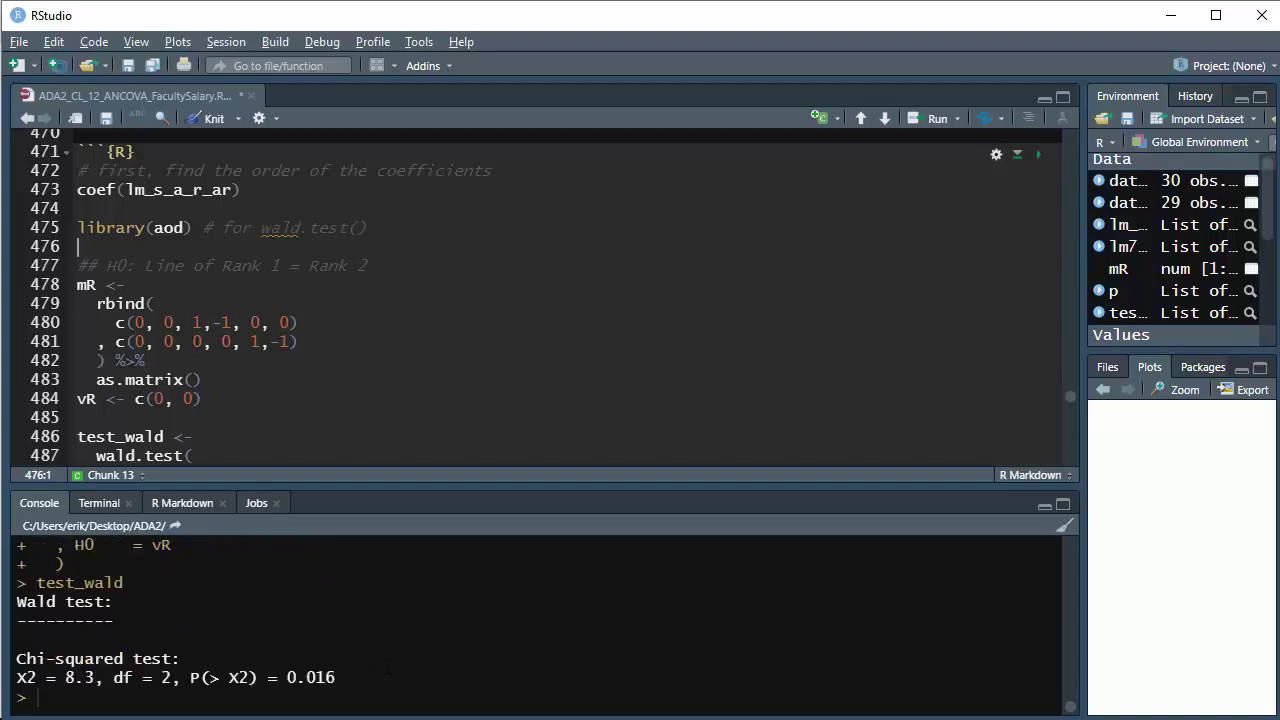
Compute the Bonferroni threshold 0.05/3 in the console next to the 0.016 p-value
drag(336, 677, 277, 677)
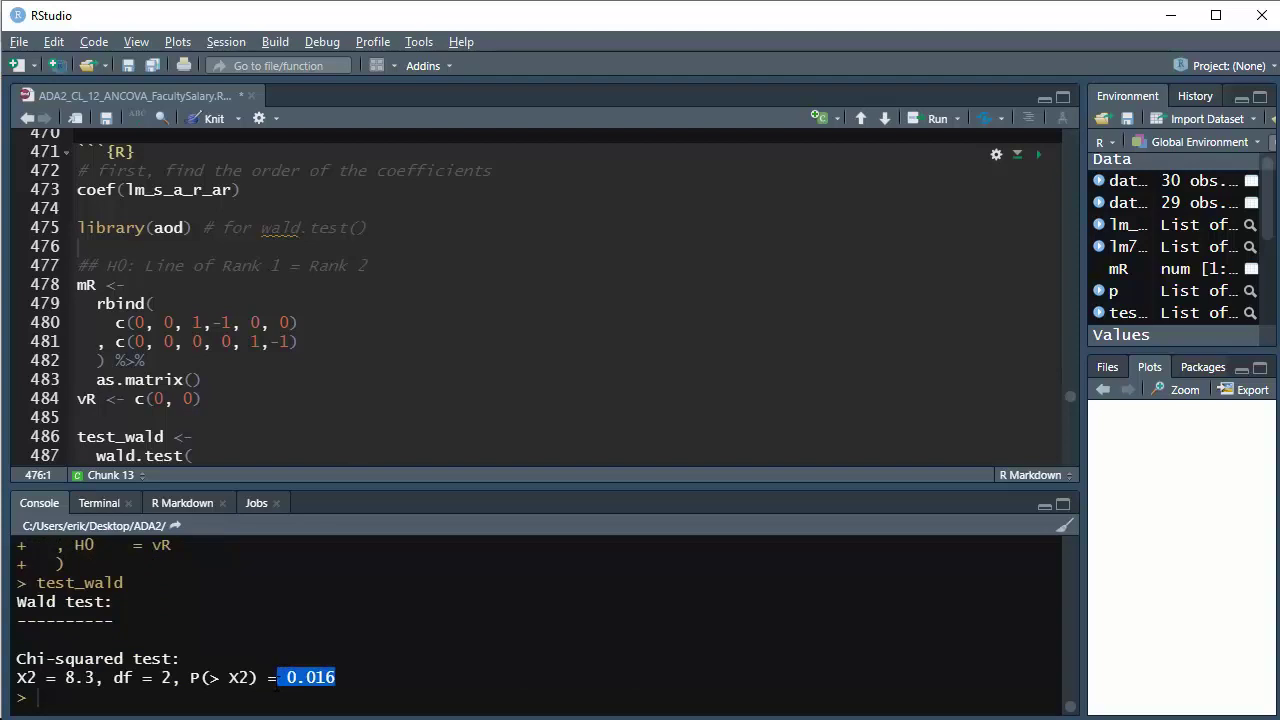
drag(336, 677, 287, 677)
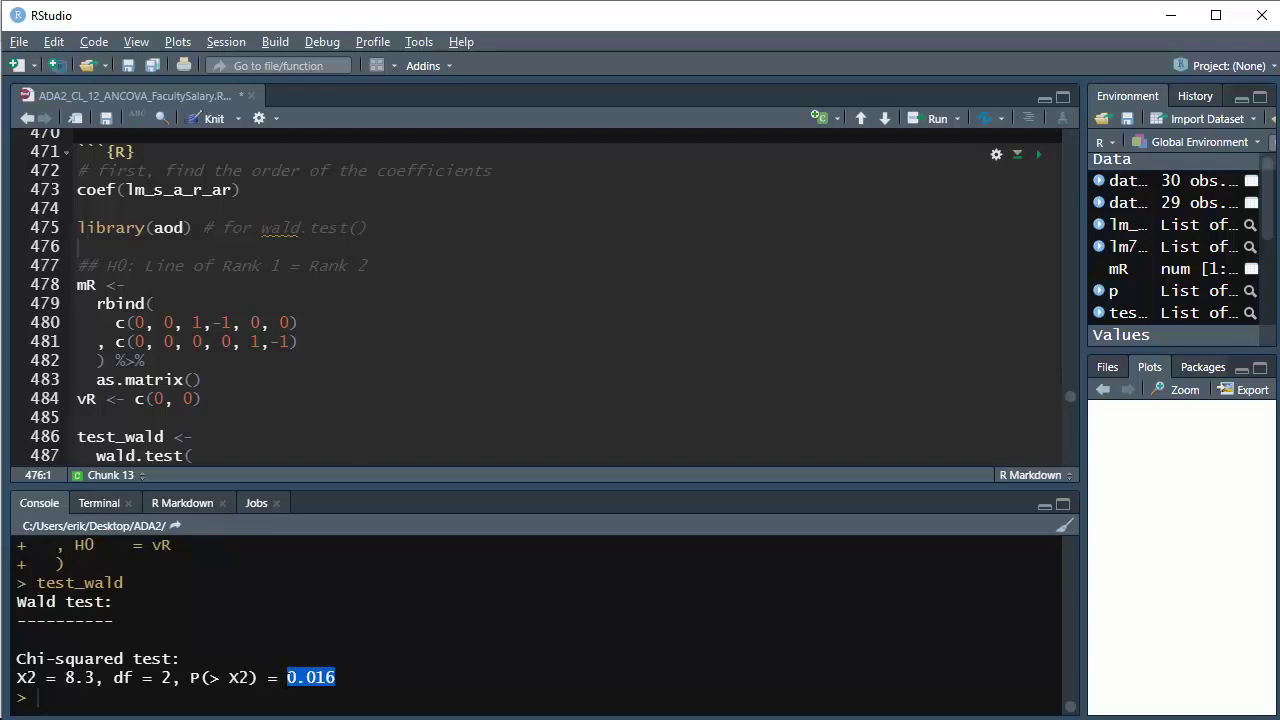
click(394, 678)
text(0.05/)
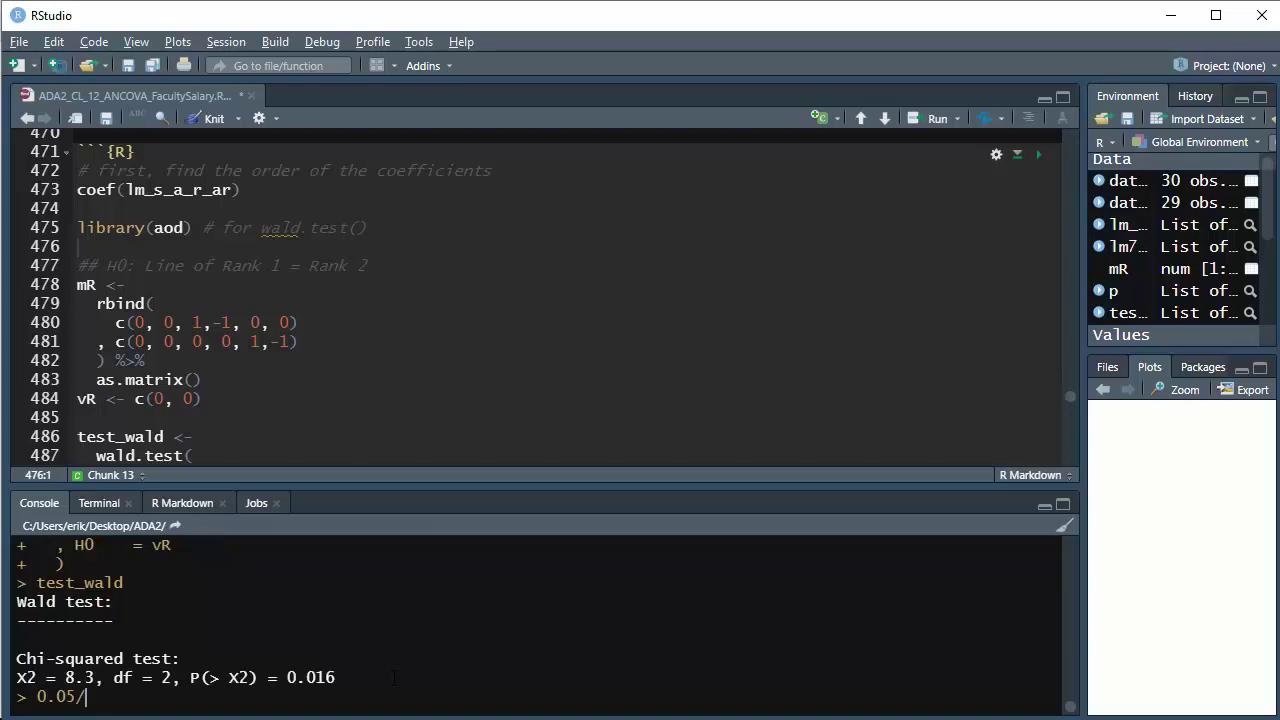
text(3)
key(Return)
Print test_wald$result to get the exact Wald p-value
drag(289, 639, 327, 640)
click(349, 647)
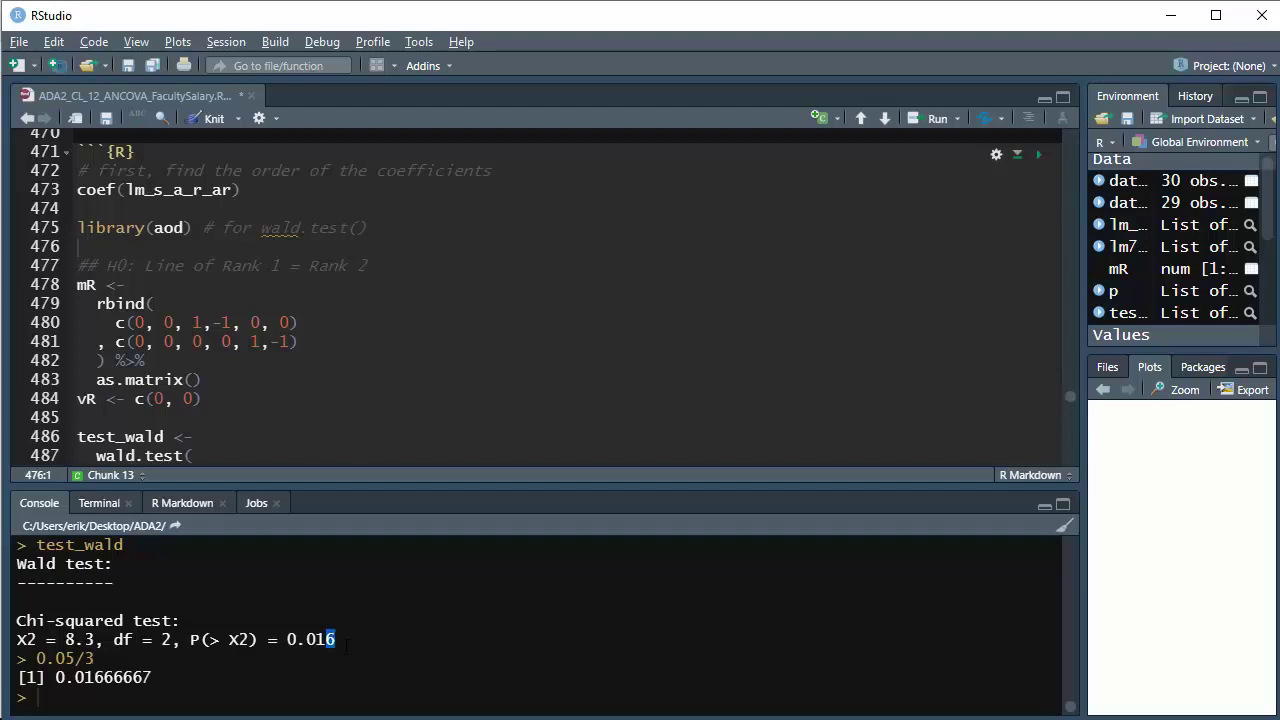
text(test_w)
key(Tab)
text($Sigma)
key(BackSpace)
key(BackSpace)
key(BackSpace)
key(BackSpace)
key(BackSpace)
key(Tab)
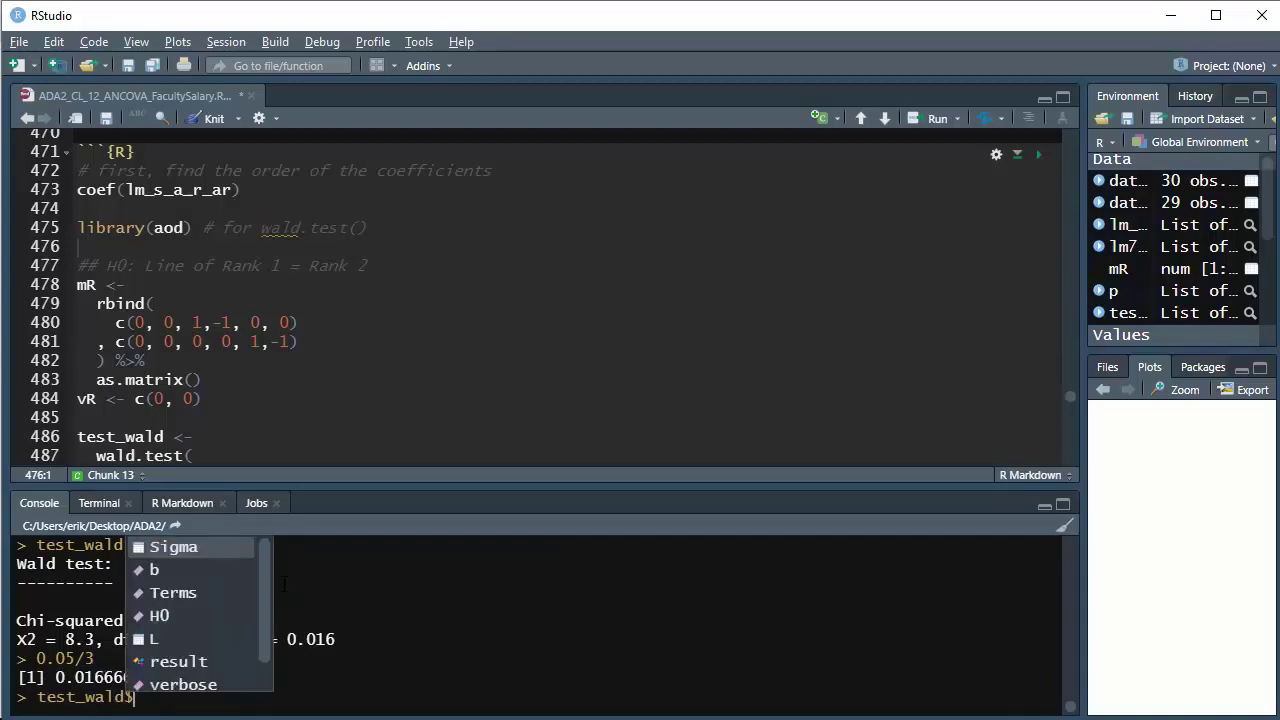
key(Down)
key(Down)
key(Down)
key(Down)
key(Down)
key(Down)
key(Down)
key(Down)
key(Down)
key(Up)
key(Up)
key(Up)
key(Up)
key(Return)
key(Return)
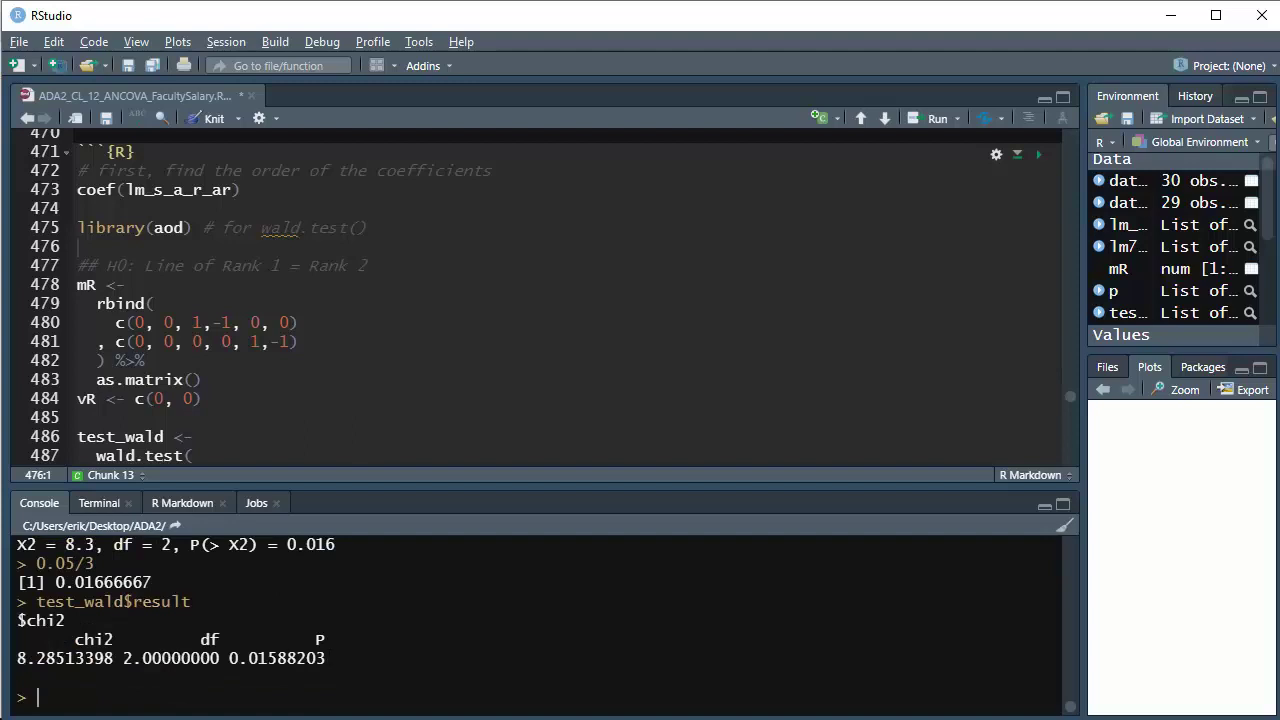
Compare the p-value 0.01588203 with the threshold 0.01666667
drag(229, 658, 326, 658)
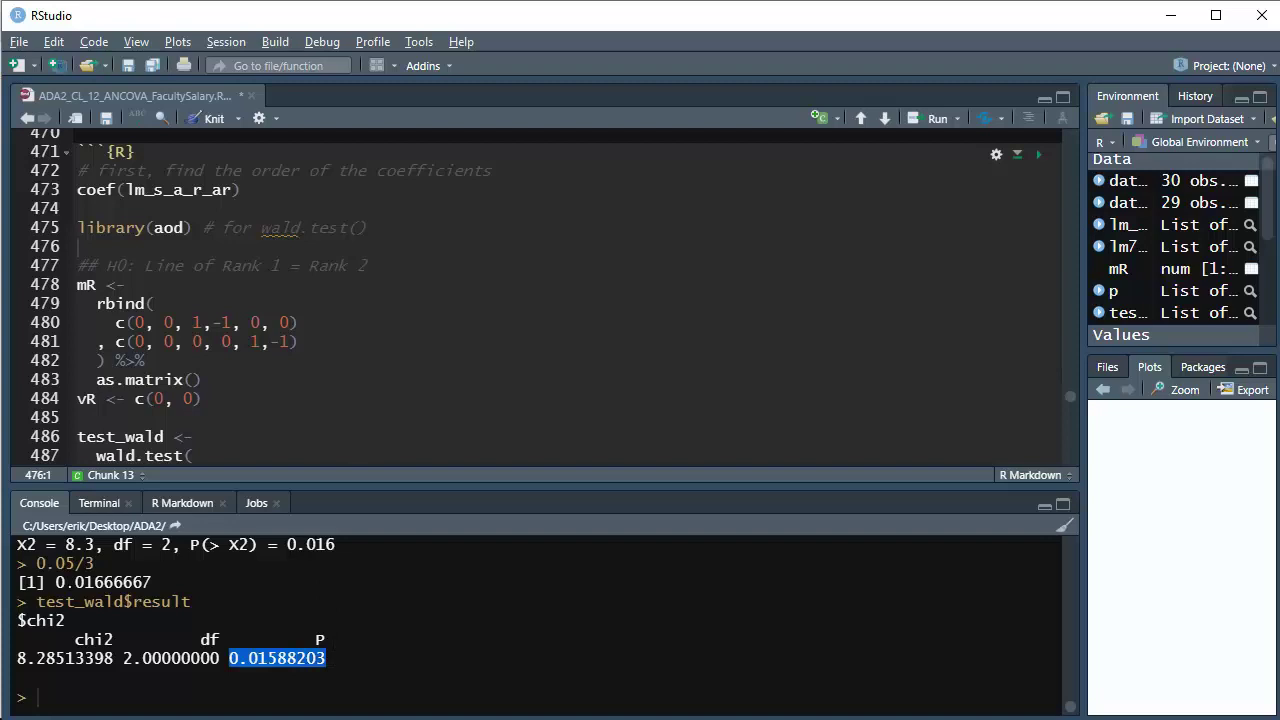
drag(56, 582, 152, 582)
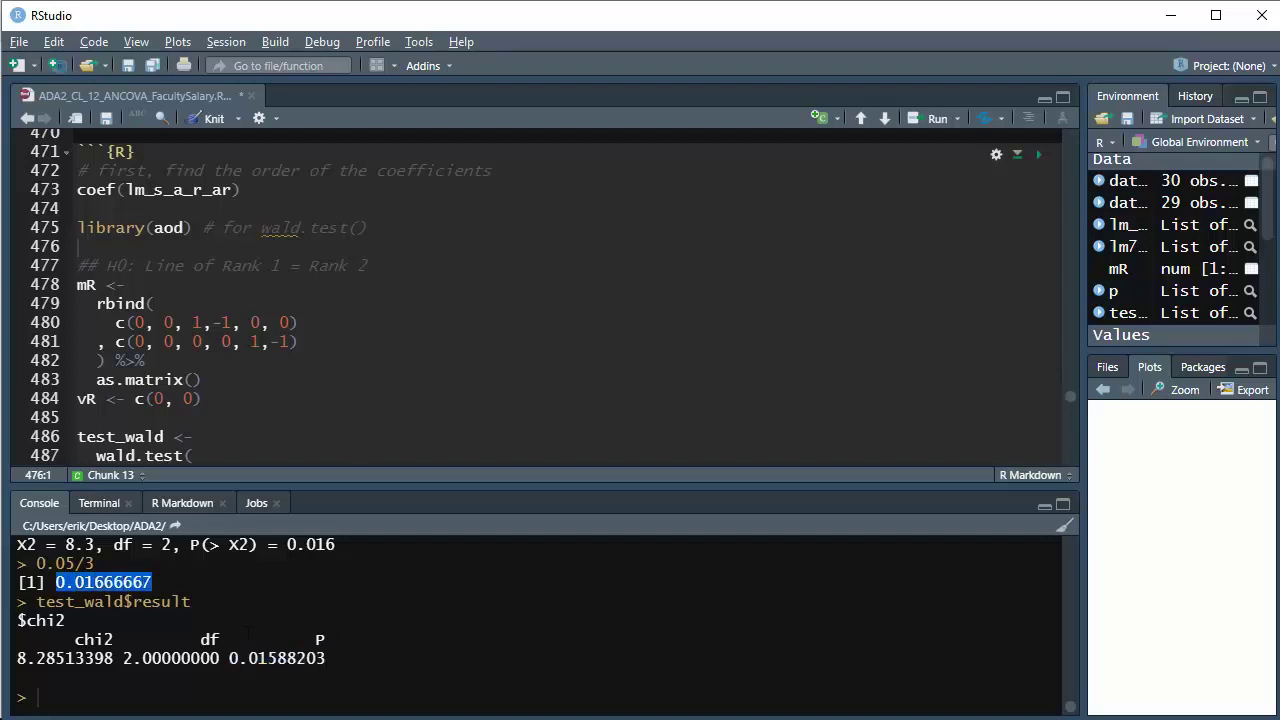
drag(229, 658, 373, 667)
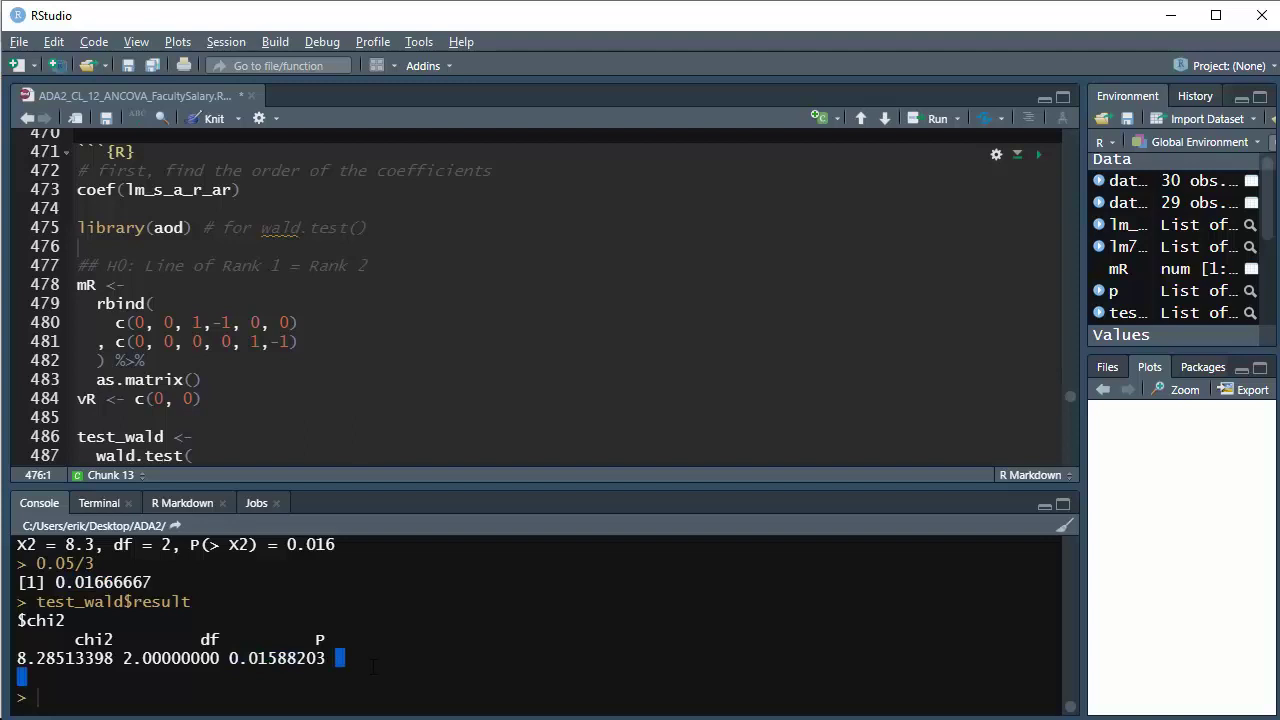
click(373, 667)
Enlarge the editor and review the rank1/rank2 contrast rows on lines 480–481
key(Down)
key(Down)
key(Down)
key(Down)
key(Down)
key(Down)
key(Down)
key(Down)
key(Down)
key(Down)
key(Down)
key(Down)
key(Down)
key(Down)
key(Down)
key(Down)
key(Down)
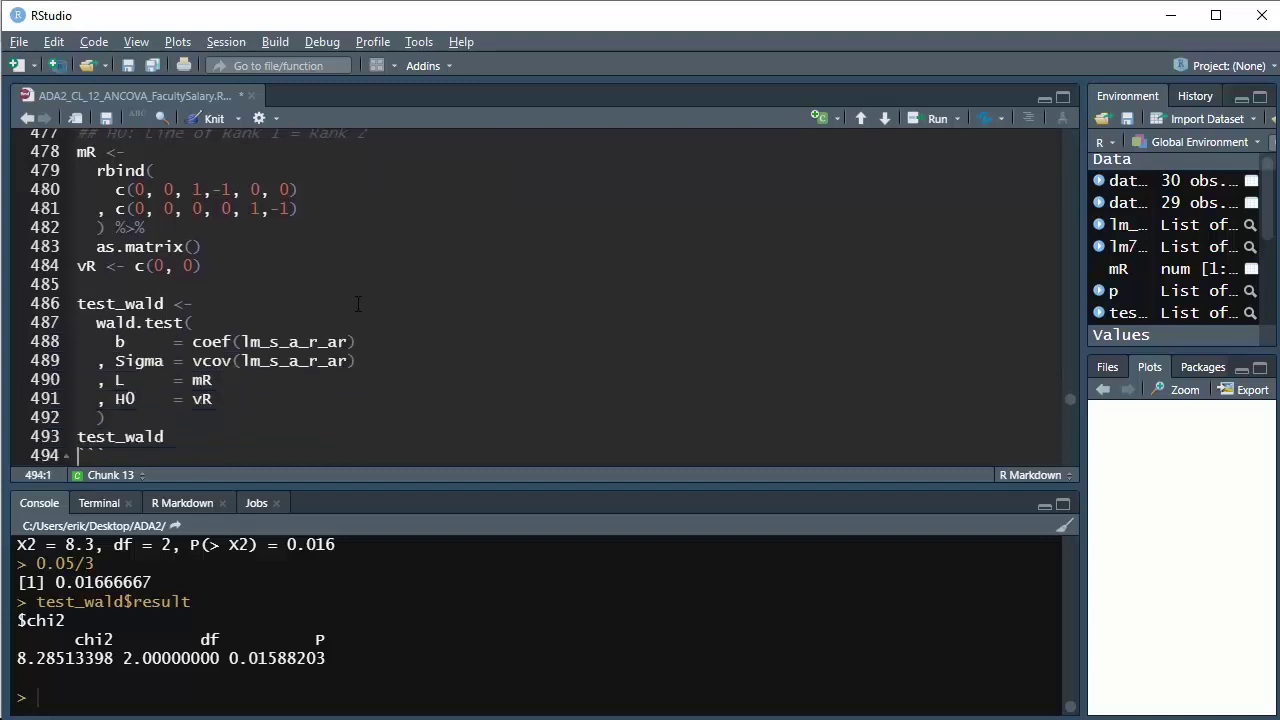
key(Down)
key(Down)
key(Down)
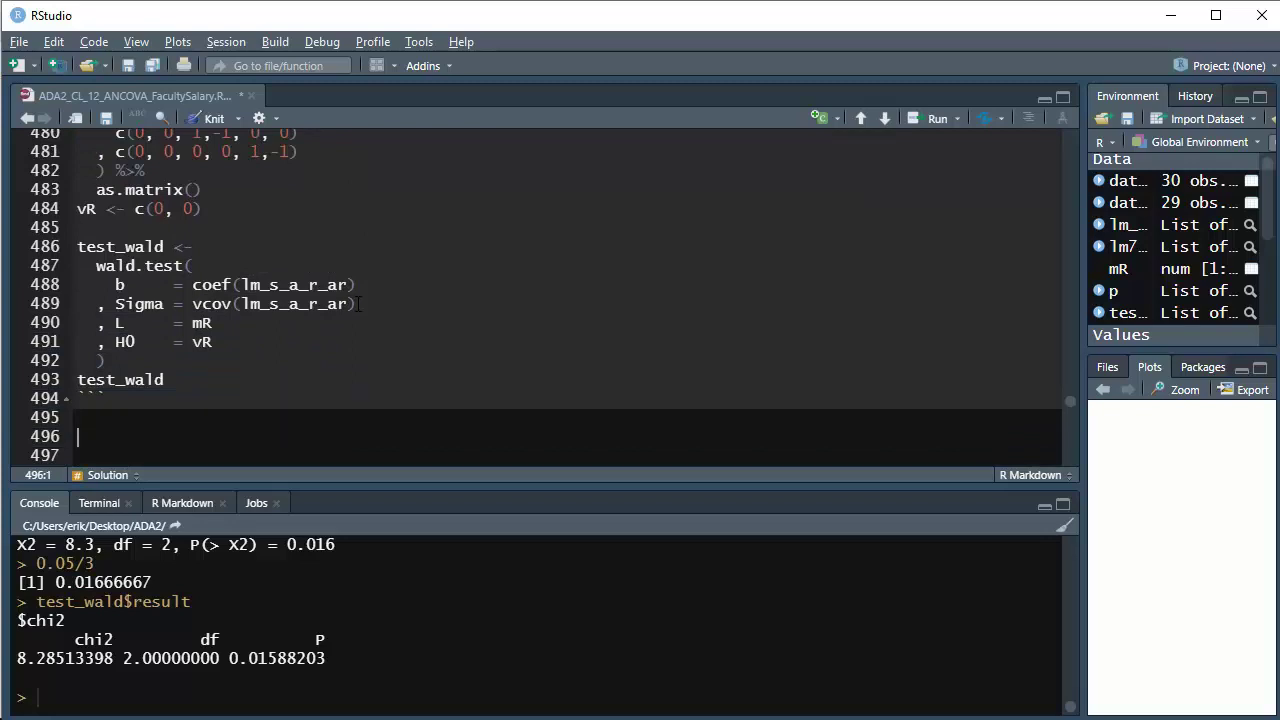
key(Up)
key(Up)
key(Up)
key(Up)
key(Up)
key(Up)
key(Up)
key(Up)
key(Up)
key(Up)
key(Up)
key(Up)
key(Up)
key(Up)
key(Up)
key(Up)
key(Up)
key(Up)
key(Up)
key(Up)
drag(540, 487, 540, 569)
click(428, 493)
key(Up)
key(Up)
key(Up)
key(Up)
key(Up)
key(Up)
key(Up)
key(Up)
key(Up)
key(Up)
key(Up)
key(Up)
key(Up)
key(Up)
key(Up)
key(Up)
key(Up)
key(Up)
key(Up)
key(Down)
key(Down)
key(Down)
key(Down)
key(shift+Down)
key(shift+Down)
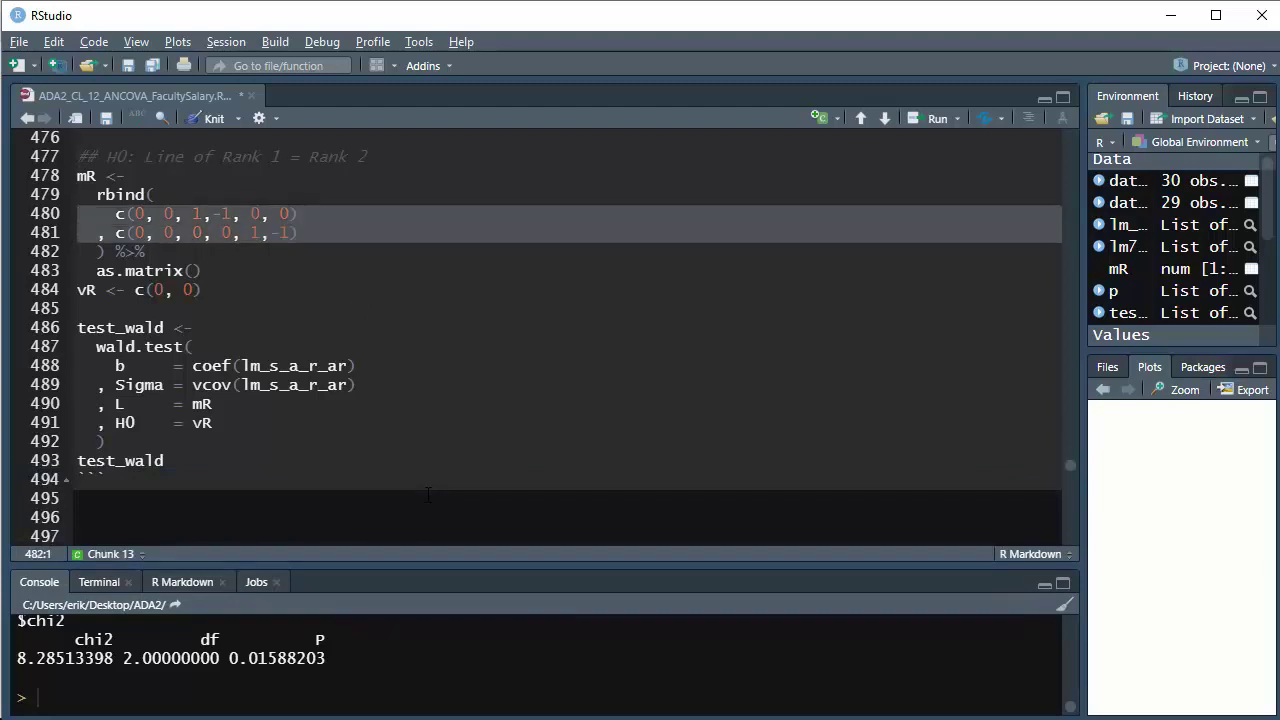
key(Down)
key(Down)
key(Down)
key(Down)
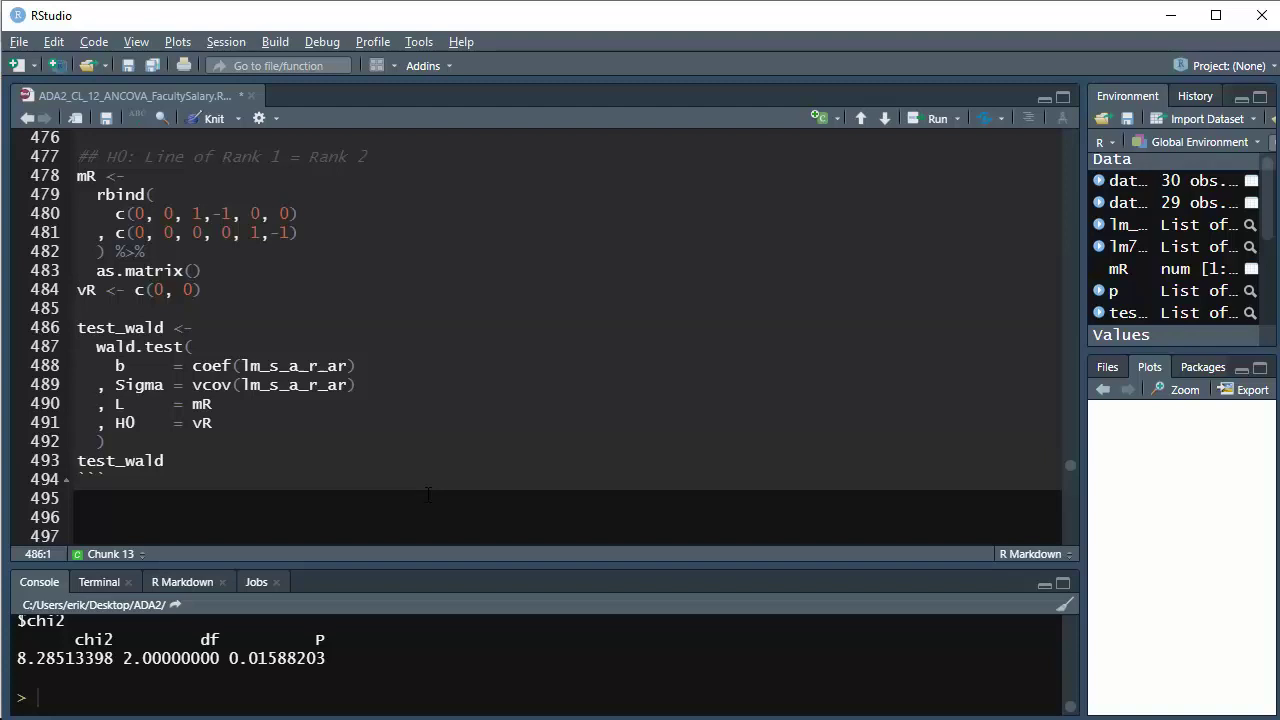
key(Down)
key(Down)
key(Down)
key(Down)
key(Down)
key(Down)
key(Down)
key(Down)
key(Down)
key(Down)
key(Down)
key(Down)
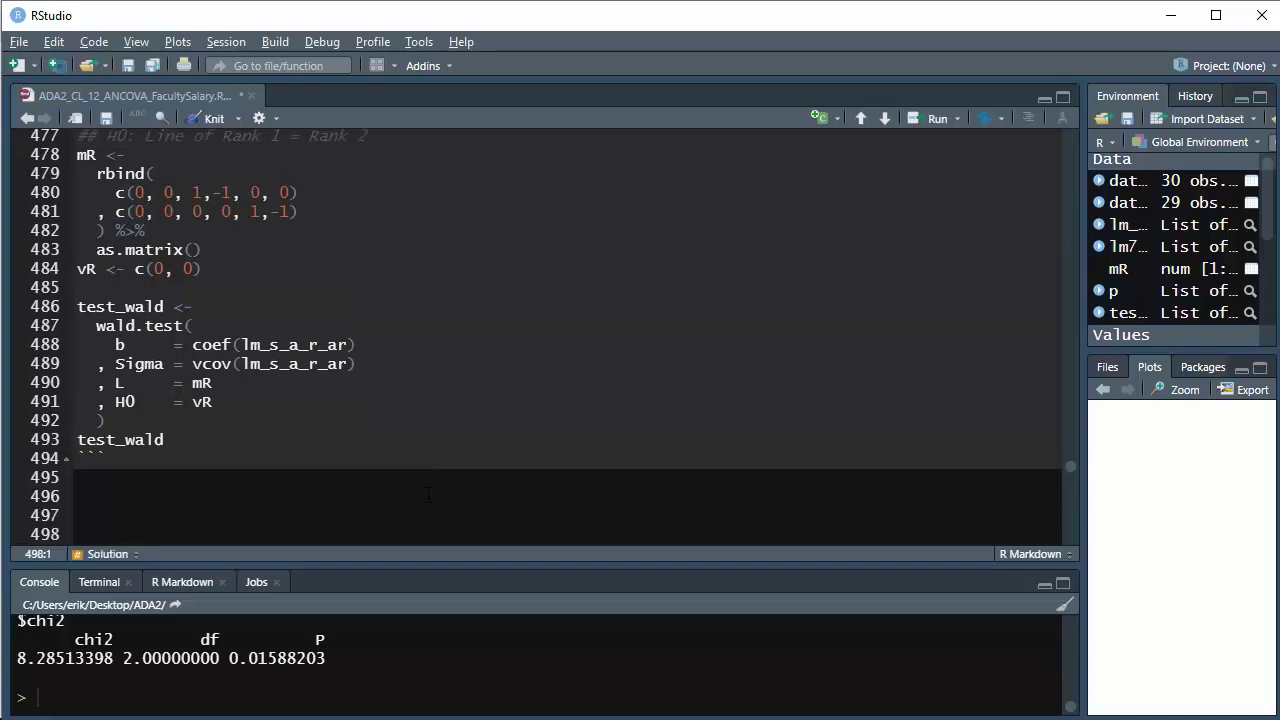
key(alt+Tab)
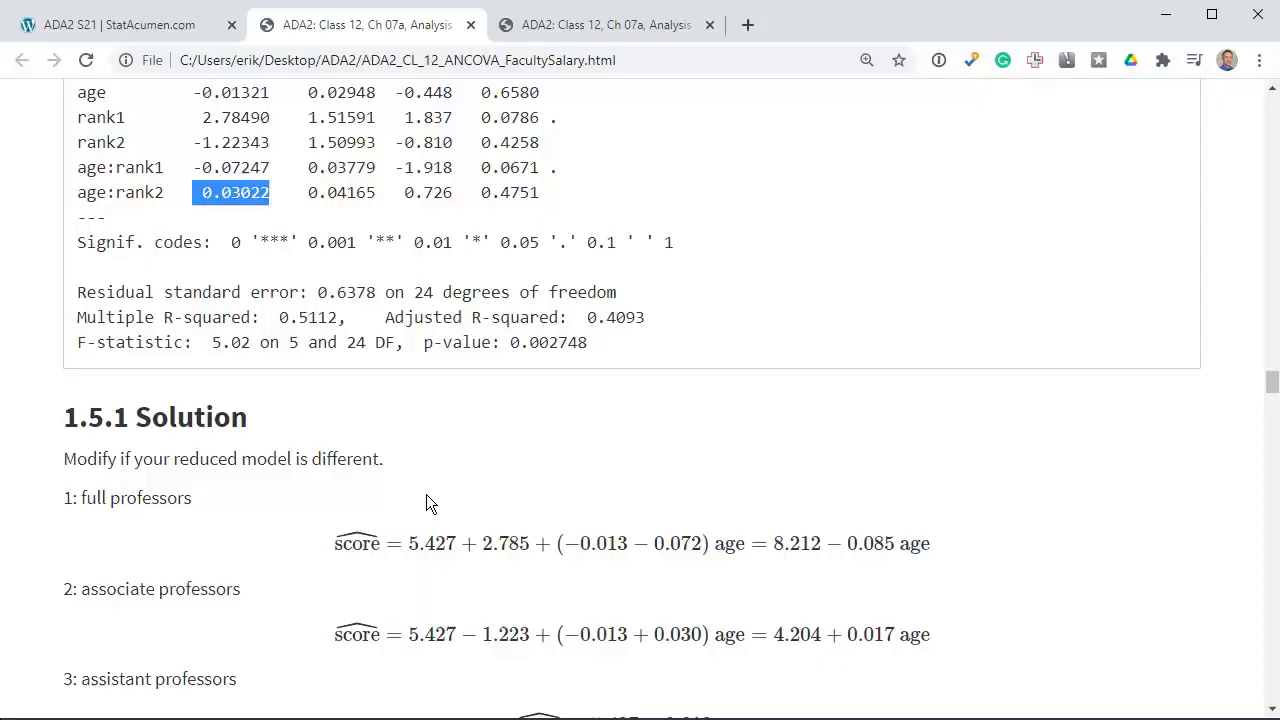
Go to the third report tab at section 2.3, Direction 3 excluding ages over 50
key(ctrl+Tab)
scroll(426, 503, down, 3)
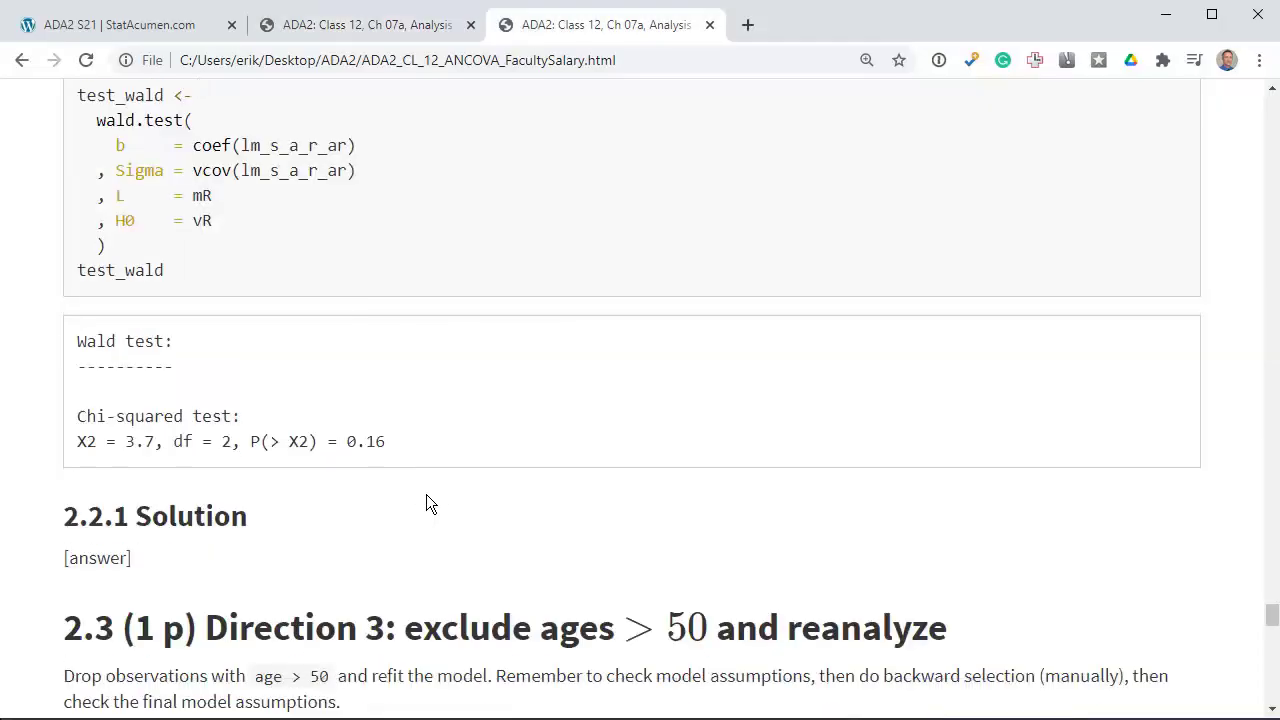
scroll(426, 503, down, 2)
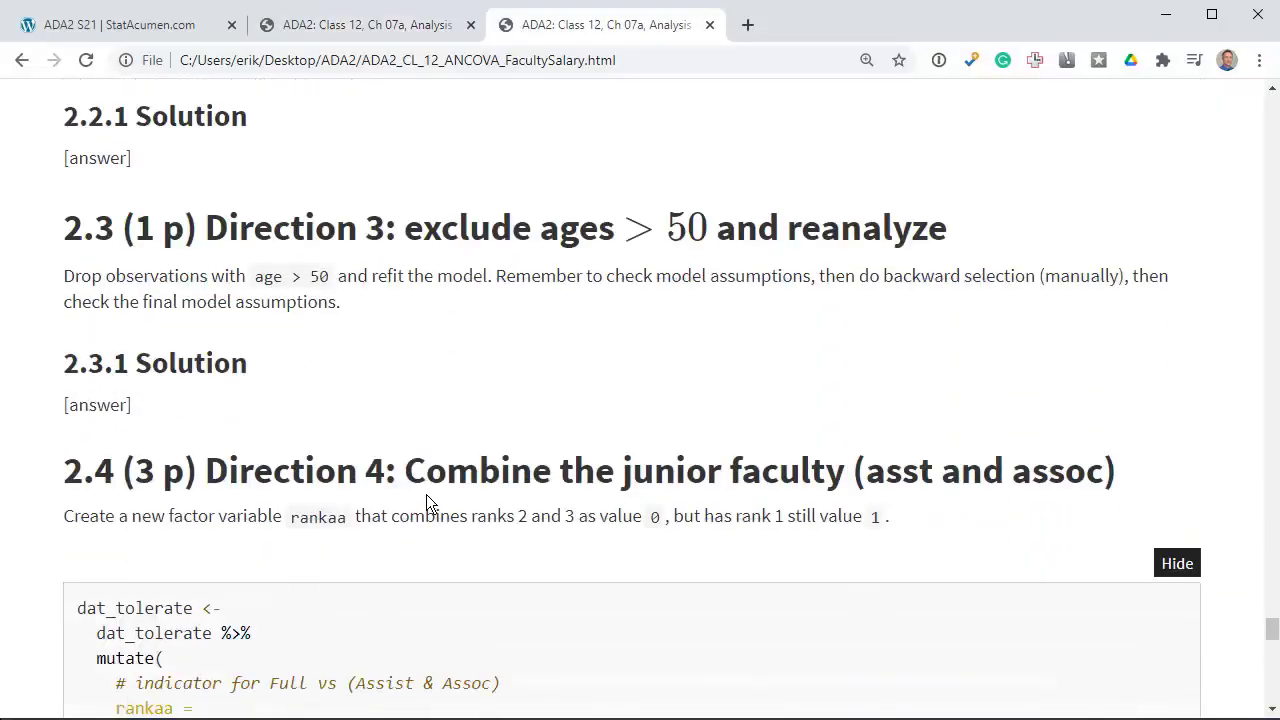
scroll(426, 503, down, 1)
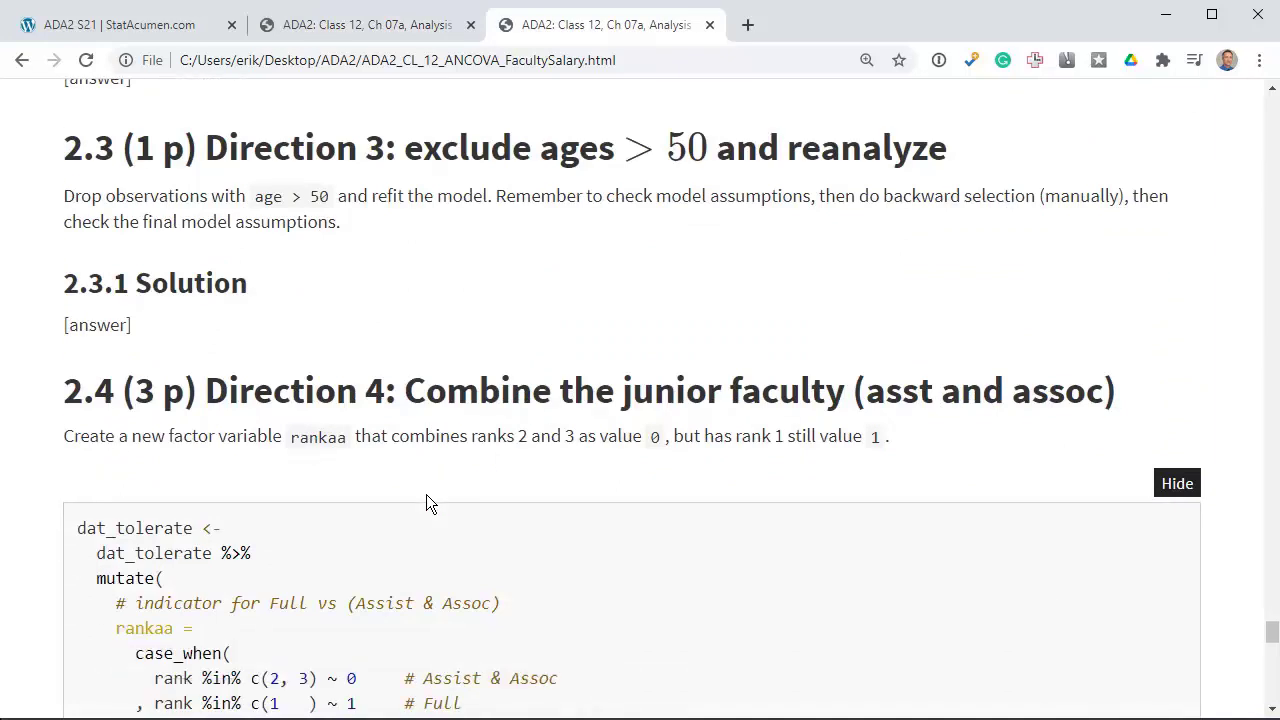
scroll(426, 503, down, 1)
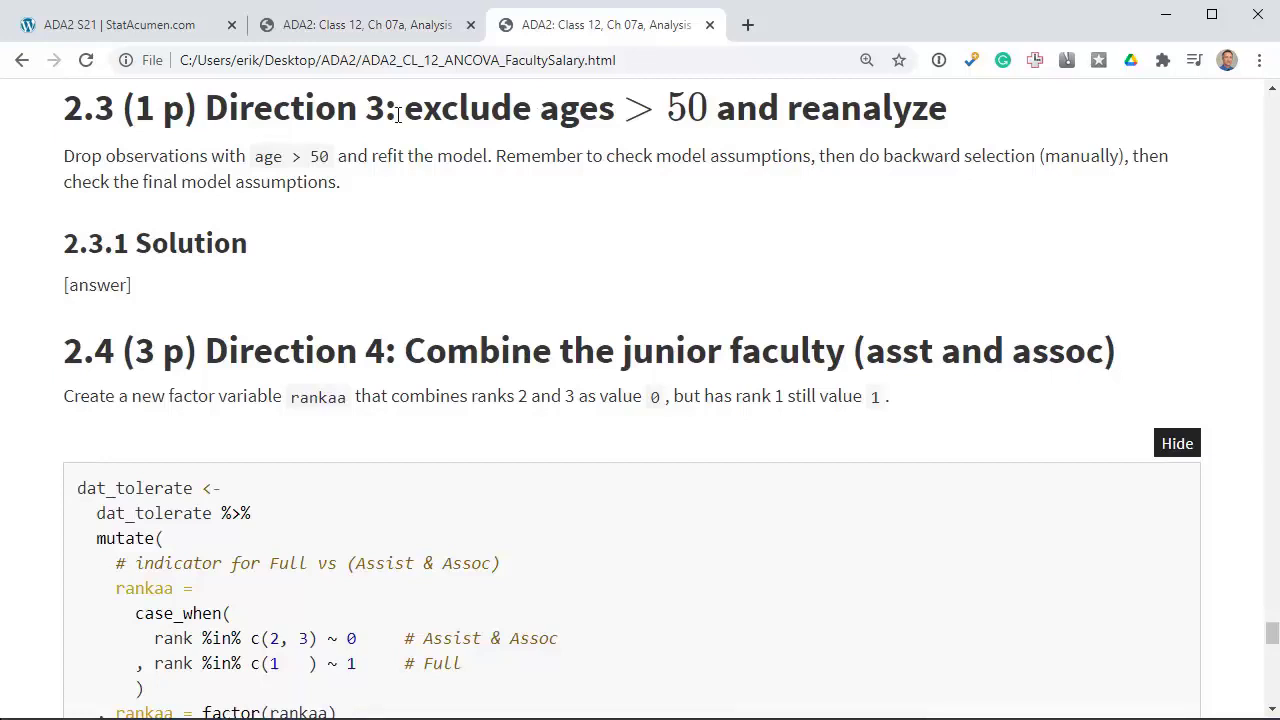
drag(406, 116, 720, 114)
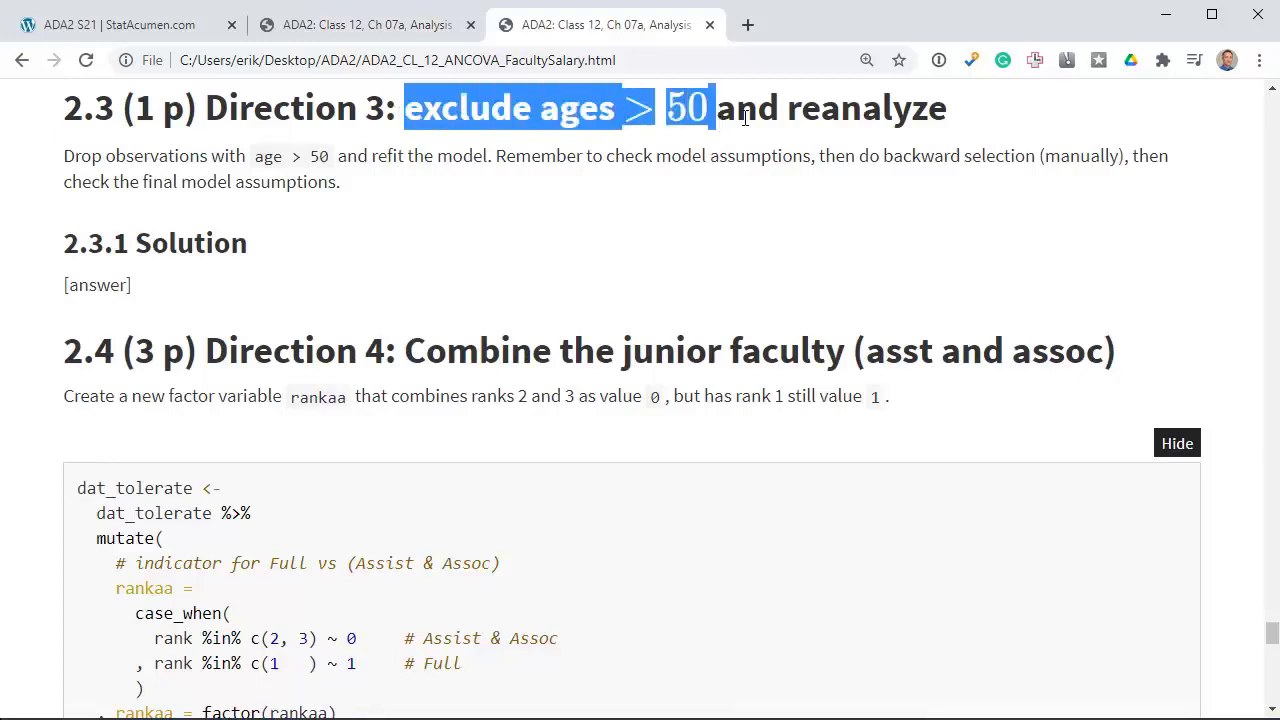
click(751, 118)
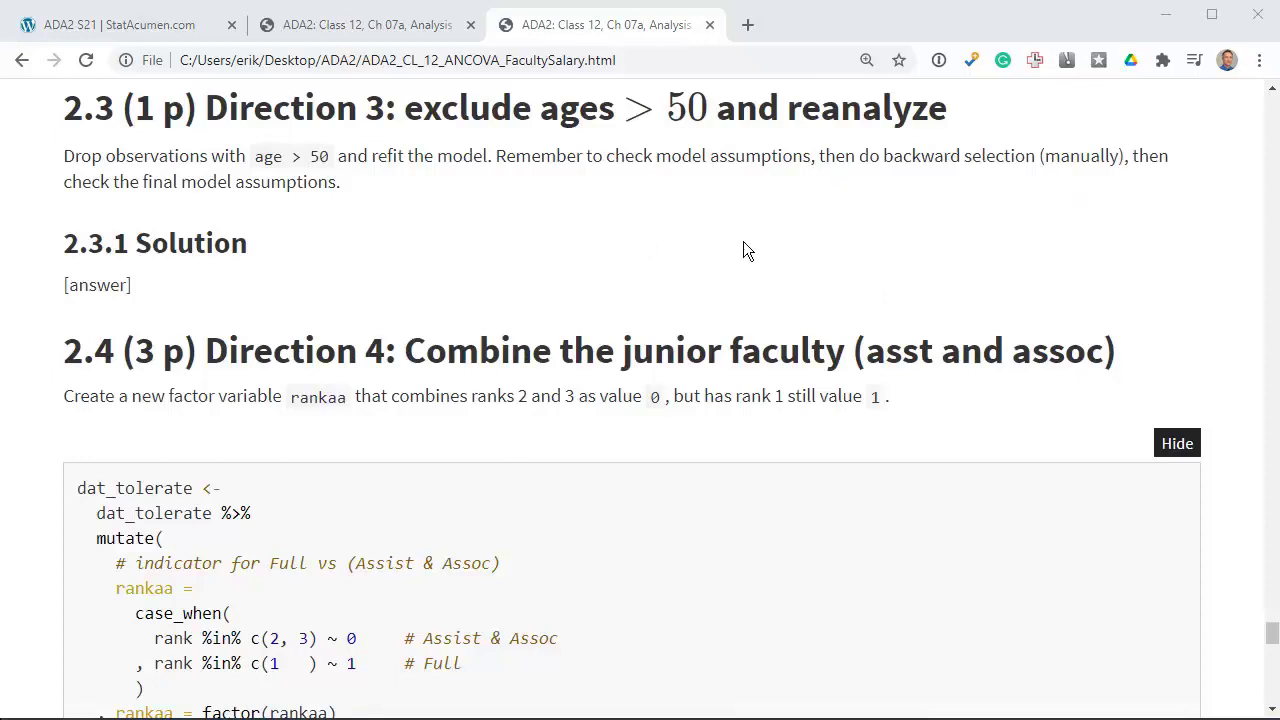
Read sections 2.3–2.4 on combining junior ranks in the knitted report, then go to RStudio
scroll(863, 250, down, 2)
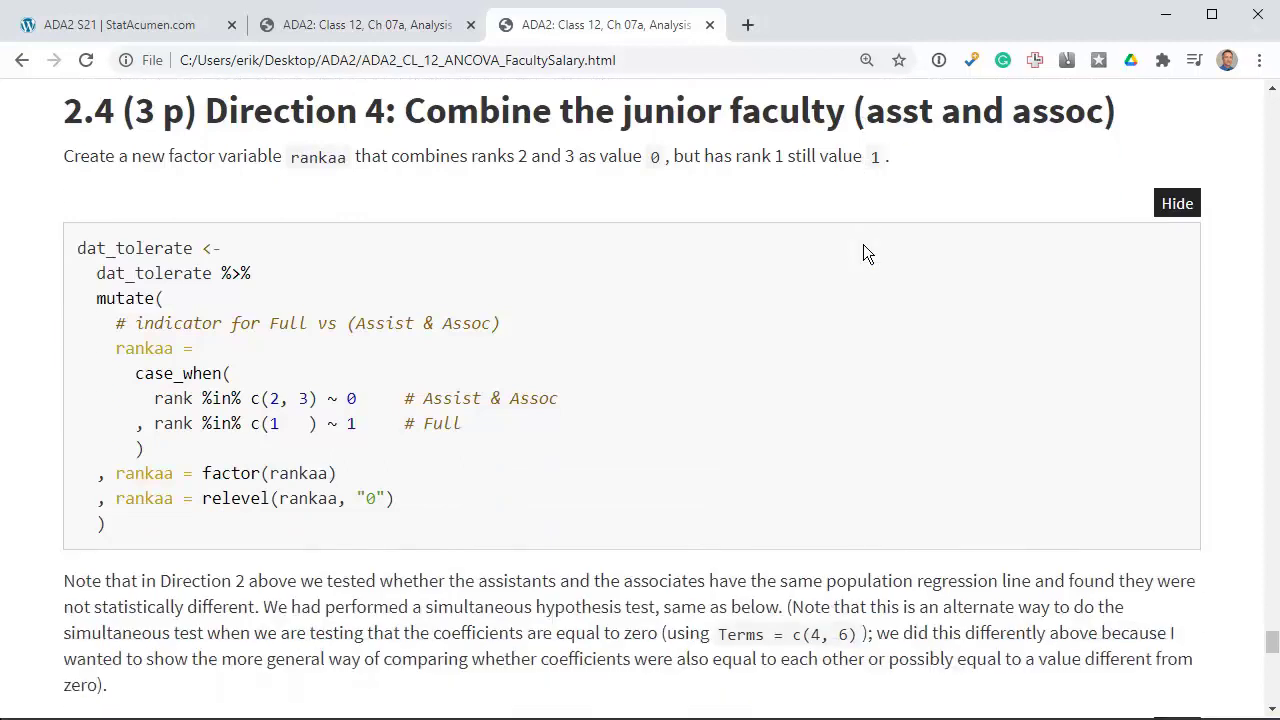
scroll(863, 244, up, 2)
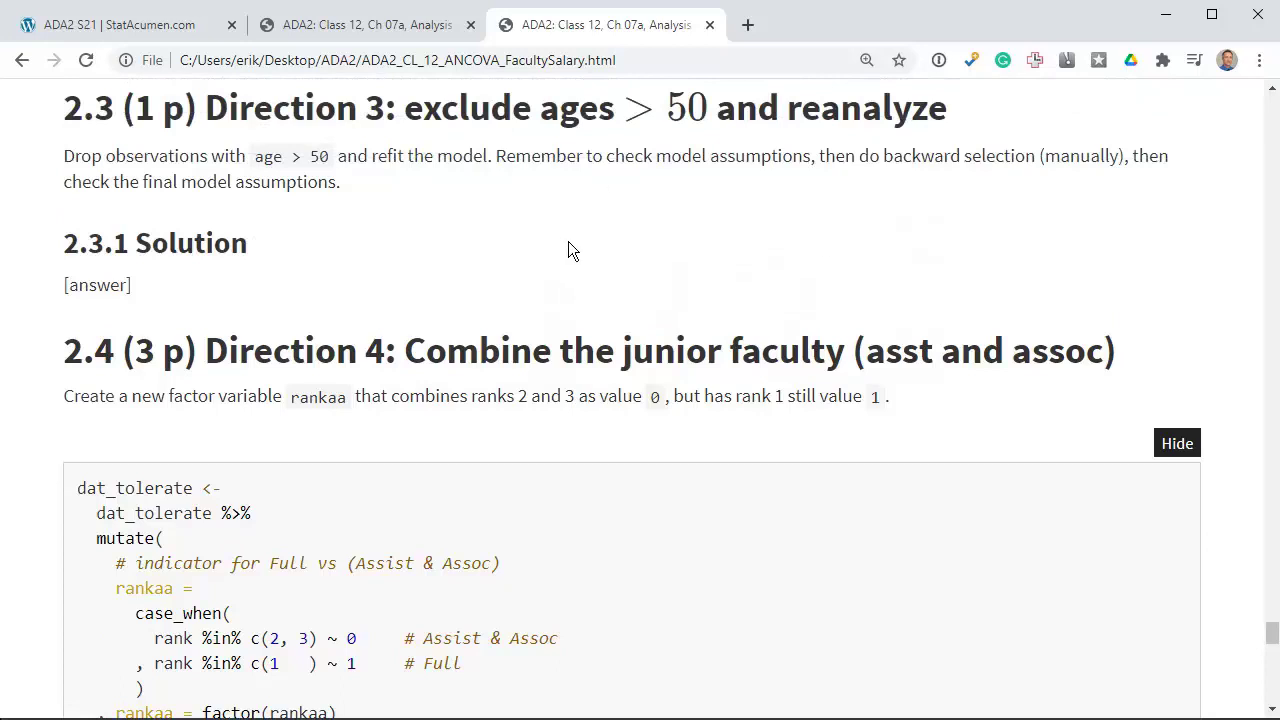
key(alt+Tab)
key(alt+Tab)
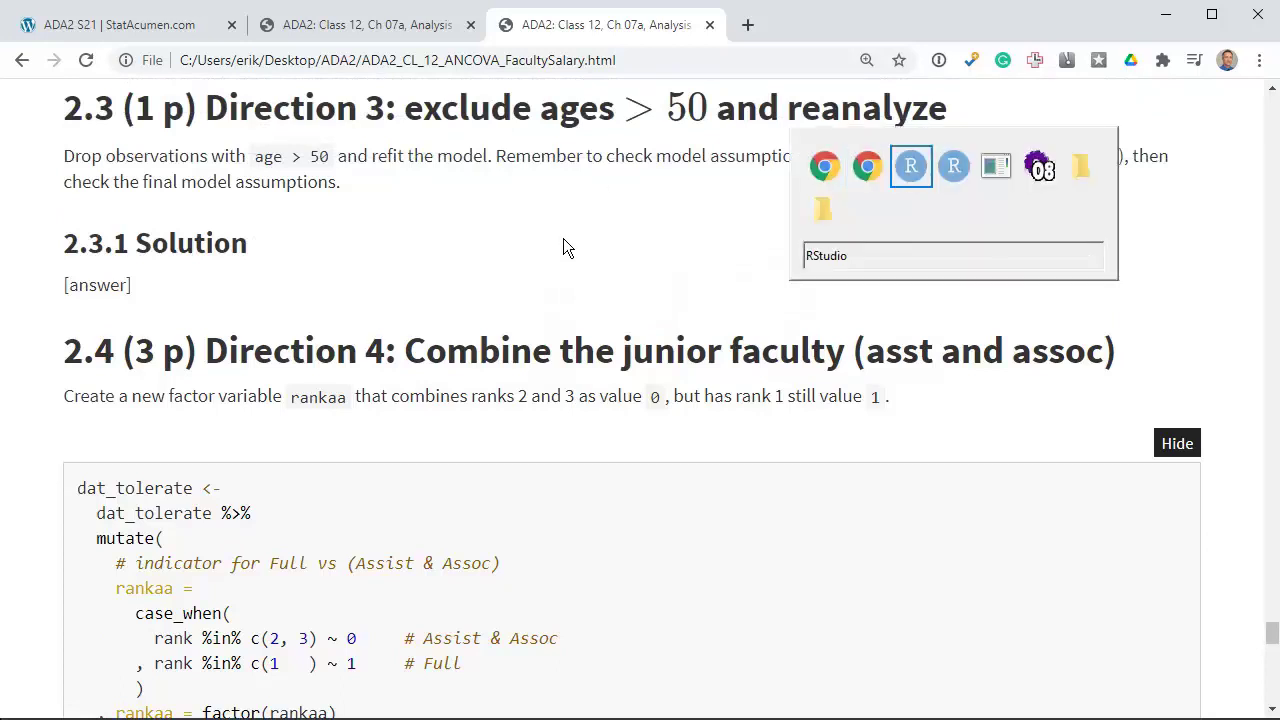
Select lines 167–185 holding the full-model fit, diagnostics and equal-slopes test code
key(Down)
key(Down)
key(Down)
key(Down)
key(Down)
key(Down)
key(Down)
key(Down)
key(Down)
key(Down)
key(Down)
key(Down)
key(Down)
key(Down)
key(Down)
key(Down)
key(Down)
key(Down)
key(Down)
key(Down)
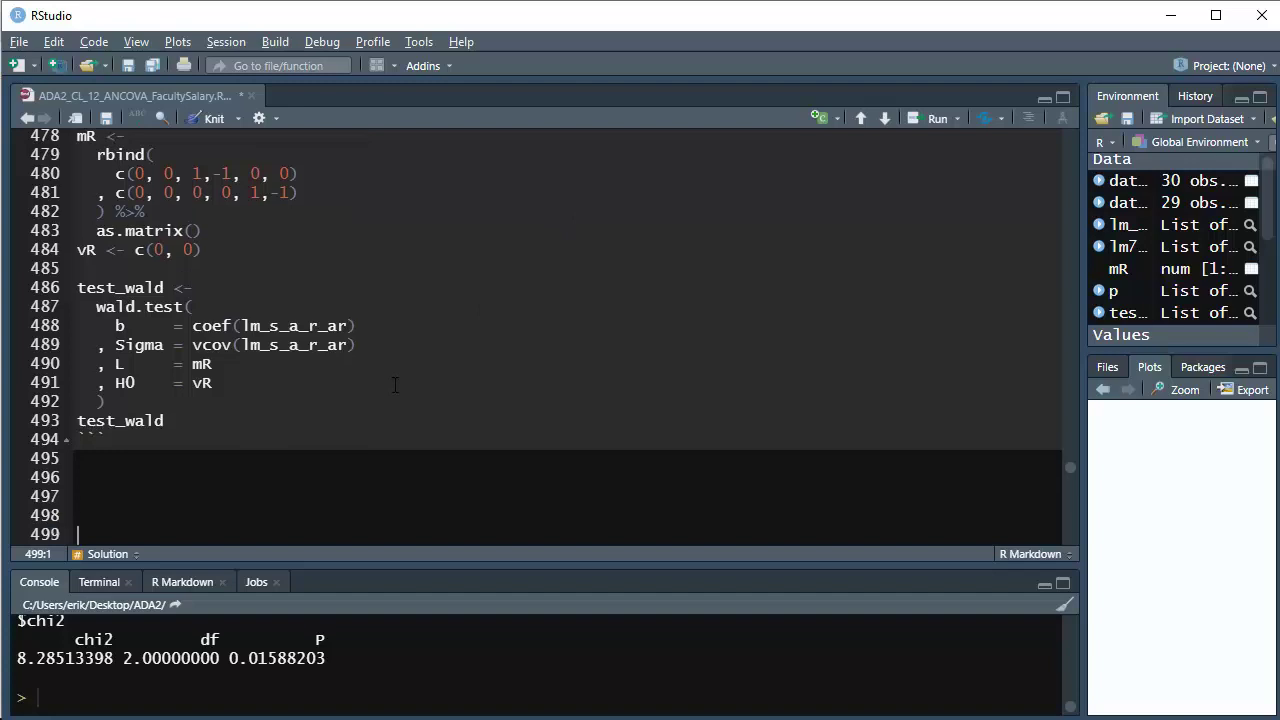
key(Up)
key(Up)
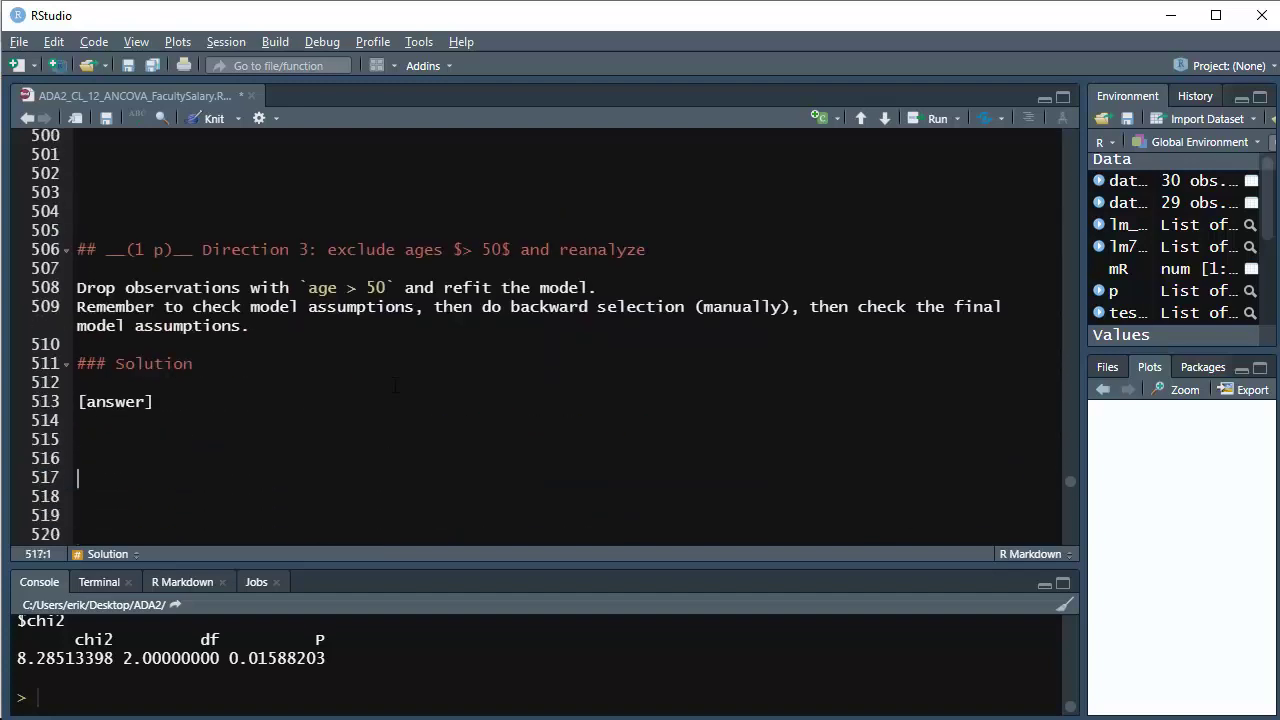
key(Page_Up)
key(Page_Up)
key(Page_Up)
key(Page_Up)
key(Page_Up)
key(Page_Up)
key(Page_Up)
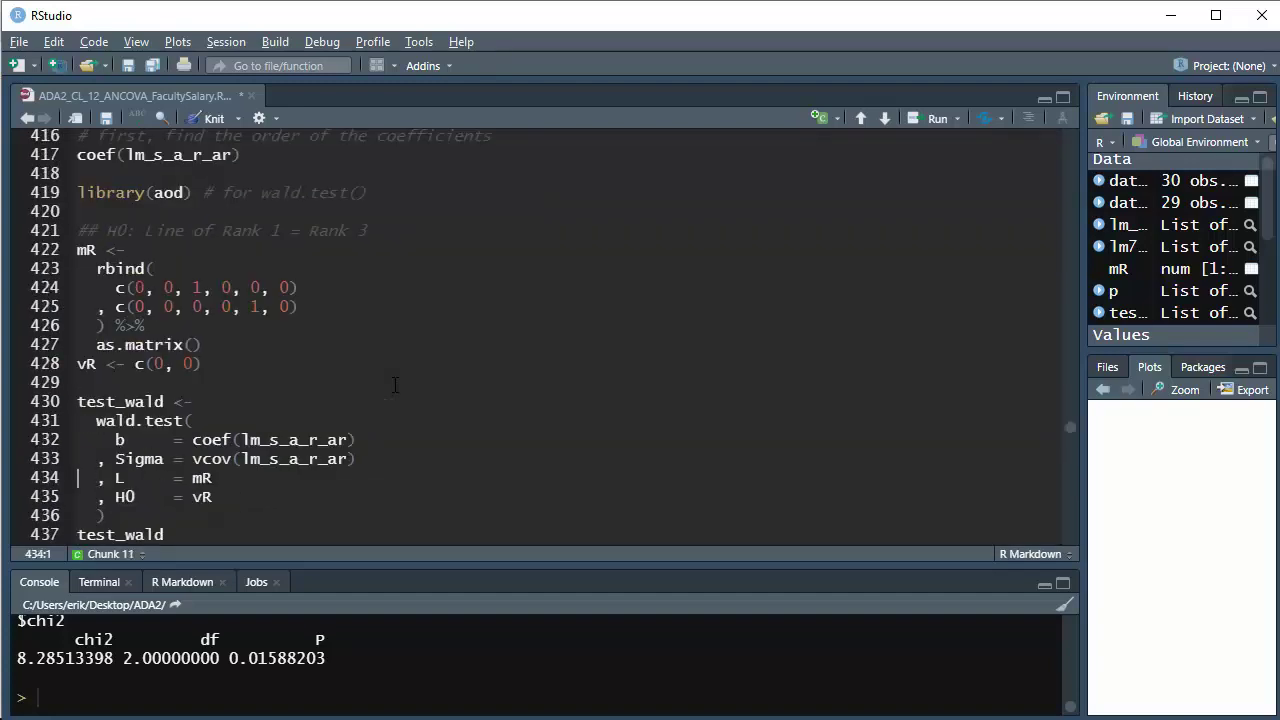
key(Page_Up)
key(Page_Up)
key(Page_Up)
key(Page_Up)
key(Page_Up)
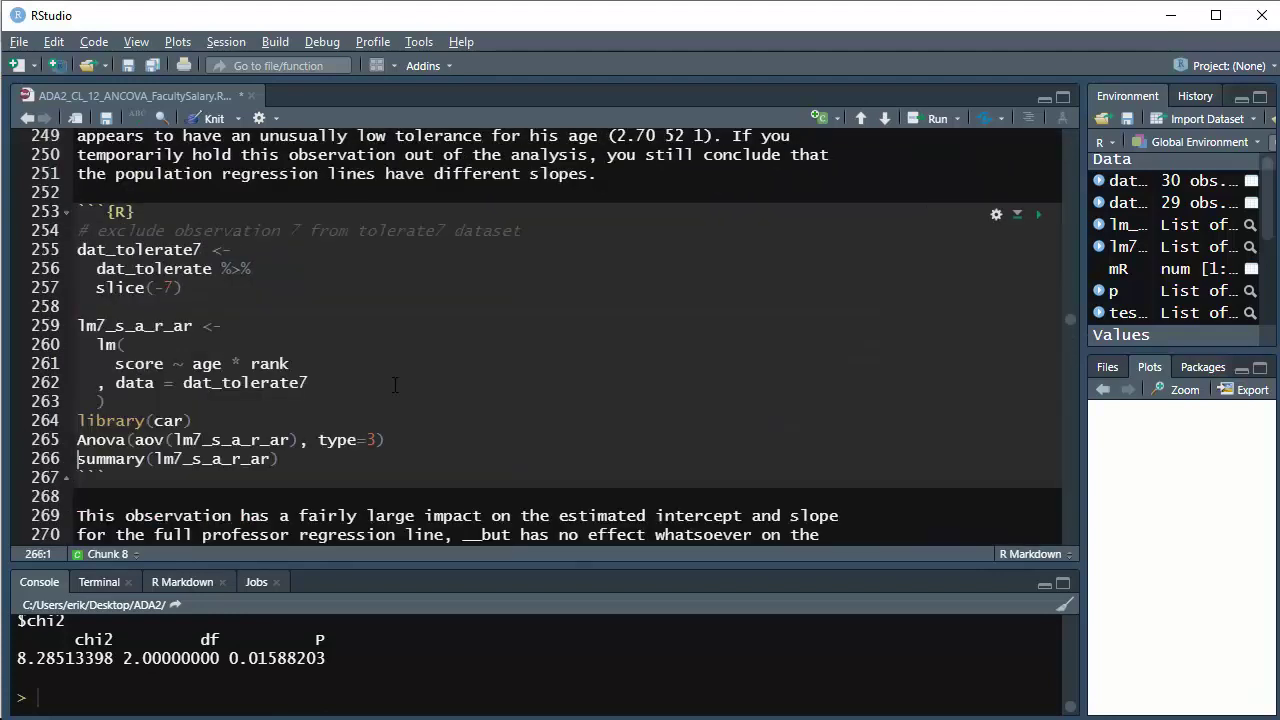
key(Page_Up)
key(Page_Up)
key(Page_Up)
key(Page_Up)
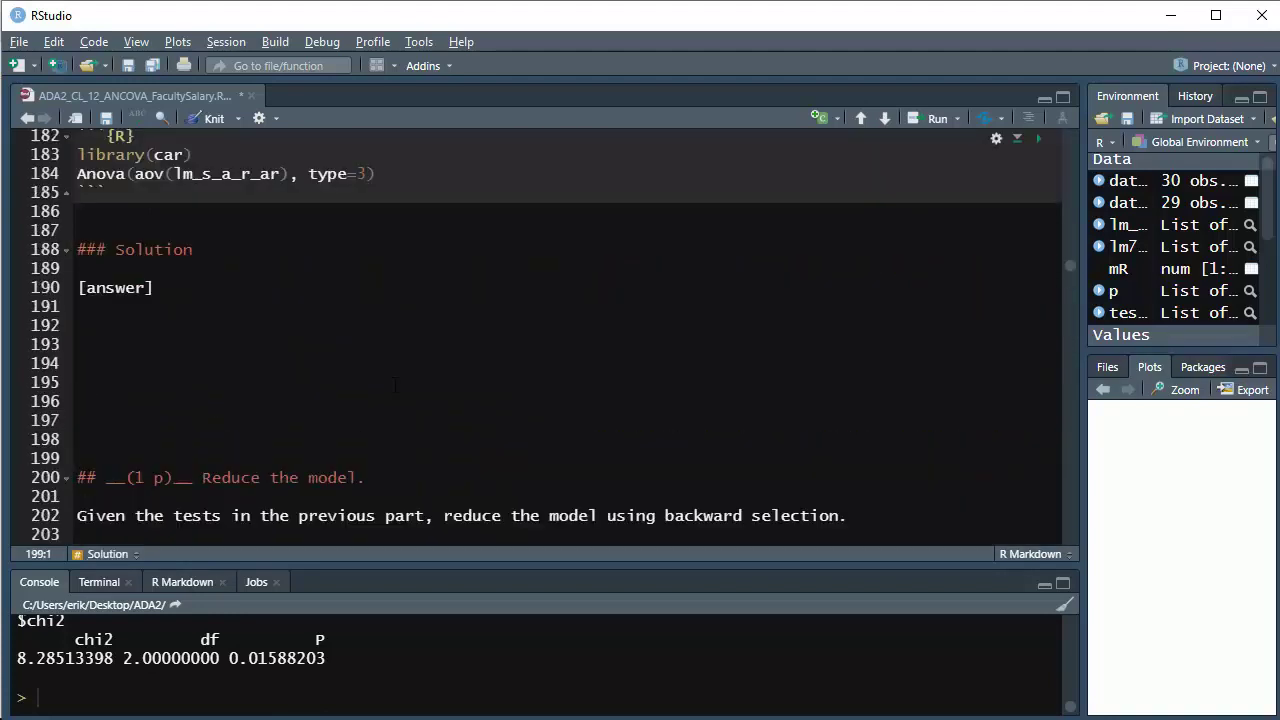
key(Page_Up)
key(Up)
key(Up)
key(Up)
key(Up)
key(Up)
key(Up)
key(Up)
key(Up)
key(Up)
key(Up)
key(Up)
key(Up)
key(Up)
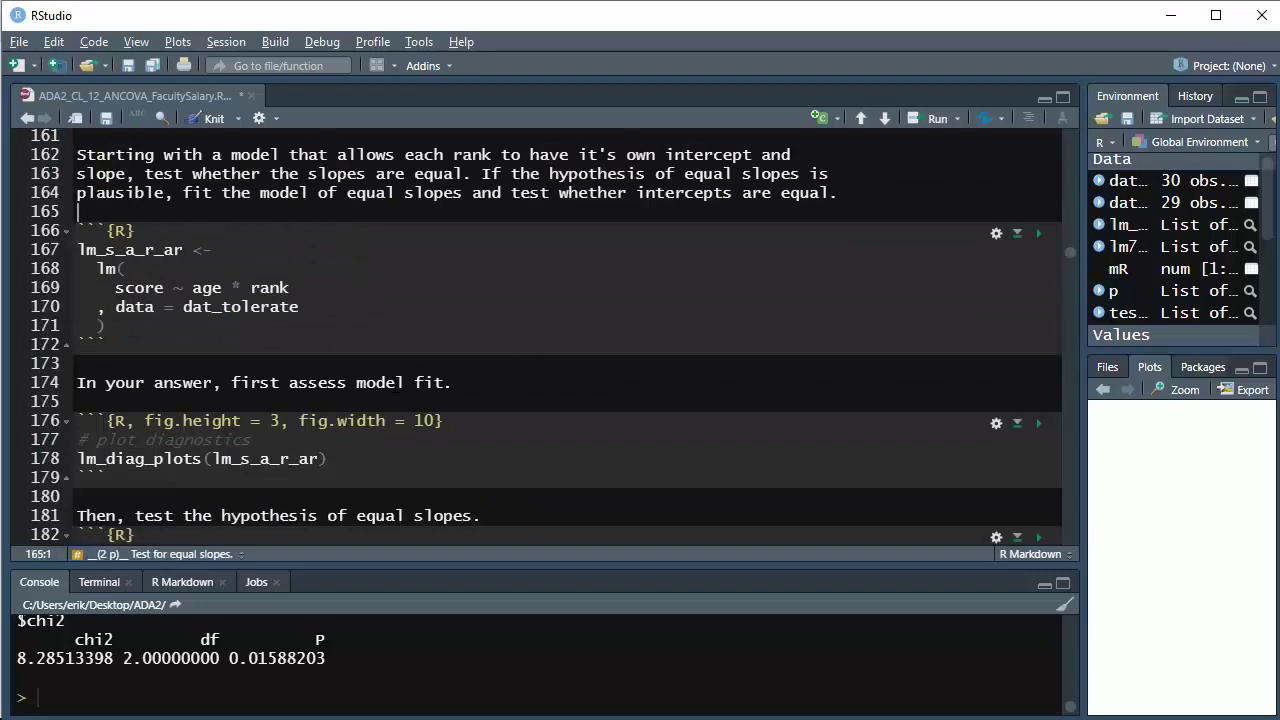
key(Down)
key(Down)
key(shift+Down)
key(shift+Down)
key(shift+Down)
key(shift+Down)
key(shift+Down)
key(shift+Down)
key(shift+Down)
key(shift+Down)
key(shift+Down)
key(shift+Down)
key(shift+Down)
key(shift+Down)
key(shift+Down)
key(shift+Down)
key(shift+Down)
key(shift+Down)
key(shift+Down)
key(shift+Down)
key(shift+Down)
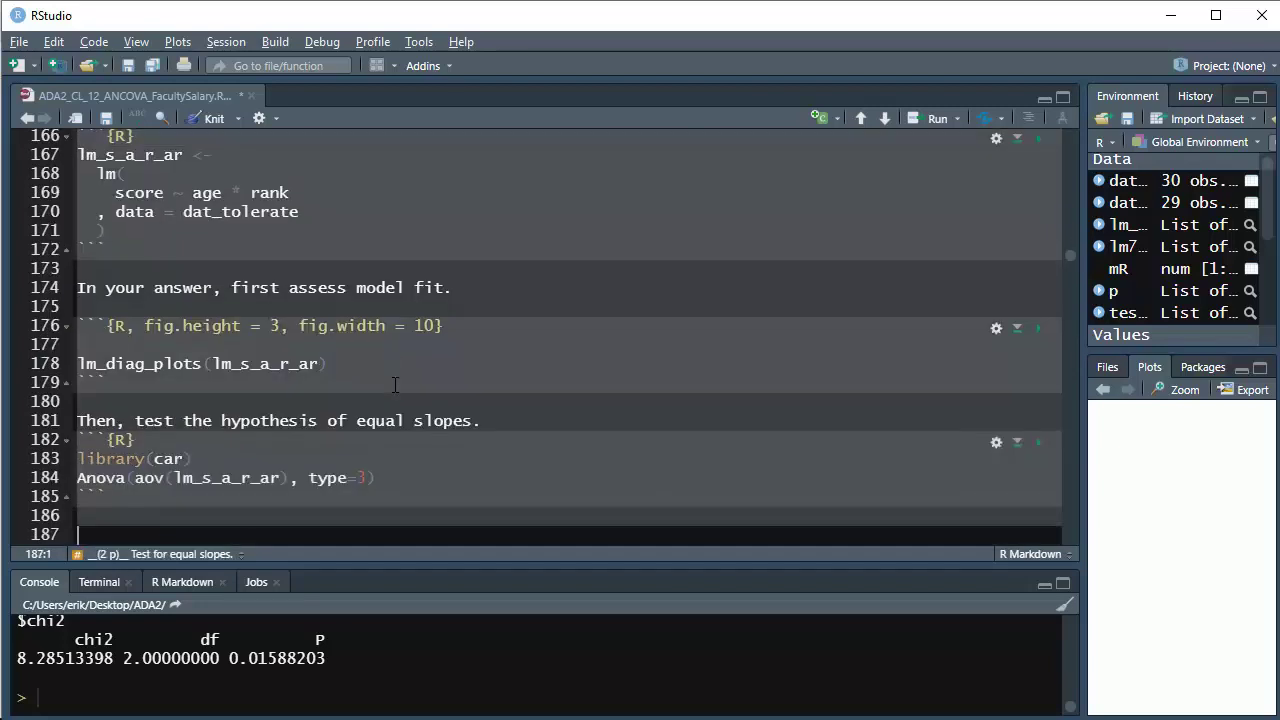
Paste the copied model chunks under [answer] in the Direction 3 Solution
key(Page_Down)
key(Page_Down)
key(Page_Down)
key(Page_Down)
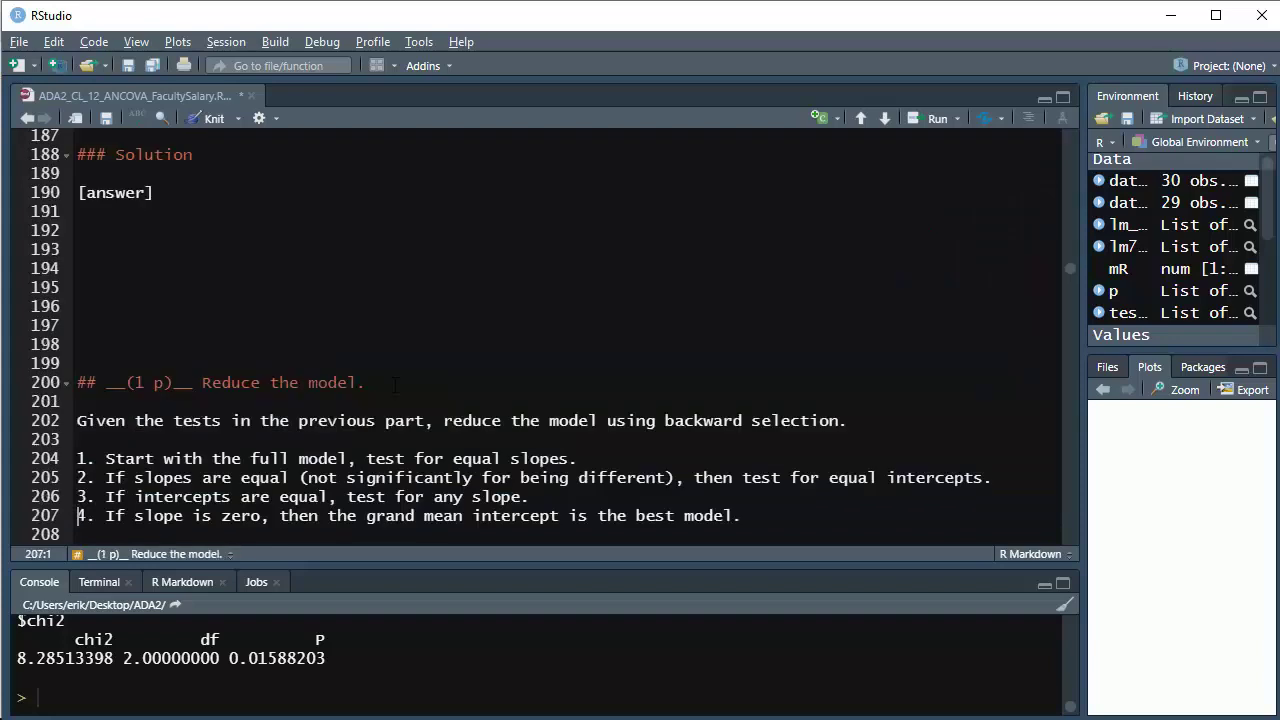
key(Page_Down)
key(Page_Down)
key(Page_Down)
key(Page_Down)
key(Page_Down)
key(Page_Down)
key(Page_Down)
key(Page_Down)
key(Page_Down)
key(Page_Down)
key(Page_Down)
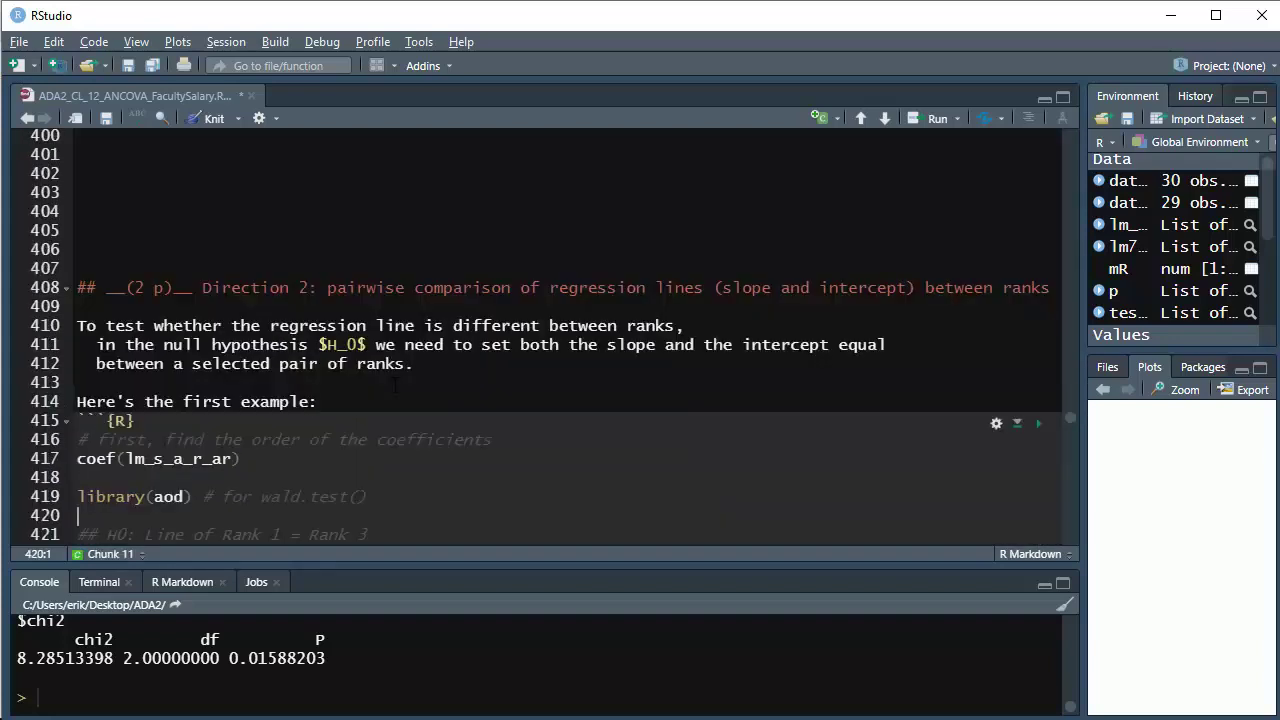
key(Page_Down)
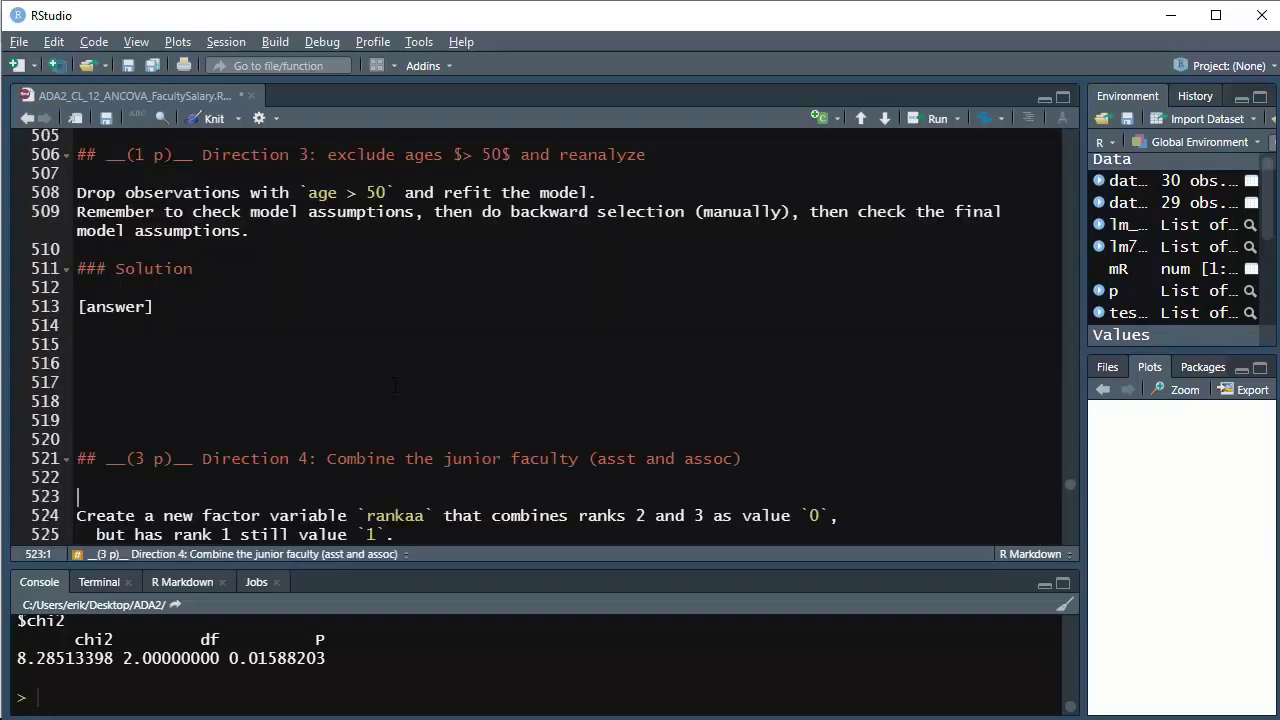
key(Up)
key(Up)
key(Up)
key(Up)
key(Up)
key(Up)
key(Up)
key(Up)
text(```{R} lm_s_a_r_ar <-   lm(     score ~ age * rank     , data = dat_tolerate   ) ```  In your answer, first assess model fit.  ```{R, fig.height = 3, fig.width = 10} # plot diagnostics lm_diag_plots(lm_s_a_r_ar) ```  Then, test the hypothesis of equal slopes. ```{R} library(car) Anova(aov(lm_s_a_r_ar), type=3))
key(Up)
key(Up)
key(Up)
key(Up)
key(Up)
key(Up)
key(Up)
key(Up)
key(Up)
key(Up)
key(Up)
key(Up)
key(Up)
key(Up)
key(Up)
key(Up)
key(Up)
key(Up)
key(Up)
key(Up)
key(Down)
key(Down)
key(Down)
key(Down)
key(Down)
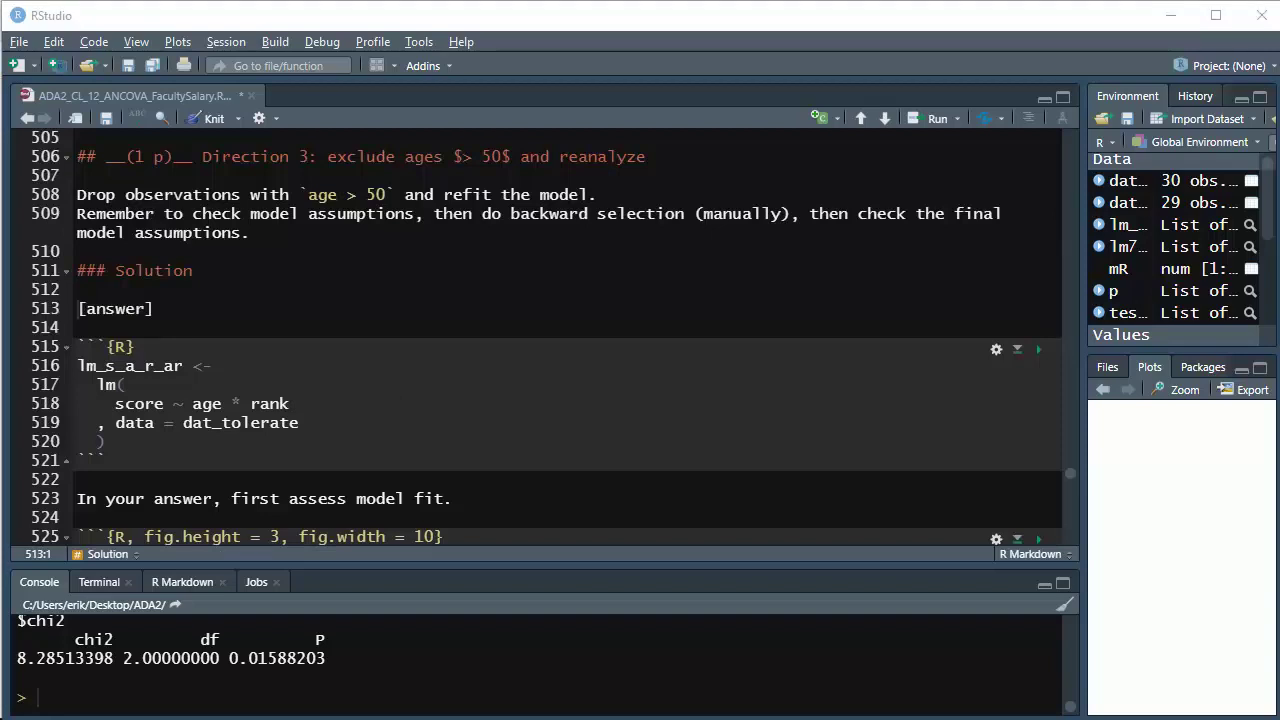
Insert a new R chunk below [answer] assigning dat_tolerate_lt50 from dat_tolerate
click(235, 318)
key(Return)
key(Return)
key(Up)
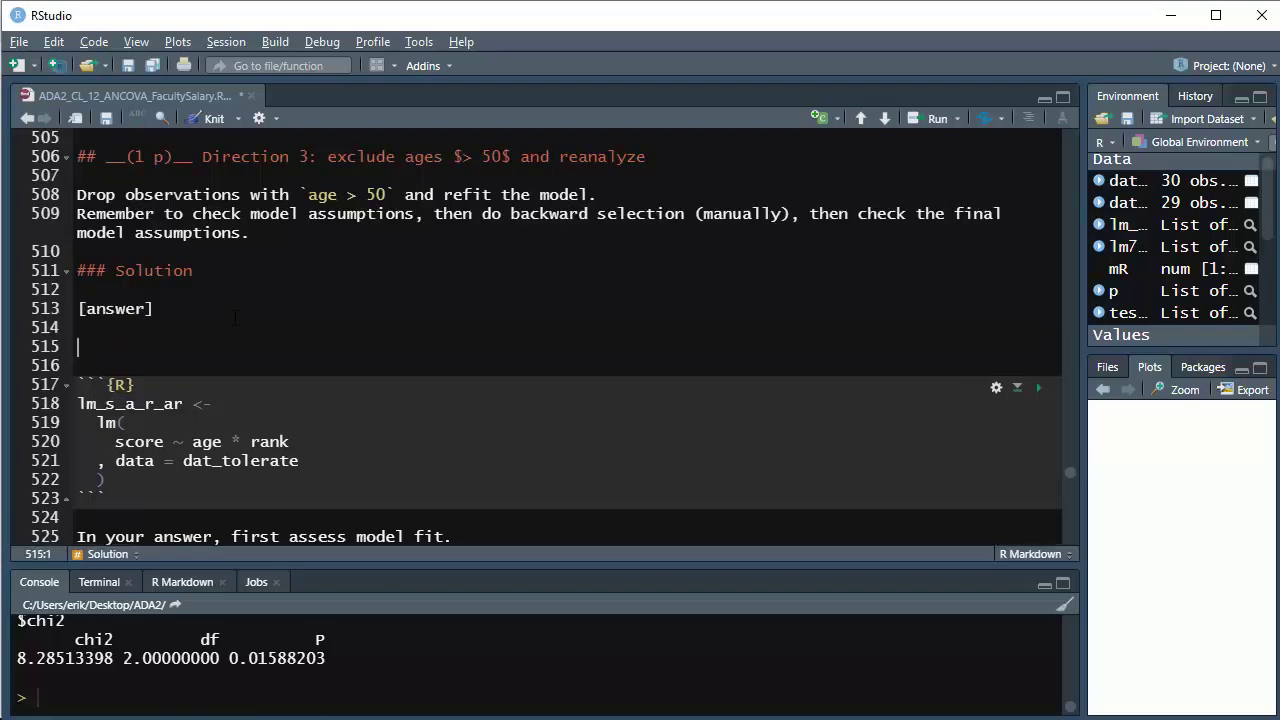
key(ctrl+alt+i)
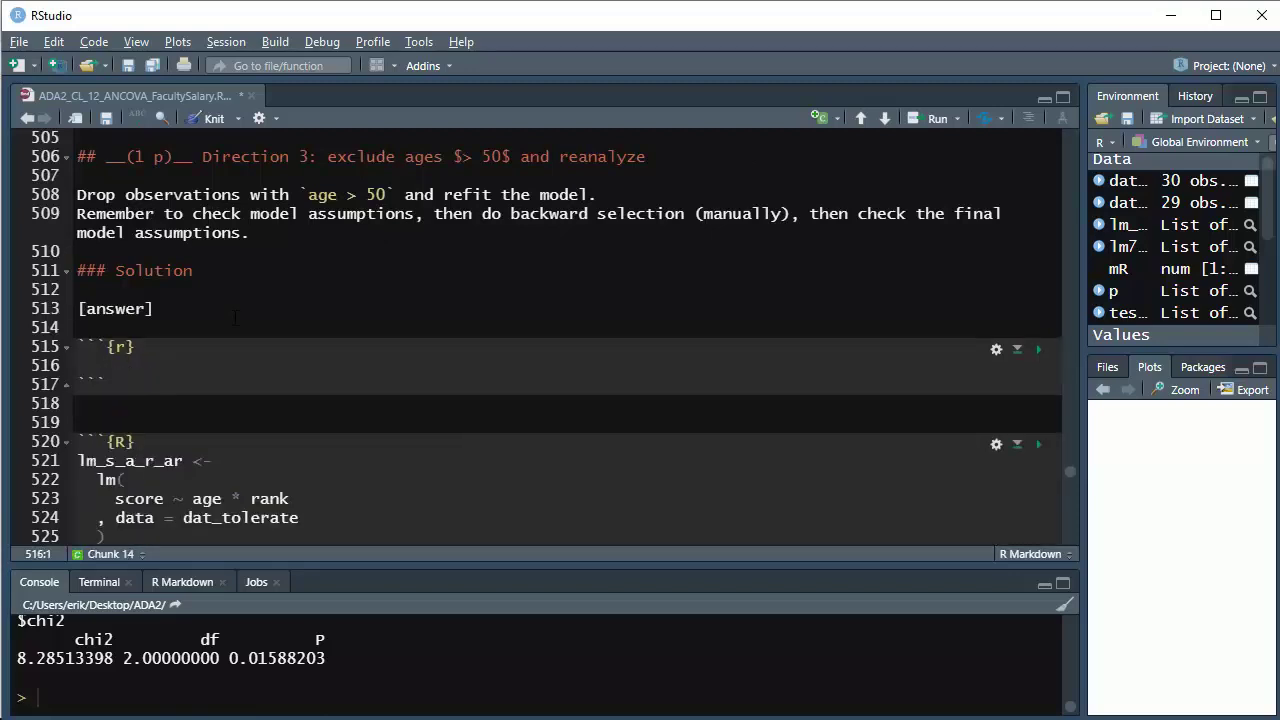
text(dat_)
key(Tab)
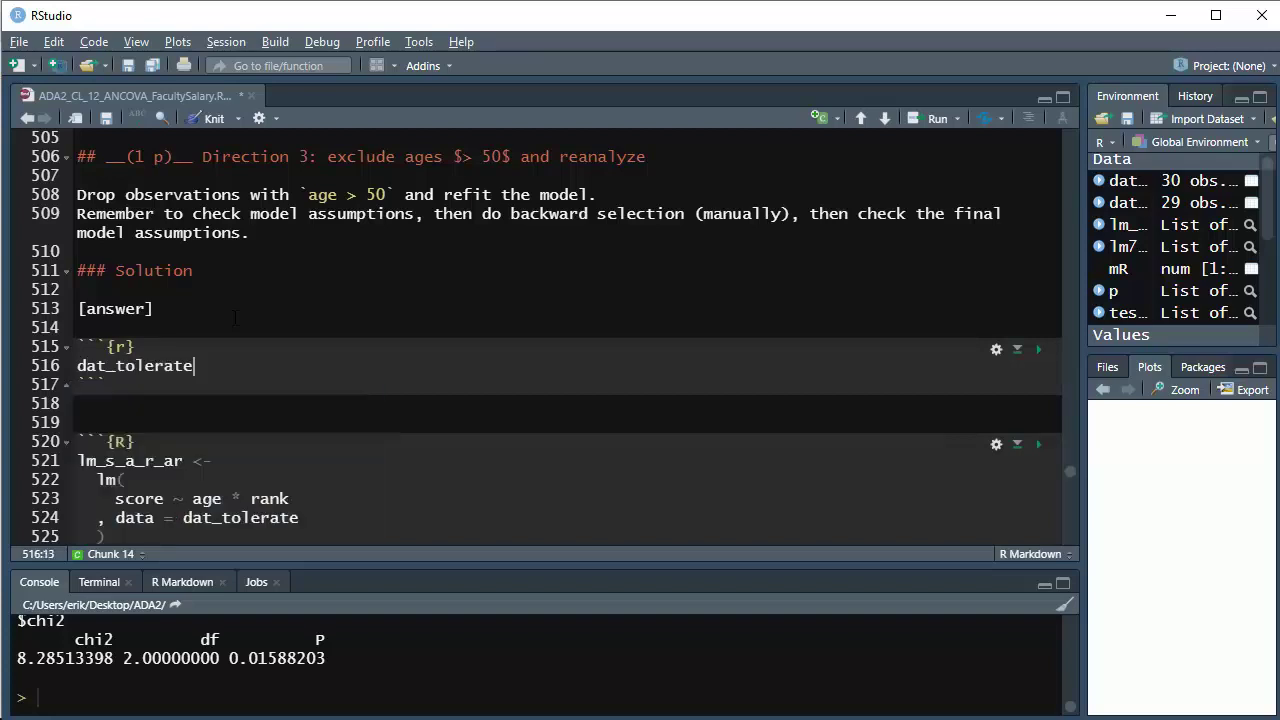
text(_)
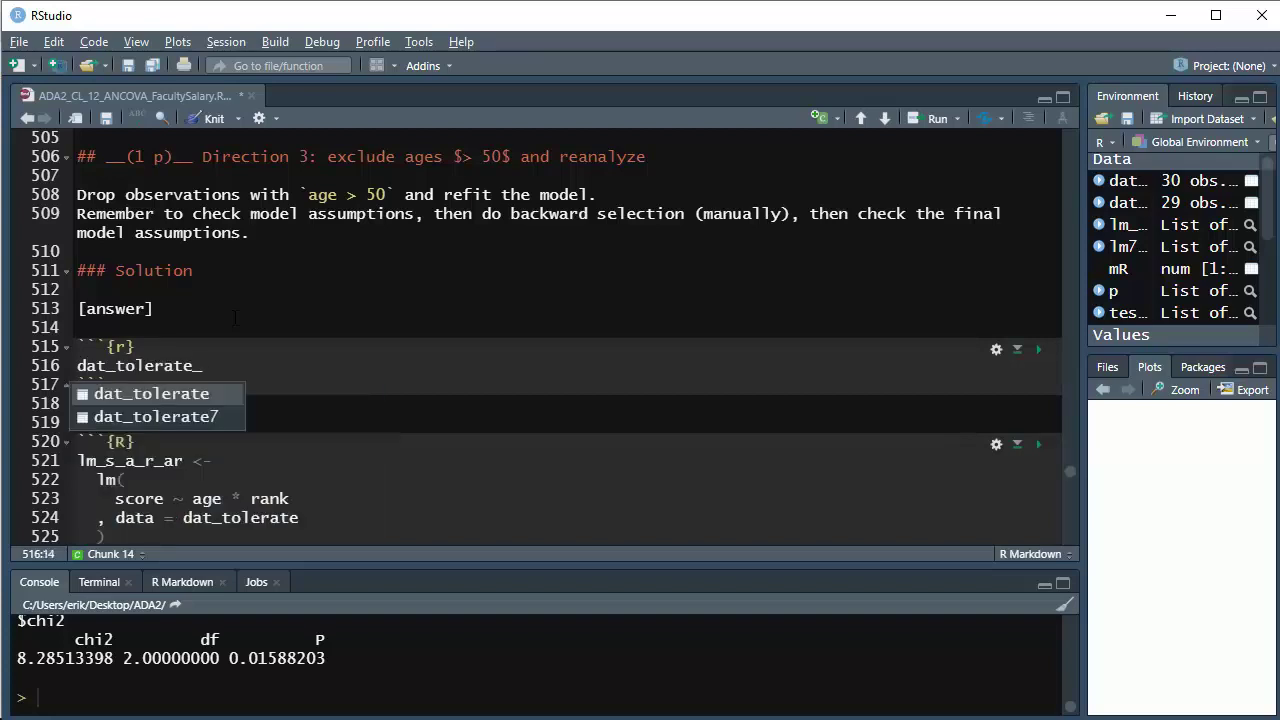
text(lt)
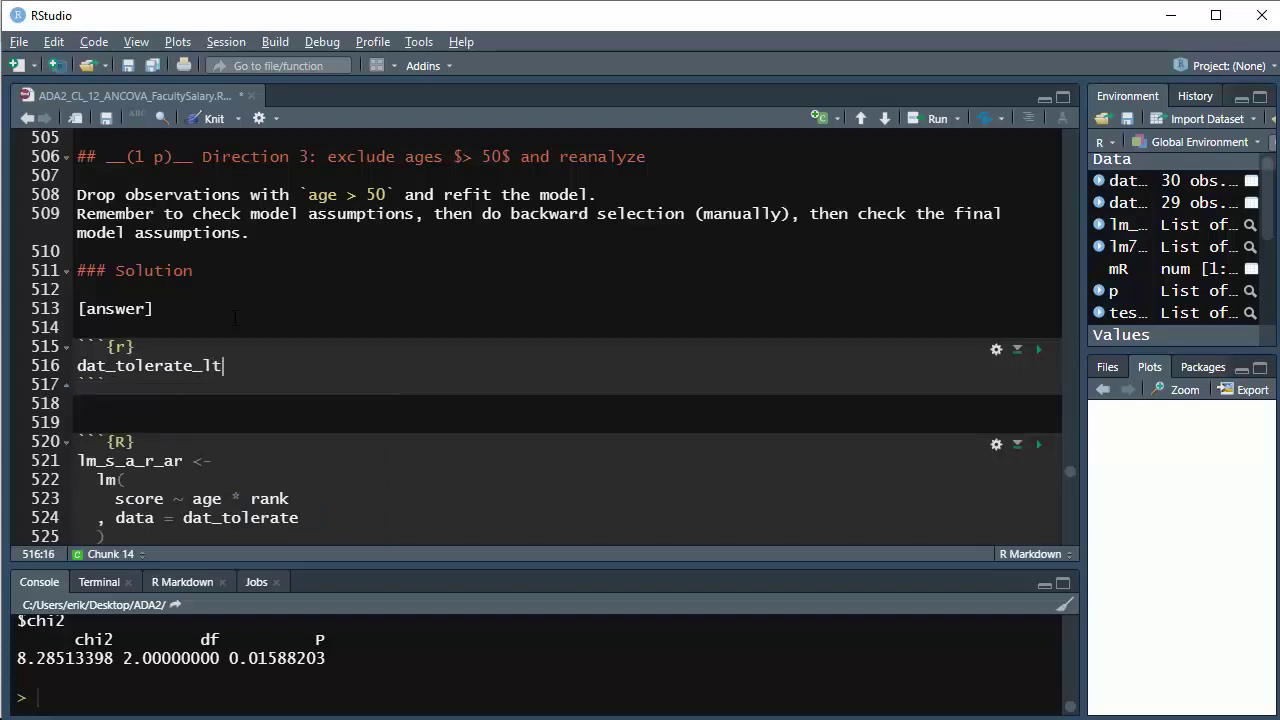
text(50 <-)
key(Return)
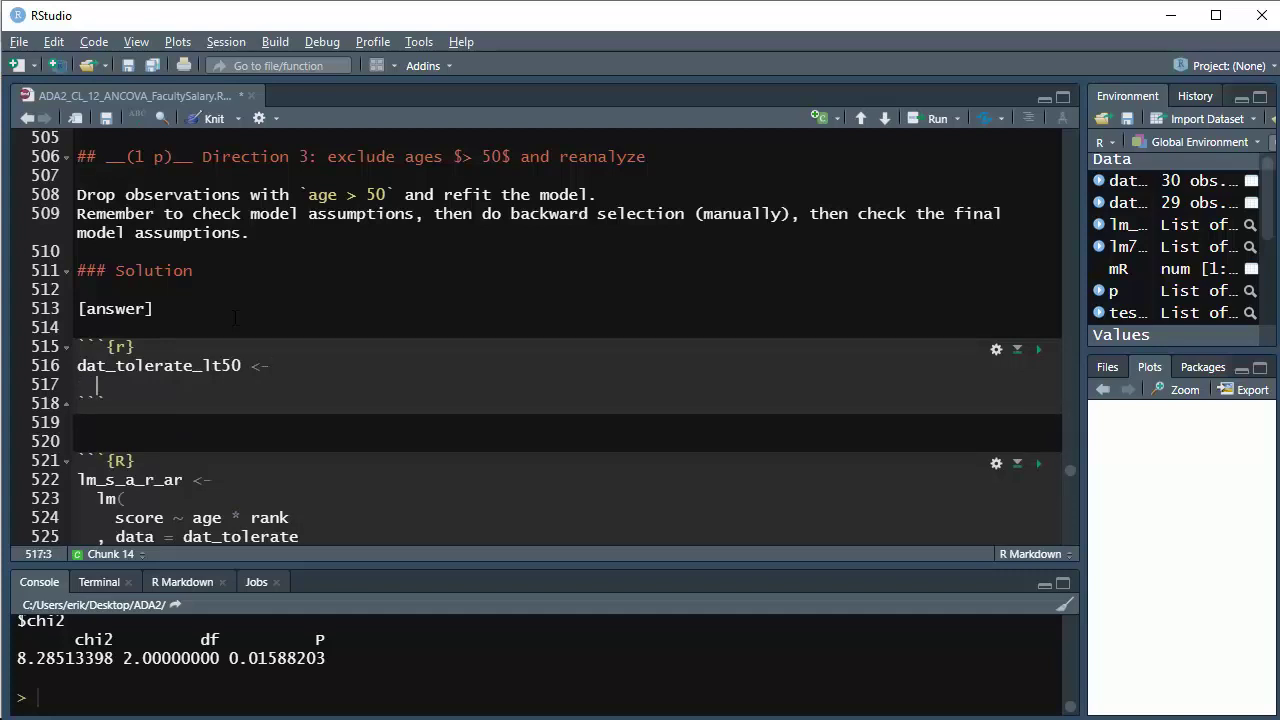
text(dat_t)
key(Down)
key(Return)
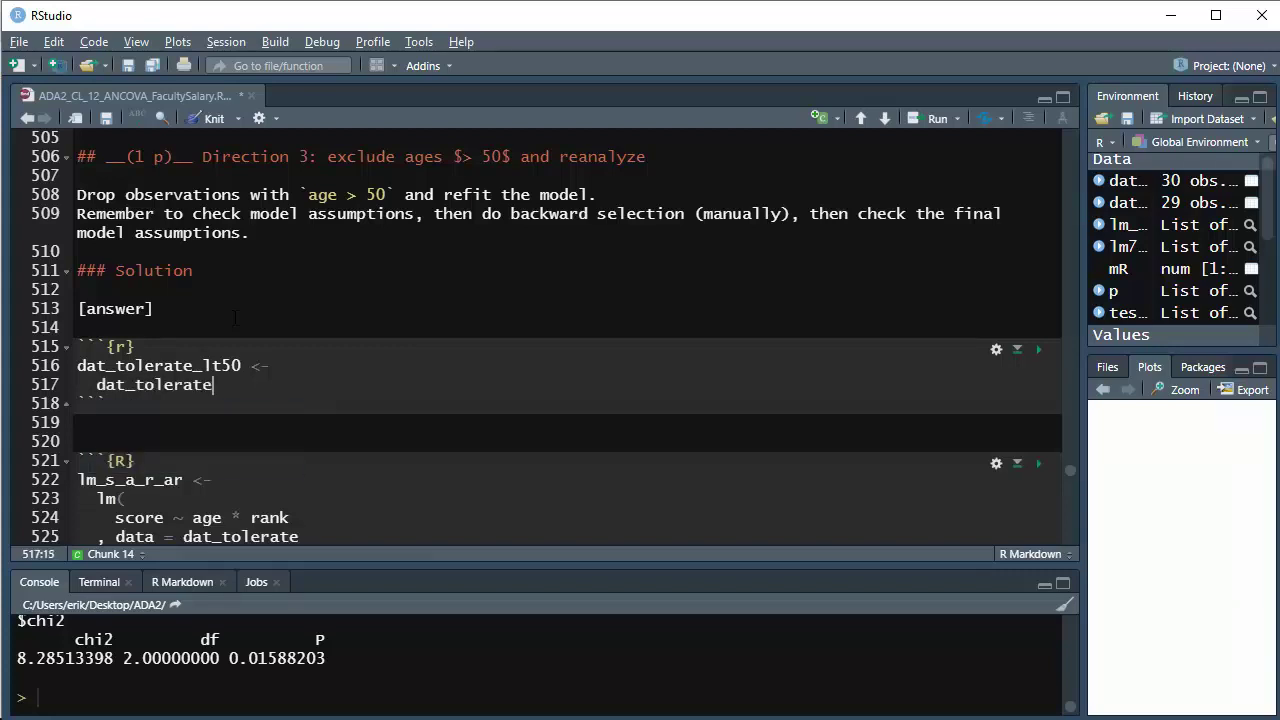
Pipe dat_tolerate into filter(age < 50) to keep only under-50 ages
text(%>%)
key(Return)
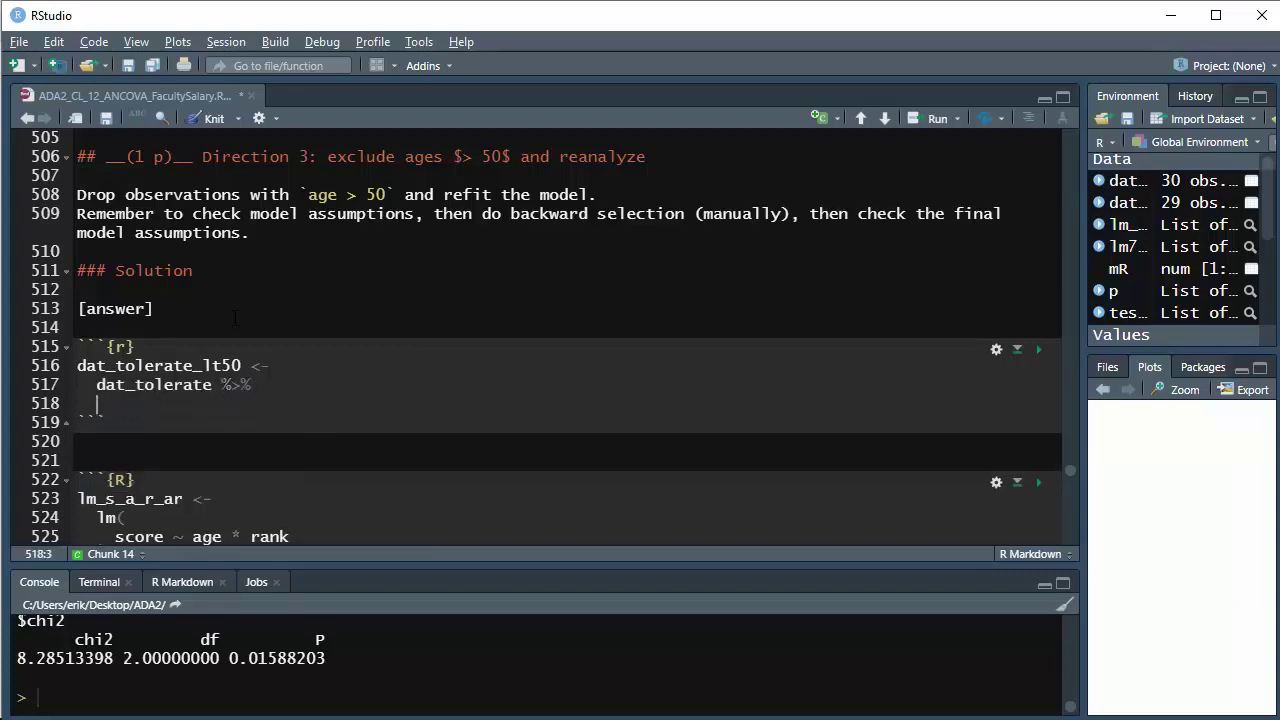
text(filter()
key(Return)
key(Return)
text())
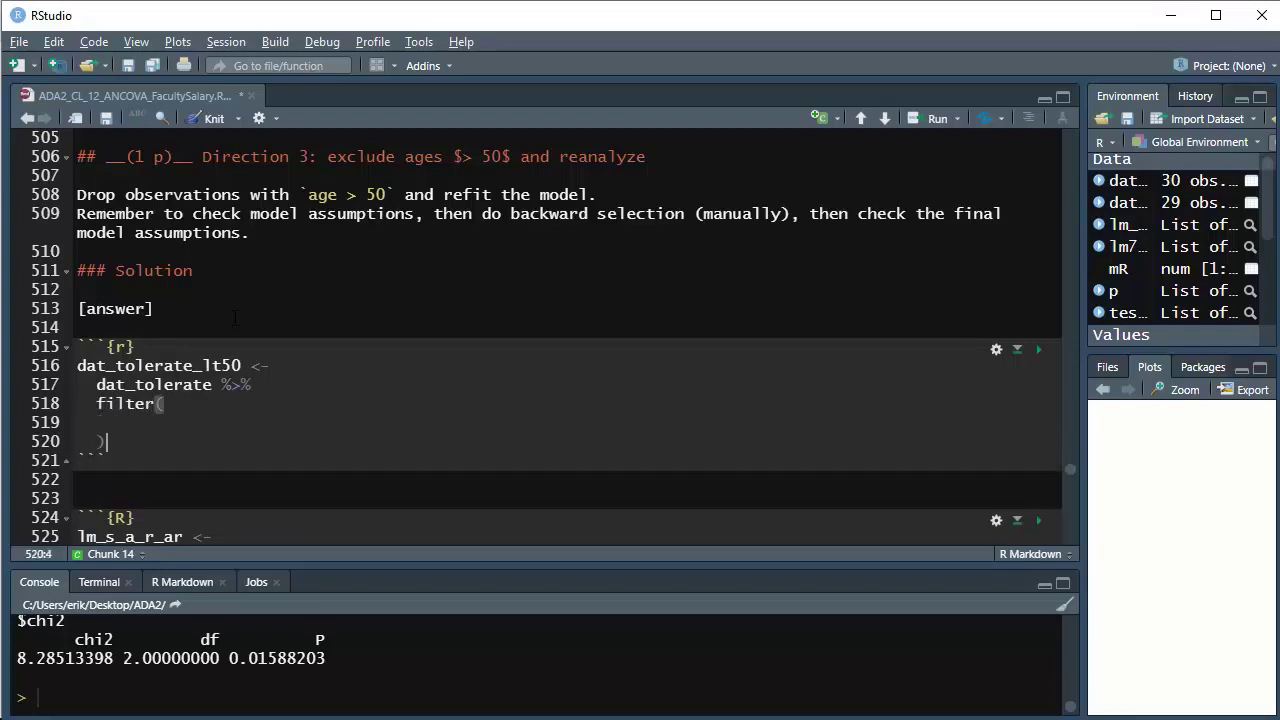
key(Up)
text(age < 50)
Run the filter chunk and confirm with nrow() that 30 rows drop to 27
click(1038, 354)
text(nrow()
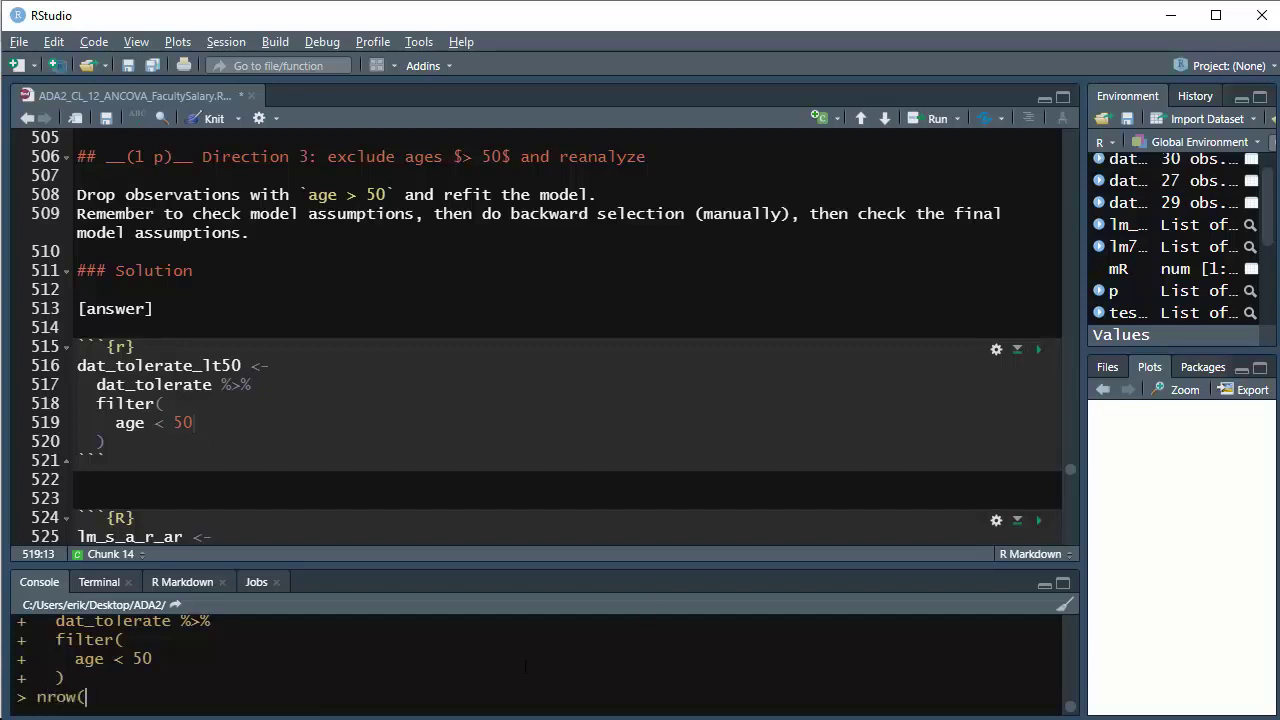
text(dat_tolerate))
key(Return)
key(Up)
key(Left)
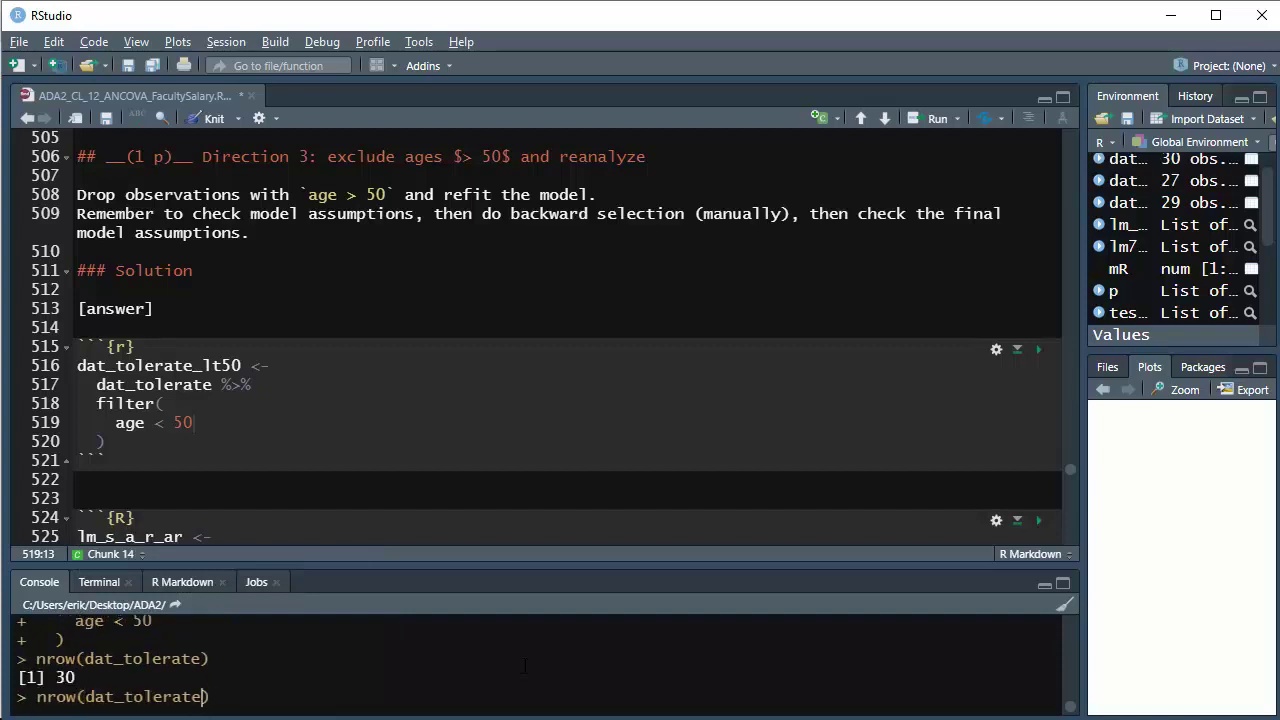
text(_)
key(Return)
key(Return)
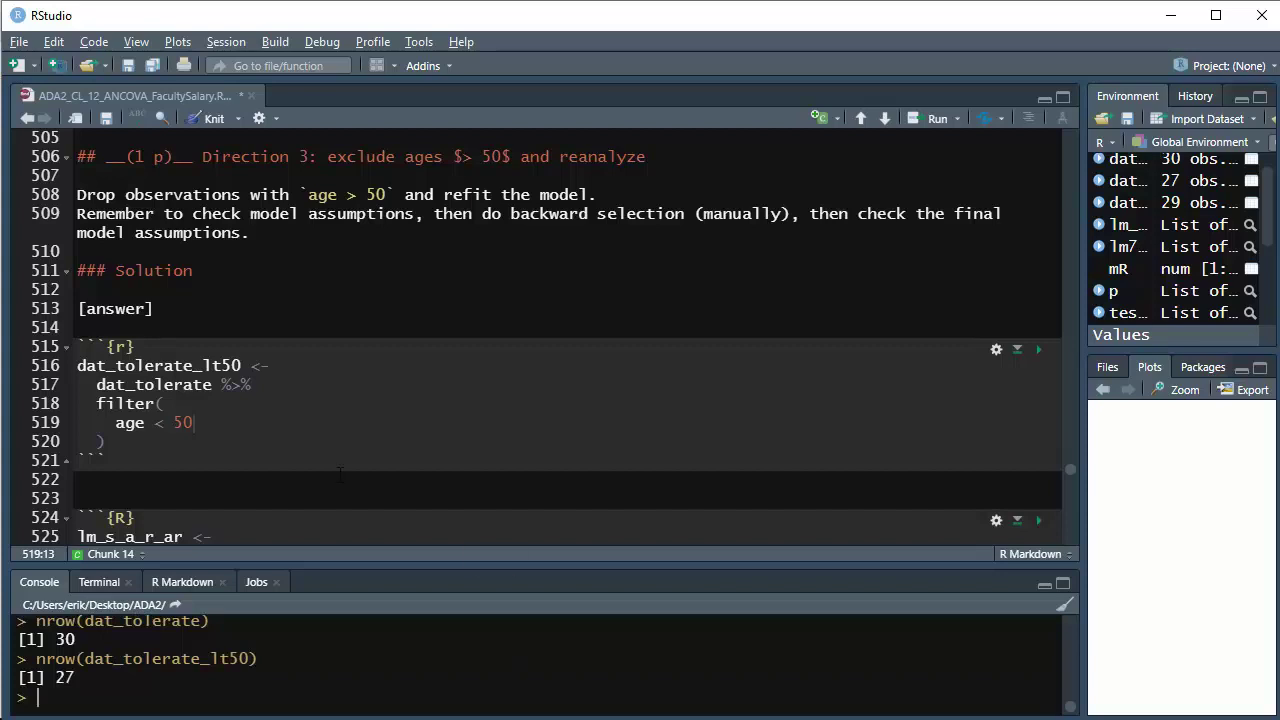
Copy the _lt50 suffix and point the model's data argument to dat_tolerate_lt50
click(237, 483)
key(Up)
key(Up)
key(Up)
key(Up)
key(Up)
key(Up)
key(End)
key(Left)
key(Left)
key(Left)
key(shift+Left)
key(shift+Left)
key(shift+Left)
key(shift+Left)
key(shift+Left)
key(ctrl+c)
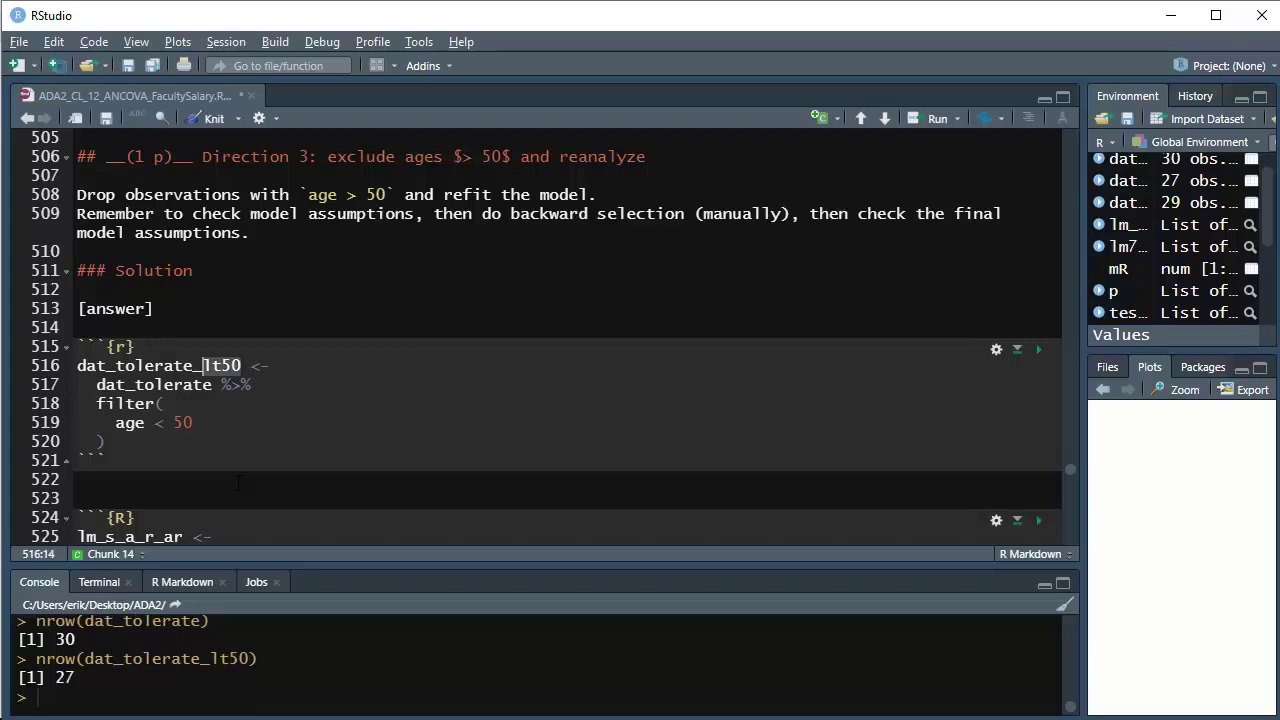
key(Down)
key(Down)
key(Down)
key(Down)
key(Down)
Rename the model to lm_s_a_r_ar_lt50 in its fit, diagnostic plot and Anova calls
key(Down)
key(Down)
key(Down)
key(Down)
key(Down)
key(Down)
key(Down)
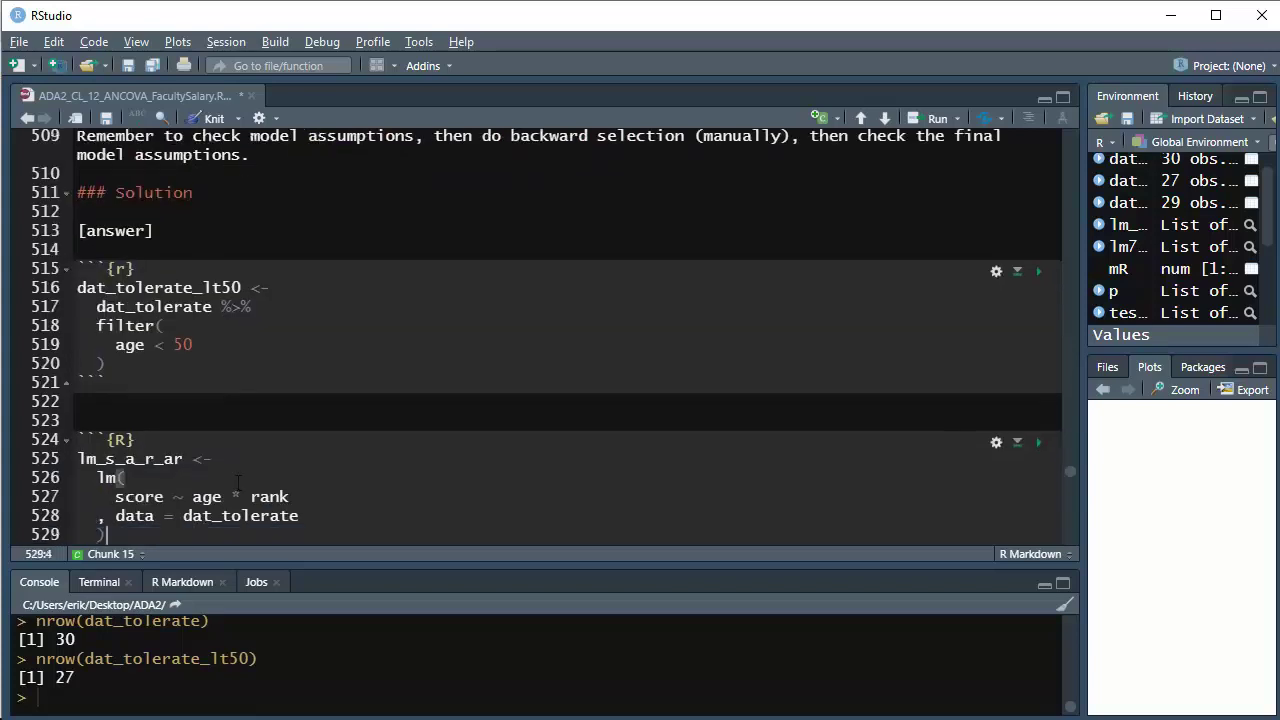
key(End)
key(ctrl+v)
click(184, 458)
text(_lt50)
key(Down)
key(Down)
key(Down)
key(Down)
key(Down)
key(Down)
key(Down)
key(Down)
key(Down)
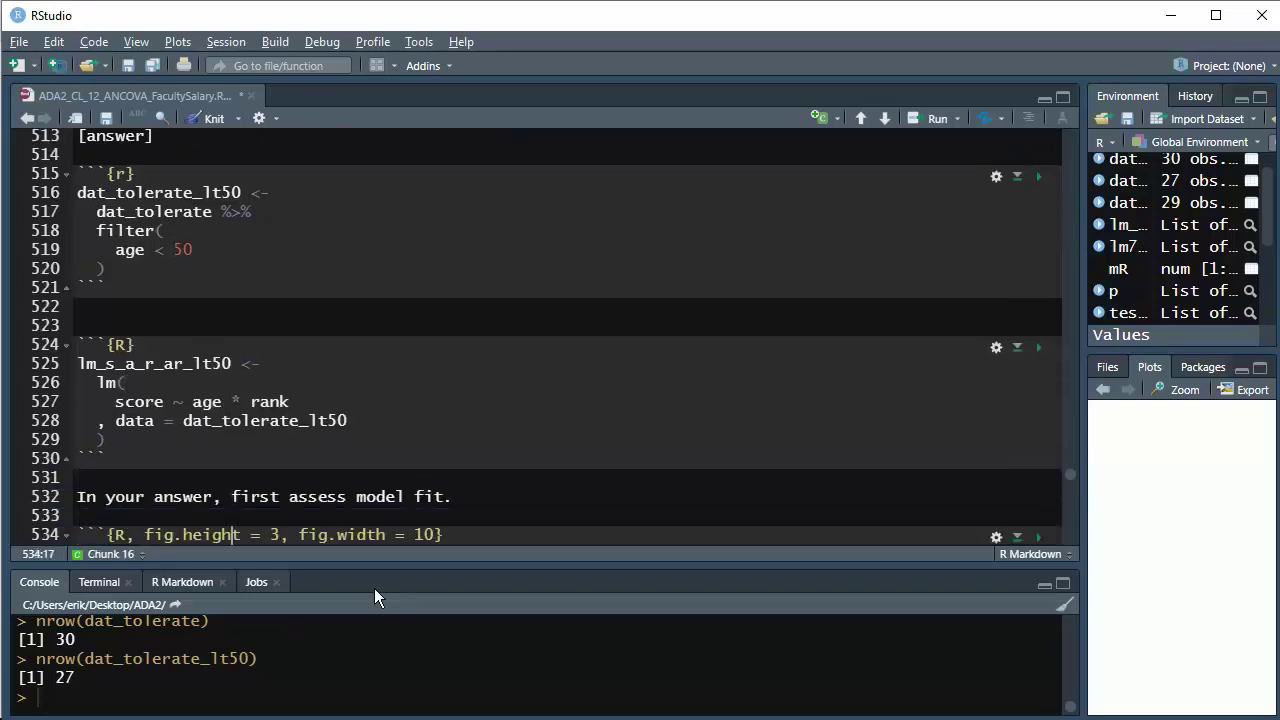
key(Down)
key(Down)
key(Right)
key(Right)
key(Right)
key(Right)
key(Right)
key(Right)
key(Right)
key(Right)
key(Right)
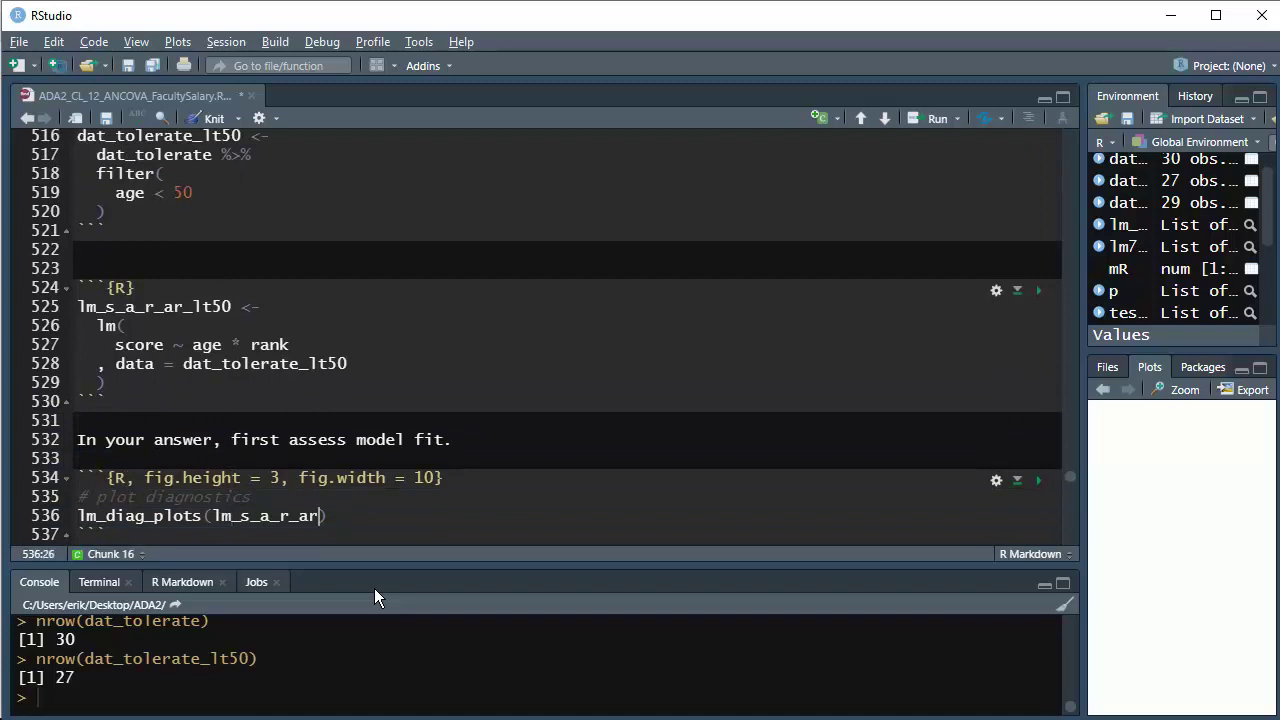
text(_lt50)
key(Down)
key(Down)
key(Down)
key(Down)
key(Down)
key(Down)
key(Left)
key(Left)
key(Left)
key(Left)
key(Left)
key(Left)
key(Left)
key(Left)
key(Left)
text(_lt50)
key(Down)
key(Down)
key(Down)
key(Down)
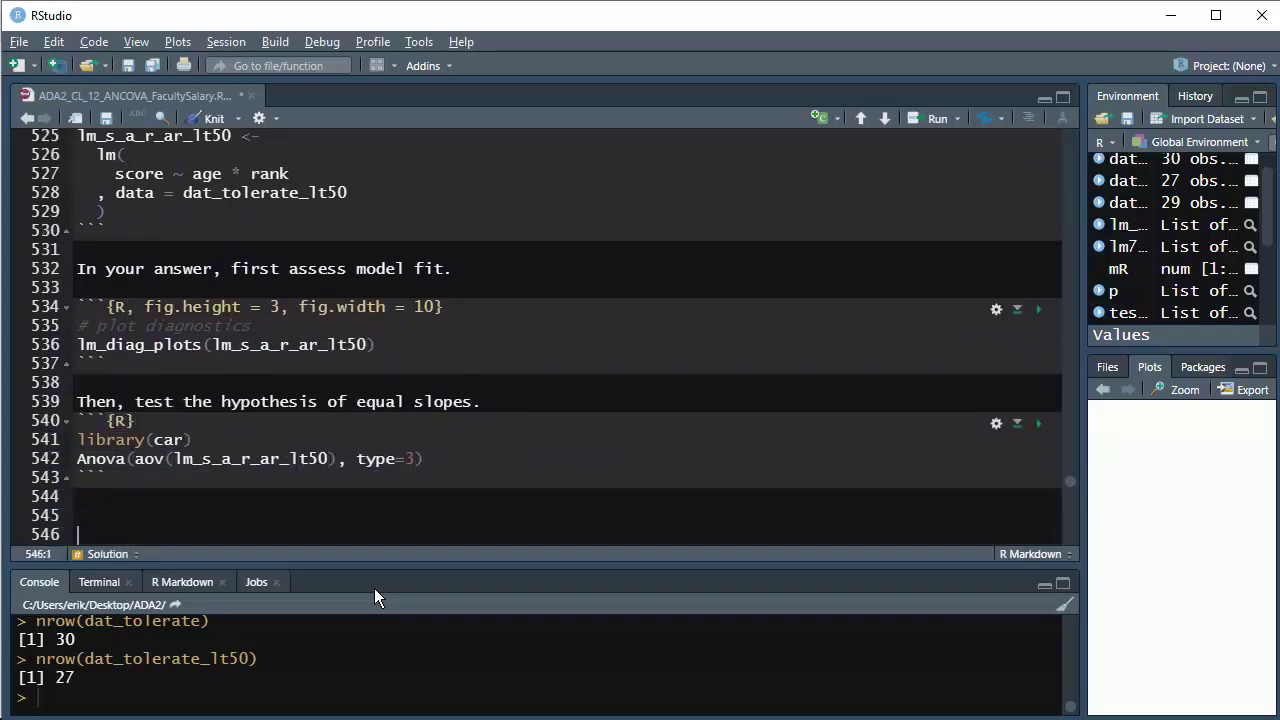
key(Up)
key(Up)
key(Up)
key(Up)
key(Up)
key(Up)
key(Up)
key(Up)
key(Up)
key(Up)
key(Up)
key(Up)
key(Up)
key(Up)
key(Up)
key(Up)
key(Up)
key(Up)
key(Up)
key(Up)
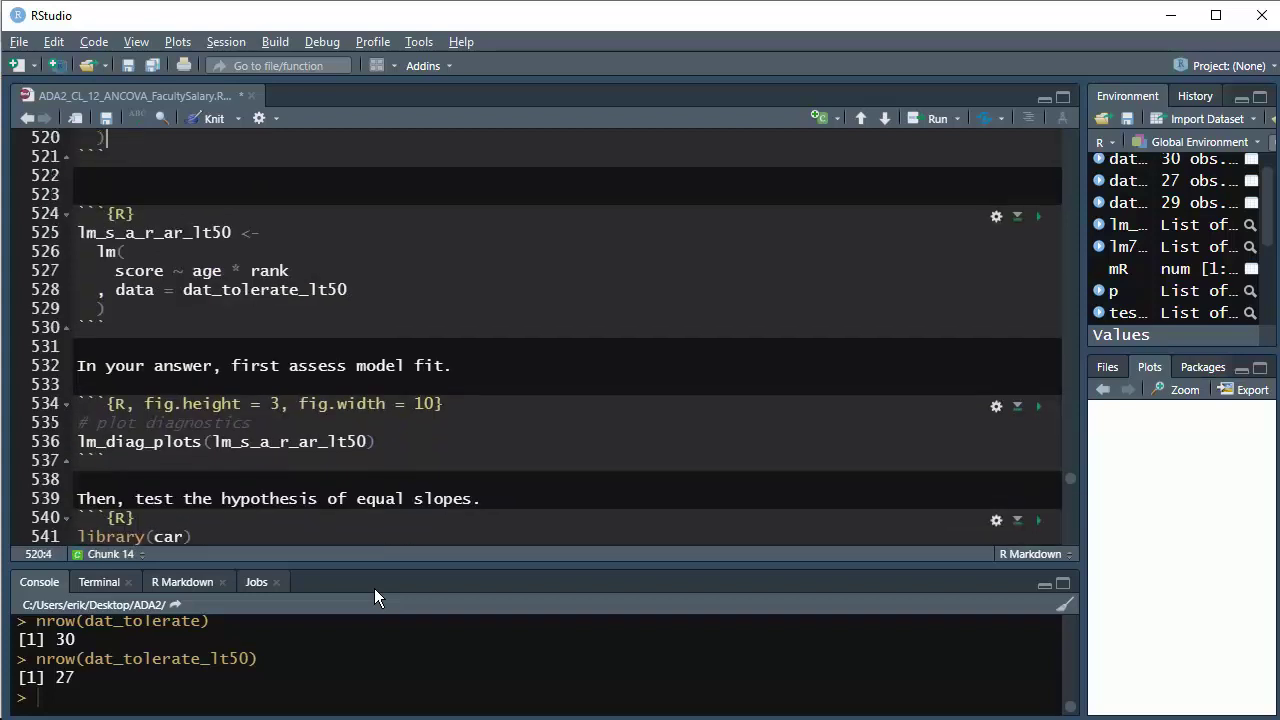
Run the lm_s_a_r_ar_lt50 fit and Anova chunks, highlighting the age:rank row at p = 0.7224
click(1040, 217)
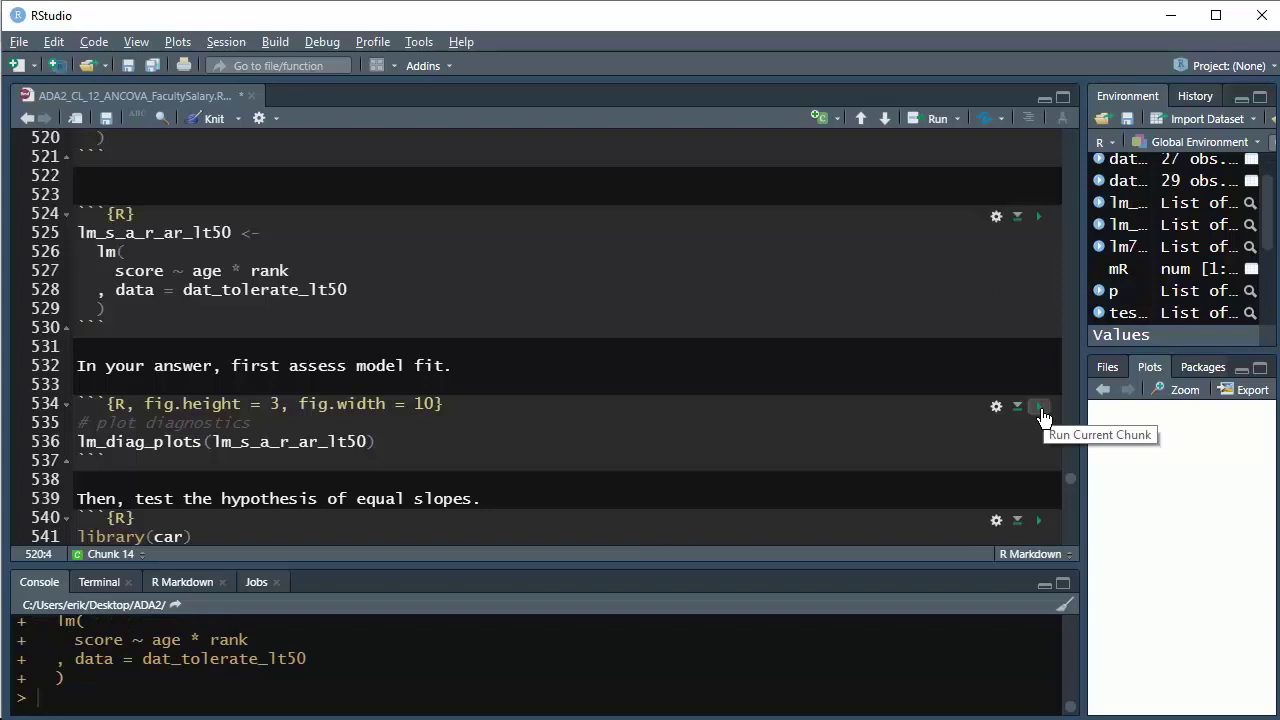
click(1038, 520)
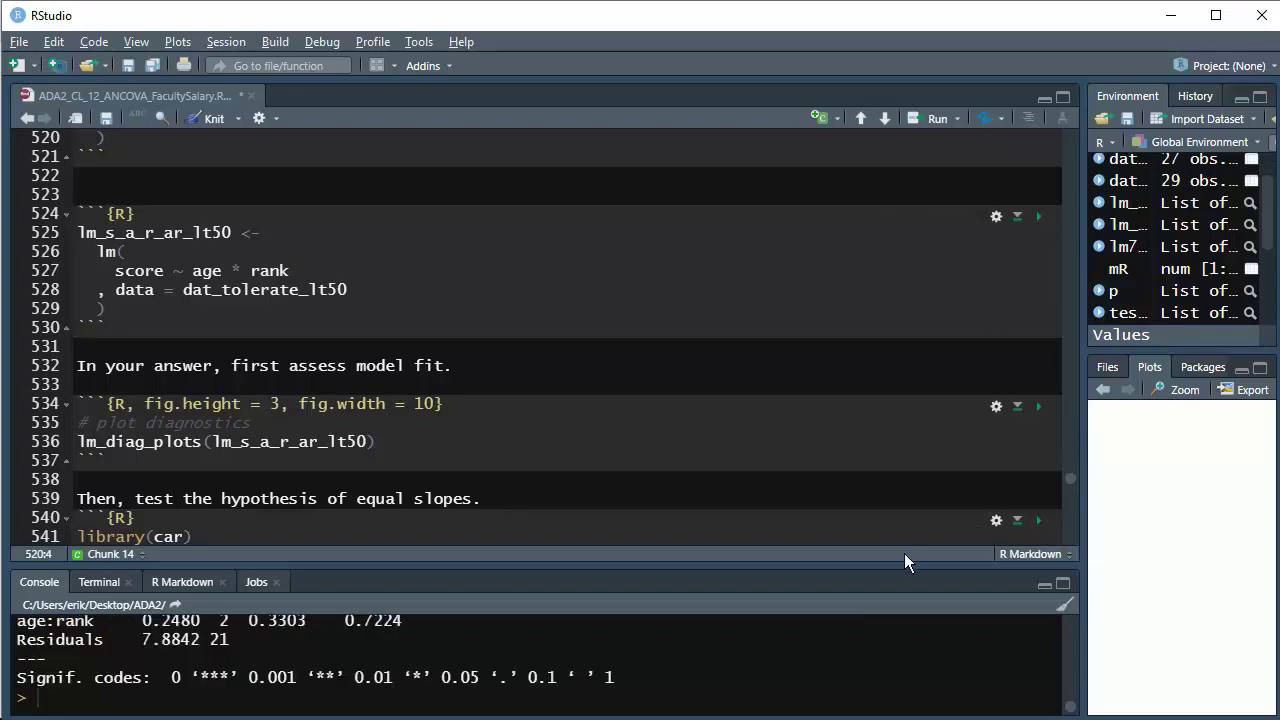
drag(882, 575, 886, 486)
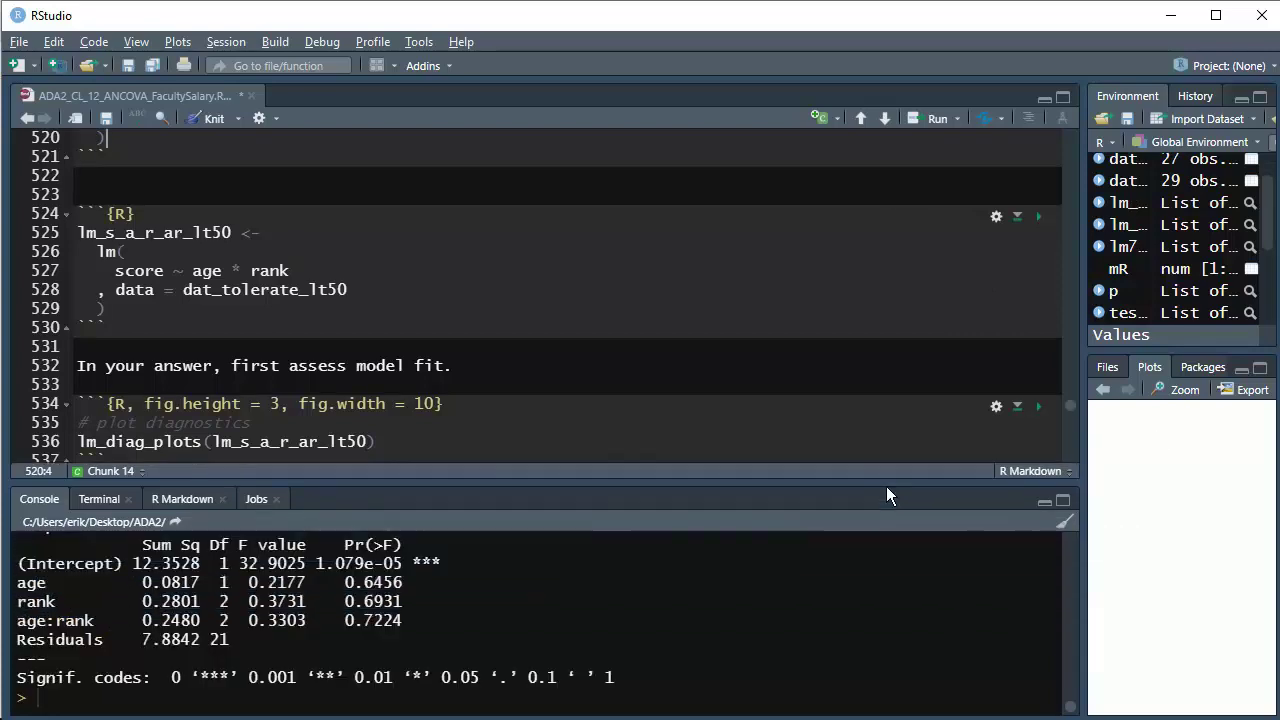
drag(404, 620, 16, 537)
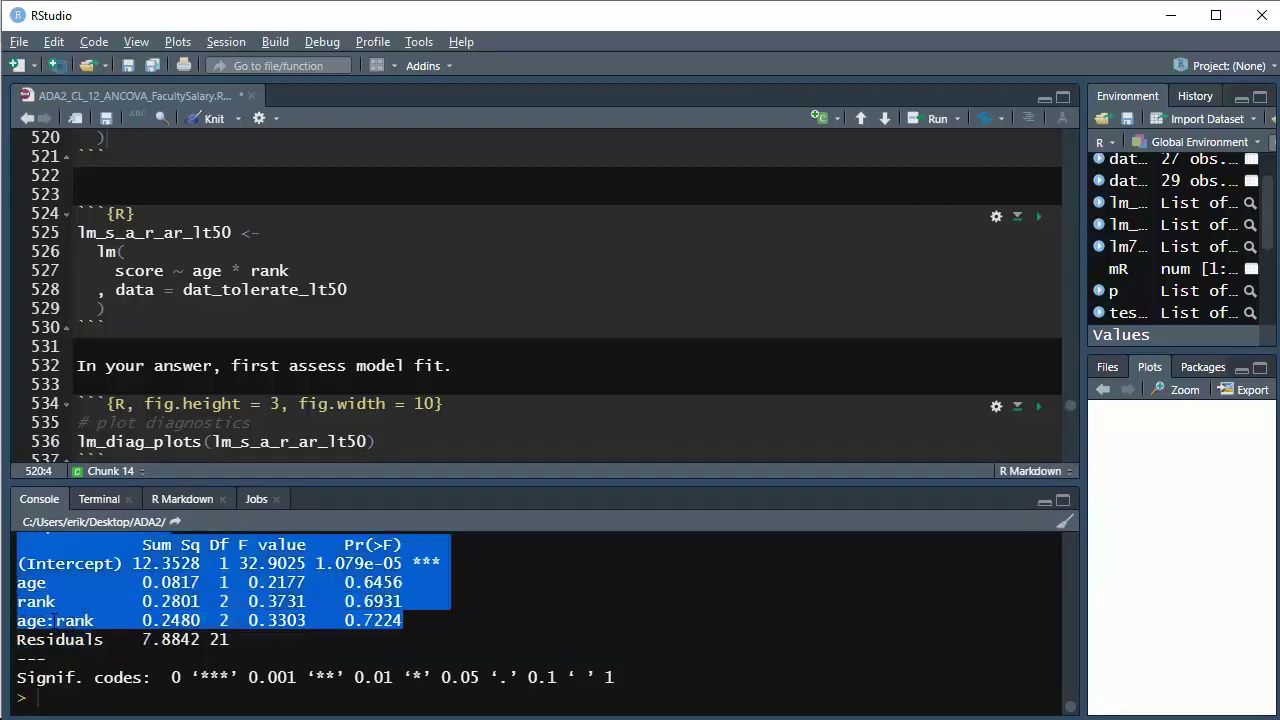
click(55, 621)
drag(17, 621, 18, 640)
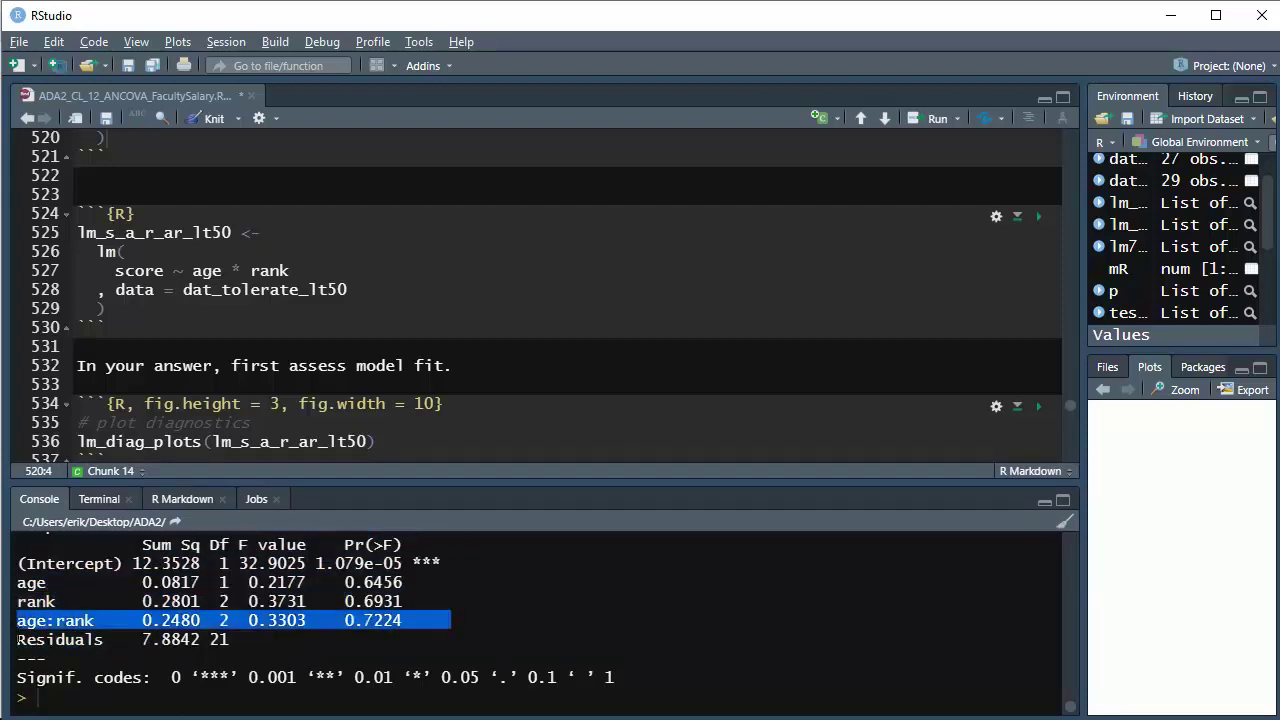
click(629, 383)
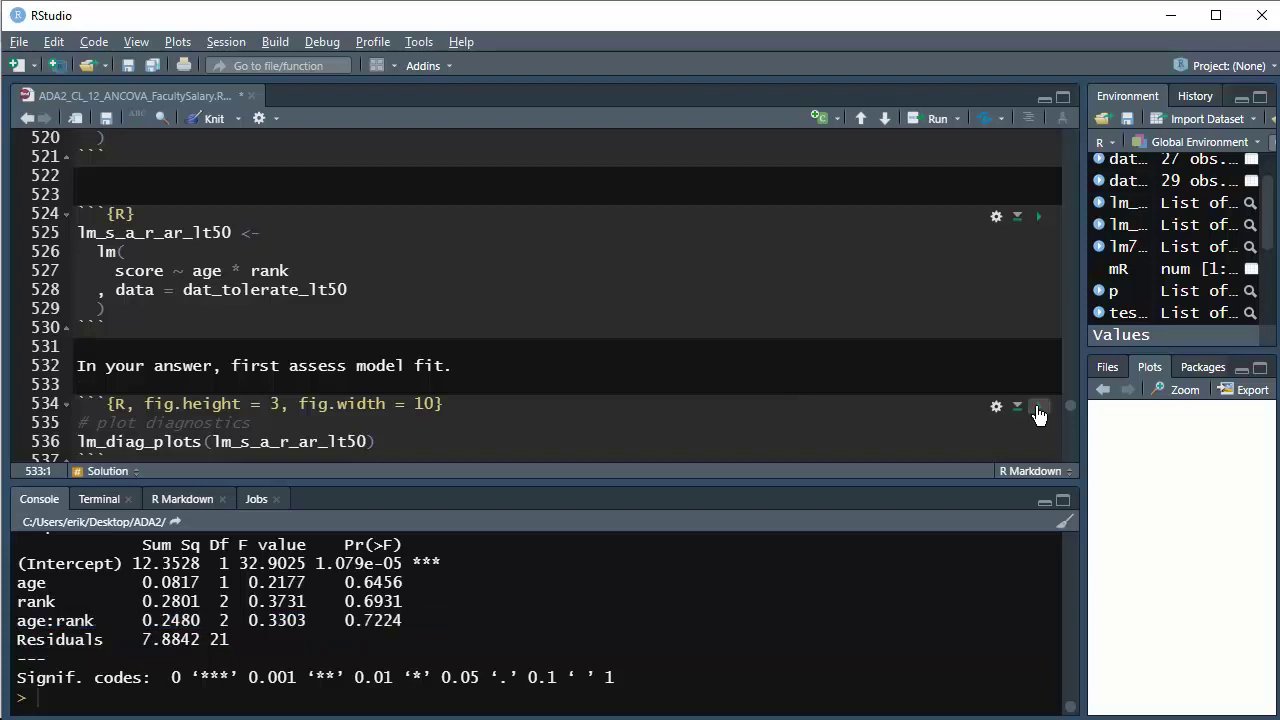
drag(1082, 442, 1008, 442)
Knit ADA2_CL_12_ANCOVA_FacultySalary.Rmd to HTML and let the preview window open
drag(744, 444, 572, 463)
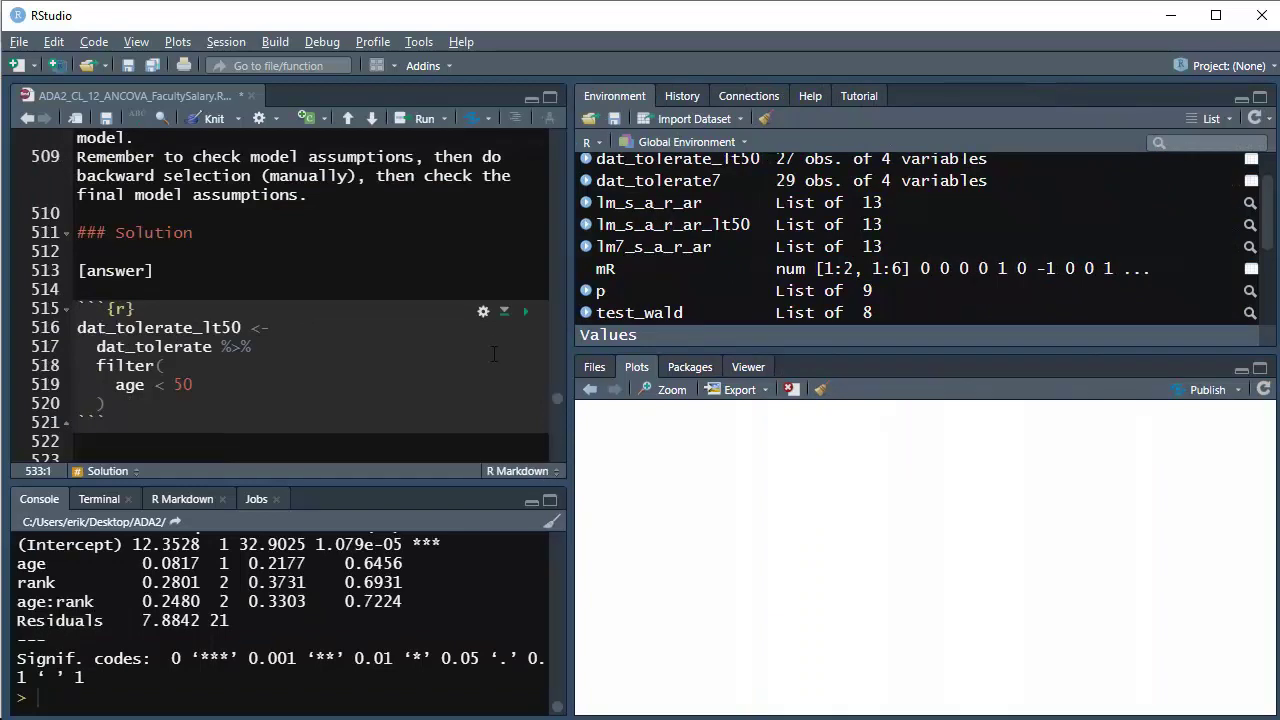
click(208, 118)
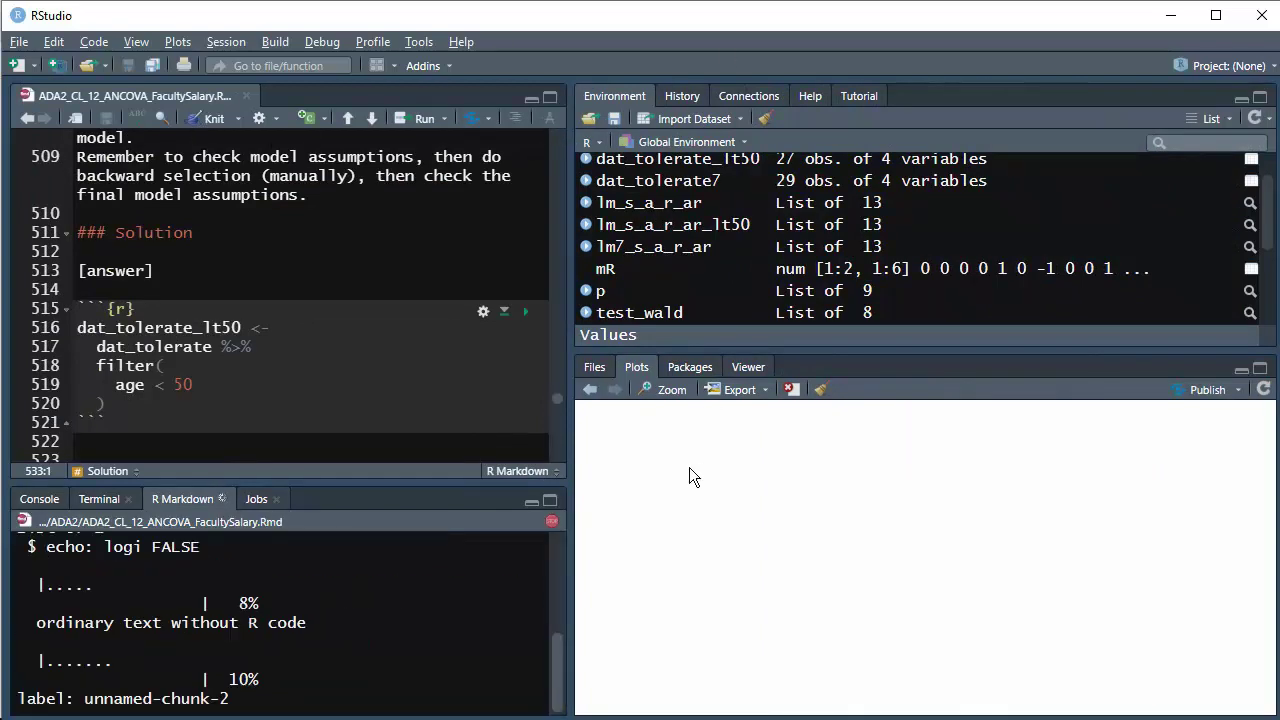
drag(572, 448, 949, 451)
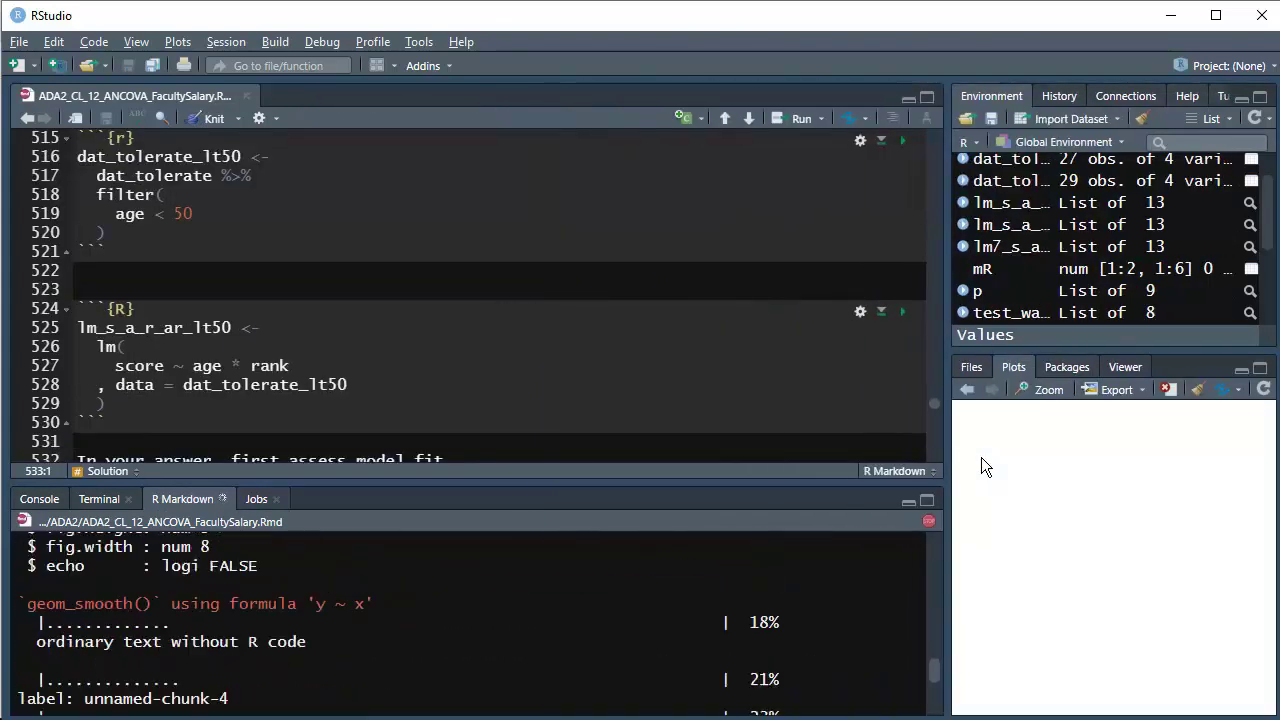
click(746, 283)
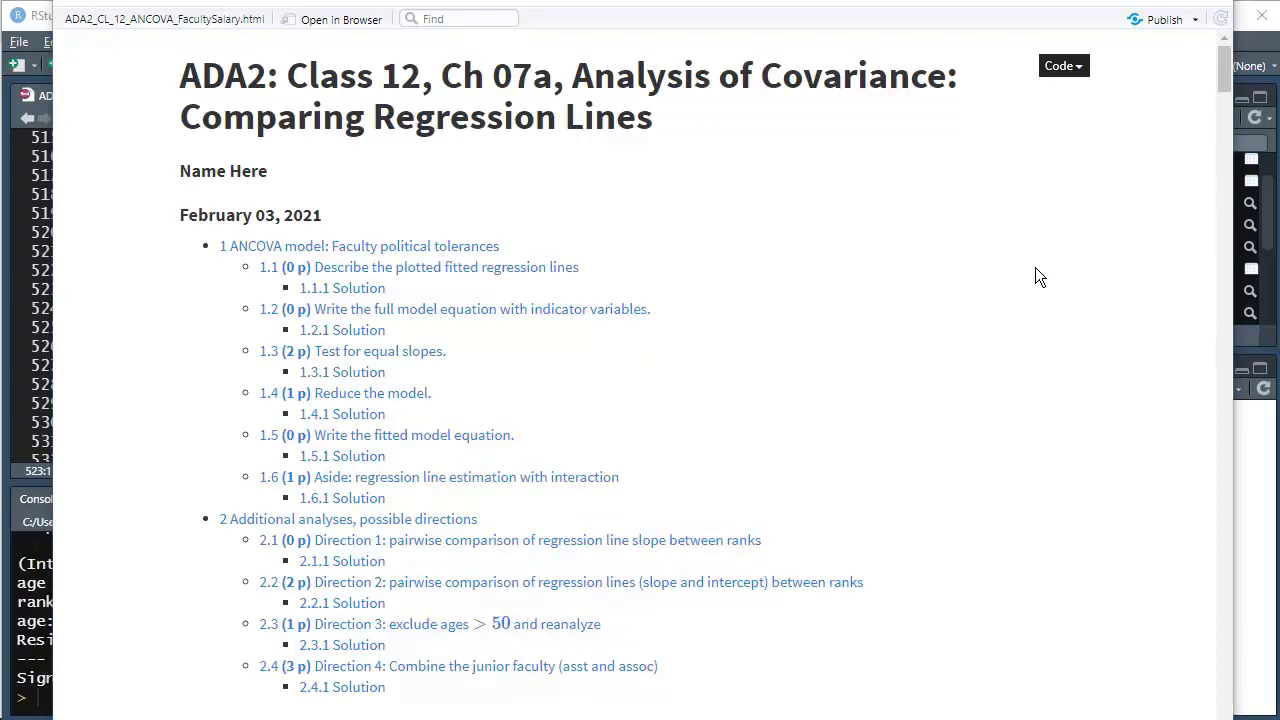
Reload the report in Chrome to display the dat_tolerate_lt50 and lm_s_a_r_ar_lt50 chunks
key(alt+Tab)
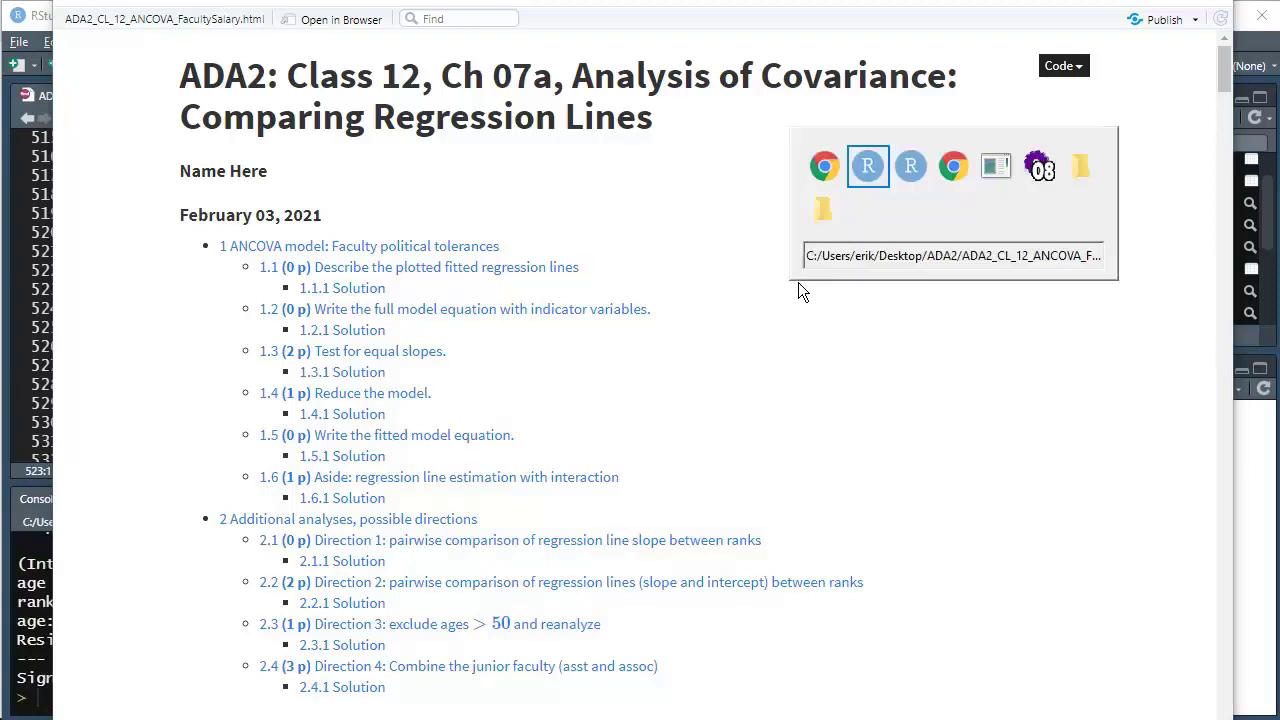
key(alt+Tab)
key(alt+Tab)
key(alt+Tab)
key(alt+Tab)
key(alt+Tab)
key(alt+Tab)
key(alt+shift+Tab)
key(alt+shift+Tab)
key(alt+shift+Tab)
key(alt+shift+Tab)
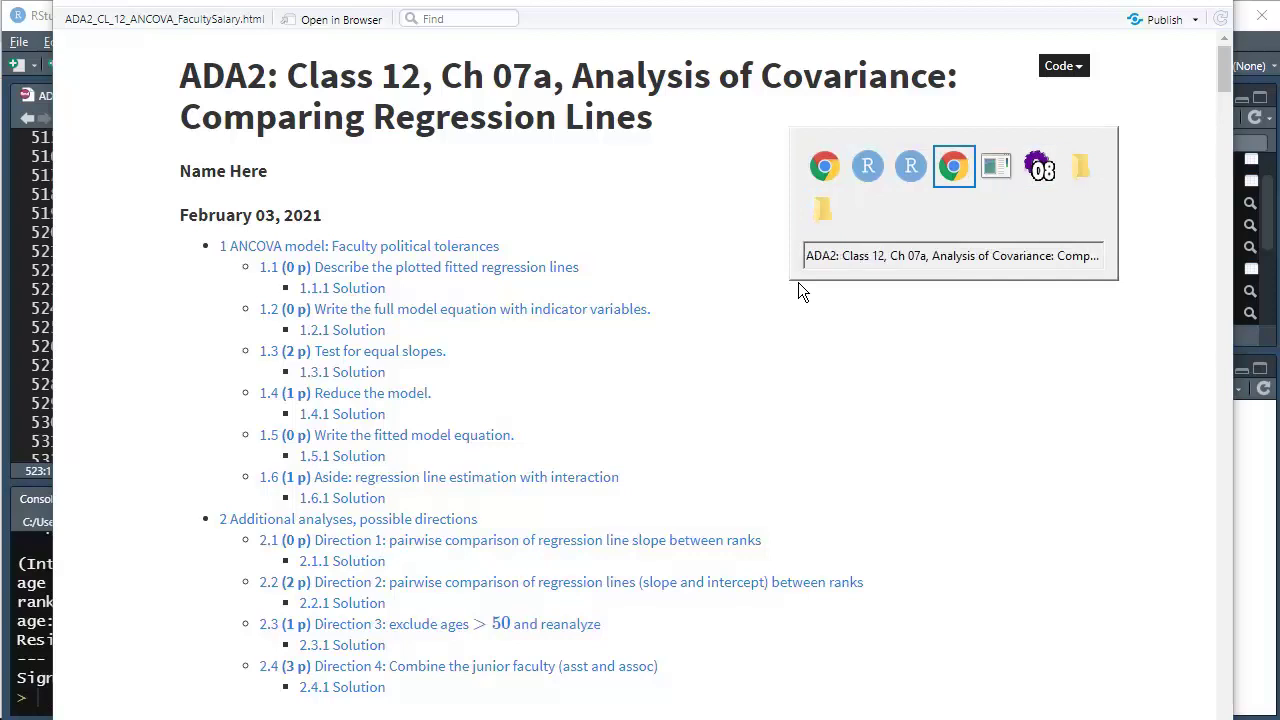
key(F5)
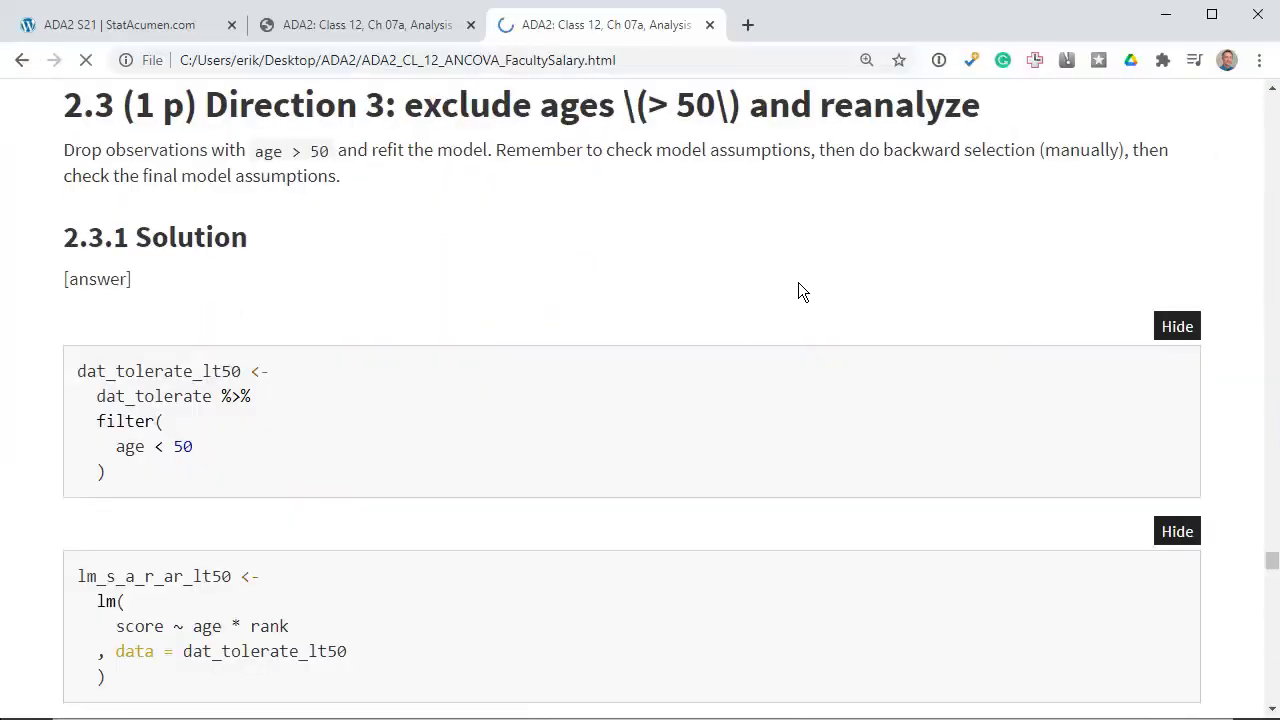
scroll(798, 290, down, 6)
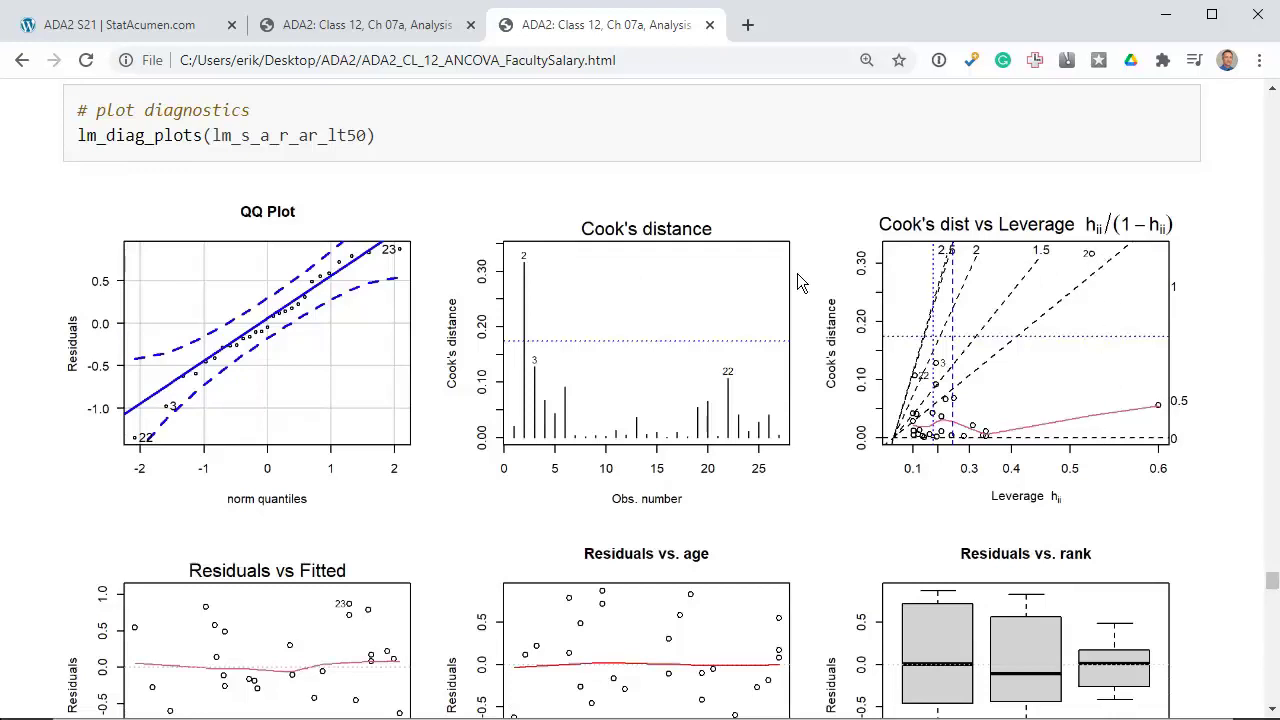
scroll(756, 150, down, 3)
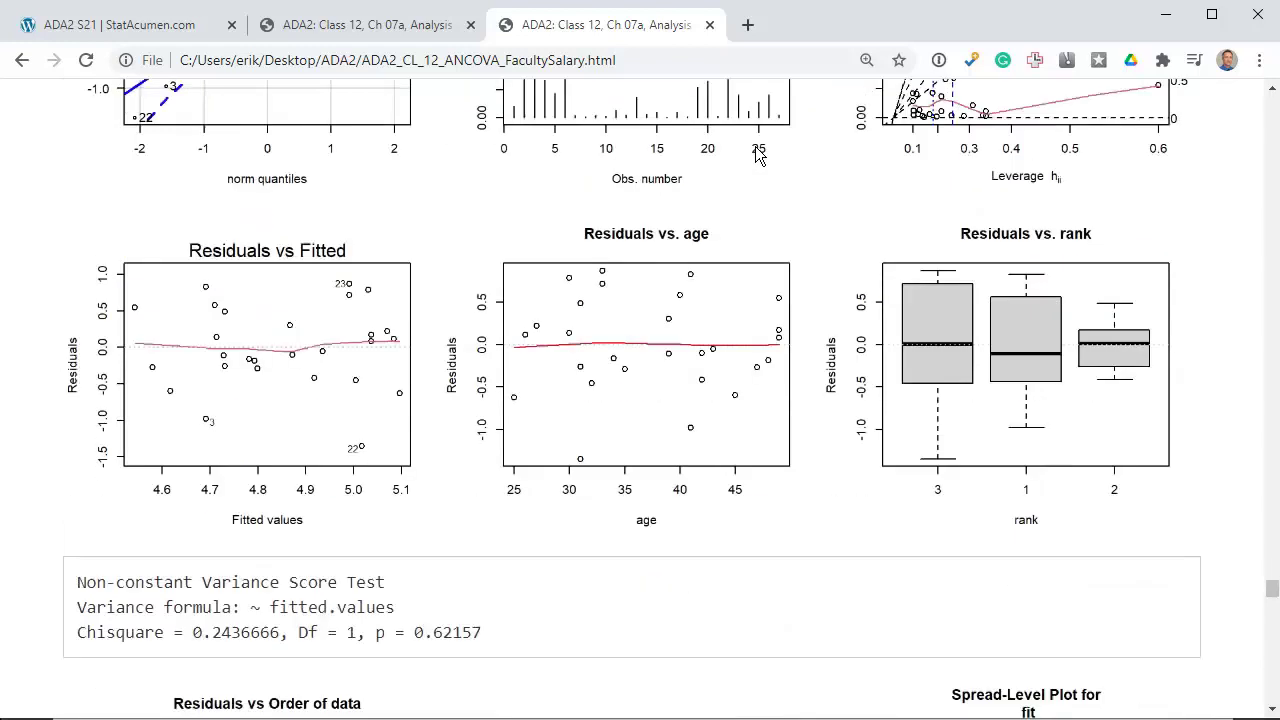
scroll(1135, 358, down, 1)
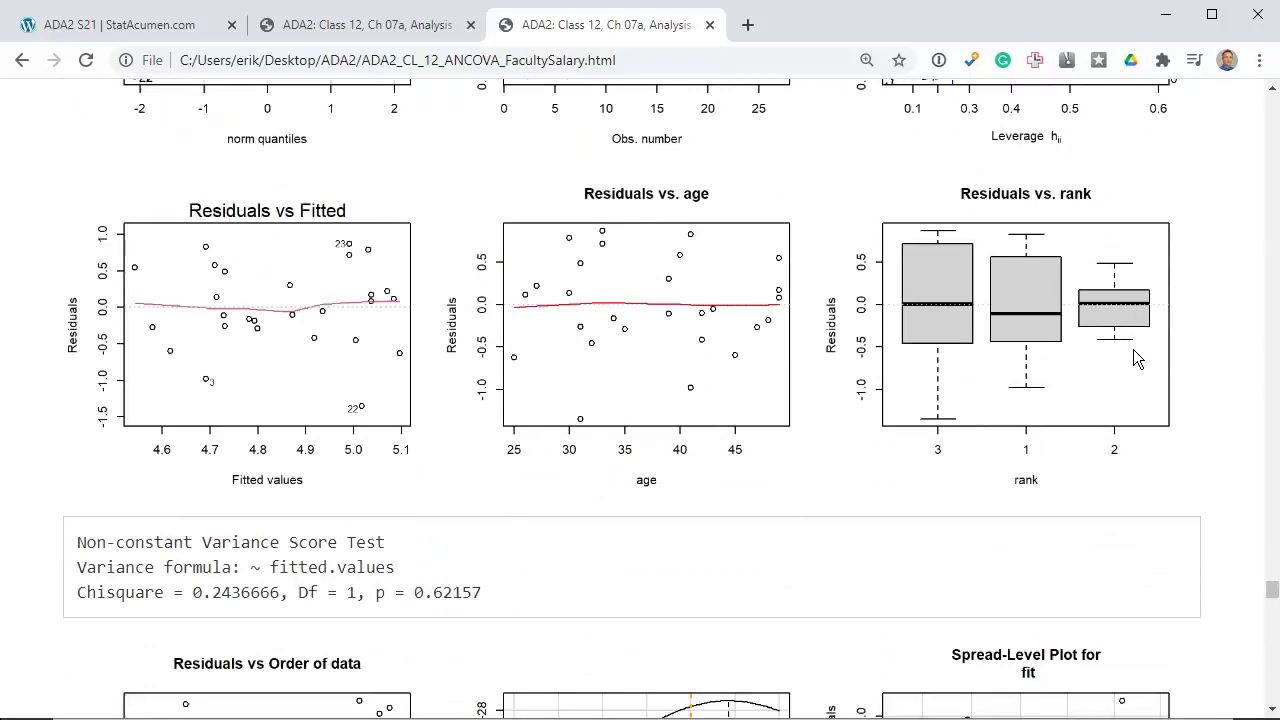
scroll(1135, 358, down, 3)
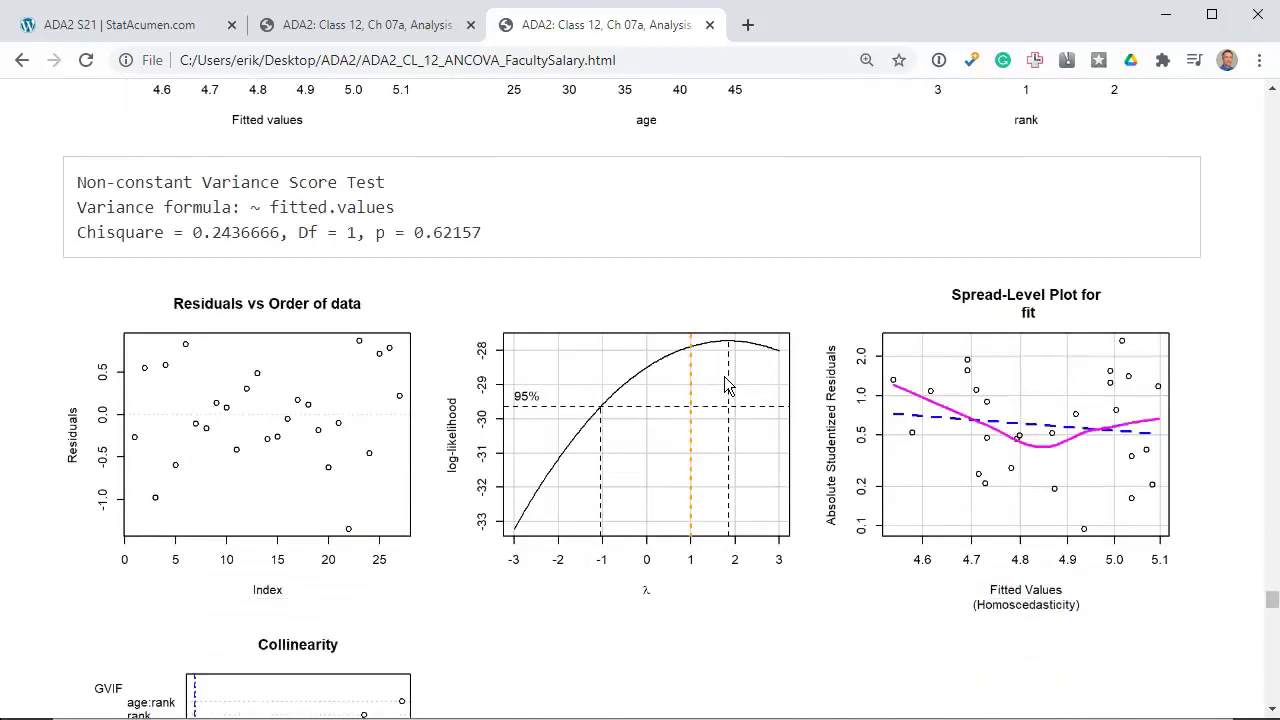
scroll(797, 442, down, 2)
scroll(799, 452, down, 3)
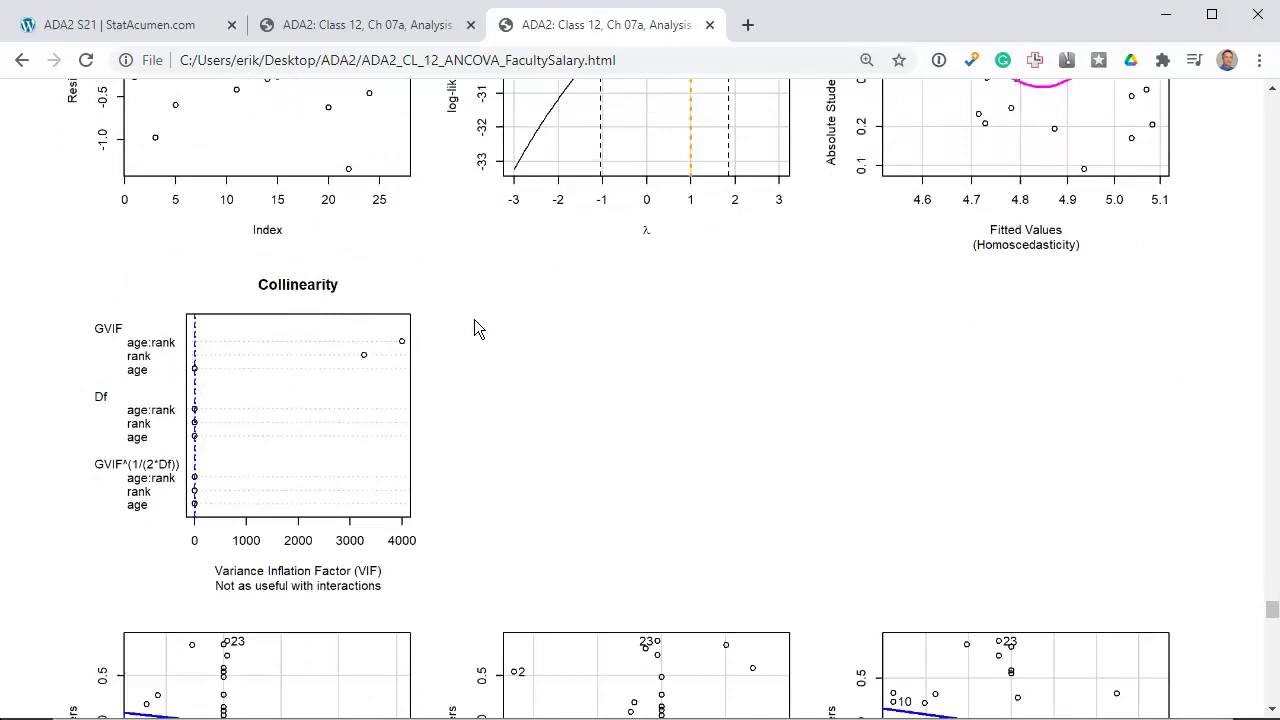
scroll(494, 350, down, 3)
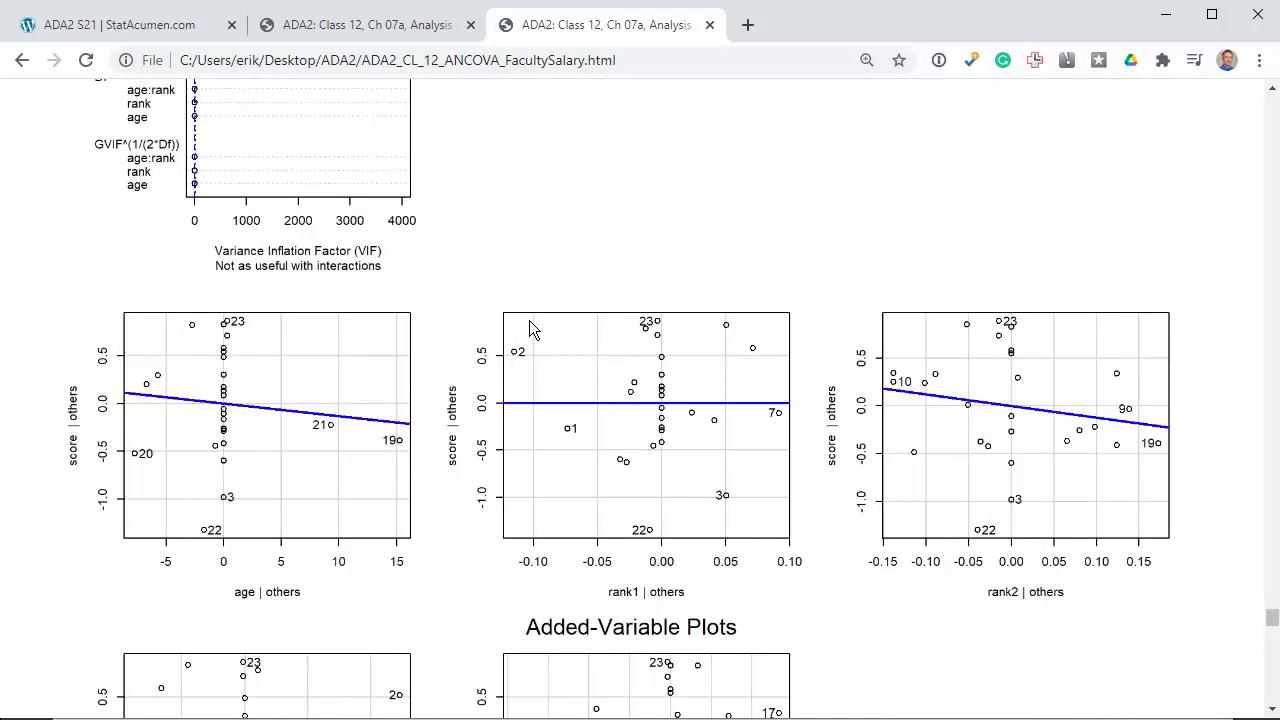
scroll(533, 330, down, 2)
scroll(530, 322, down, 1)
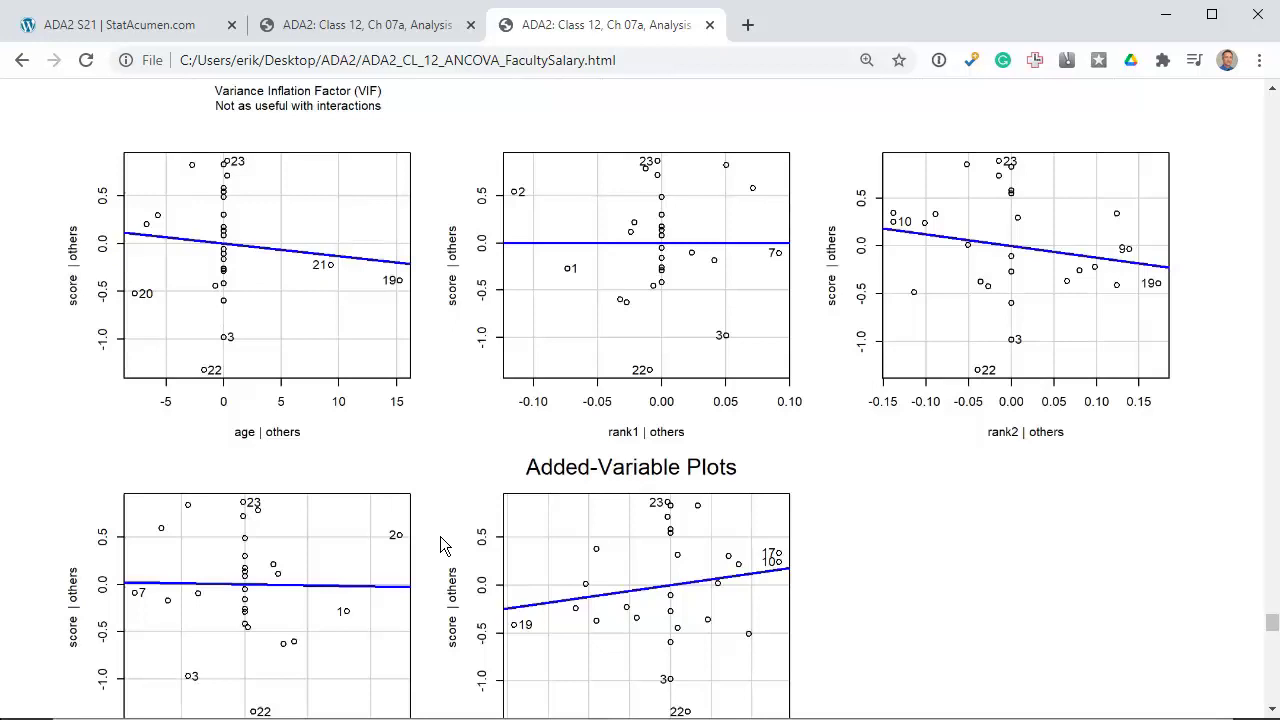
scroll(445, 546, down, 1)
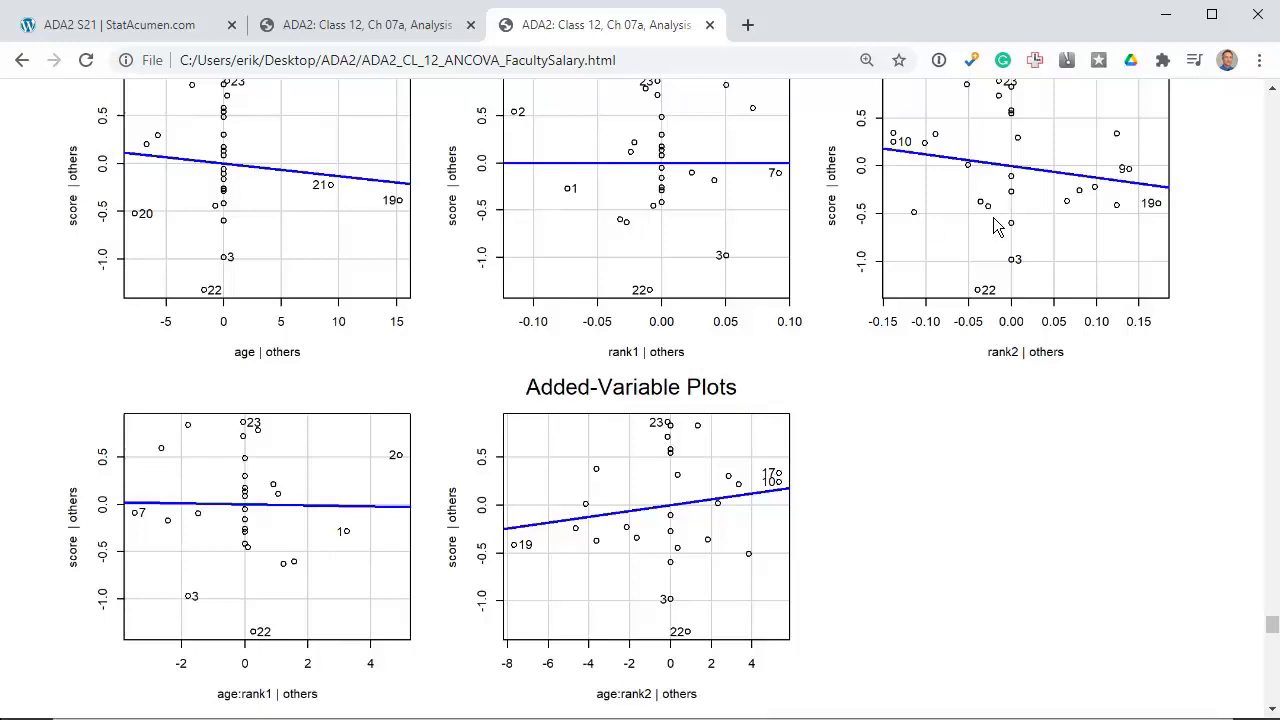
scroll(996, 226, down, 5)
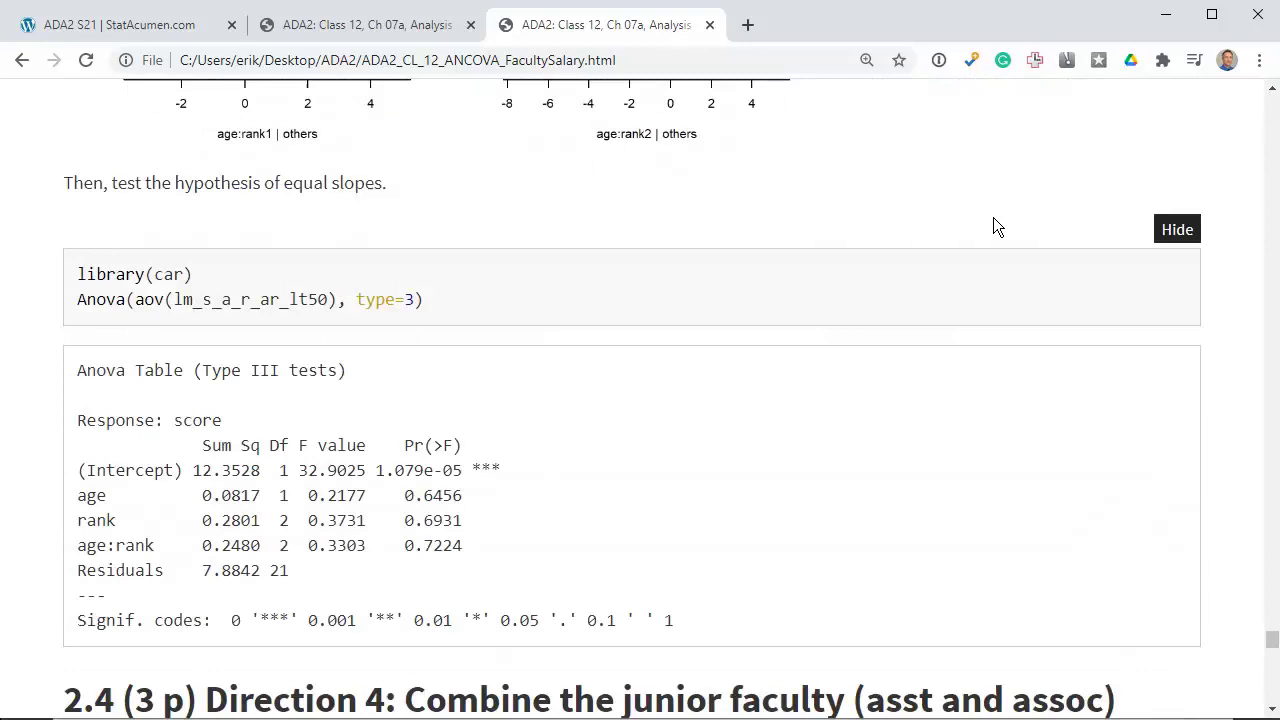
scroll(993, 226, up, 1)
key(alt+Tab)
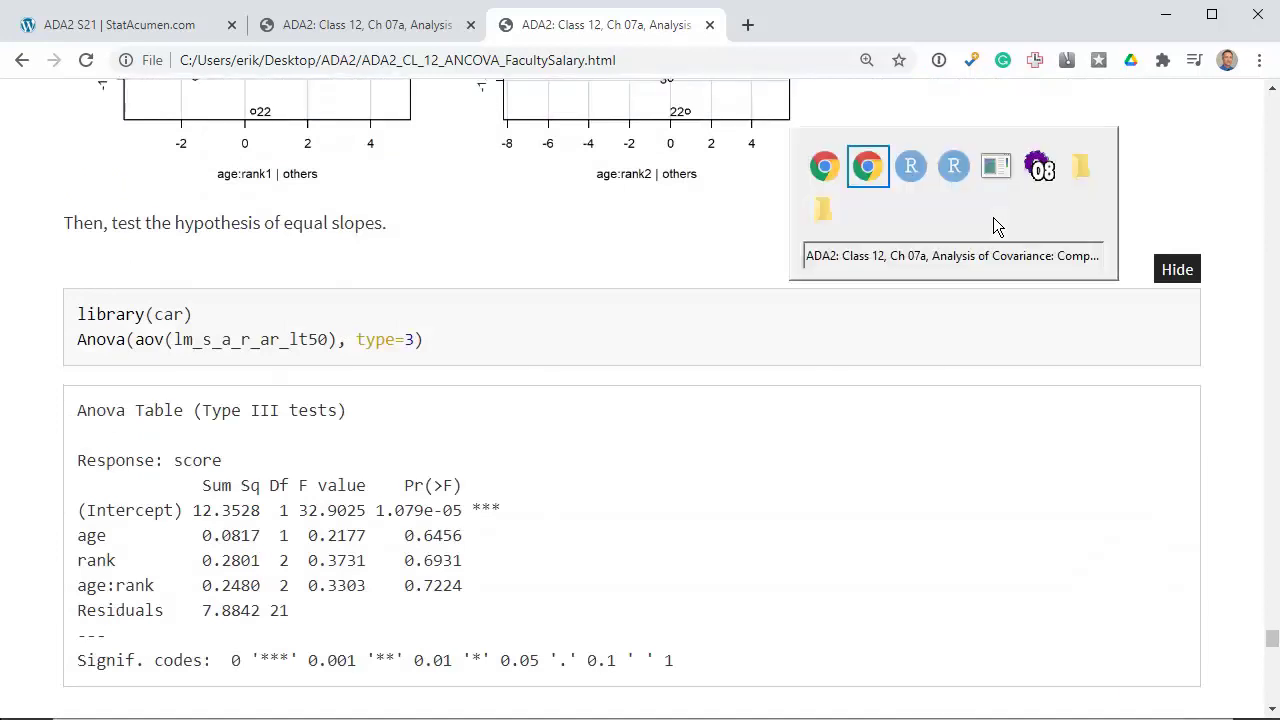
Back in RStudio, locate the score-by-age ggplot chunk near line 79
key(alt+Tab)
key(alt+Tab)
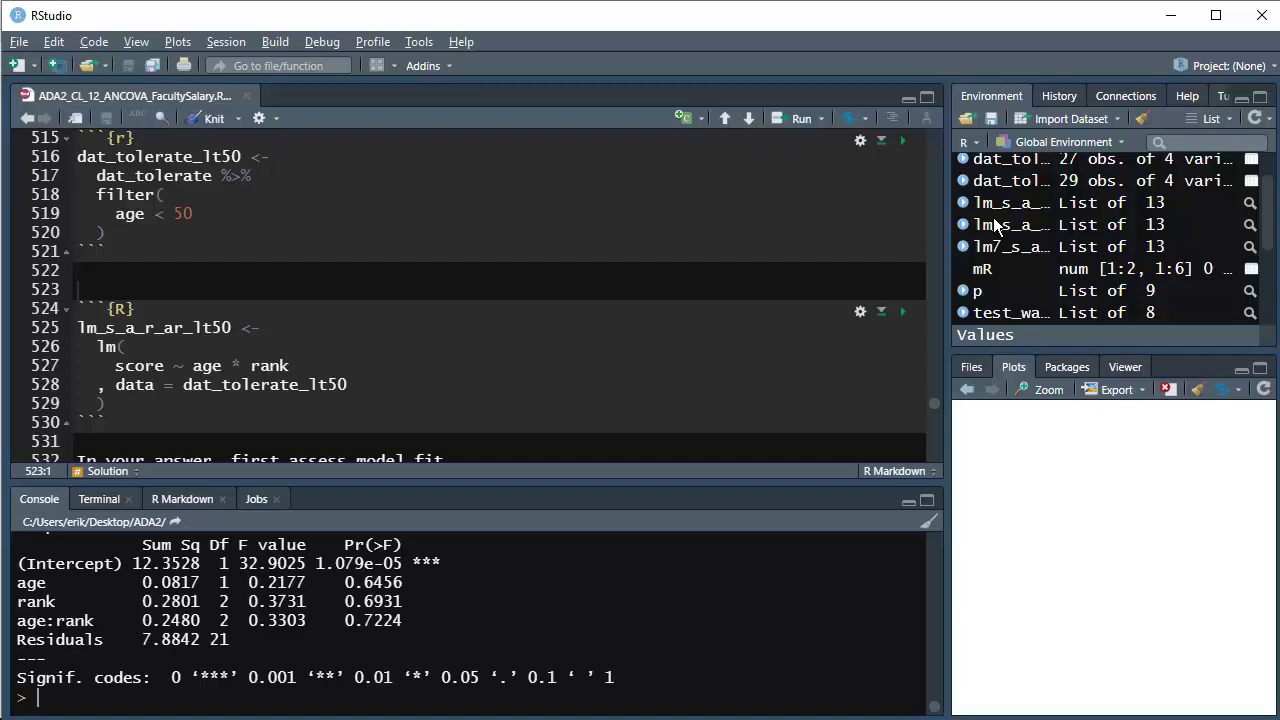
key(ctrl+Home)
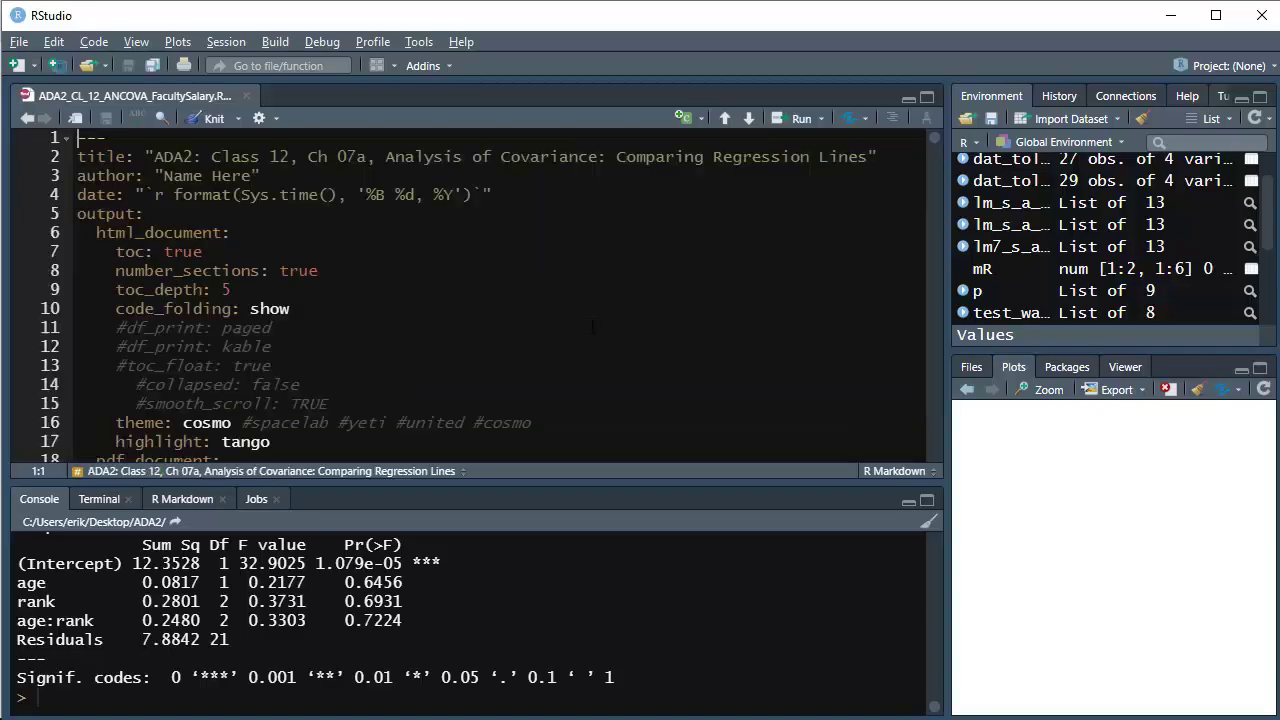
key(Page_Down)
key(Page_Down)
key(Page_Down)
key(Page_Down)
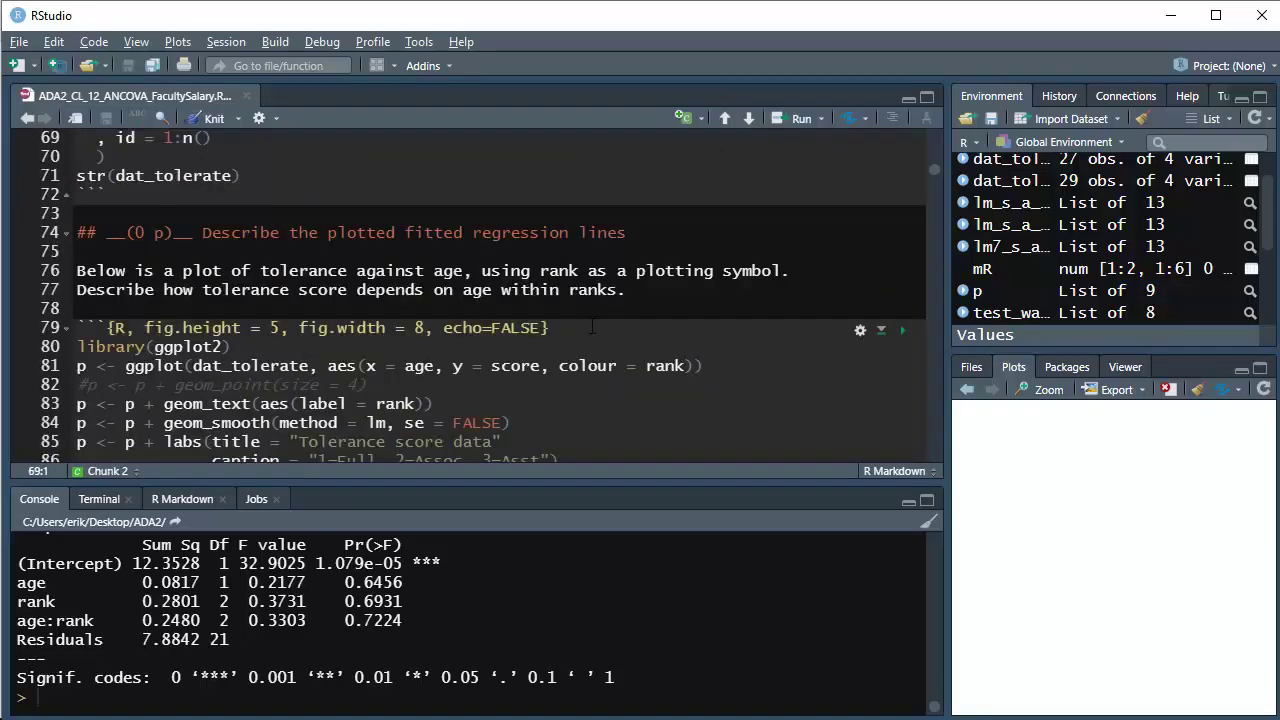
key(Down)
key(Down)
key(Down)
key(Down)
key(Down)
key(Down)
key(Down)
key(Down)
key(Down)
key(Down)
key(Down)
key(Down)
key(Down)
key(Down)
key(Down)
key(Down)
key(Down)
key(Down)
key(Down)
key(Down)
key(Down)
key(Down)
key(Down)
key(Down)
key(Down)
key(Down)
key(Down)
key(Down)
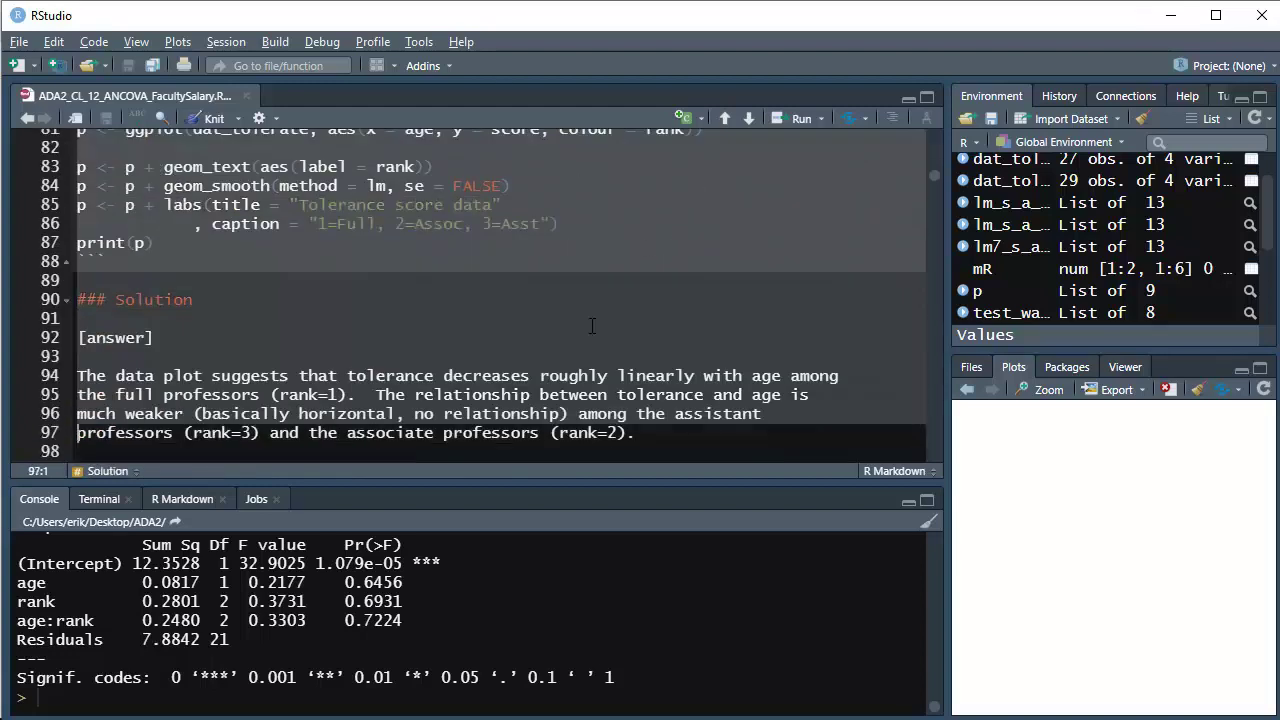
key(Up)
key(Up)
key(Up)
key(Up)
key(Up)
key(Up)
key(Up)
key(Up)
key(Up)
key(Down)
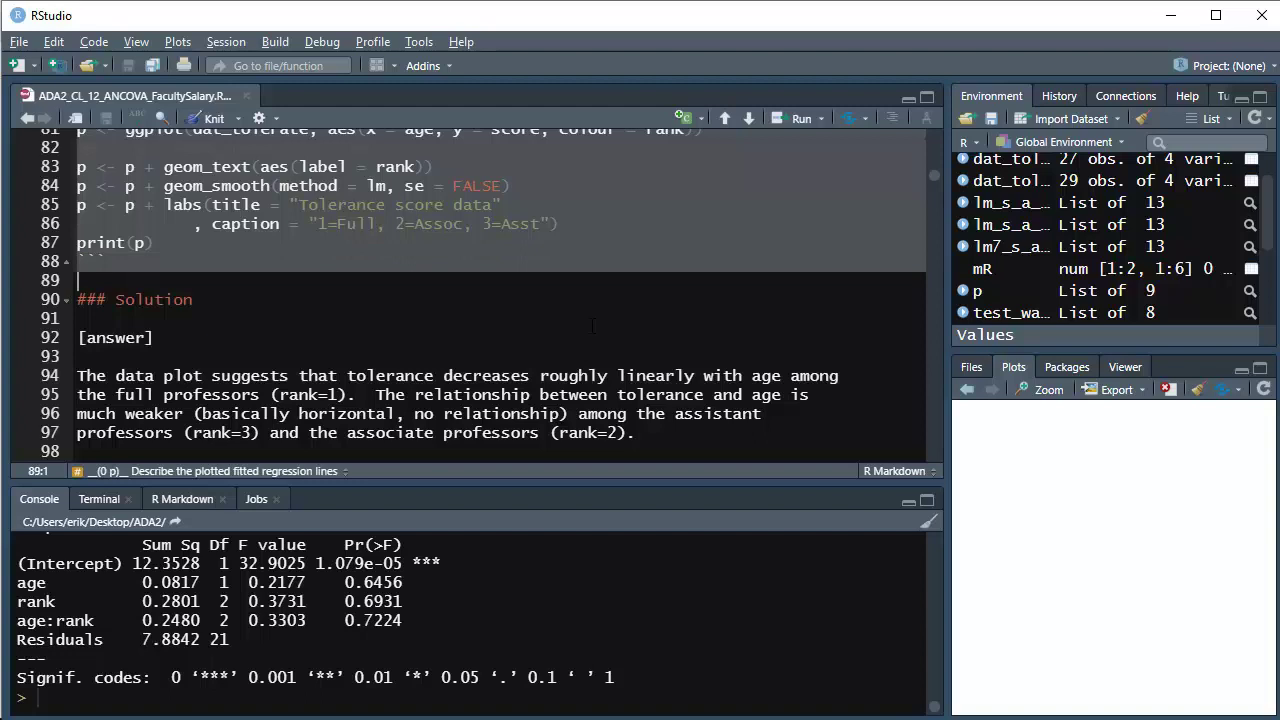
Paste the 'Tolerance score data' ggplot chunk on a new line after the age < 50 filter chunk
key(Page_Down)
key(Page_Down)
key(Page_Down)
key(Page_Down)
key(Page_Down)
key(Page_Down)
key(Page_Down)
key(Page_Down)
key(Page_Down)
key(Page_Down)
key(Page_Down)
key(Page_Down)
key(Page_Down)
key(Page_Down)
key(Page_Down)
key(Page_Down)
key(Page_Down)
key(Page_Down)
key(Page_Down)
key(Page_Down)
key(Page_Up)
key(Page_Up)
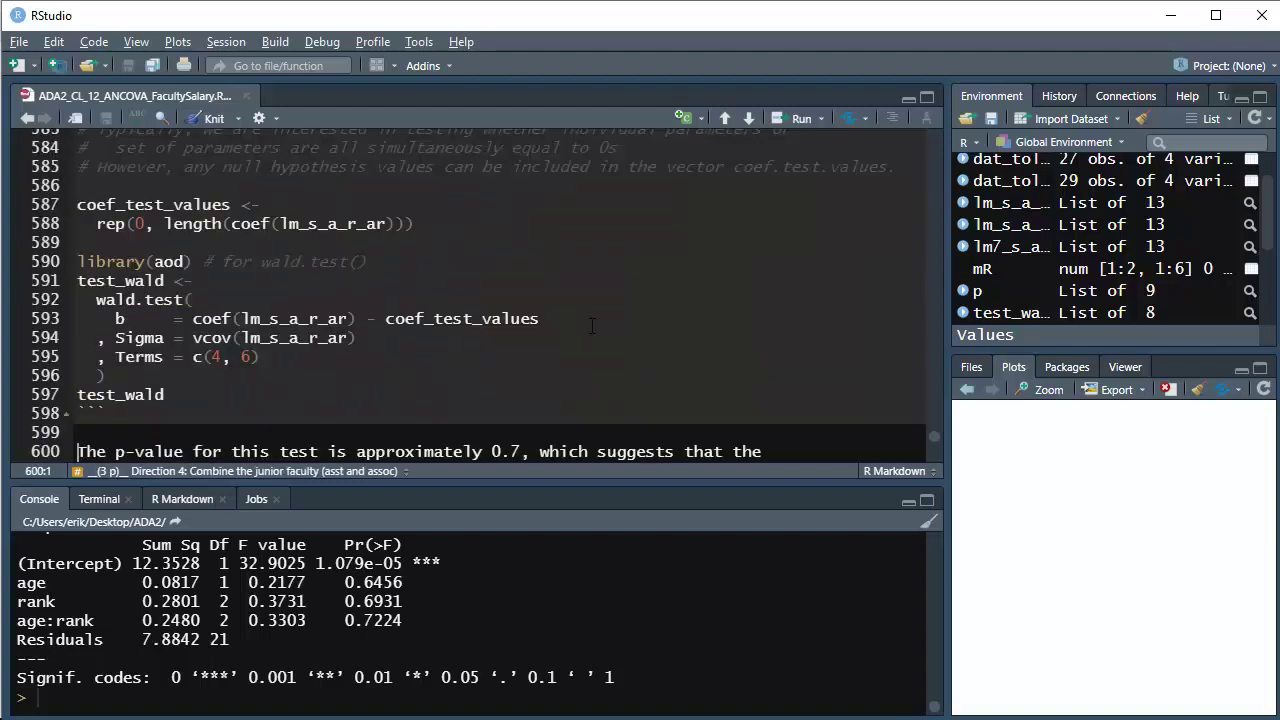
key(Page_Up)
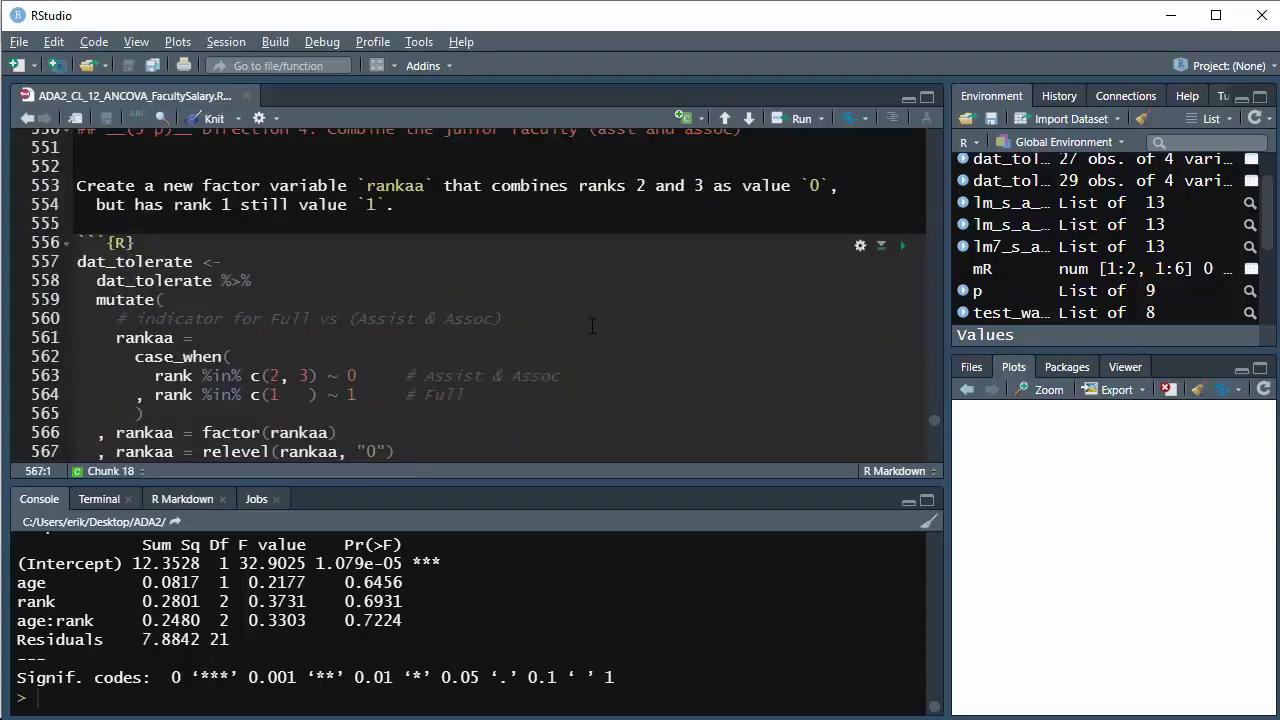
key(Page_Up)
key(Page_Up)
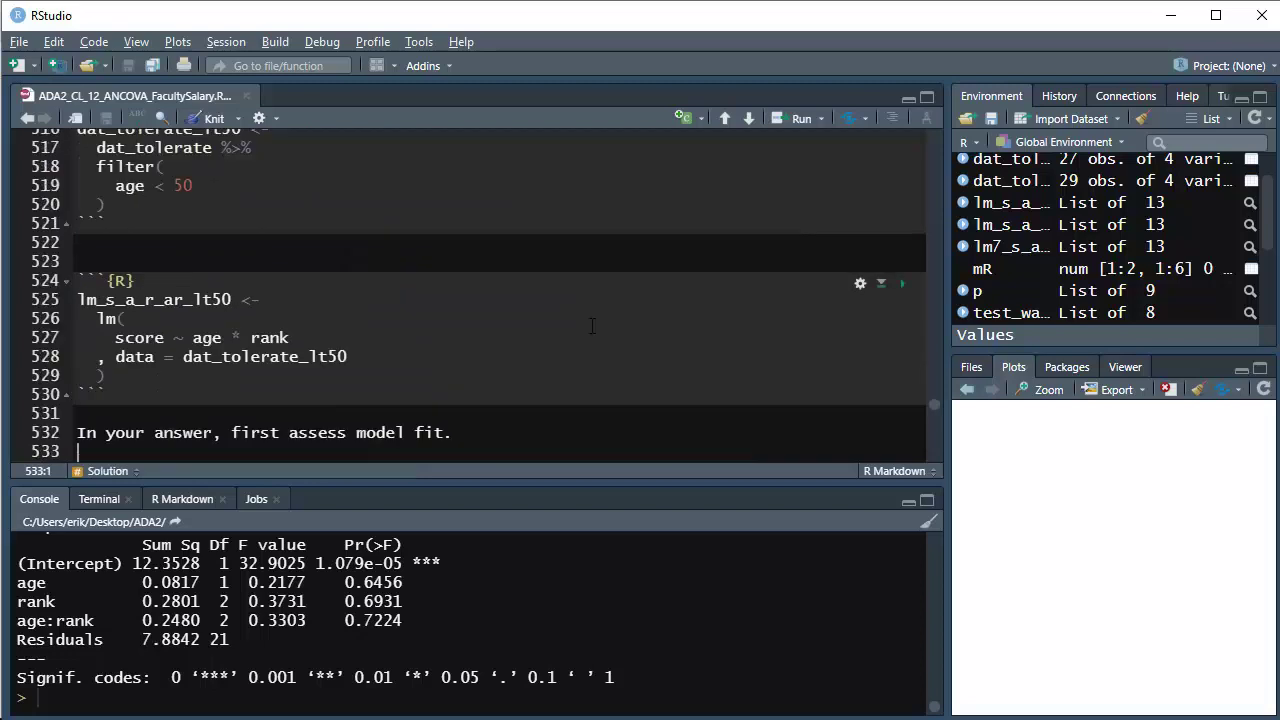
key(Page_Up)
key(Down)
key(Down)
key(Down)
key(Down)
key(Down)
key(Down)
key(Down)
key(Down)
key(Down)
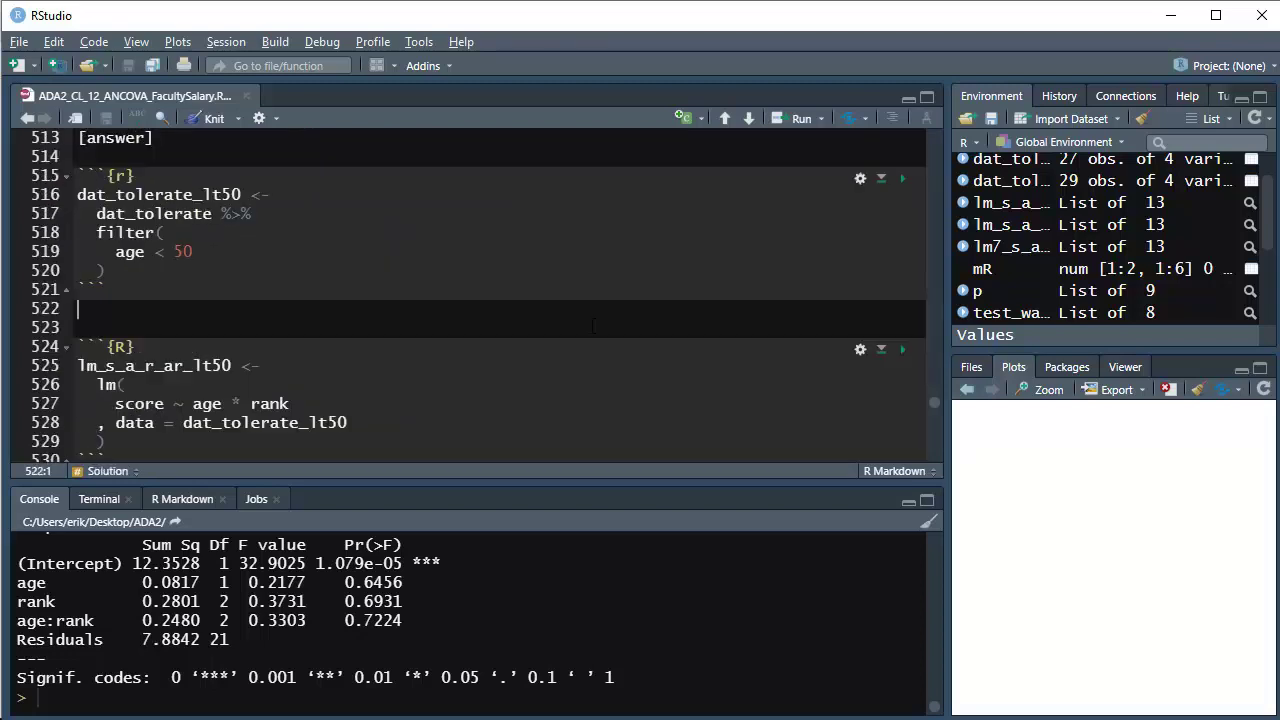
key(Return)
key(Up)
text(```{R, fig.height = 5, fig.width = 8, echo=FALSE} library(ggplot2) p <- ggplot(dat_tolerate, aes(x = age, y = score, colour = rank)) #p <- p + geom_point(size = 4) p <- p + geom_text(aes(label = rank)) p <- p + geom_smooth(method = lm, se = FALSE) p <- p + labs(title = "Tolerance score data"             , caption = "1=Full, 2=Assoc, 3=Asst") print(p) ```)
key(Up)
key(Up)
key(Up)
key(Up)
key(Up)
key(Up)
key(Up)
key(Up)
key(Right)
key(Right)
key(Right)
key(Right)
key(Right)
key(Right)
key(Right)
key(Right)
key(Right)
key(Right)
key(Right)
key(Right)
key(Right)
key(Right)
key(Right)
key(Right)
key(Right)
key(Right)
key(Right)
key(Right)
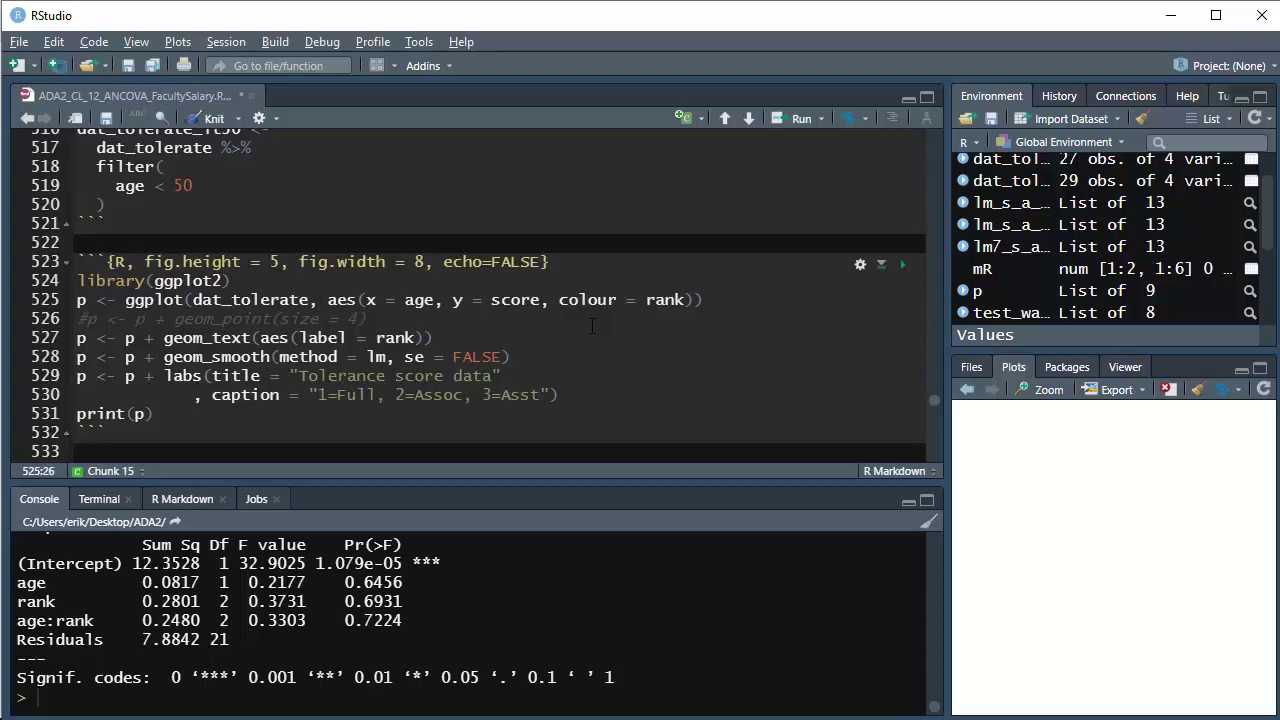
Switch the plot's data to dat_tolerate_lt50, run the chunk and enlarge the Plots pane
text(_)
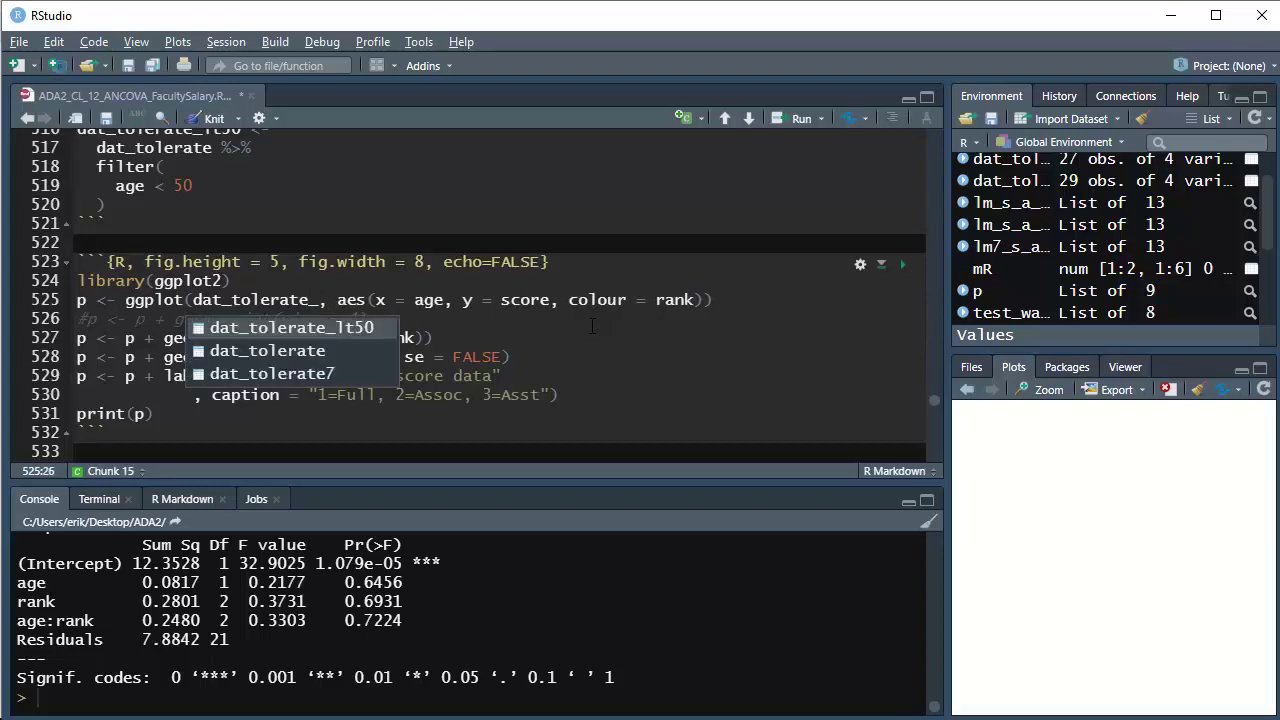
key(Tab)
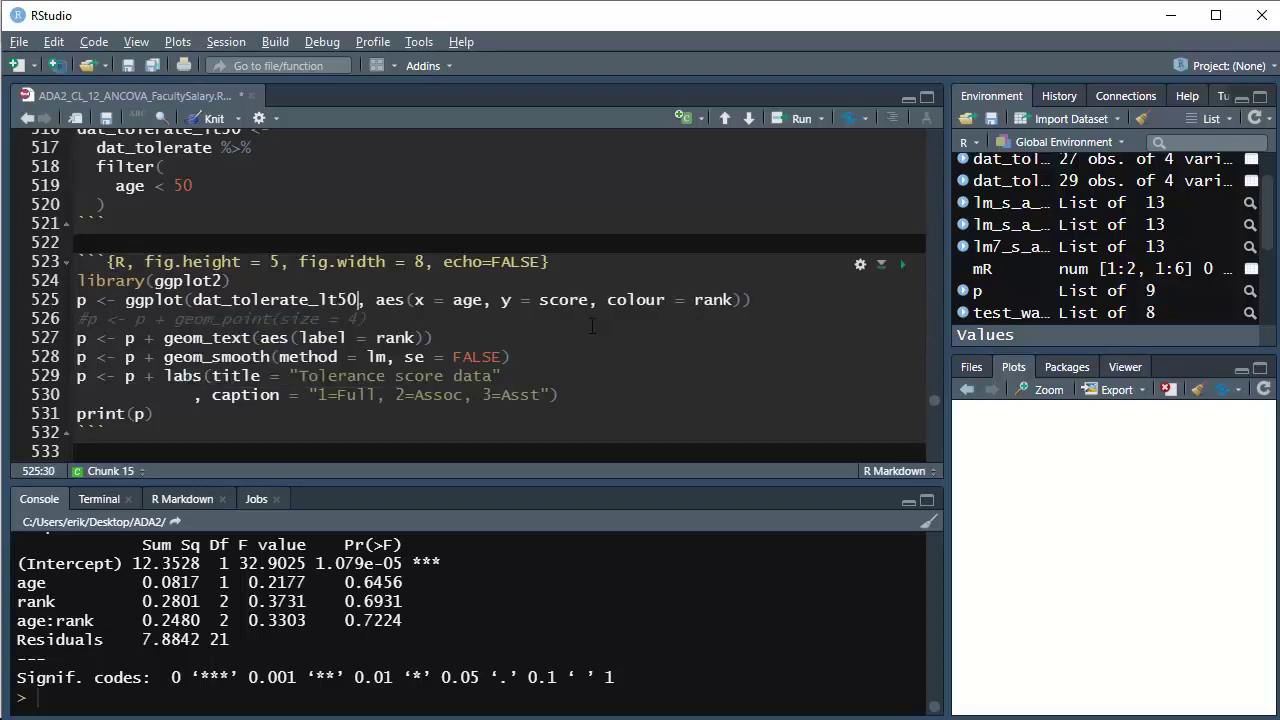
click(902, 264)
drag(940, 432, 588, 440)
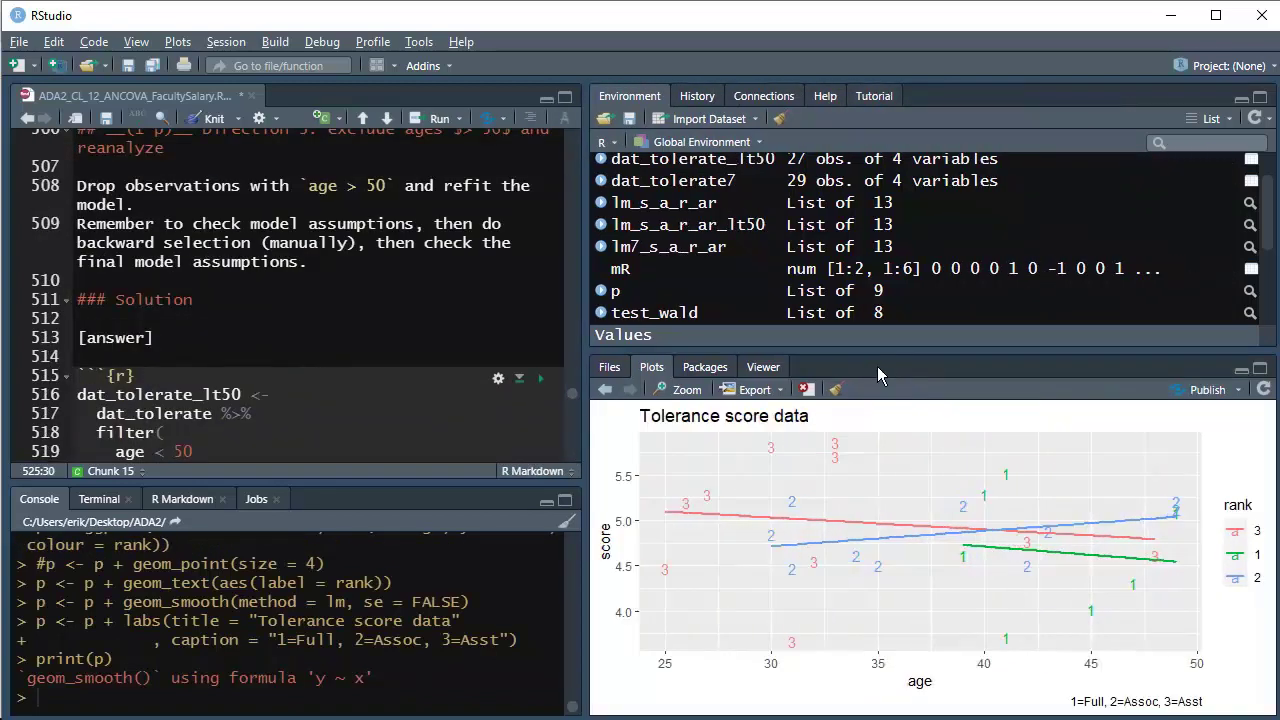
drag(879, 349, 881, 294)
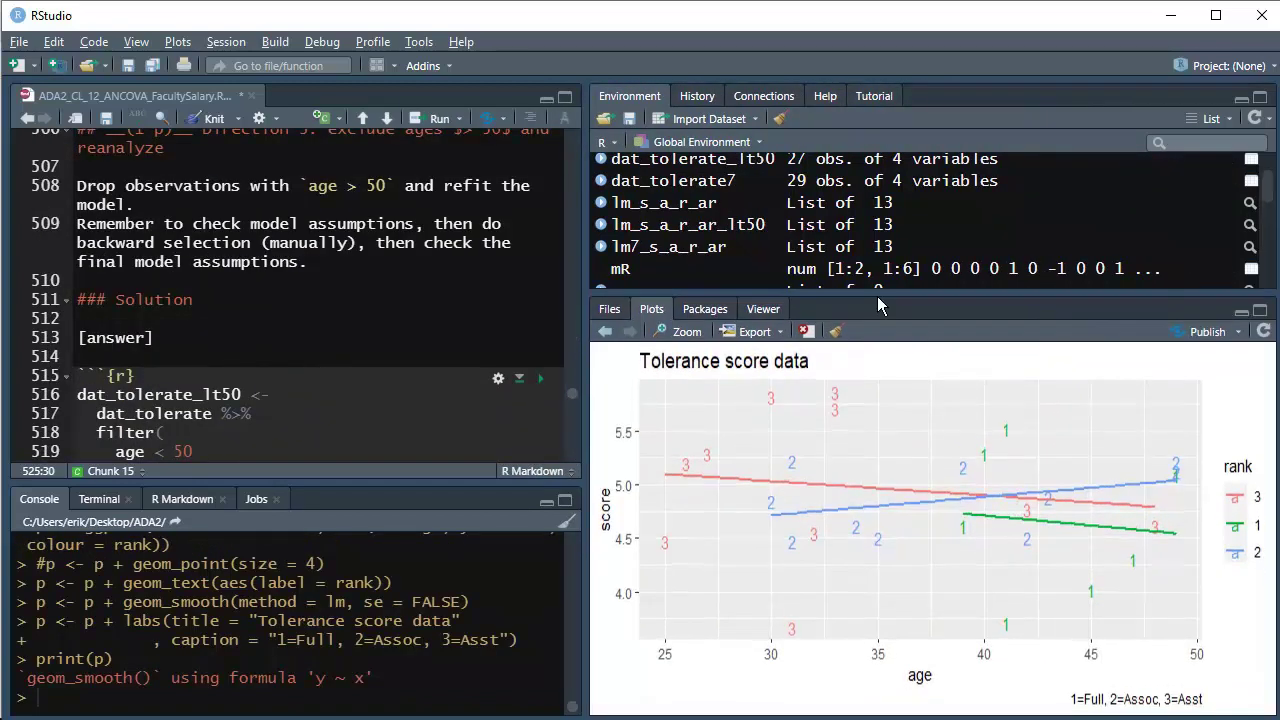
Delete the se = FALSE option from the geom_smooth line
key(Down)
key(Down)
key(Down)
key(Down)
key(Down)
key(Down)
key(Down)
key(Down)
key(Down)
key(Down)
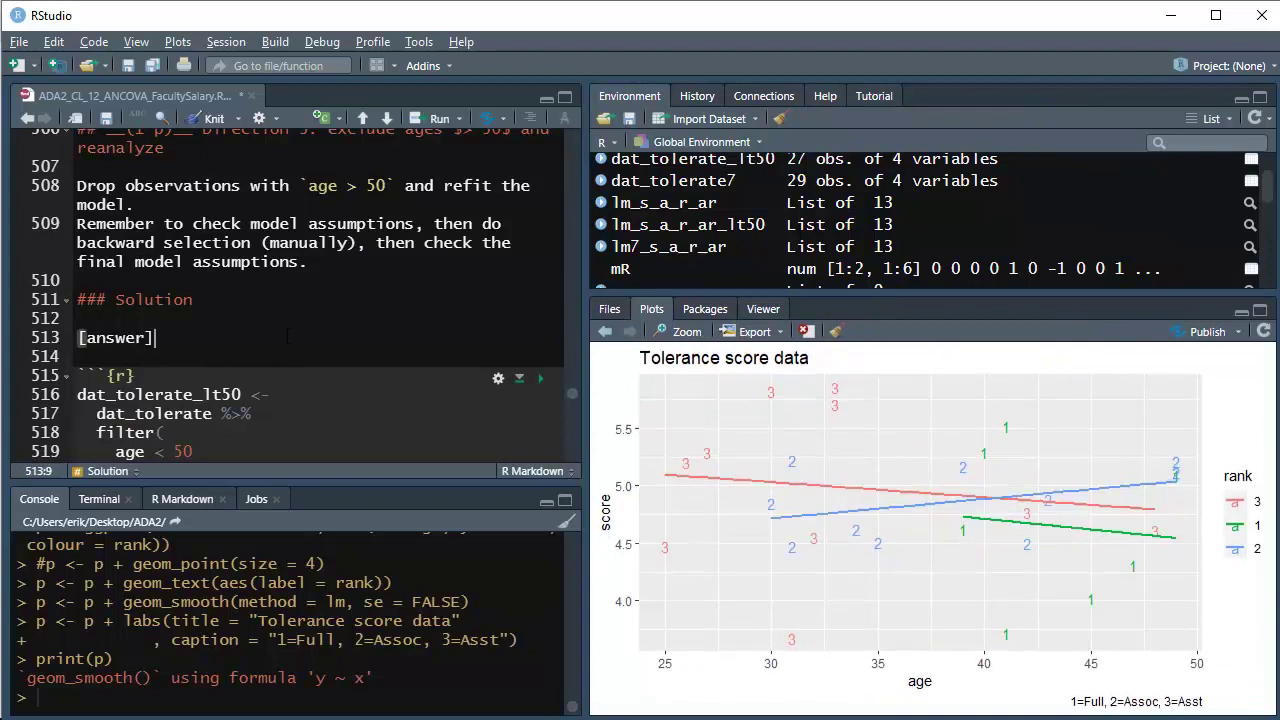
key(Down)
key(Down)
key(Down)
key(Down)
key(Down)
key(Down)
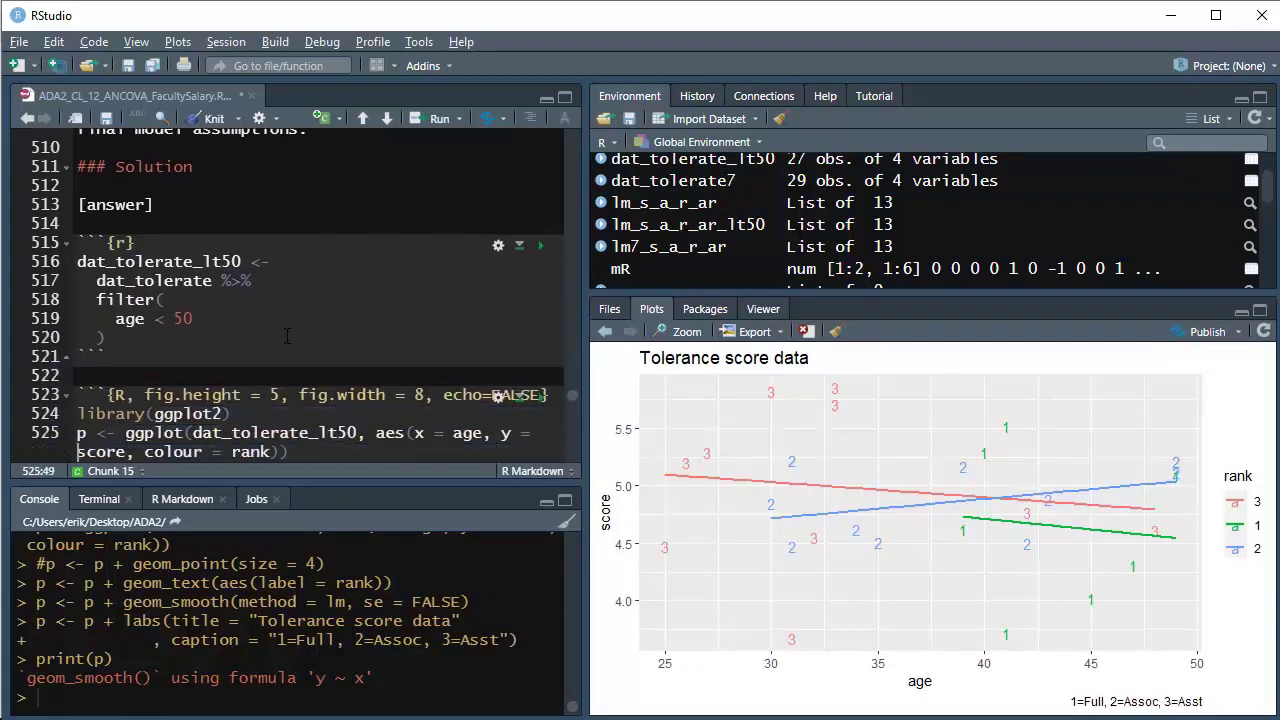
key(End)
key(Left)
key(BackSpace)
key(BackSpace)
key(BackSpace)
key(BackSpace)
key(BackSpace)
key(BackSpace)
key(BackSpace)
key(BackSpace)
key(BackSpace)
key(BackSpace)
key(BackSpace)
key(BackSpace)
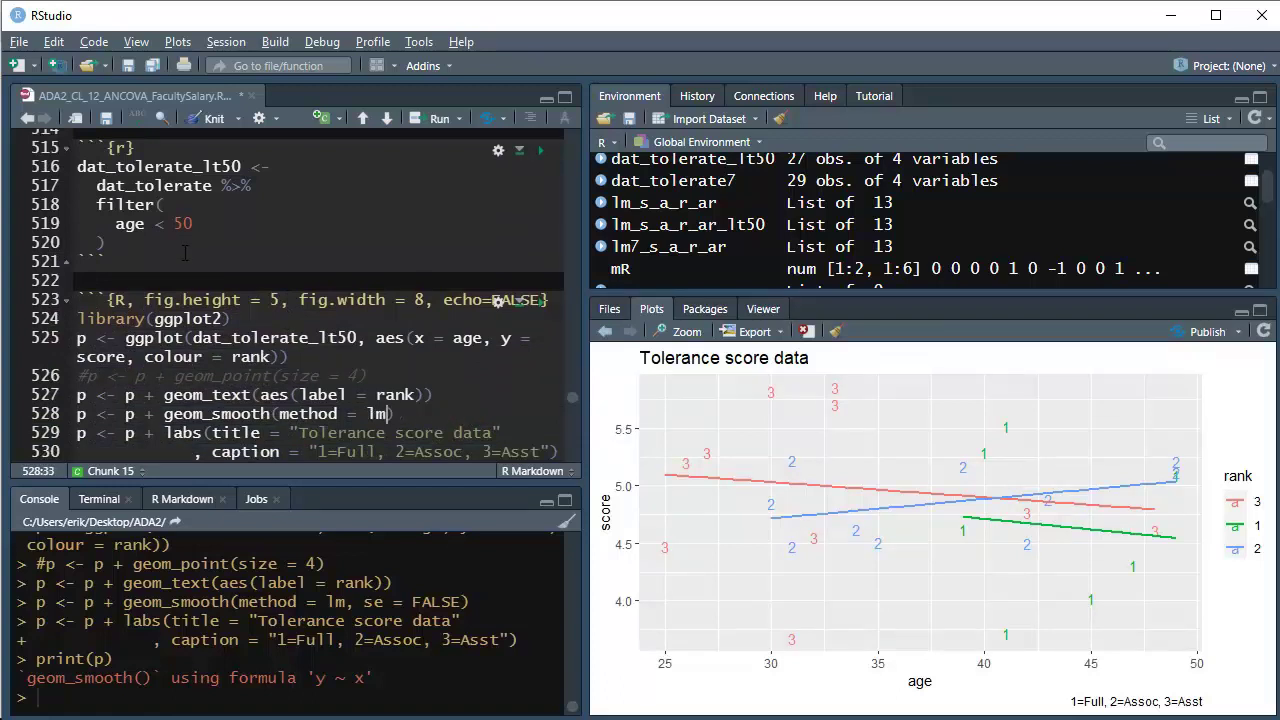
View the plot with grey confidence bands, then restore se = FALSE and rerun for plain fit lines
click(540, 301)
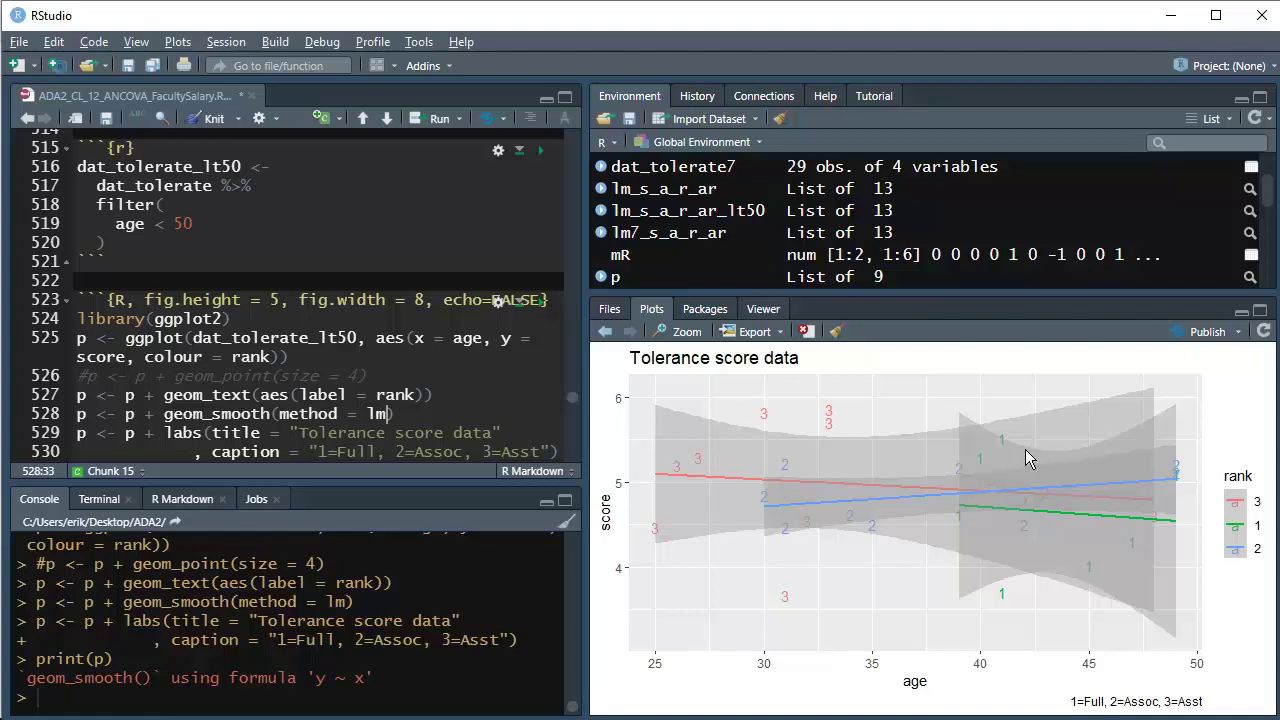
text(, se = FALSE)
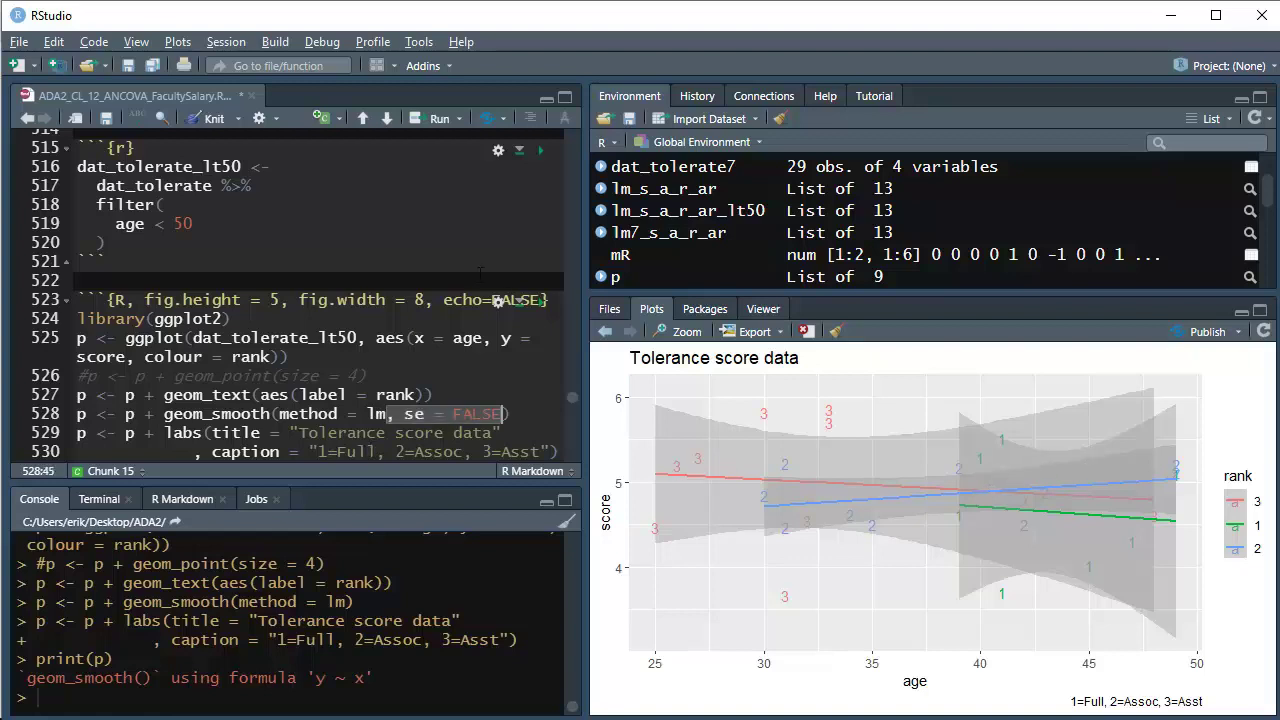
click(541, 301)
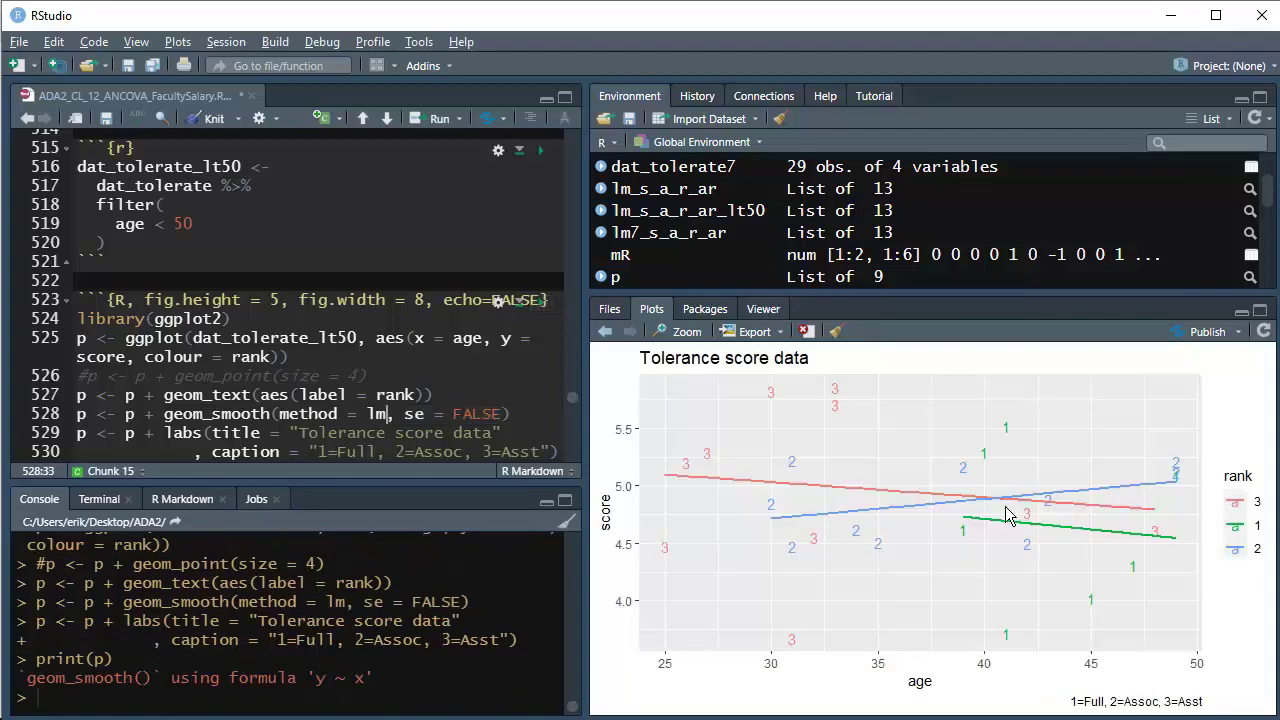
click(307, 362)
key(Page_Down)
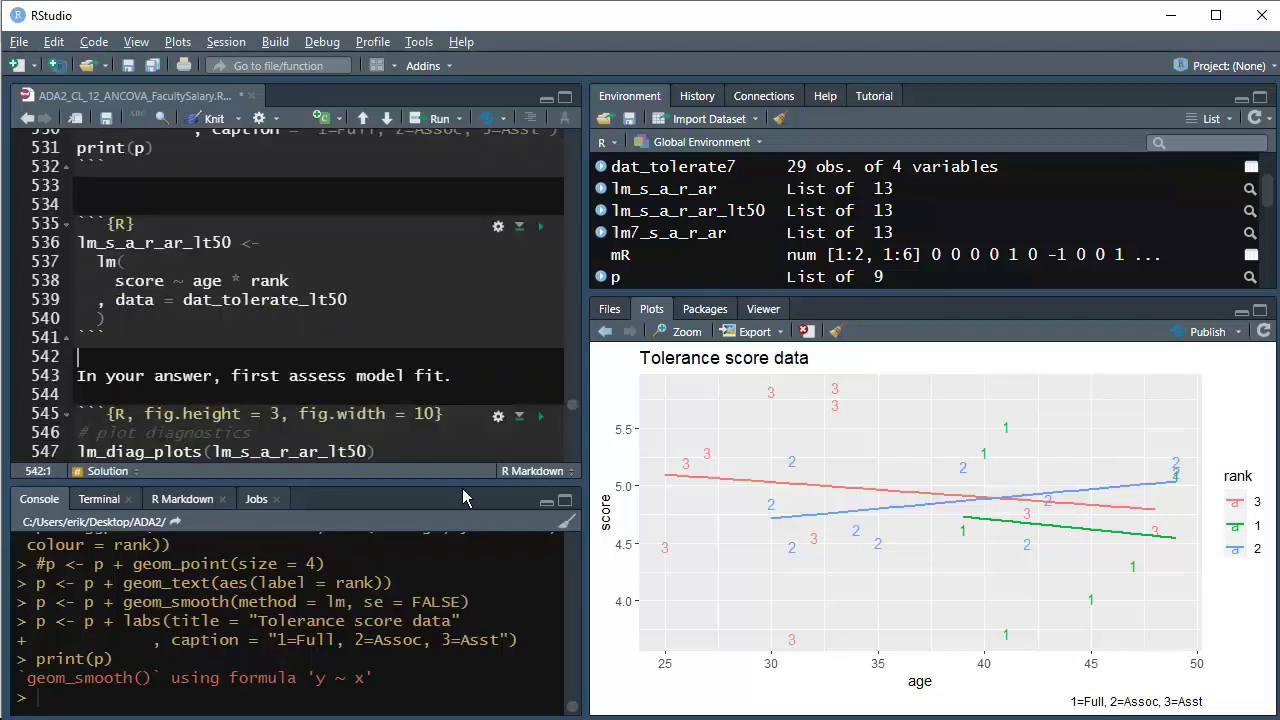
key(Page_Down)
key(ctrl+z)
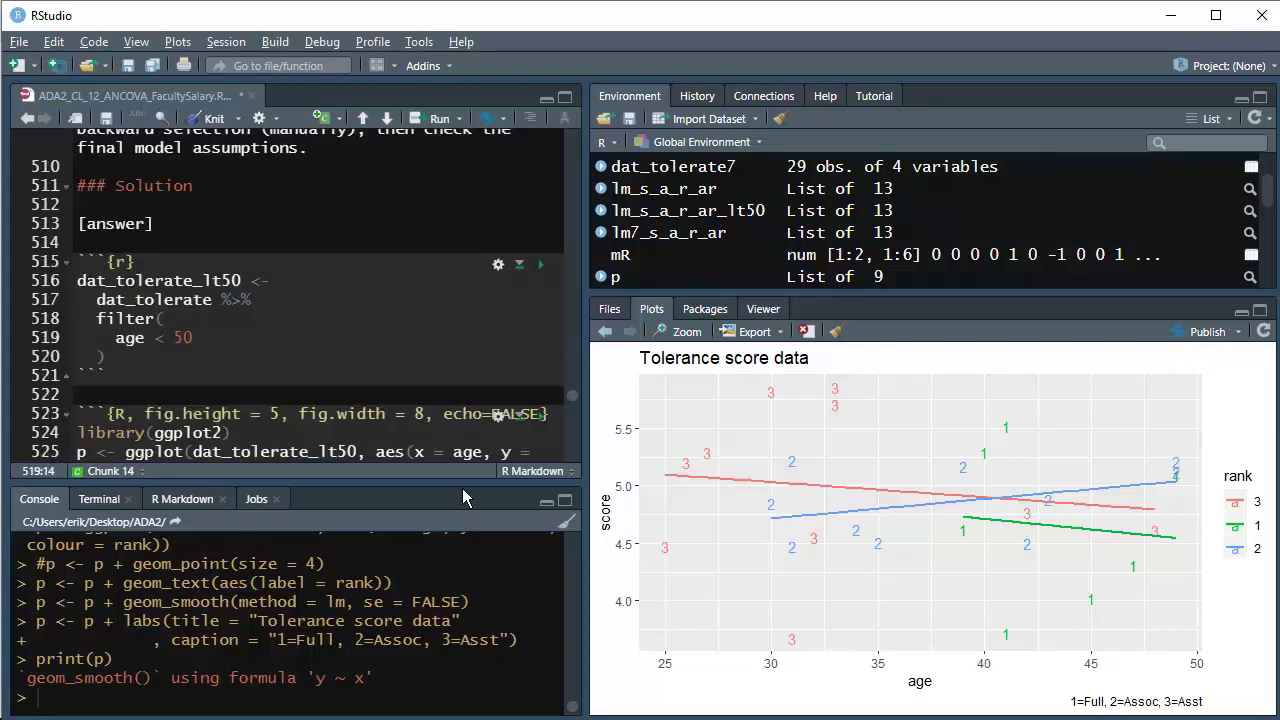
key(ctrl+z)
Type the note 'Models assumptions are satisfied.' on the blank line after the Anova chunk
key(Down)
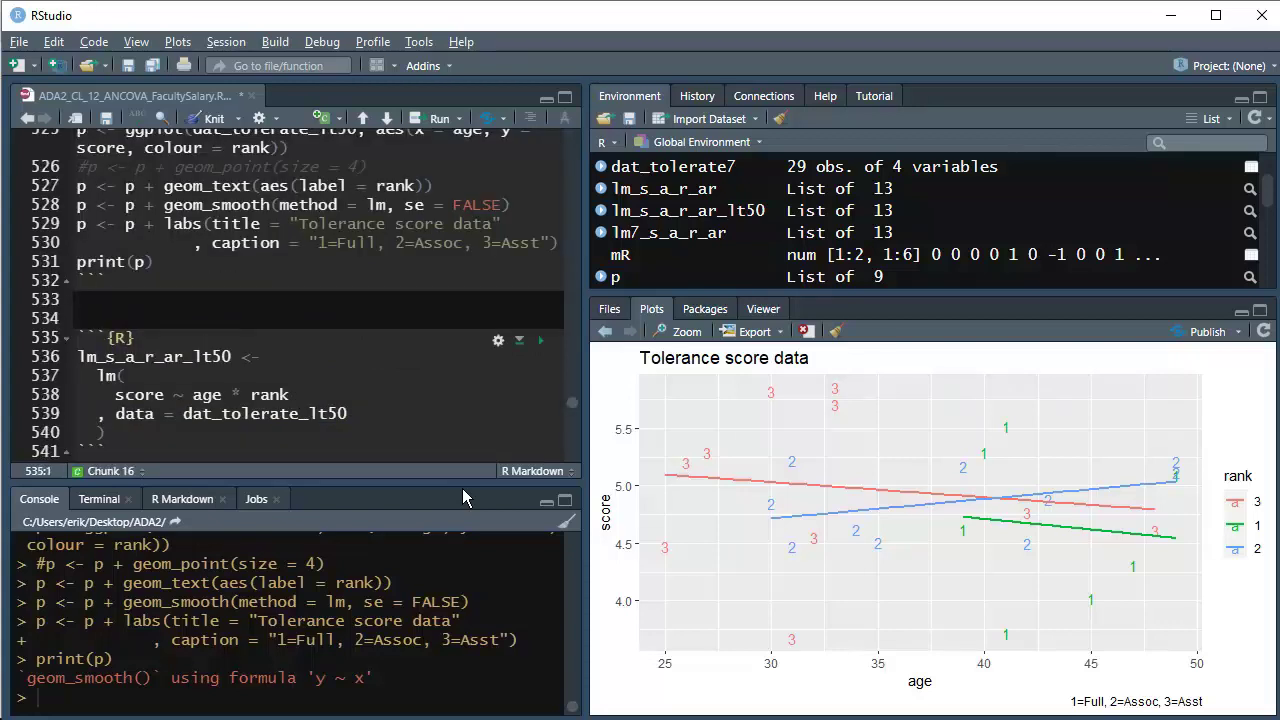
key(Down)
key(Down)
key(Down)
key(Down)
key(Down)
key(Down)
key(Down)
key(Down)
key(Down)
key(Down)
key(Down)
key(Down)
key(Down)
key(Down)
key(Down)
key(Down)
key(Down)
key(Down)
key(Down)
key(Down)
key(Down)
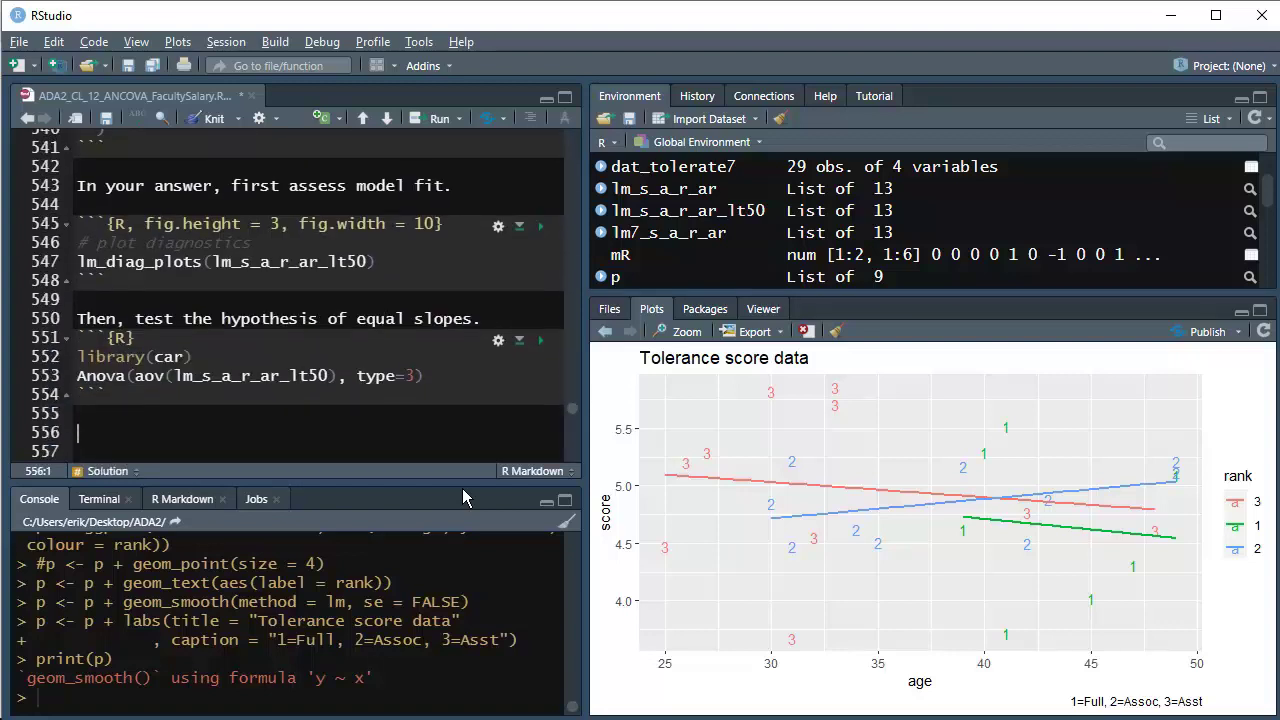
key(Down)
key(Up)
text(Models assumptions are satisified.)
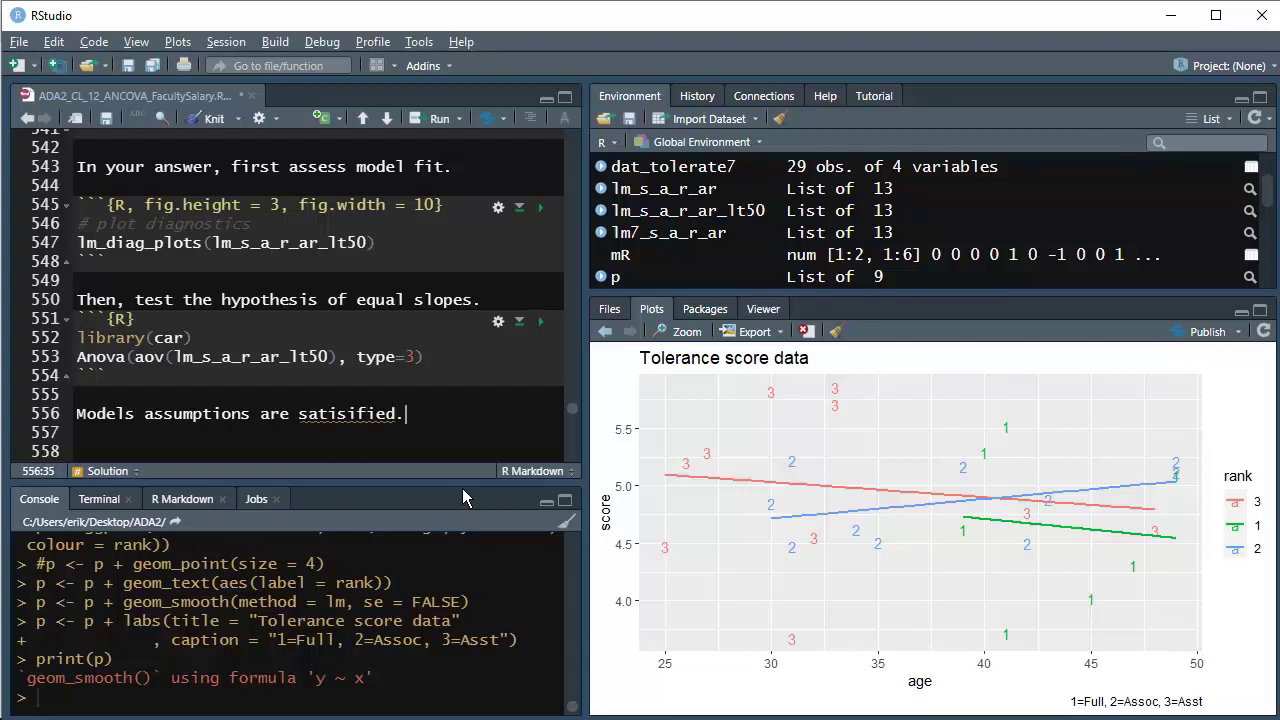
key(Return)
Fix the 'satisfied' typo and paste the lm_s_a_r_ar_lt50 chunk, changing the interaction to age + rank
click(358, 413)
key(BackSpace)
key(Down)
key(Down)
text(```{R} lm_s_a_r_ar_lt50 <-   lm(     score ~ age * rank   , data = dat_tolerate_lt50   ) ```)
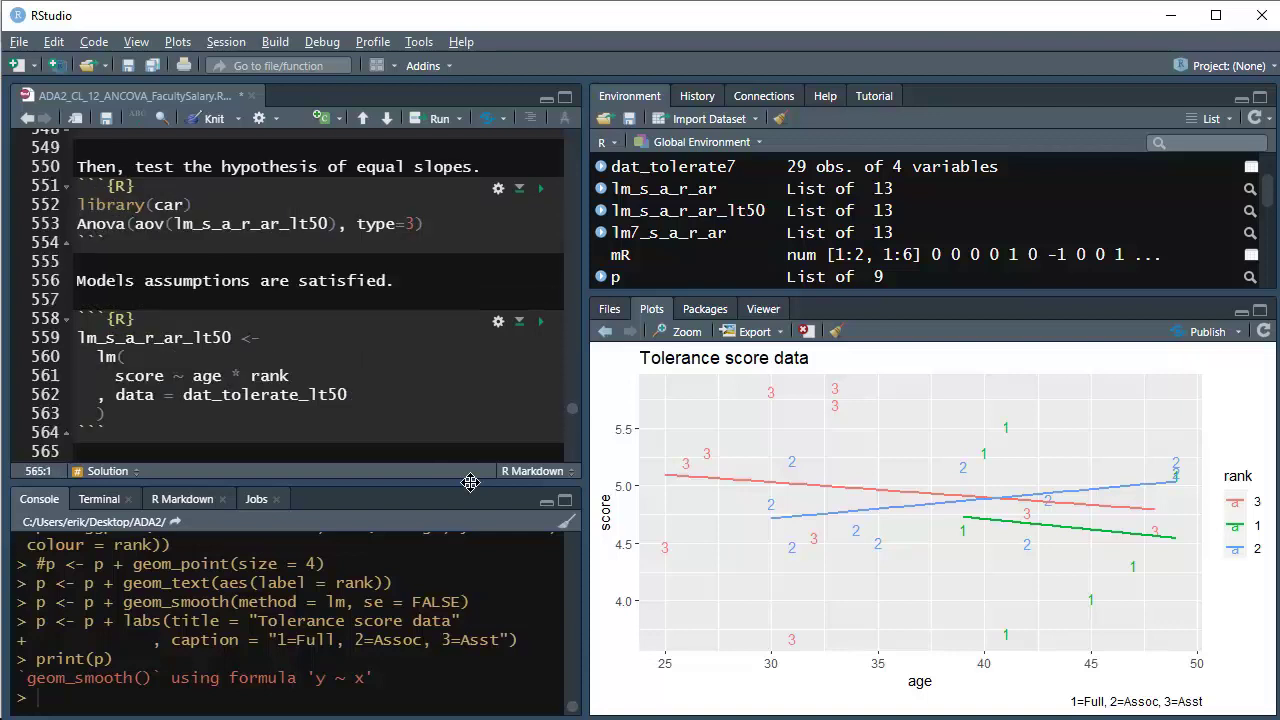
key(Up)
key(Up)
key(Up)
key(Up)
key(Up)
key(End)
key(Down)
Add the library(car) and Type III Anova lines, then run the additive model chunk
key(Down)
key(Up)
key(Left)
key(Left)
key(Left)
key(Left)
key(BackSpace)
key(BackSpace)
text(+)
key(Up)
key(Up)
key(Up)
key(Up)
key(Up)
key(Up)
key(Up)
key(Up)
key(Left)
key(Home)
key(Down)
key(Down)
key(Up)
key(Up)
key(Up)
key(Down)
key(Down)
key(Down)
key(Down)
key(Down)
key(Down)
key(Down)
key(Down)
key(Down)
key(Down)
key(Down)
key(Down)
text(library(car) Anova(aov(lm_s_a_r_ar_lt50), type=3))
key(Up)
key(Up)
key(Up)
key(Up)
key(Up)
key(Up)
key(Up)
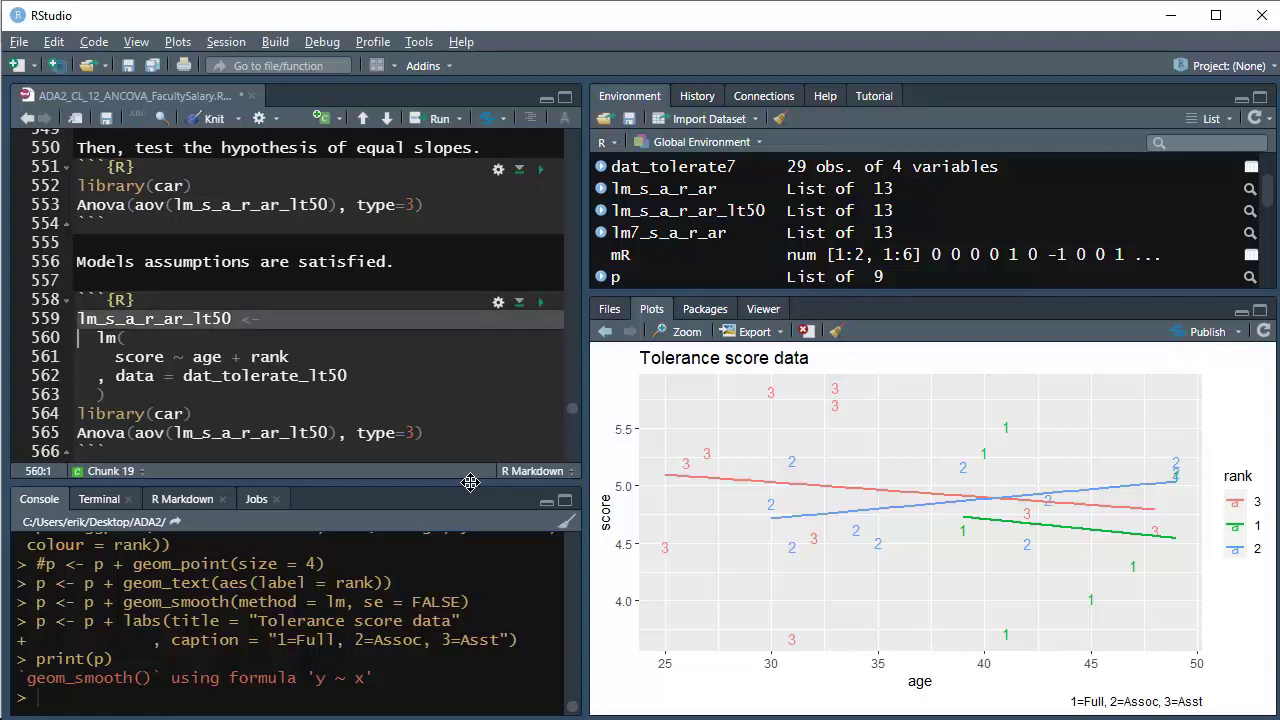
key(shift+Down)
key(shift+Down)
key(shift+Down)
key(shift+Down)
key(shift+Down)
key(shift+Down)
key(shift+Down)
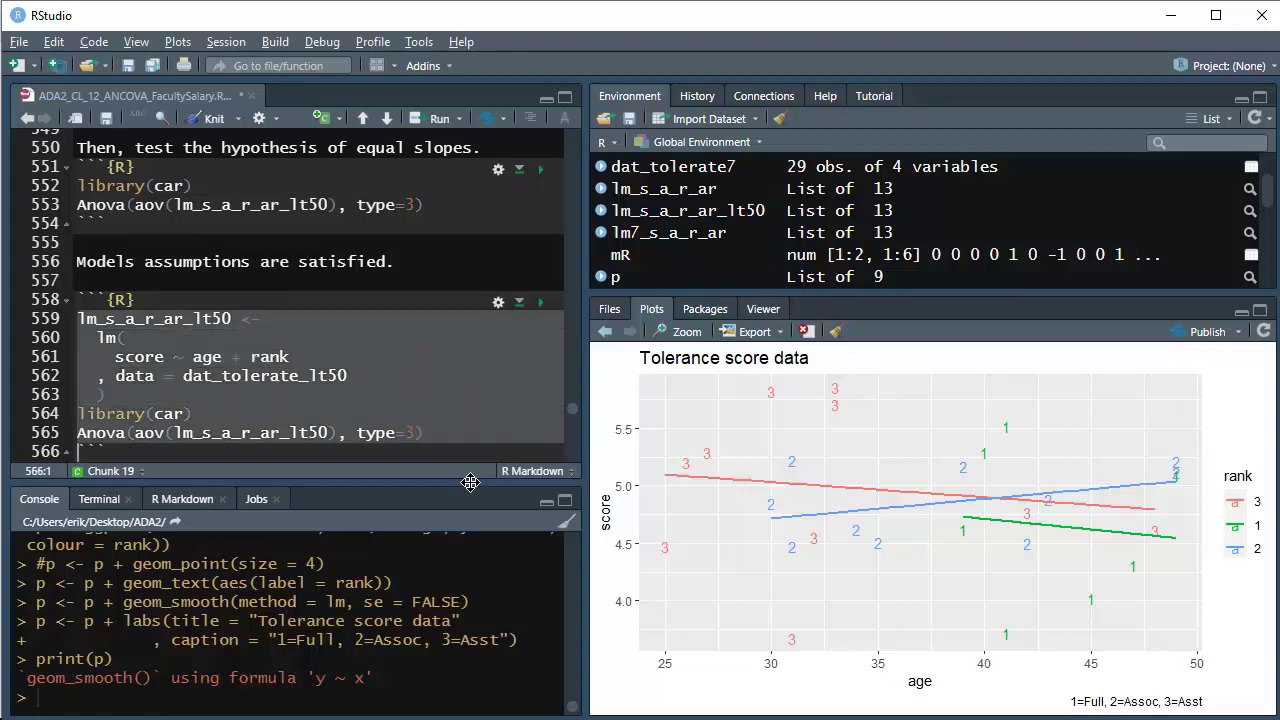
key(ctrl+Return)
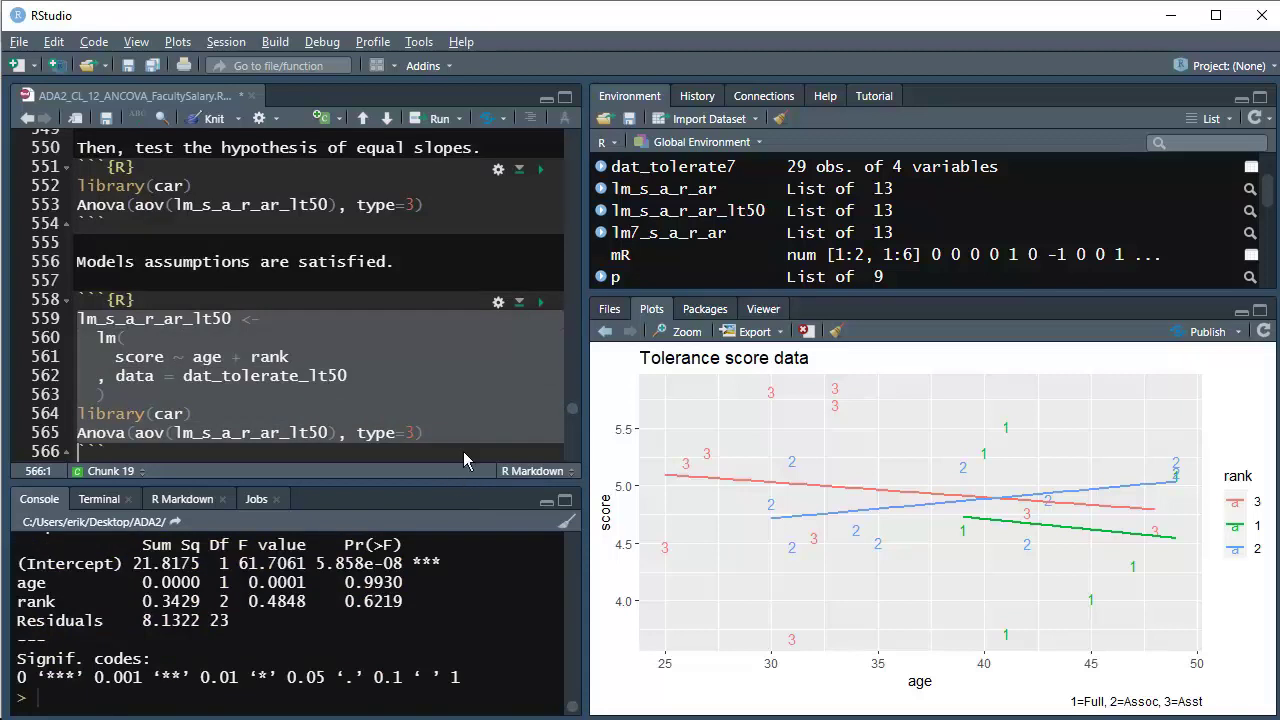
drag(463, 484, 459, 363)
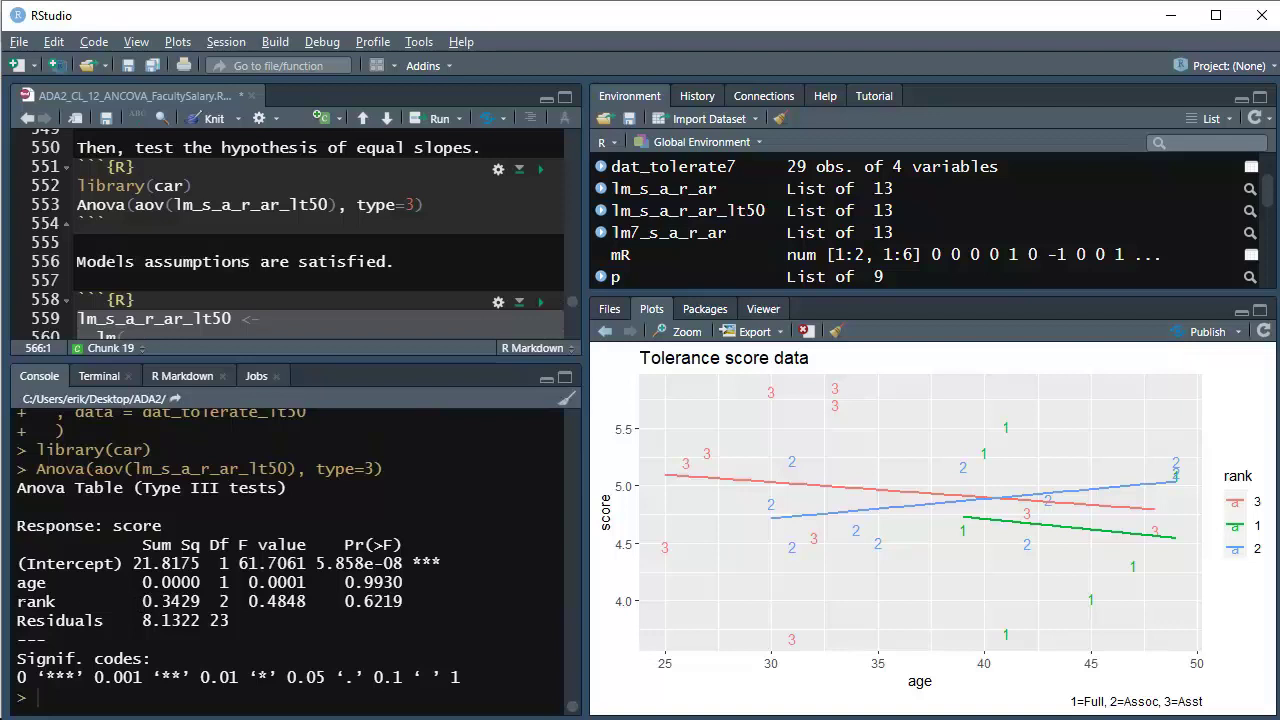
Add summary(lm_s_a_r_ar_lt50) below the Anova line and run it
drag(142, 601, 16, 601)
drag(210, 601, 228, 601)
click(309, 298)
key(Down)
key(Down)
key(Down)
key(Down)
key(Down)
key(Down)
key(Down)
key(Down)
key(Down)
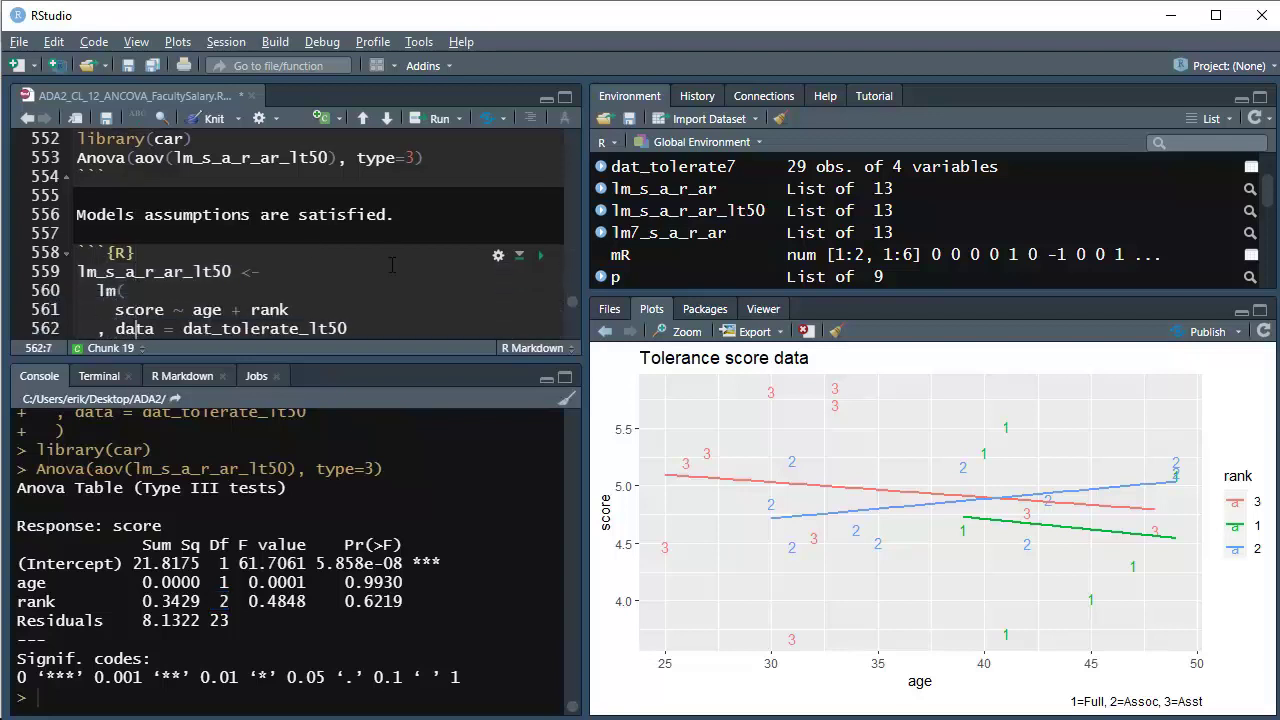
key(Up)
key(Up)
key(End)
key(Left)
key(Left)
key(Left)
key(Left)
key(Left)
key(Left)
key(Left)
key(Left)
key(Left)
key(Left)
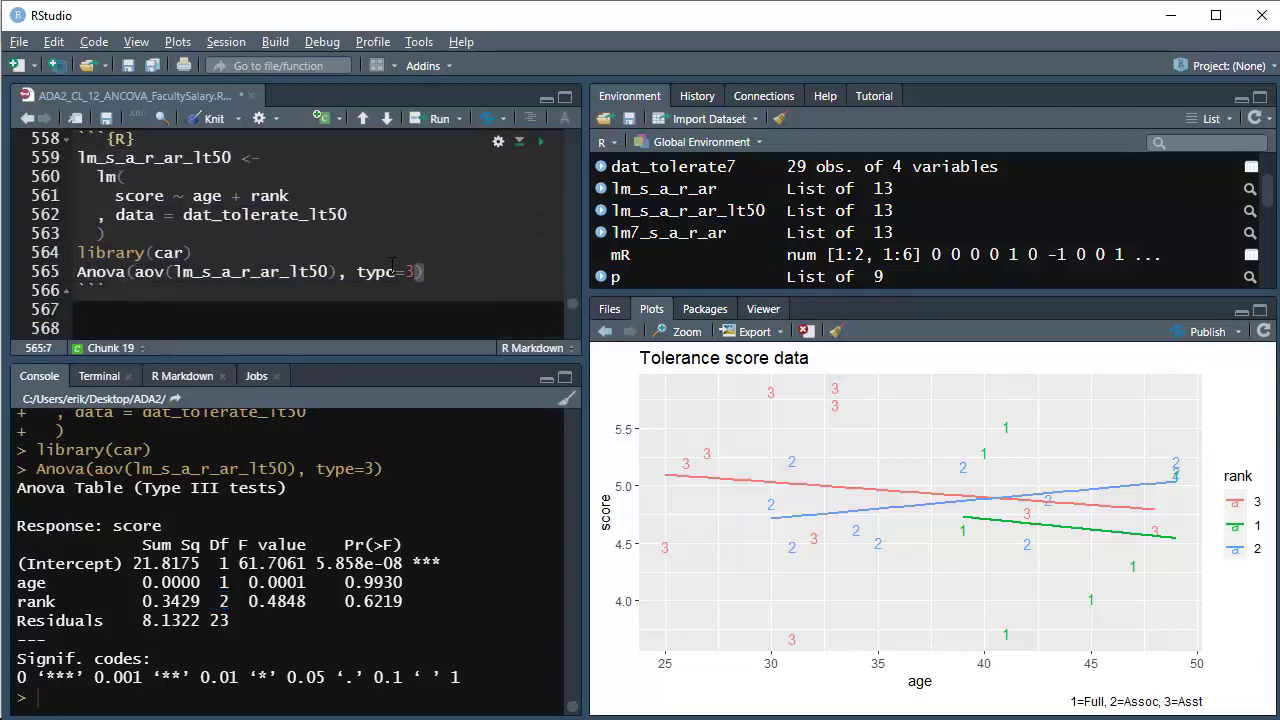
key(End)
key(Return)
text(summary(lm_s_a_r_ar_lt50))
key(ctrl+Return)
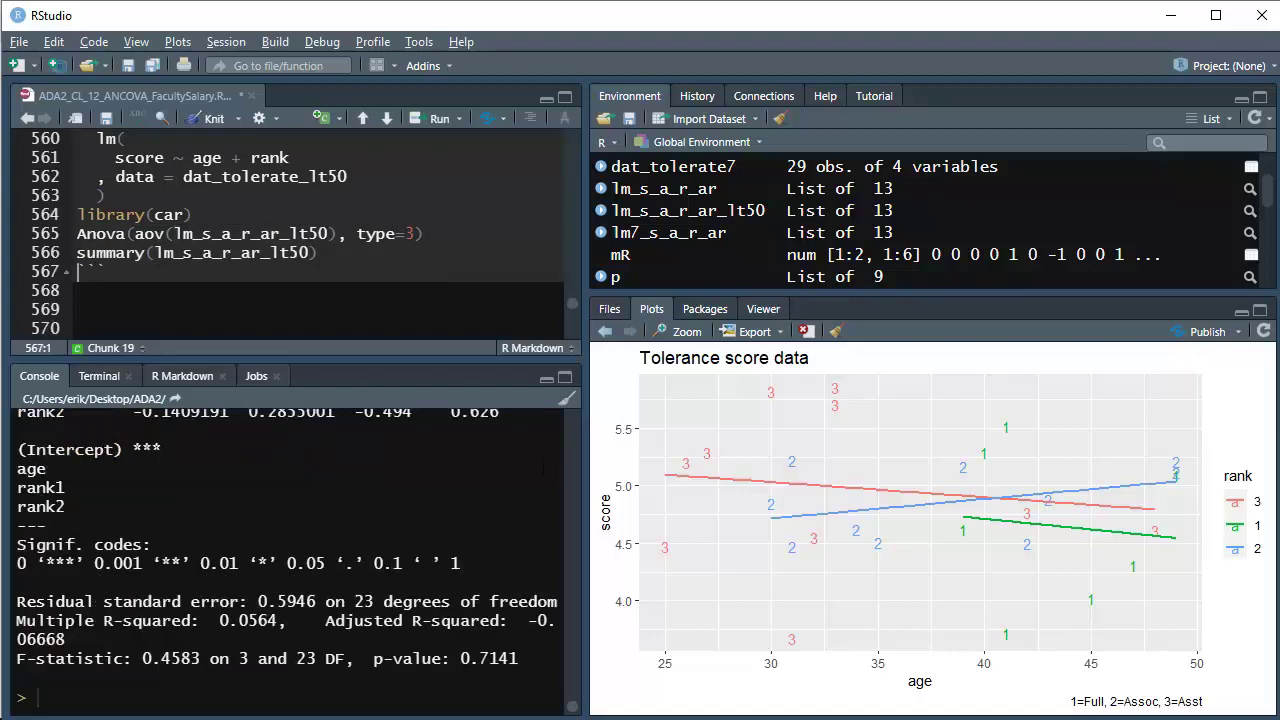
Widen the editor and console panes and clear the console
scroll(580, 473, up, 10)
drag(585, 473, 844, 468)
click(653, 491)
key(ctrl+l)
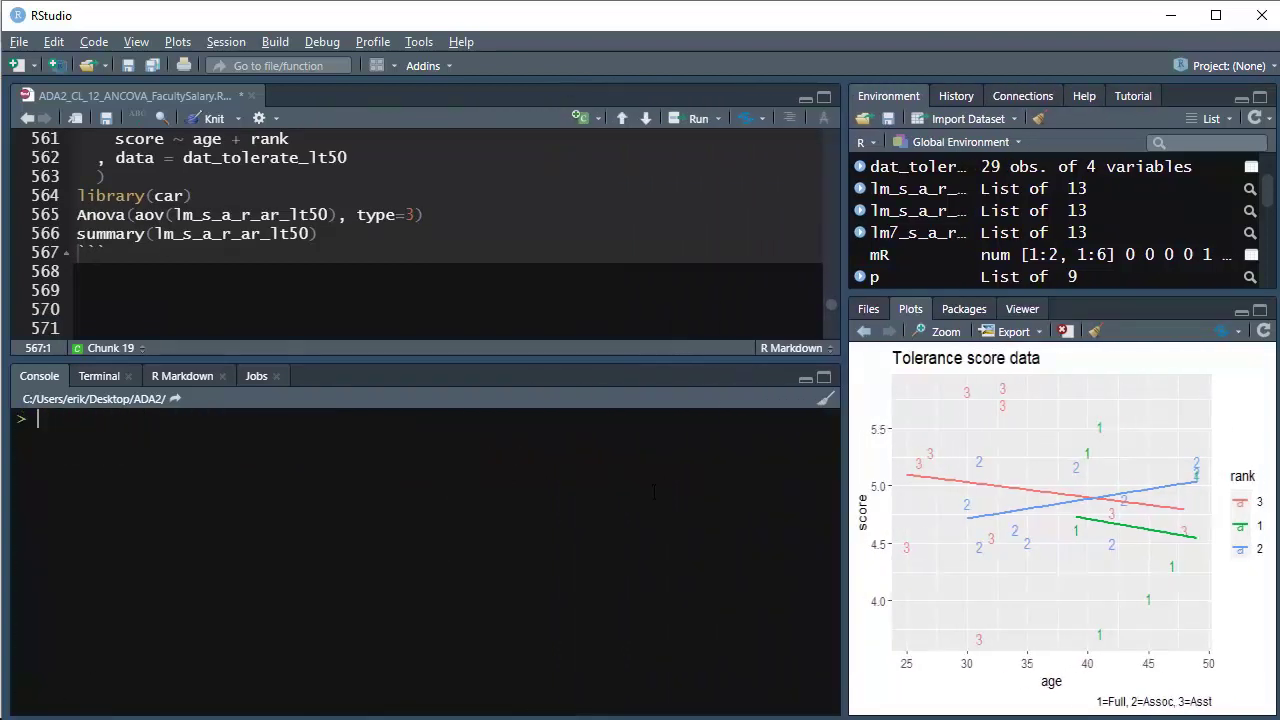
Rerun the summary and highlight the intercept 4.9896329, age 0.0001641 and rank estimates
key(Up)
key(Return)
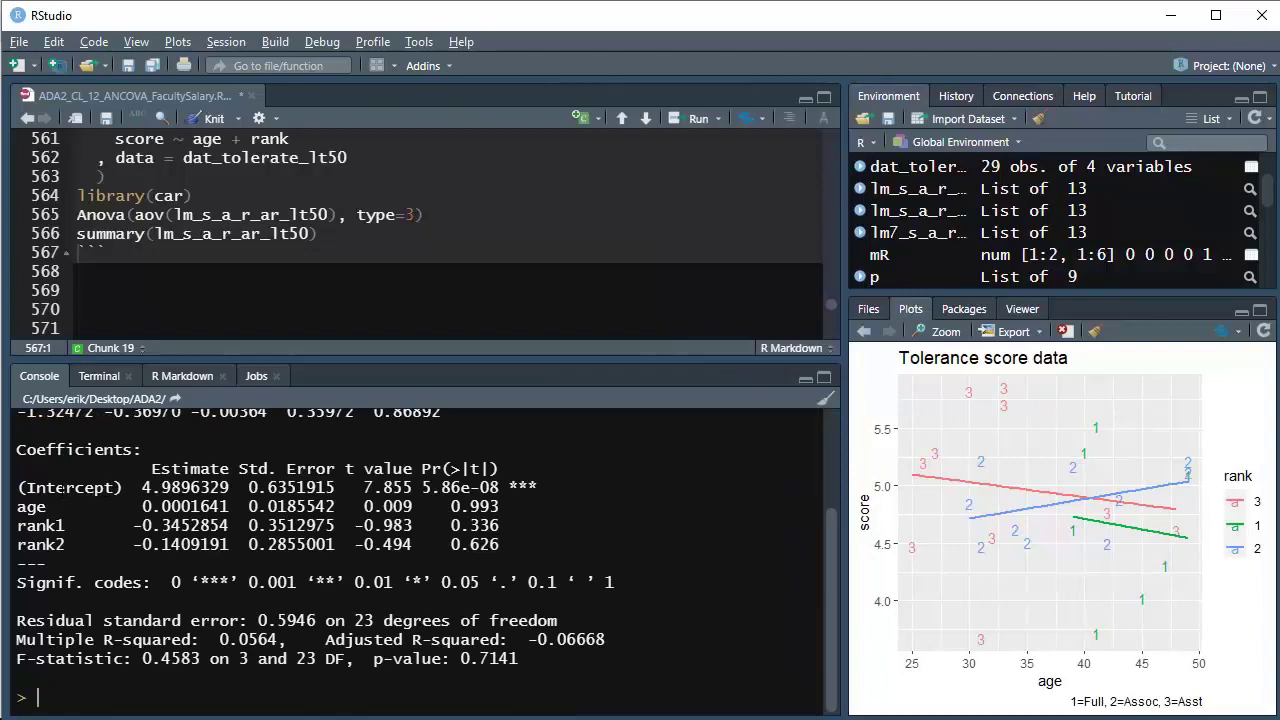
drag(142, 487, 229, 487)
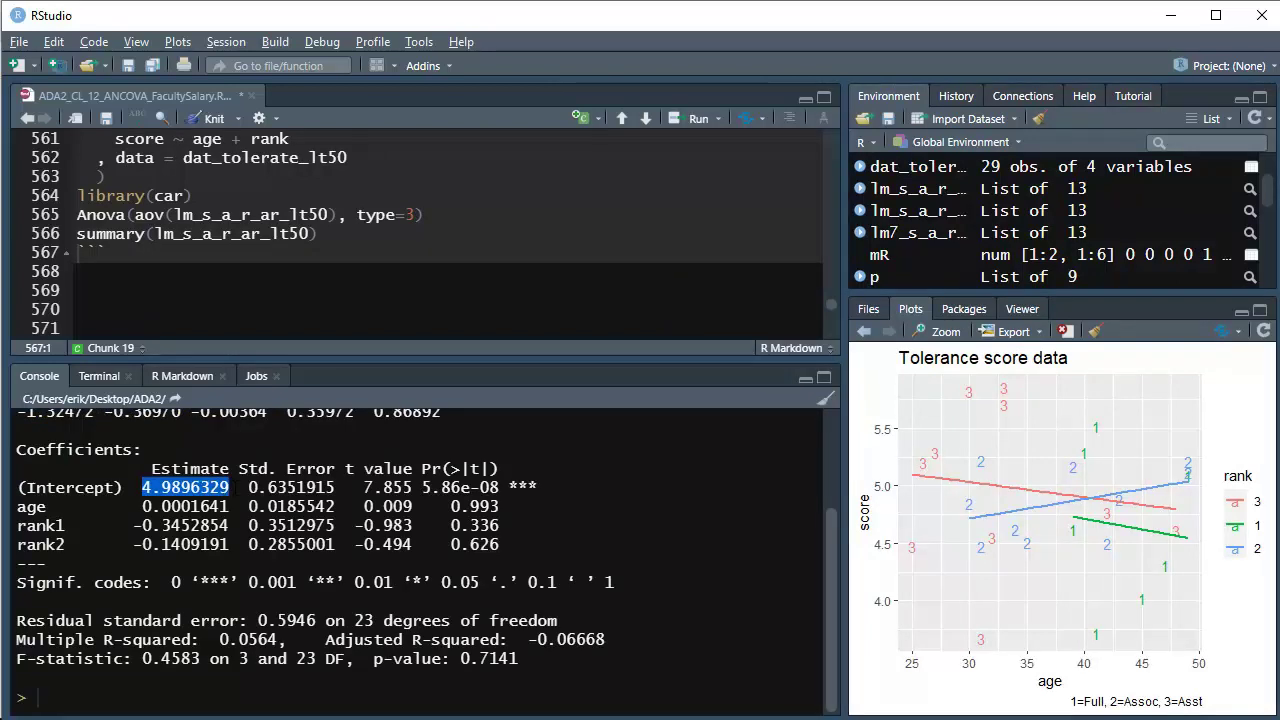
drag(142, 506, 229, 506)
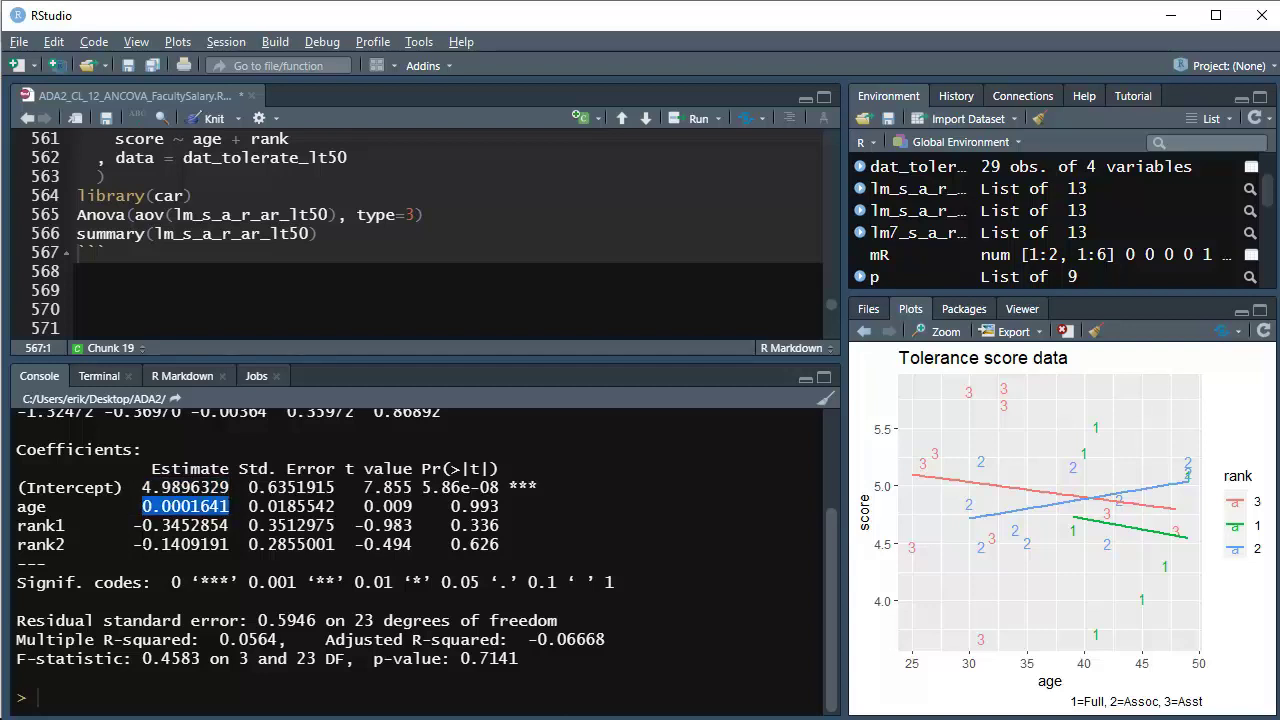
drag(123, 525, 210, 525)
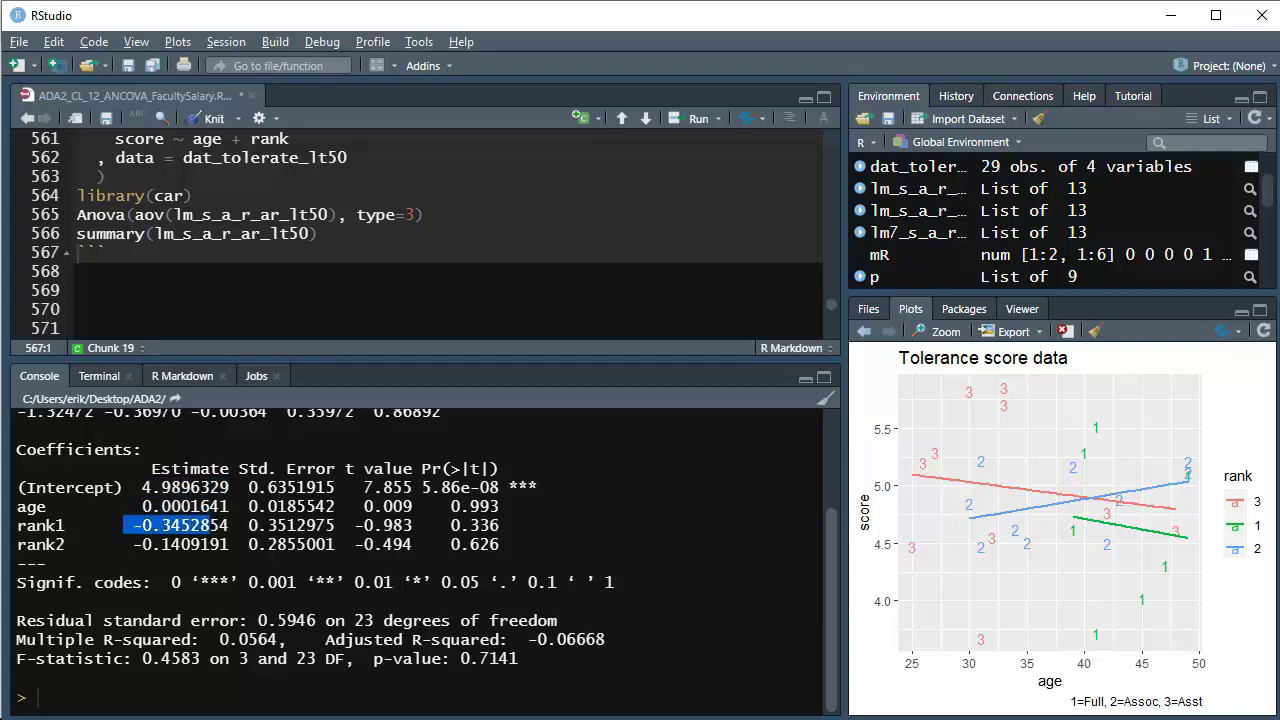
drag(133, 544, 180, 544)
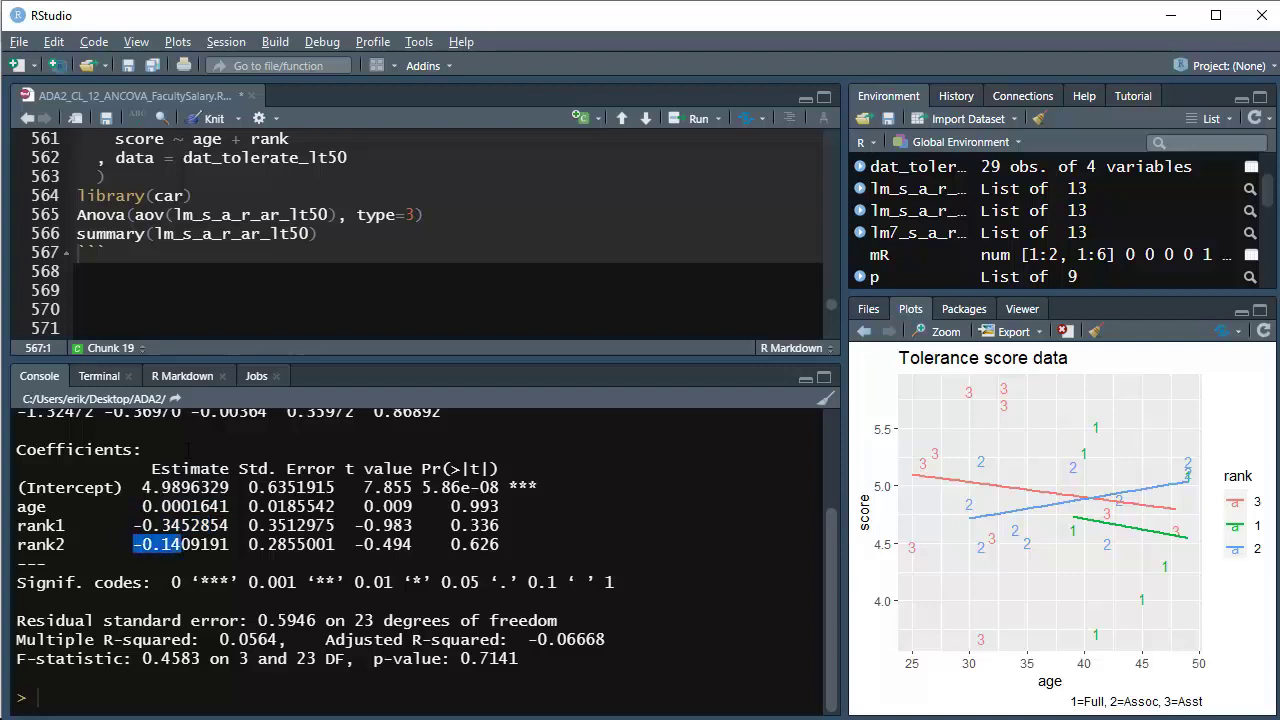
click(180, 544)
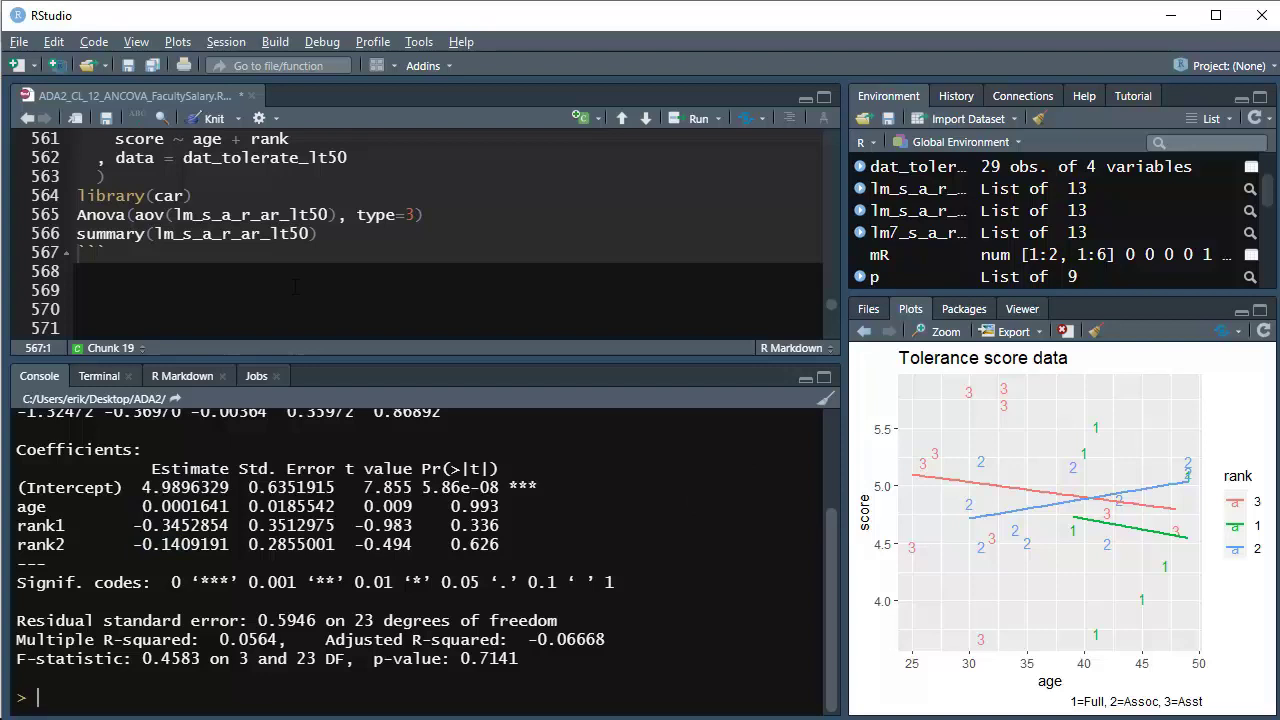
Run the Type III Anova line and mark the rank row with p = 0.6219
click(310, 216)
key(ctrl+Return)
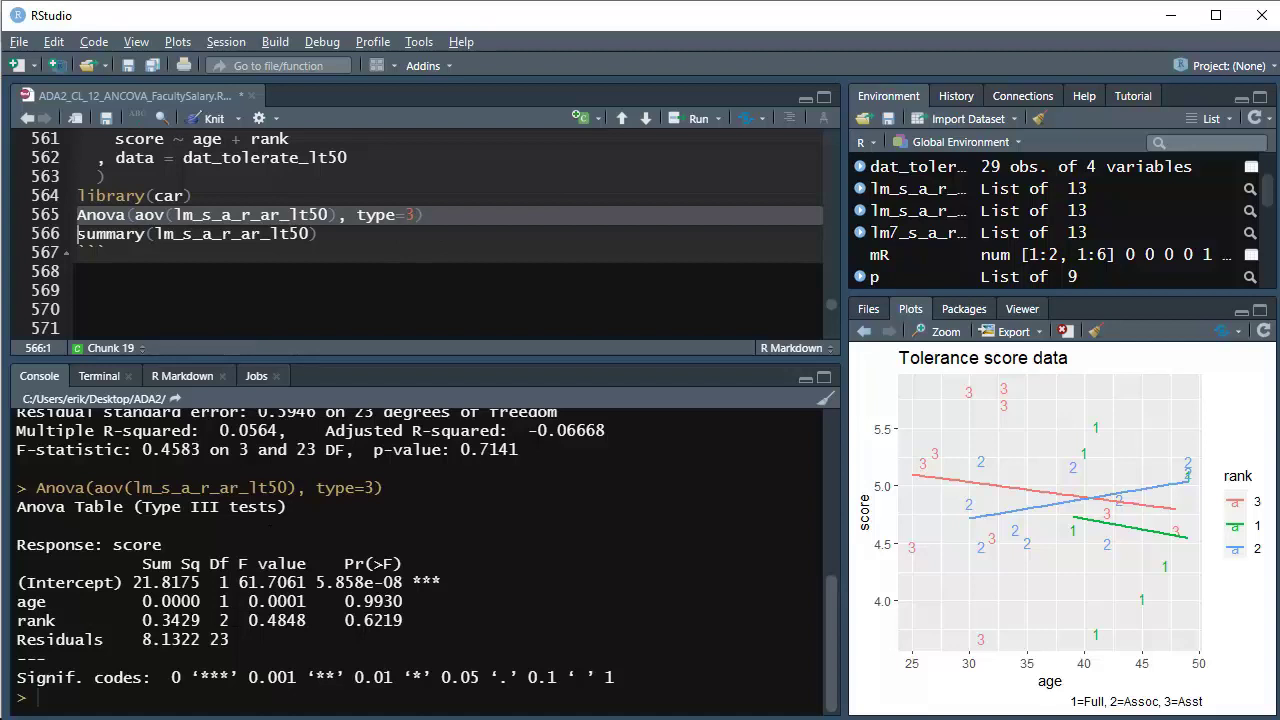
drag(142, 620, 410, 620)
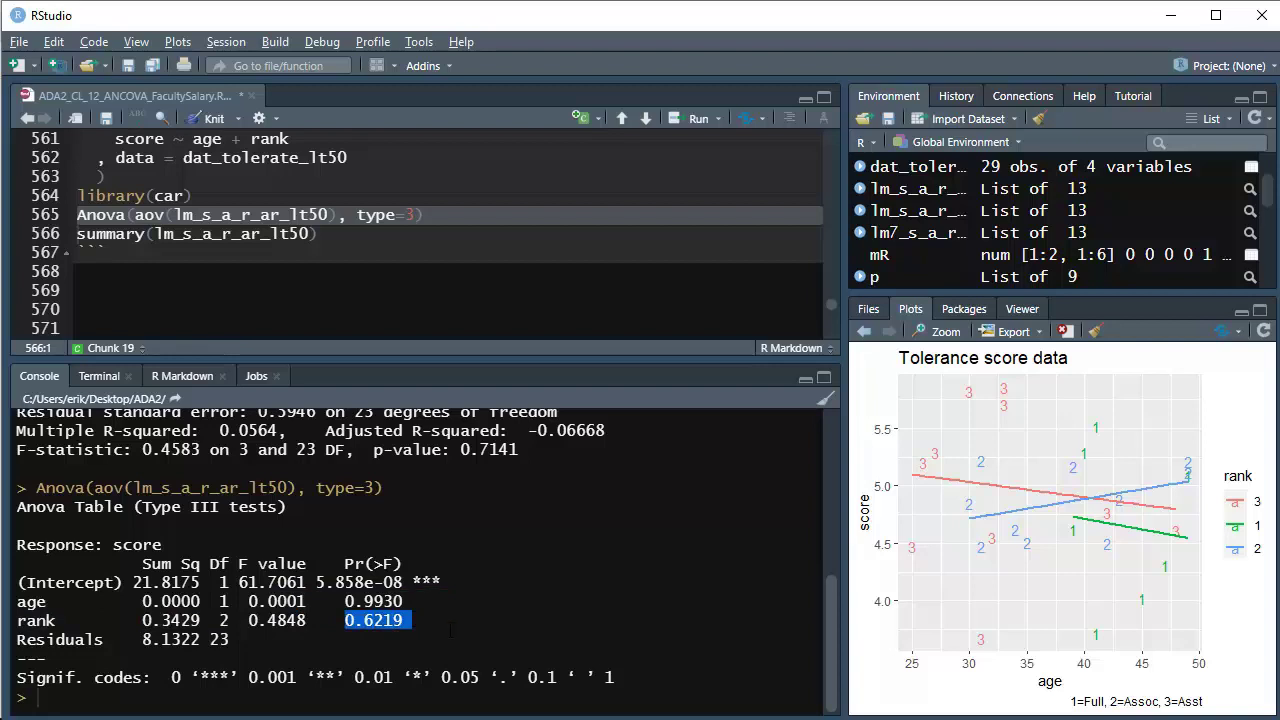
click(401, 313)
Change the formula to score ~ age, then refit and rerun its Anova (age p = 0.5216)
key(Up)
key(Up)
key(Up)
key(Up)
key(Up)
key(Up)
key(Up)
key(Up)
key(Up)
key(End)
key(BackSpace)
key(BackSpace)
key(BackSpace)
key(BackSpace)
key(BackSpace)
key(BackSpace)
key(BackSpace)
key(Up)
key(Up)
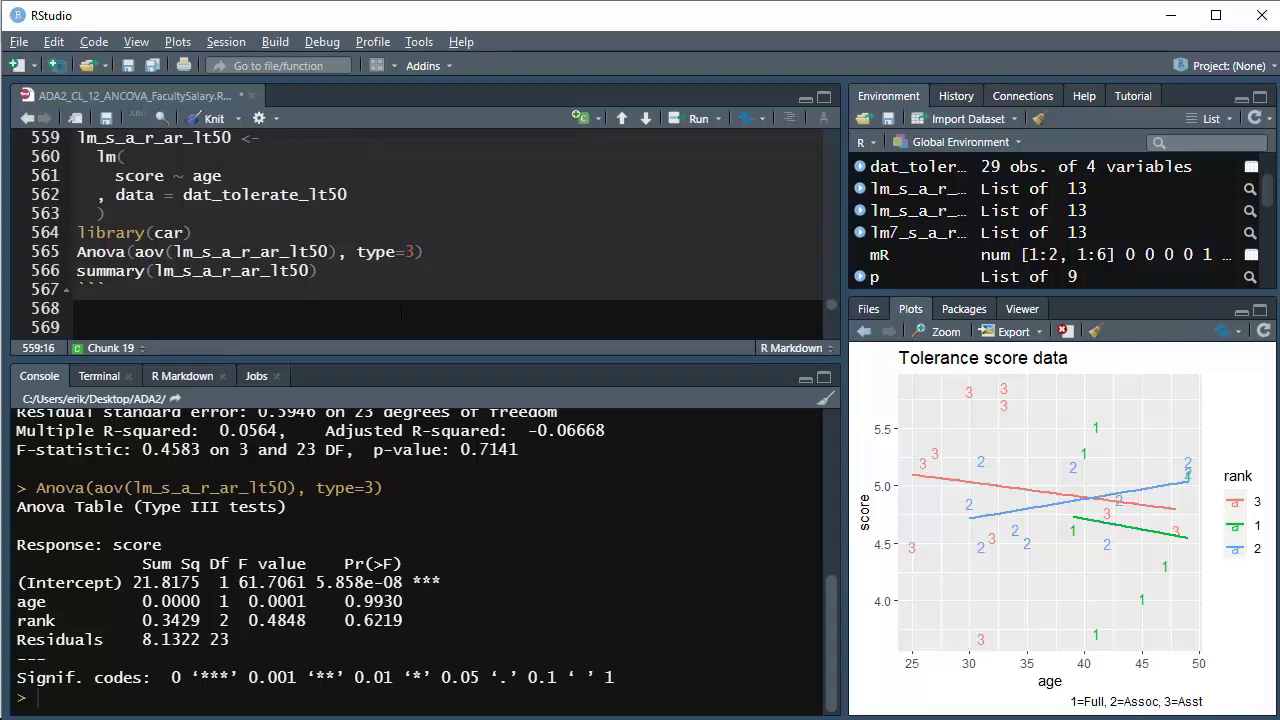
key(Home)
key(shift+Down)
key(shift+Down)
key(shift+Down)
key(shift+Down)
key(shift+Down)
key(shift+Down)
key(shift+Down)
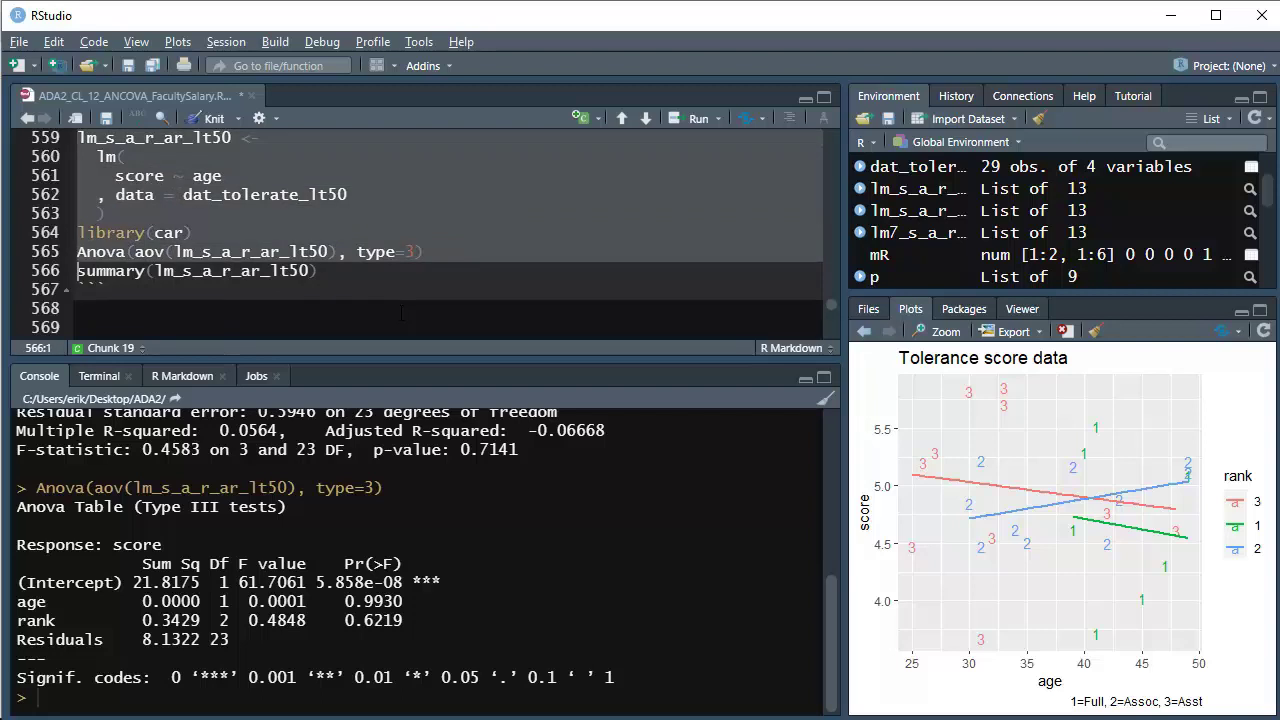
key(ctrl+Return)
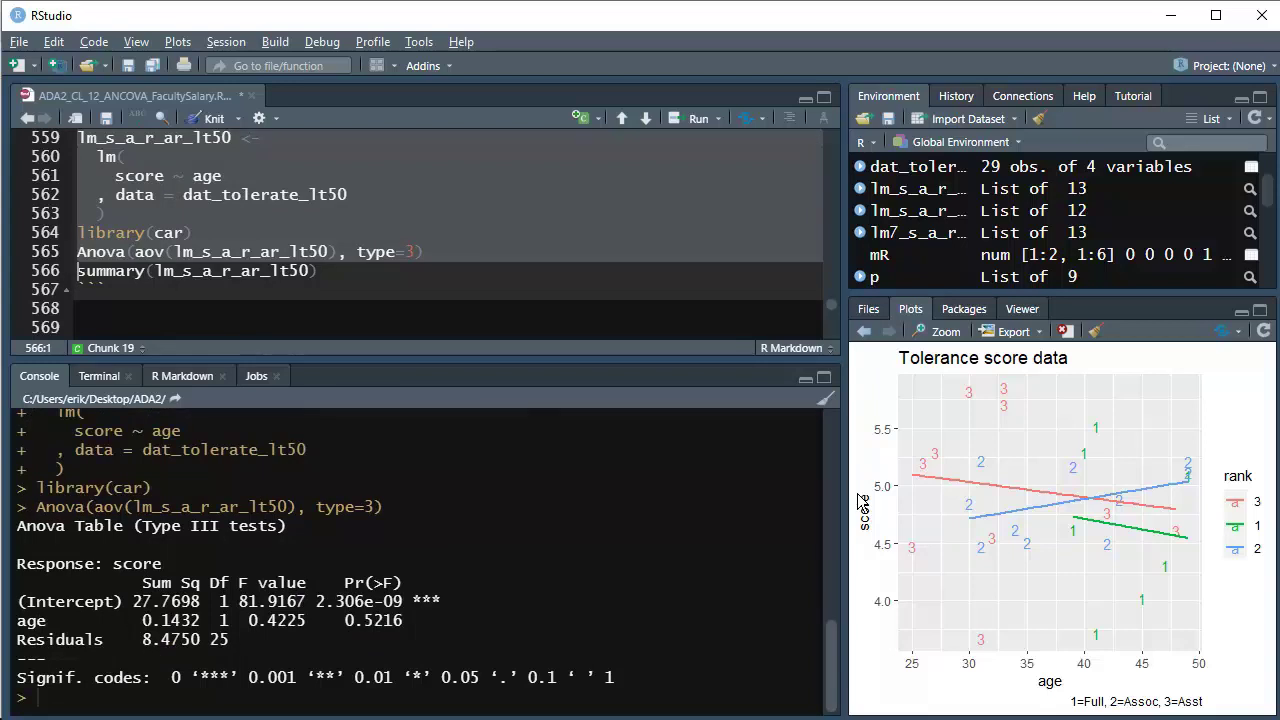
key(Right)
key(Right)
key(Right)
key(Right)
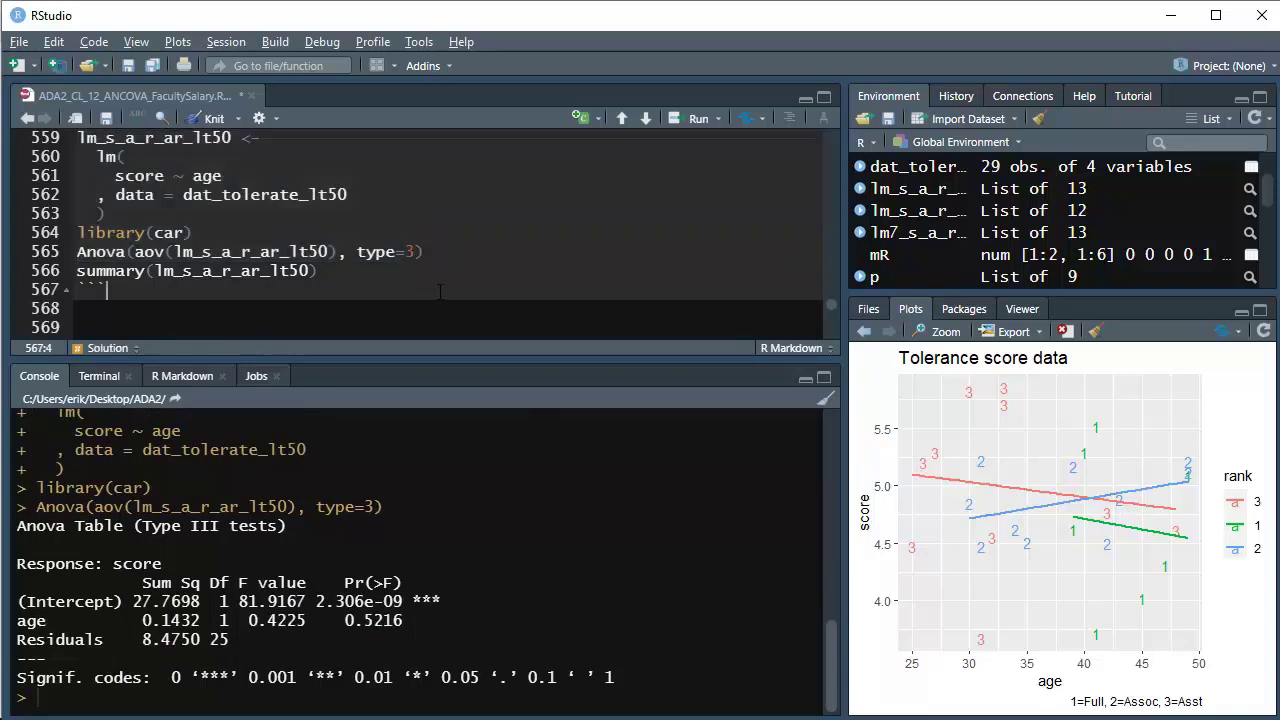
key(Up)
key(Up)
key(Up)
key(Up)
key(Up)
key(Up)
key(Up)
key(Up)
key(Up)
key(Up)
key(Up)
key(Up)
key(Up)
key(Up)
key(Up)
key(Up)
key(Up)
key(Up)
key(Up)
key(Up)
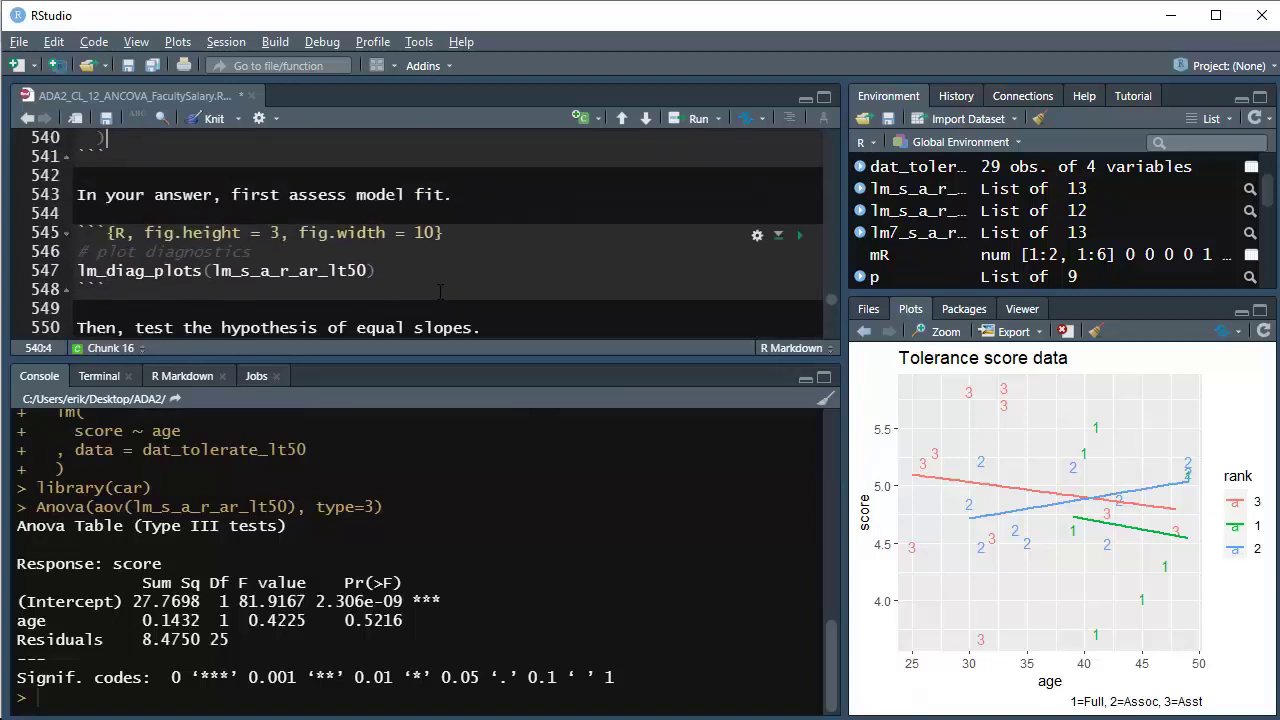
Move 'colour = rank' out of the ggplot aes into a trailing comment
key(Up)
key(Up)
key(Up)
key(Up)
key(Up)
key(Up)
key(Up)
key(Up)
key(Up)
key(Up)
key(Up)
key(Up)
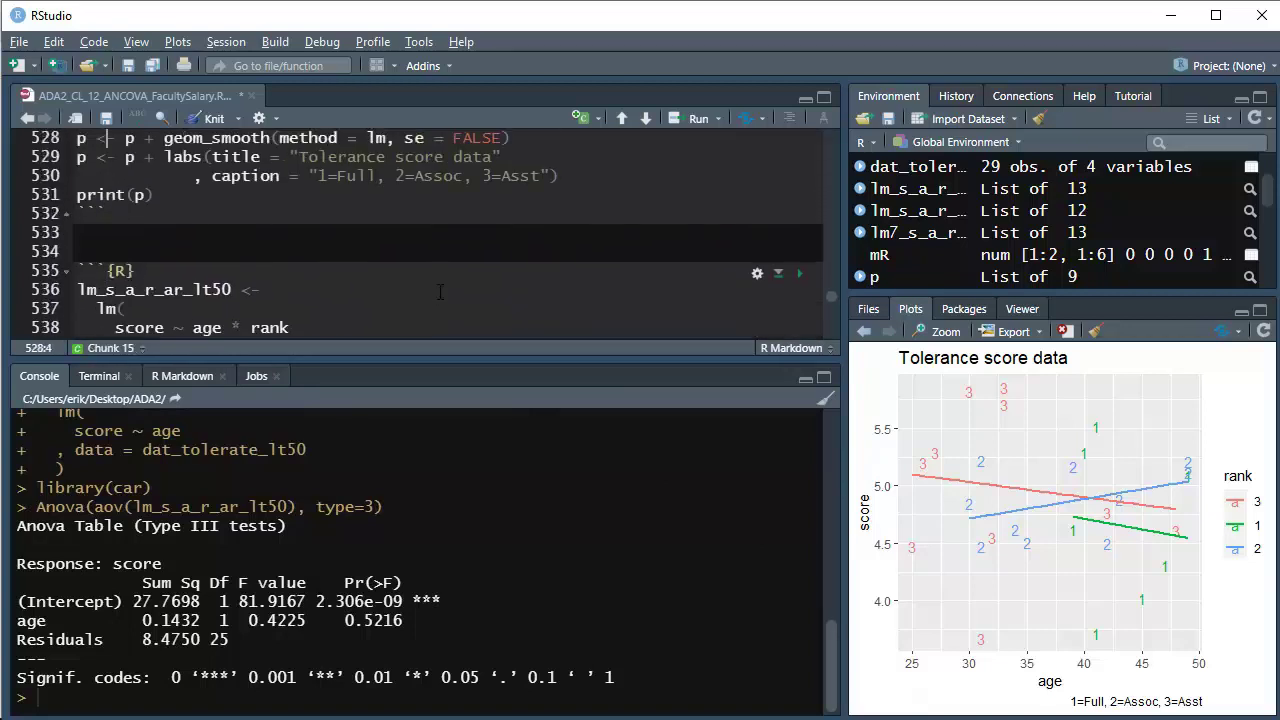
key(Up)
key(Down)
key(Down)
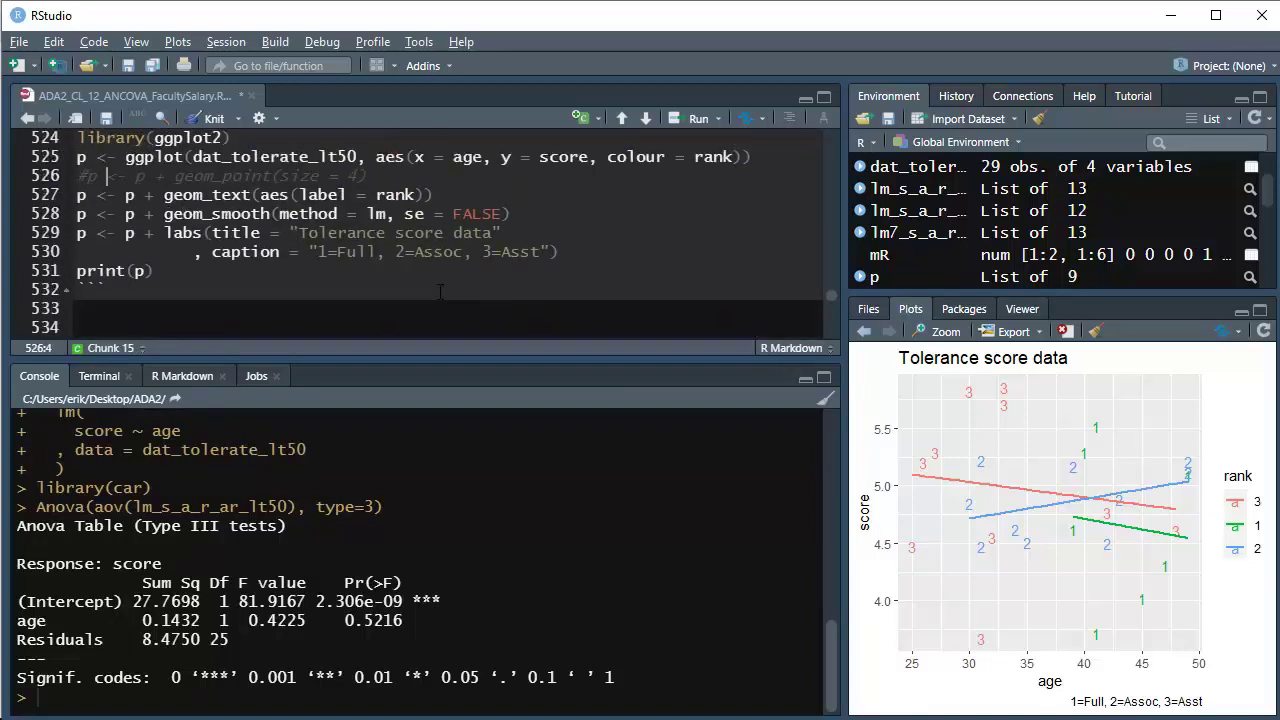
key(ctrl+Right)
key(ctrl+Right)
key(ctrl+Right)
key(ctrl+Right)
key(ctrl+Right)
key(ctrl+Right)
key(ctrl+Right)
key(Up)
key(ctrl+Right)
key(ctrl+Right)
key(ctrl+Right)
key(ctrl+Right)
key(ctrl+Right)
key(ctrl+Right)
key(ctrl+Right)
key(ctrl+shift+Left)
key(ctrl+shift+Left)
key(ctrl+shift+Left)
key(ctrl+shift+Left)
key(ctrl+shift+Left)
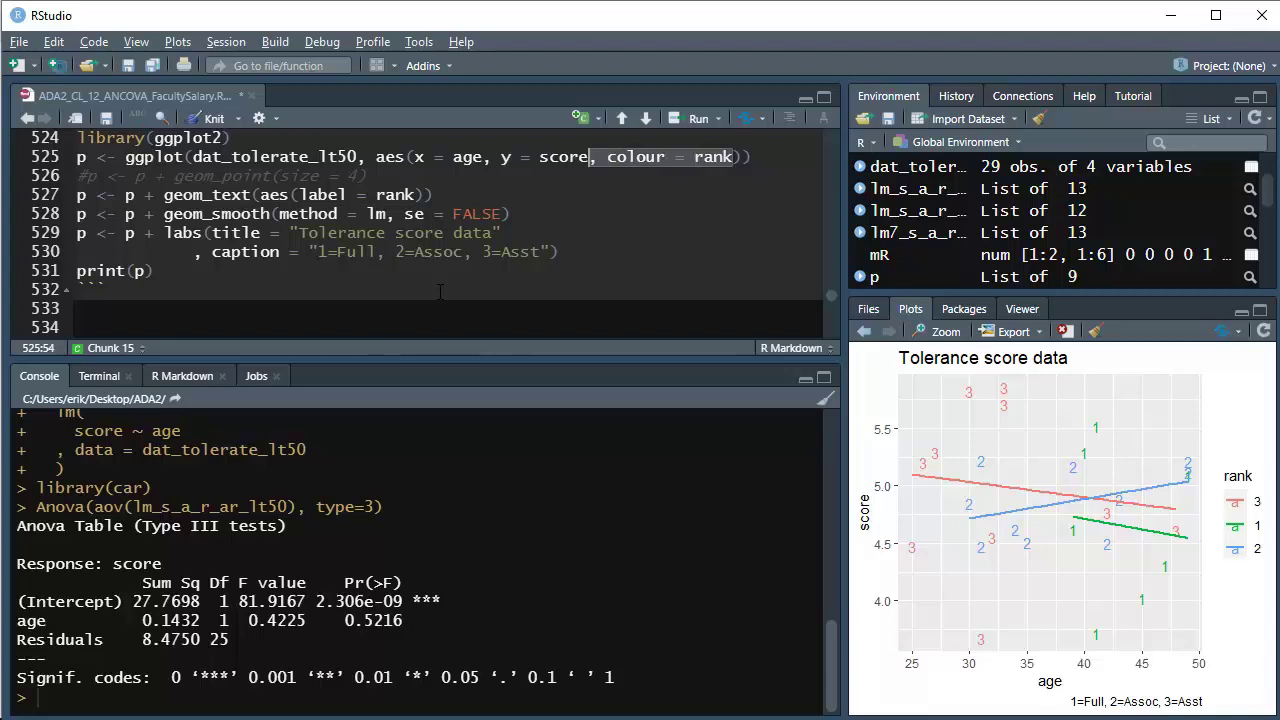
key(Delete)
key(End)
text(#)
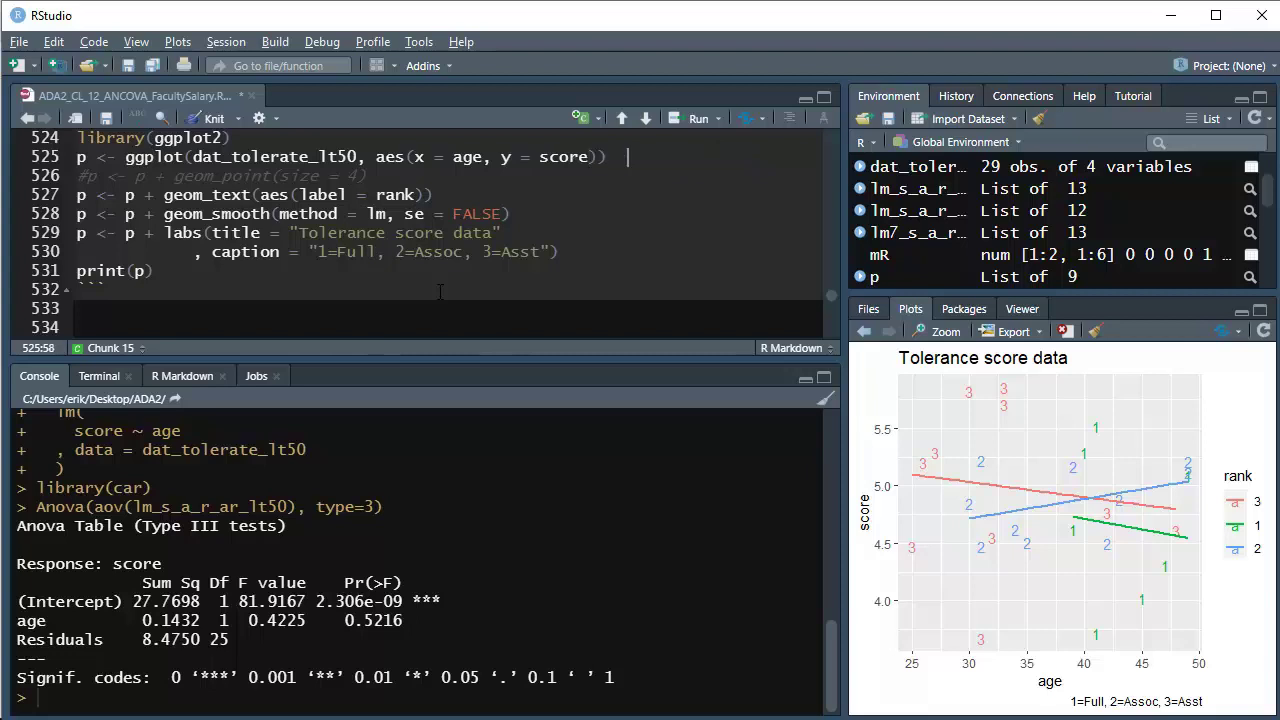
text(, colour = rank)
Rerun the plotting code so the plot shows one black overall trend line
key(Up)
key(Home)
key(shift+Down)
key(shift+Down)
key(shift+Down)
key(shift+Down)
key(shift+Down)
key(shift+Down)
key(shift+Down)
key(shift+Down)
key(ctrl+Return)
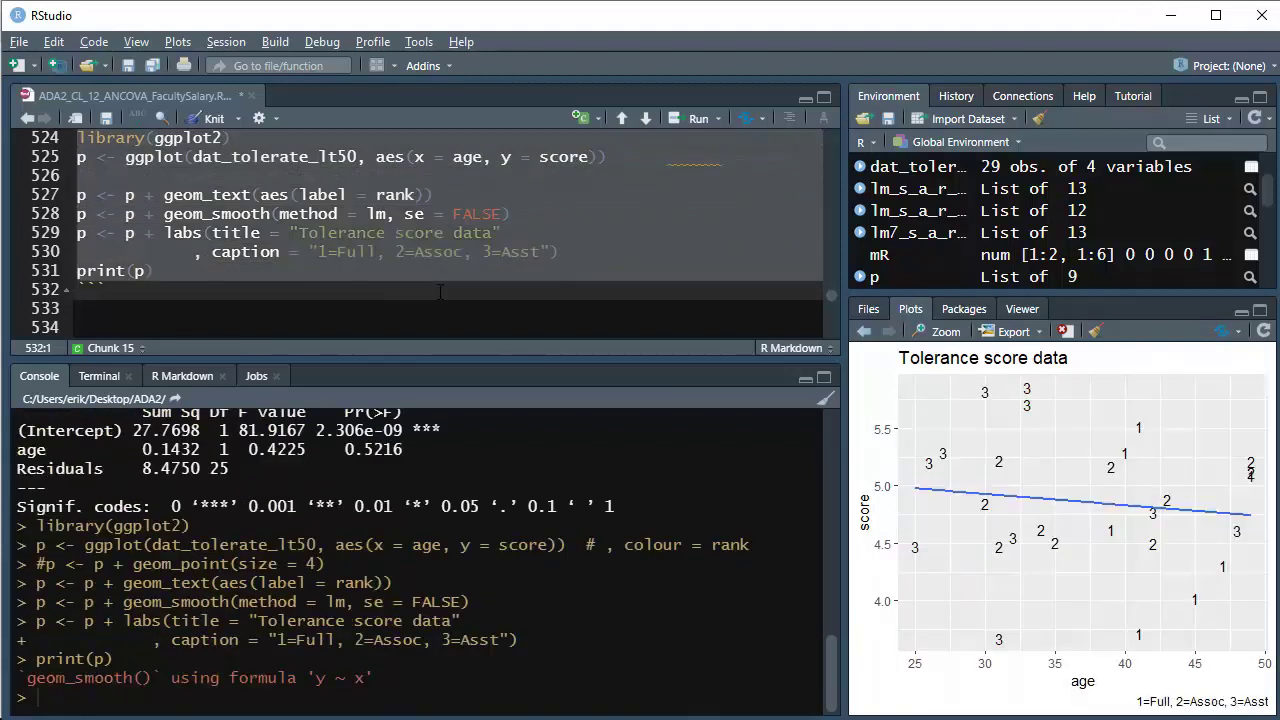
key(alt+Tab)
key(alt+Tab)
key(Down)
key(Down)
key(Down)
key(Down)
key(Down)
key(Down)
key(Down)
key(Down)
key(Down)
key(Down)
key(Down)
key(Down)
key(Down)
key(Down)
key(Down)
key(Down)
key(Down)
key(Down)
key(Down)
key(Down)
key(Down)
key(Down)
key(Down)
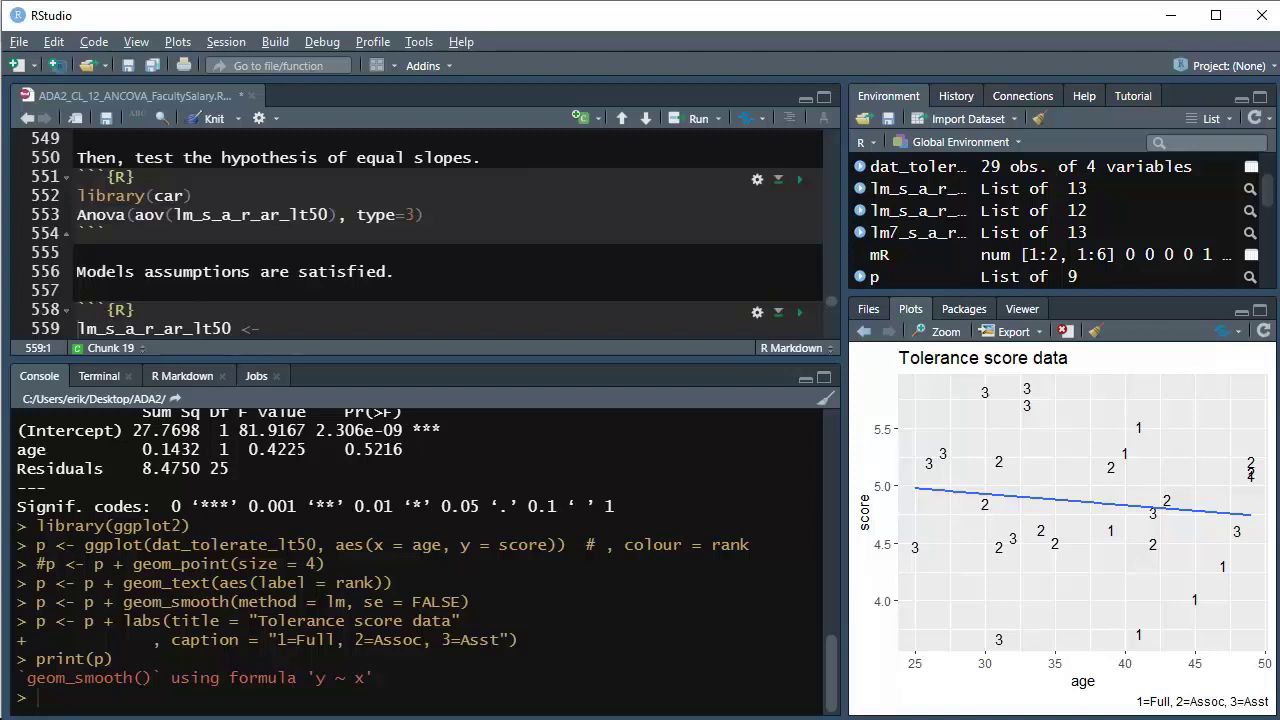
Change the model formula from score ~ age to score ~ 1
drag(328, 449, 442, 449)
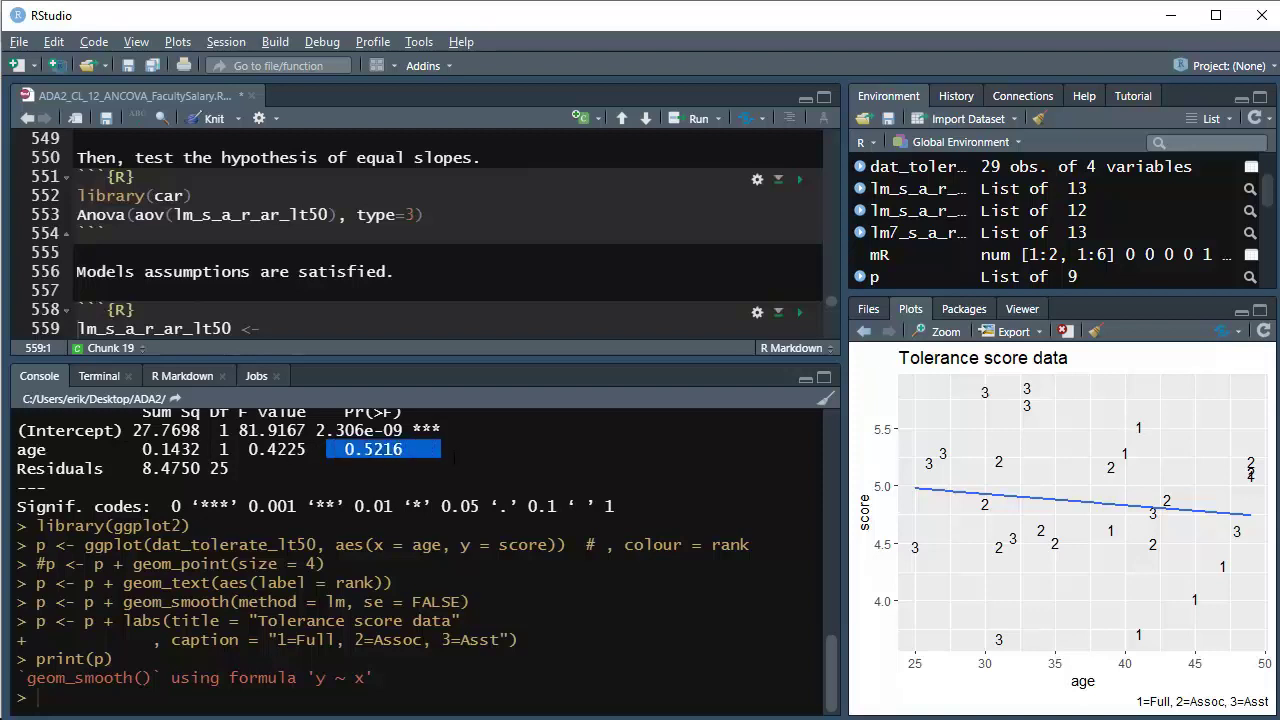
click(389, 233)
key(Down)
key(Down)
key(Down)
key(Down)
key(Down)
key(Down)
key(Down)
key(Down)
key(Down)
key(Down)
key(Down)
key(Down)
key(Down)
key(Down)
key(Down)
key(Down)
key(Up)
key(Up)
key(Up)
key(Up)
key(Up)
key(Up)
key(Up)
key(Up)
key(Up)
key(End)
key(BackSpace)
key(BackSpace)
key(BackSpace)
text(1)
key(Up)
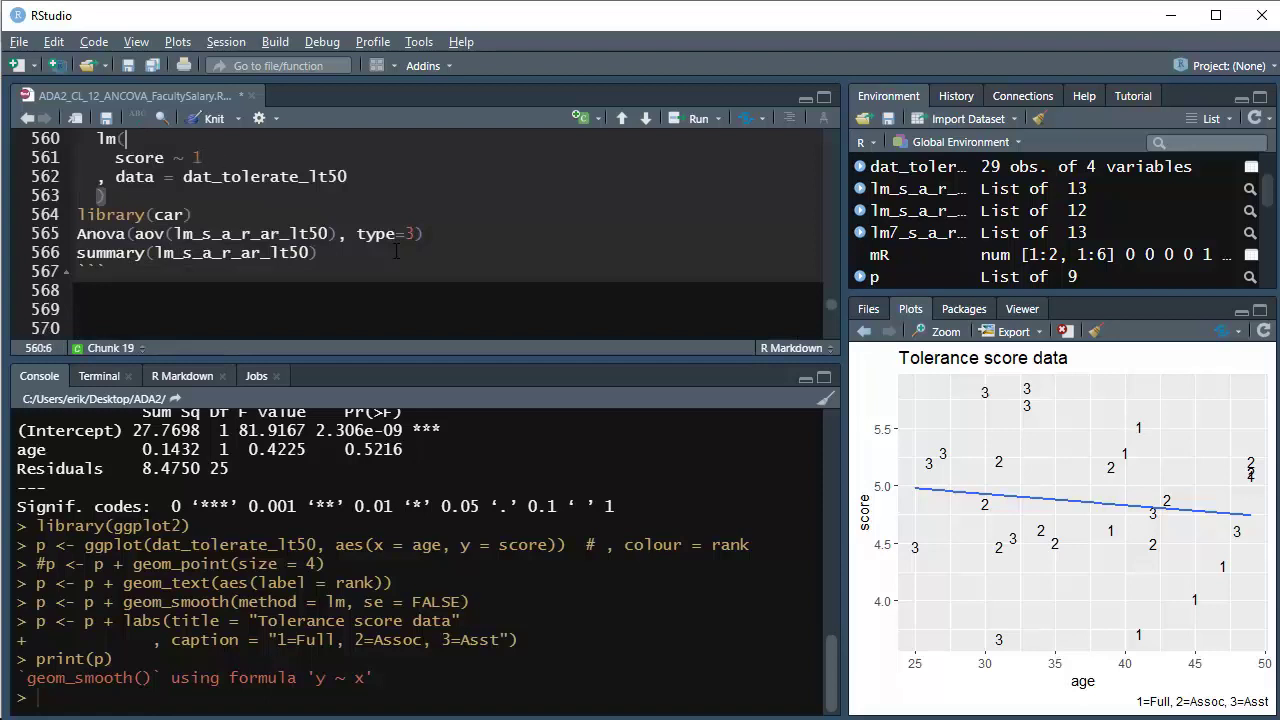
key(Up)
key(Up)
key(Down)
key(Down)
key(Down)
key(End)
key(shift+Left)
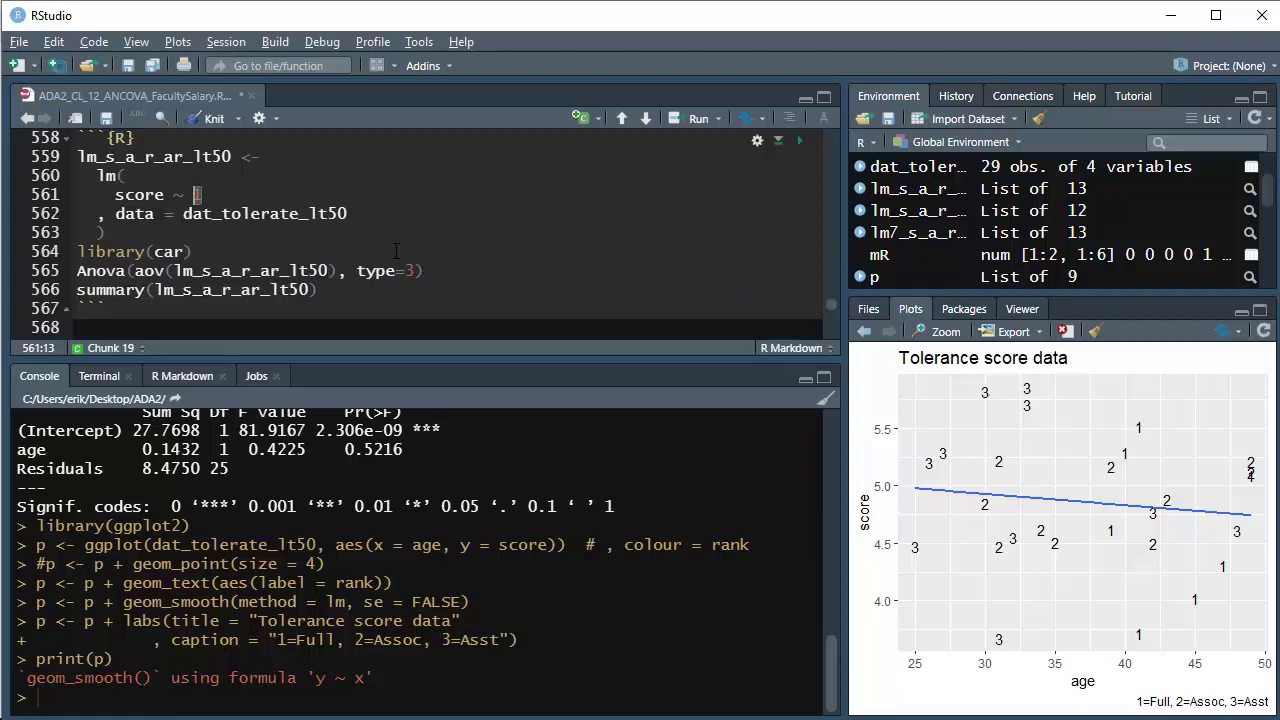
Rerun the intercept-only model and its summary, marking the intercept estimate 4.8541
click(800, 148)
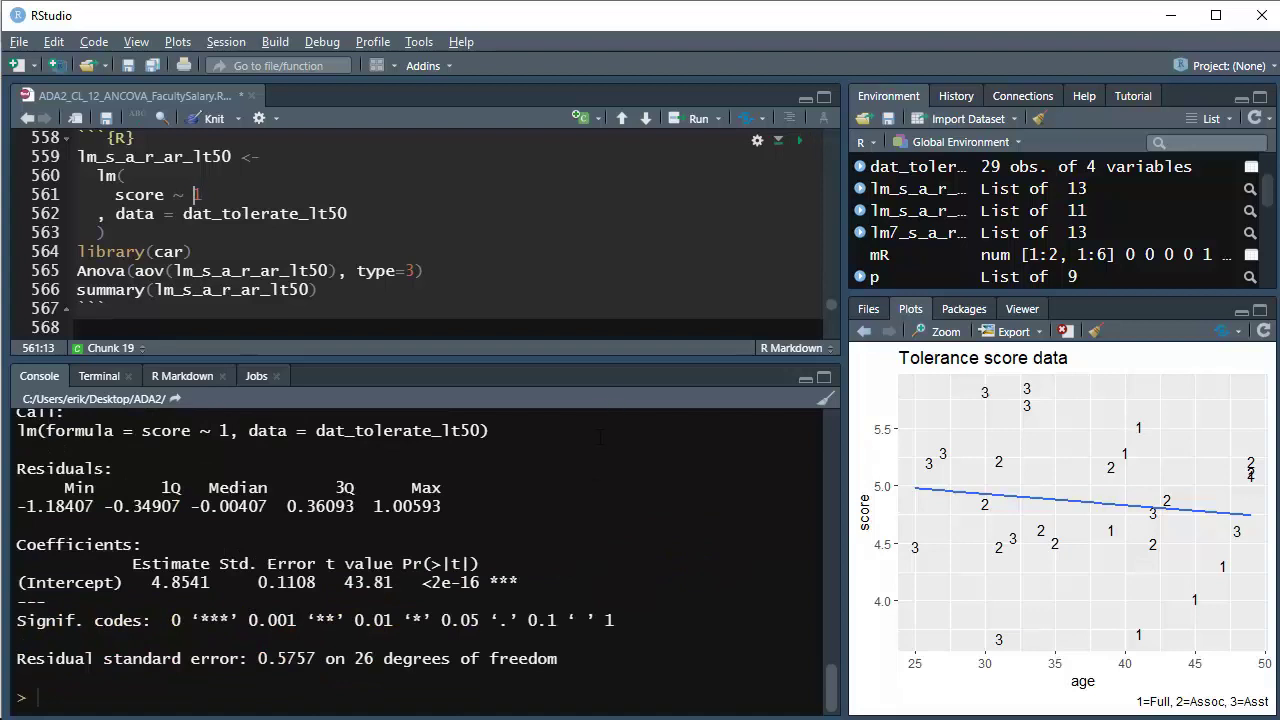
key(ctrl+shift+Return)
key(ctrl+Return)
key(ctrl+Return)
key(ctrl+Return)
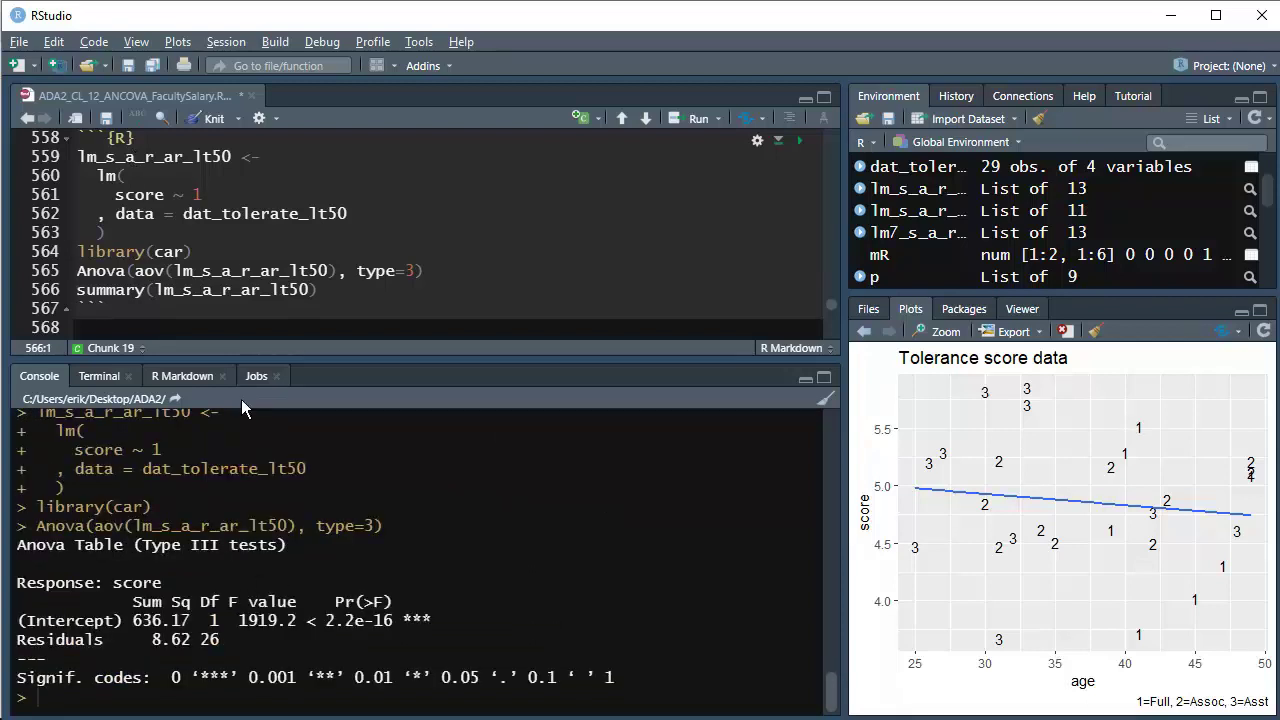
key(ctrl+Return)
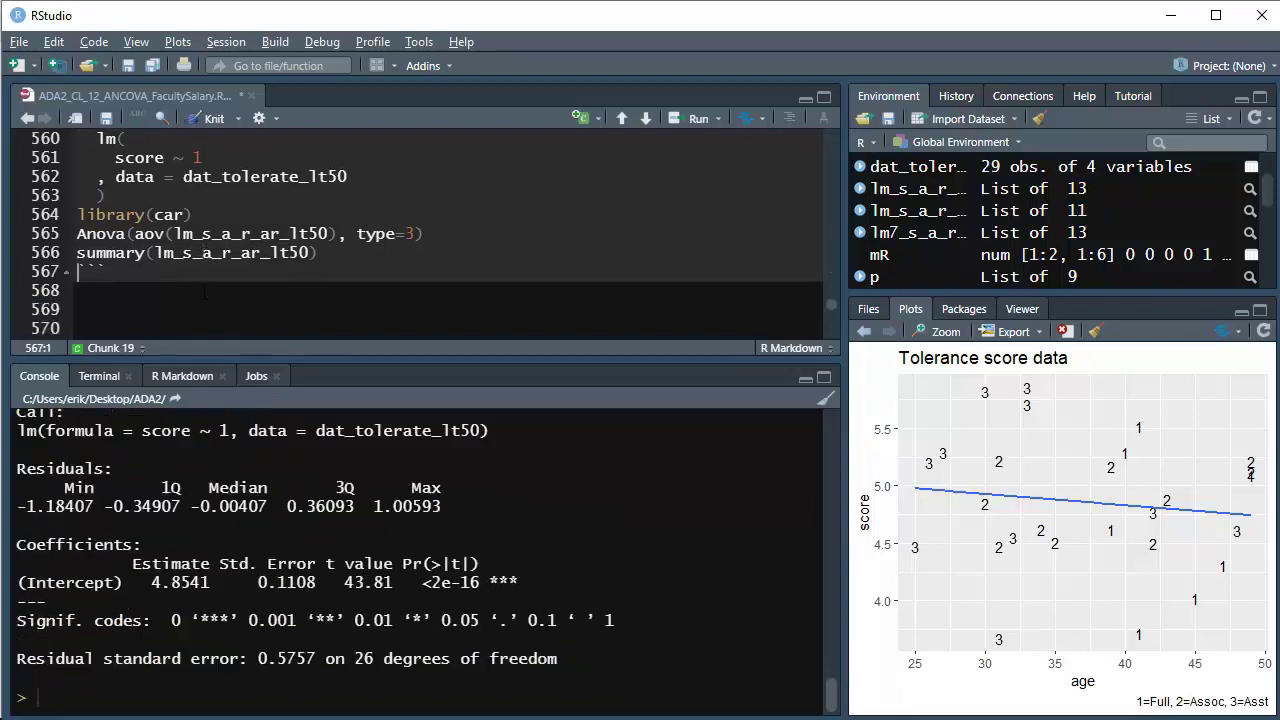
drag(152, 582, 218, 582)
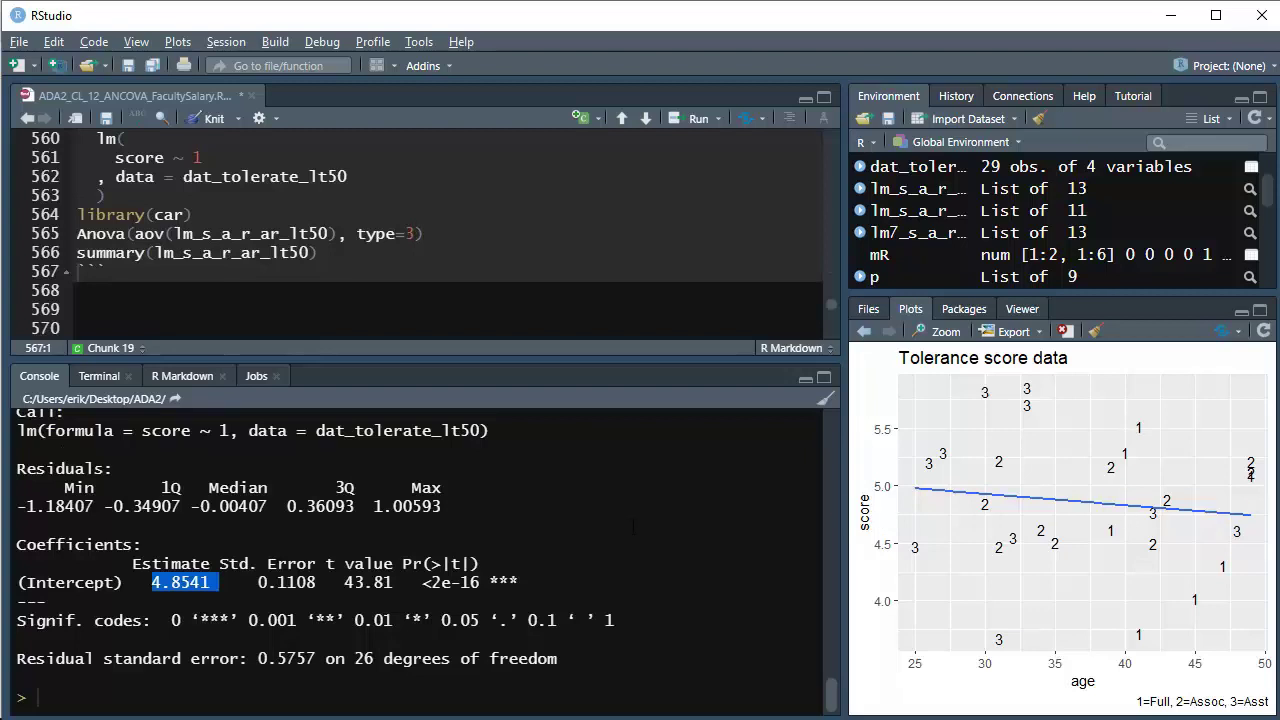
key(Escape)
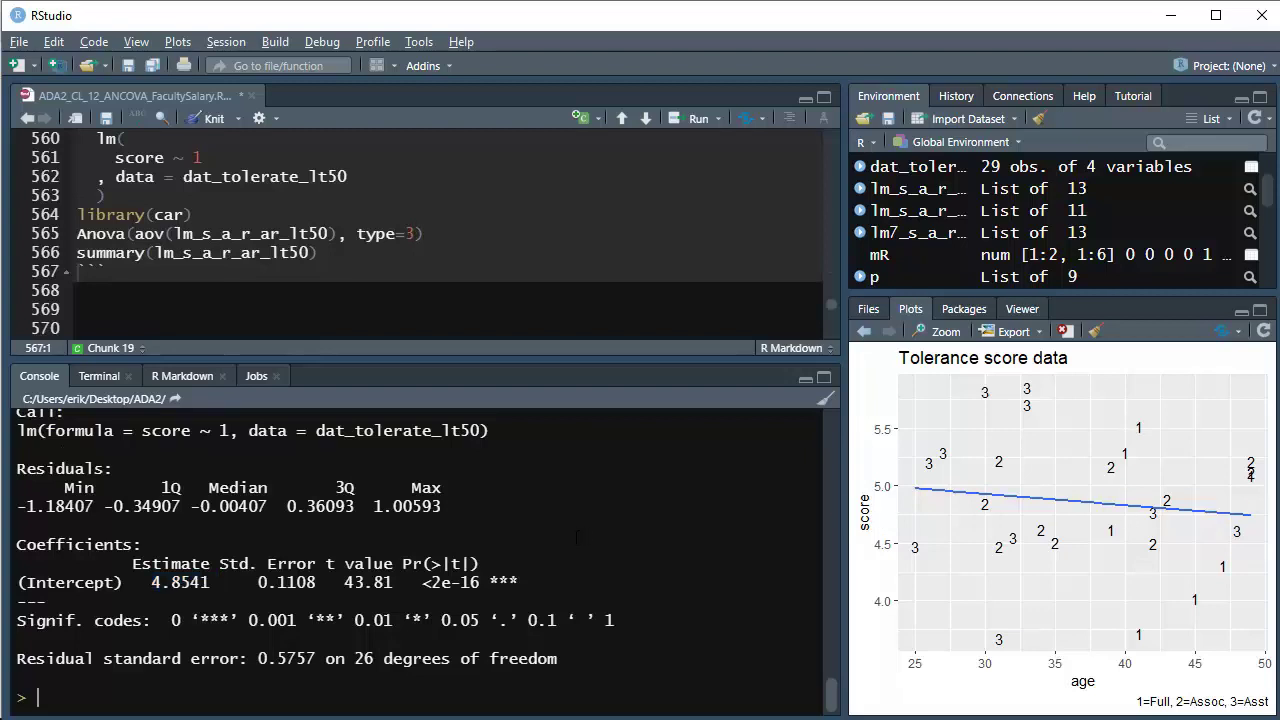
Compute dat_tolerate_lt50$score %>% mean() in the console, giving 4.854074 to match the intercept
text(dat_to)
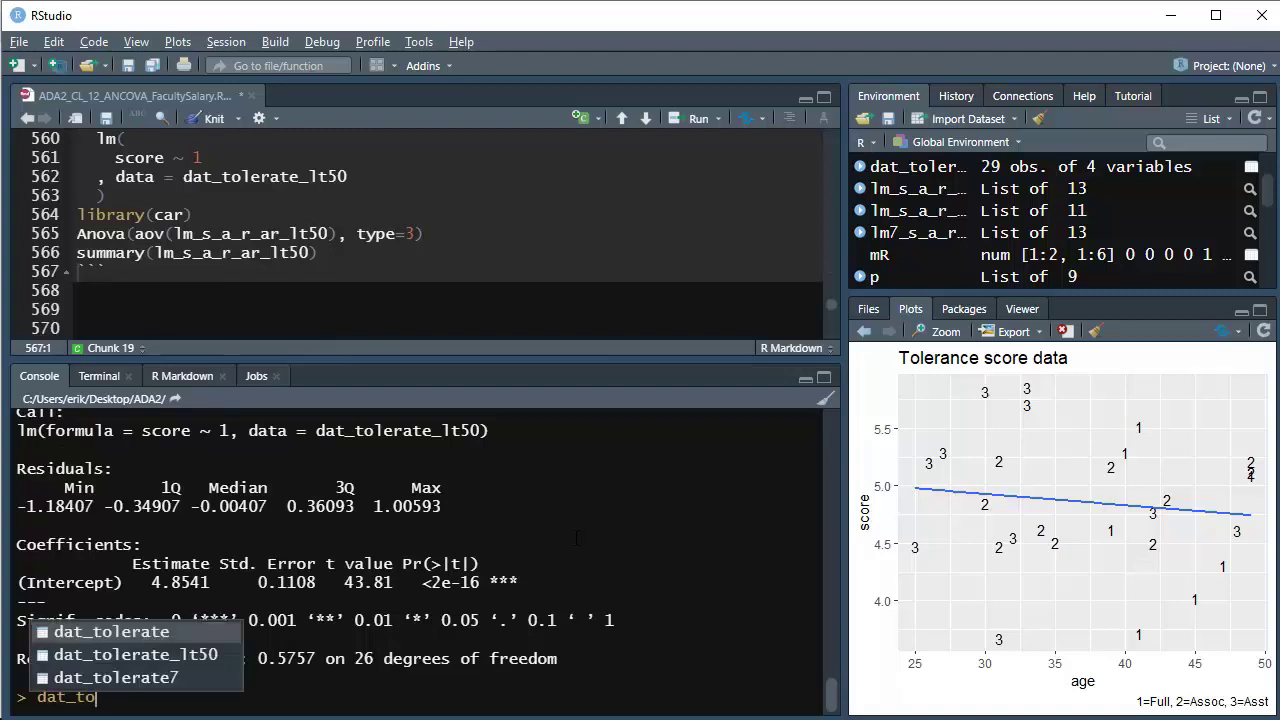
key(Down)
key(Return)
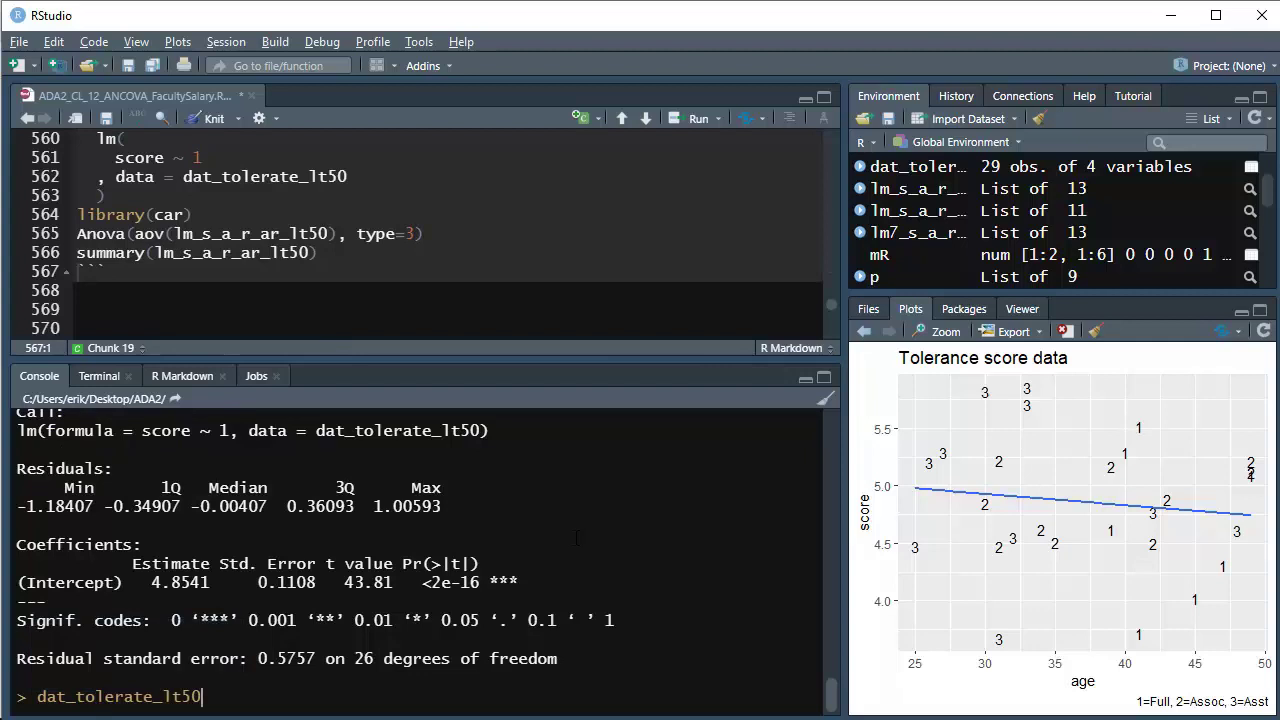
text($)
key(Return)
text(%>% mean())
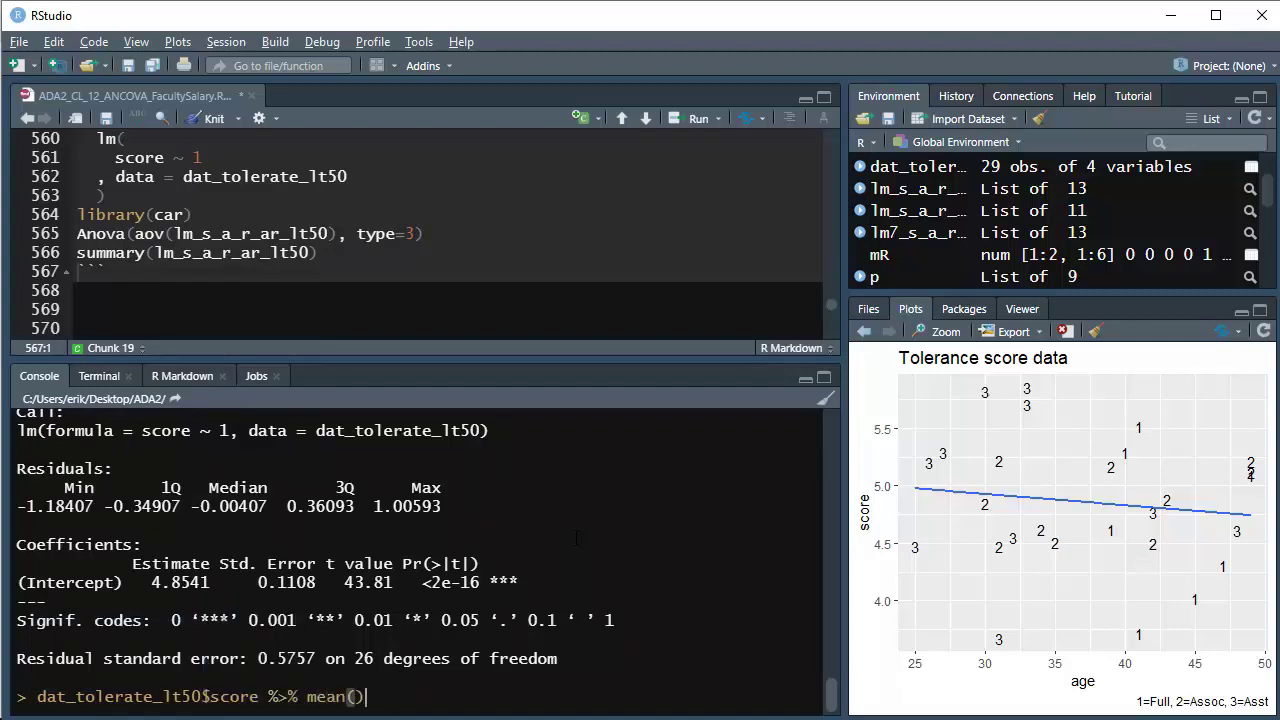
key(Return)
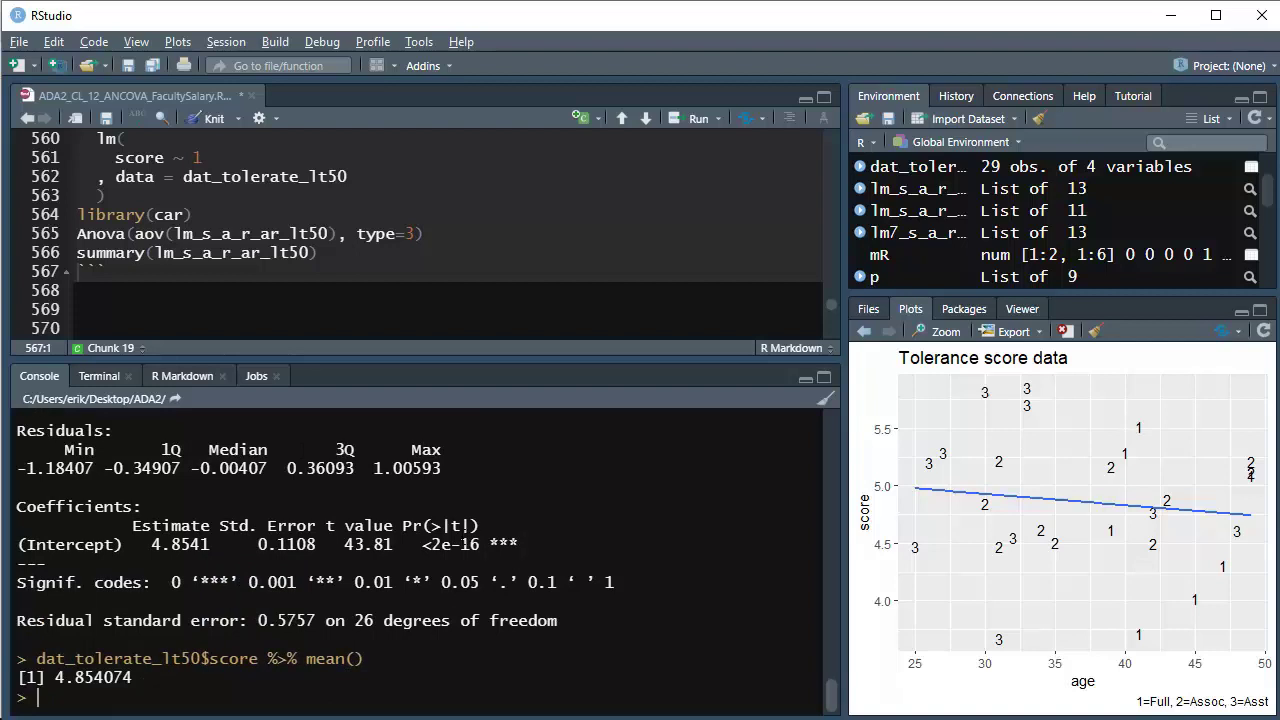
drag(143, 544, 219, 544)
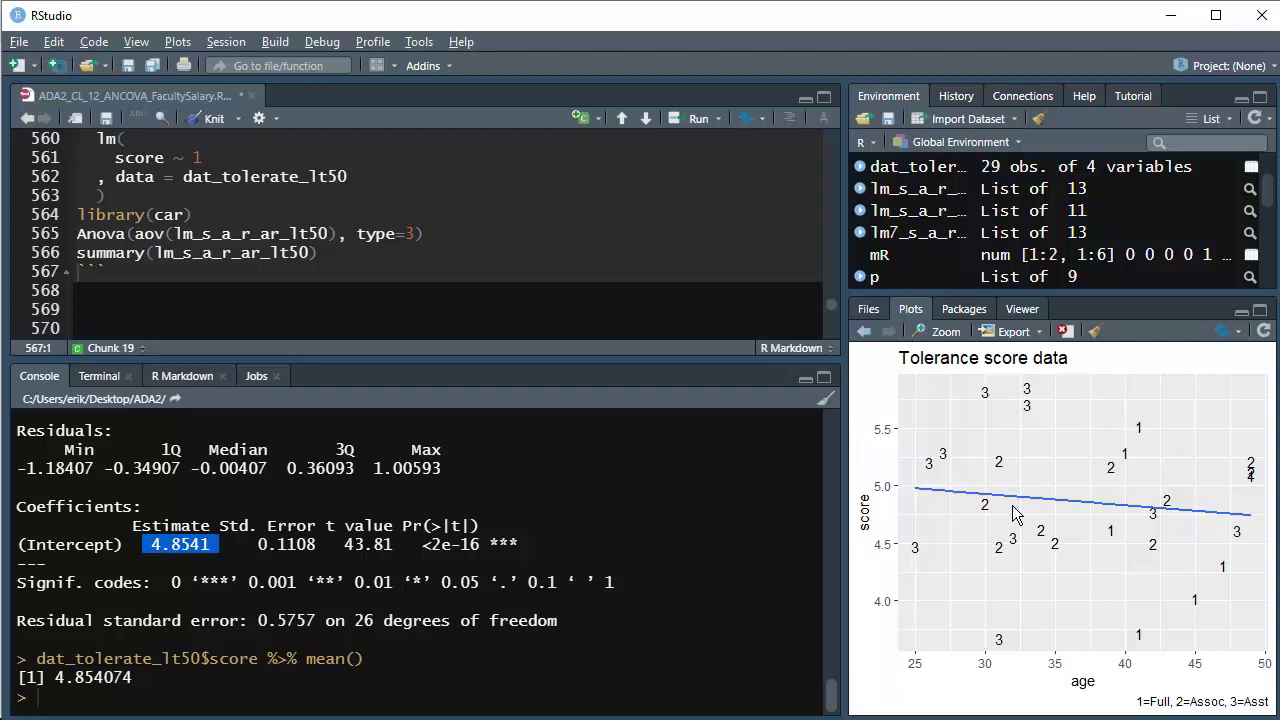
Move down to the Direction 4 section and switch to the browser
click(553, 296)
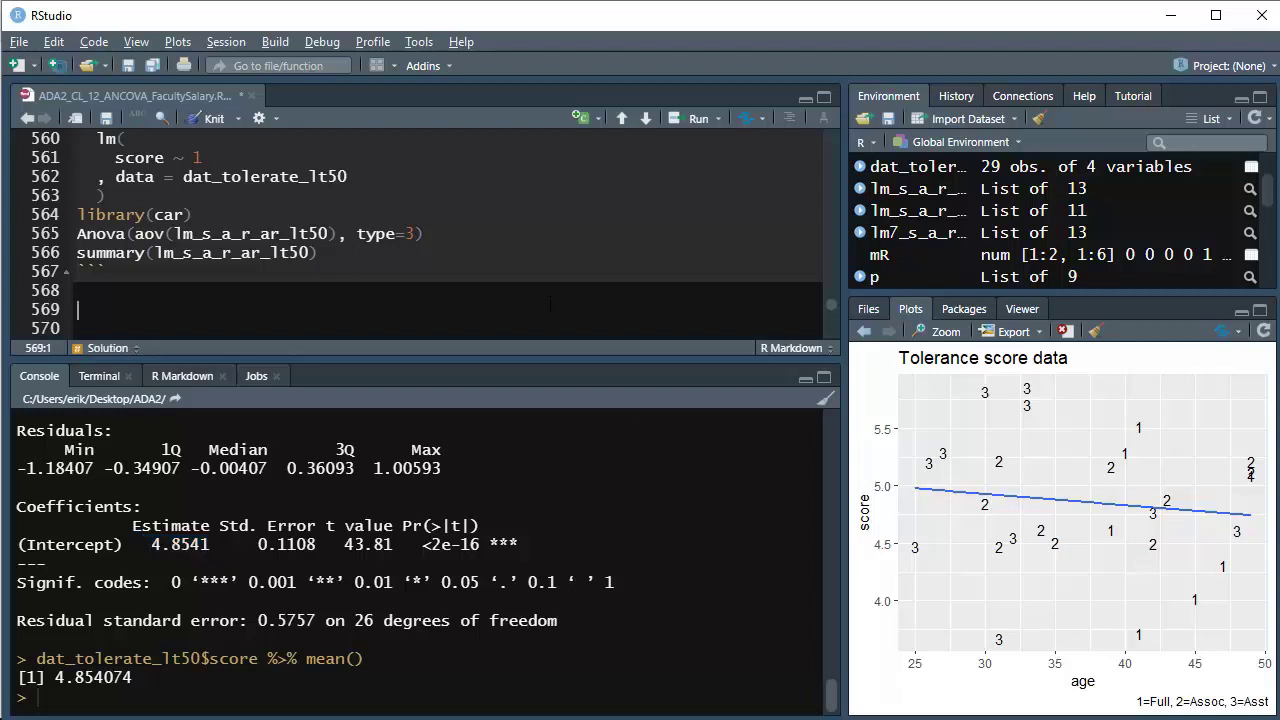
key(Down)
key(Down)
key(Down)
key(Down)
key(Down)
key(Down)
key(Down)
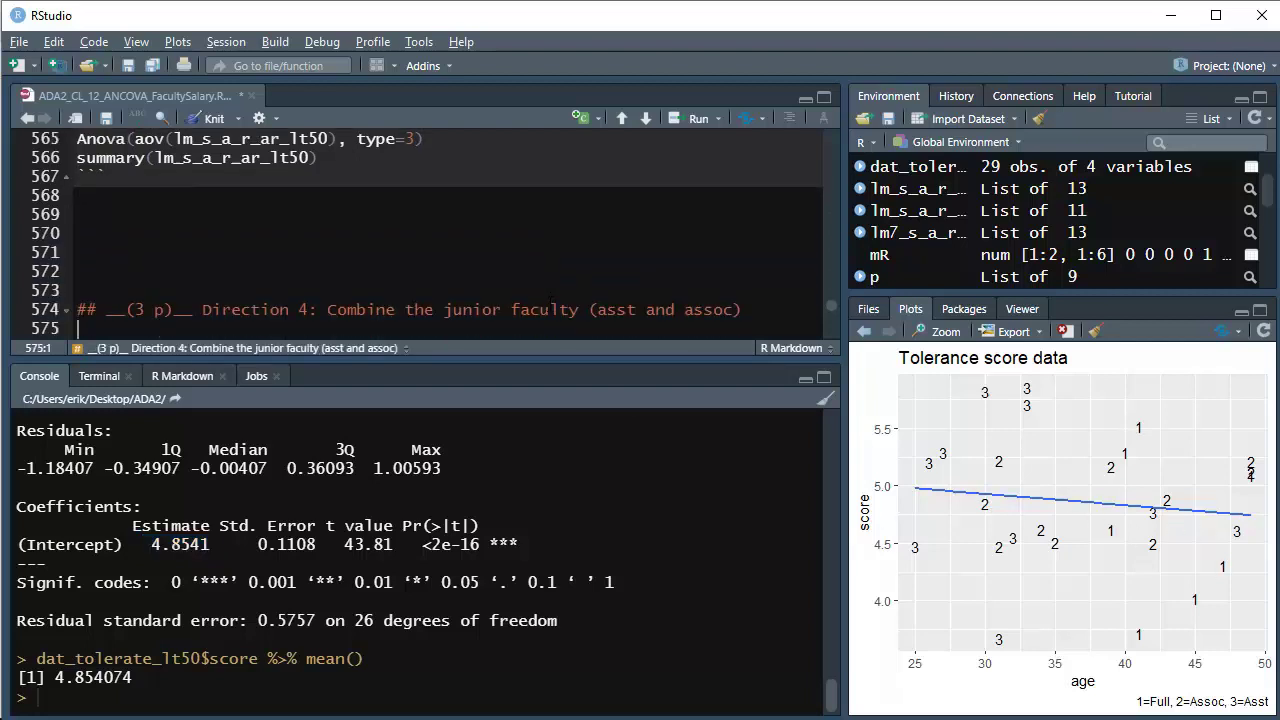
key(alt+Tab)
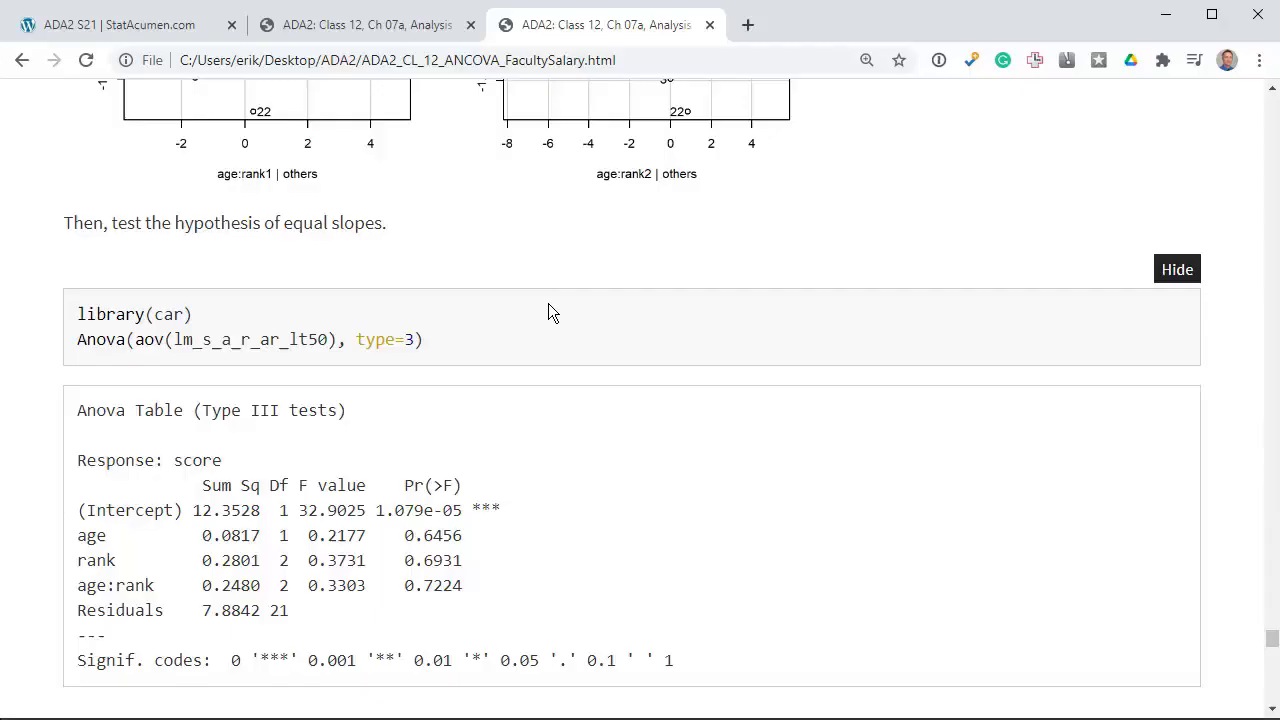
Scroll the knitted page to section 2.4 Direction 4 and its rankaa code block
scroll(548, 303, down, 5)
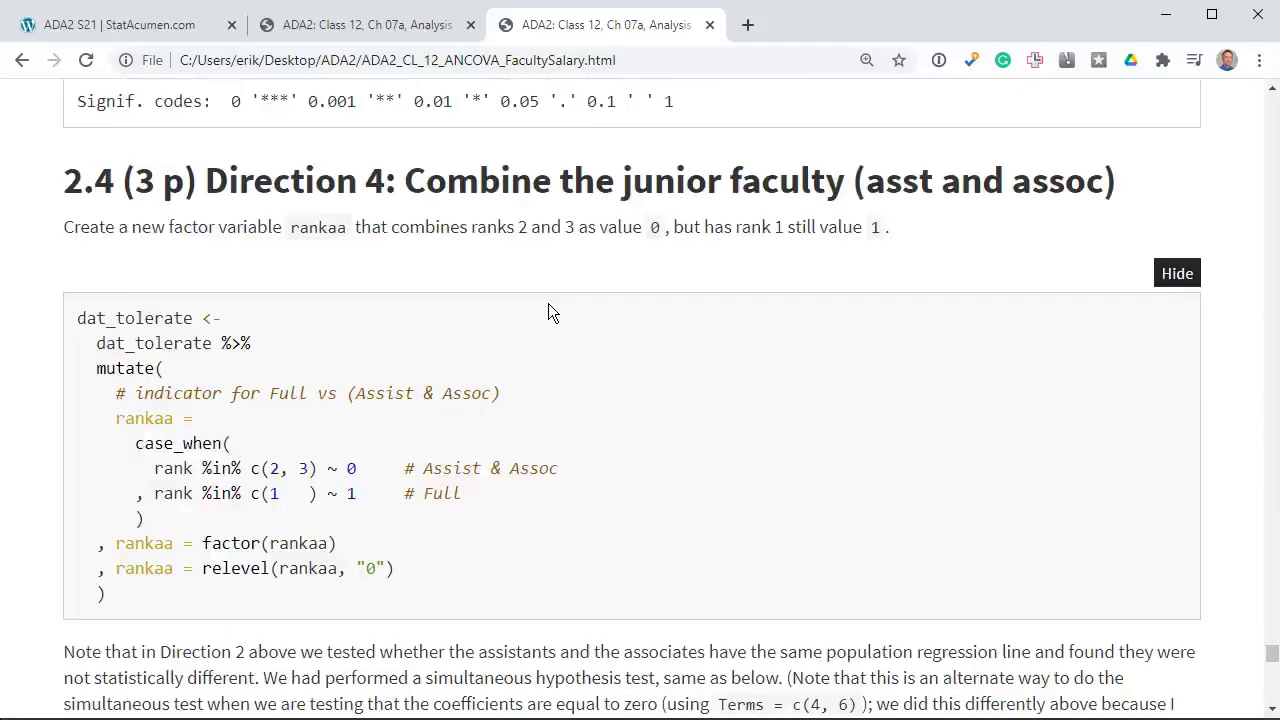
scroll(548, 303, up, 15)
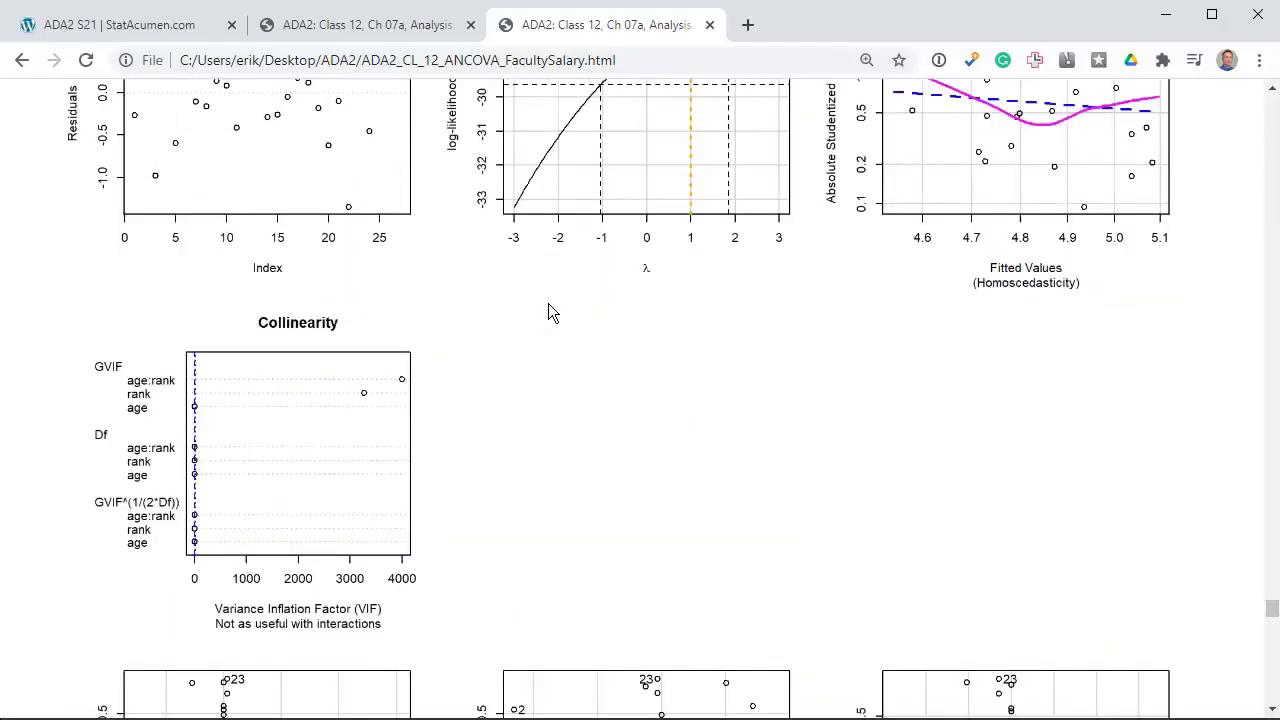
scroll(548, 305, up, 5)
scroll(548, 312, up, 5)
scroll(548, 312, down, 4)
scroll(548, 312, down, 1)
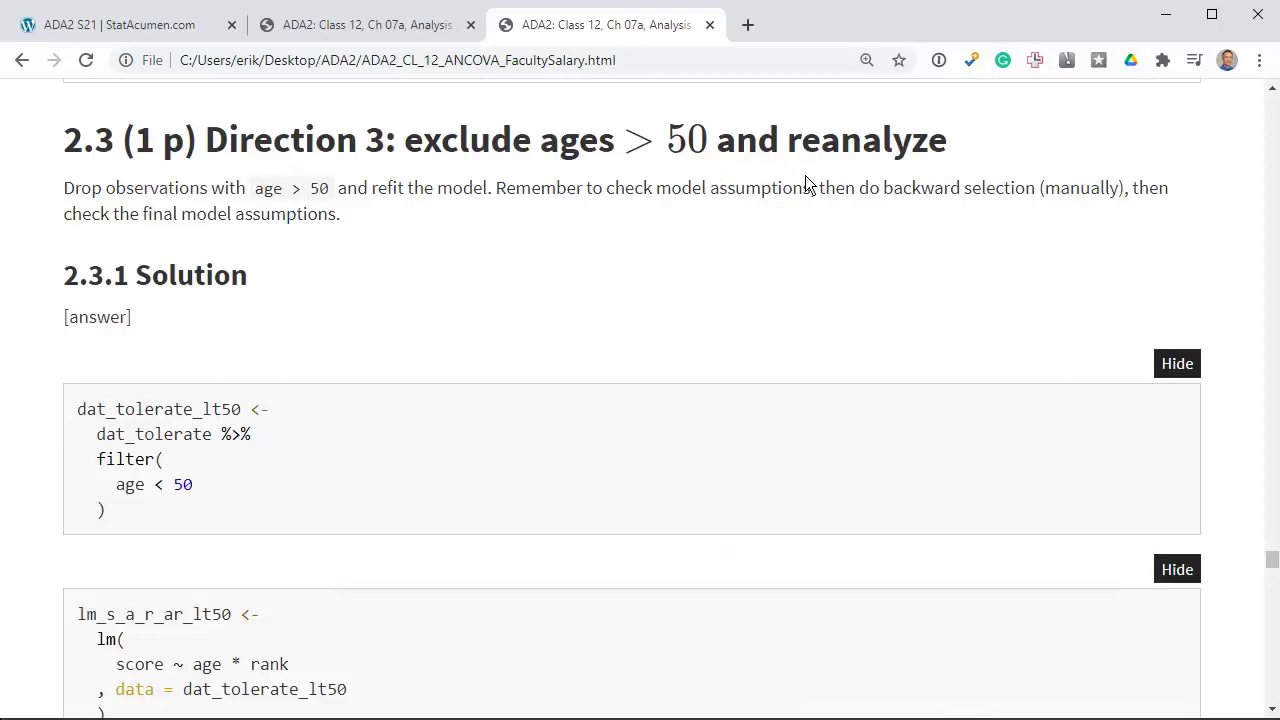
scroll(805, 177, down, 20)
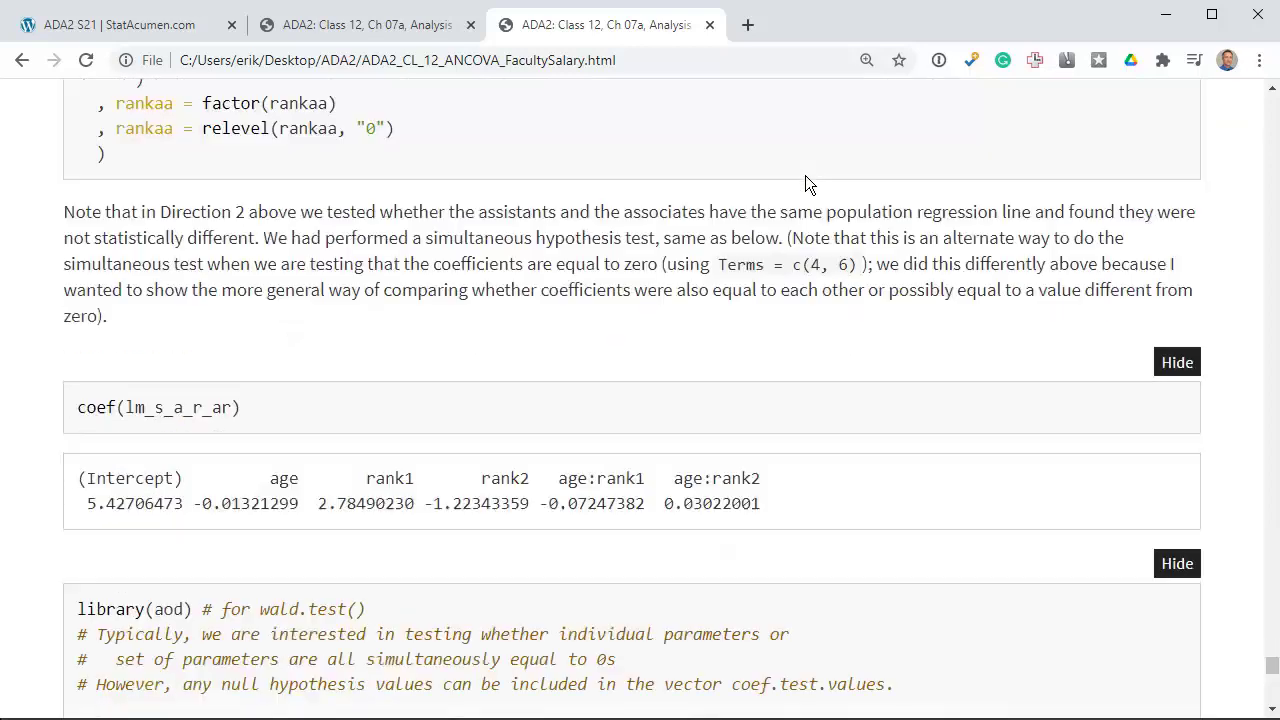
scroll(805, 175, down, 2)
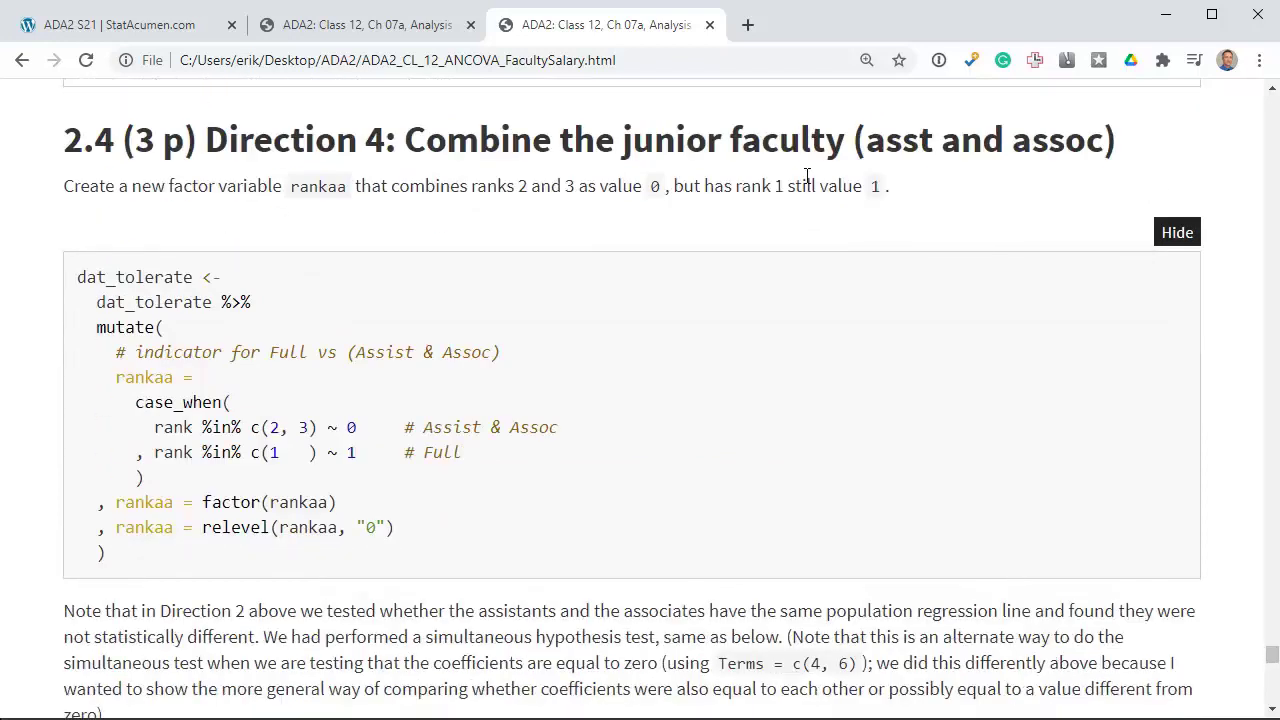
scroll(805, 175, down, 4)
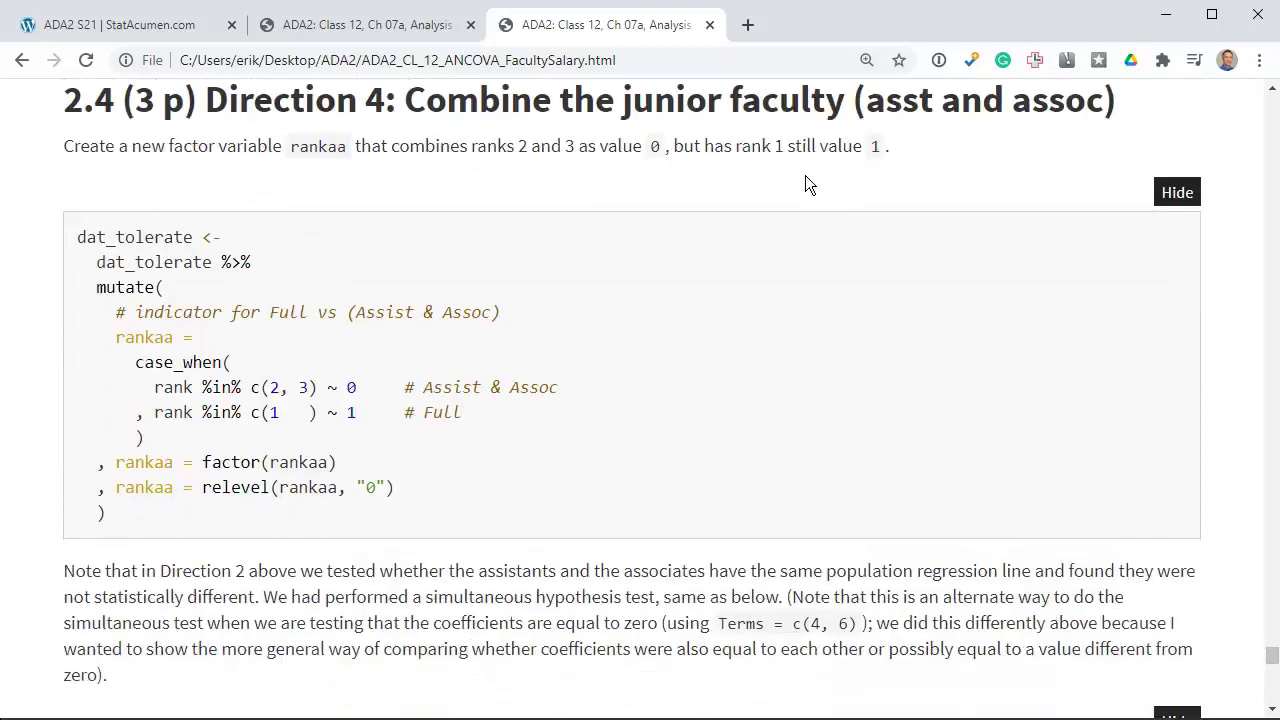
scroll(805, 175, down, 10)
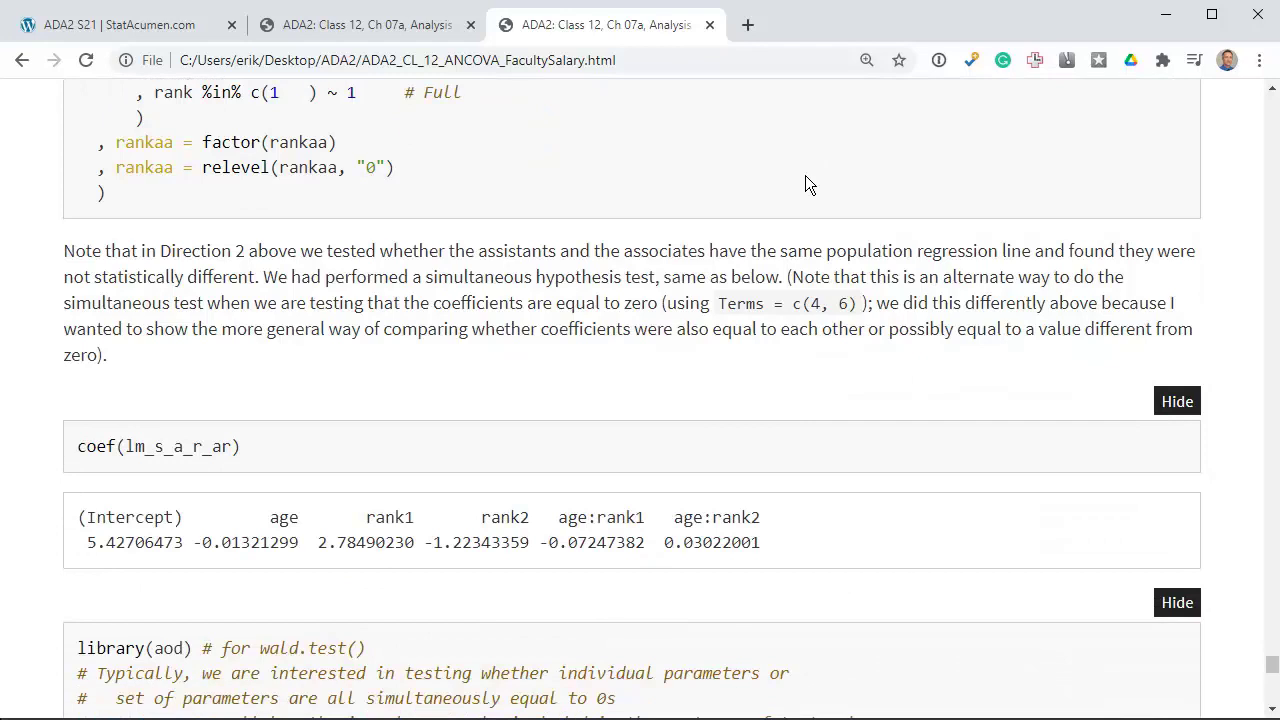
scroll(805, 176, down, 3)
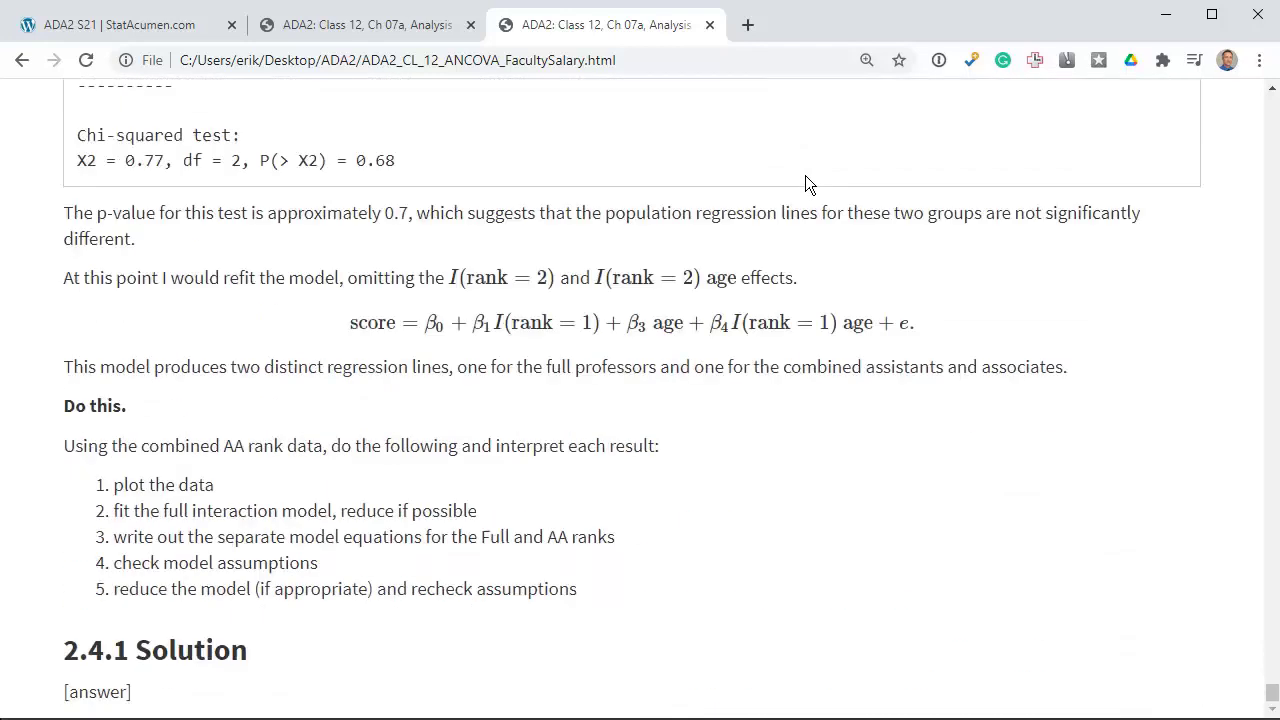
scroll(809, 184, up, 9)
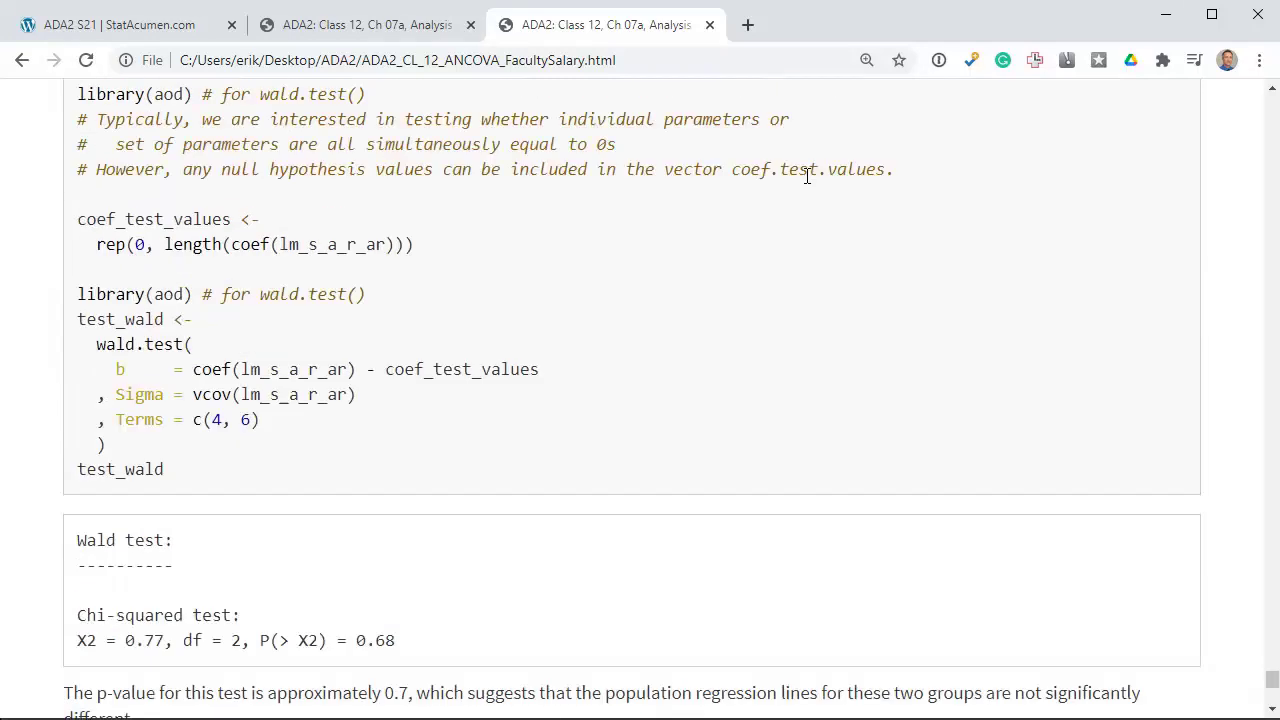
scroll(806, 177, up, 6)
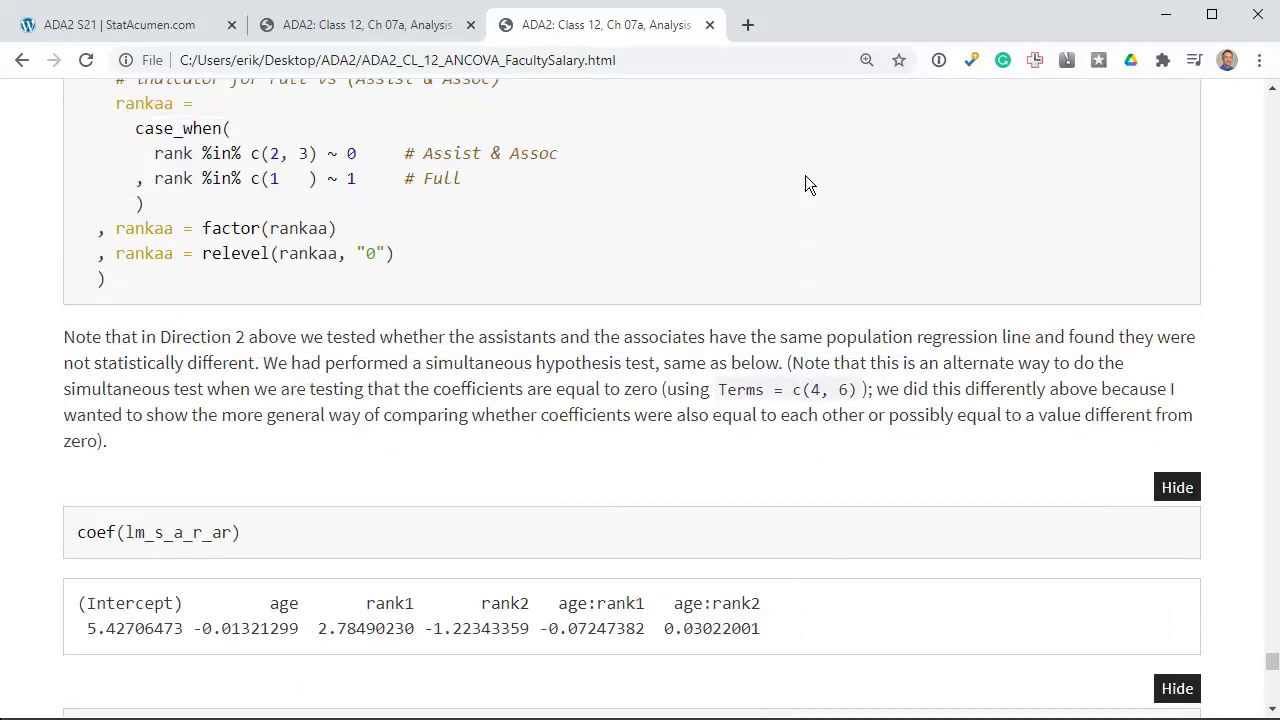
scroll(806, 177, up, 1)
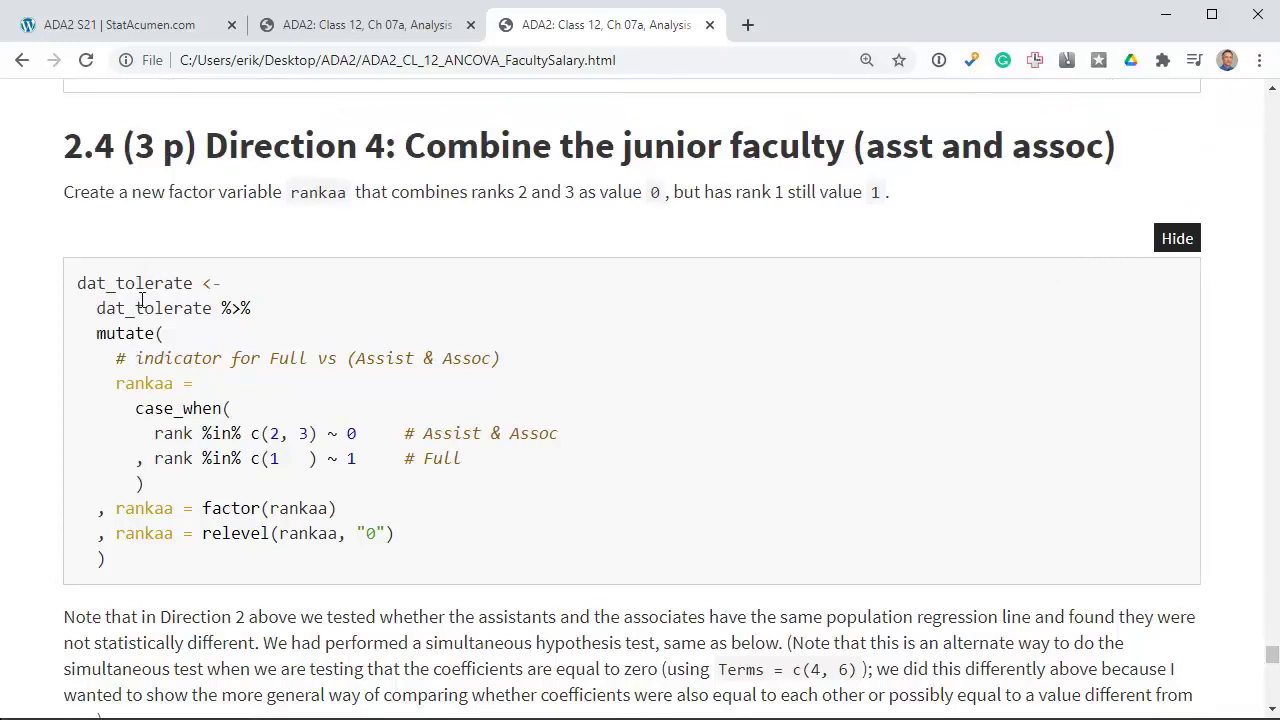
double_click(150, 386)
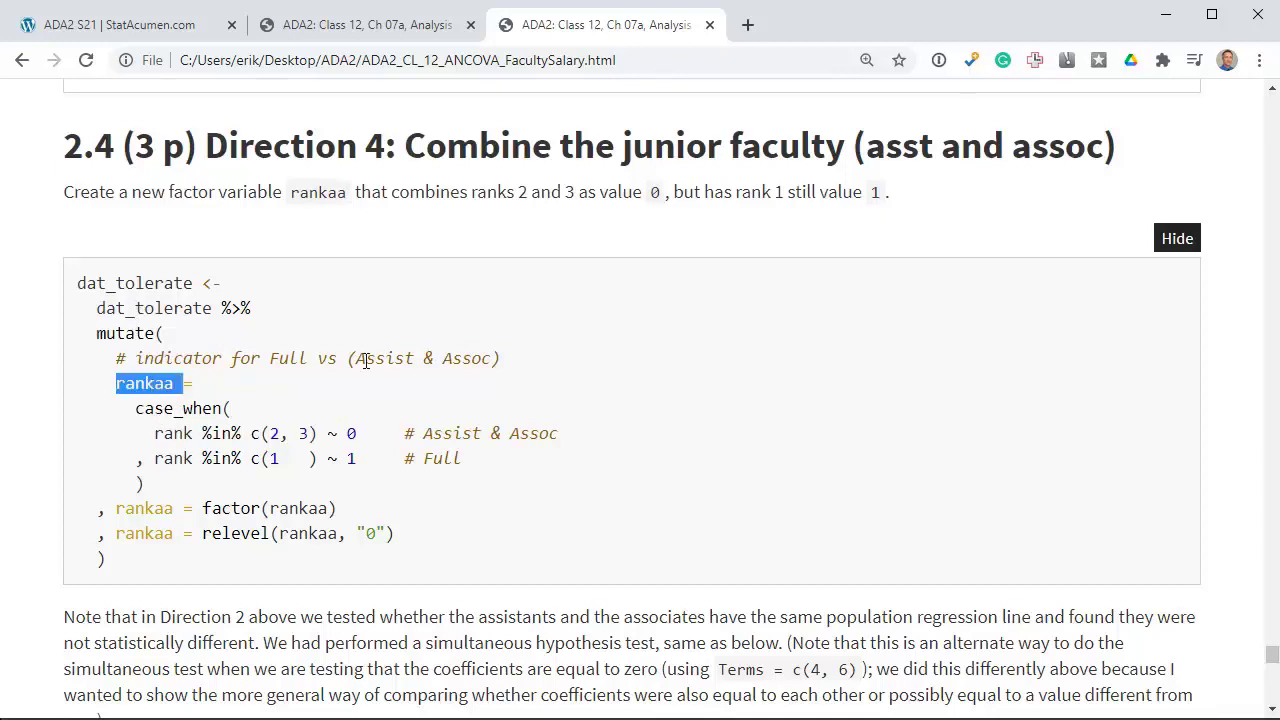
drag(357, 360, 491, 362)
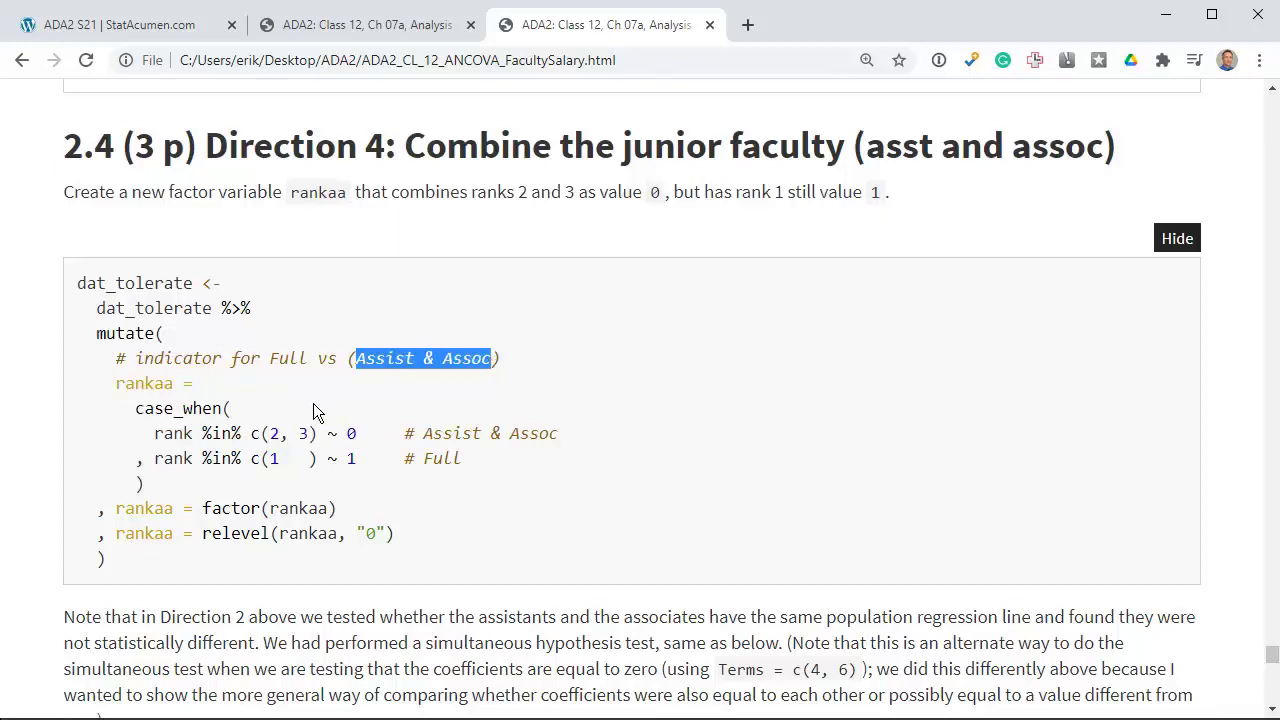
drag(270, 433, 376, 436)
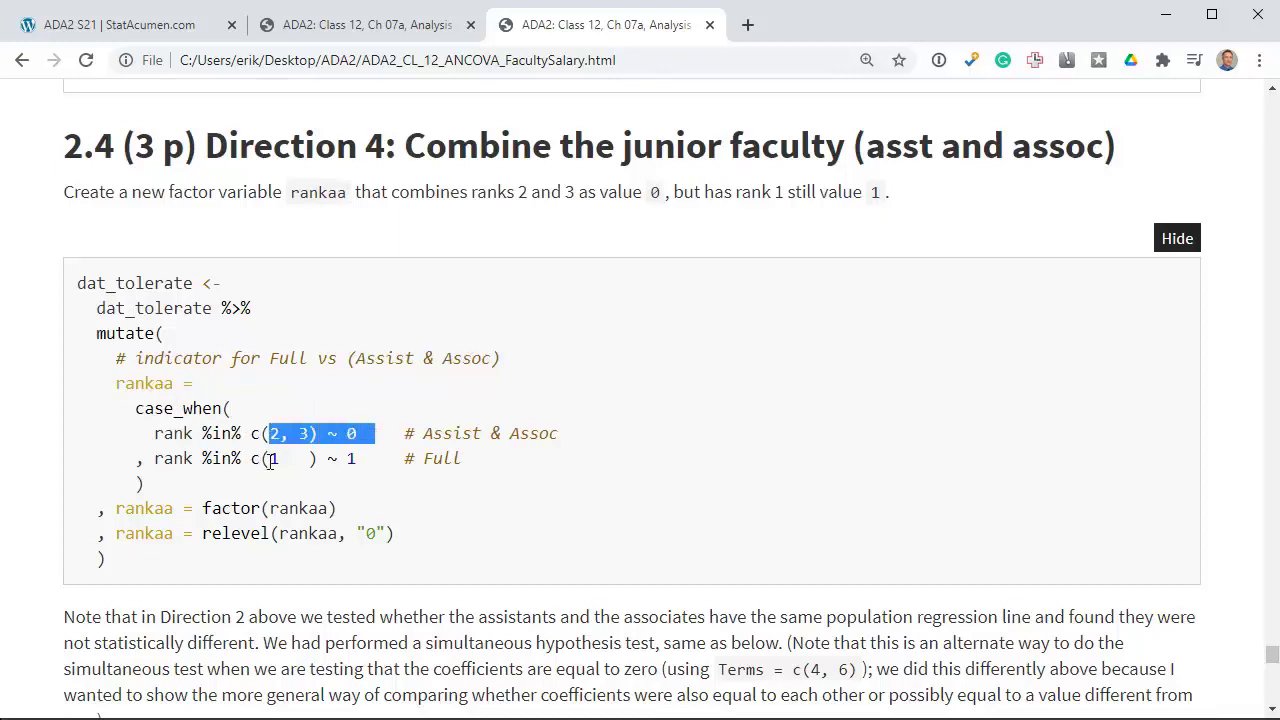
drag(338, 458, 360, 458)
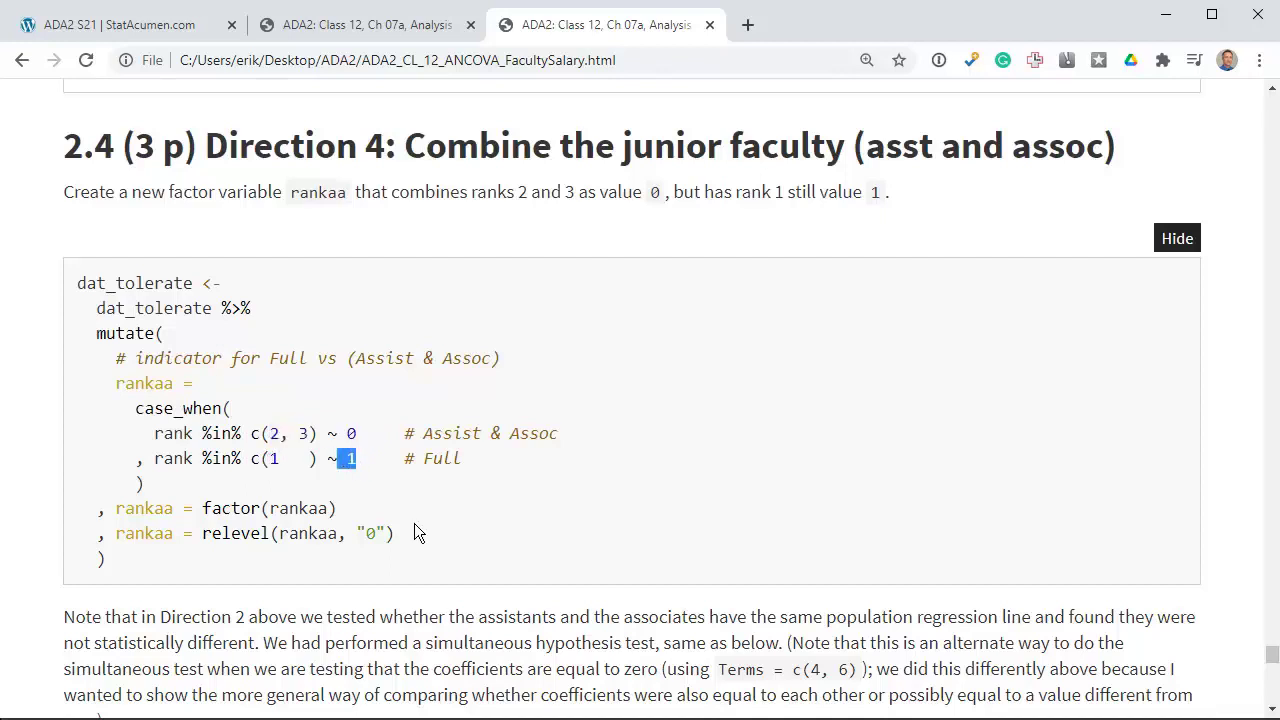
drag(201, 533, 352, 533)
click(378, 531)
Insert the Direction 4 text and rankaa code under its heading and run the chunk
key(alt+Tab)
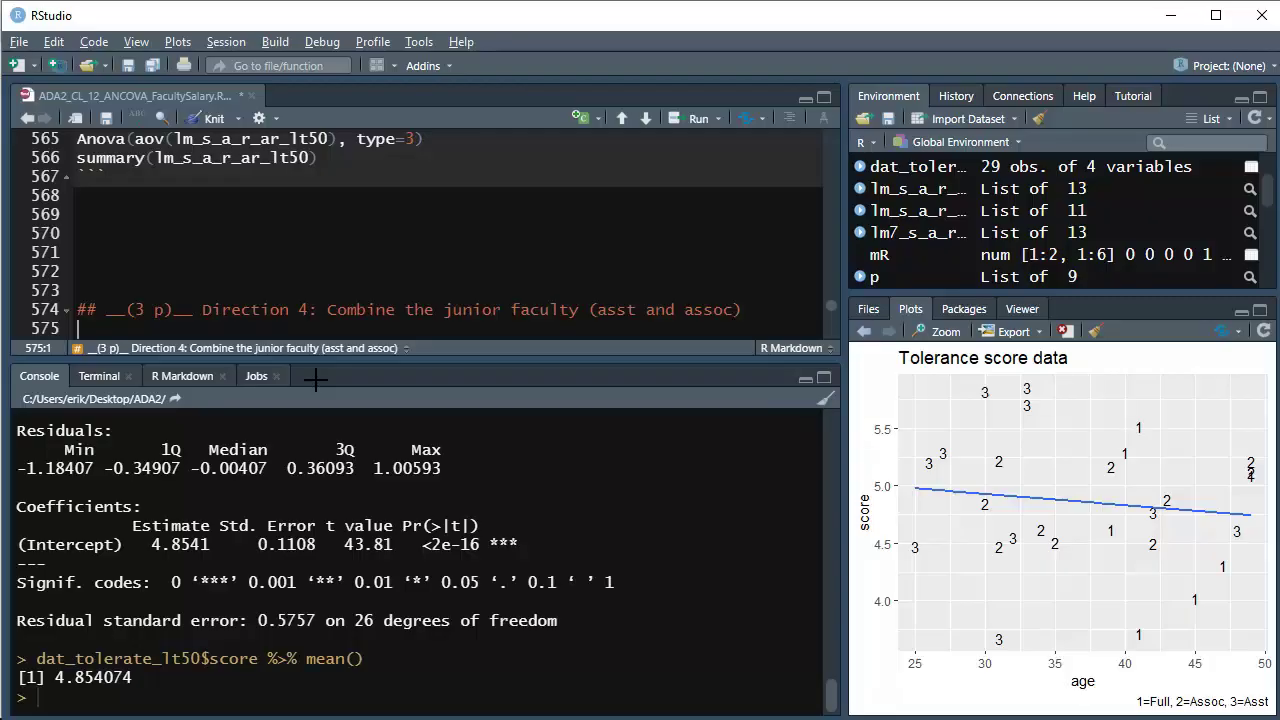
key(Down)
key(Down)
key(Down)
key(Down)
key(Down)
key(Down)
key(Down)
key(Down)
key(Down)
key(Down)
key(Down)
key(Down)
key(Down)
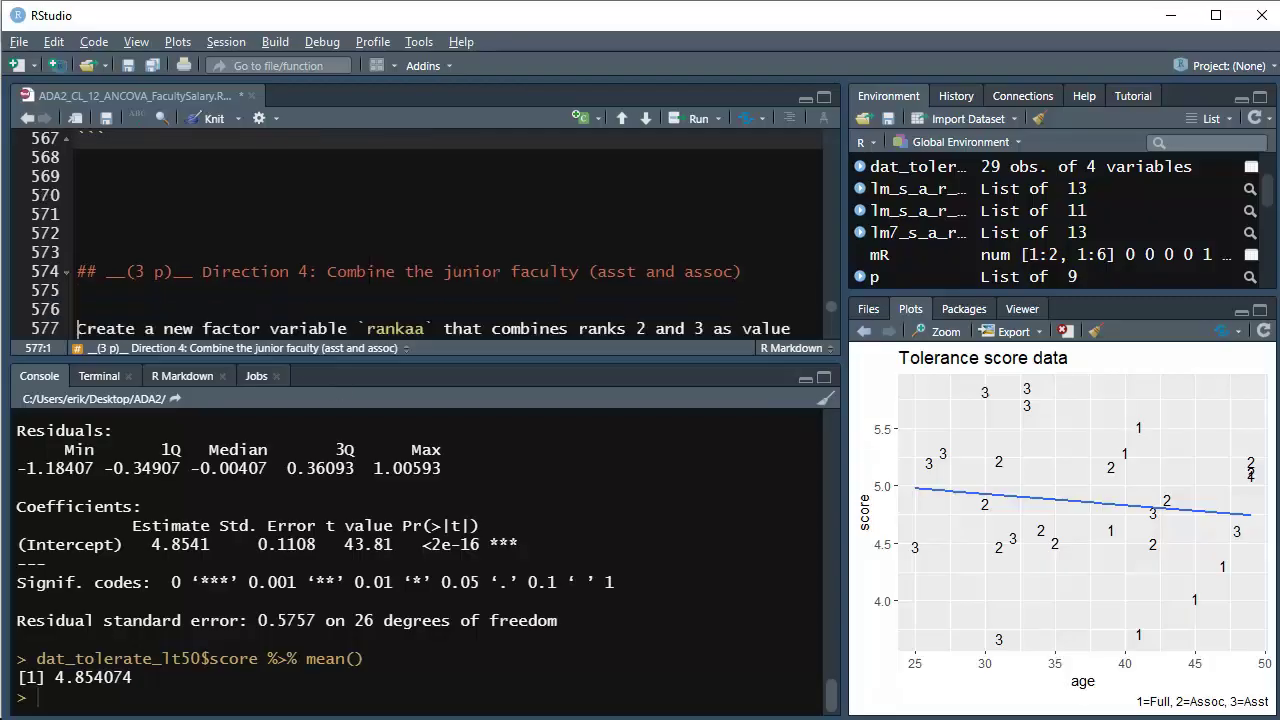
key(Up)
key(Up)
key(Up)
key(Up)
key(Up)
key(Up)
key(Up)
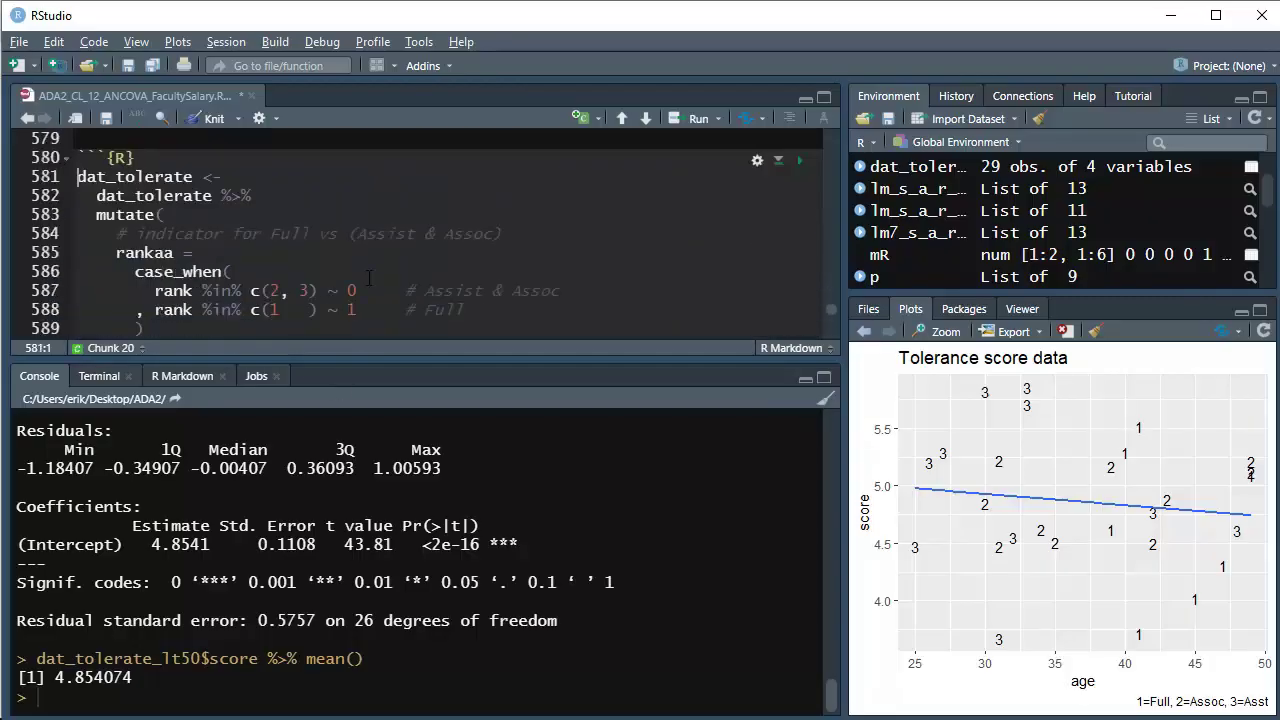
click(800, 162)
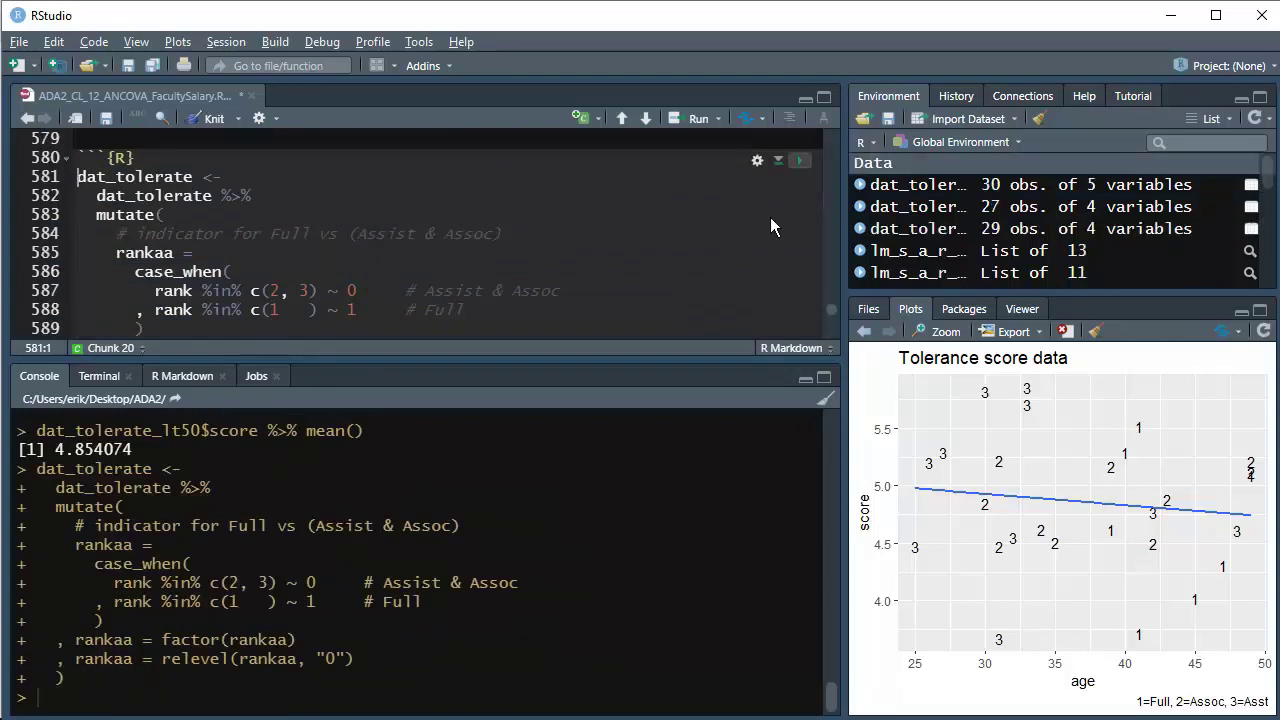
Run str(dat_tolerate) to confirm rankaa is a 2-level factor with levels "0" and "1"
key(ctrl+2)
text(str(dat_to)
key(Tab)
key(Return)
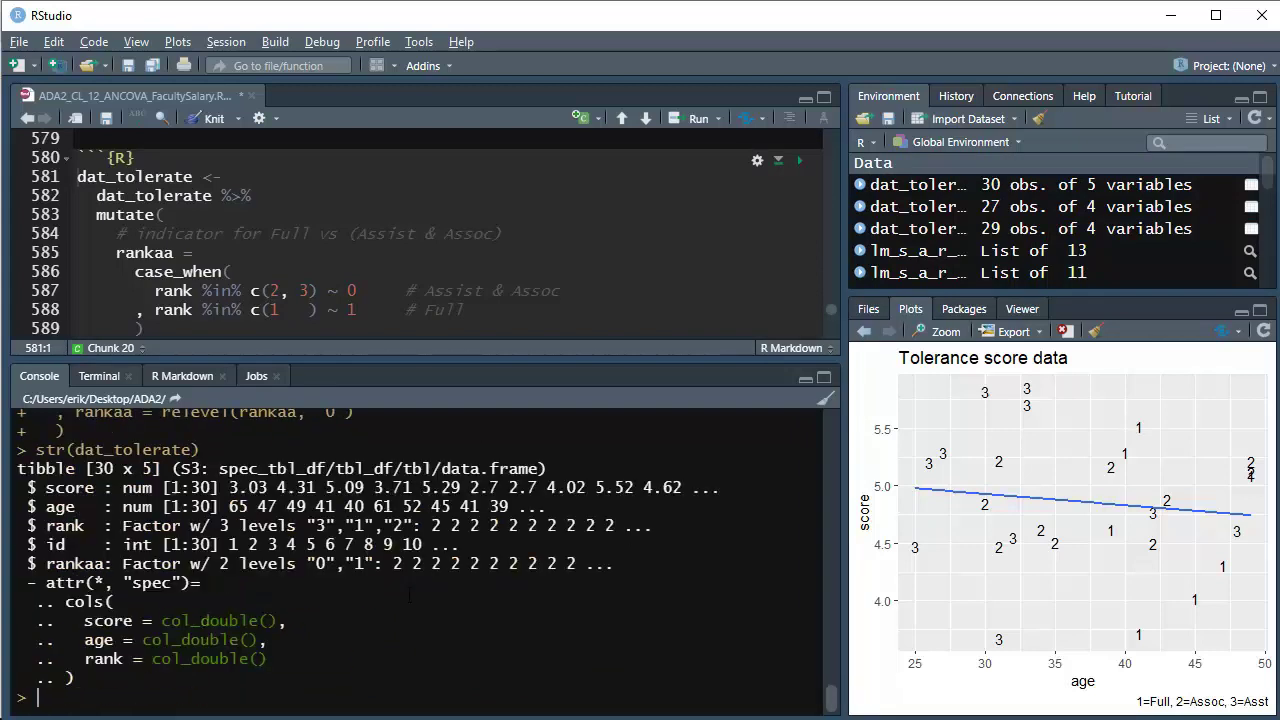
double_click(74, 563)
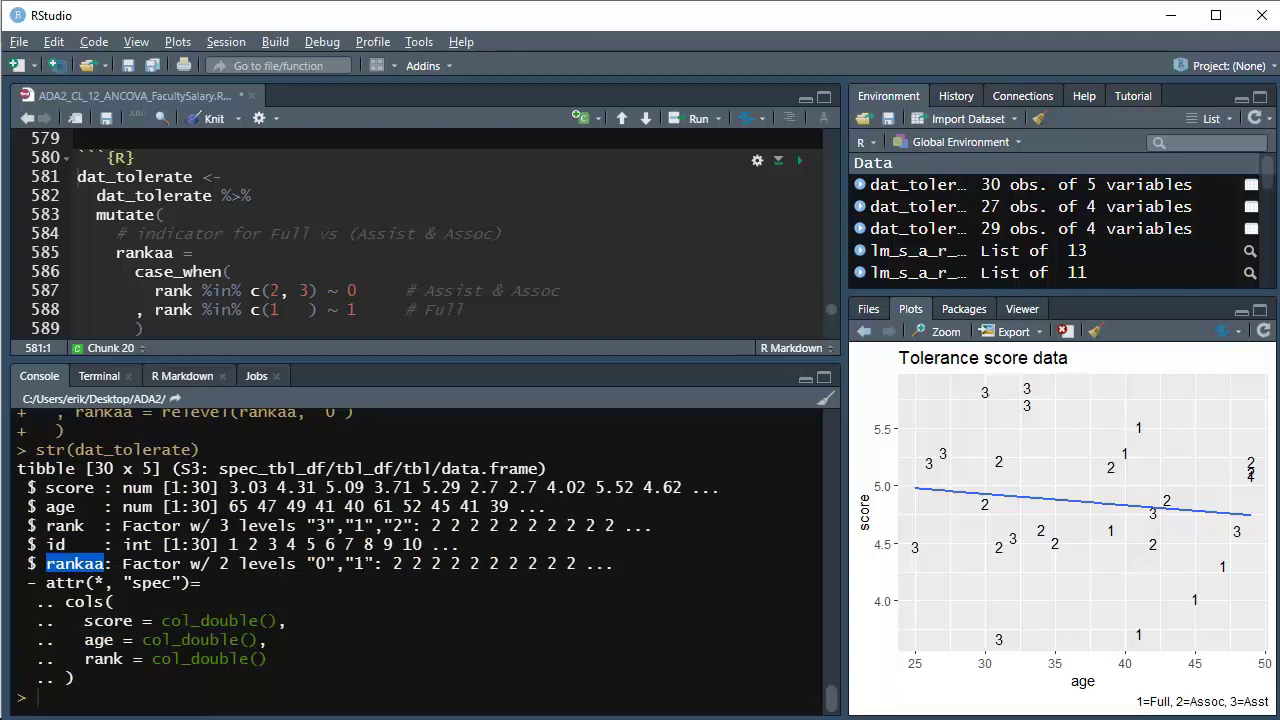
click(371, 616)
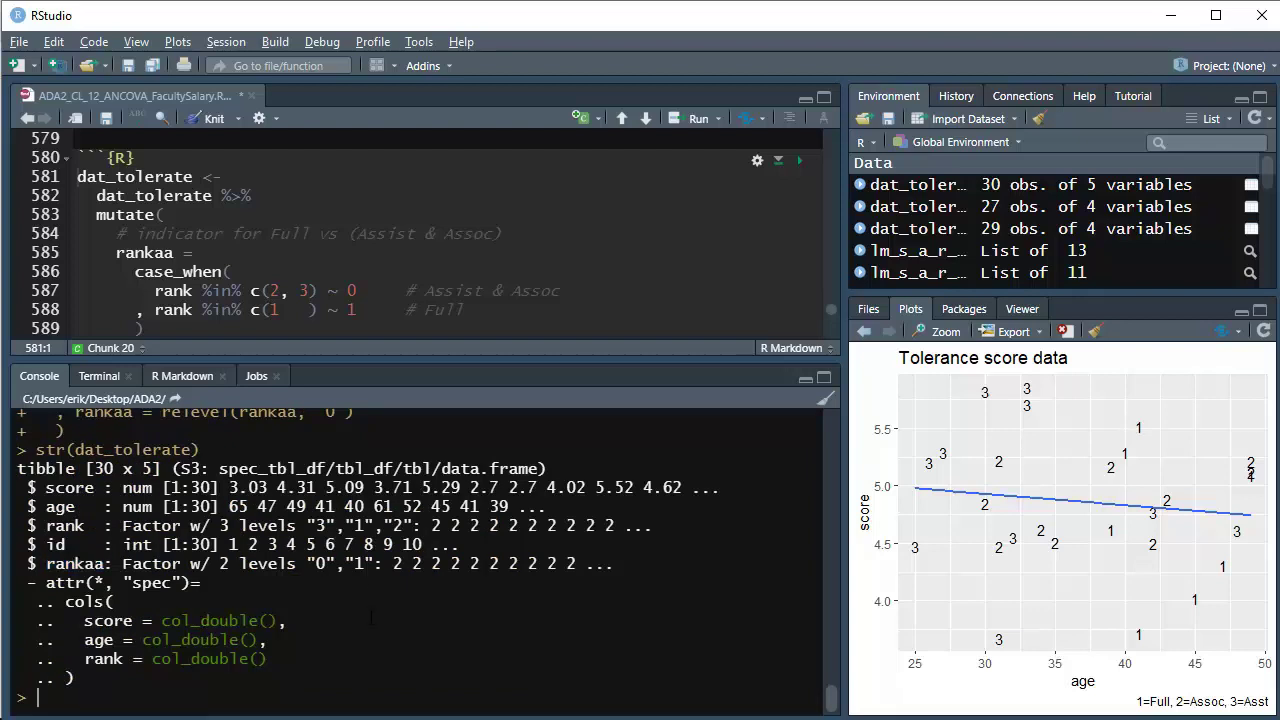
drag(453, 348, 506, 612)
Review the pasted text: the Direction 2 note, Wald test code, p-value discussion and reduced model equation
click(516, 537)
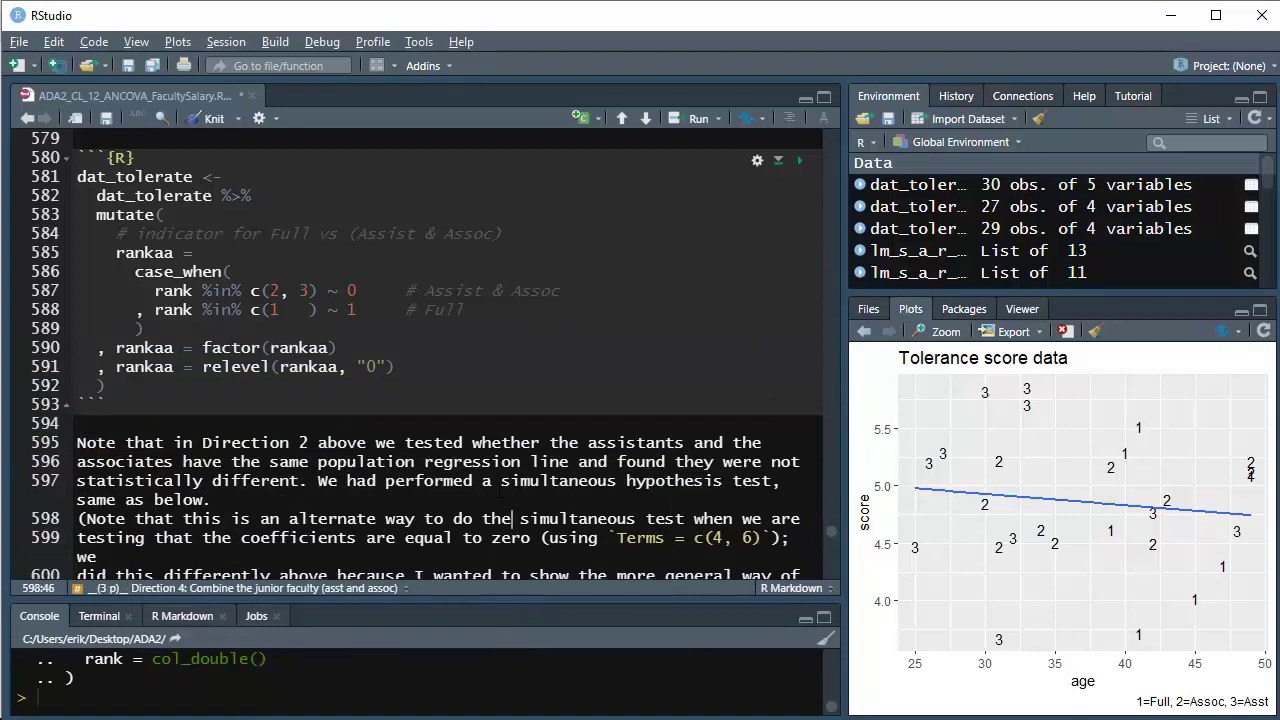
key(Down)
key(Down)
key(Down)
key(End)
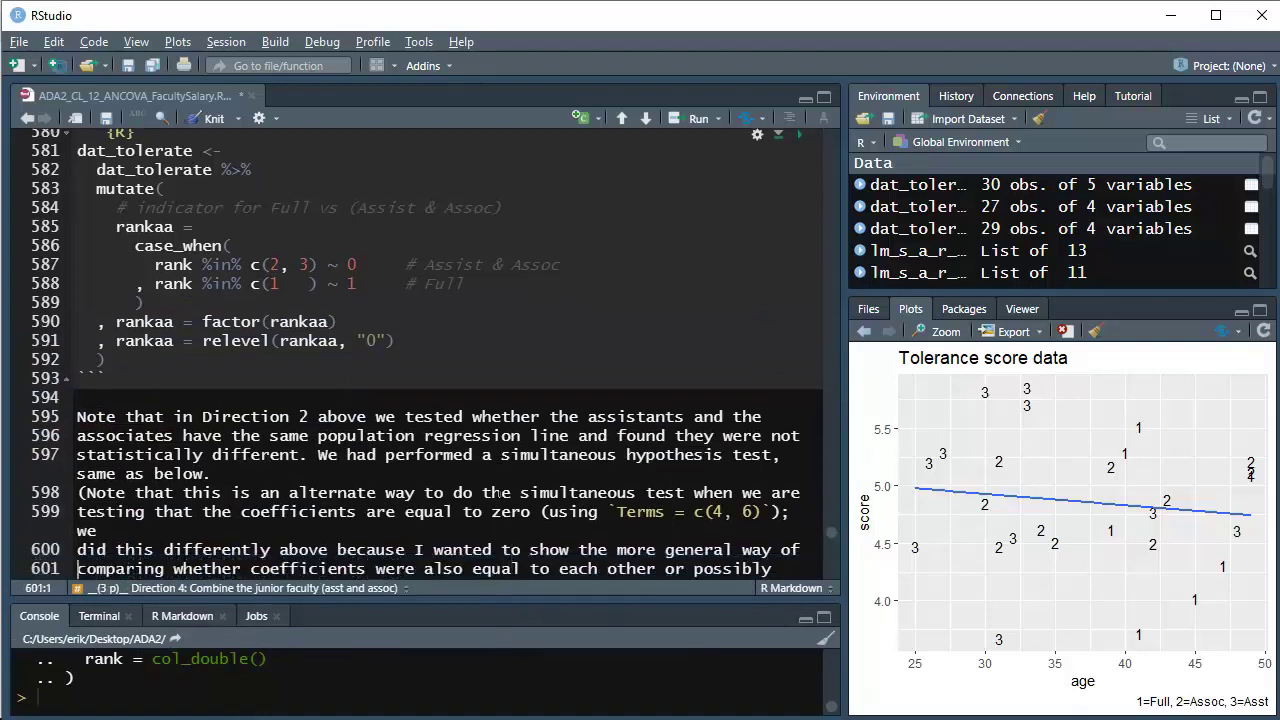
key(Down)
key(Down)
key(Down)
key(Down)
key(Down)
key(Down)
key(Down)
key(Down)
key(Down)
key(Down)
key(Down)
key(Down)
key(Down)
key(Down)
key(Down)
key(Down)
key(Down)
key(Down)
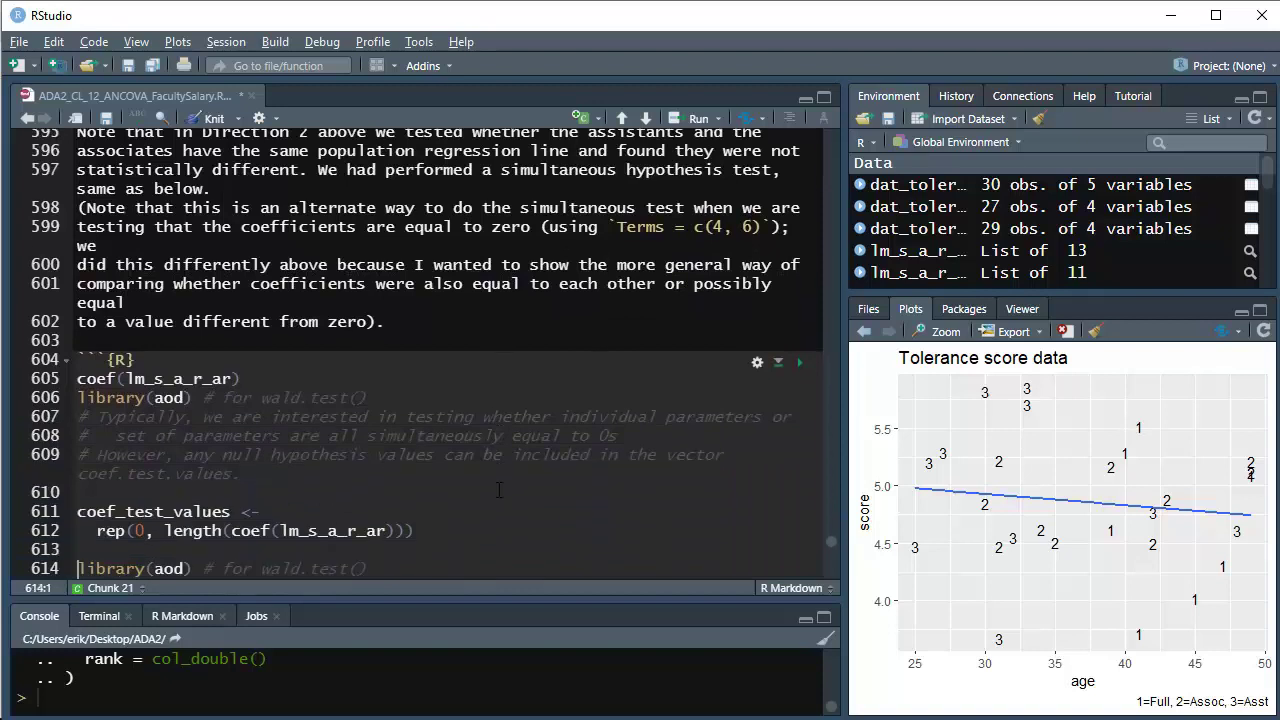
key(Down)
key(Down)
key(Down)
key(Down)
key(Down)
key(Down)
key(Down)
key(Down)
key(Down)
key(Down)
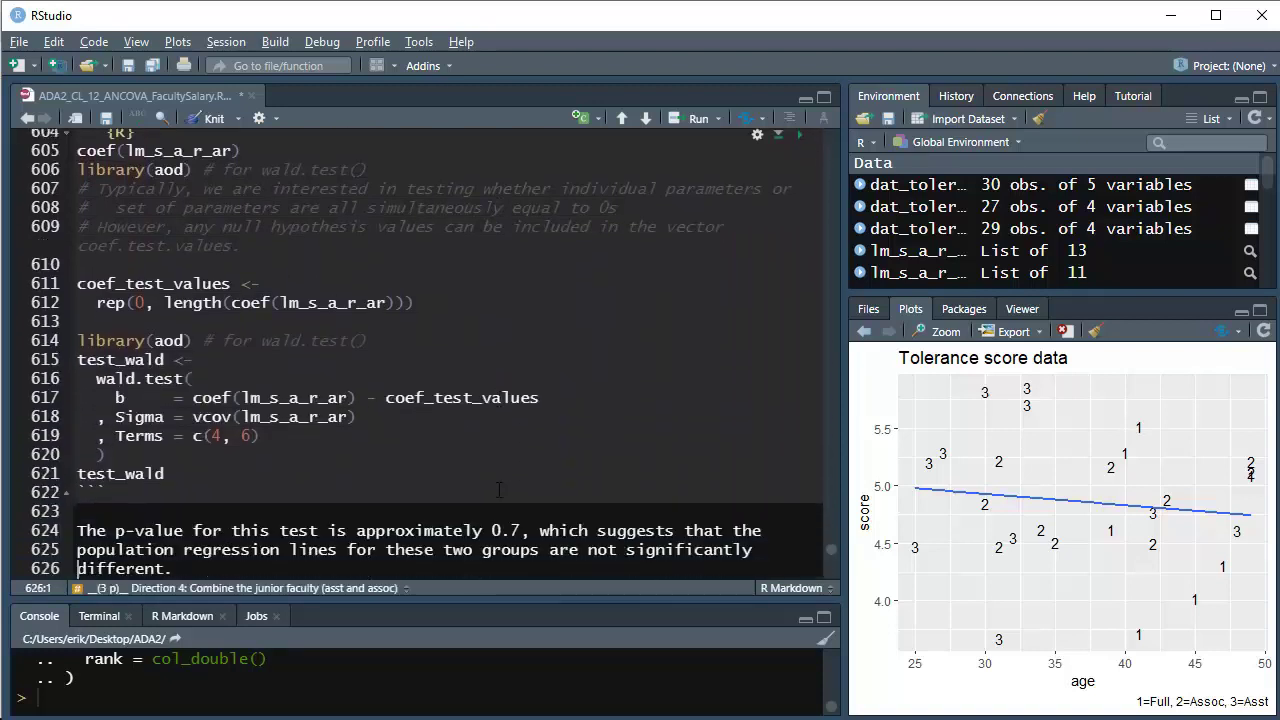
key(Down)
key(Down)
key(Down)
key(Down)
key(Down)
key(Down)
key(Down)
key(Down)
key(Down)
key(Down)
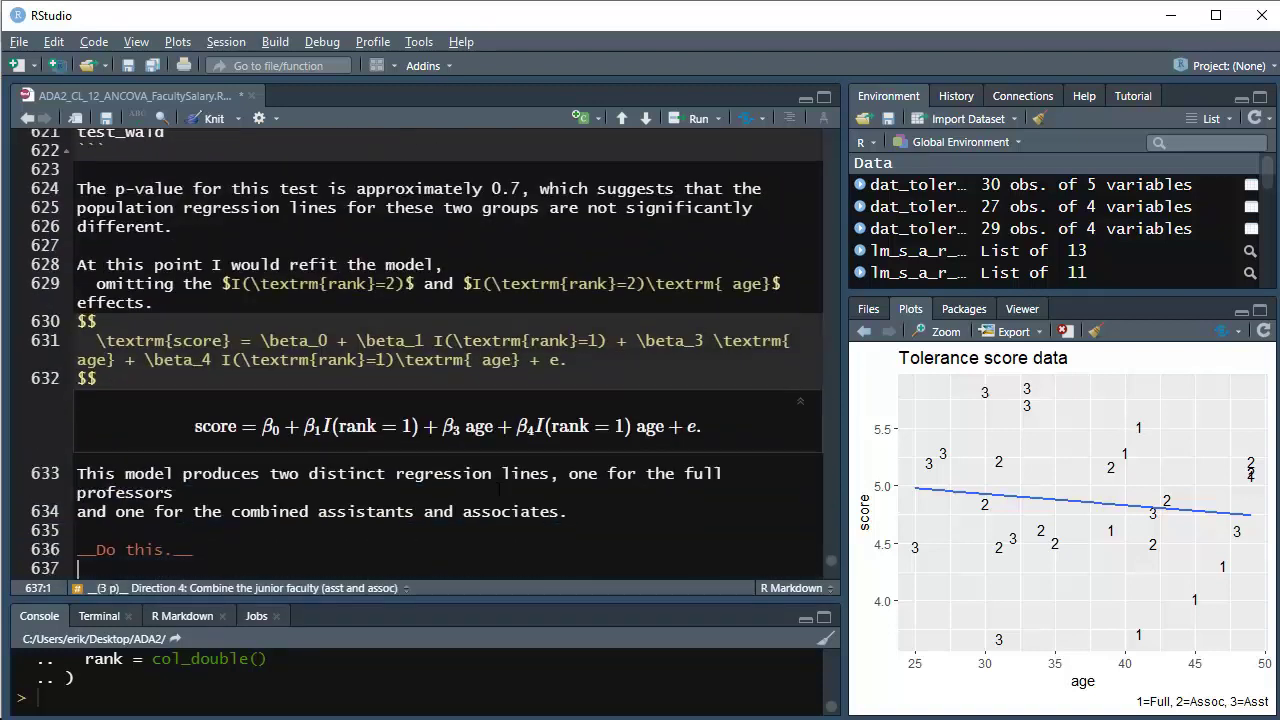
Confirm the Direction 4 Solution holds only the [answer] placeholder, then return to the rendered page in Chrome
key(Down)
key(Down)
key(Down)
key(Down)
key(Down)
key(Down)
key(Down)
key(Down)
key(Down)
key(Down)
key(Down)
key(Down)
key(Down)
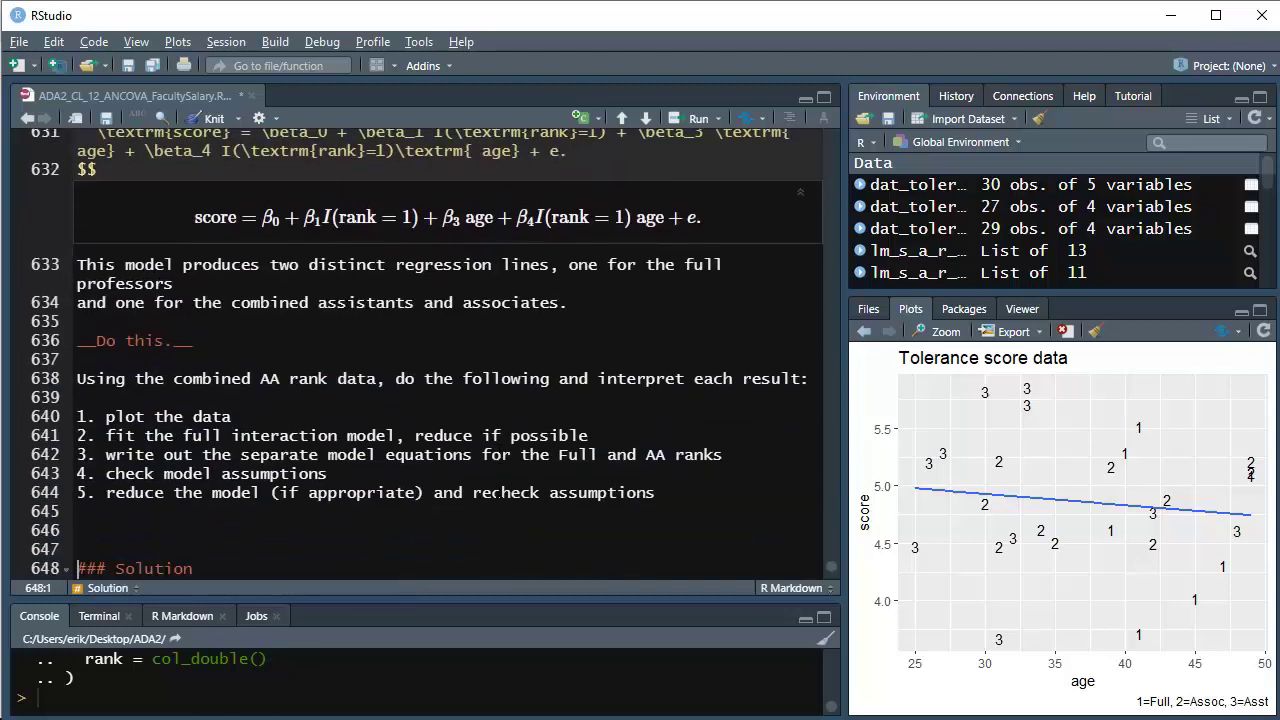
key(Down)
key(Down)
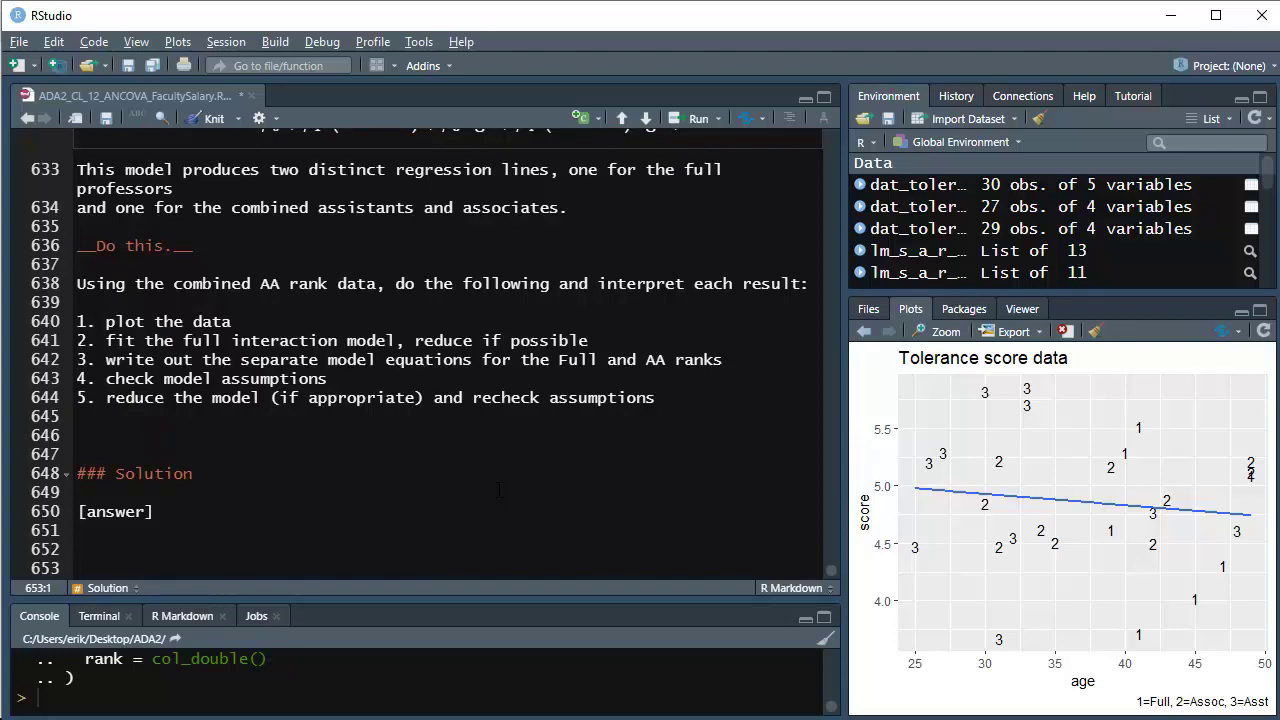
key(alt+Tab)
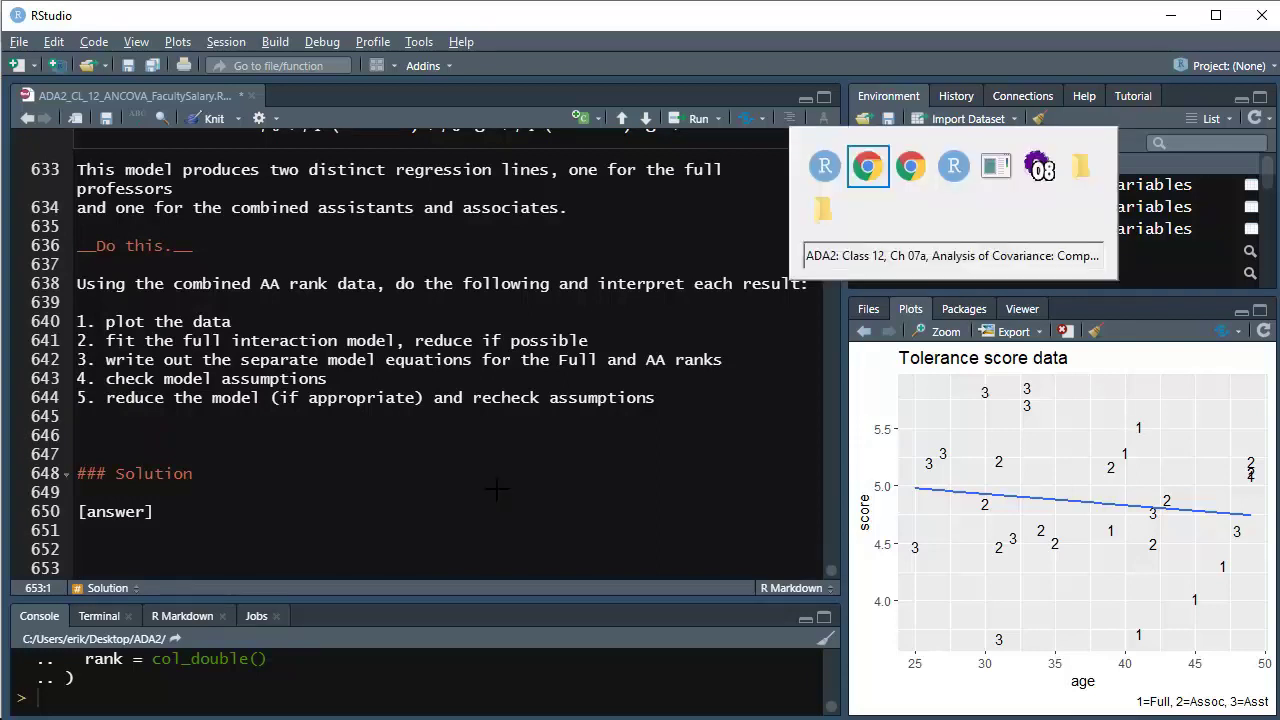